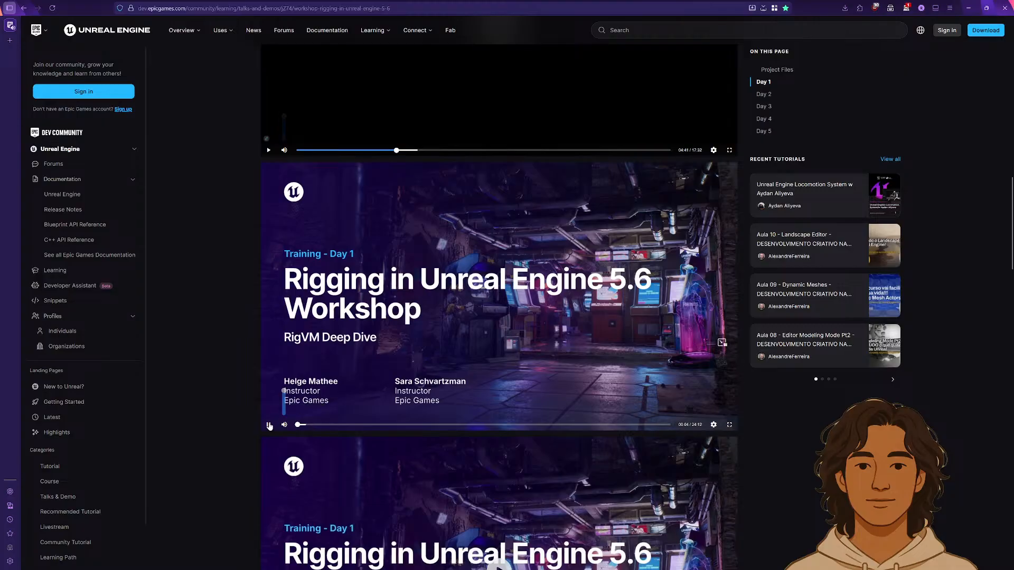
Step: Find the Day 1 UE Basics video on the rigging workshop page and play it in full screen
mouse_move(797, 555)
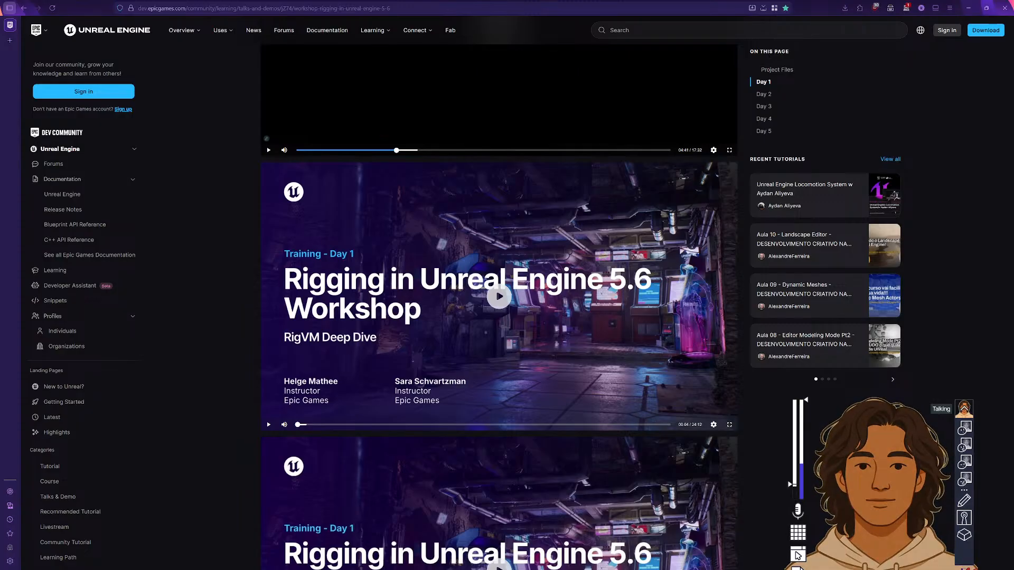
scroll(231, 248, down, 3)
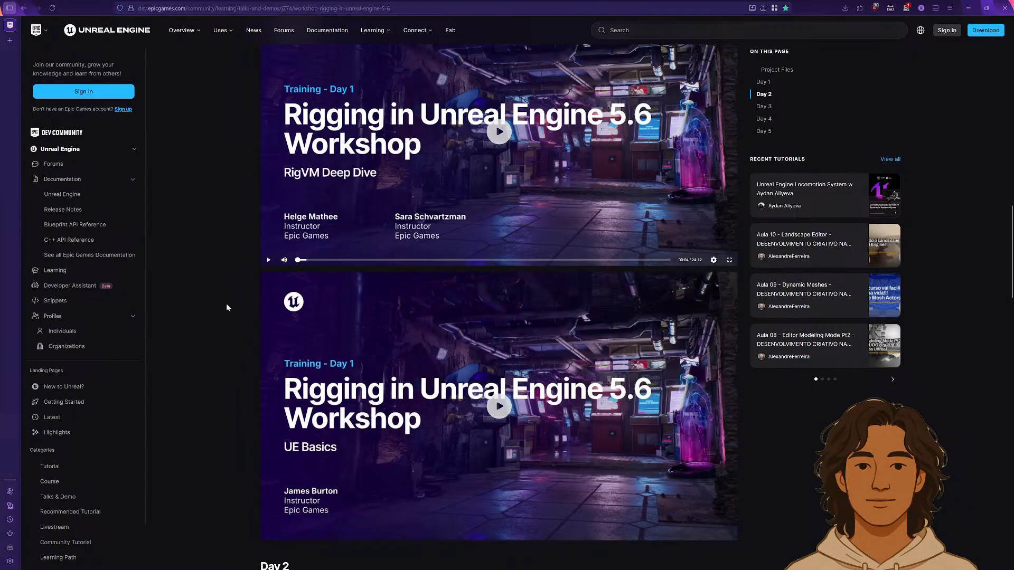
scroll(226, 305, down, 2)
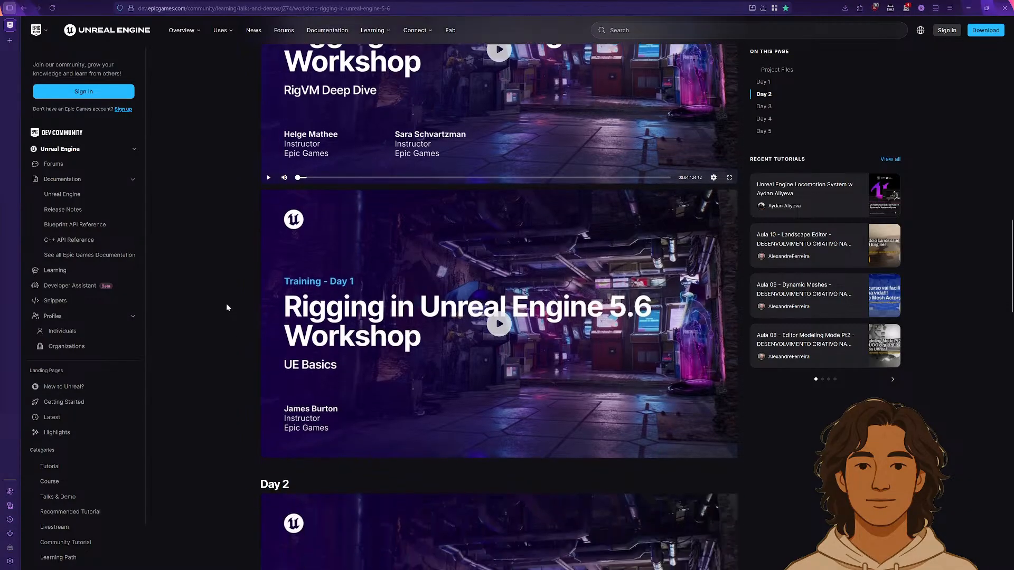
click(503, 323)
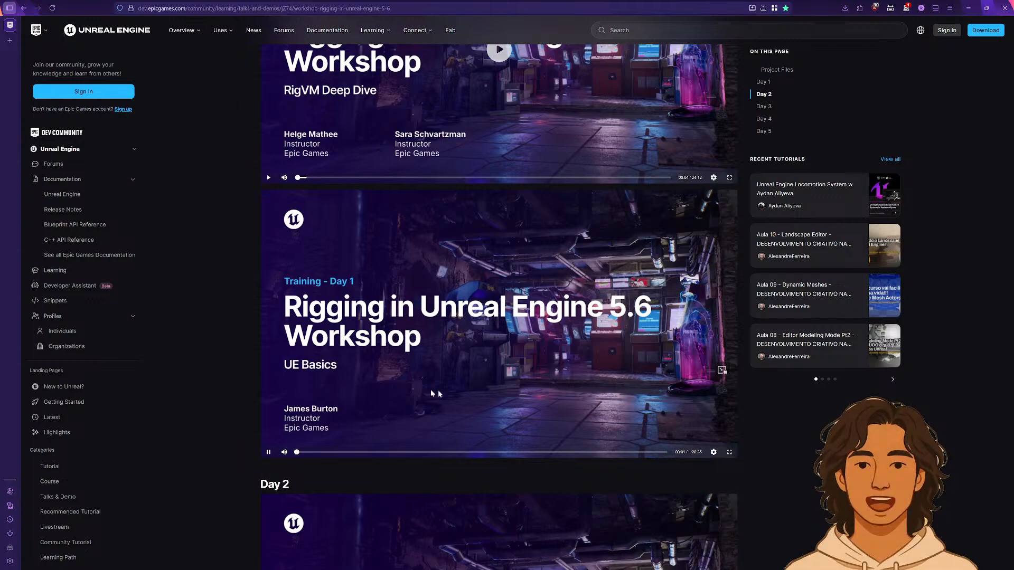
click(425, 376)
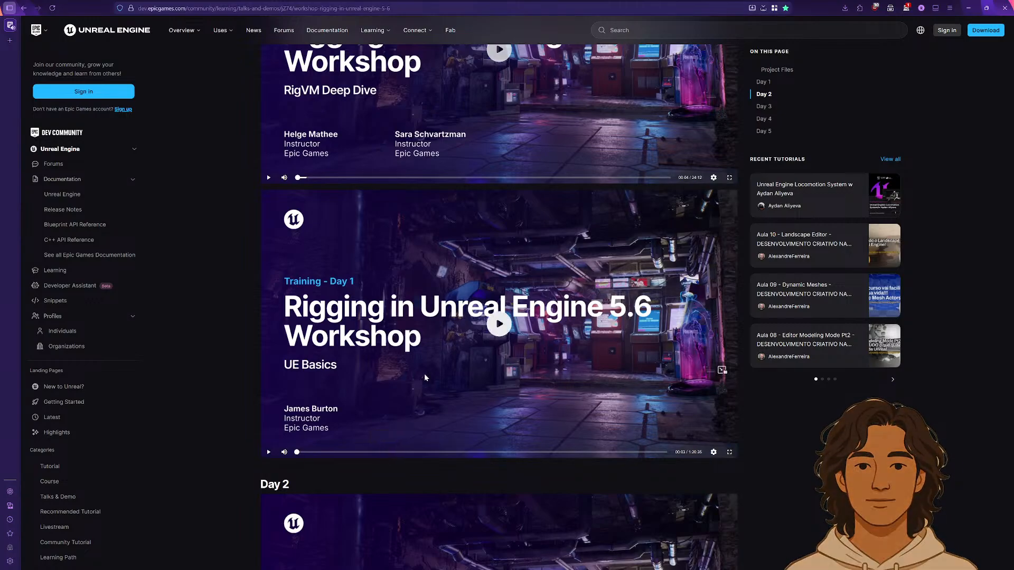
click(730, 455)
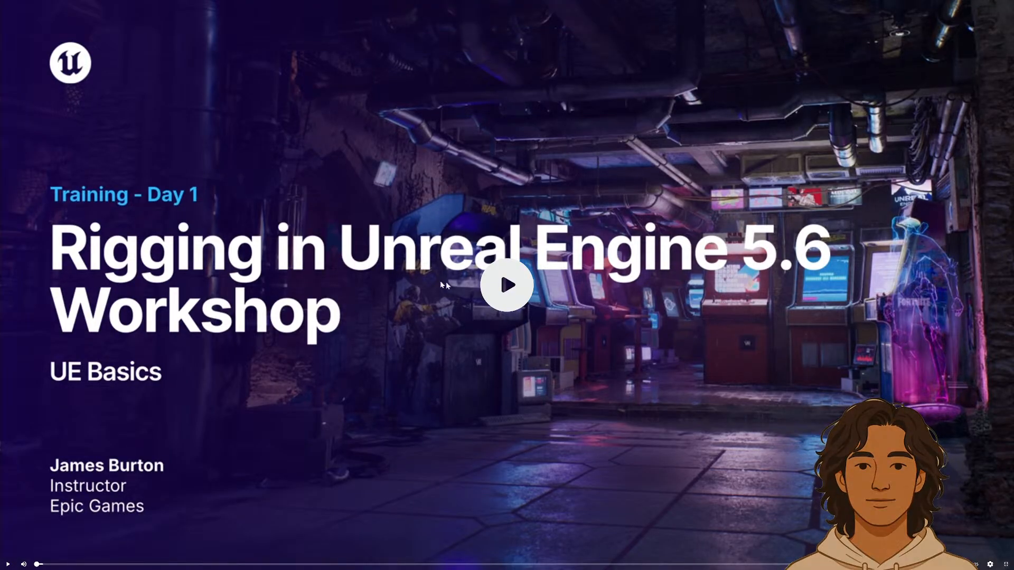
click(448, 221)
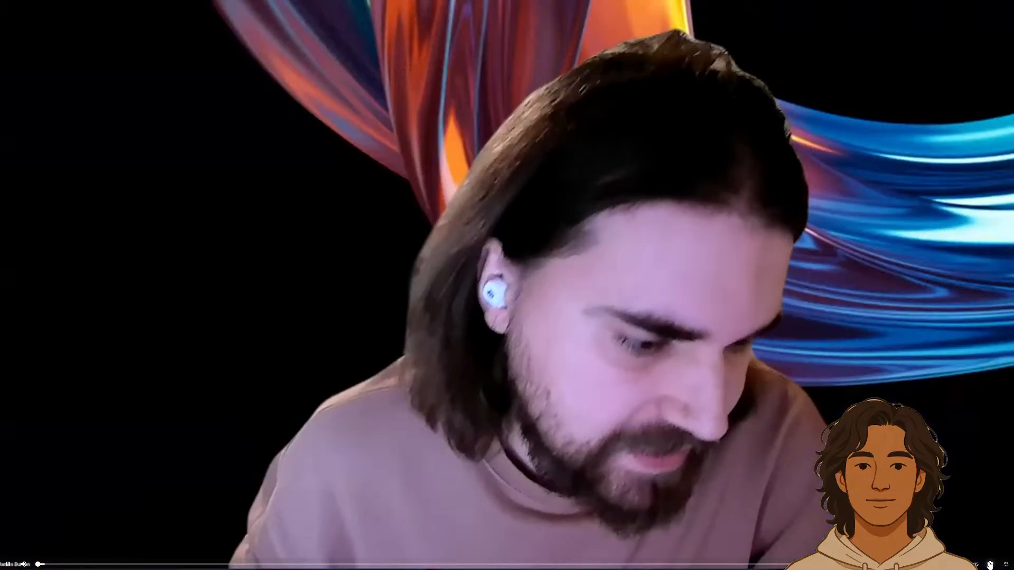
click(990, 564)
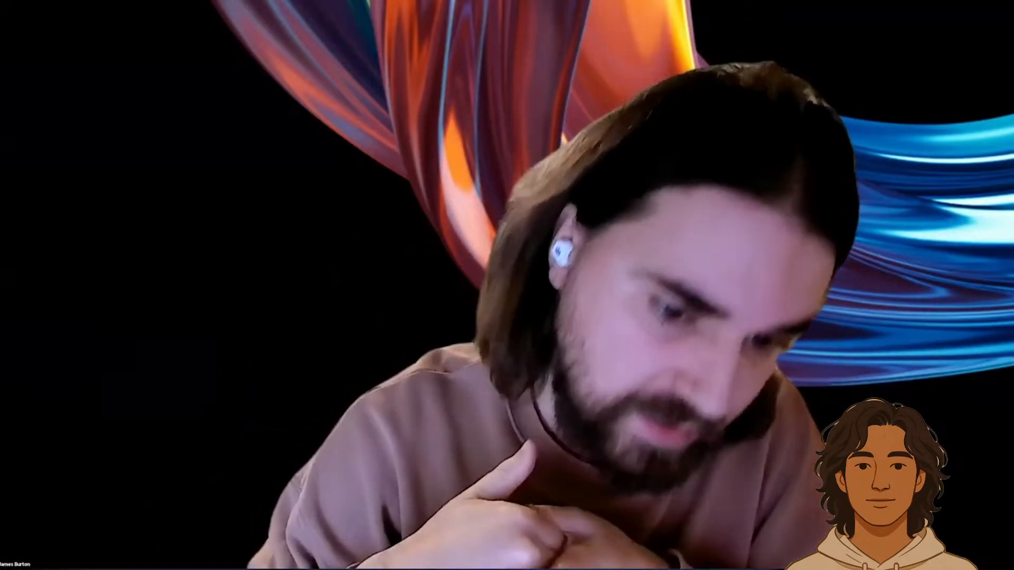
Step: Switch to the Unreal Editor, then open the RiggingWorkshop project folder from the Desktop in File Explorer
key(alt+Tab)
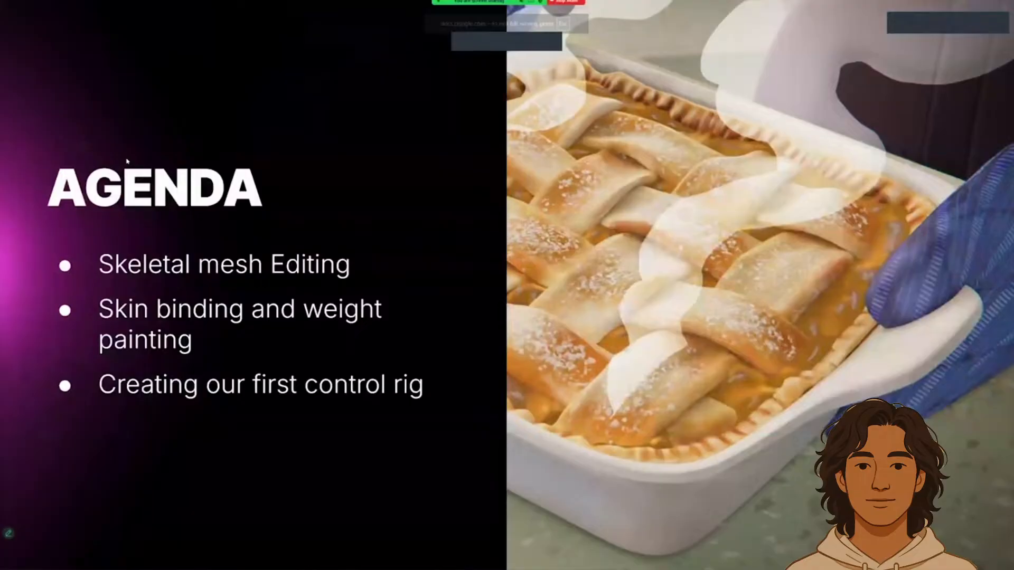
key(alt+Tab)
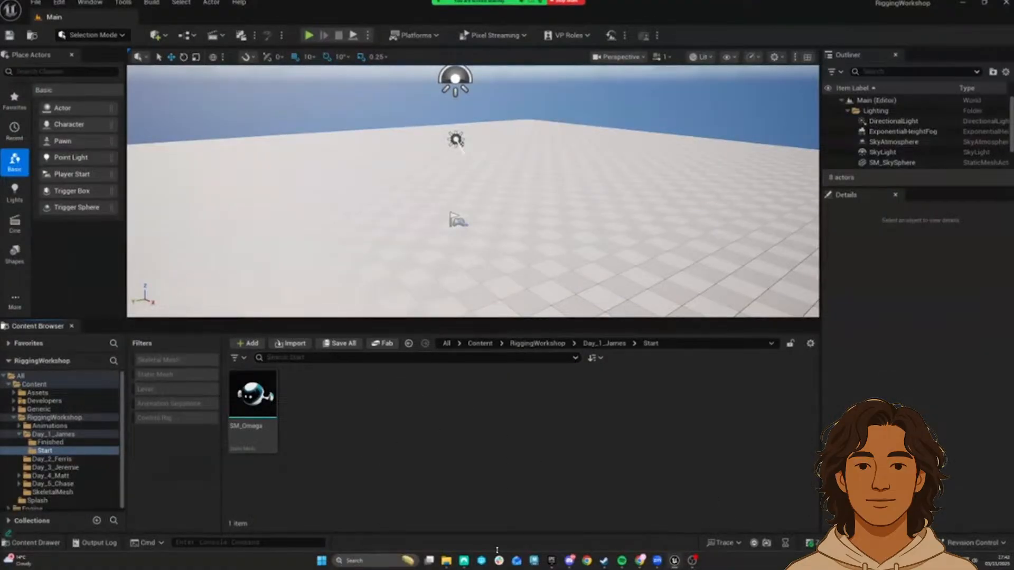
click(446, 560)
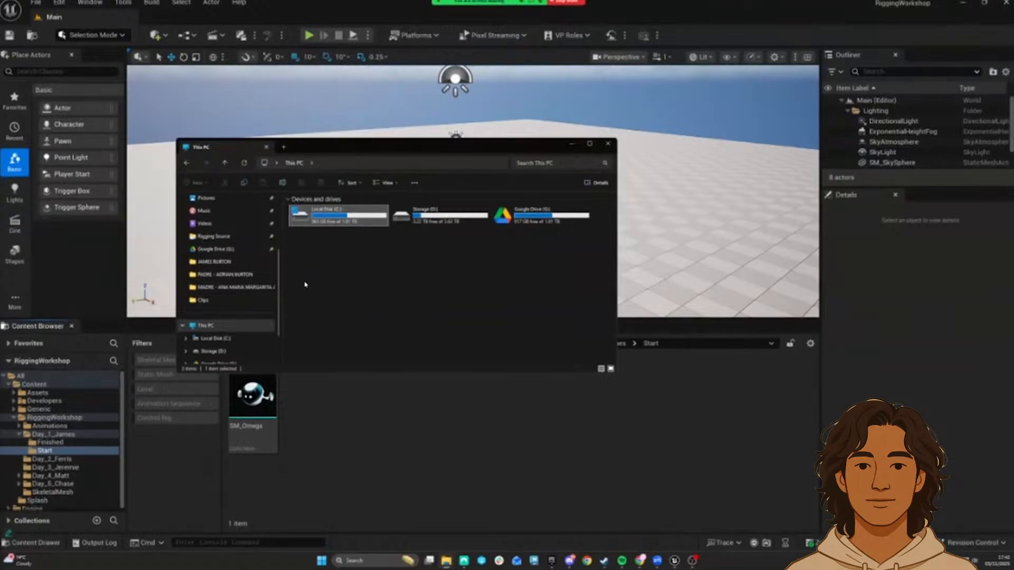
scroll(236, 247, up, 4)
click(236, 250)
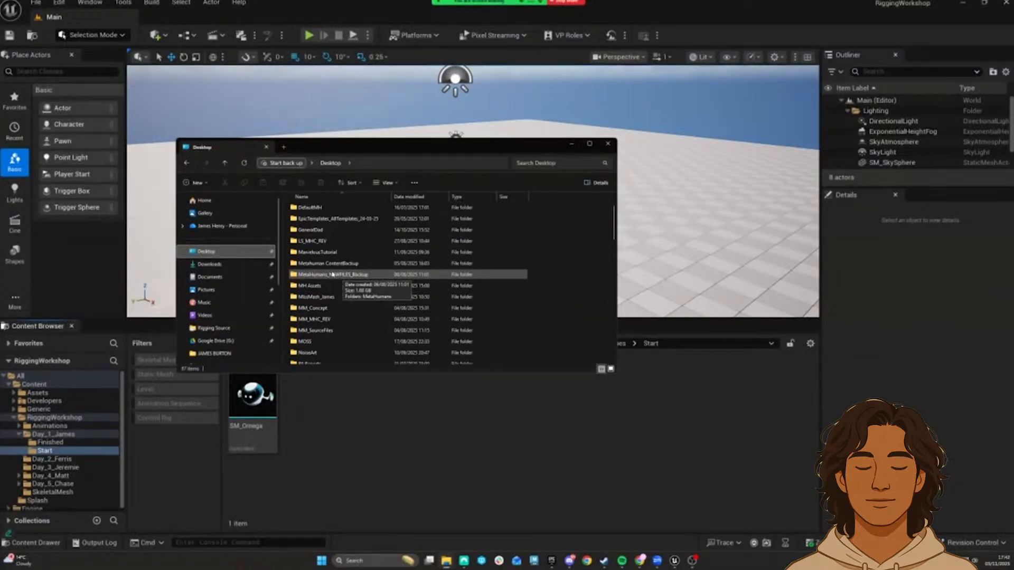
scroll(335, 264, down, 3)
click(334, 336)
double_click(335, 336)
Step: Enlarge the RiggingWorkshop folder window and its icons, and examine the project file and subfolders
drag(176, 139, 246, 149)
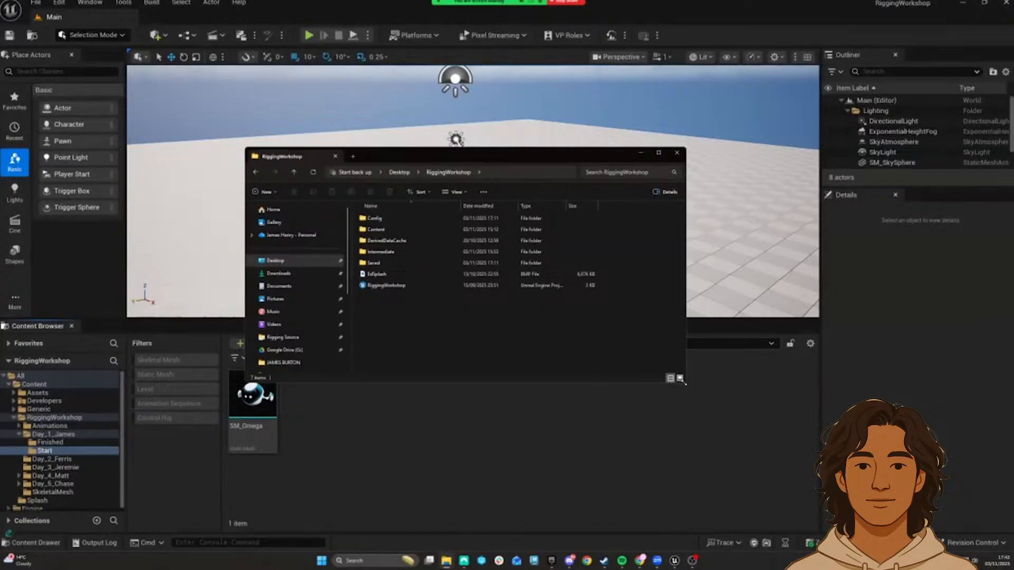
drag(687, 385, 749, 435)
ctrl+scroll(491, 327, up, 1)
ctrl+scroll(490, 327, up, 3)
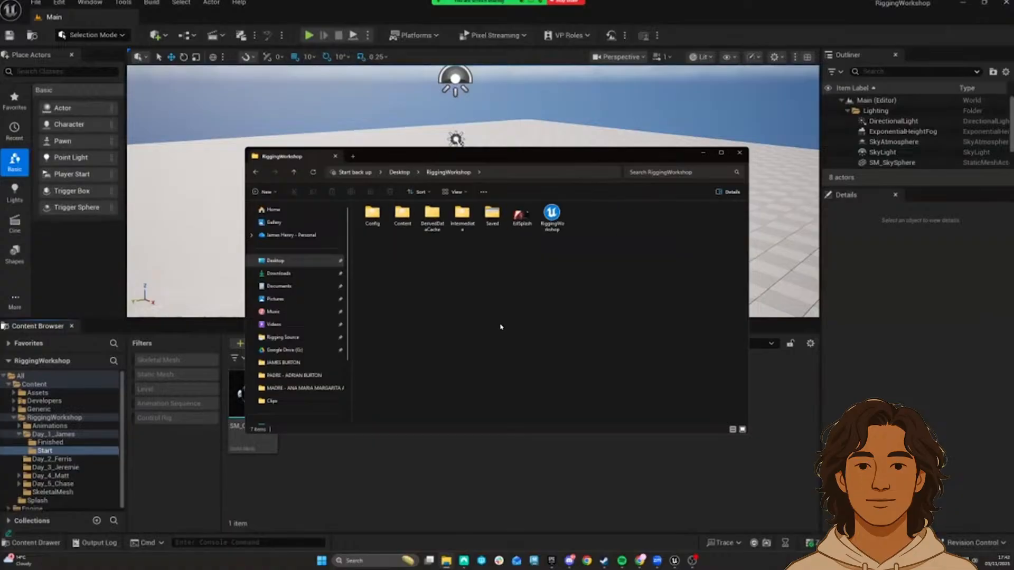
ctrl+scroll(499, 315, up, 1)
click(635, 230)
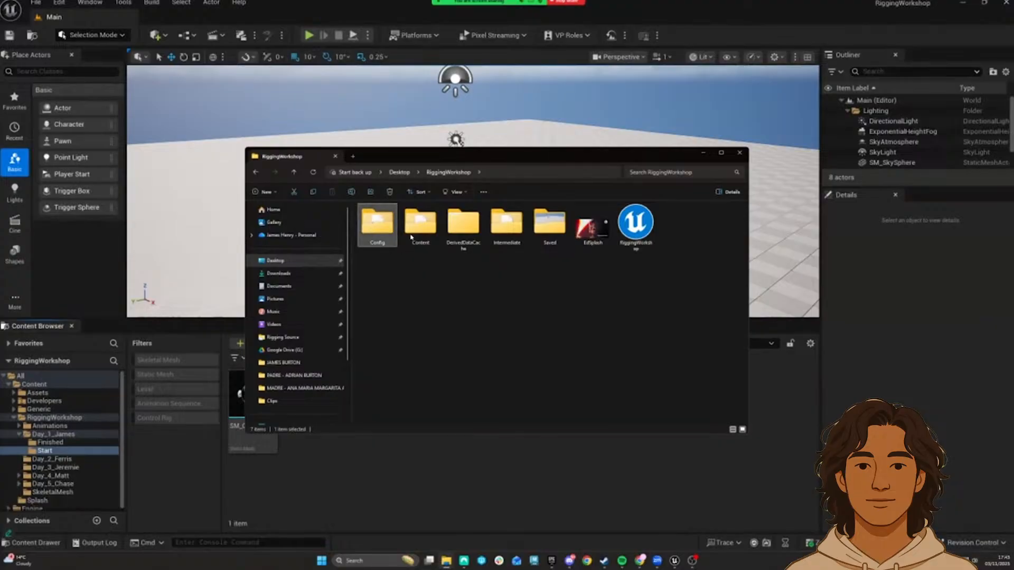
click(549, 226)
click(574, 283)
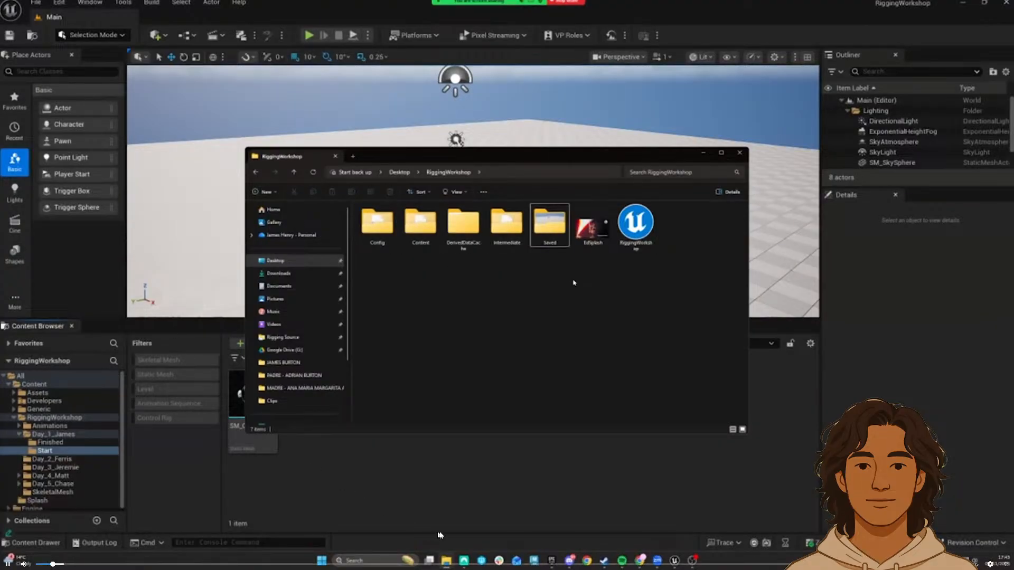
click(580, 491)
click(1007, 564)
click(722, 370)
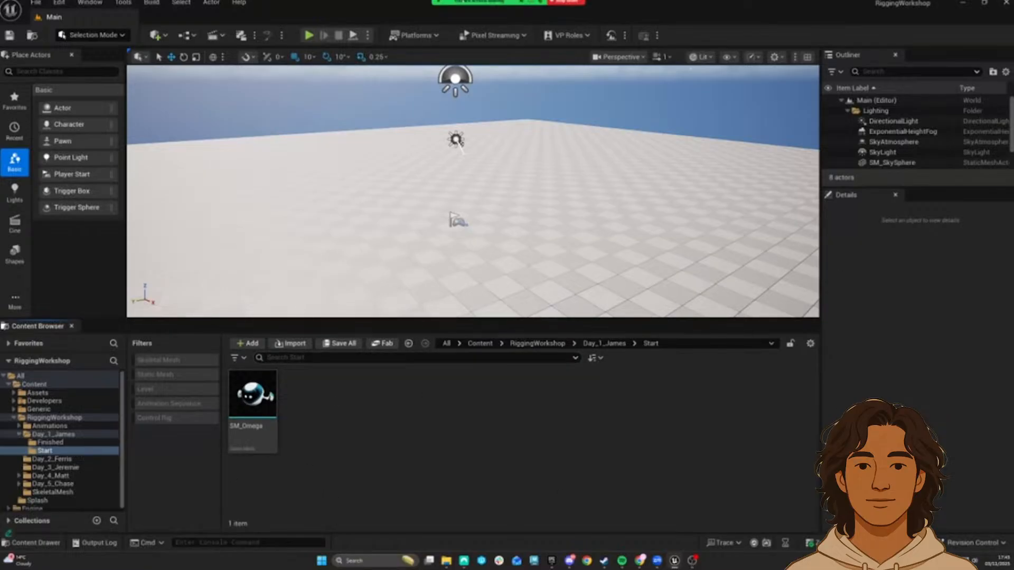
Step: Look through the Animations folder and the daily session folders inside the project's RiggingWorkshop content folder
mouse_move(119, 419)
mouse_down()
mouse_move(153, 419)
mouse_move(117, 419)
mouse_up()
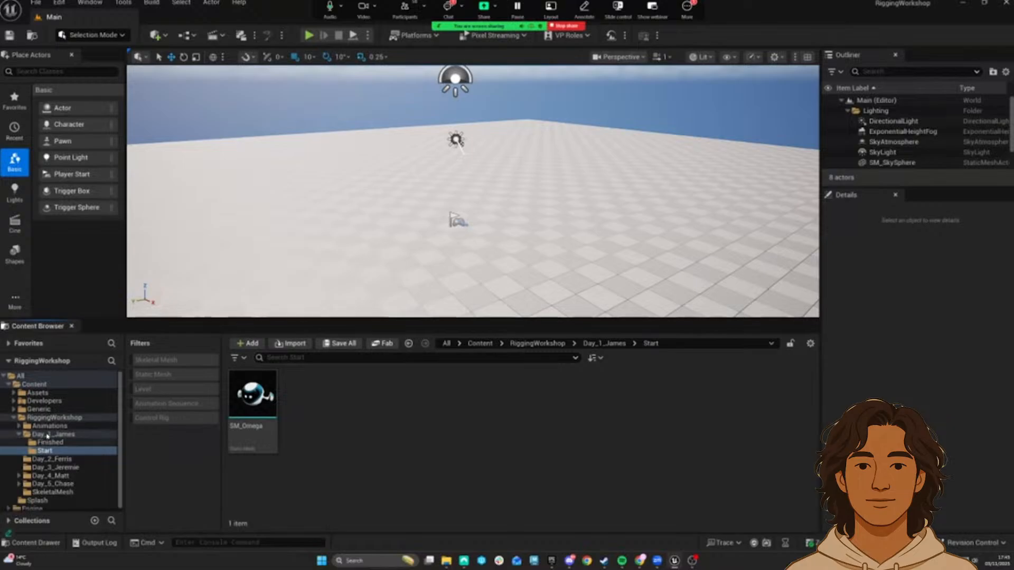
click(38, 418)
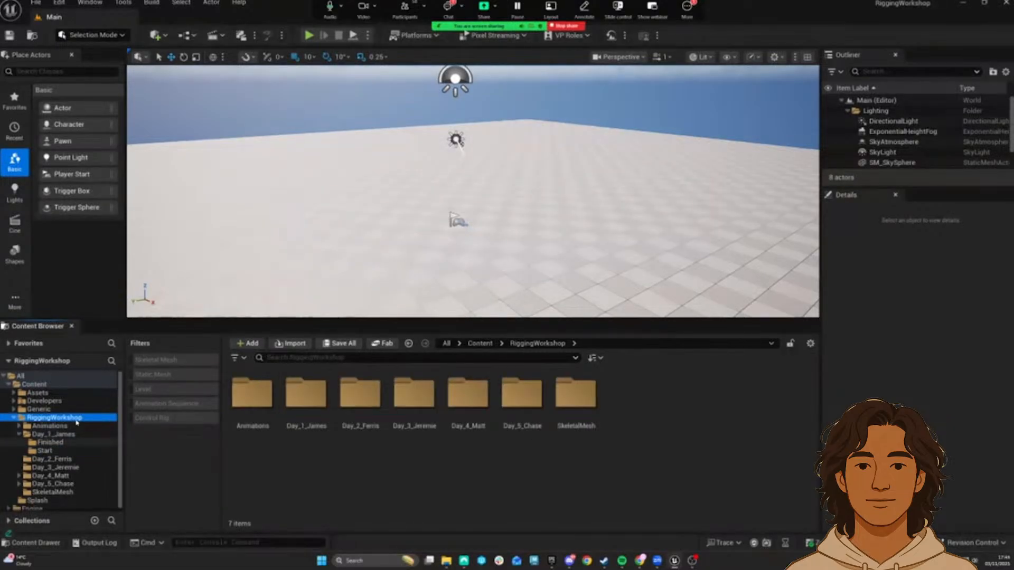
click(20, 434)
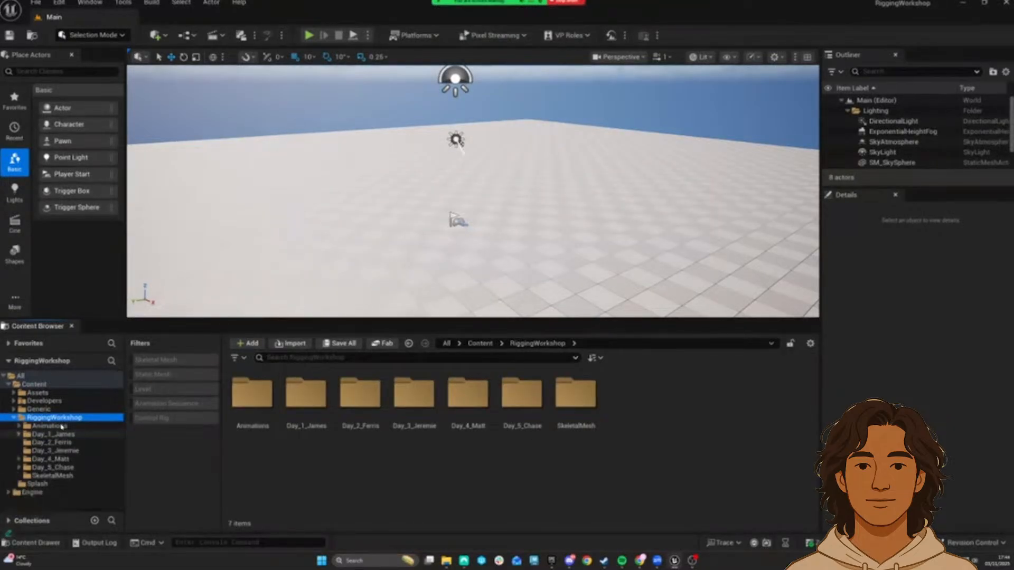
click(50, 426)
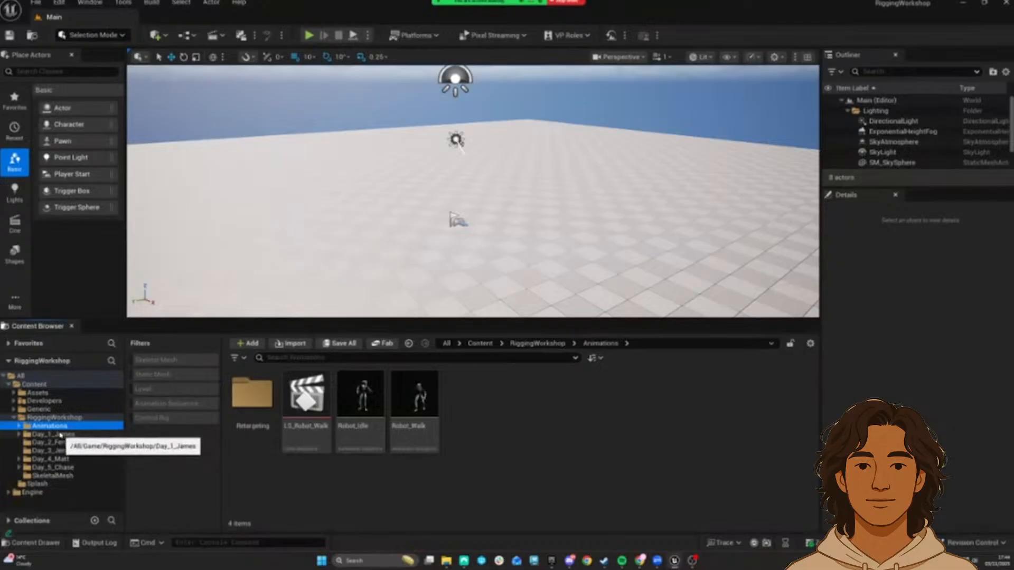
click(53, 435)
key(Down)
key(Down)
key(Down)
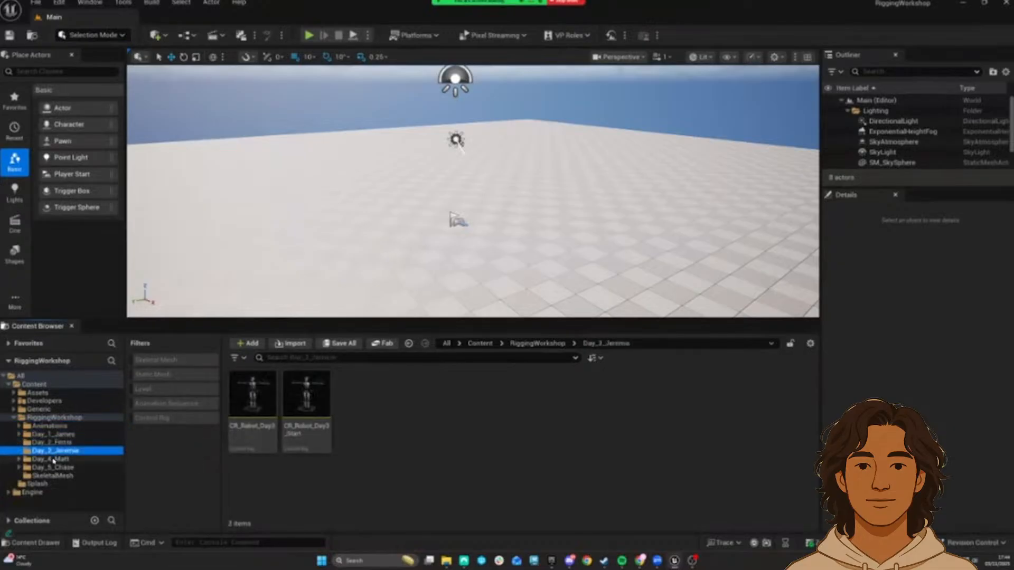
click(54, 435)
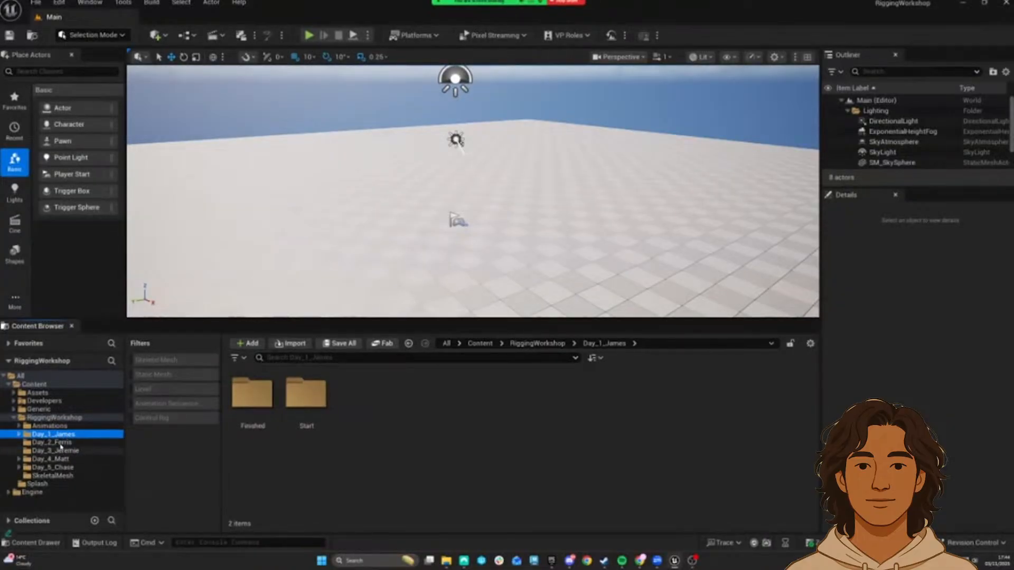
click(70, 443)
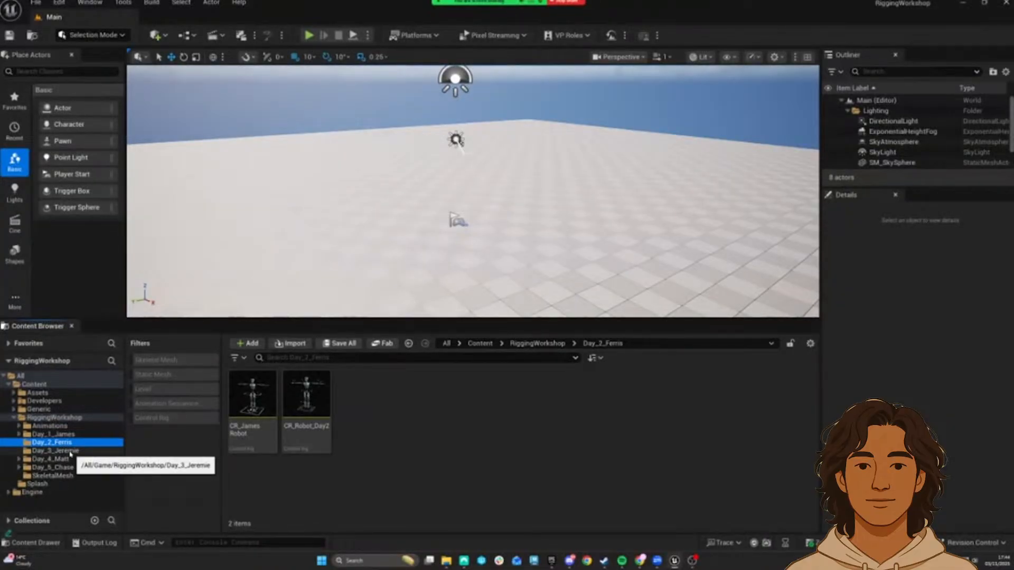
click(70, 452)
click(58, 459)
Step: Examine the contents of the Finished and Start subfolders in the Day 1 folder
click(56, 433)
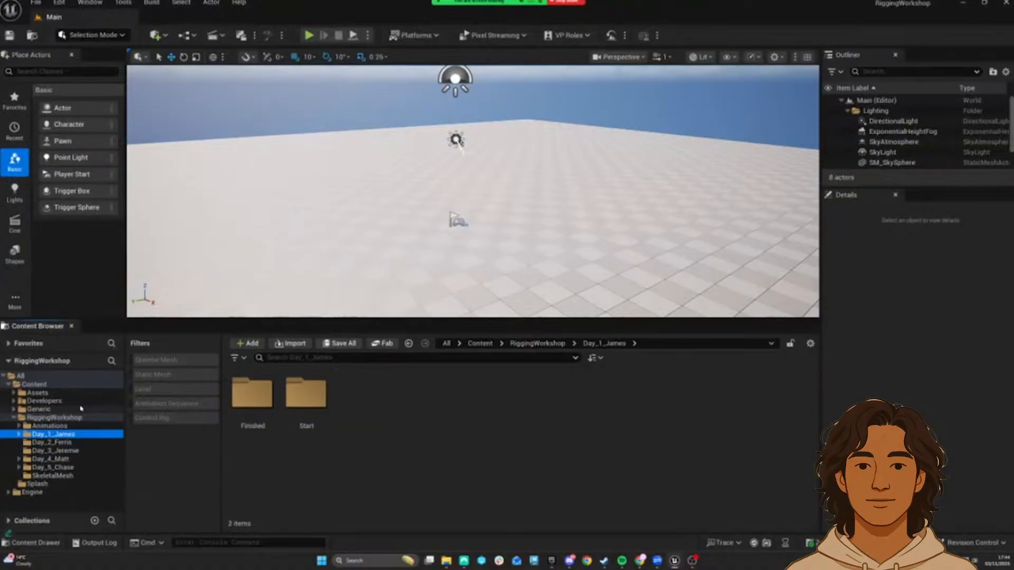
click(18, 434)
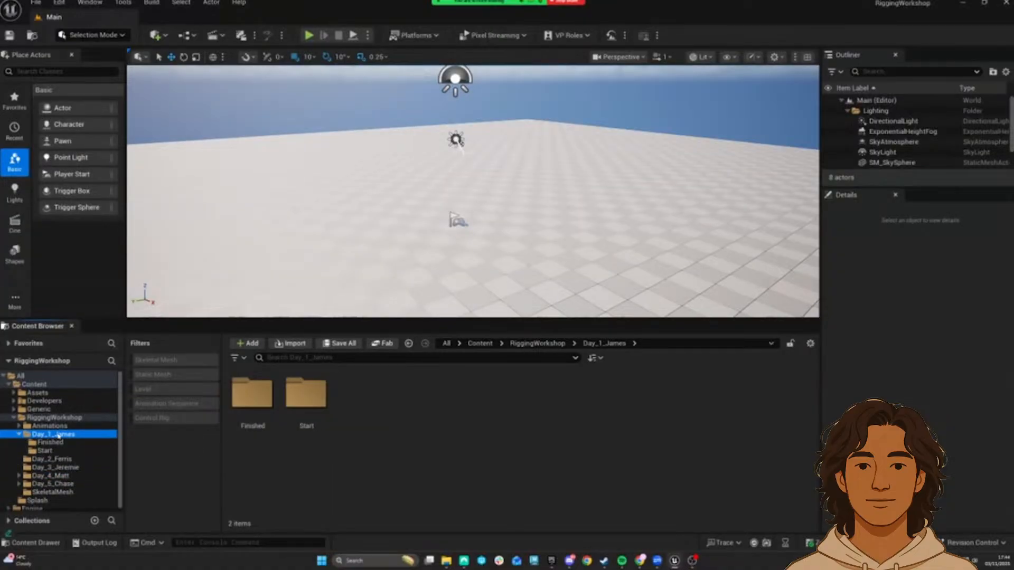
click(50, 443)
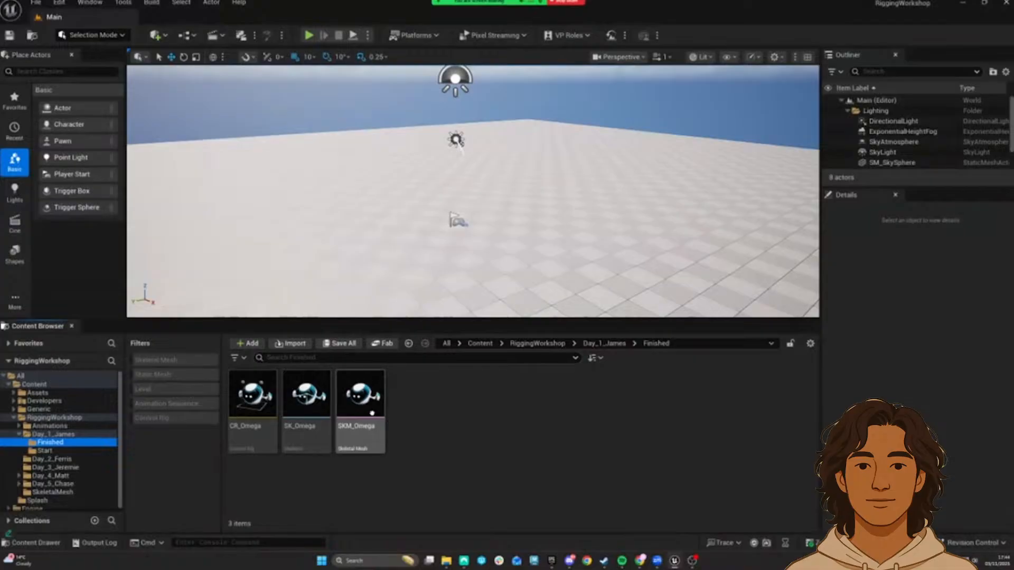
click(52, 452)
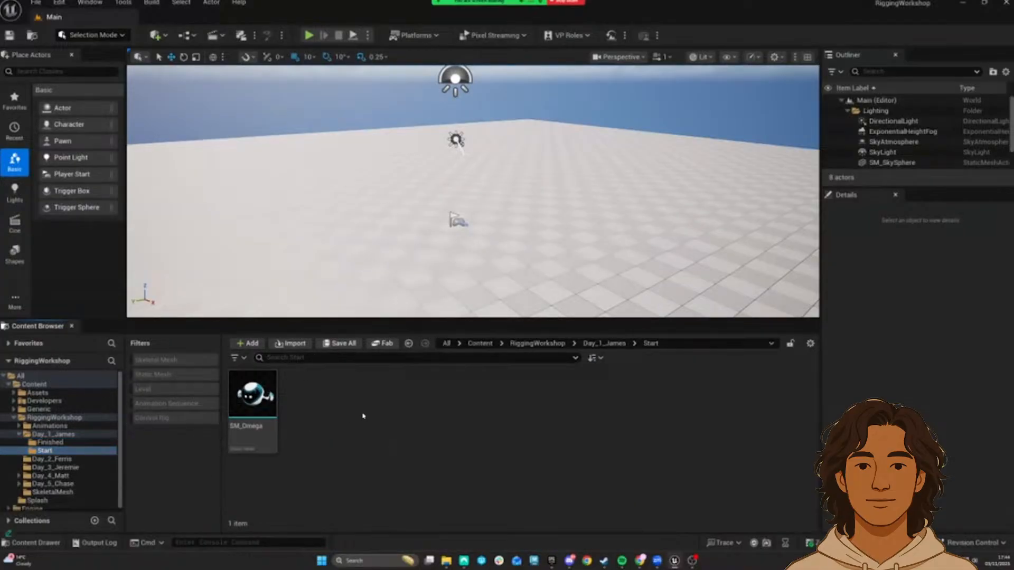
Step: Open the SM_Omega static mesh from the Start folder and inspect the robot from the front and side
click(251, 403)
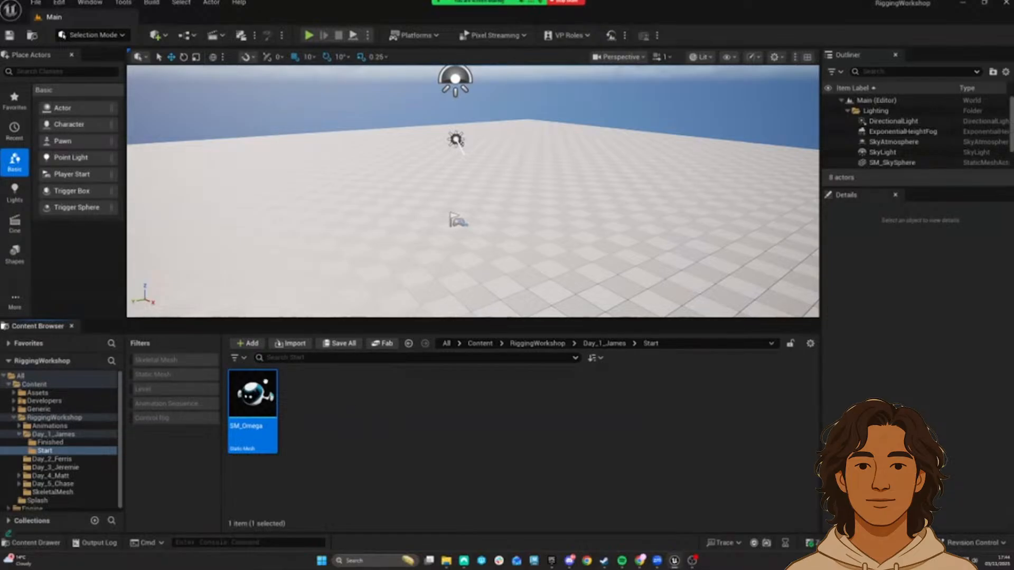
double_click(261, 397)
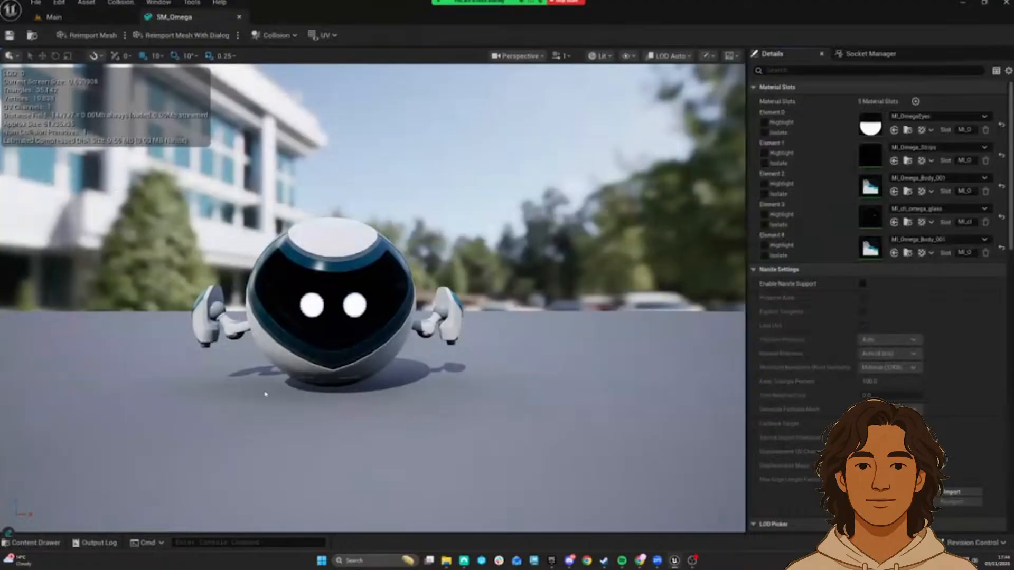
mouse_move(465, 324)
right_down()
mouse_move(423, 370)
mouse_move(427, 349)
mouse_move(444, 349)
mouse_move(380, 349)
mouse_move(406, 332)
mouse_move(464, 325)
right_up()
scroll(465, 325, down, 3)
scroll(417, 349, down, 1)
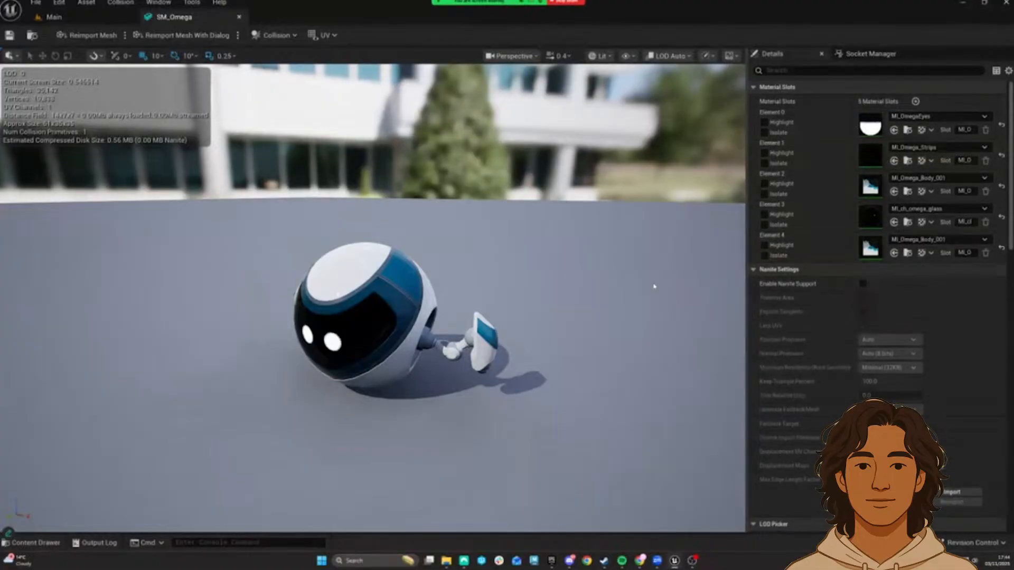
drag(370, 295, 348, 280)
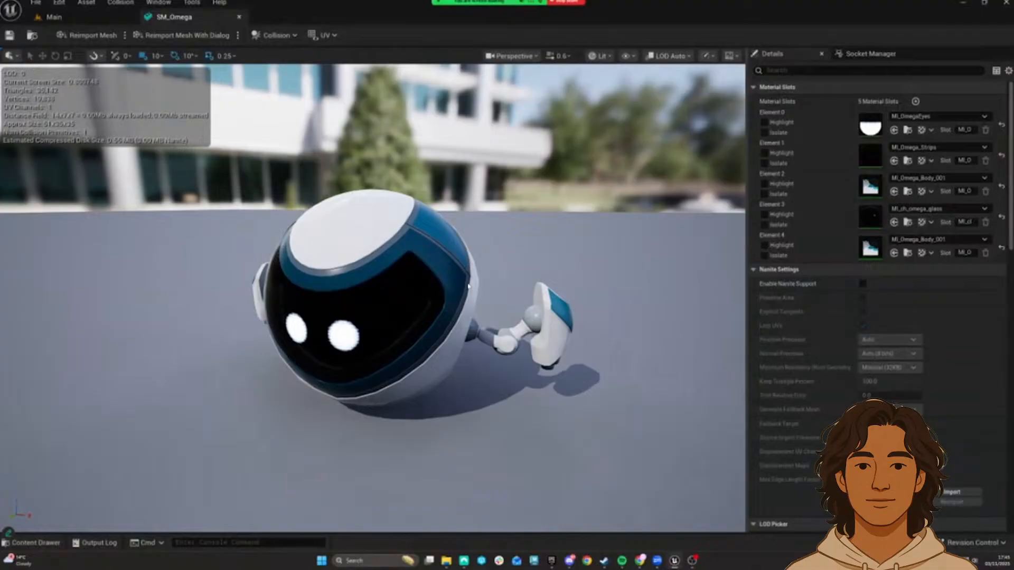
Step: Set the mesh viewport's camera speed to 0.09 and close the SM_Omega mesh editor
drag(457, 275, 453, 275)
click(554, 56)
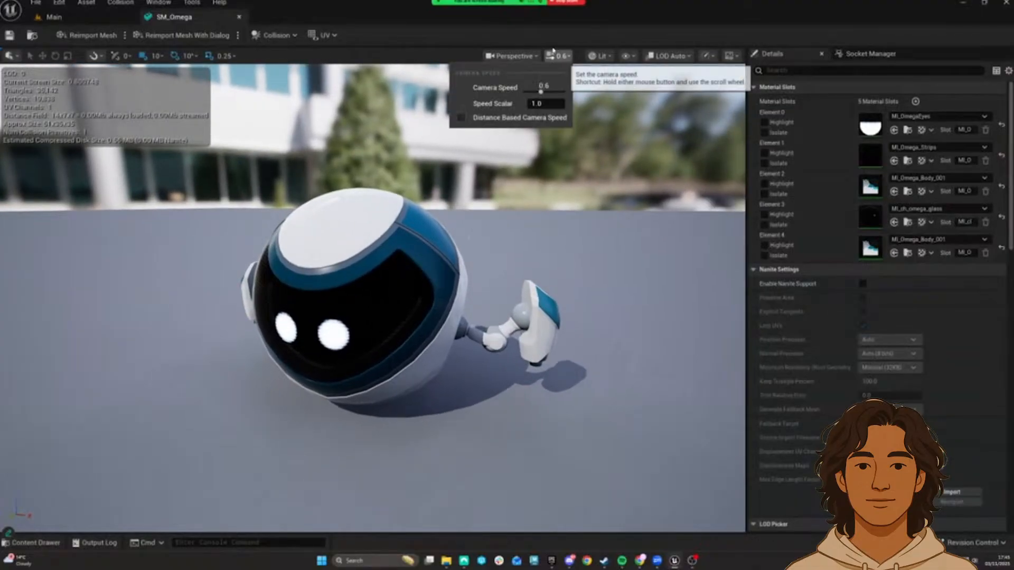
drag(369, 296, 338, 275)
right_drag(338, 275, 477, 219)
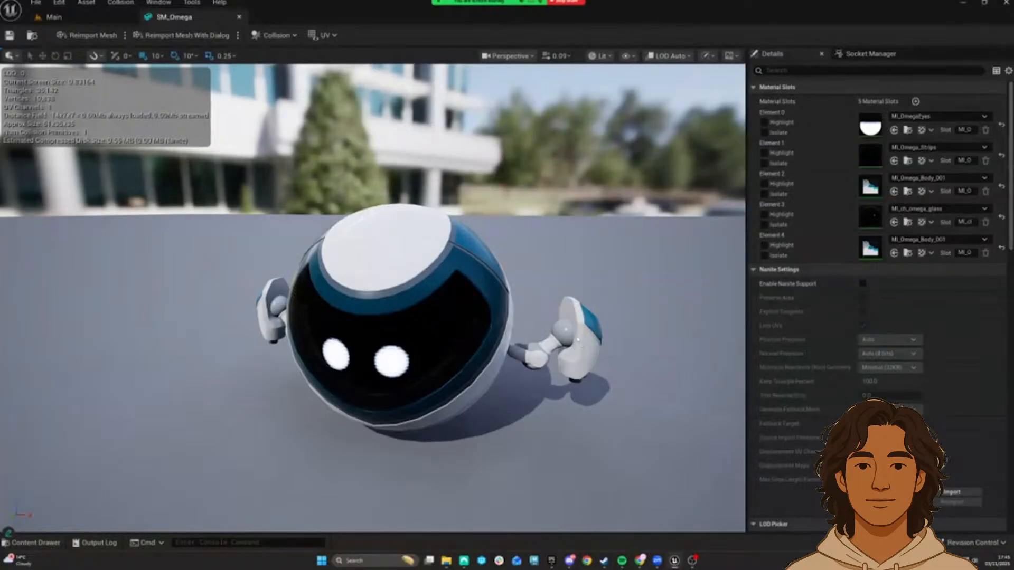
click(239, 16)
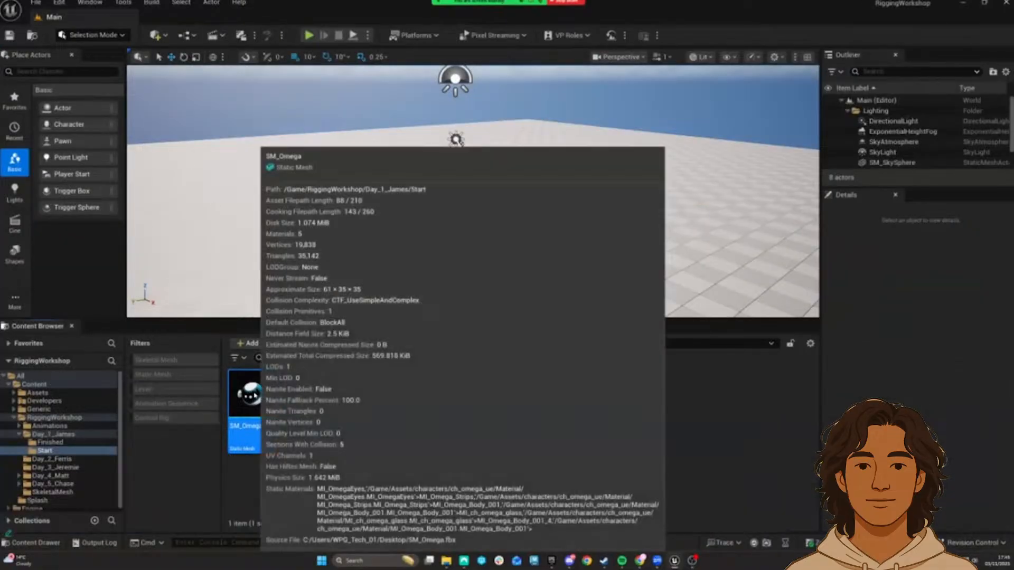
Step: Start converting the SM_Omega static mesh to a skeletal mesh and check that the destination path is the Day 1 Start folder
right_click(254, 396)
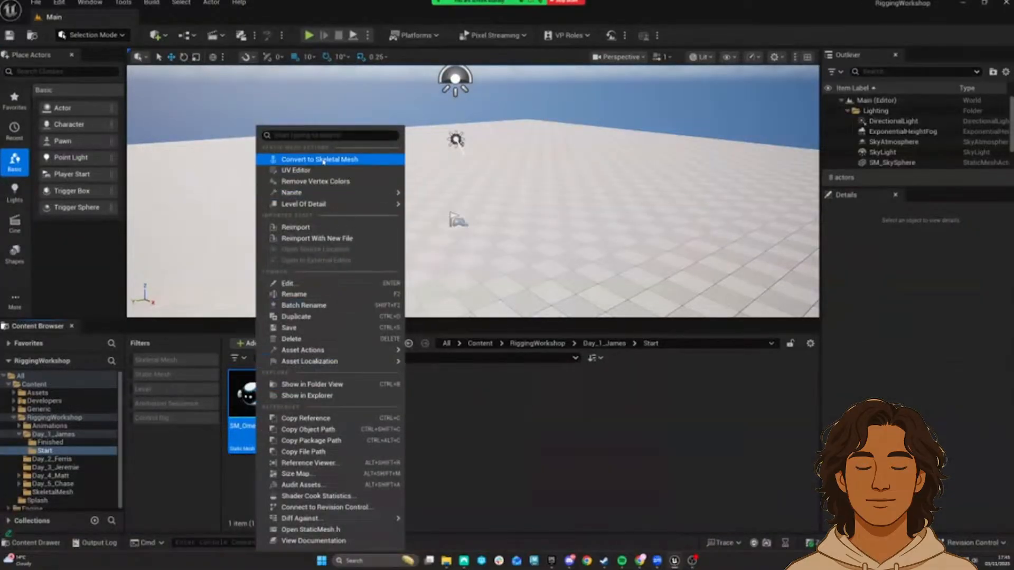
click(366, 160)
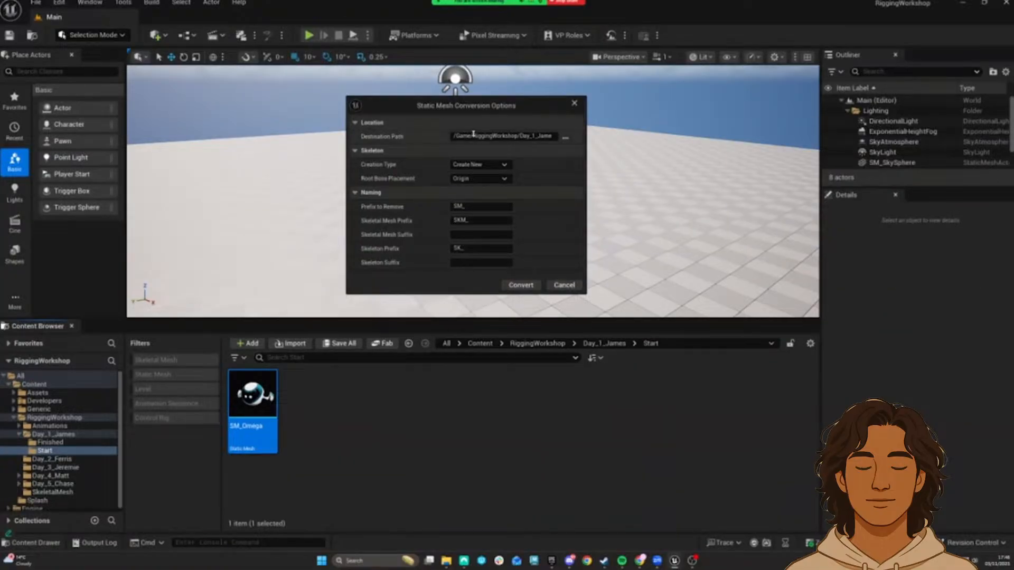
click(524, 135)
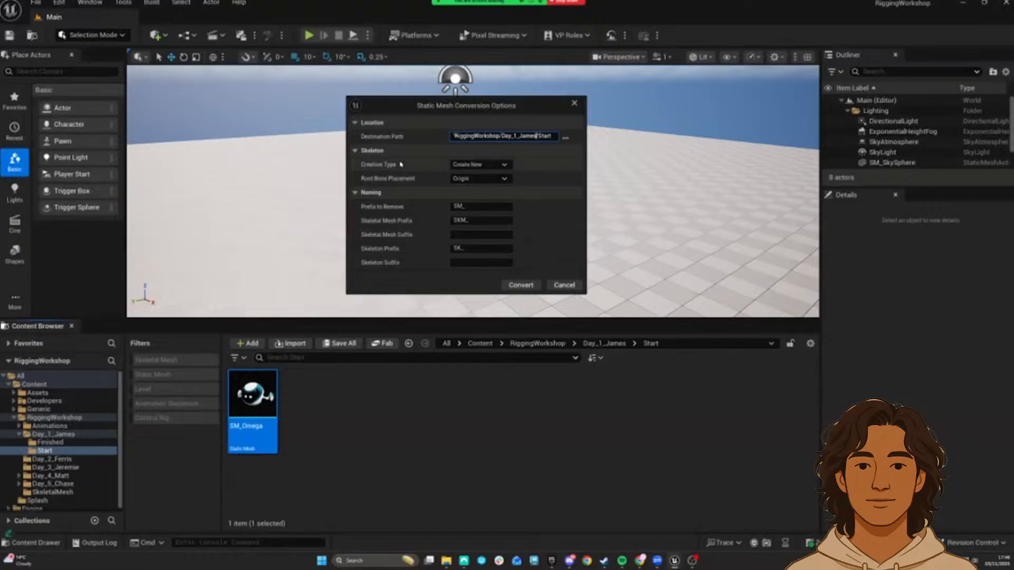
Step: Try the Use Existing Skeleton creation type, look through the available skeletons, and return the creation type to Create New
click(483, 165)
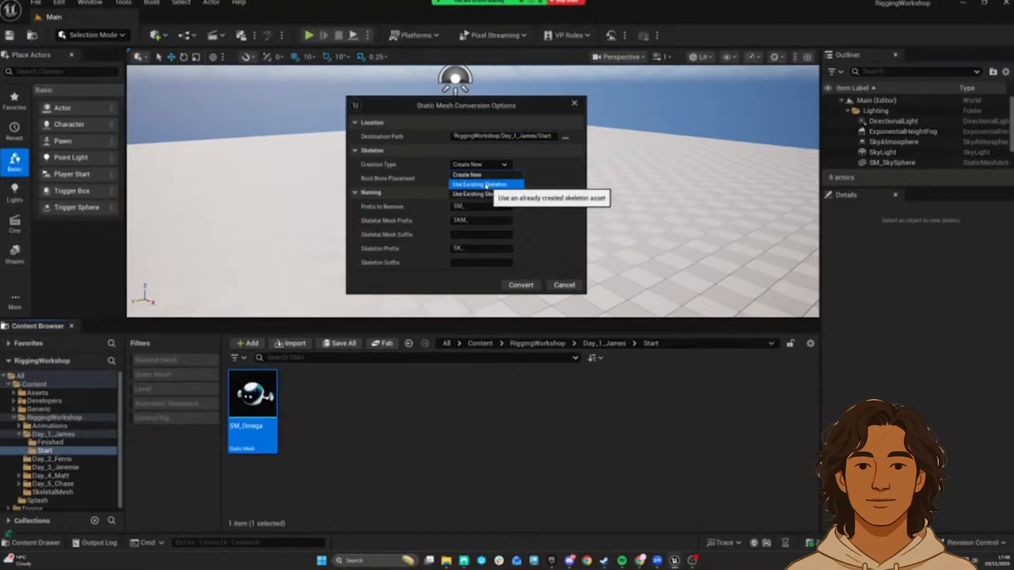
click(479, 184)
click(520, 179)
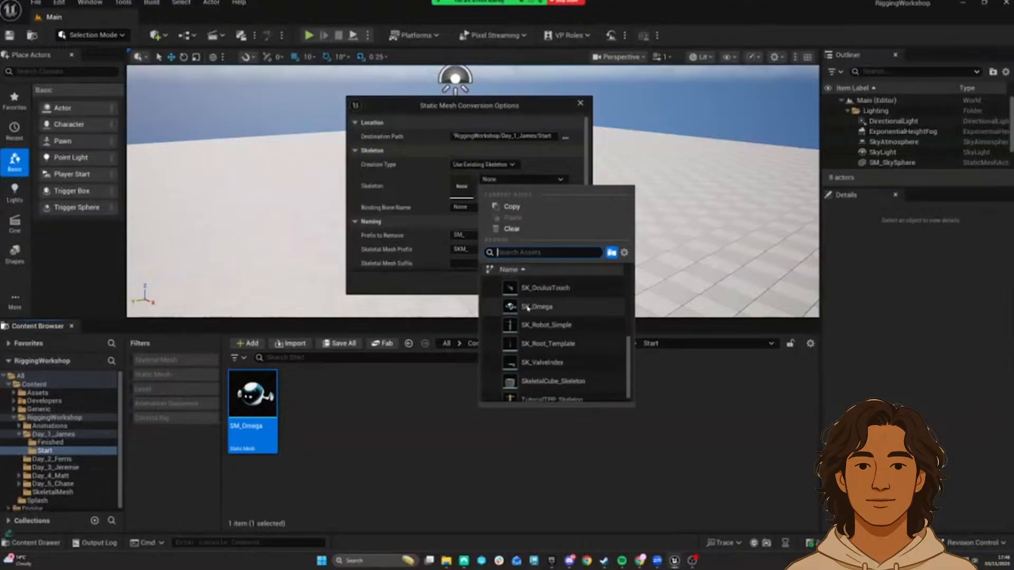
click(439, 187)
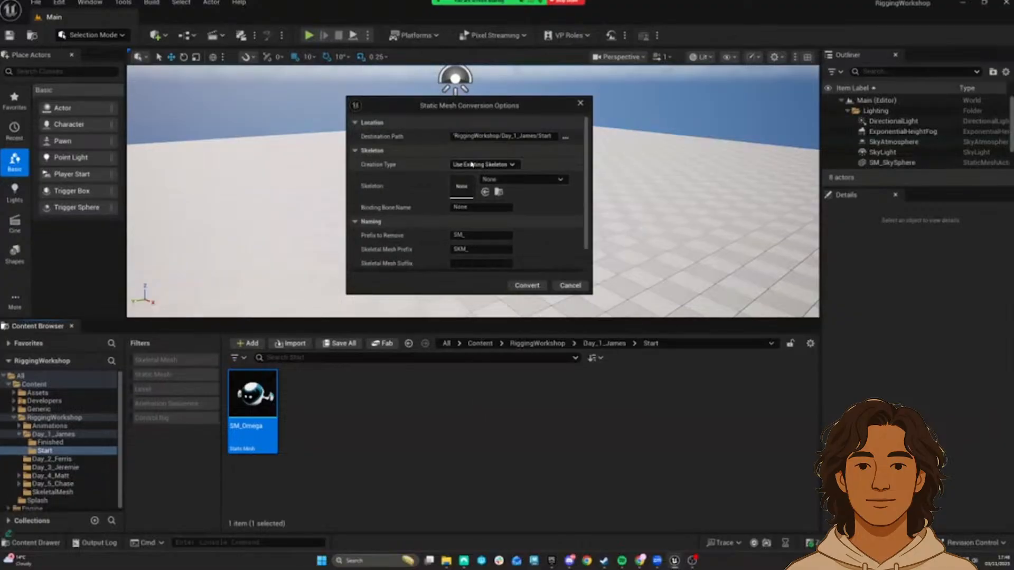
click(483, 164)
click(470, 175)
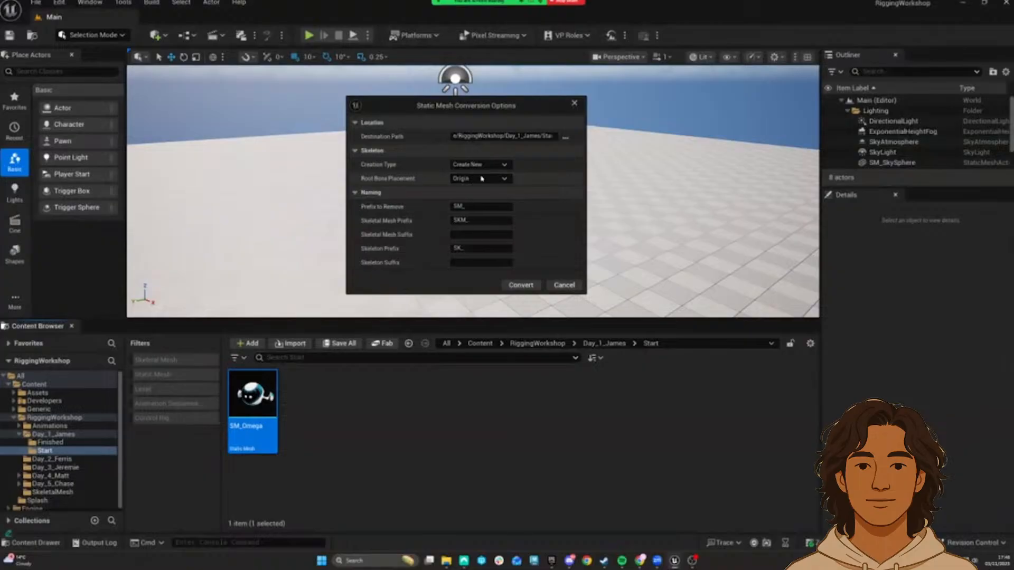
Step: Convert the mesh with root bone placement at Origin, removing prefix SM_ and using SKM_ for the skeletal mesh and SK_ for the skeleton
click(460, 179)
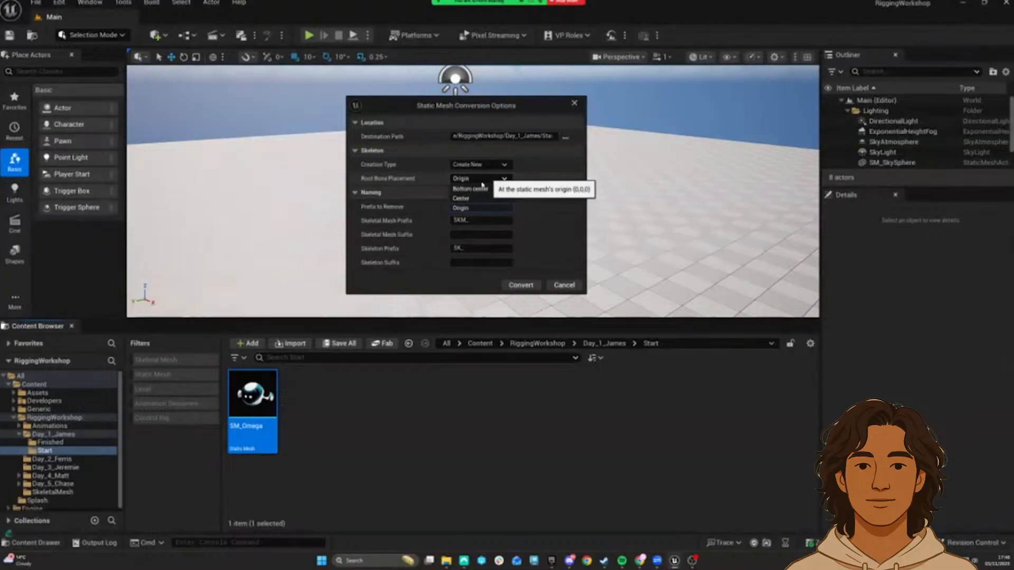
click(471, 208)
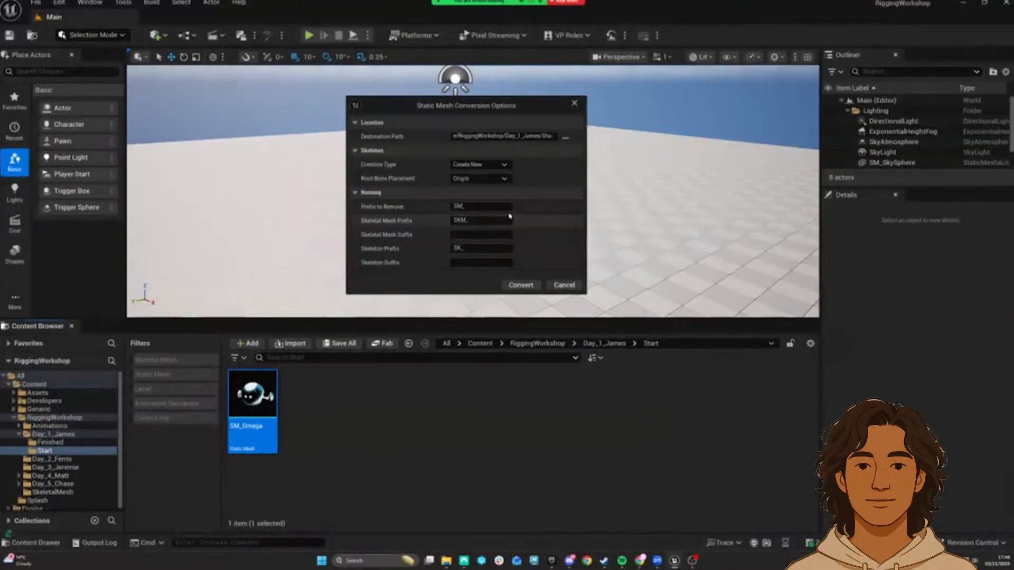
click(458, 206)
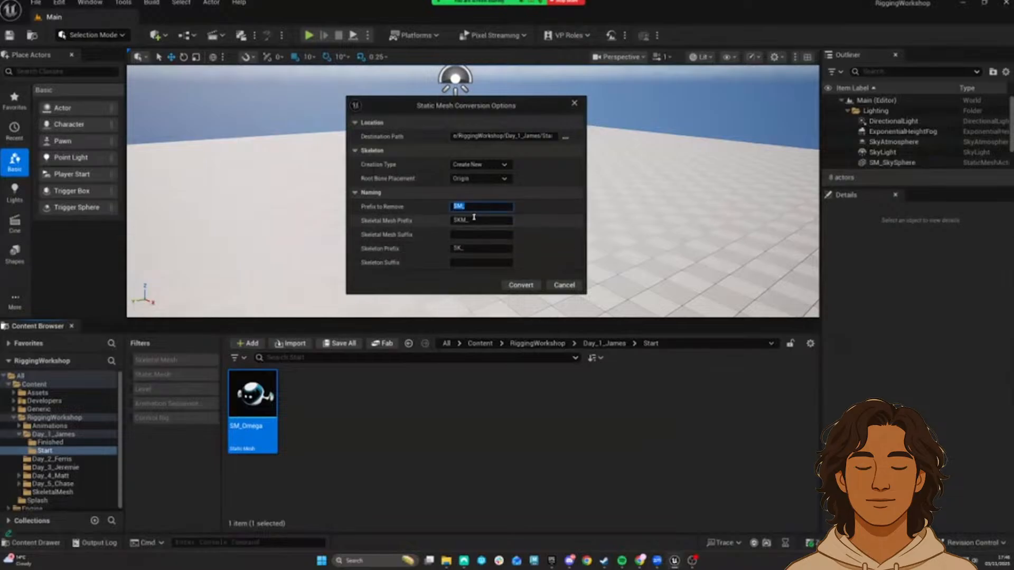
key(Tab)
click(485, 220)
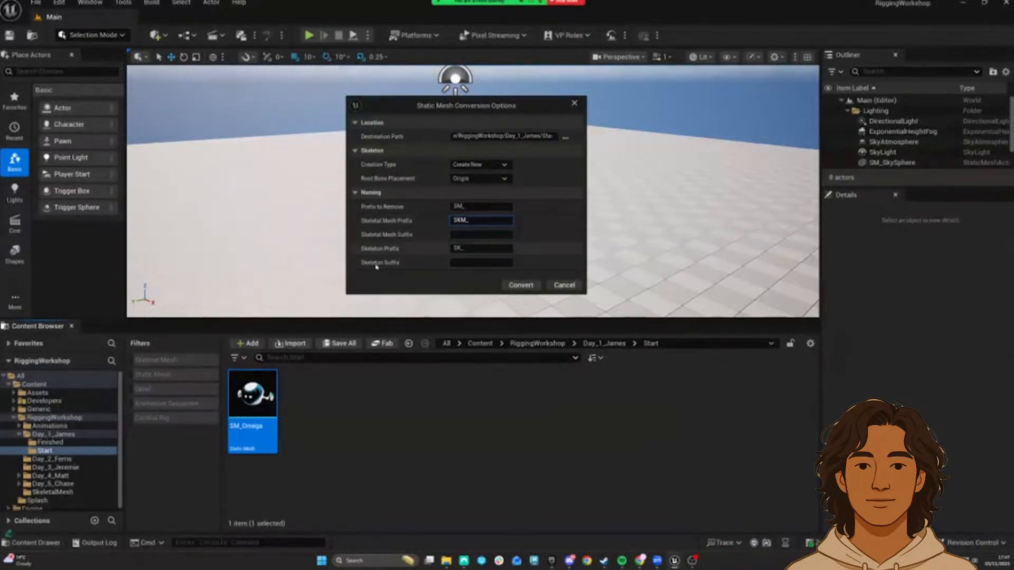
click(502, 251)
click(502, 251)
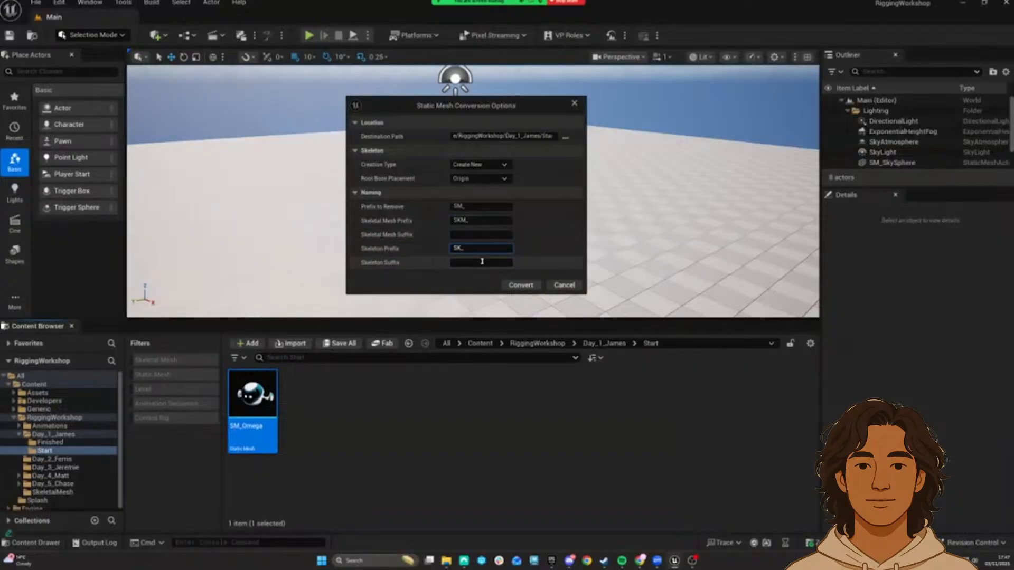
click(515, 285)
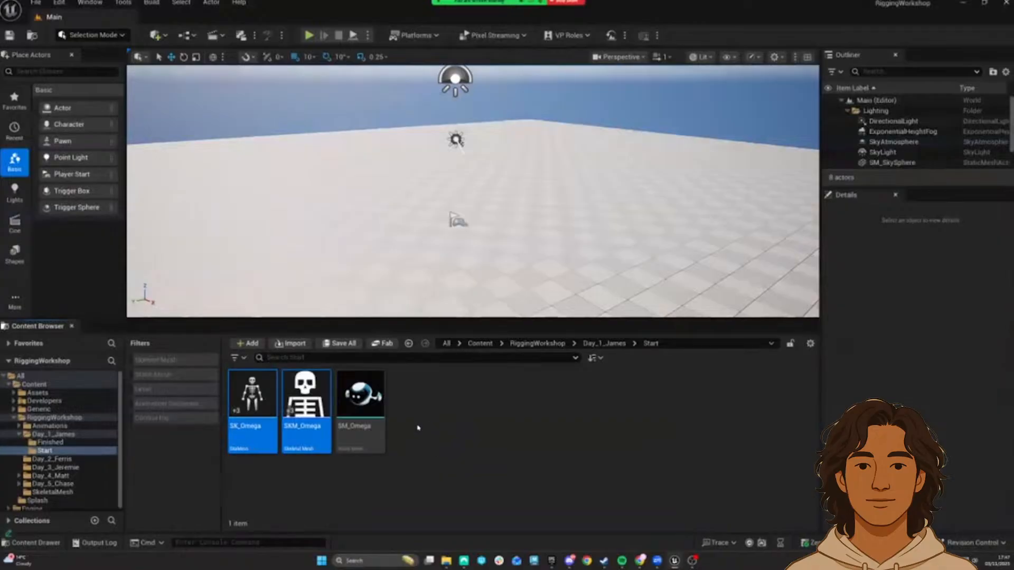
Step: Save the new SK_Omega skeleton and SKM_Omega skeletal mesh assets together
click(252, 401)
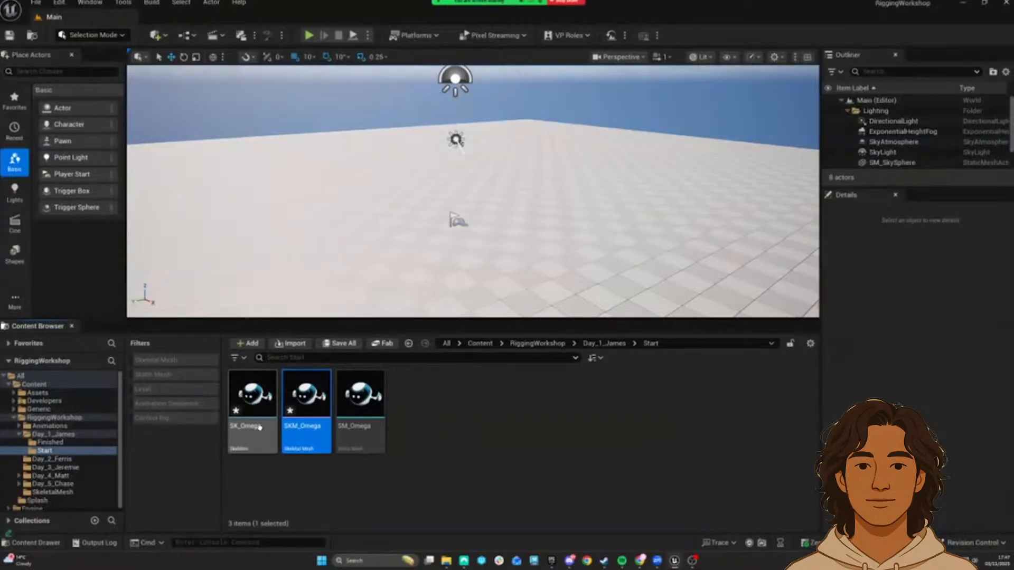
ctrl+click(303, 429)
right_click(305, 429)
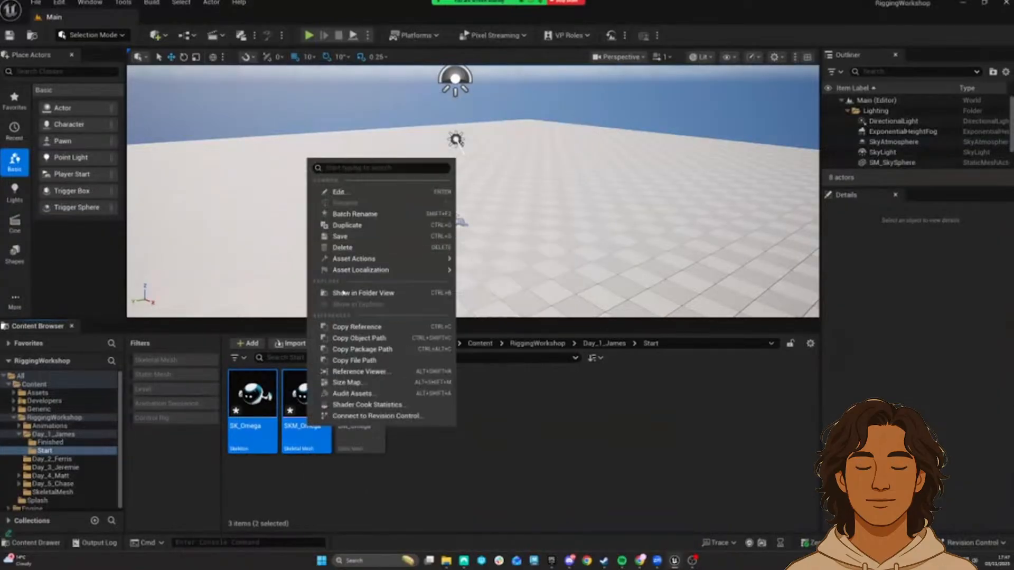
click(338, 245)
click(447, 440)
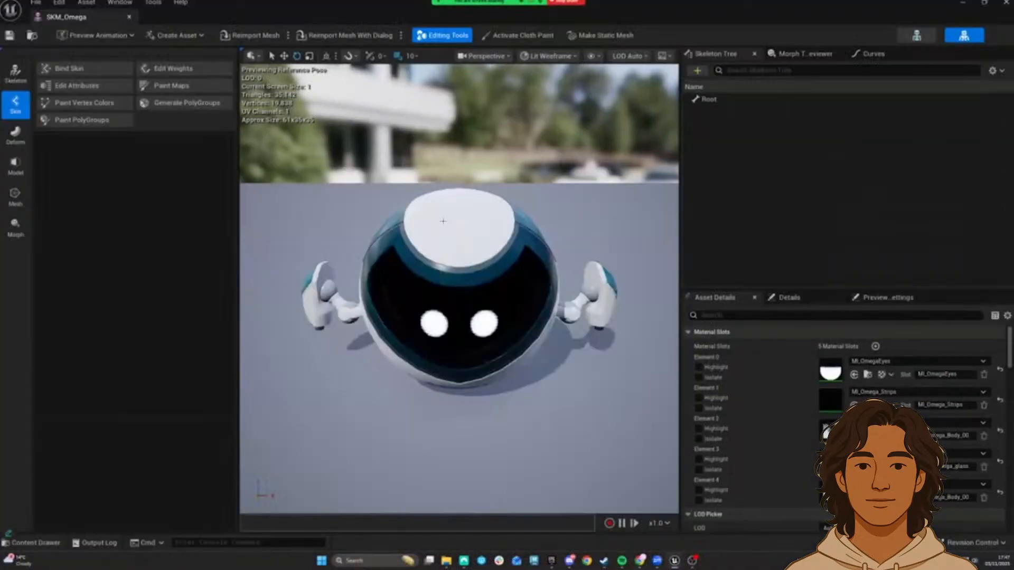
Step: View the robot in the SKM_Omega editor from an angle and dock that editor in the main window beside SK_Omega
alt+drag(481, 252, 475, 254)
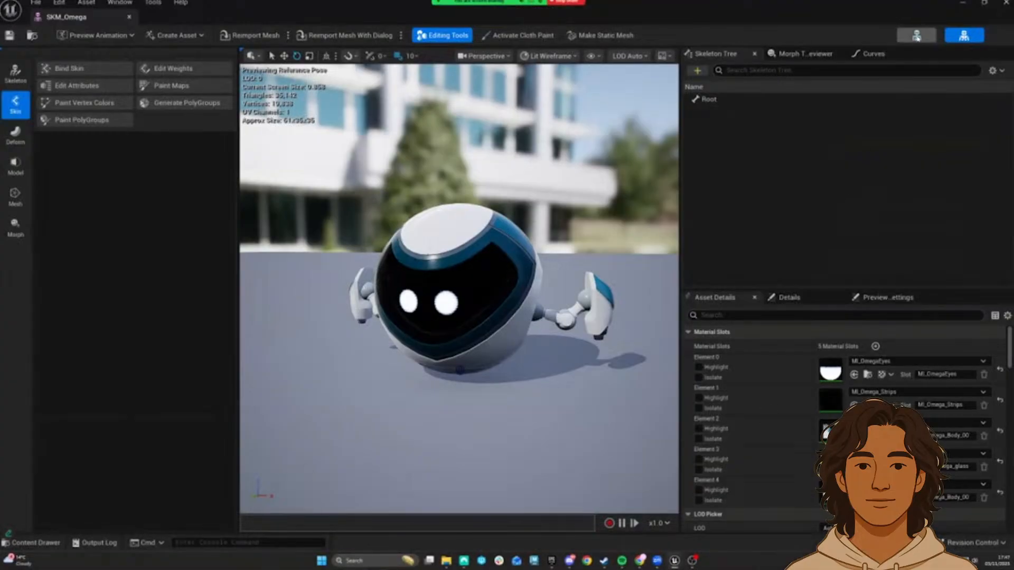
drag(171, 19, 483, 216)
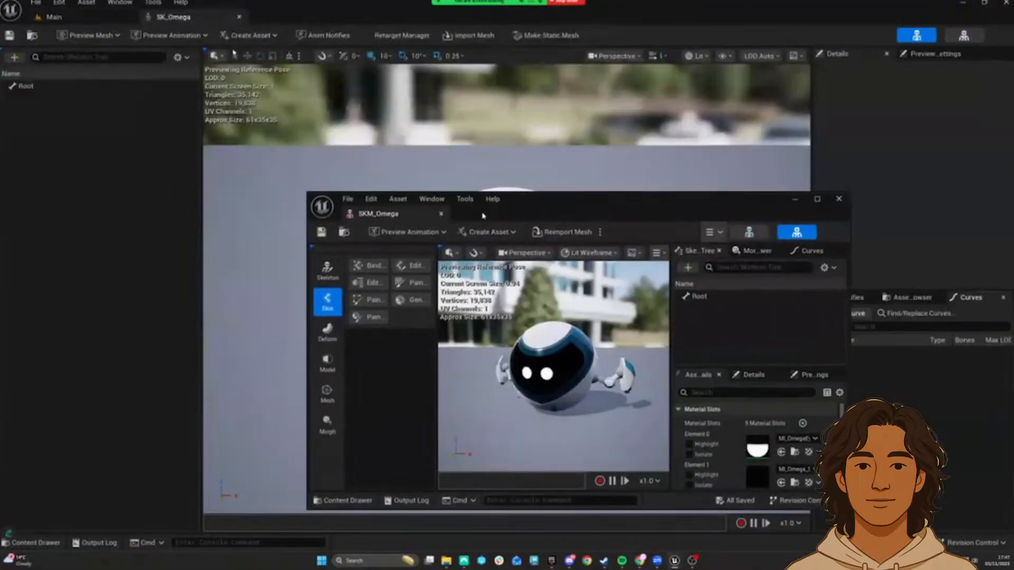
drag(350, 92, 332, 18)
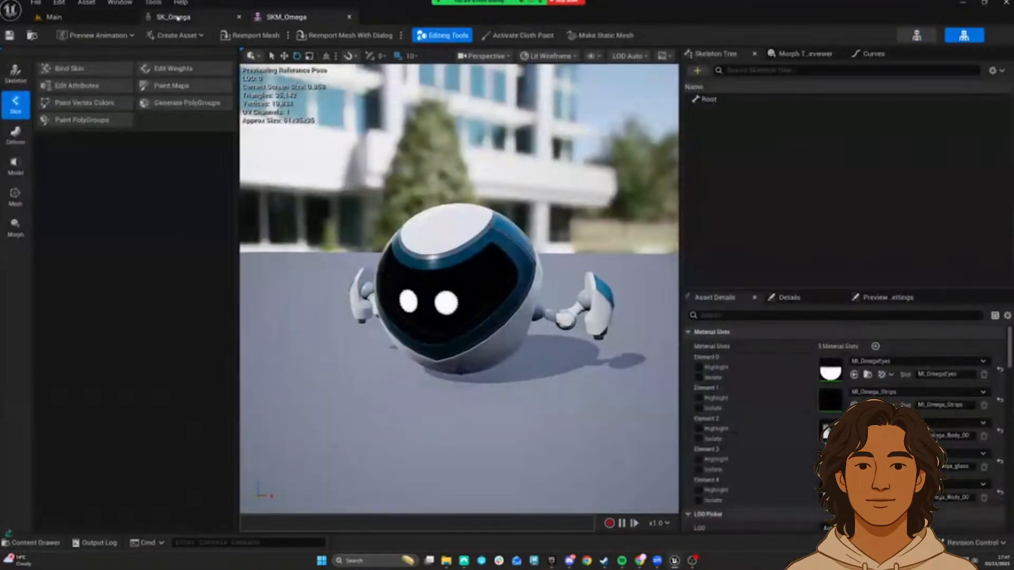
Step: Compare the SK_Omega skeleton editor, with its Root bone selected, against the SKM_Omega skeletal mesh editor
click(167, 17)
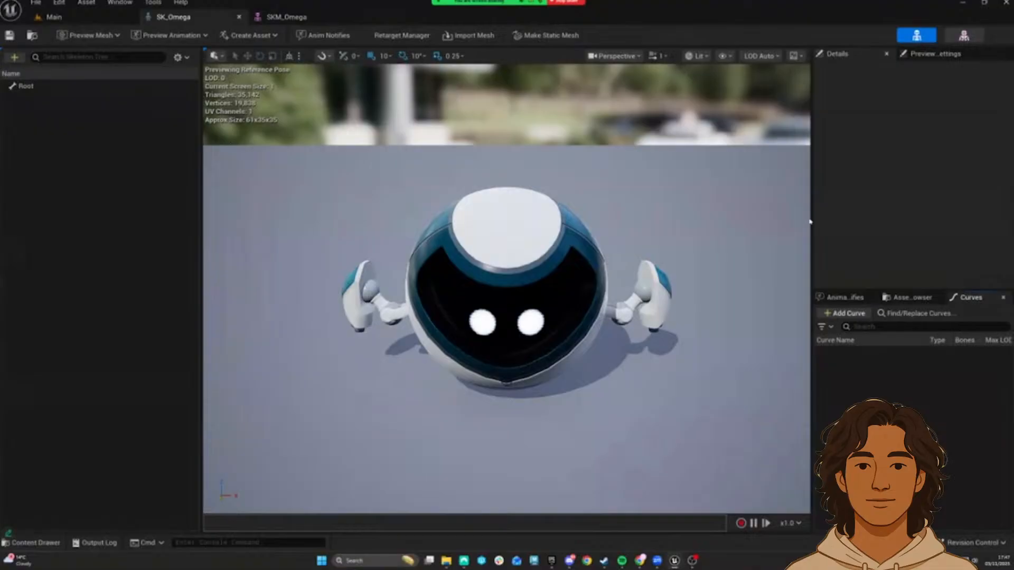
click(45, 86)
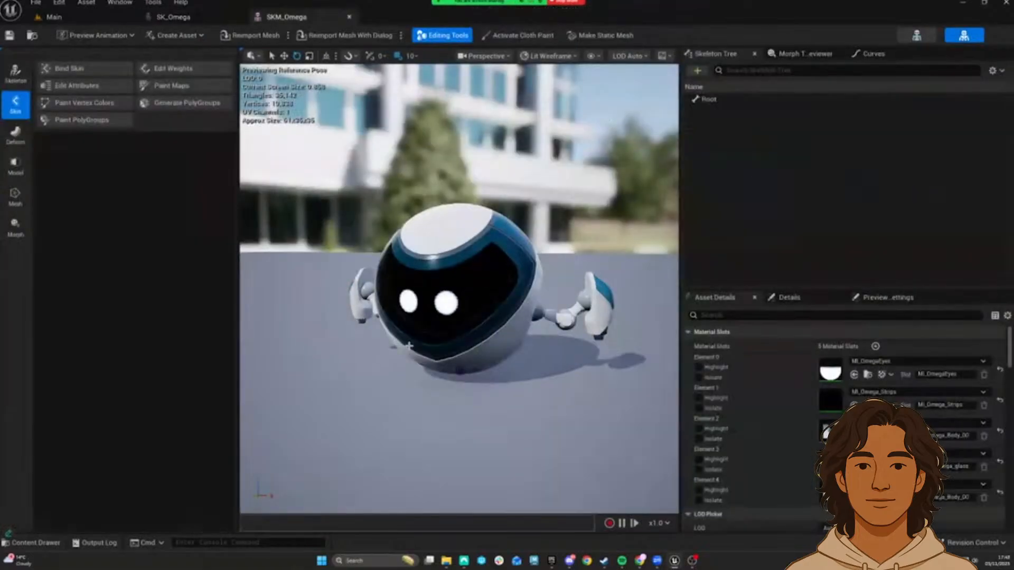
click(170, 17)
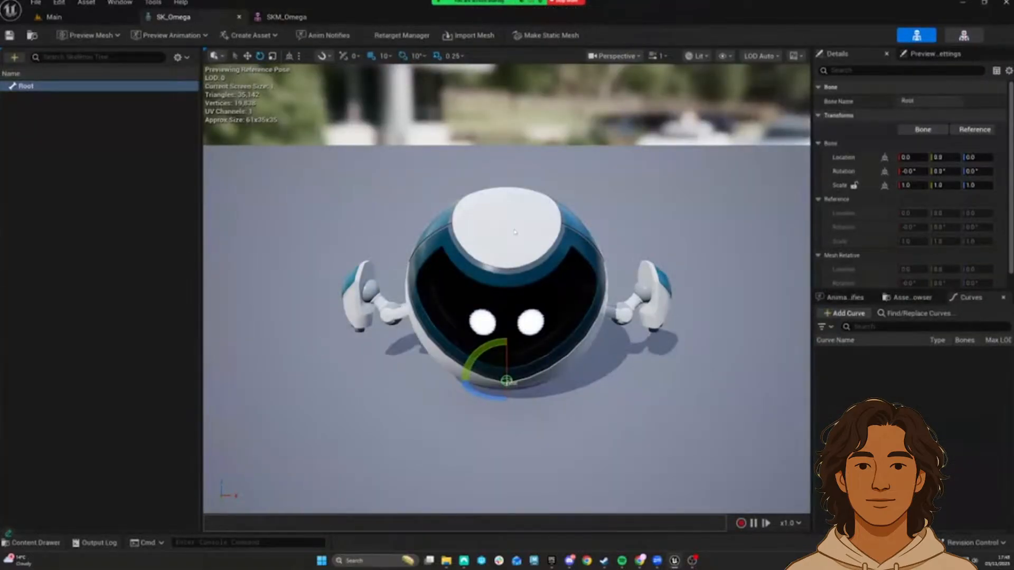
click(288, 16)
click(175, 17)
click(317, 17)
click(175, 17)
click(53, 17)
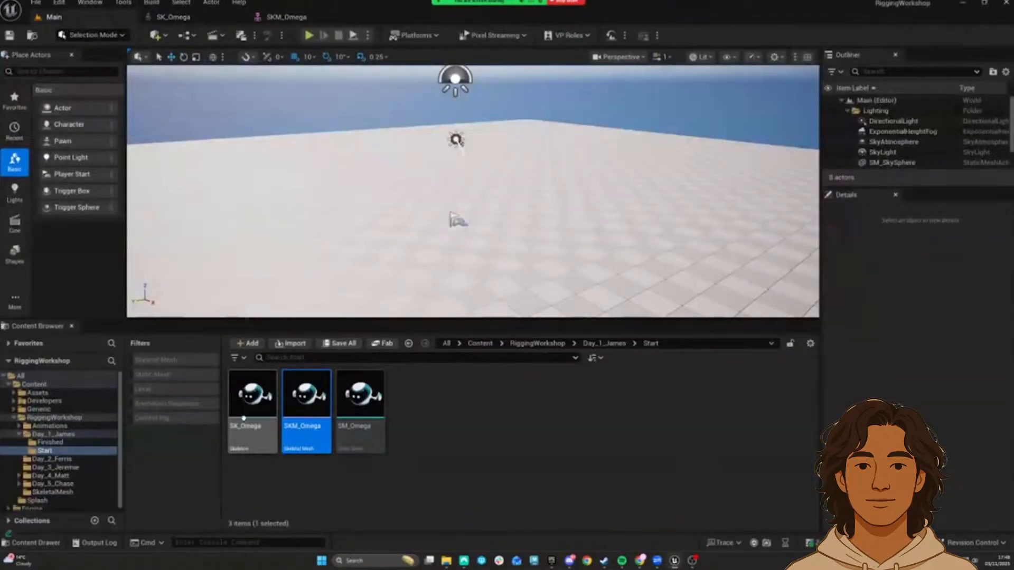
double_click(306, 406)
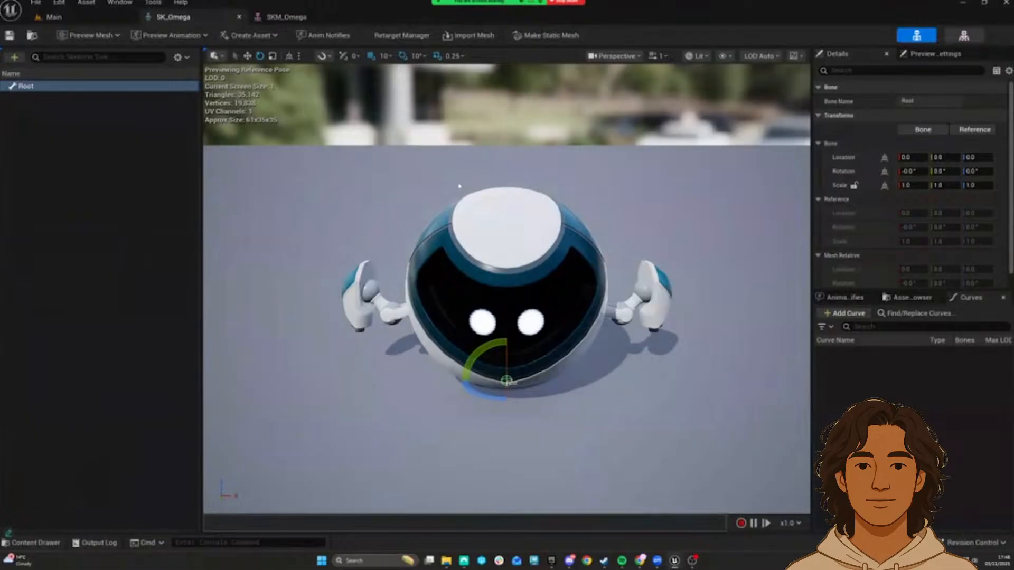
click(285, 17)
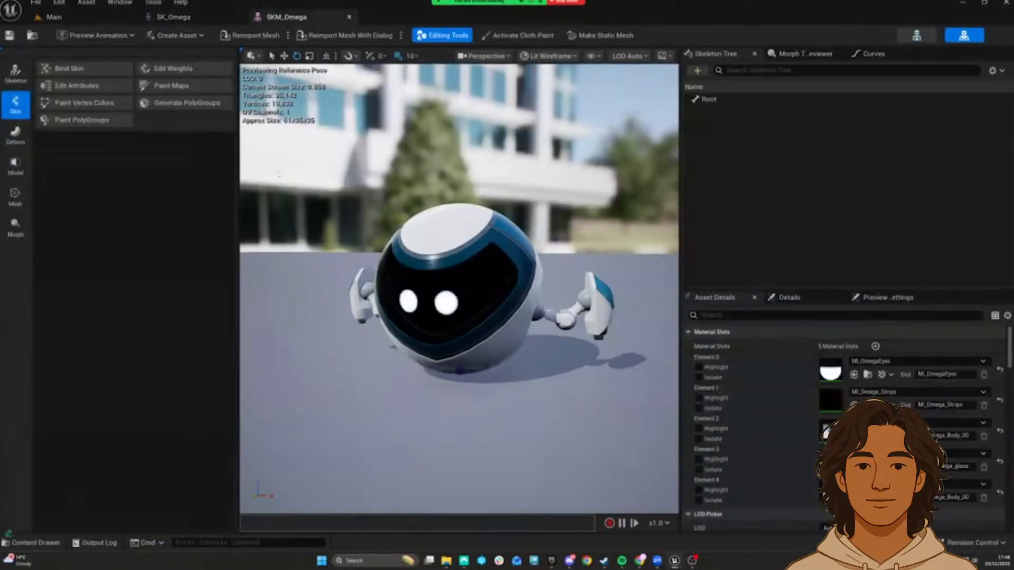
click(177, 17)
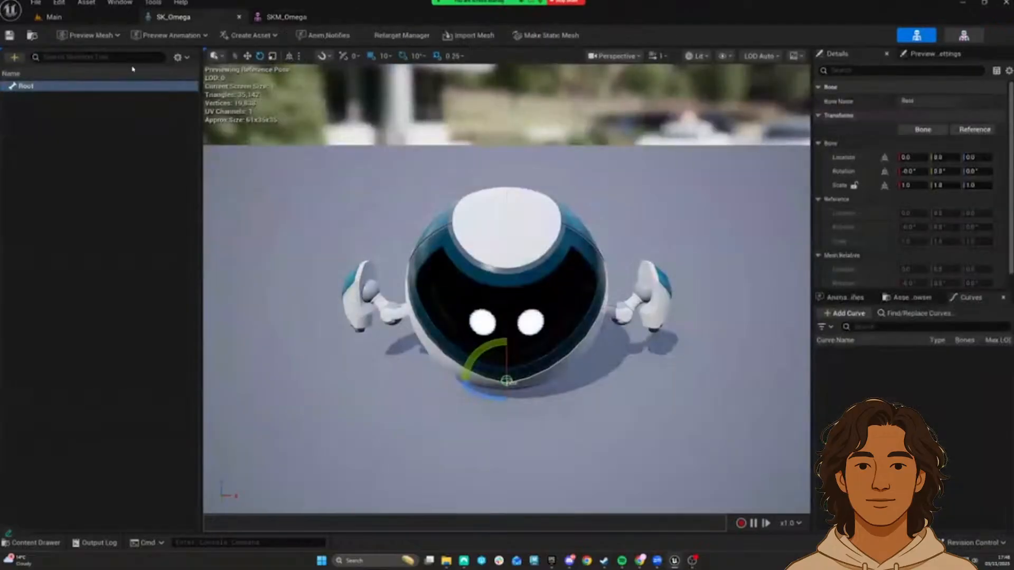
click(274, 19)
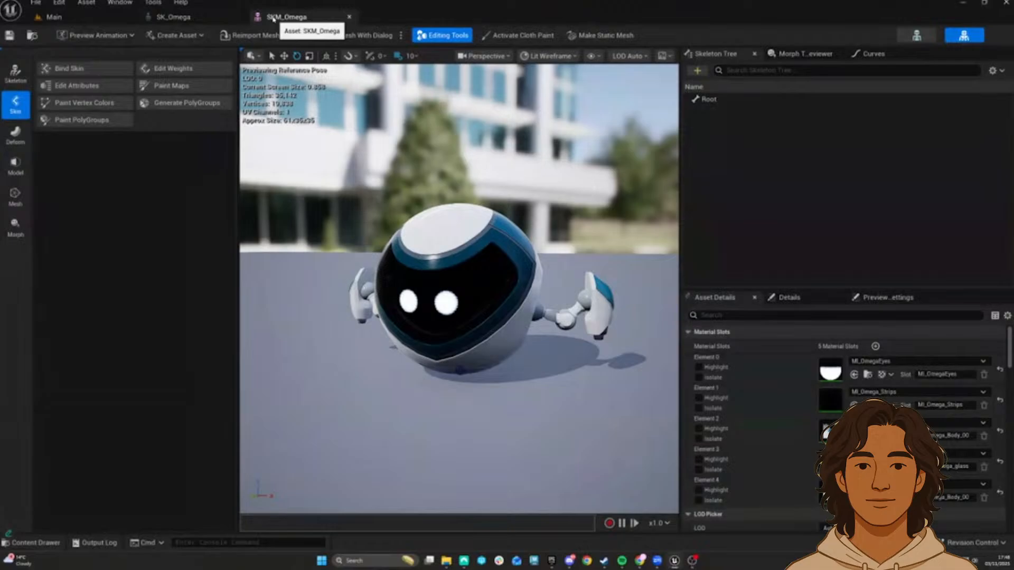
mouse_move(648, 475)
click(503, 547)
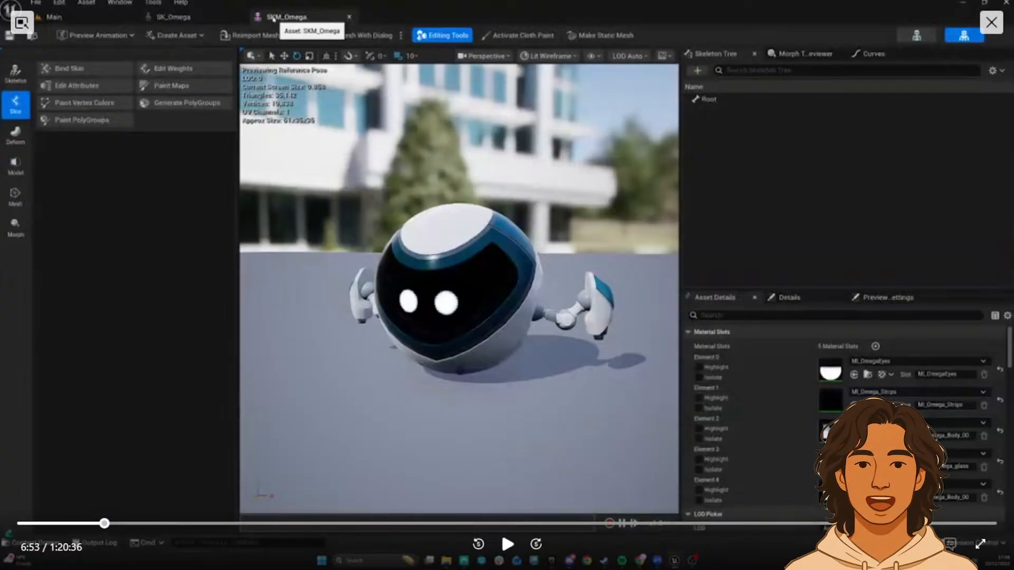
click(507, 541)
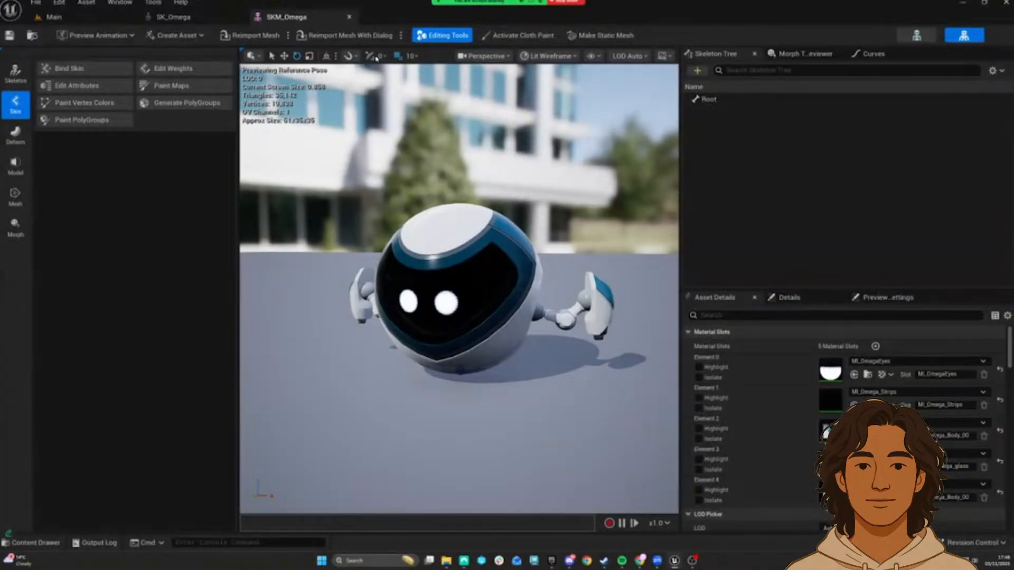
Step: Close the SK_Omega skeleton editor and bring up the SKM_Omega skeletal mesh for editing
click(178, 17)
click(242, 17)
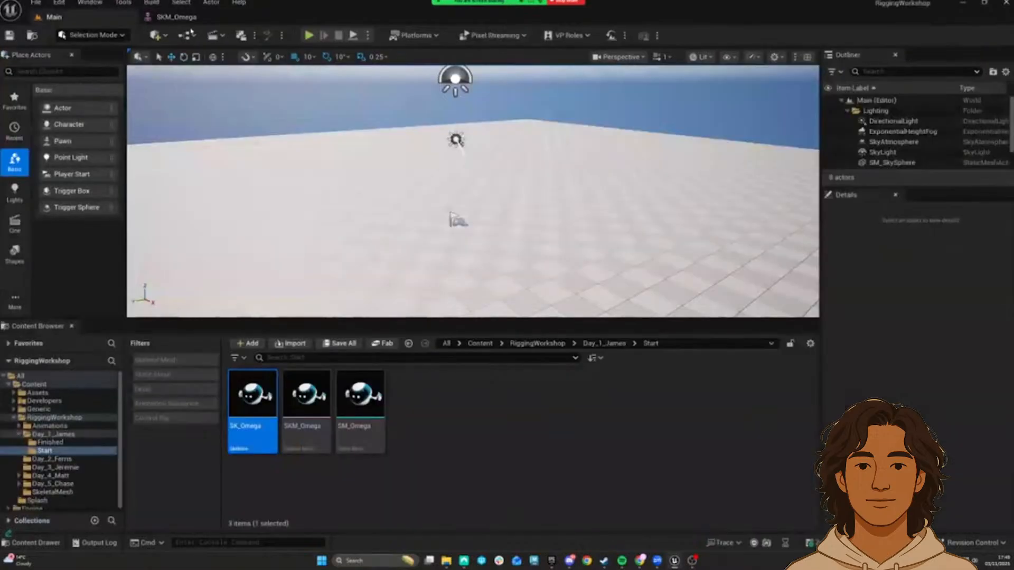
double_click(306, 396)
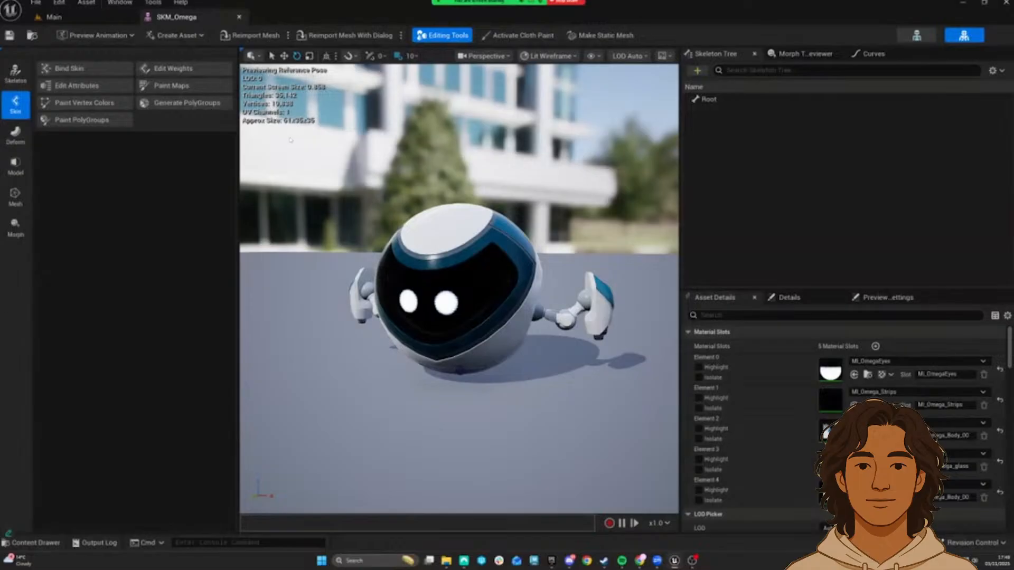
Step: Toggle the Editing Tools off and on again for SKM_Omega and start the Edit Skeleton tool
click(445, 37)
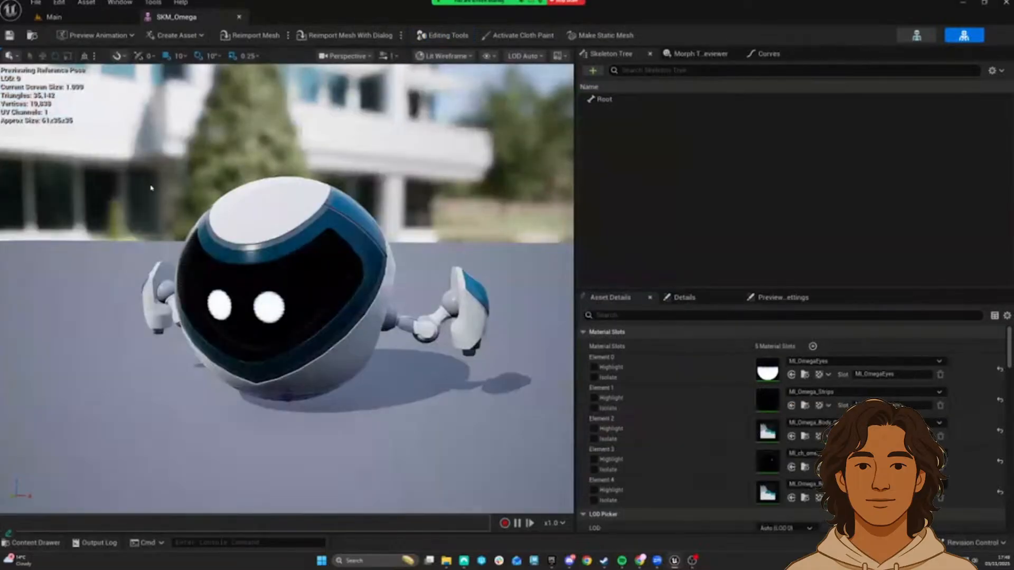
click(443, 35)
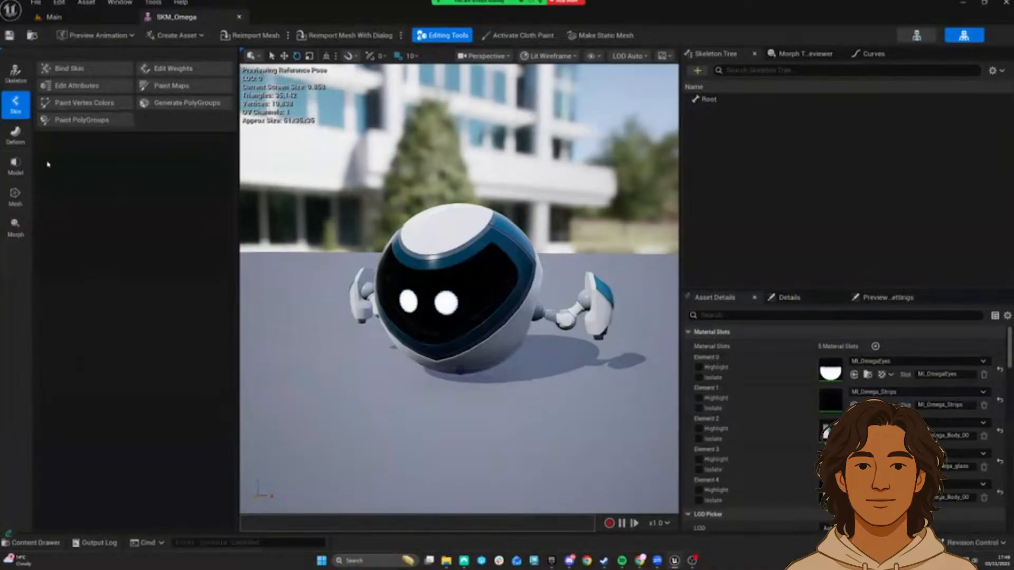
click(16, 73)
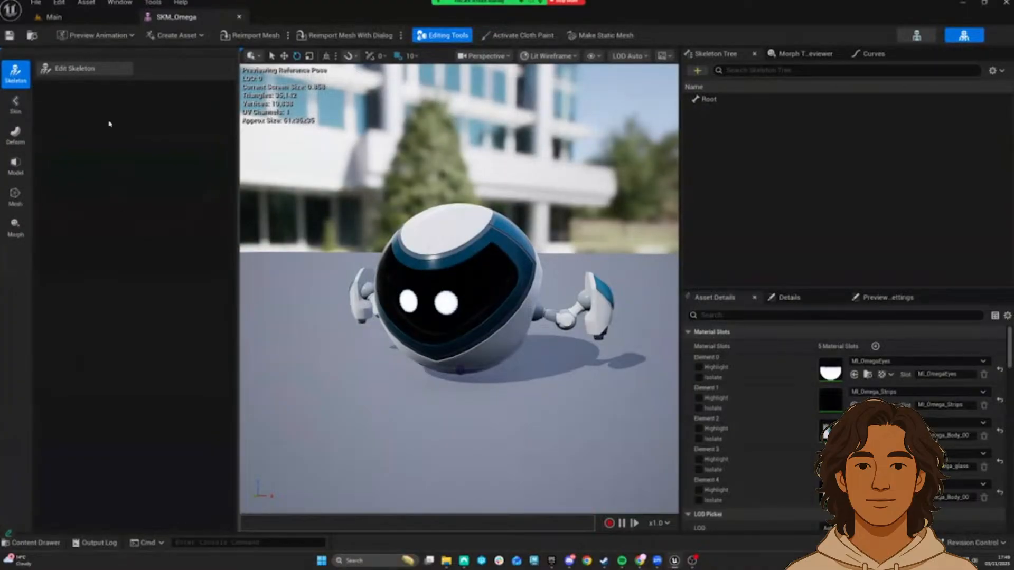
click(74, 68)
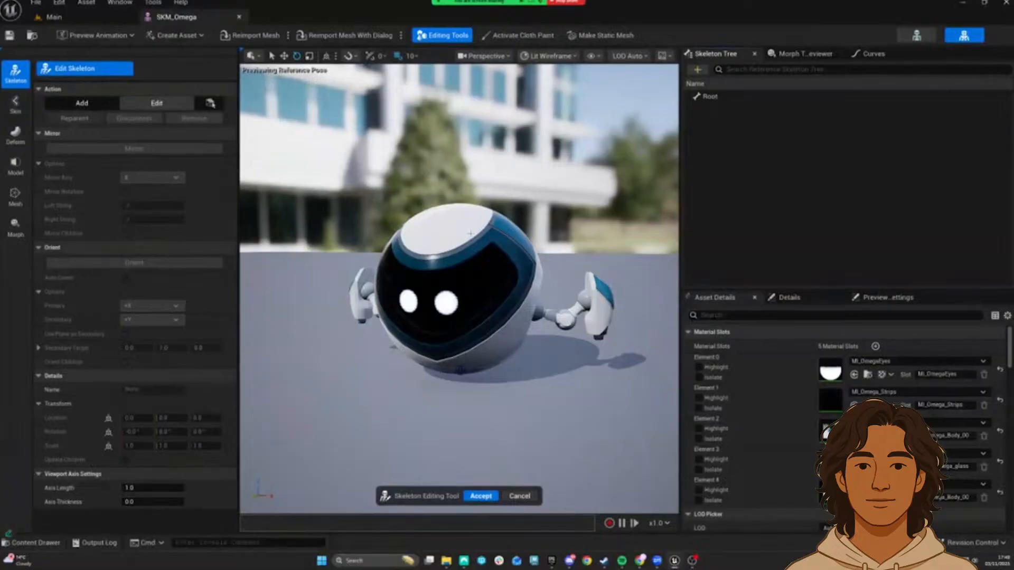
Step: Compare the skeleton tool's Add and Edit modes with component selection on and off, finishing in Add mode with component selection off
mouse_move(462, 227)
right_down()
mouse_move(520, 270)
mouse_move(491, 266)
mouse_move(457, 241)
right_up()
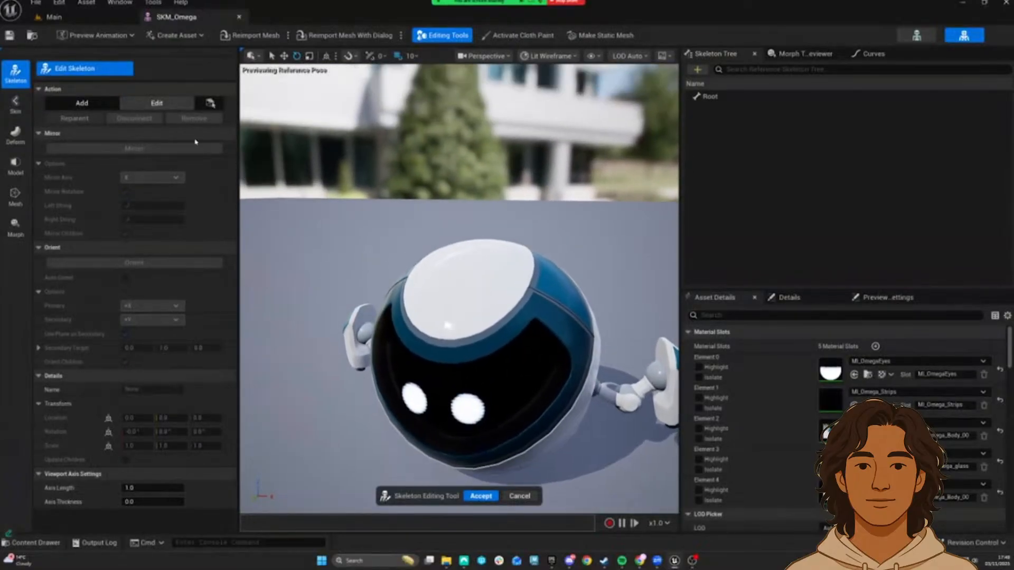
click(85, 103)
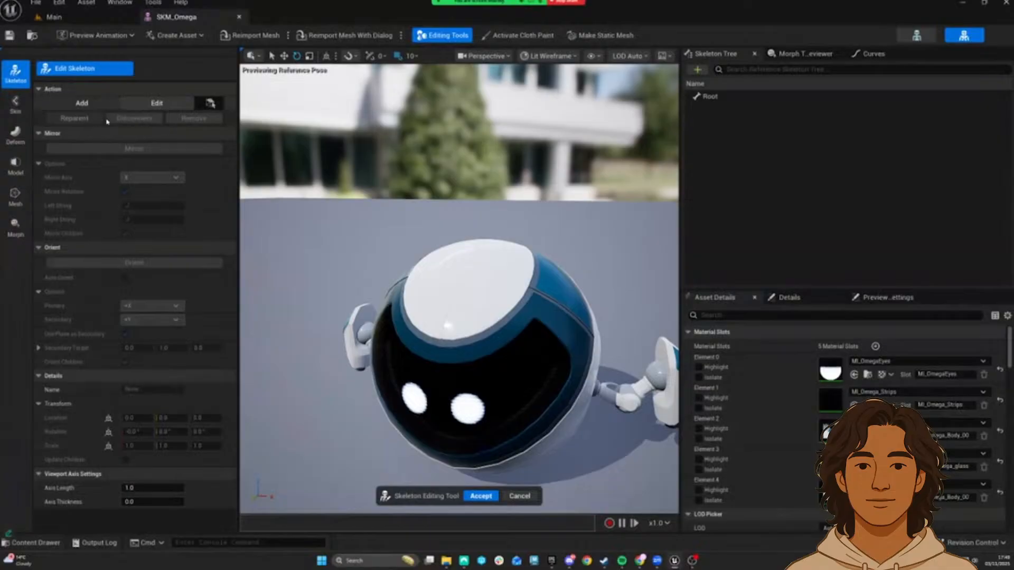
click(155, 104)
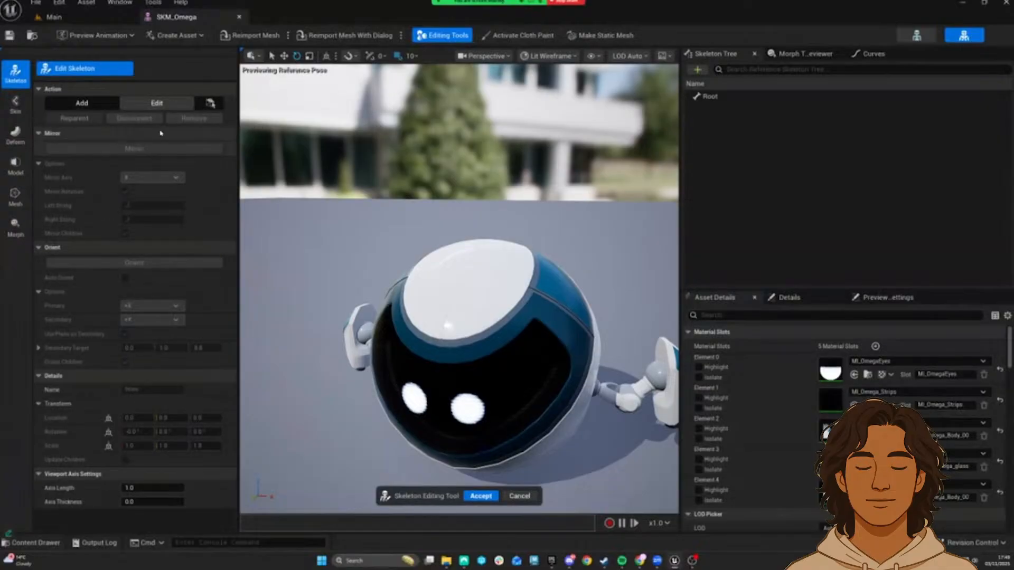
click(211, 102)
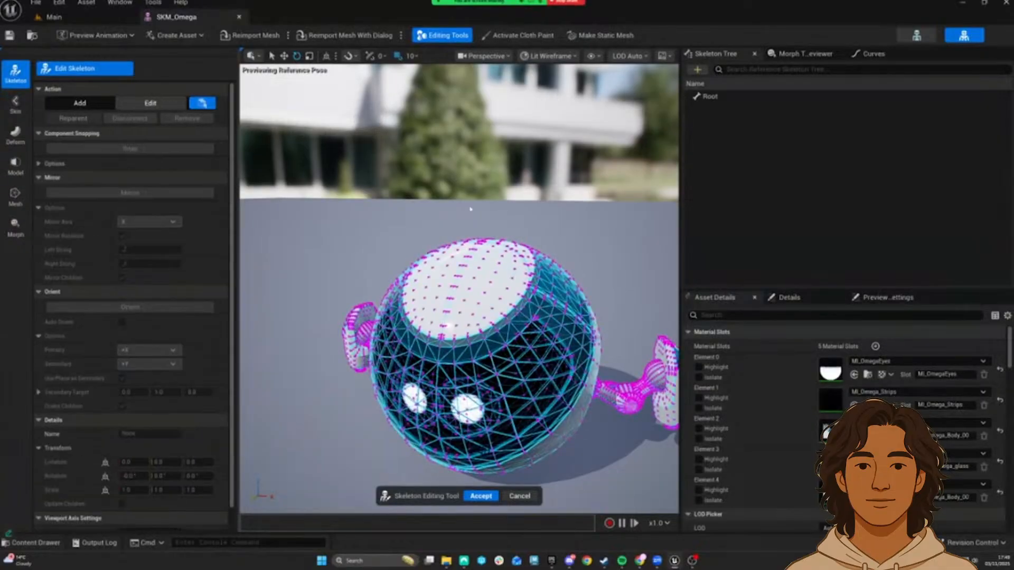
click(85, 103)
click(152, 103)
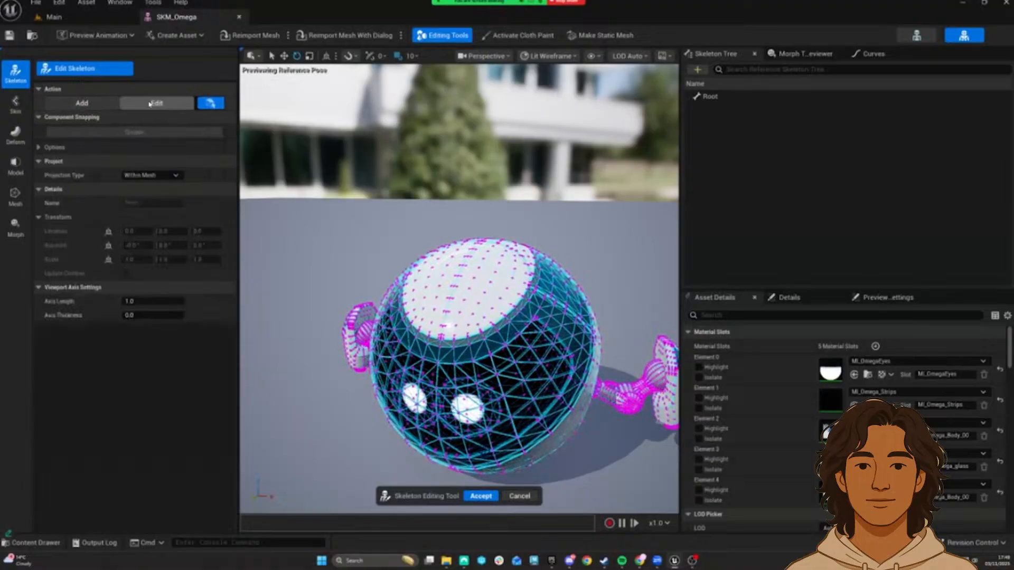
click(93, 104)
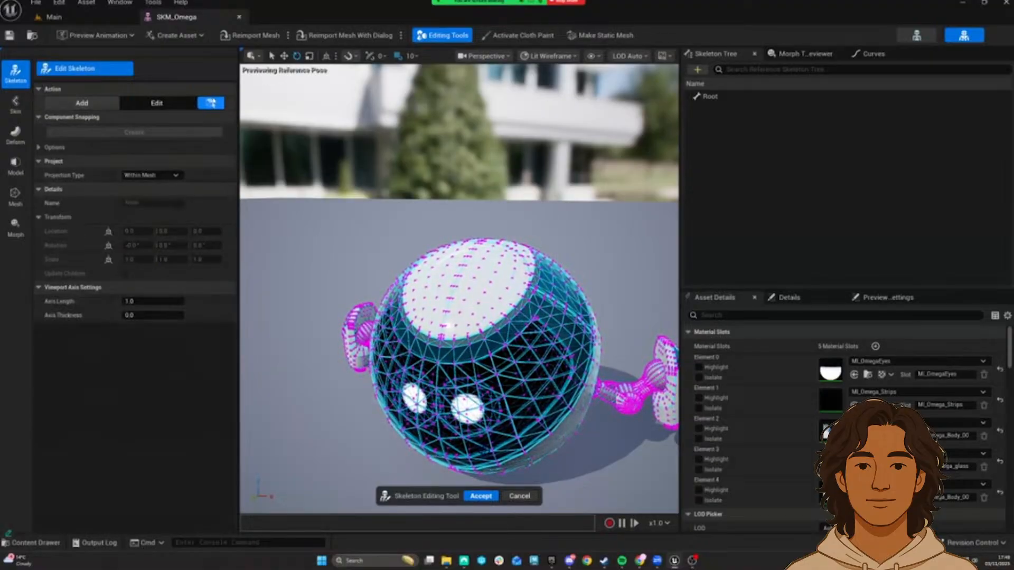
click(210, 102)
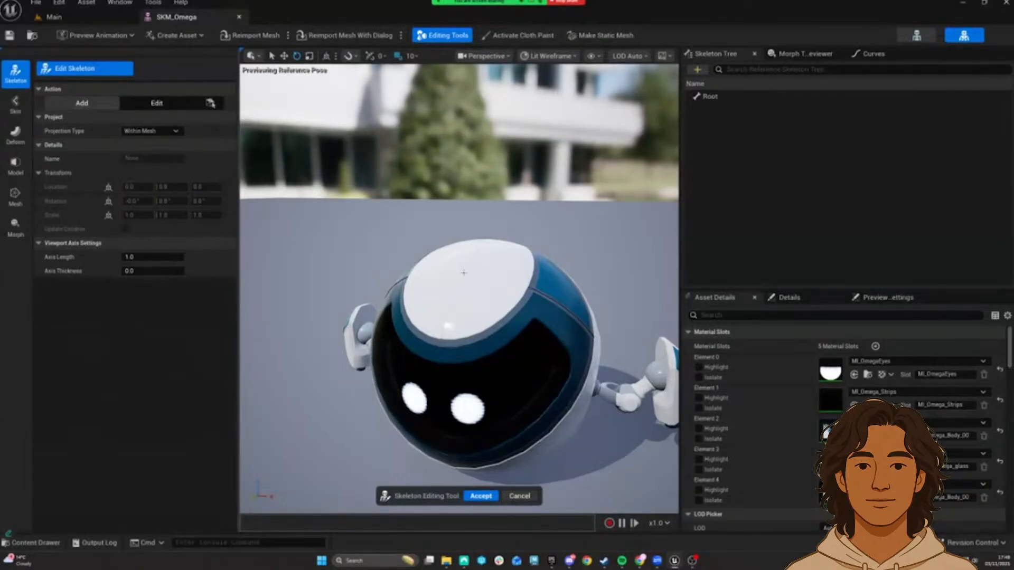
Step: Place a test joint inside the top front of the head and a child joint lower down in the face
drag(465, 274, 443, 232)
right_drag(443, 232, 459, 227)
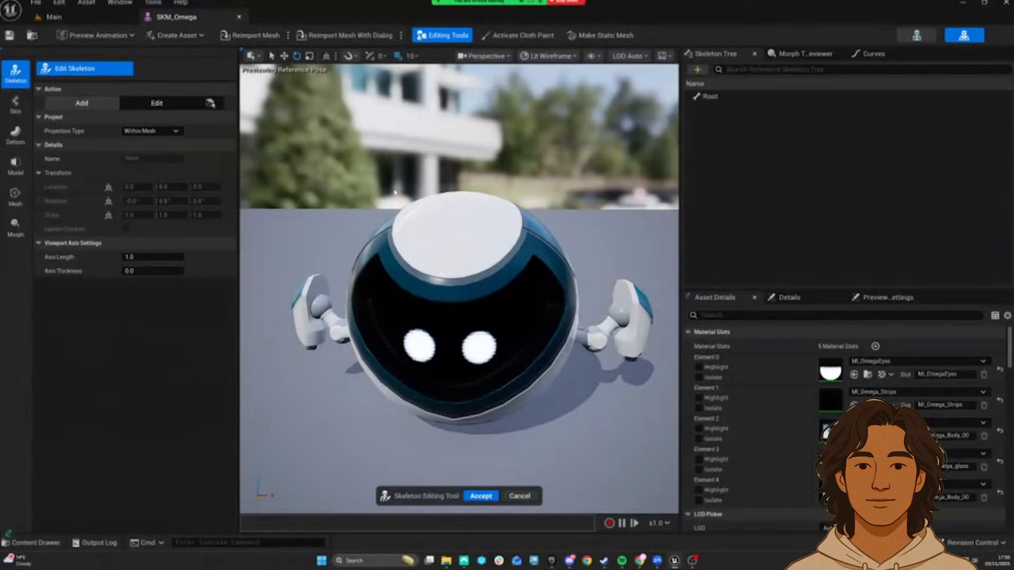
right_drag(463, 231, 409, 303)
click(441, 234)
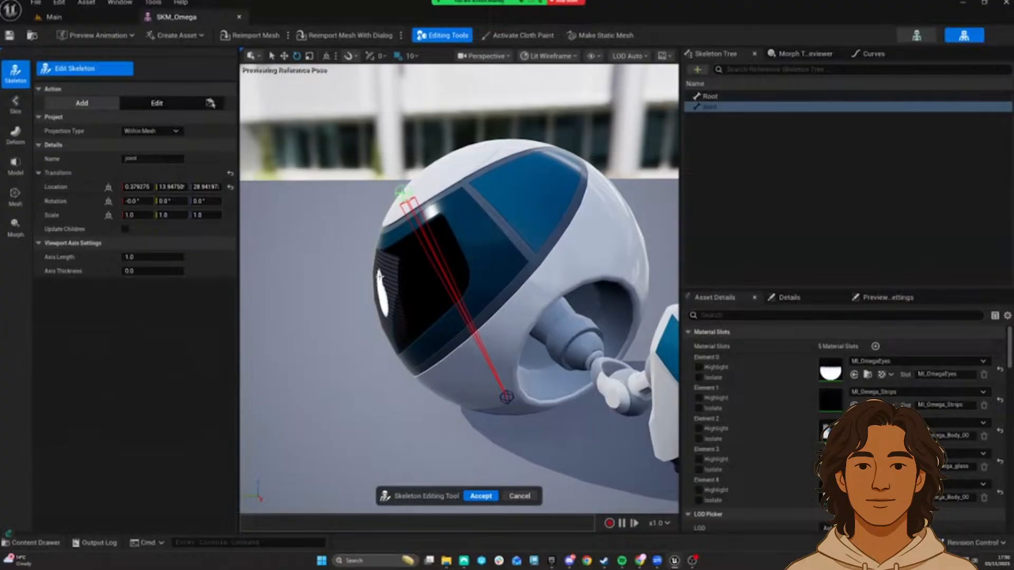
right_drag(390, 253, 464, 254)
click(369, 303)
right_drag(369, 304, 387, 242)
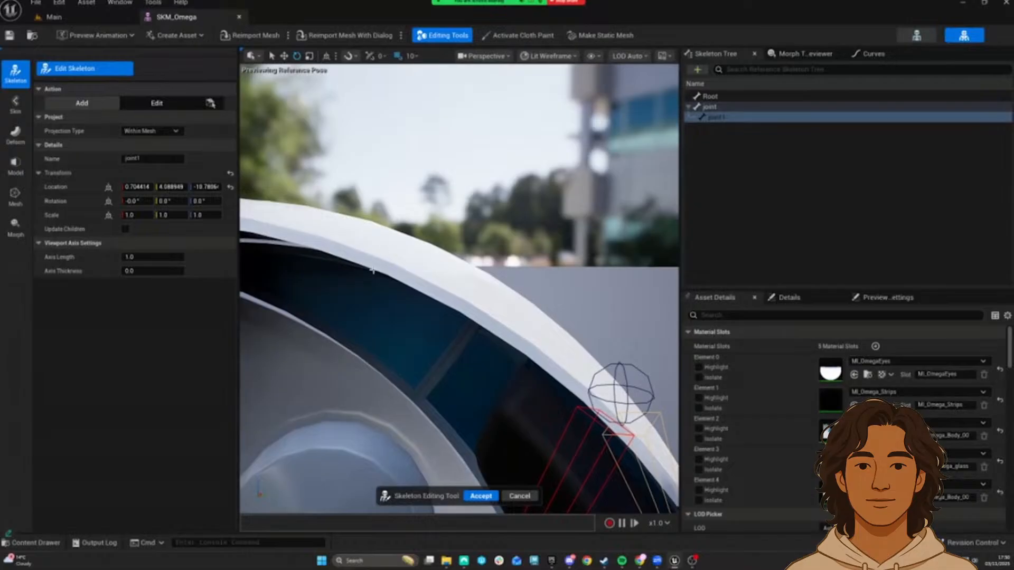
right_drag(406, 328, 348, 267)
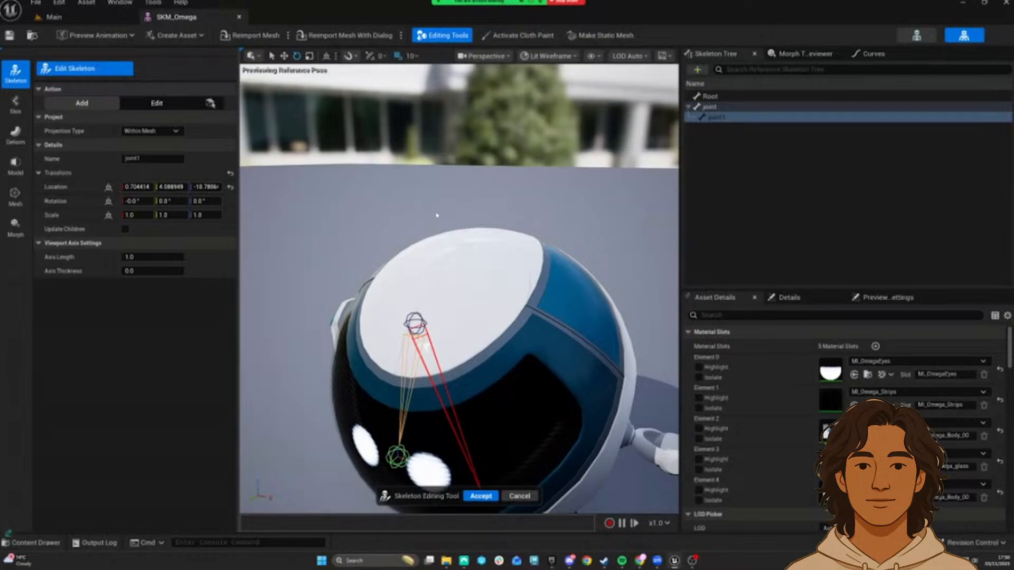
Step: Delete both test joints so that only Root remains in the skeleton
key(Delete)
right_drag(437, 215, 335, 266)
click(421, 280)
key(Delete)
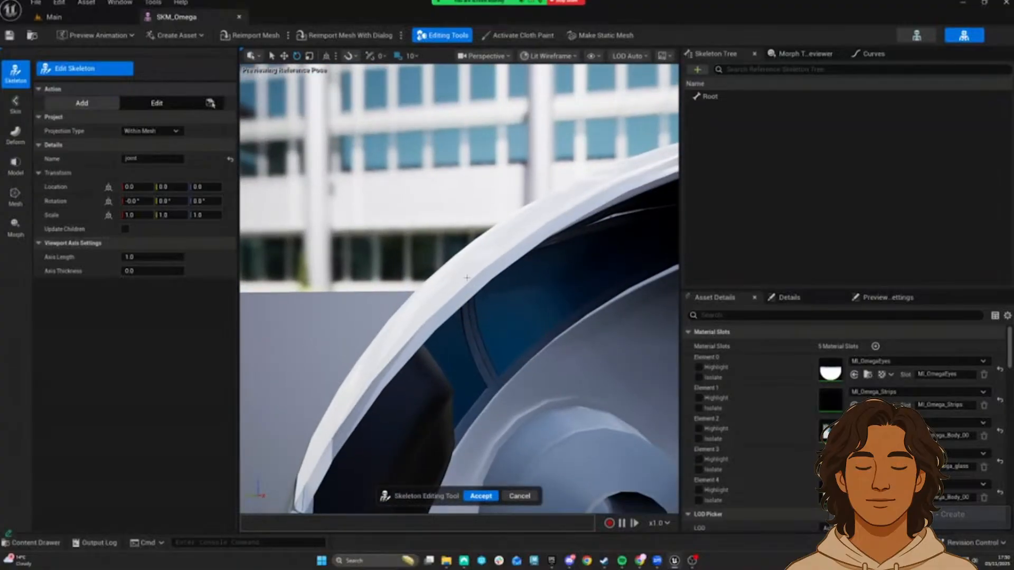
right_drag(492, 321, 380, 300)
key(Delete)
Step: Check the projection type options for new bones and examine the robot's body and arm joints
click(151, 131)
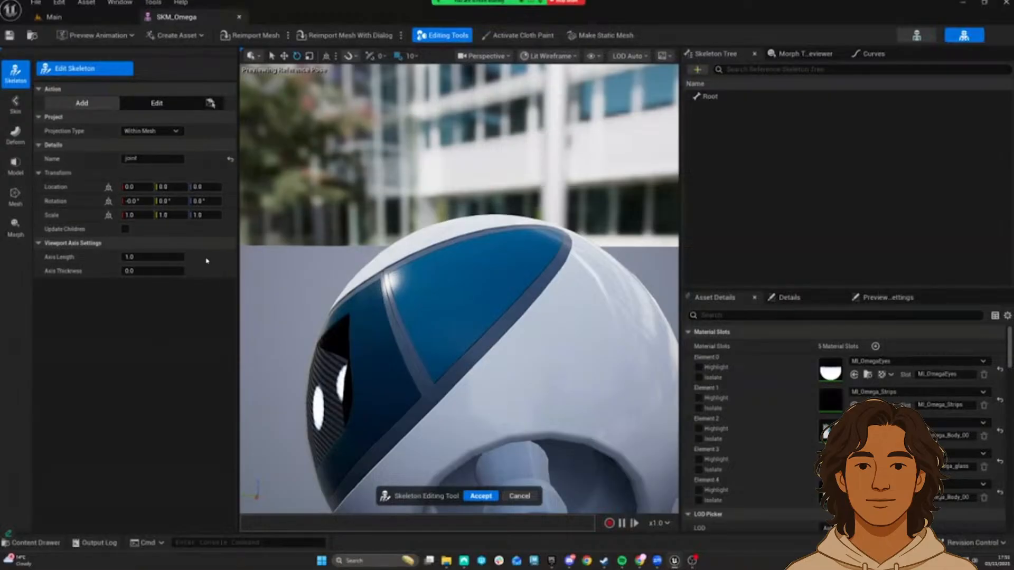
alt+drag(403, 276, 343, 281)
right_drag(405, 273, 420, 273)
right_drag(437, 239, 453, 242)
right_drag(436, 314, 390, 288)
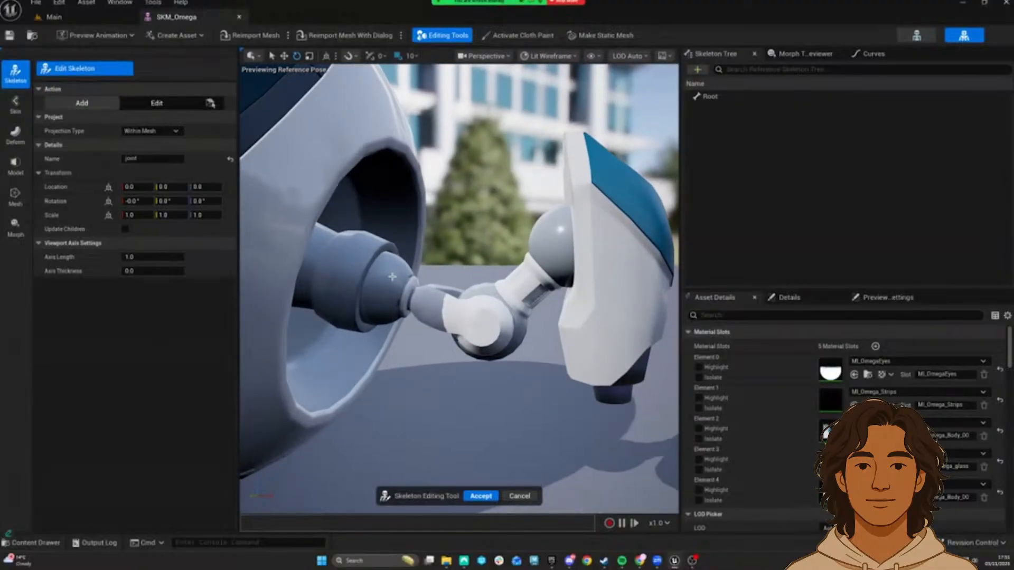
right_drag(391, 287, 392, 287)
right_drag(420, 318, 422, 326)
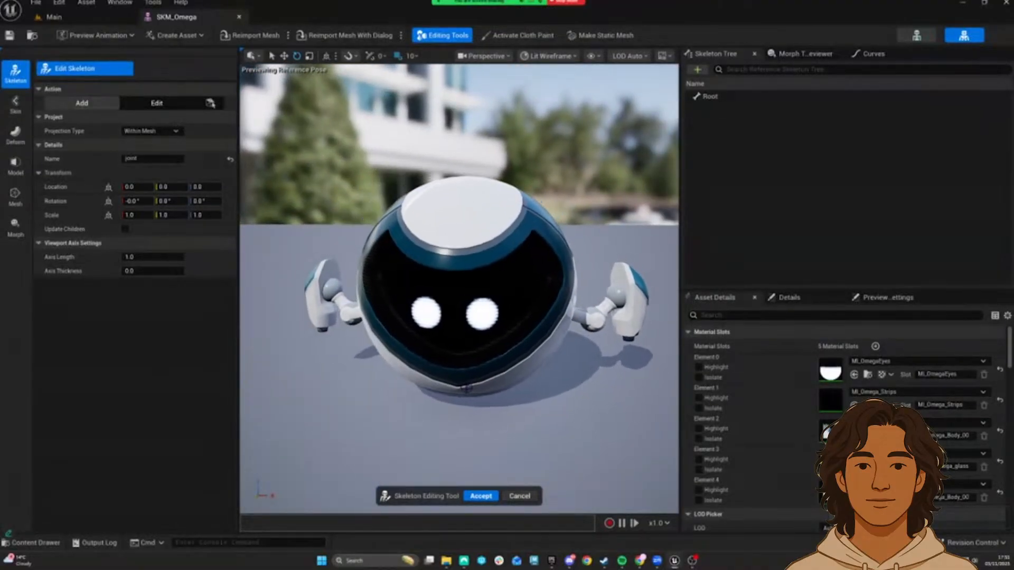
right_drag(540, 203, 540, 202)
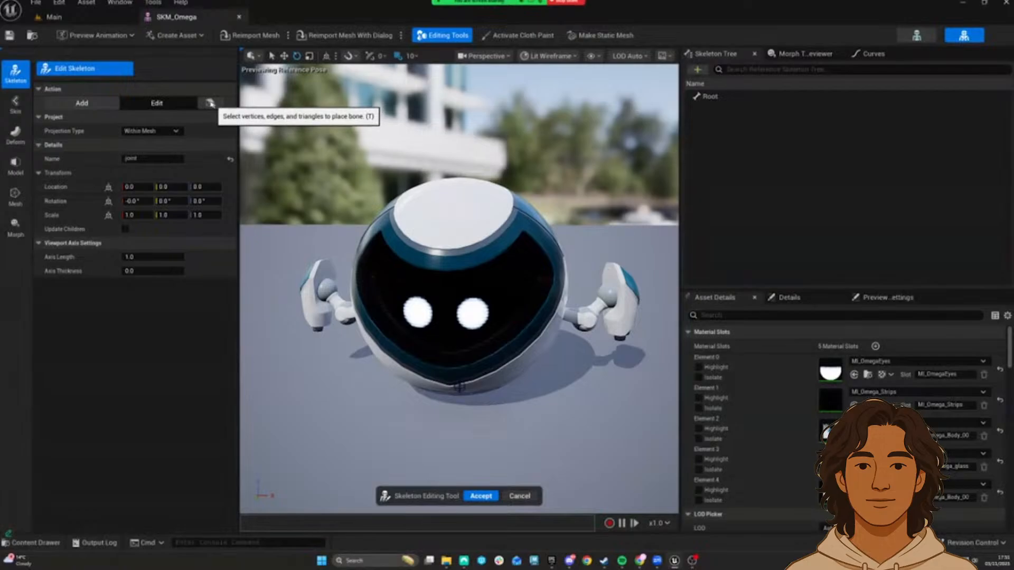
Step: Enable component selection, select the vertices around the robot's elbow and create a joint from them
click(210, 104)
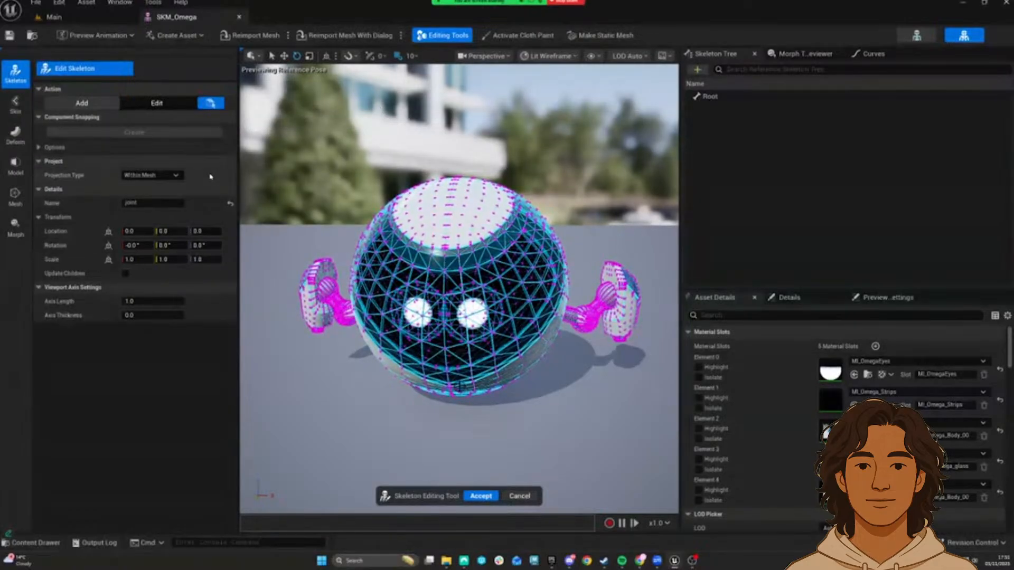
mouse_move(369, 237)
right_down()
mouse_move(422, 238)
mouse_move(359, 237)
mouse_move(372, 239)
right_up()
key(w)
key(a)
drag(401, 254, 503, 391)
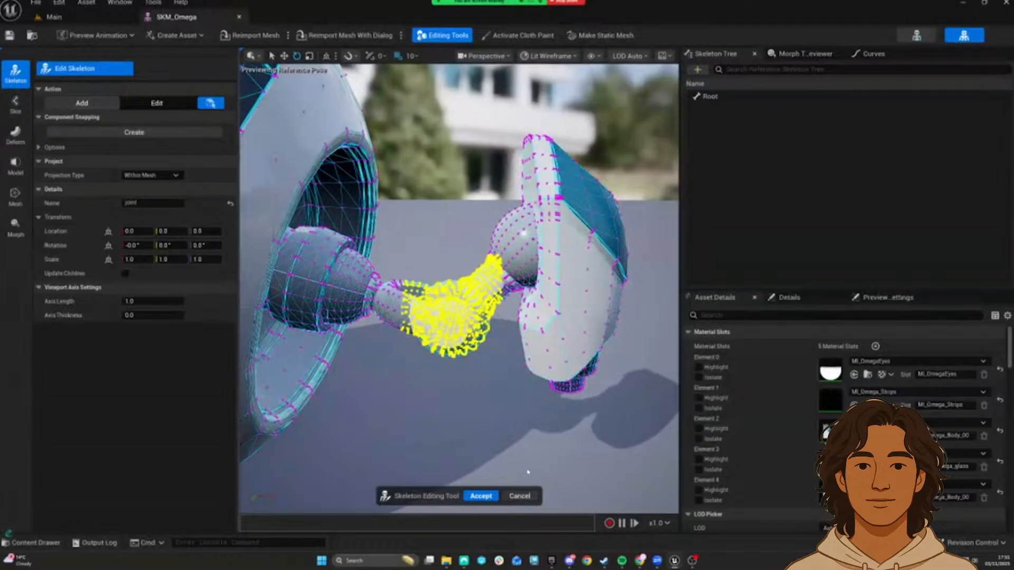
mouse_move(521, 455)
alt+mouse_down()
mouse_move(464, 453)
mouse_move(512, 450)
alt+mouse_up()
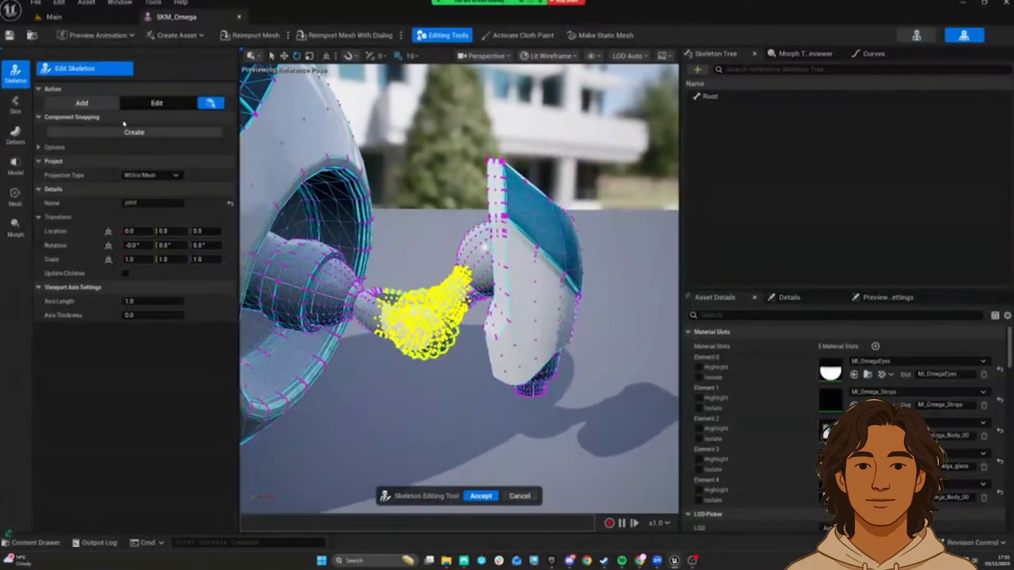
click(132, 136)
alt+drag(369, 390, 441, 340)
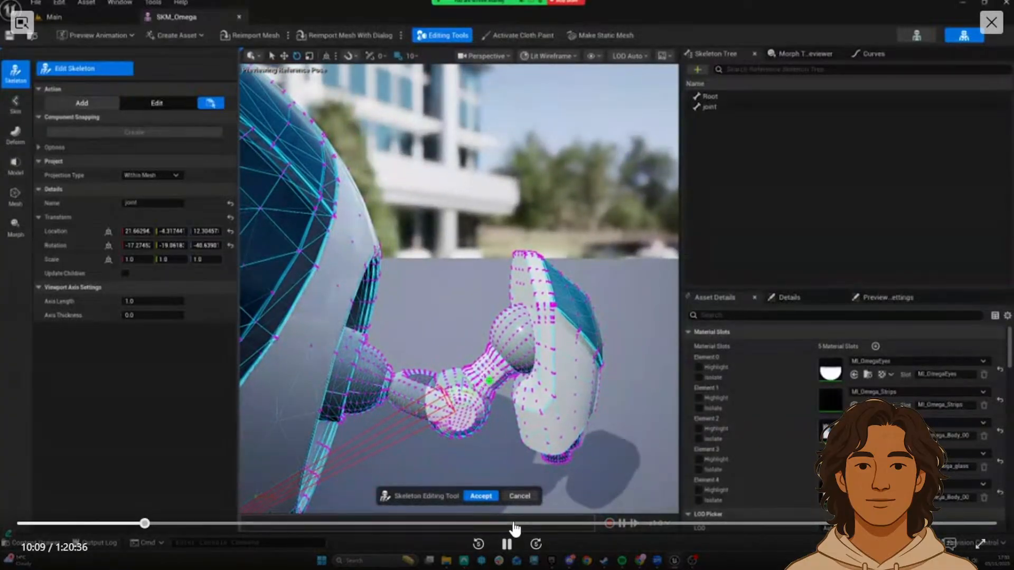
click(507, 544)
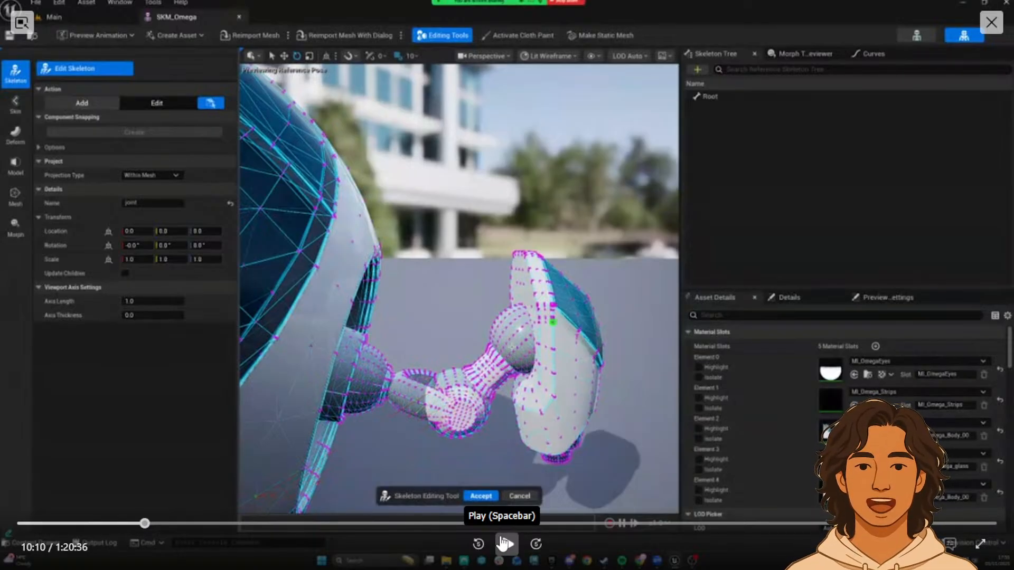
click(505, 545)
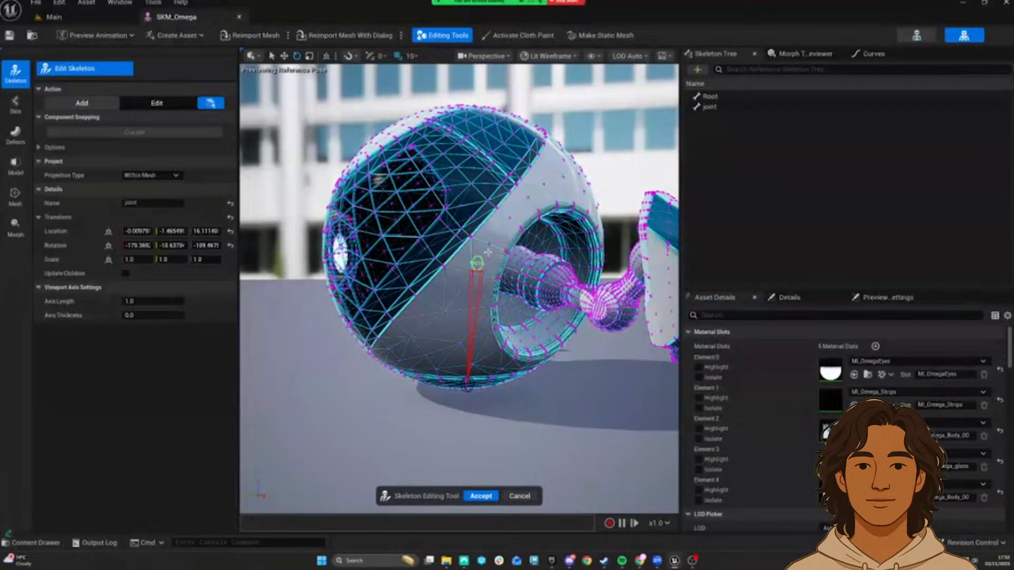
Step: Parent the new joint at the centre of the body under the Root bone
click(739, 107)
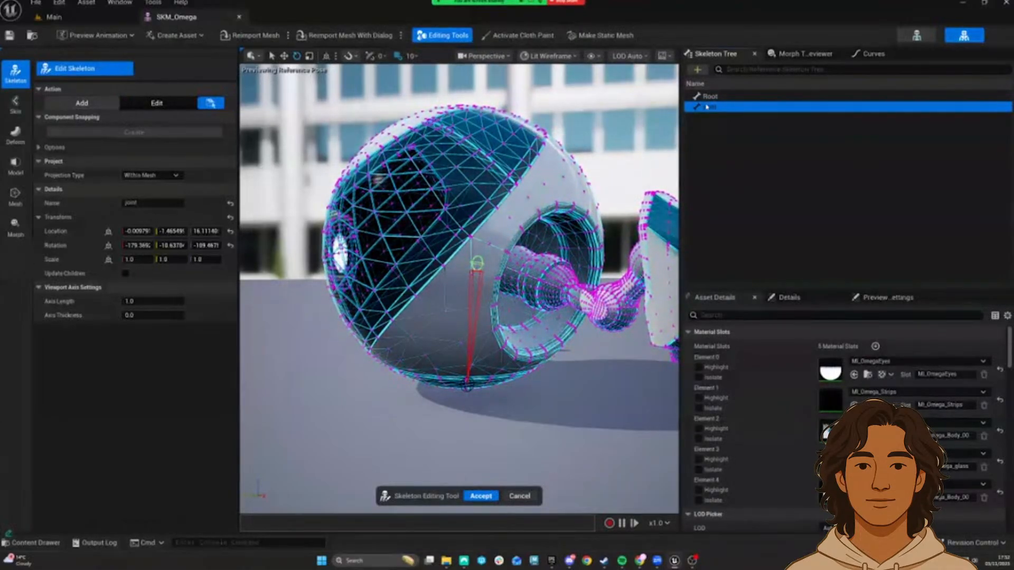
right_drag(625, 188, 677, 201)
key(s)
key(a)
key(w)
right_drag(595, 193, 488, 194)
key(d)
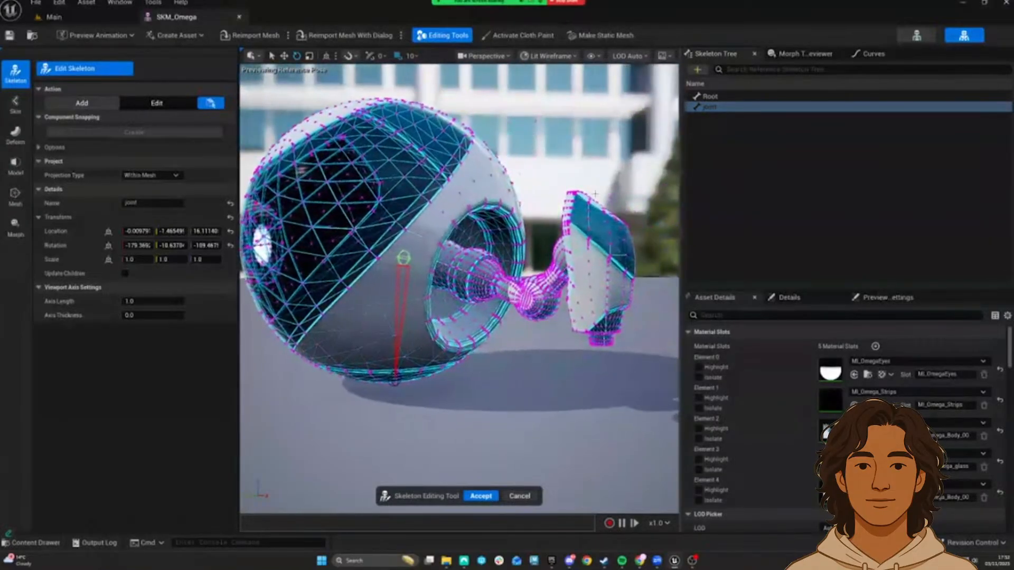
click(715, 108)
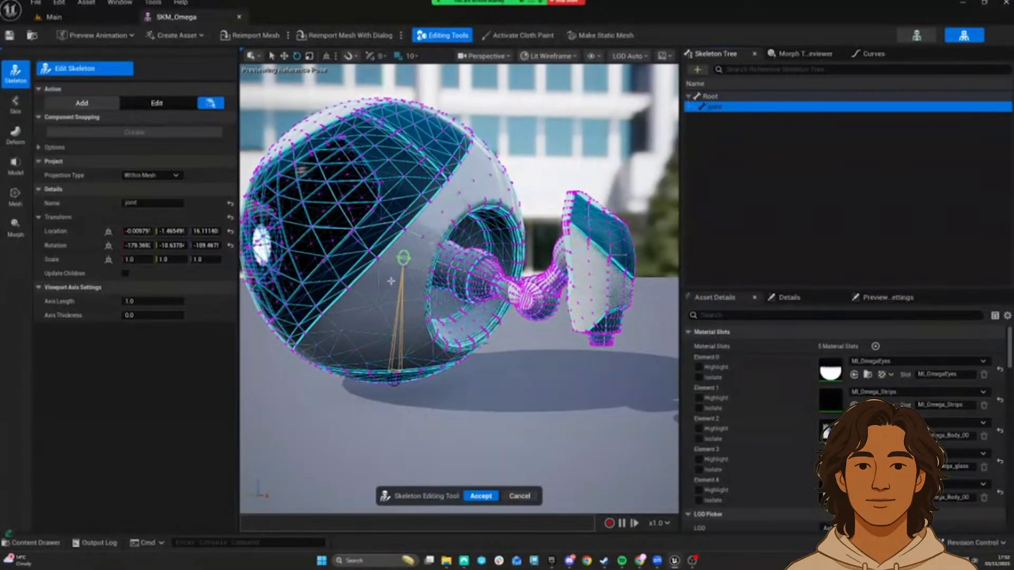
Step: Widen the skeleton tool settings and set the body joint's X location to 0
right_drag(446, 308, 380, 341)
key(s)
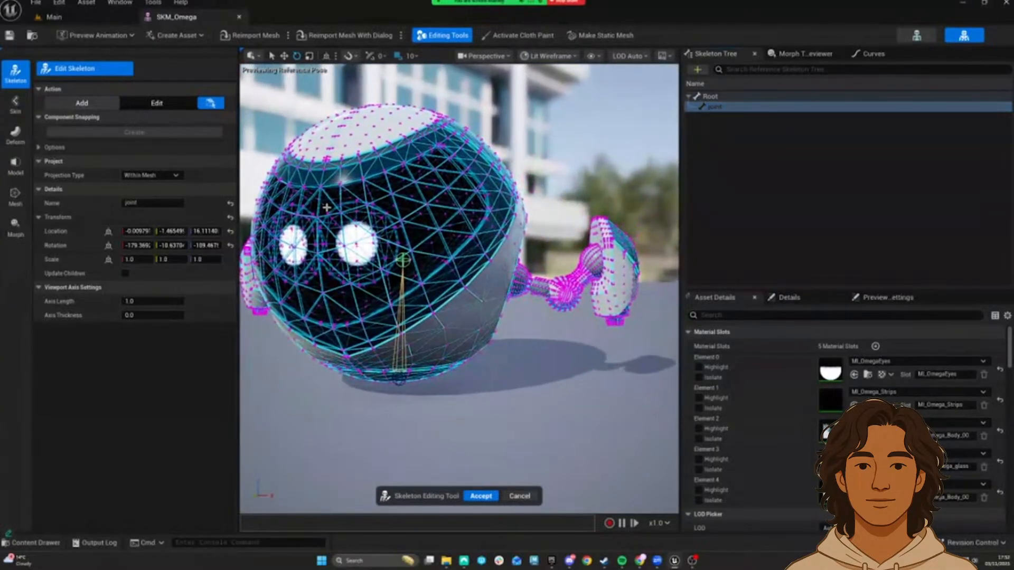
right_drag(448, 251, 559, 261)
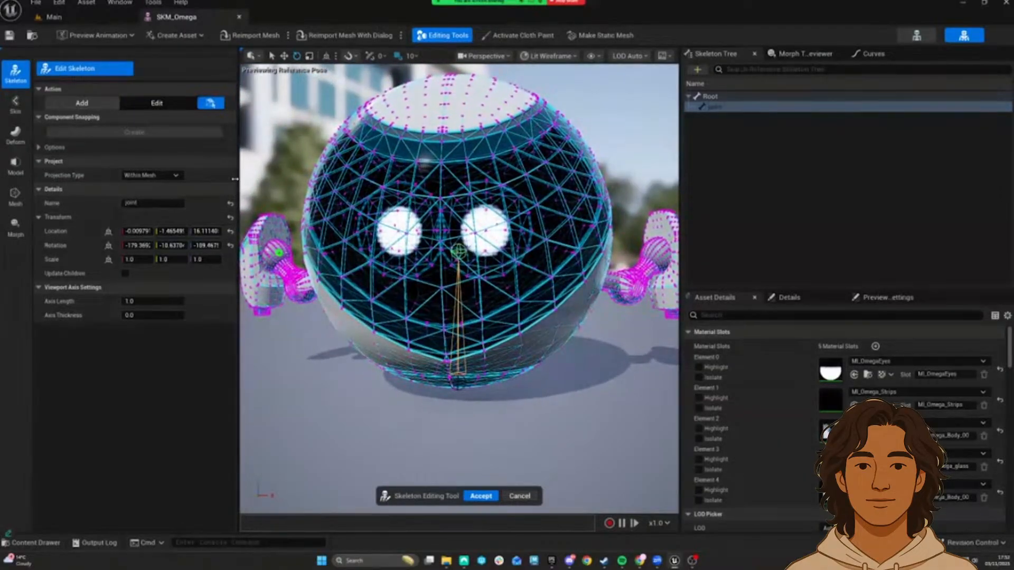
drag(238, 264, 297, 264)
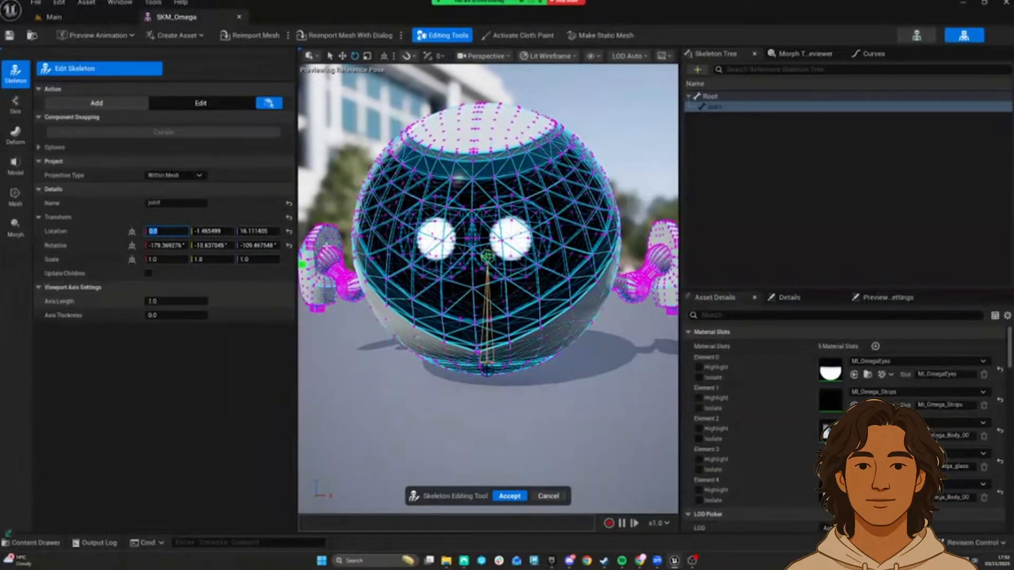
Step: Reset the body joint's rotation to 0 on all axes
key(w)
right_drag(487, 285, 465, 278)
key(s)
scroll(488, 285, up, 4)
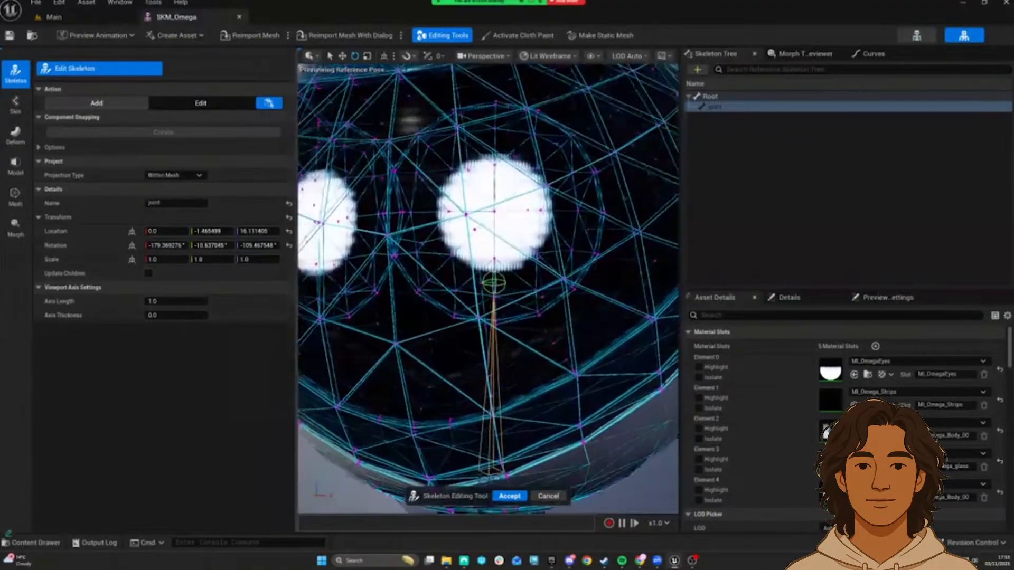
scroll(488, 285, down, 3)
alt+drag(488, 285, 560, 316)
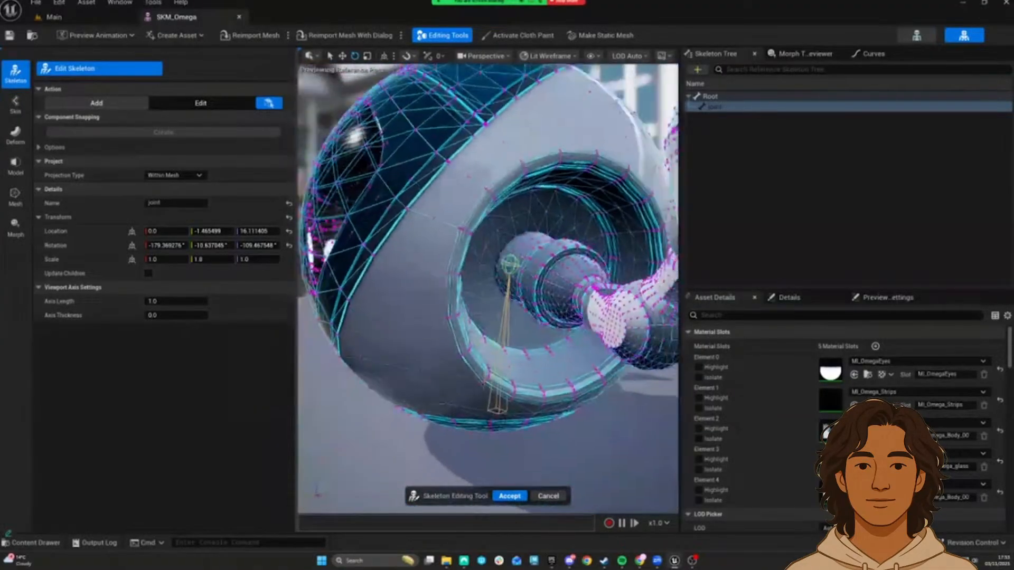
right_drag(488, 288, 489, 317)
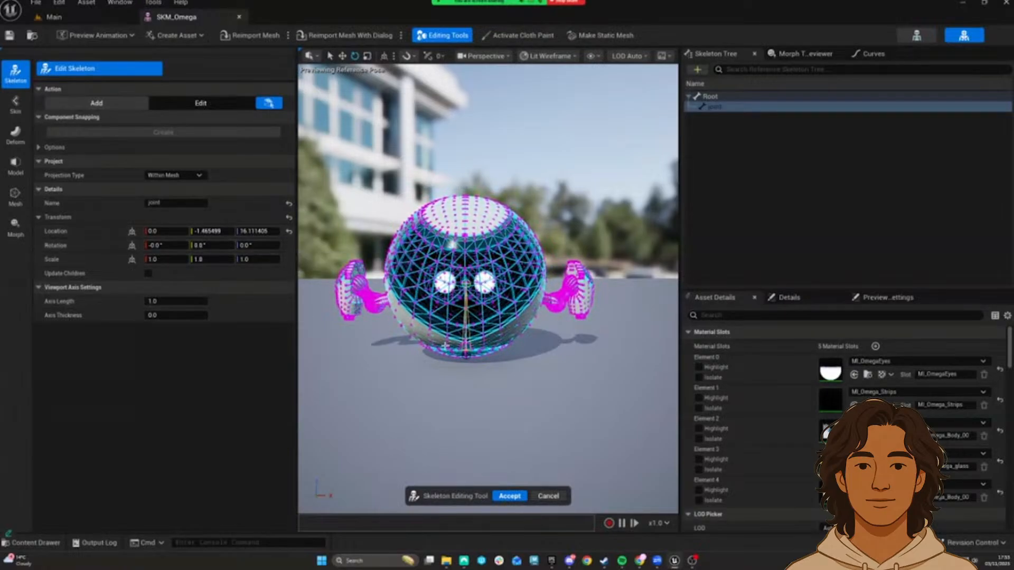
Step: Examine the robot's arm from the body socket through the shoulder piece to the hand
key(f)
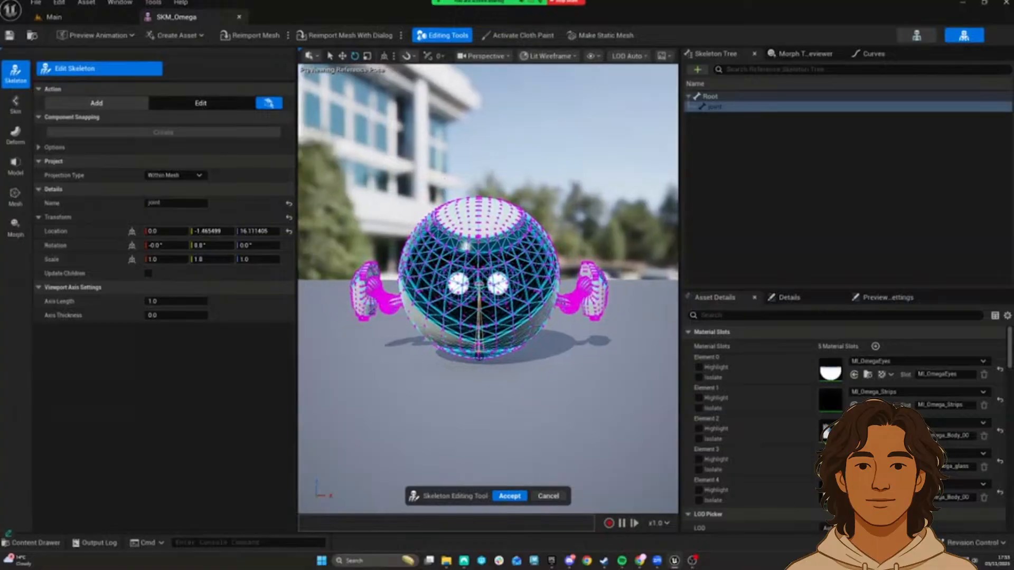
right_drag(488, 287, 485, 346)
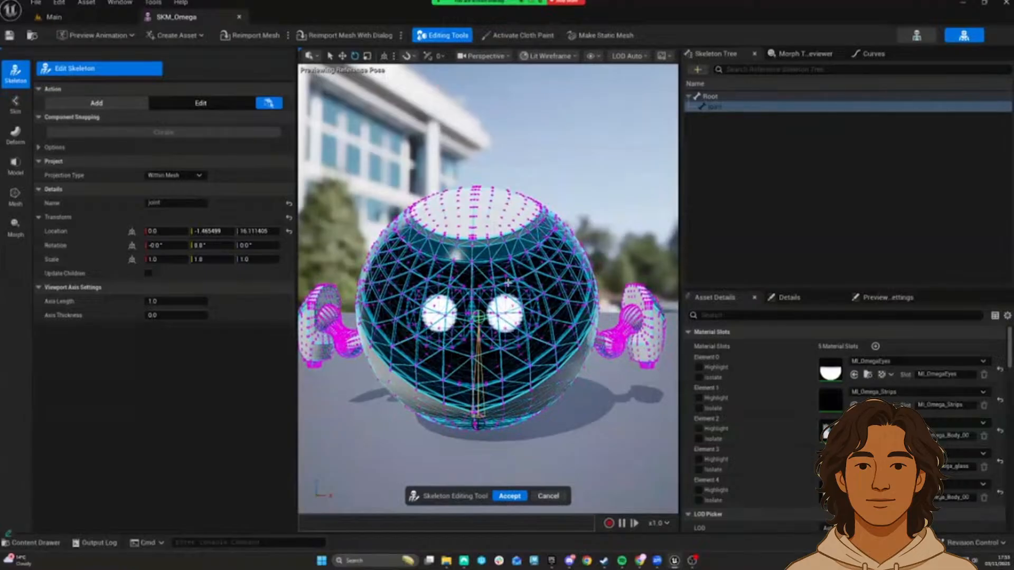
right_drag(485, 346, 394, 341)
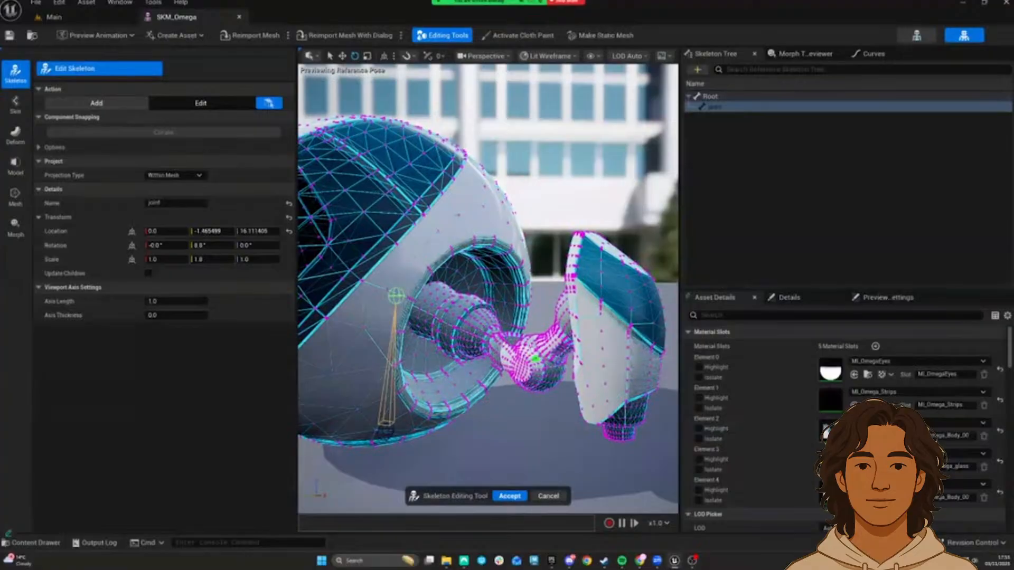
right_drag(394, 341, 365, 340)
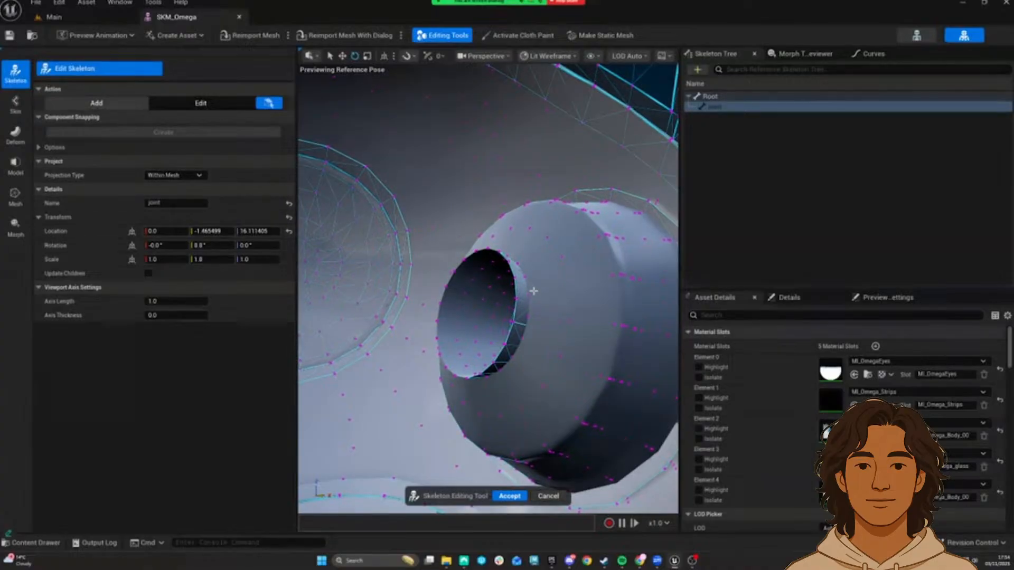
scroll(527, 308, down, 5)
drag(527, 308, 560, 310)
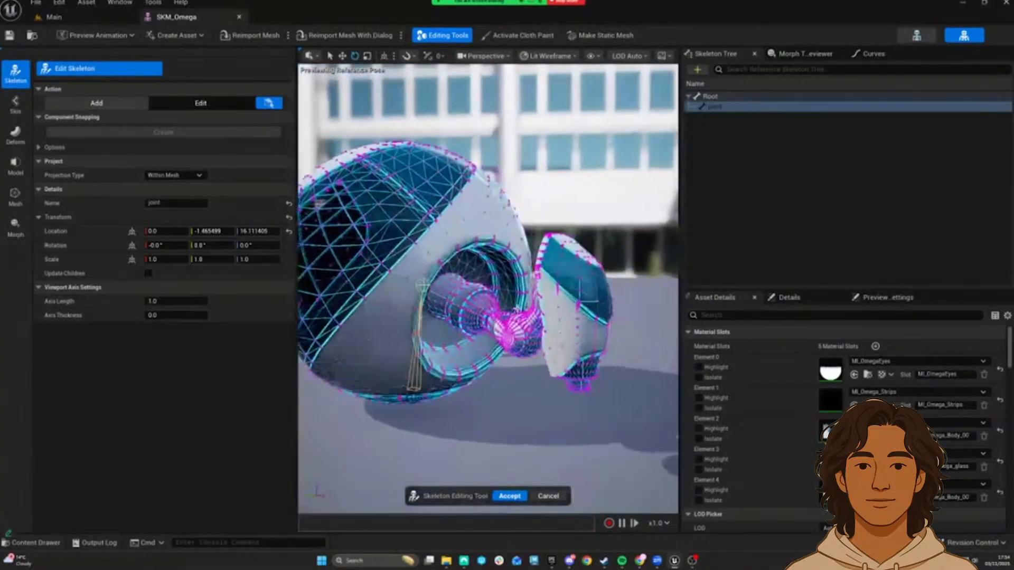
scroll(488, 288, up, 5)
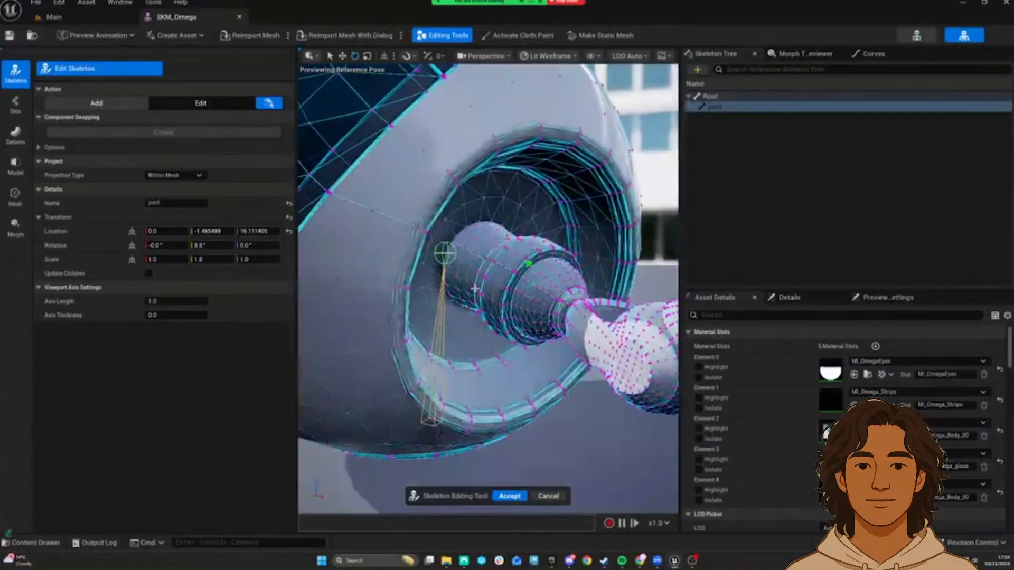
click(507, 545)
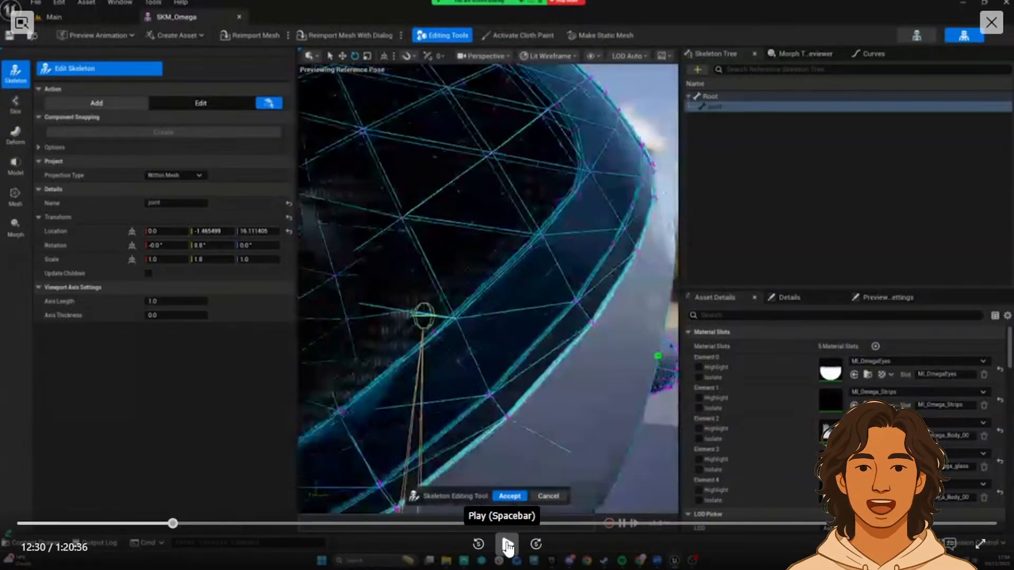
Step: Select the ring of vertices around the shoulder piece's inner opening and create a joint from them under the body joint
click(507, 546)
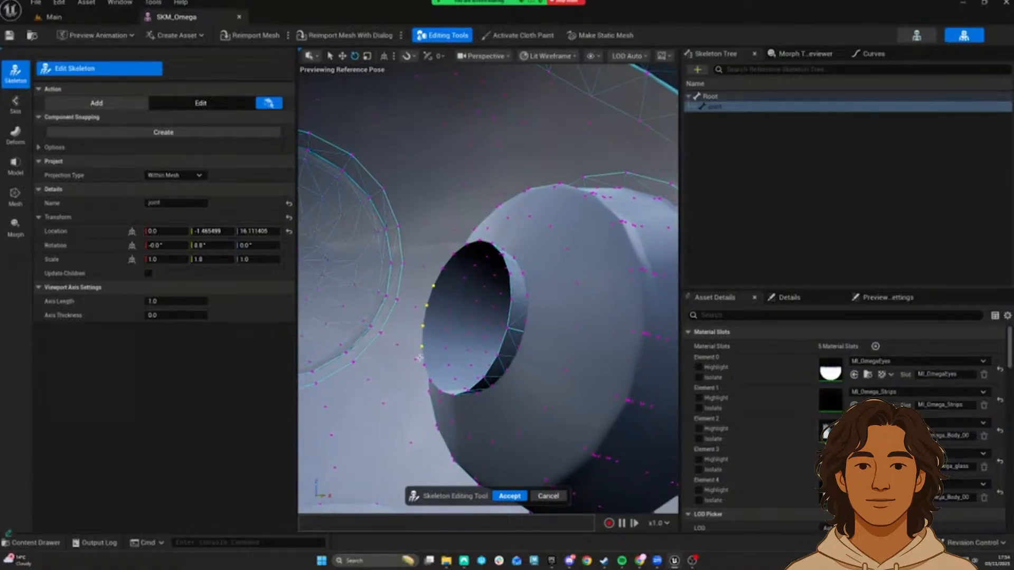
mouse_move(442, 424)
click(507, 547)
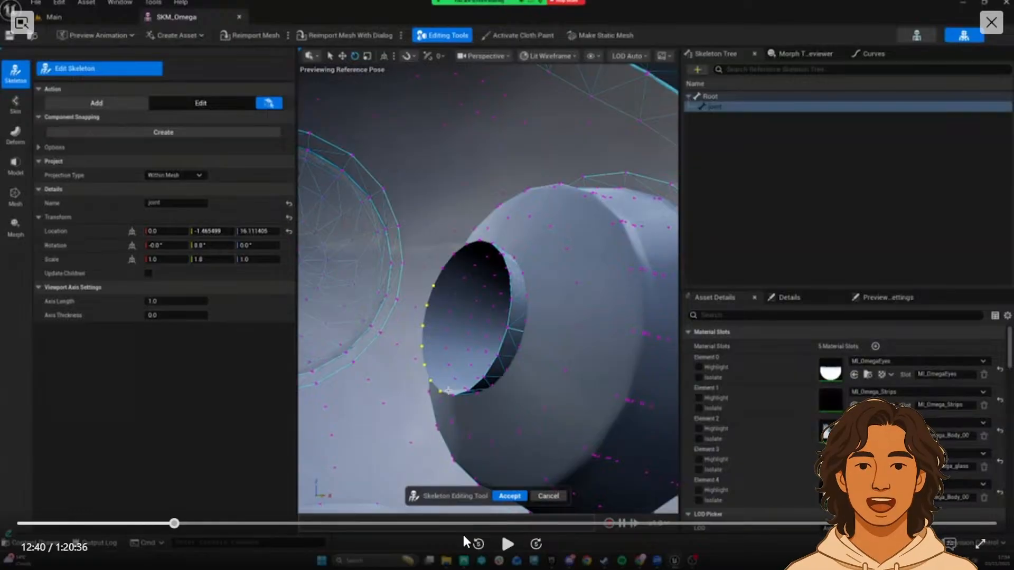
click(500, 549)
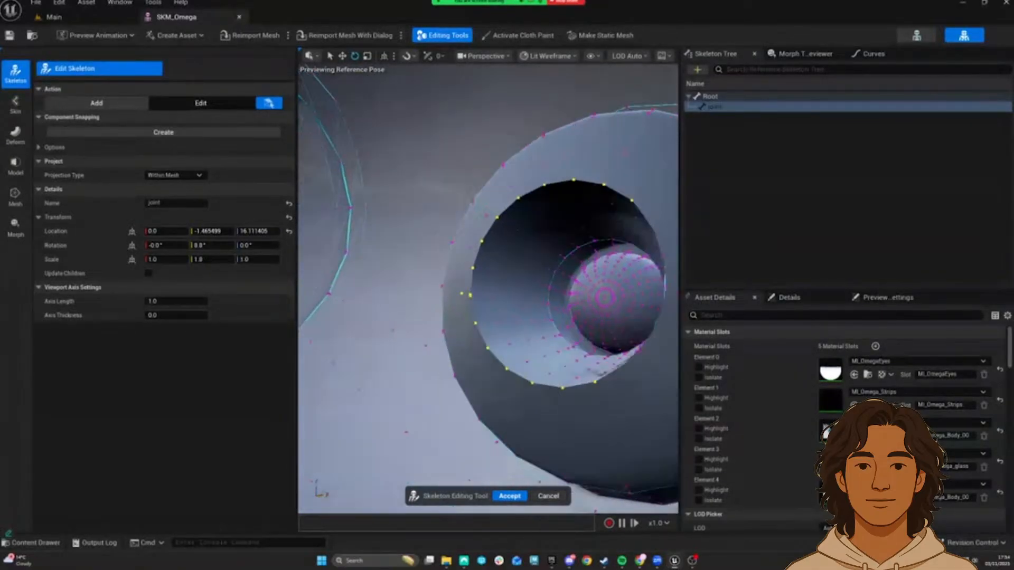
ctrl+drag(471, 274, 526, 328)
alt+middle_drag(528, 342, 444, 339)
alt+drag(444, 340, 327, 346)
right_drag(559, 207, 544, 205)
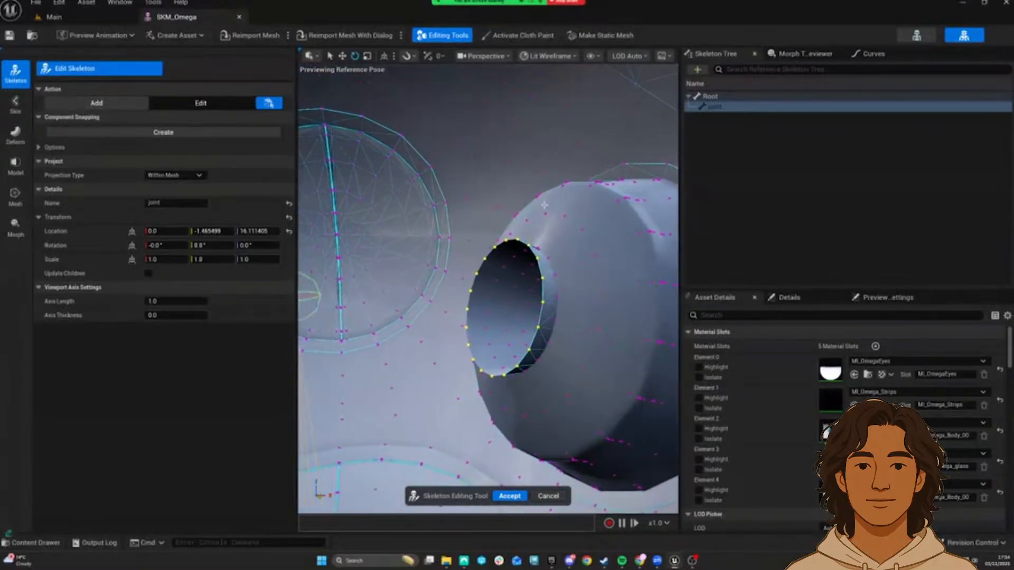
click(187, 132)
Step: Try to create a child joint from vertices where the shoulder piece meets the upper arm
alt+drag(521, 341, 474, 373)
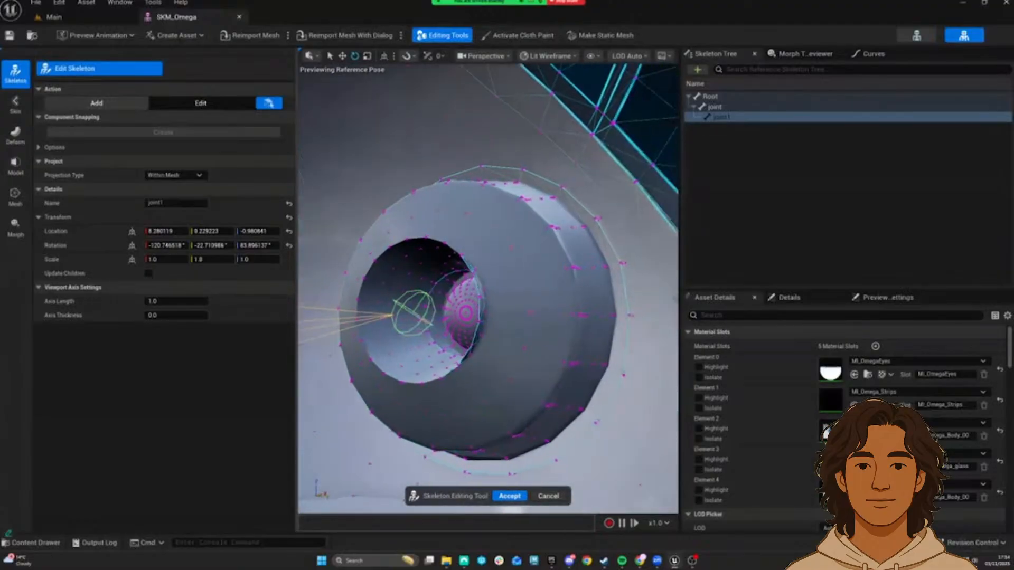
click(506, 544)
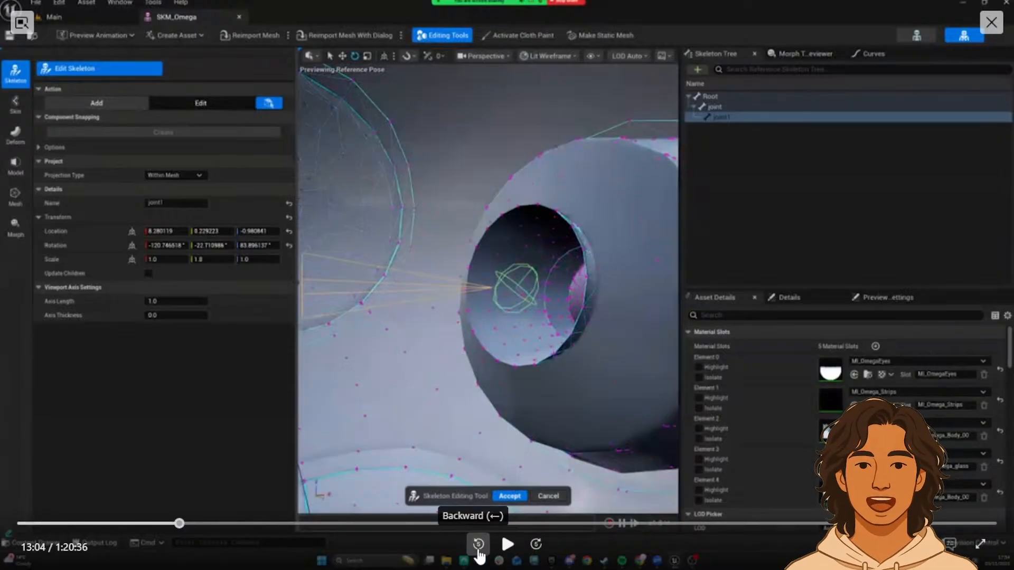
click(506, 545)
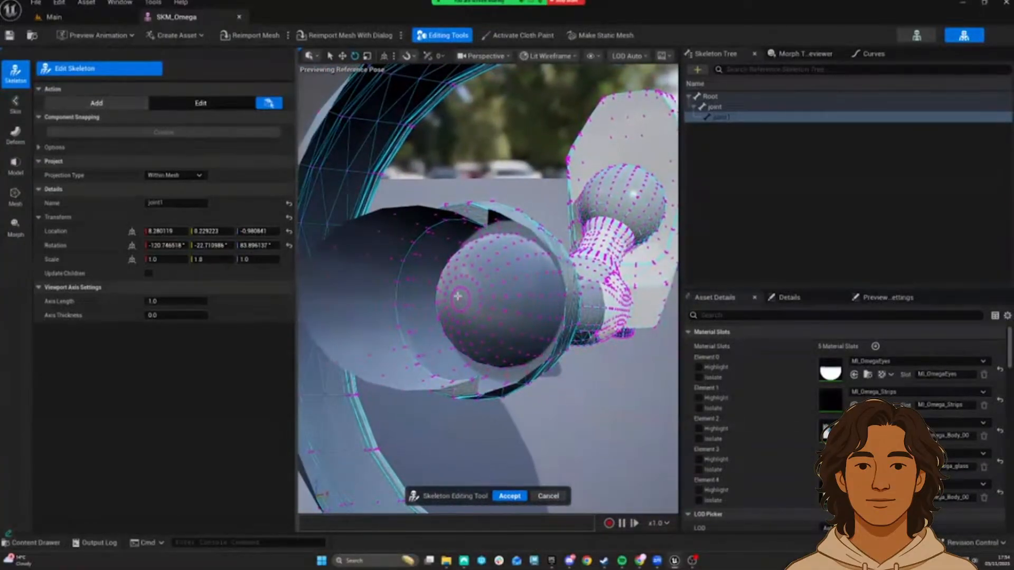
alt+drag(490, 313, 403, 296)
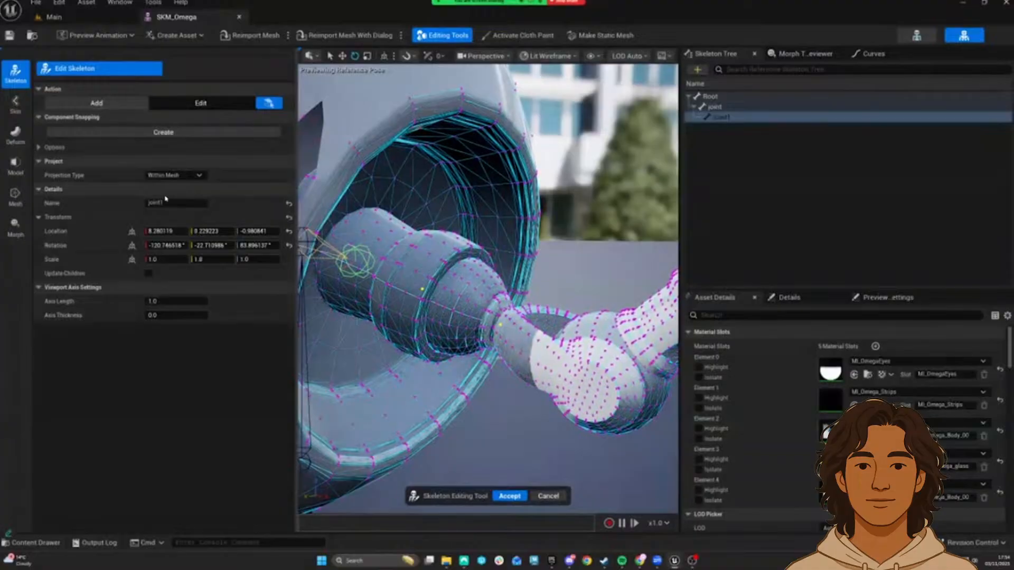
click(158, 133)
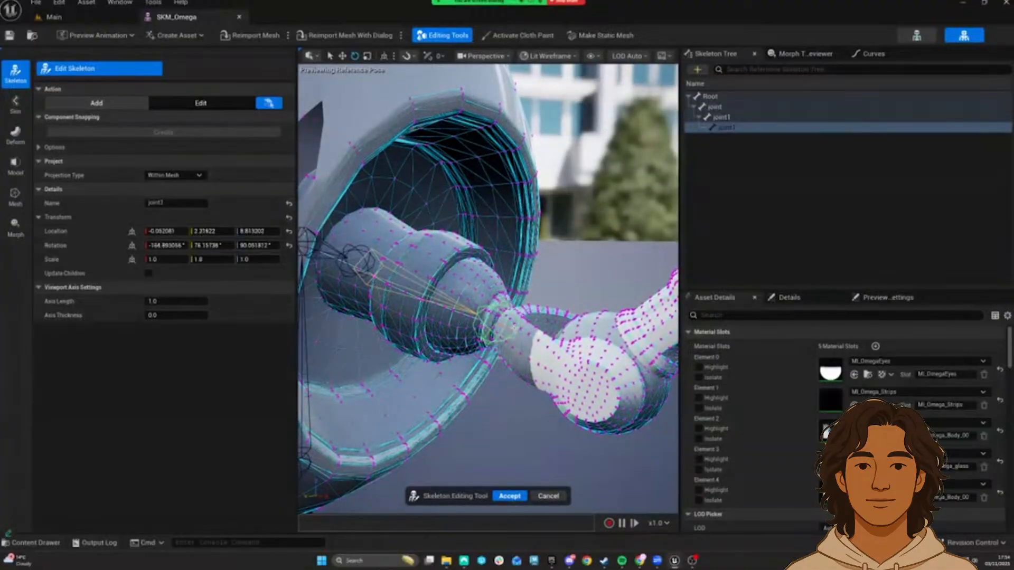
alt+drag(527, 316, 491, 327)
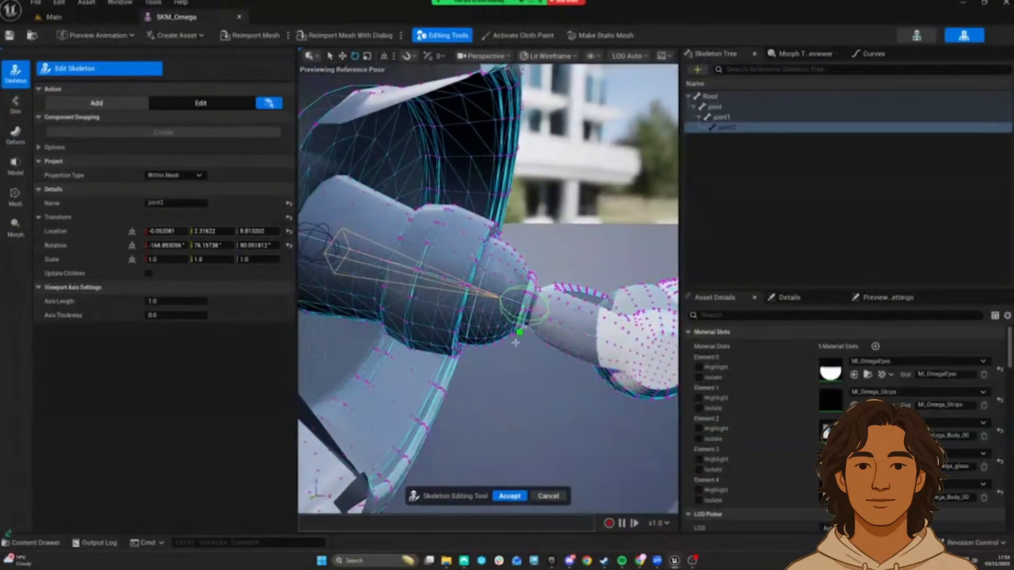
key(ctrl+z)
Step: Create a joint from vertices at the outer end of the shoulder piece and parent it under joint1
alt+drag(512, 369, 411, 285)
alt+drag(442, 329, 370, 259)
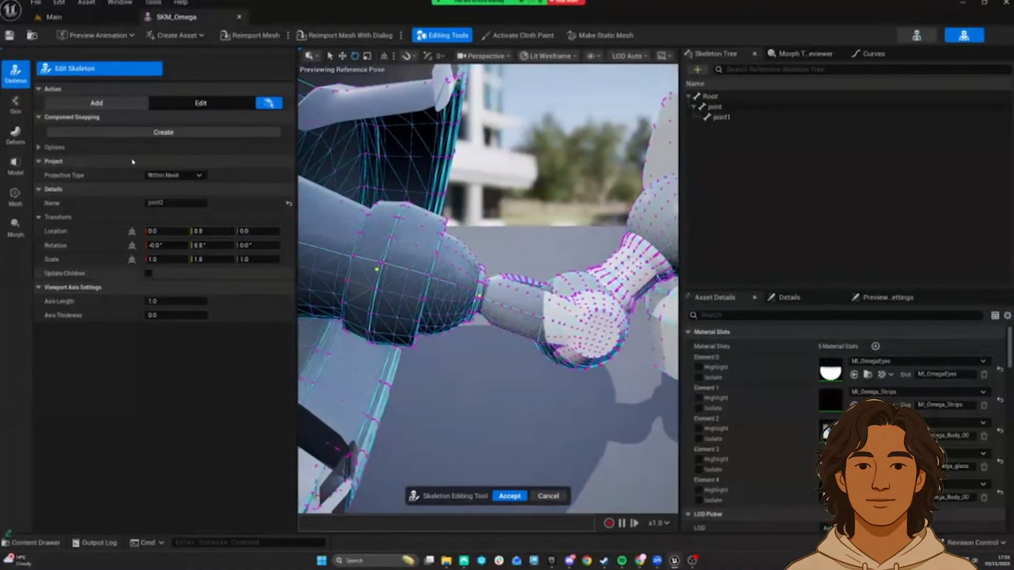
click(164, 132)
right_drag(598, 322, 520, 321)
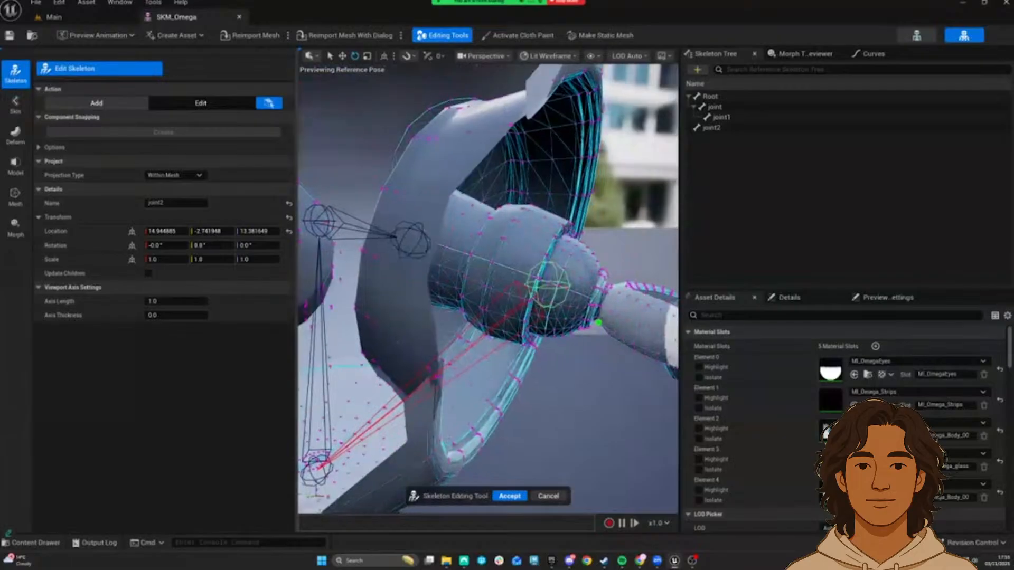
right_drag(598, 322, 651, 321)
key(s)
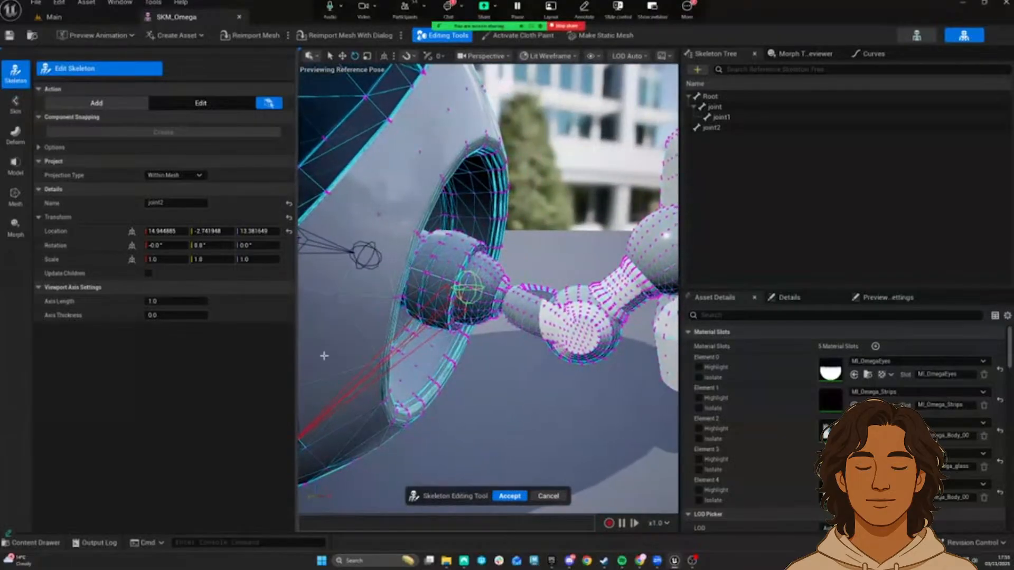
right_drag(432, 348, 450, 231)
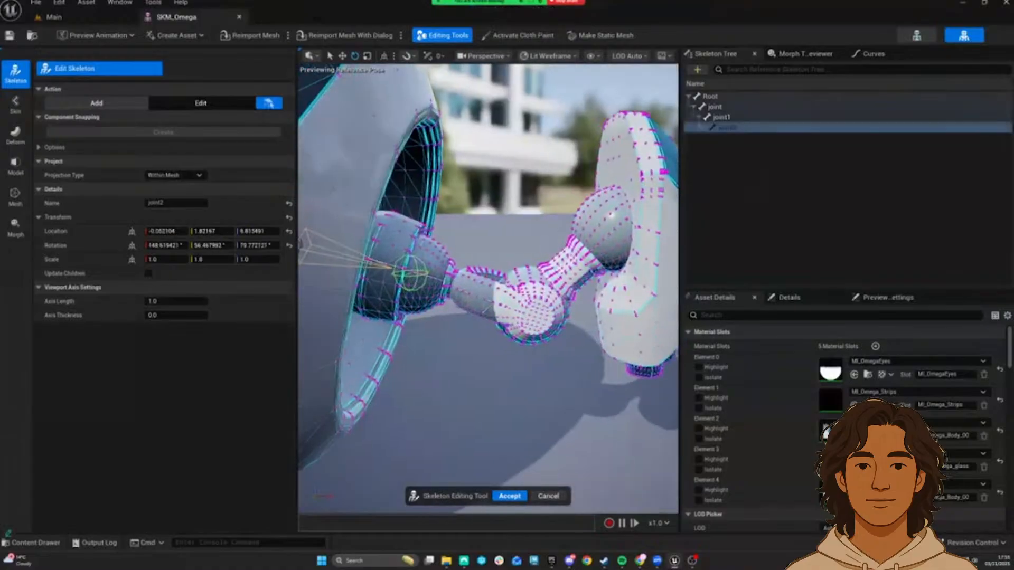
Step: Create a joint from the vertices around the elbow ball as a child of joint2
right_drag(488, 288, 531, 290)
key(w)
right_drag(472, 307, 370, 282)
key(w)
key(d)
key(w)
right_drag(476, 291, 532, 292)
key(a)
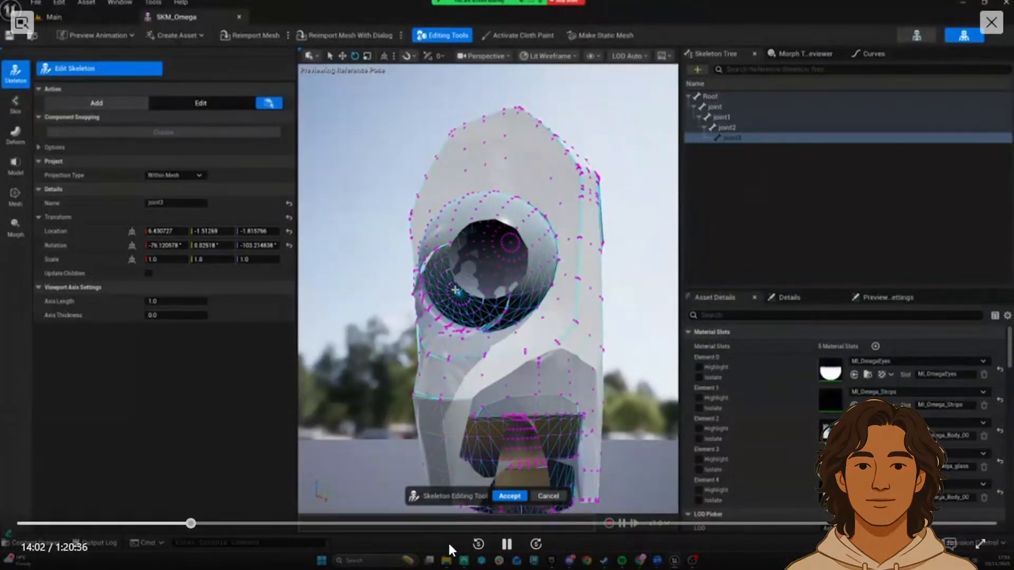
Step: Create a joint from the selected vertices at the hand as a child of joint3
click(506, 544)
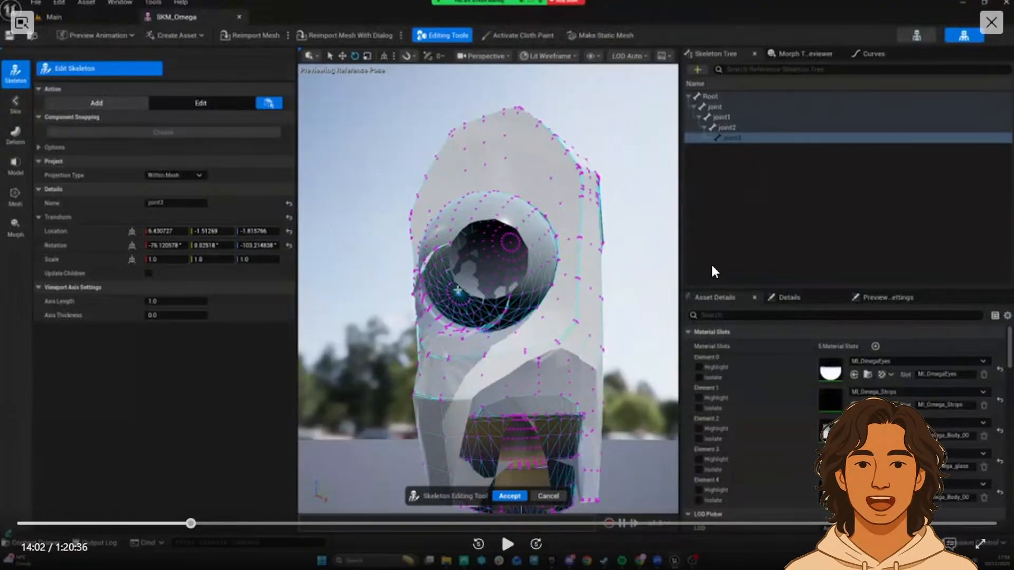
click(508, 543)
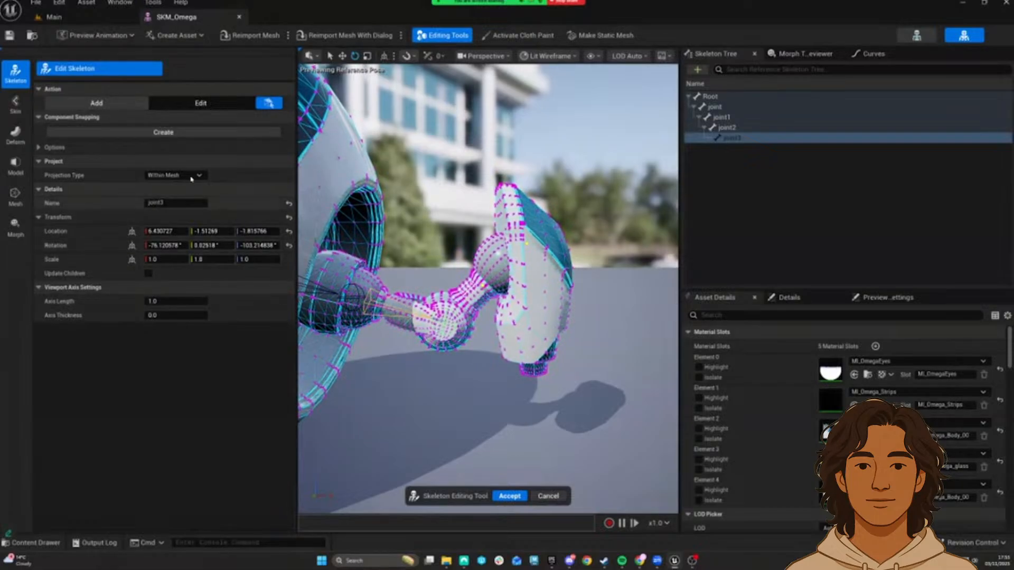
click(205, 132)
Step: Rename the joint at the centre of the body as body
mouse_move(488, 288)
right_down()
mouse_move(551, 290)
mouse_move(435, 288)
mouse_move(499, 300)
right_up()
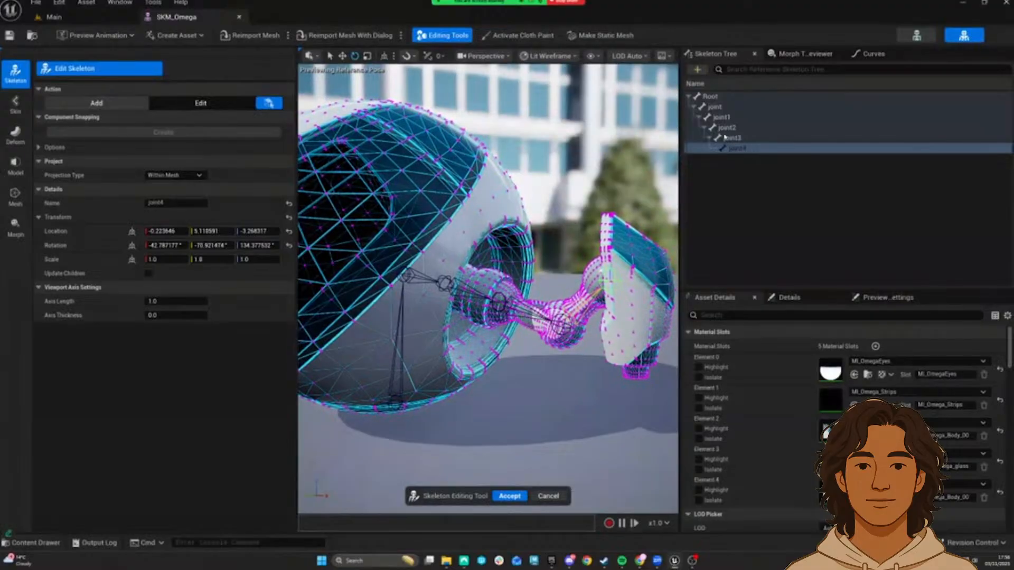
click(721, 106)
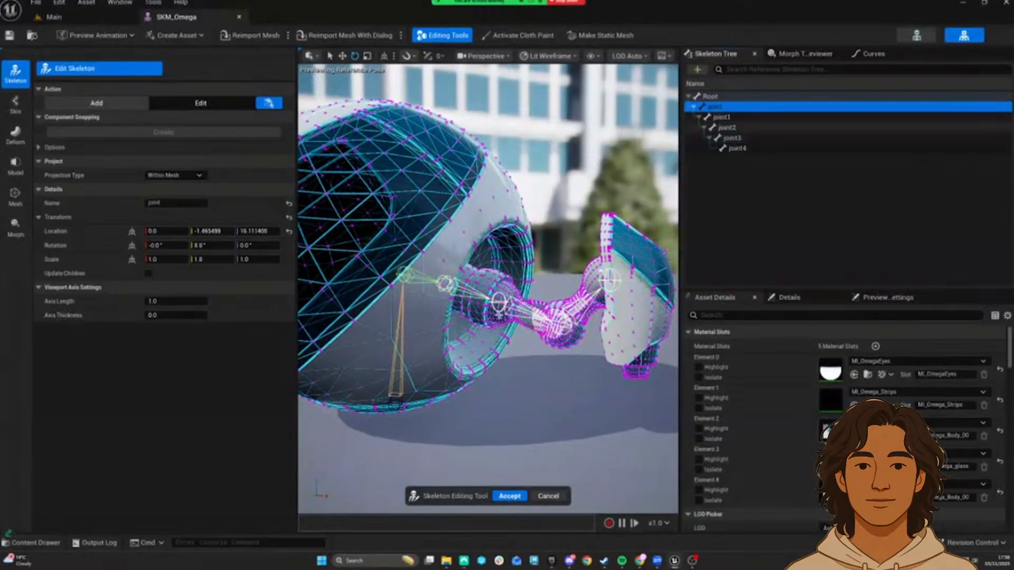
right_drag(443, 310, 372, 307)
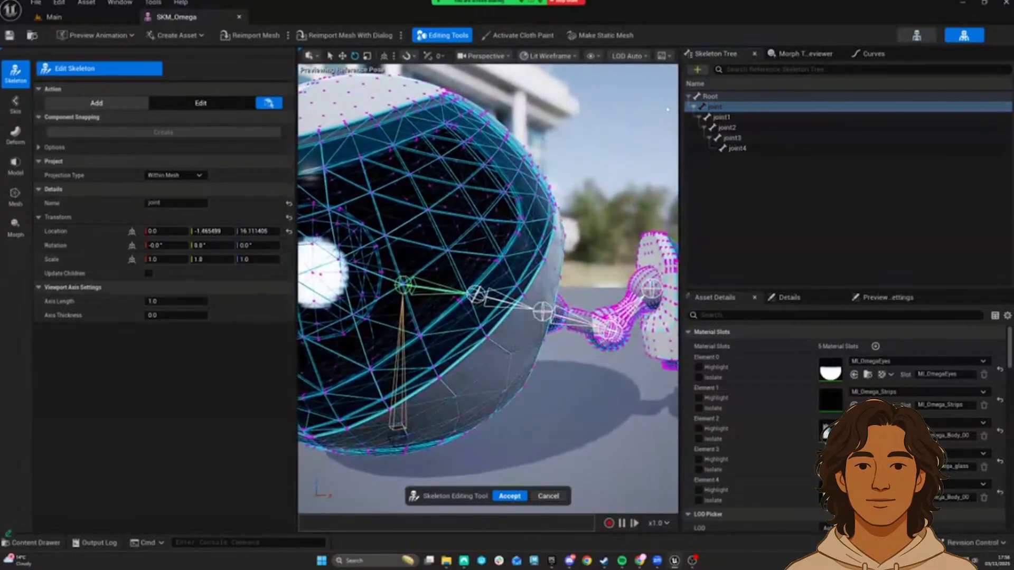
double_click(730, 107)
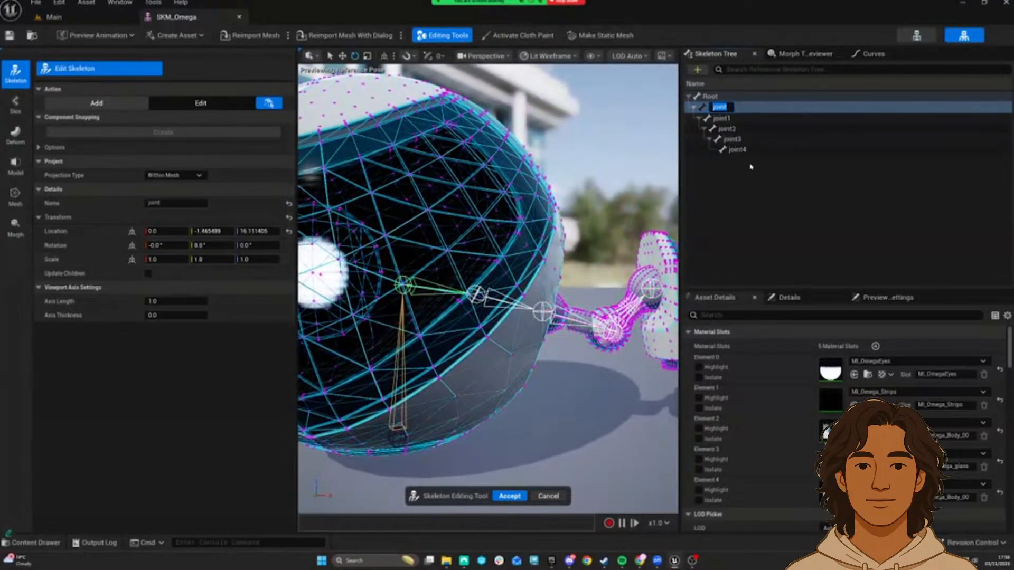
click(750, 167)
click(734, 107)
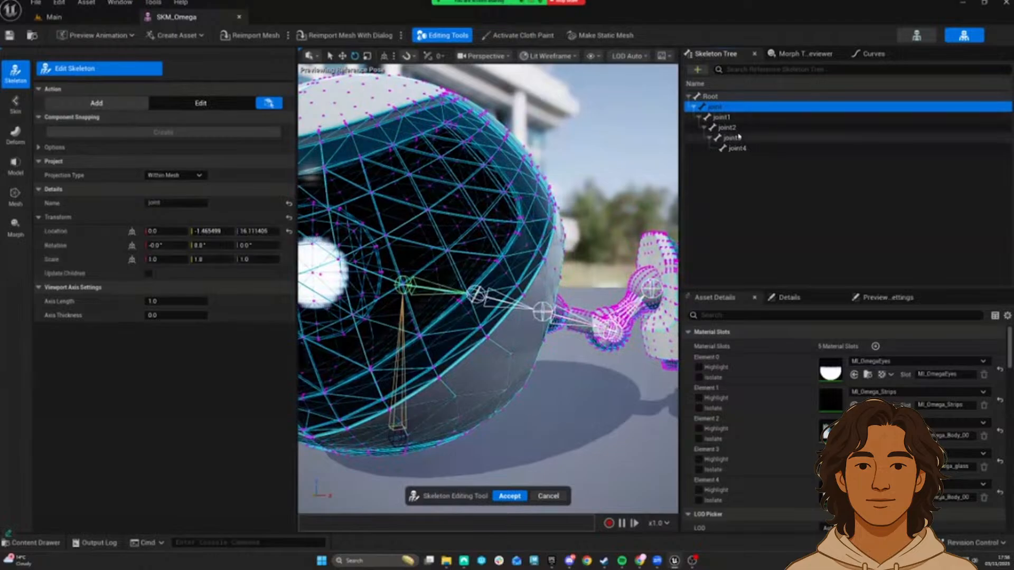
key(F2)
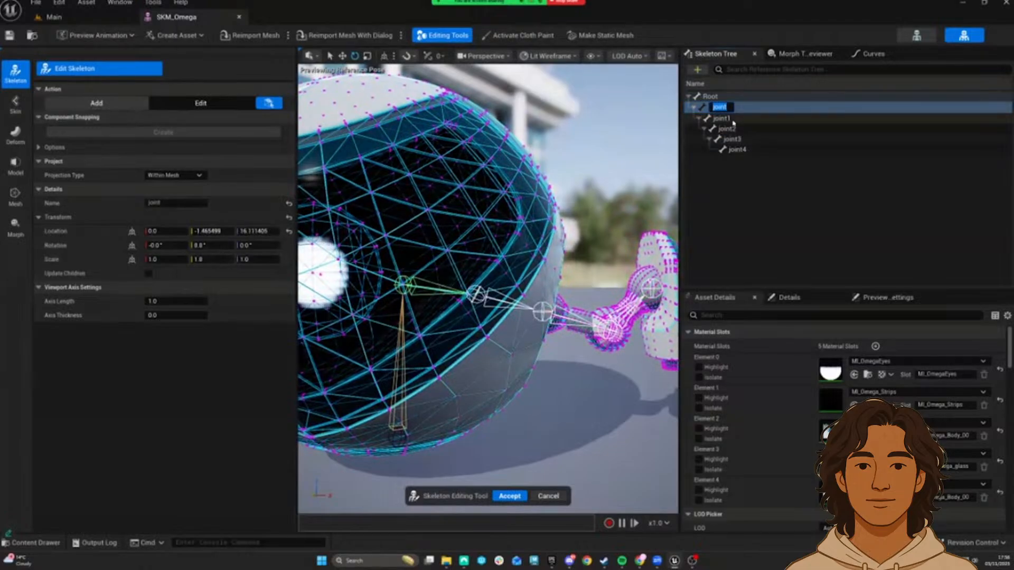
text(body)
key(Return)
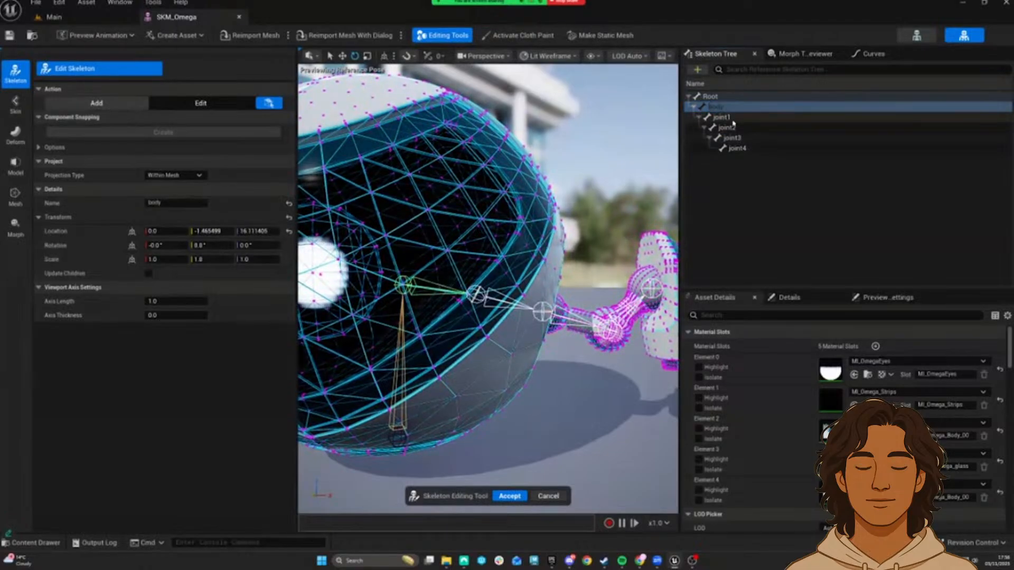
Step: Rename joint1, the first arm joint under the body, as clavicle_l
click(729, 118)
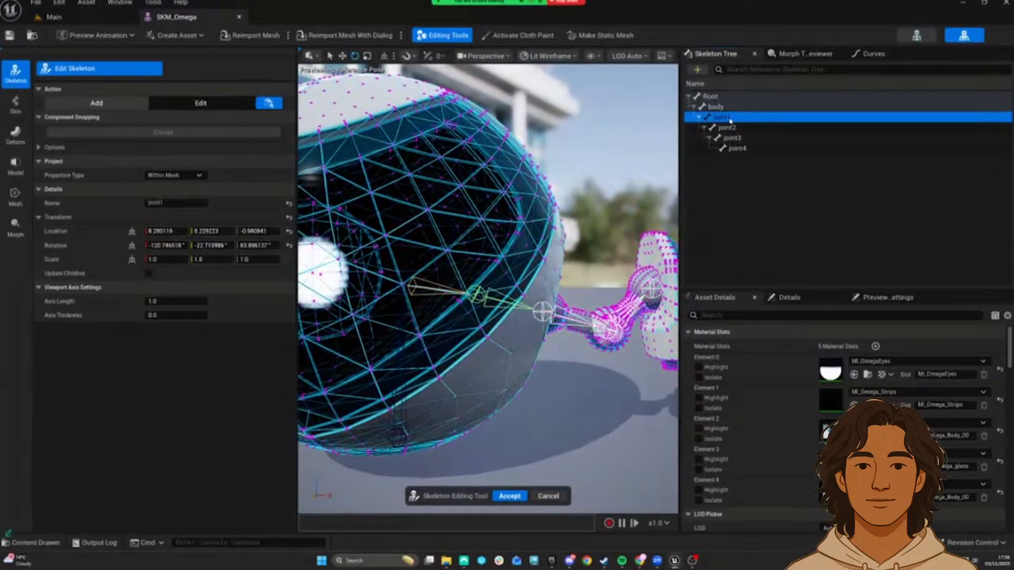
key(F2)
text(cla)
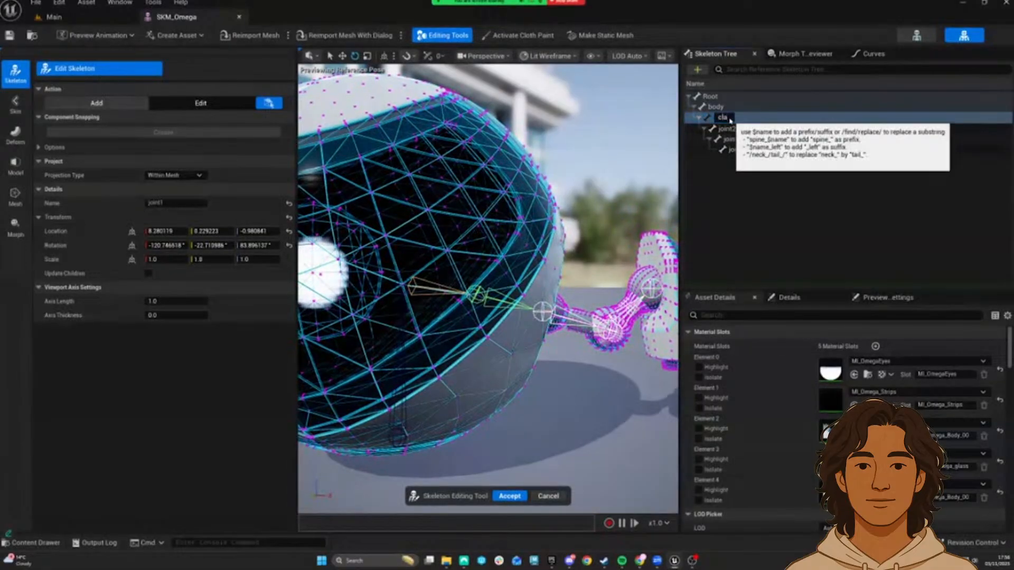
text(vicle_ol)
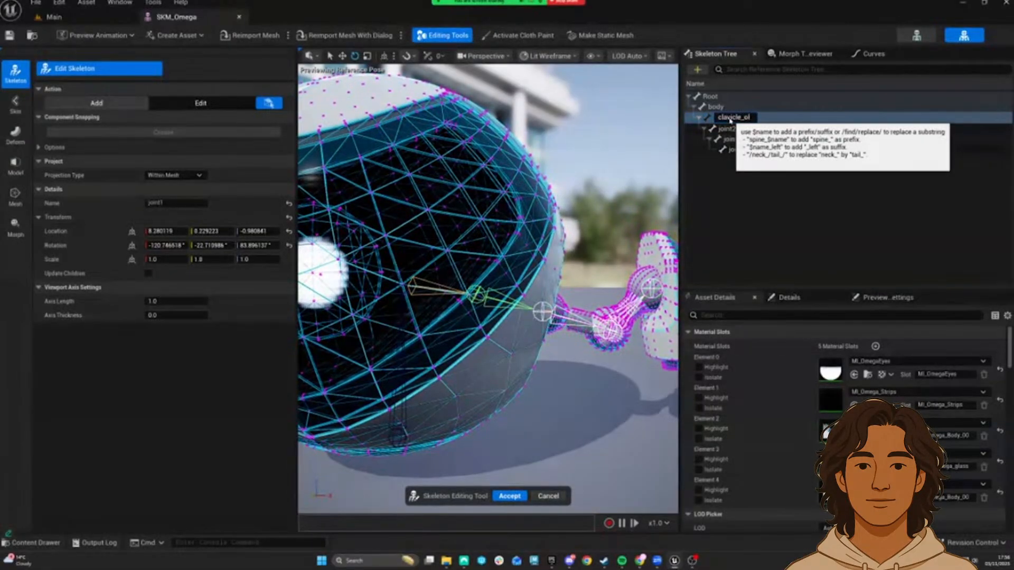
key(Return)
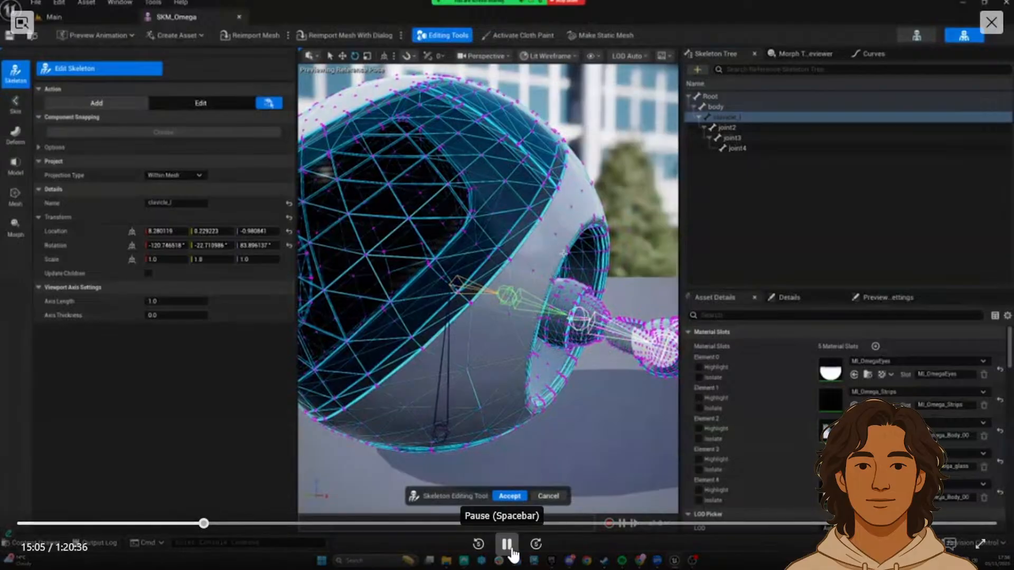
click(507, 543)
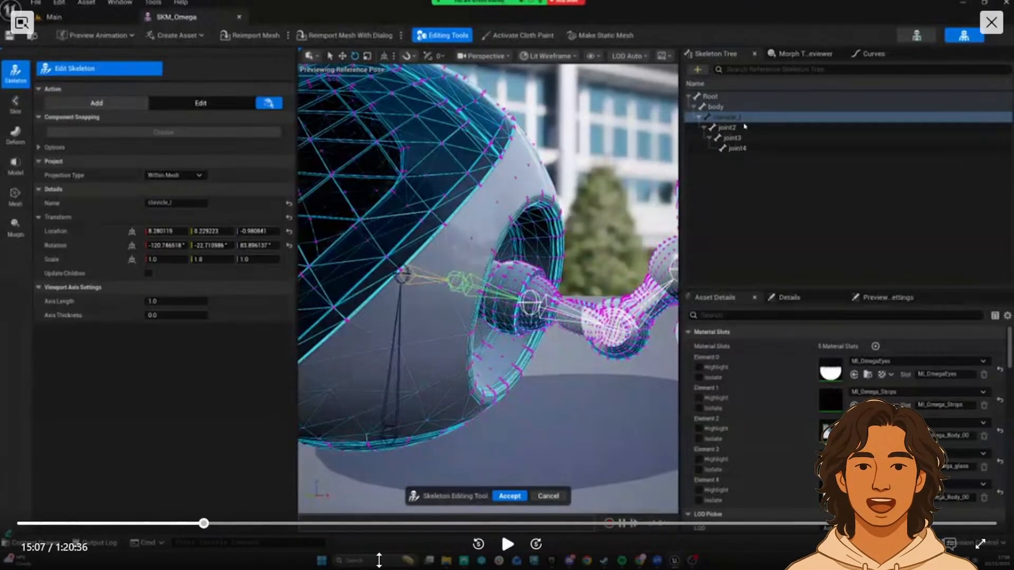
click(507, 550)
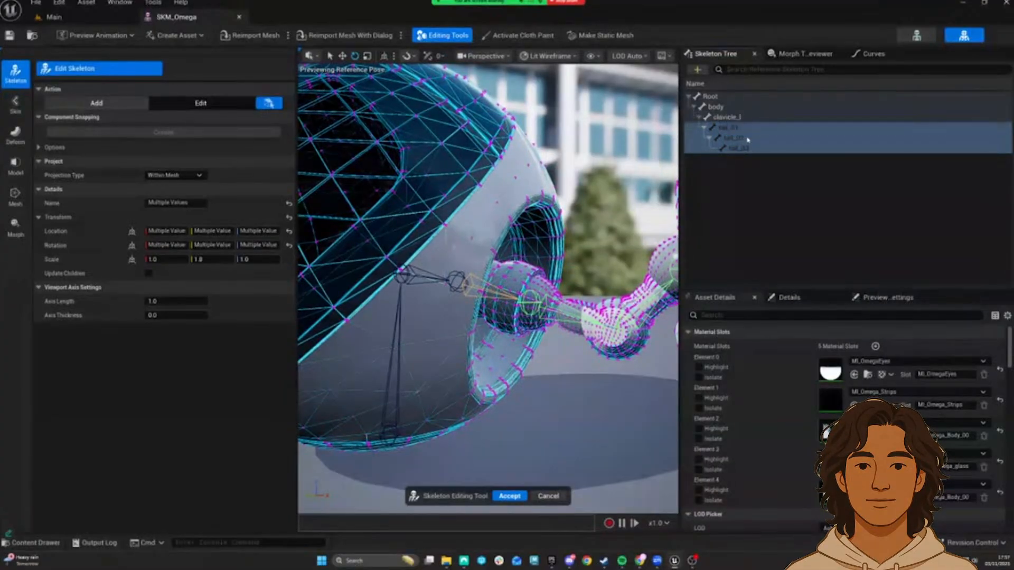
Step: Rename tail_01, the joint directly under clavicle_l, as upperarm_l
click(744, 163)
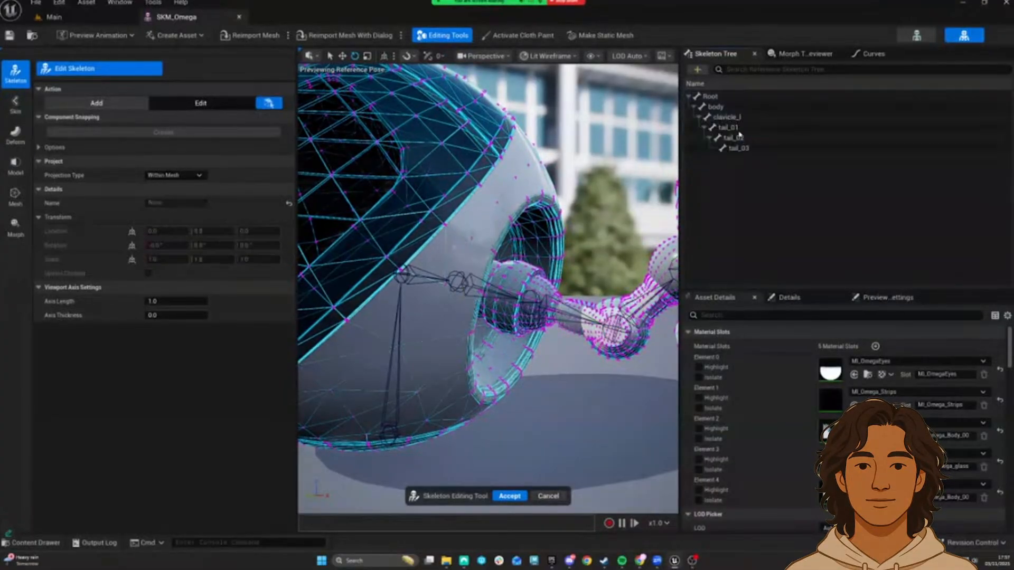
click(736, 128)
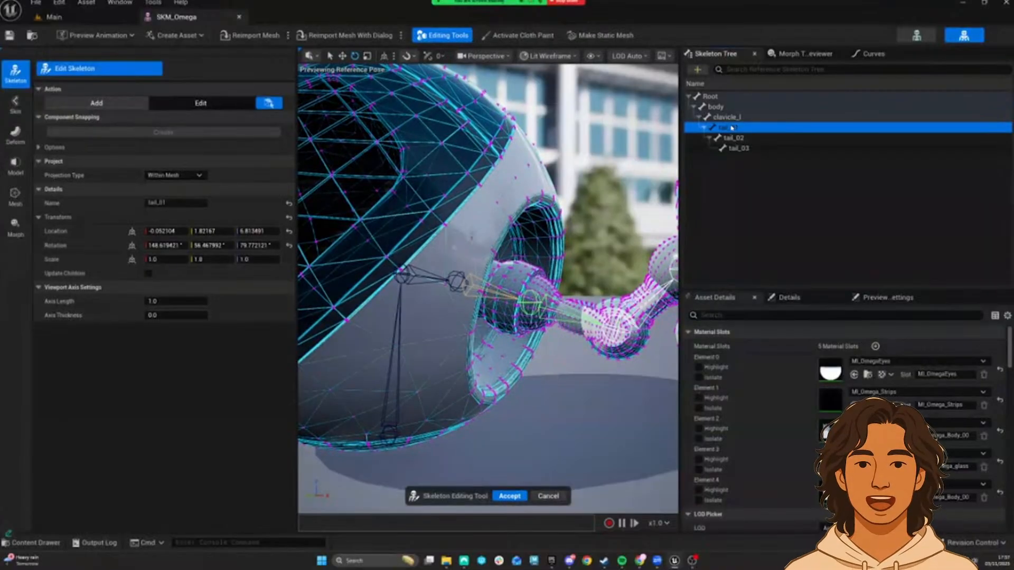
click(729, 127)
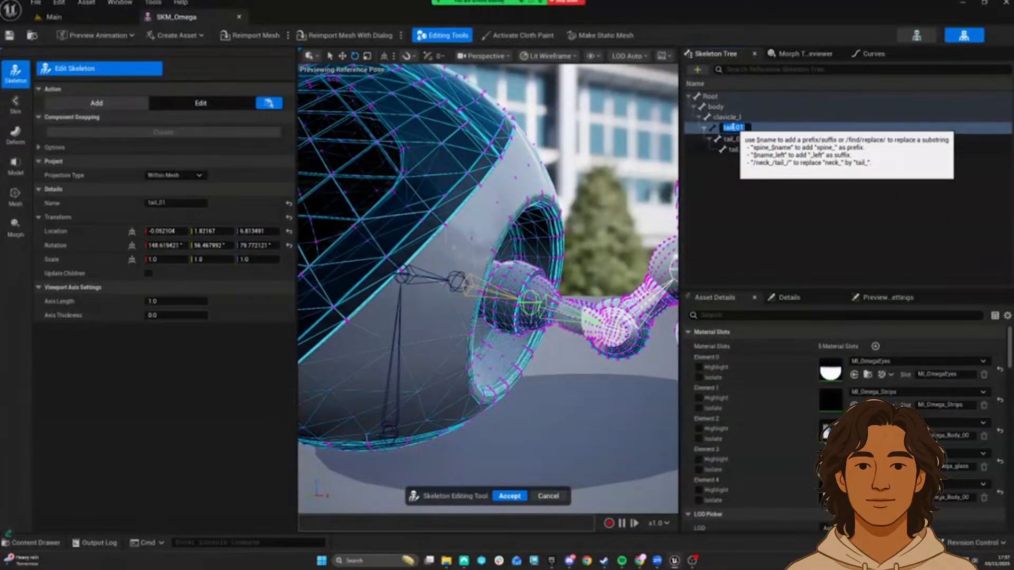
key(Return)
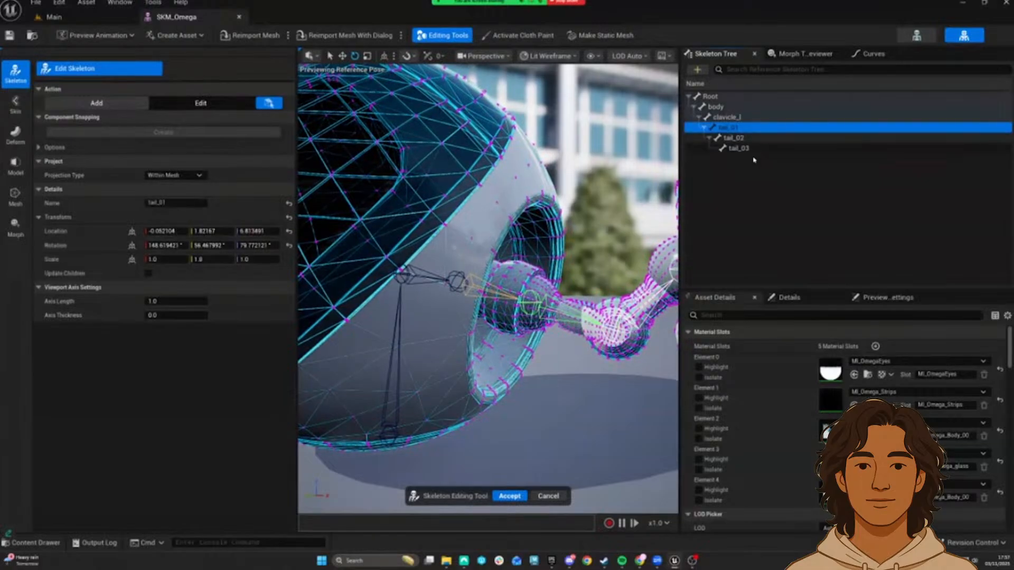
key(F2)
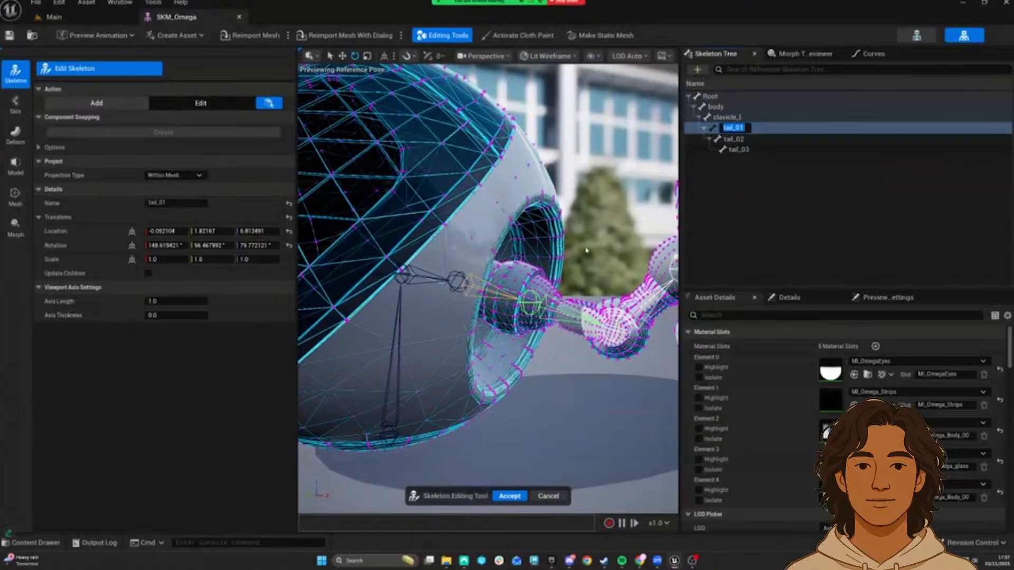
right_drag(587, 249, 620, 267)
click(746, 129)
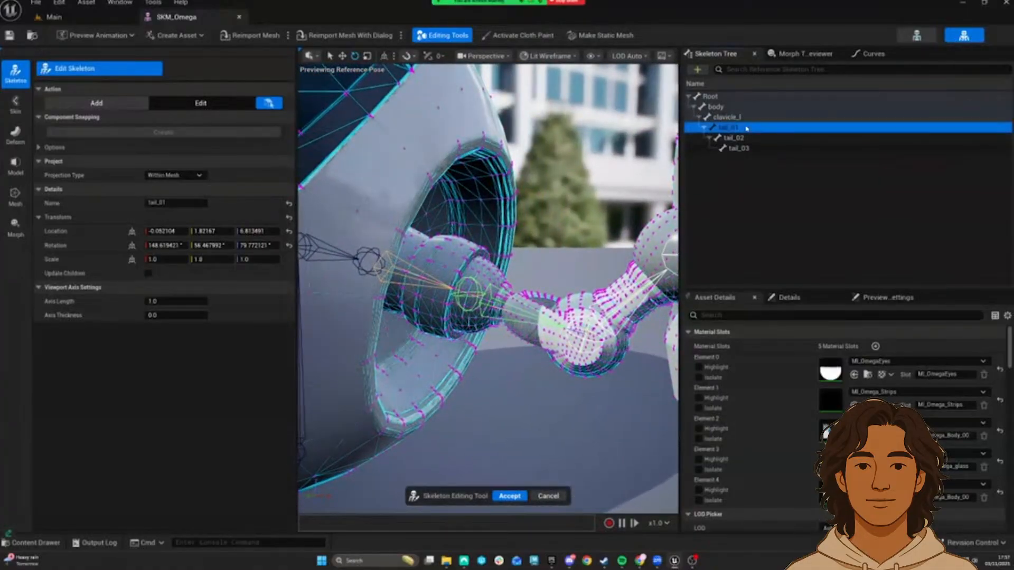
text(up)
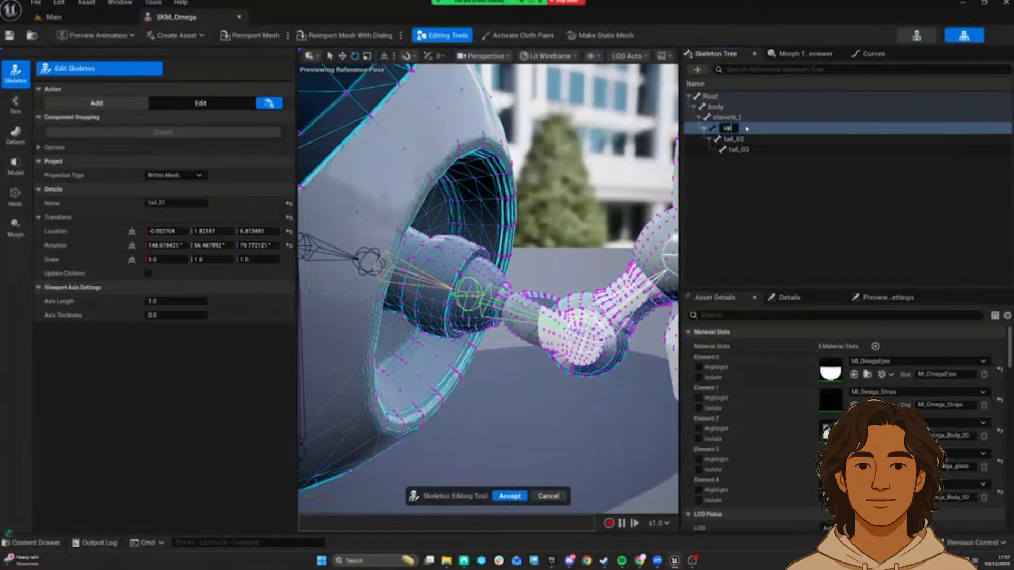
text(perArm_)
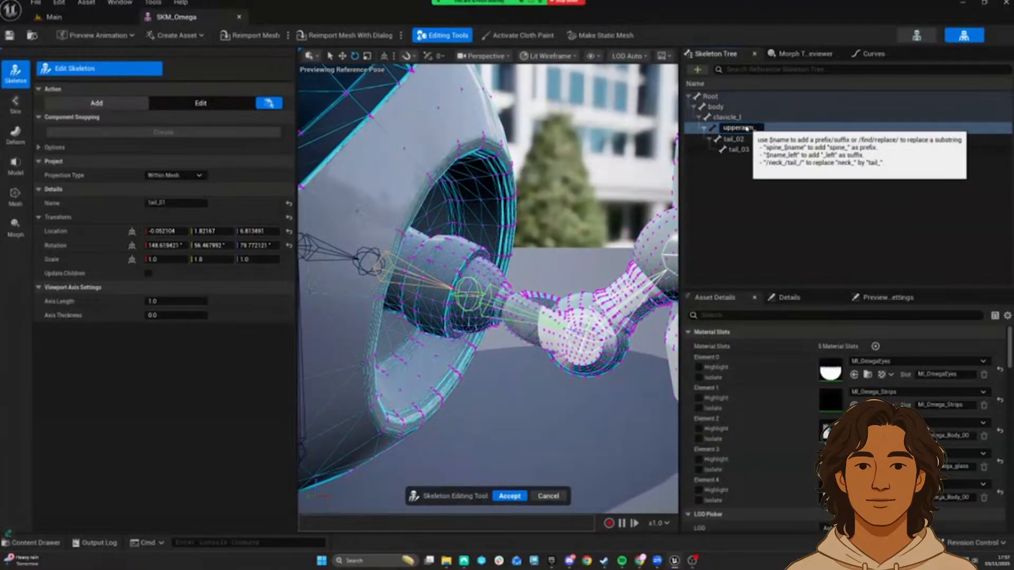
text(l)
key(Return)
Step: Rename tail_02, the child of the upper arm joint, as lowerarm_l
click(746, 136)
click(746, 136)
text(lowerarm_l)
key(Return)
Step: Rename tail_03, the last joint of the arm chain, as hand_l
click(739, 148)
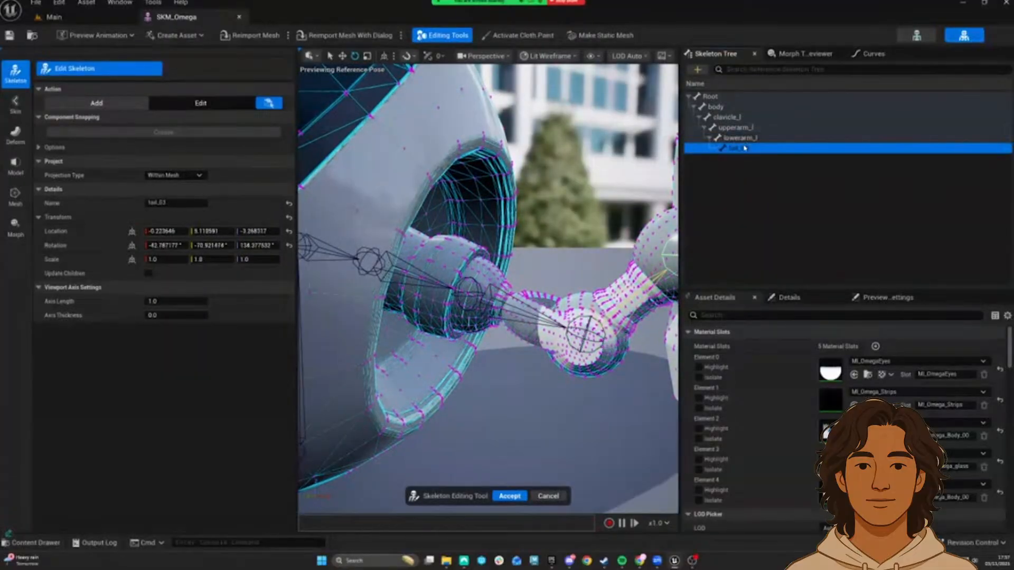
click(744, 148)
text(N)
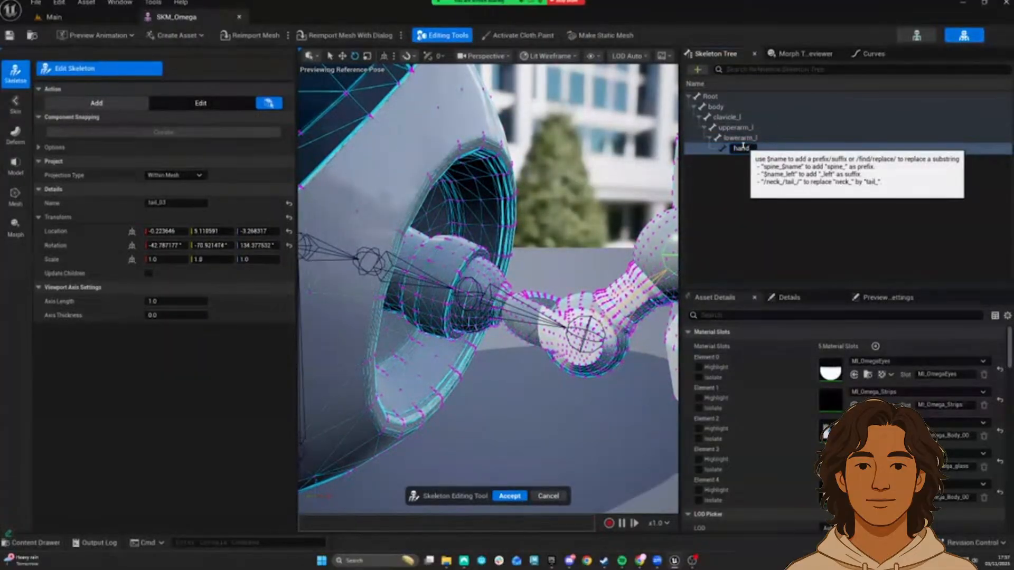
key(Return)
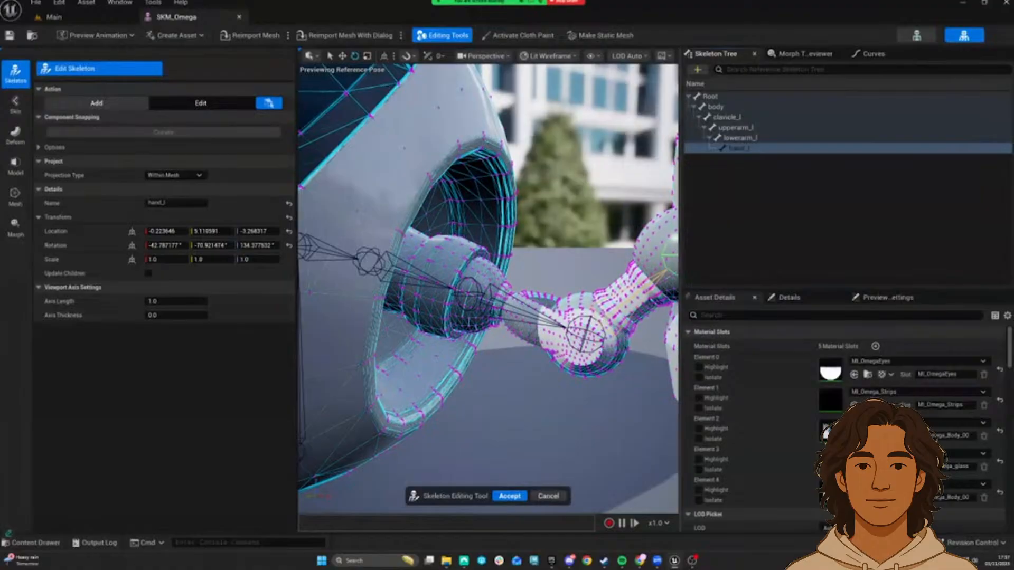
Step: Turn off mesh component selection in the skeleton editing tool so the vertices and wireframe overlay are hidden
mouse_move(488, 296)
right_down()
mouse_move(459, 306)
mouse_move(492, 295)
right_up()
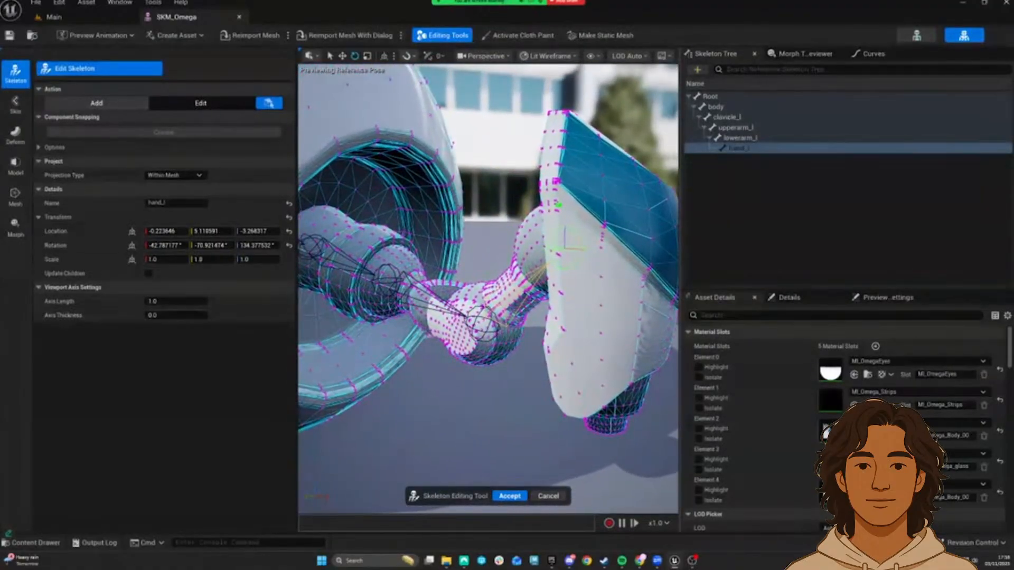
right_drag(488, 295, 462, 295)
click(269, 103)
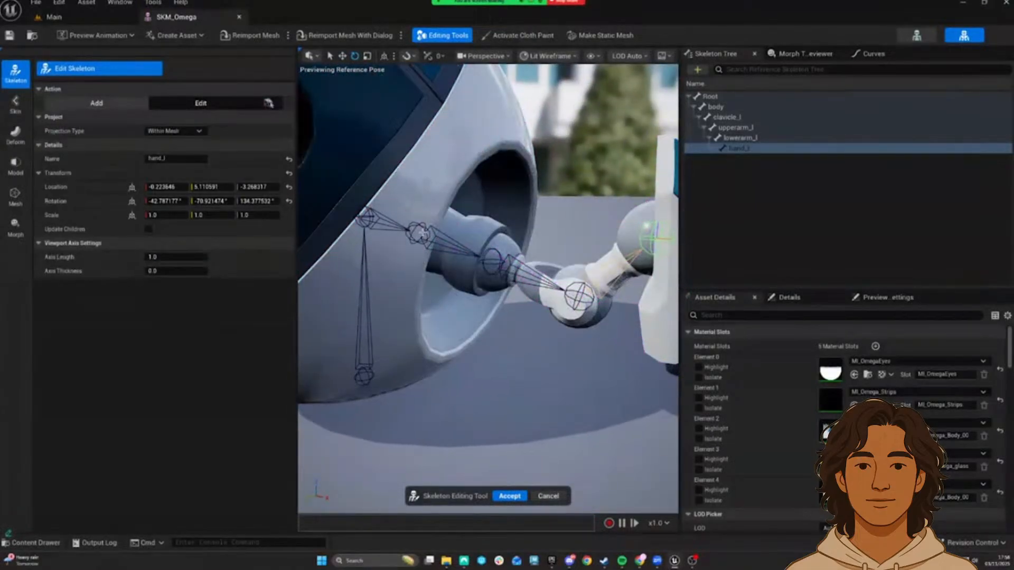
mouse_move(475, 285)
right_down()
mouse_move(454, 275)
mouse_move(475, 272)
mouse_move(485, 288)
mouse_move(488, 277)
right_up()
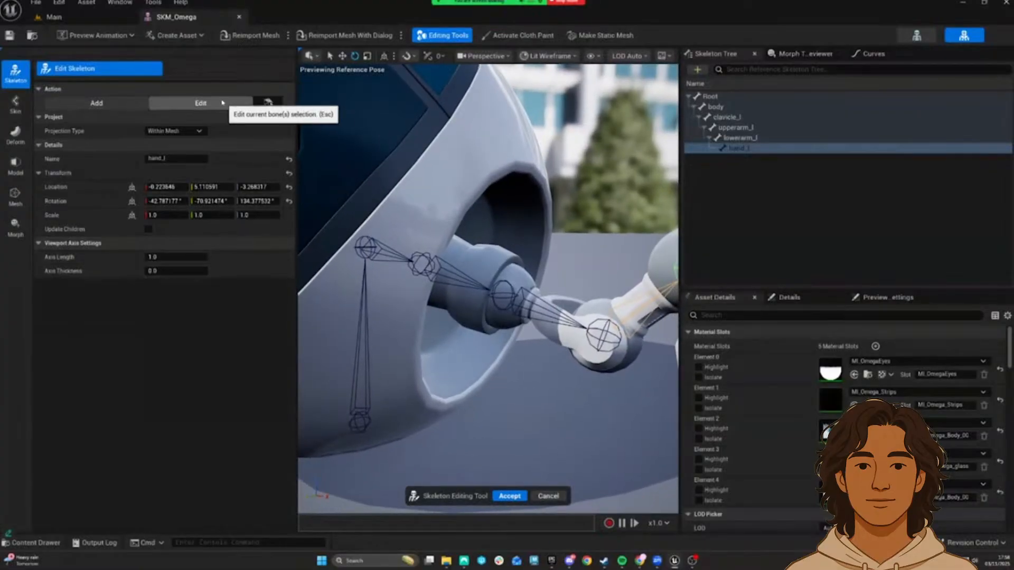
Step: Select clavicle_l and display its chain's joint axes with an axis thickness of 0.16 and an axis length of about 2.07
click(430, 263)
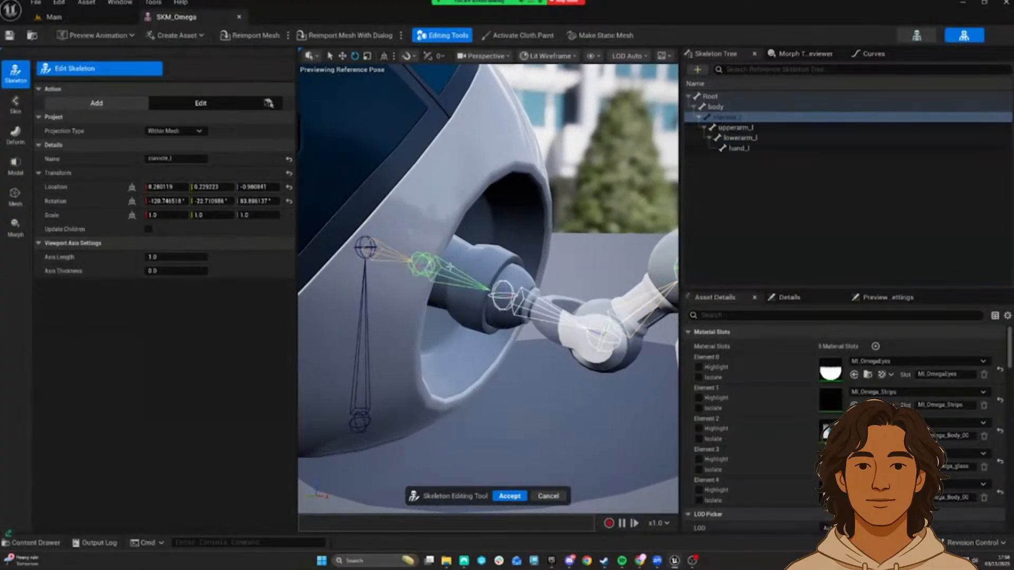
key(ctrl+z)
right_drag(481, 251, 494, 220)
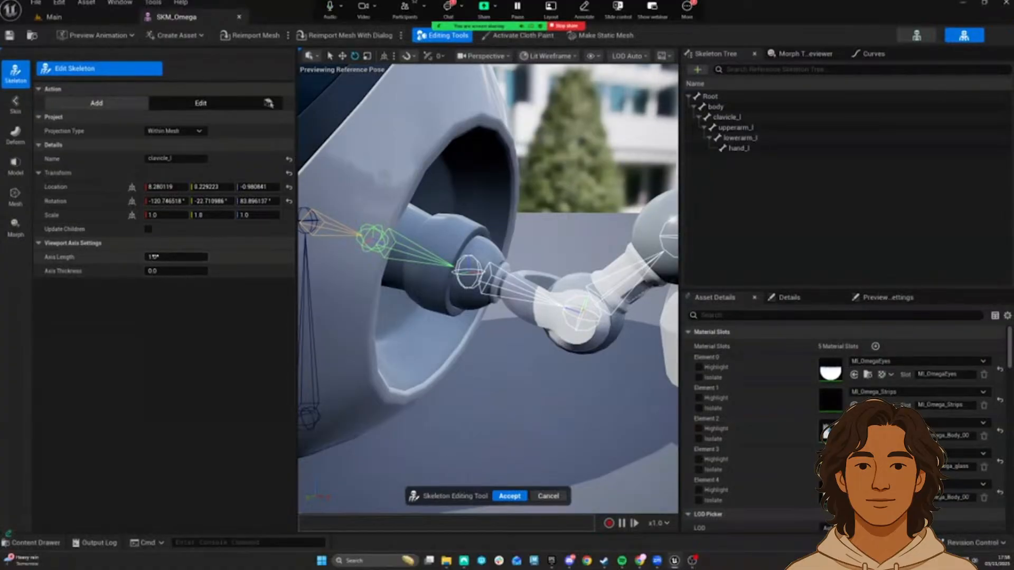
drag(152, 271, 182, 256)
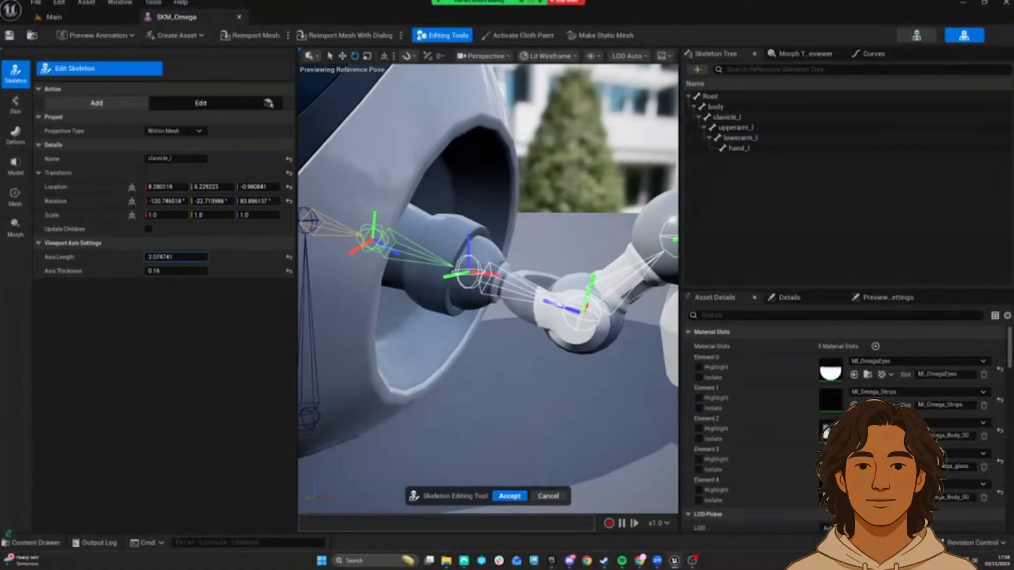
right_drag(450, 296, 434, 279)
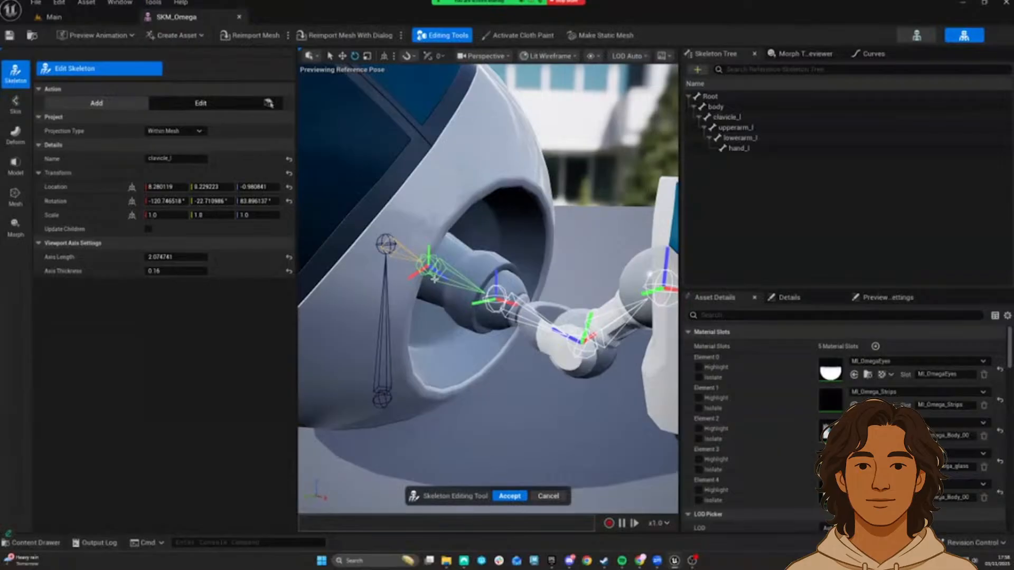
right_drag(571, 357, 616, 360)
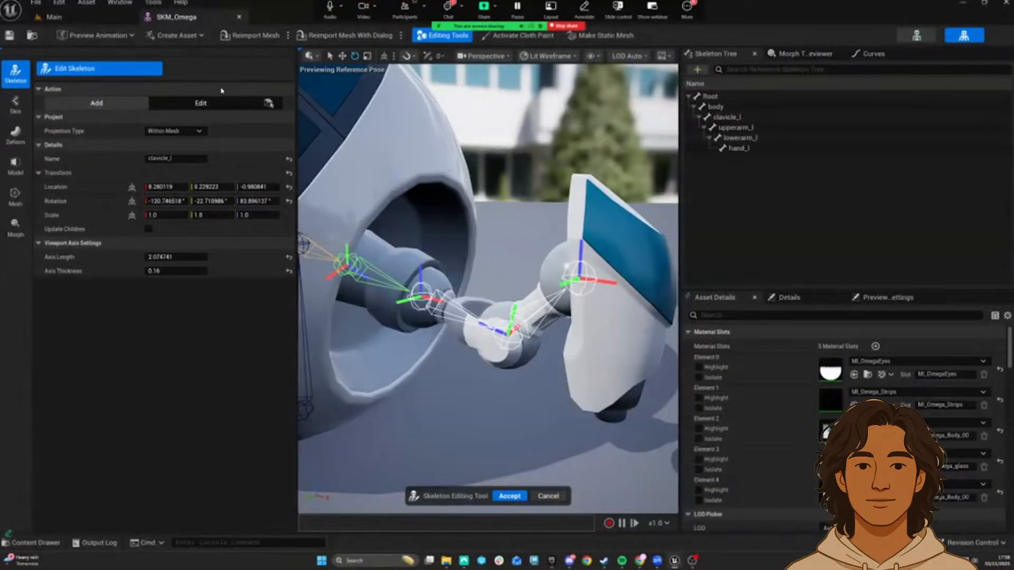
Step: Enter joint editing, enable Auto Orient and orient clavicle_l and its children with primary axis +X and secondary axis +Y
click(206, 102)
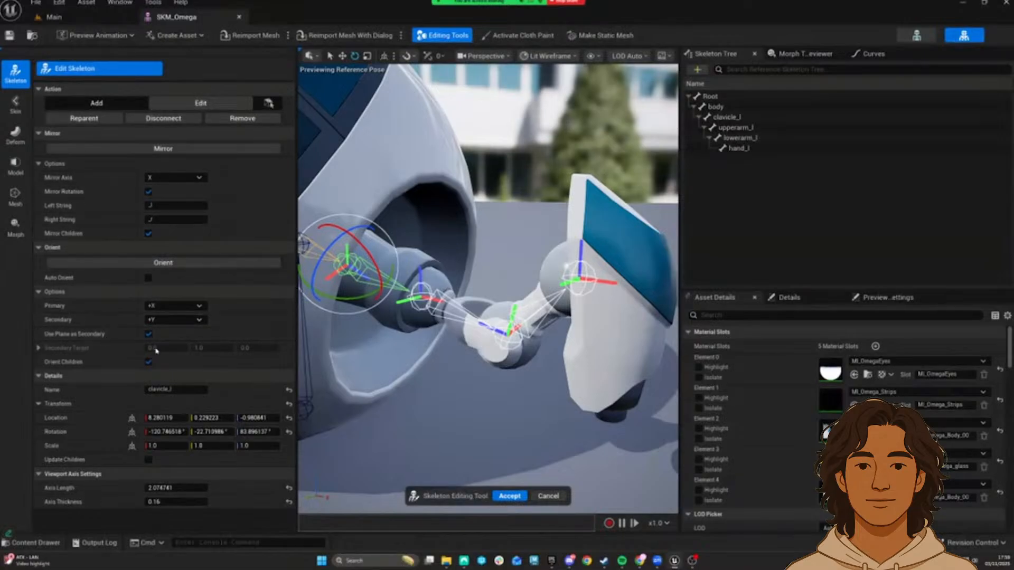
click(148, 279)
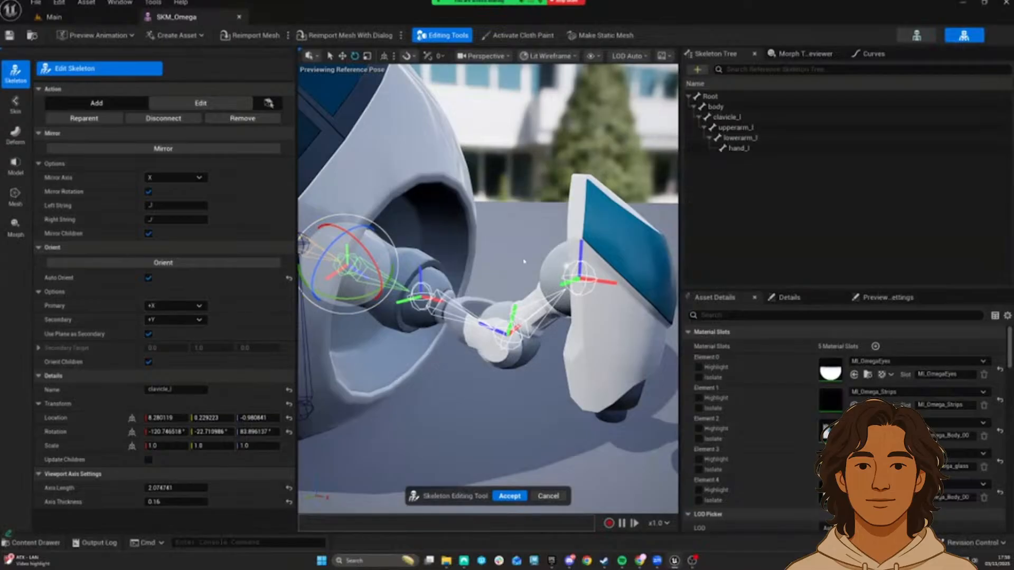
click(147, 333)
click(174, 263)
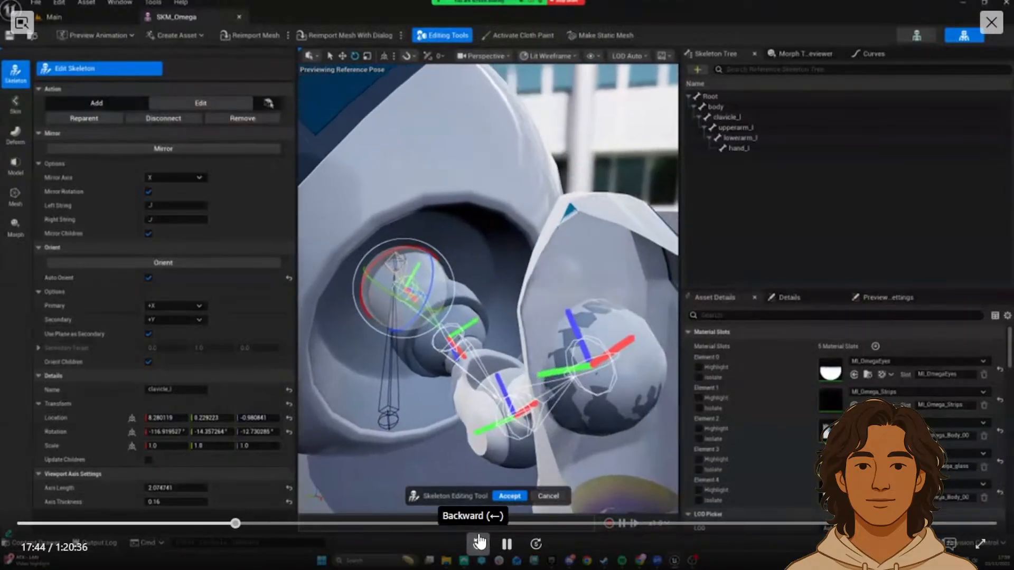
click(479, 541)
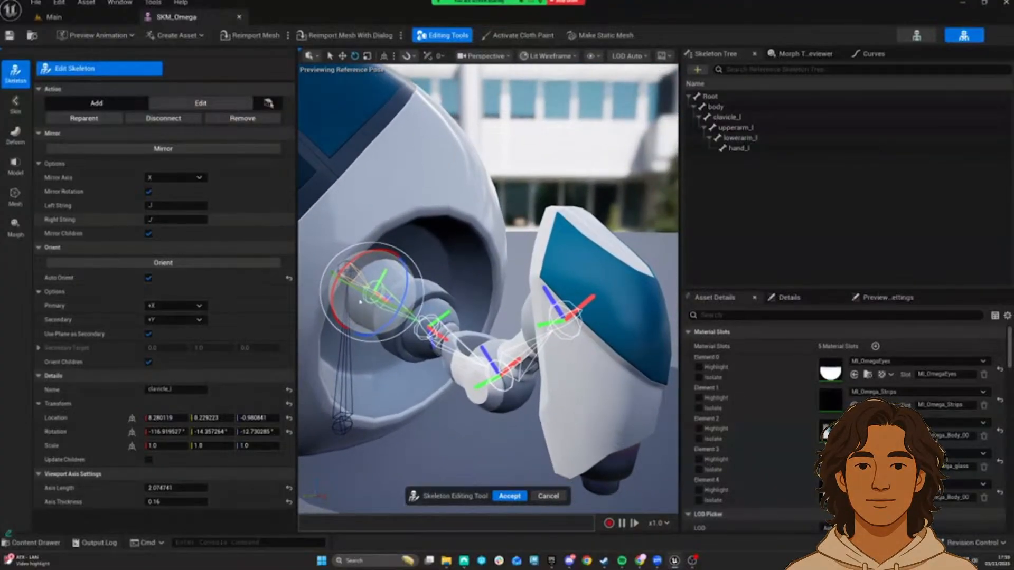
Step: Disable Auto Orient and Use Plane as Secondary, and orient the clavicle_l chain toward the secondary target 0, 1, 0
click(148, 278)
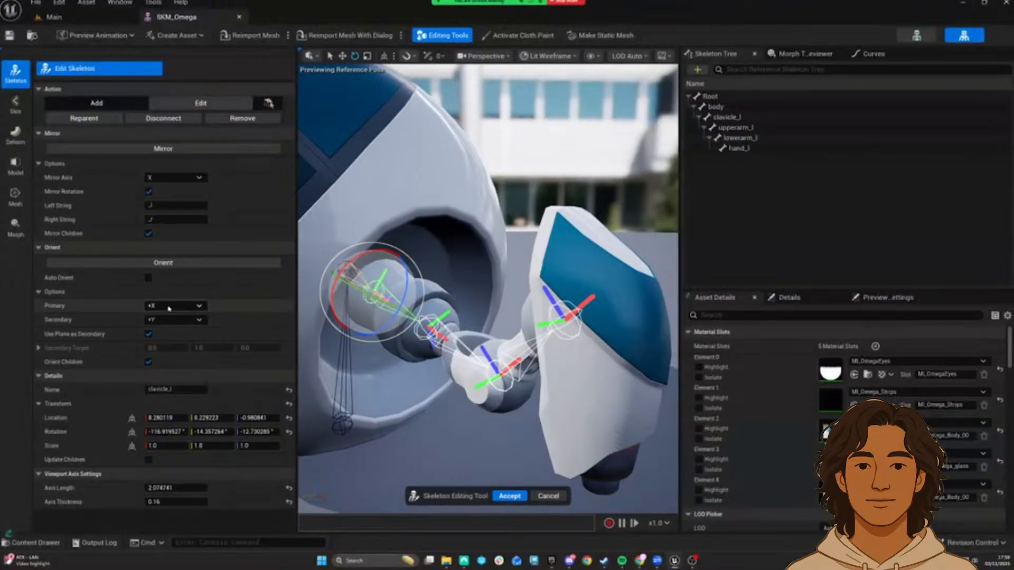
click(149, 334)
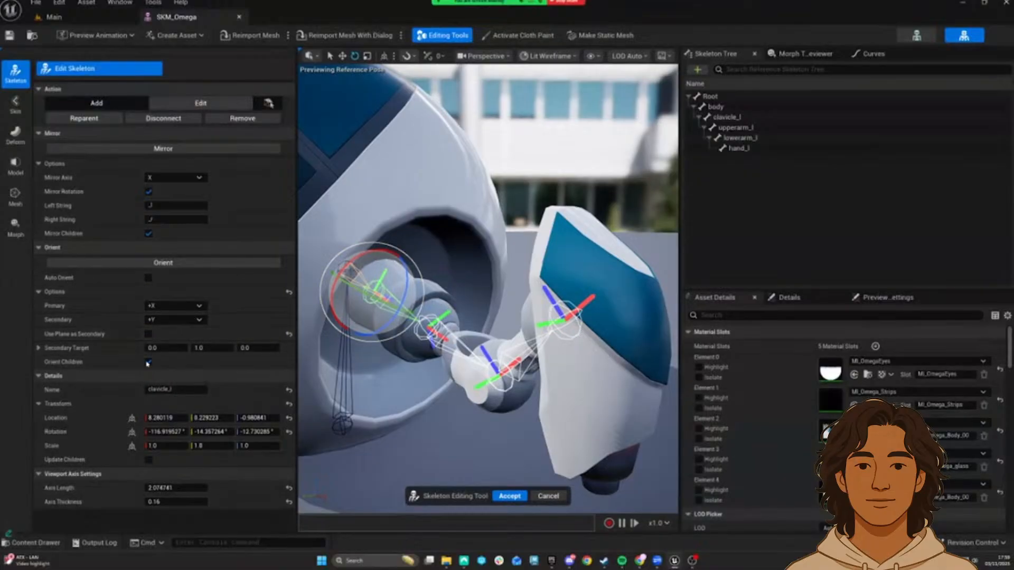
click(161, 262)
drag(486, 285, 518, 209)
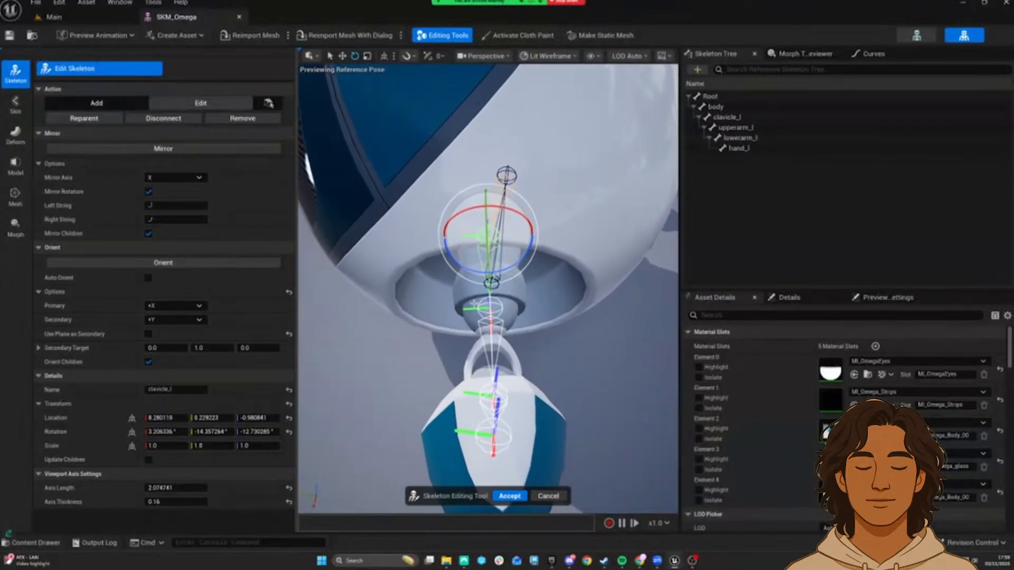
Step: With upperarm_l selected, set the secondary orient axis to -Y and re-enable Use Plane as Secondary
click(491, 309)
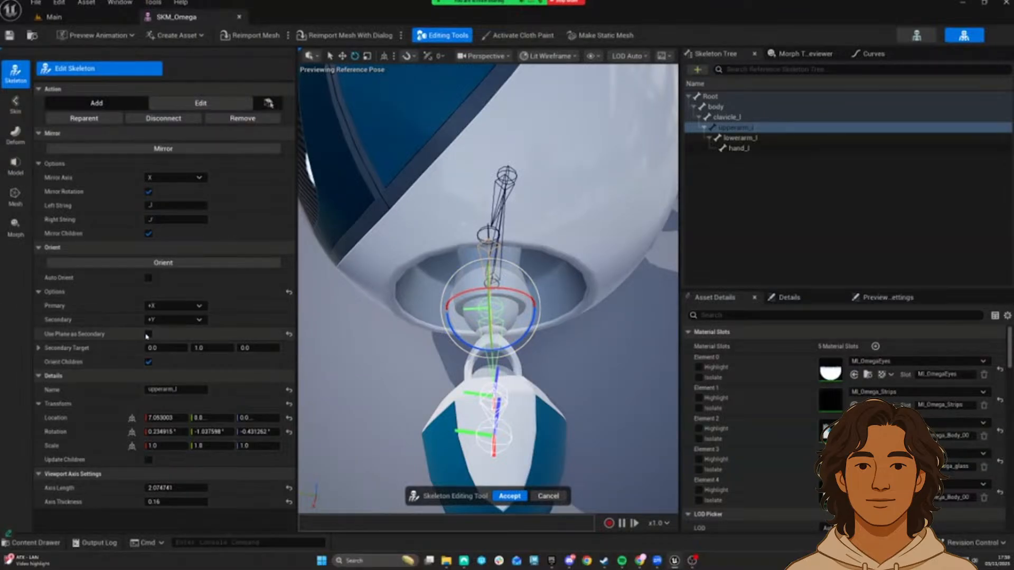
click(174, 319)
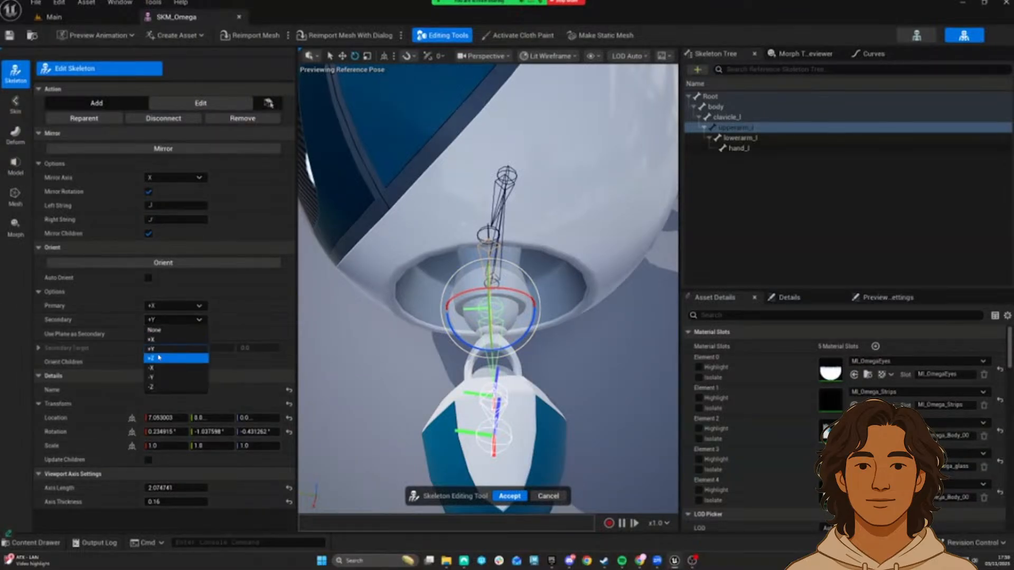
click(170, 377)
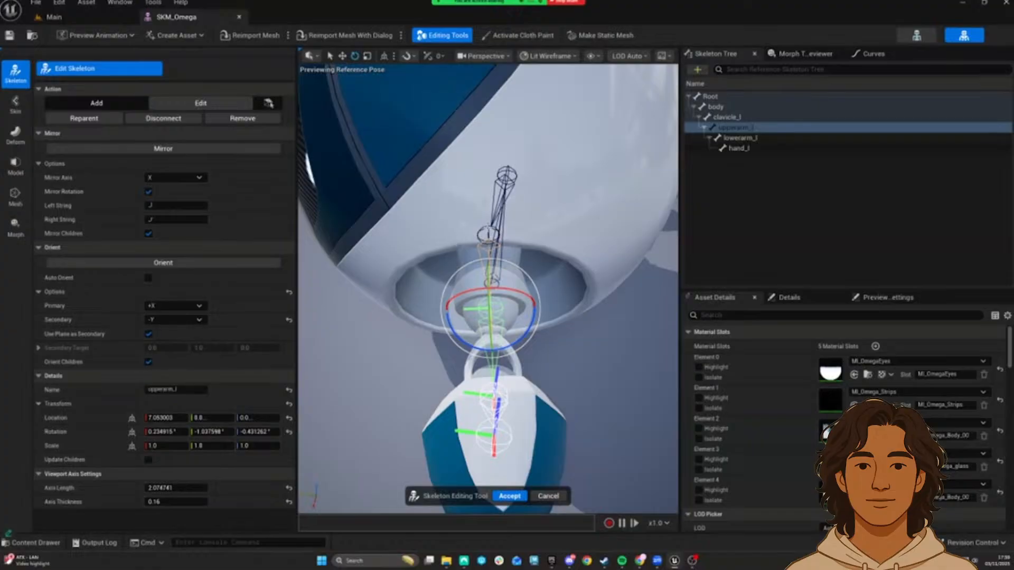
click(485, 231)
right_drag(487, 235, 520, 184)
right_drag(418, 325, 472, 312)
click(441, 343)
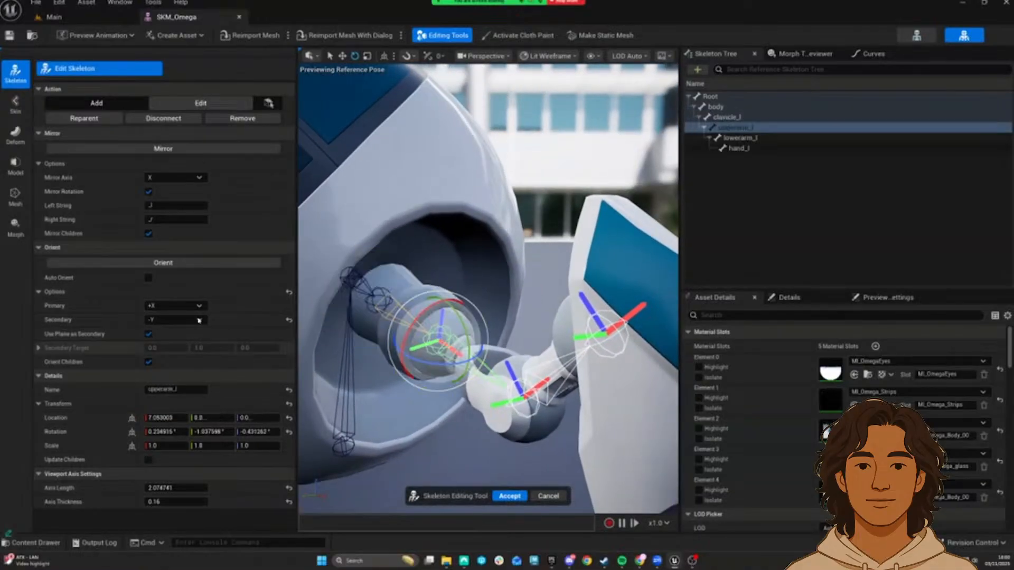
Step: Select lowerarm_l and rotate it about its X axis to about -43.23°, lining its axes up with the arm
right_drag(401, 264, 573, 337)
click(512, 303)
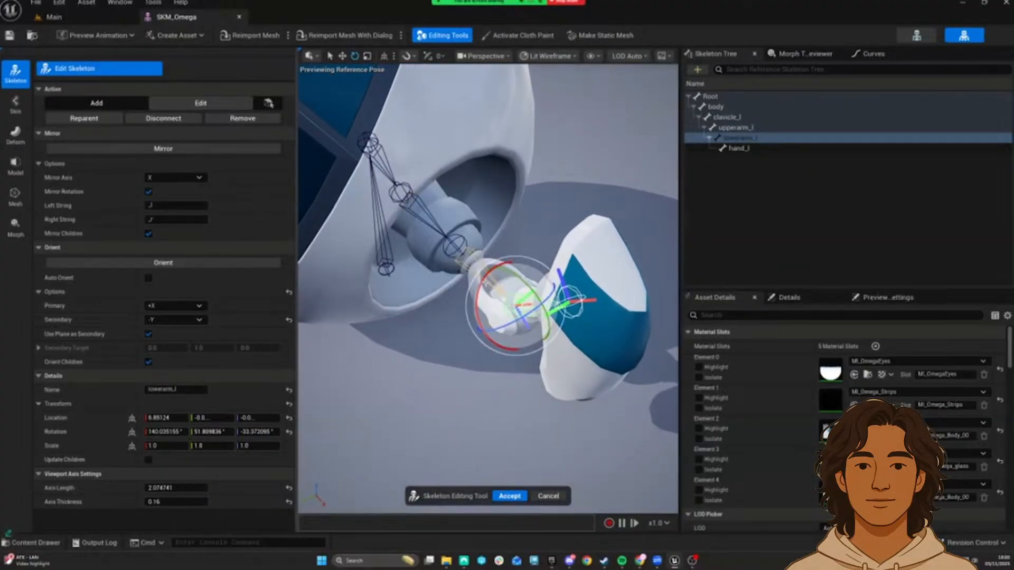
drag(482, 331, 485, 359)
right_drag(513, 312, 446, 320)
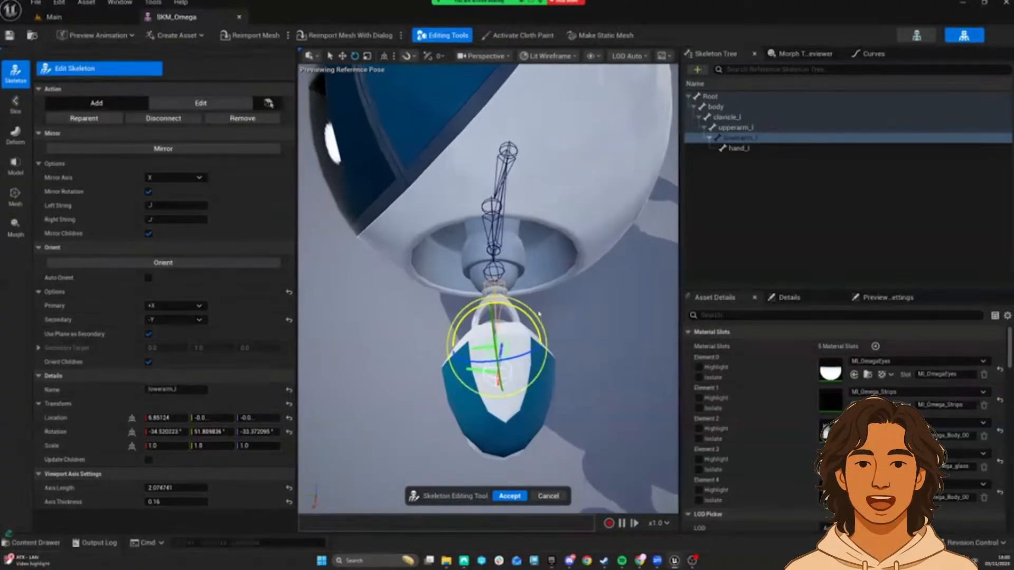
drag(524, 312, 523, 311)
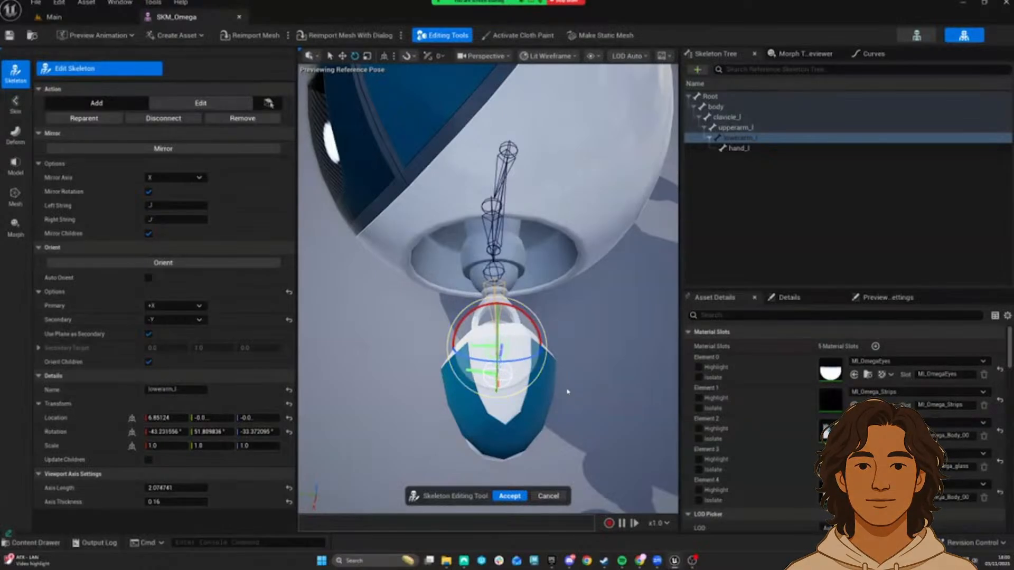
Step: Inspect the rotated lower arm axes from the side and select hand_l to compare its orientation
alt+drag(575, 388, 658, 374)
drag(569, 383, 583, 379)
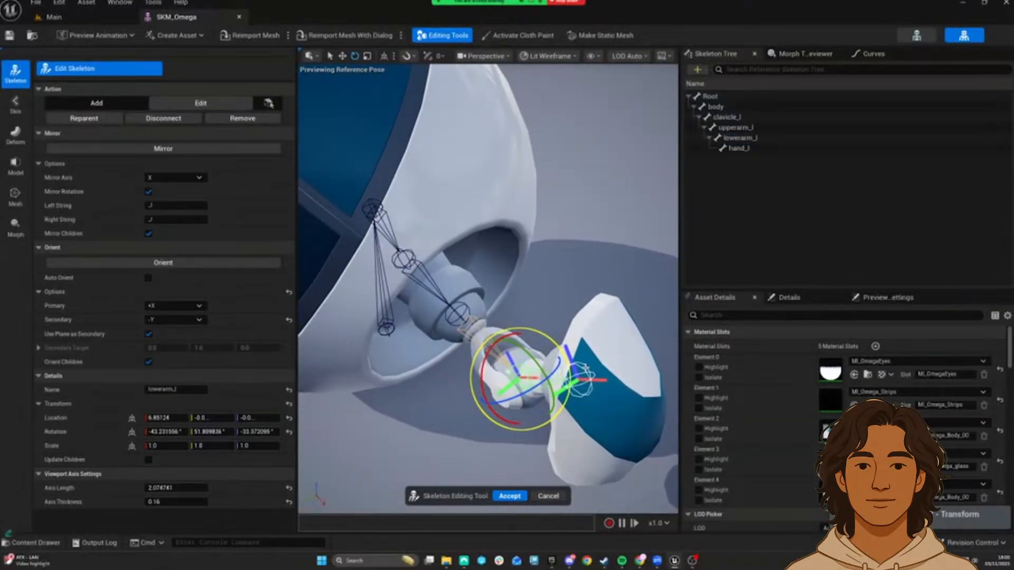
click(580, 378)
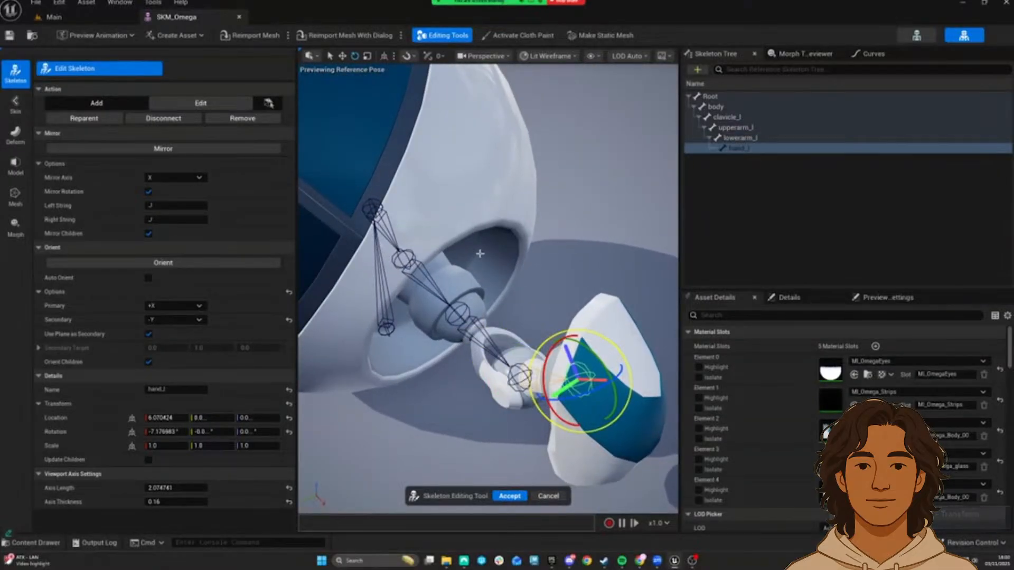
Step: Enlarge the editor interface by setting the Widget Reflector's Application Scale to 1.5
key(ctrl+shift+w)
drag(493, 164, 314, 138)
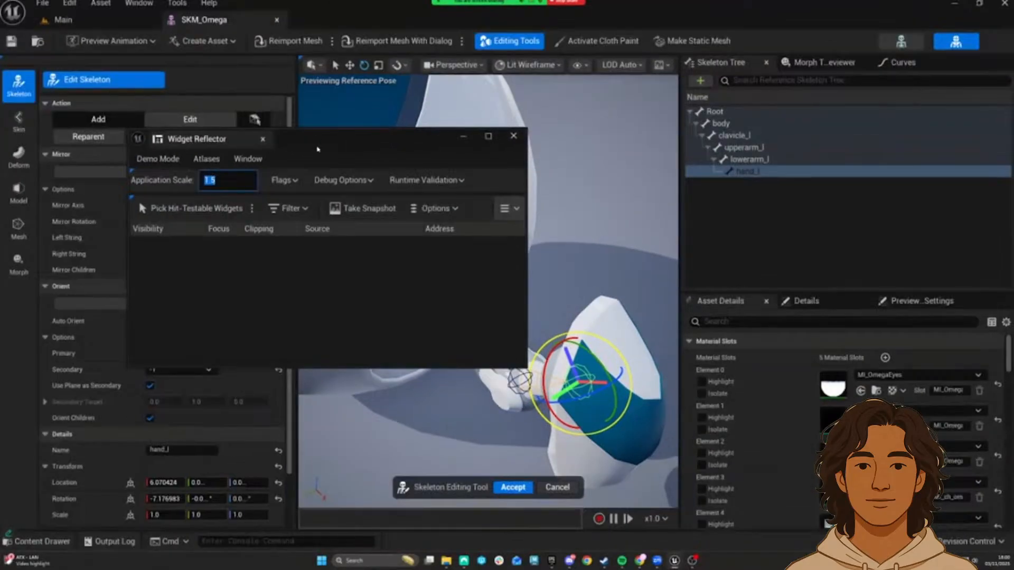
click(515, 134)
Step: Review hand_l's joint settings and accept the skeleton edits
alt+drag(488, 290, 510, 297)
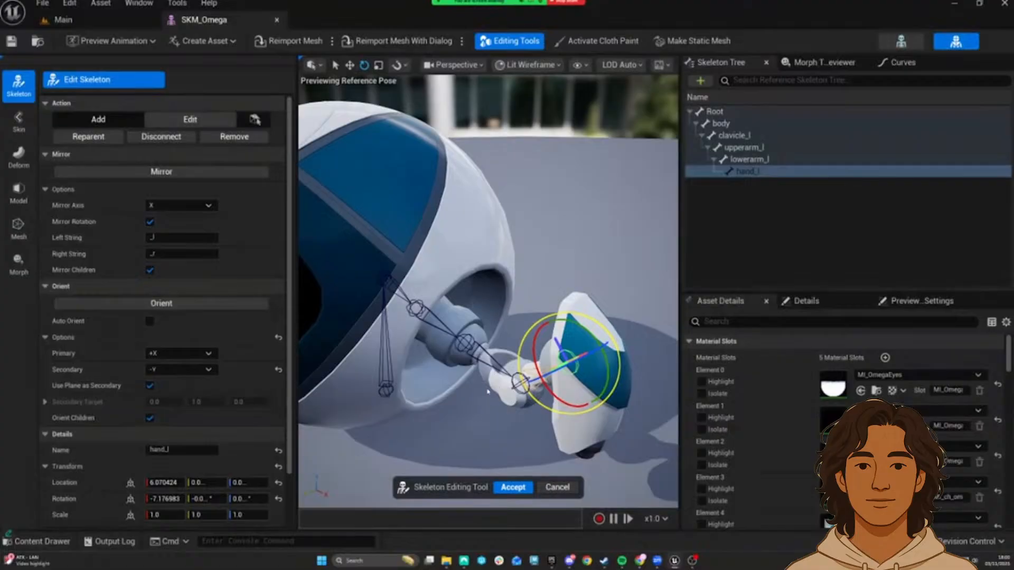
scroll(38, 301, down, 3)
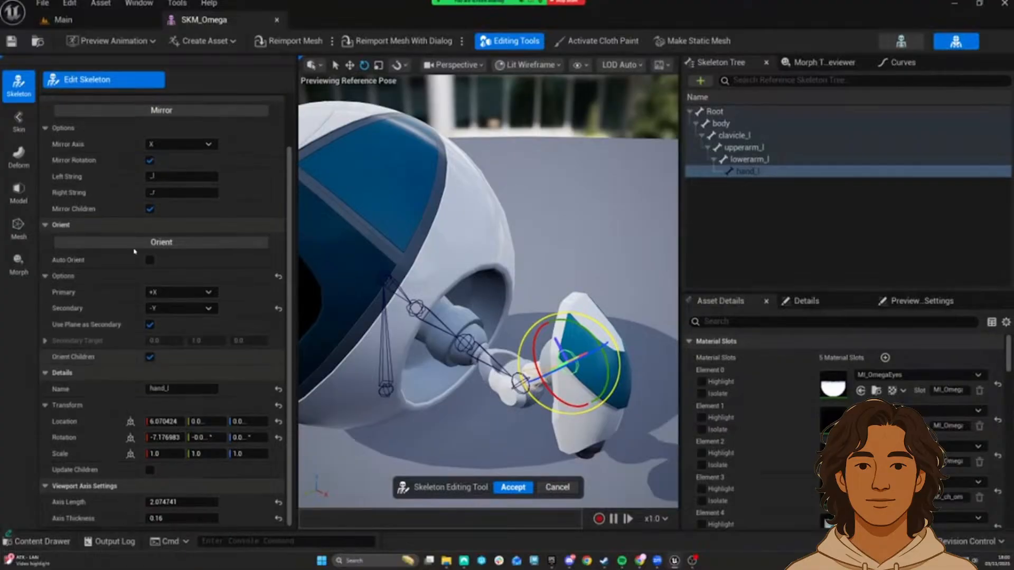
click(512, 487)
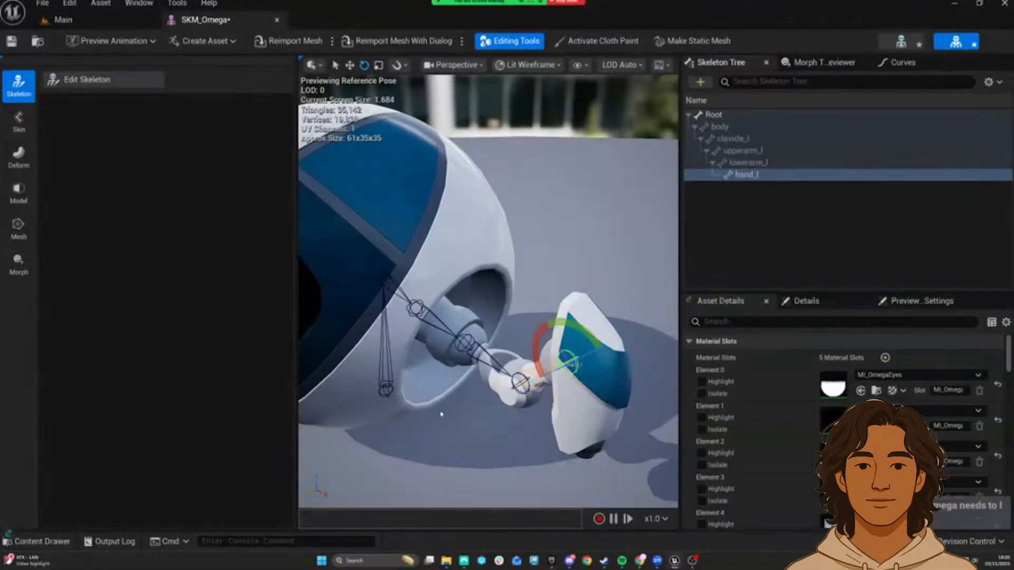
Step: Select clavicle_l, reopen skeleton editing and orient its joint chain with primary axis +X and secondary axis -Y
click(416, 308)
alt+drag(423, 317, 391, 295)
mouse_move(378, 301)
right_down()
mouse_move(391, 301)
mouse_move(378, 301)
right_up()
mouse_move(412, 372)
right_down()
mouse_move(430, 361)
mouse_move(411, 373)
right_up()
key(q)
right_drag(507, 296, 403, 336)
right_drag(437, 383, 336, 424)
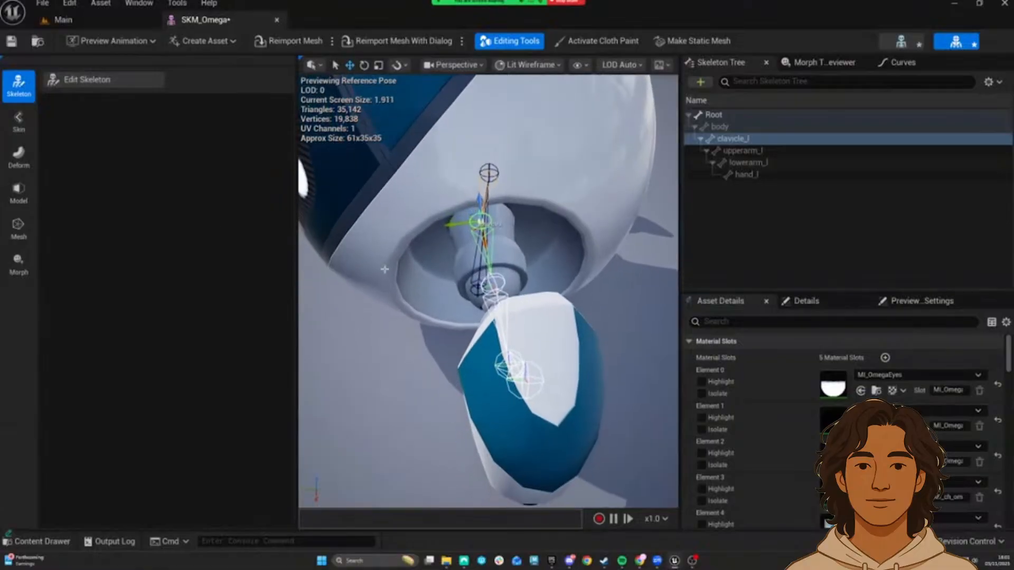
click(112, 79)
click(158, 302)
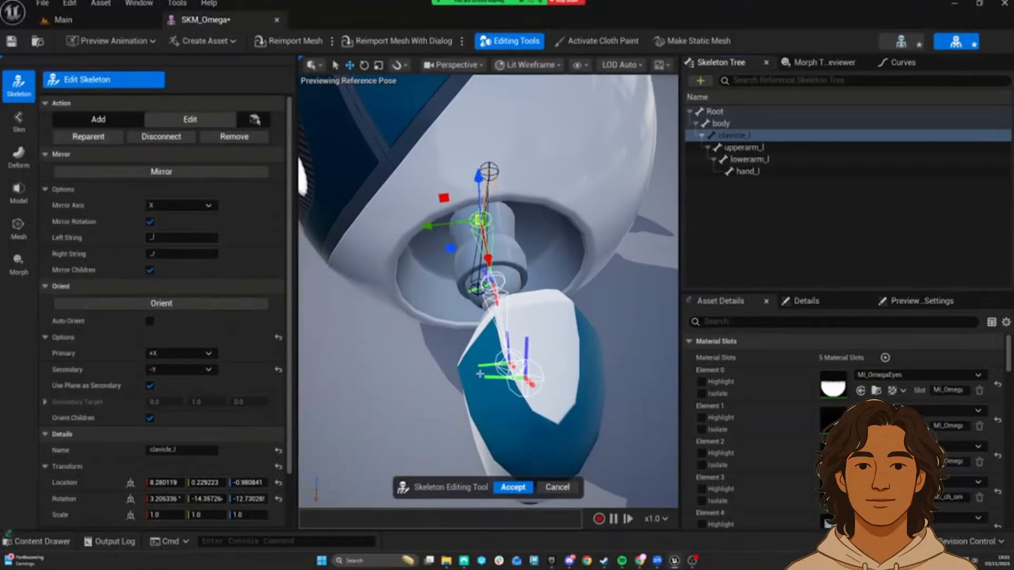
Step: Check the axes of upperarm_l and clavicle_l along the arm and accept the skeleton edits
click(493, 282)
drag(476, 259, 481, 258)
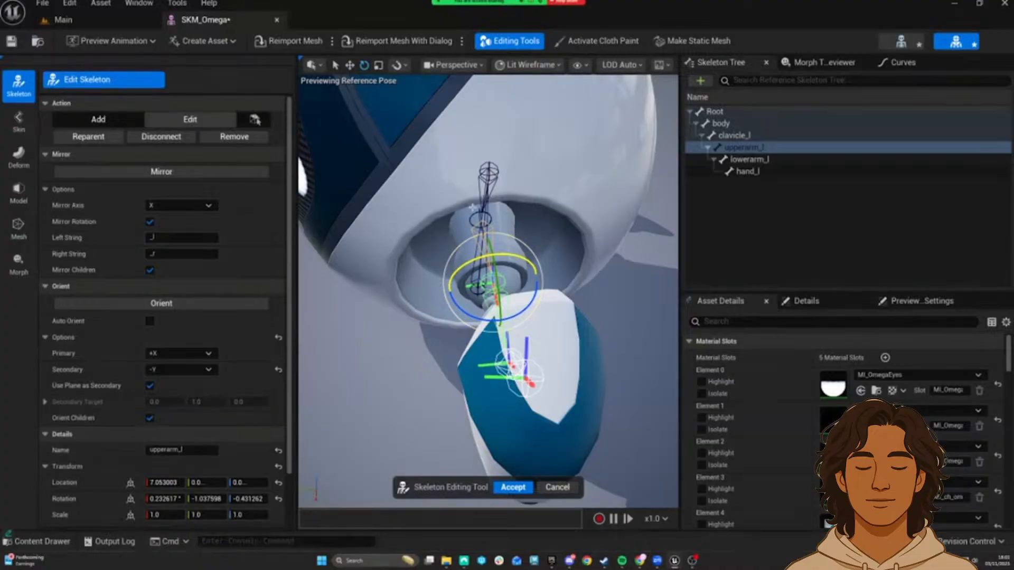
click(479, 218)
alt+drag(484, 496, 597, 478)
key(q)
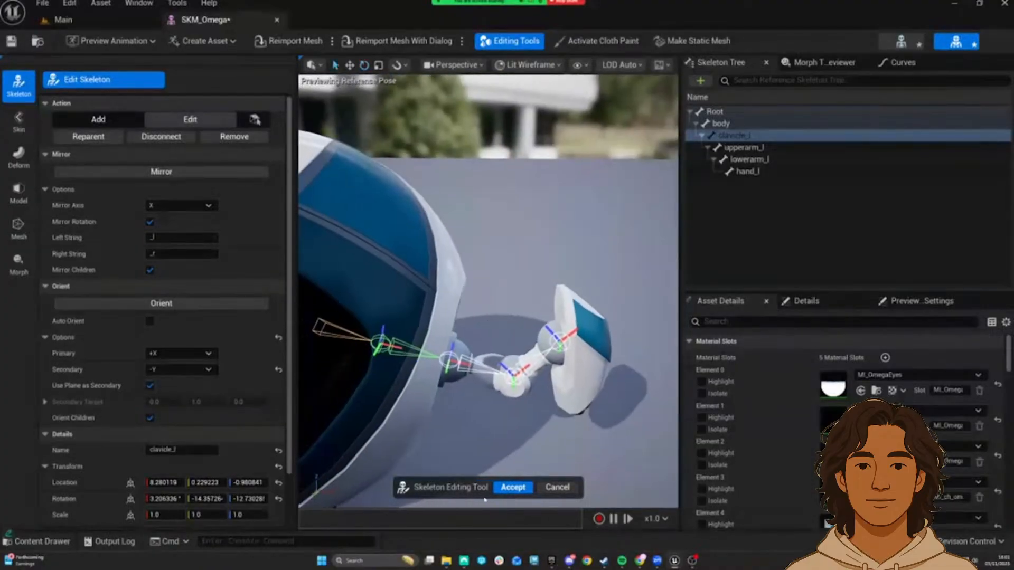
click(510, 487)
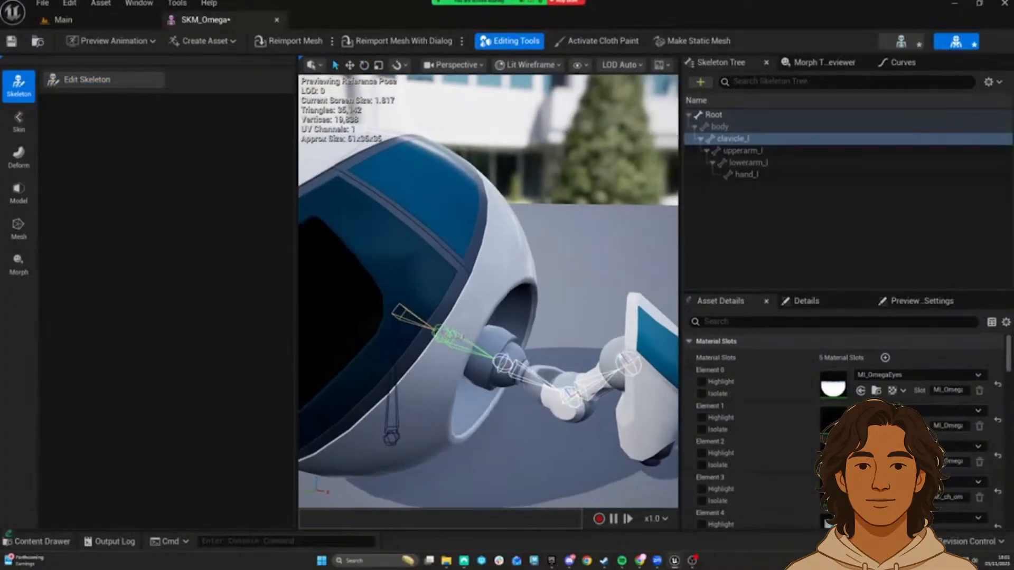
Step: Reopen skeleton editing and mirror clavicle_l with its children and rotations across X, using left string _l and right string _r
click(87, 79)
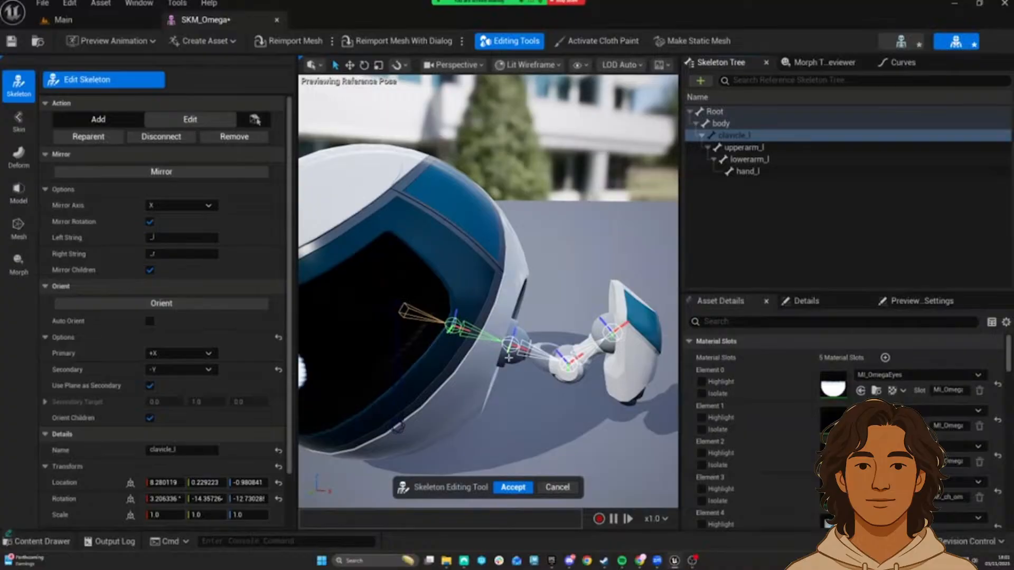
scroll(208, 429, down, 2)
scroll(209, 430, up, 2)
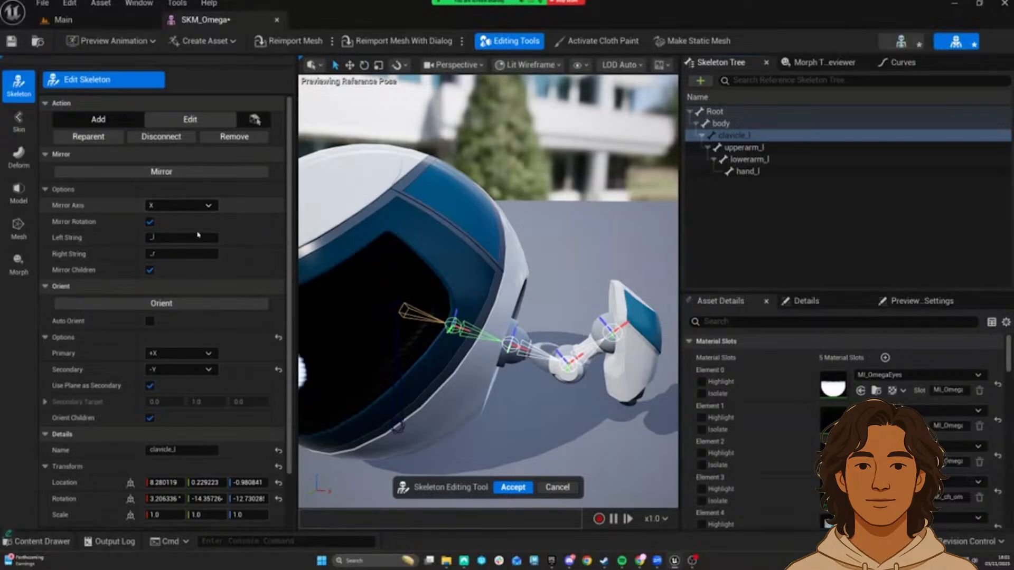
right_drag(441, 249, 578, 245)
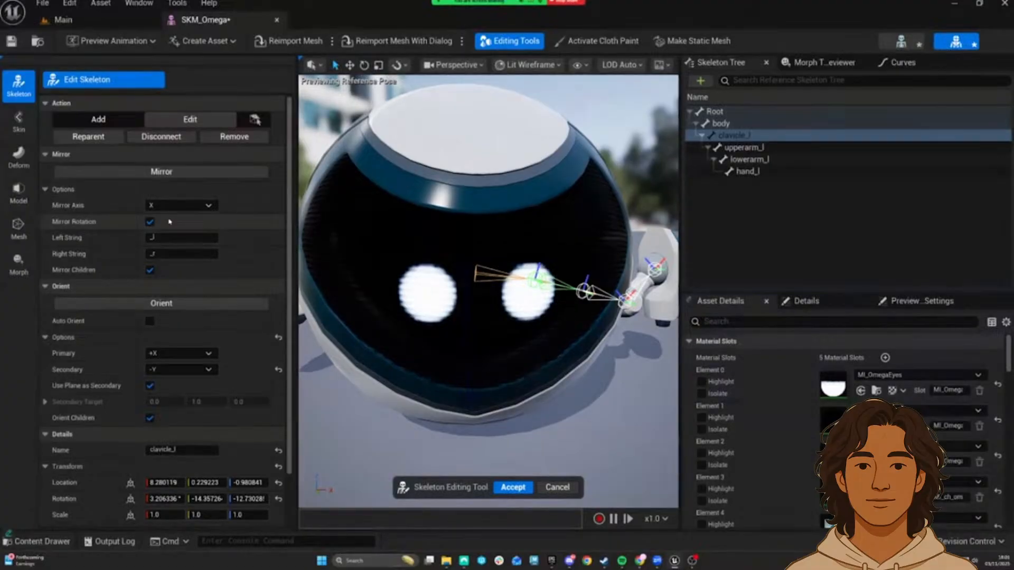
right_drag(469, 275, 528, 274)
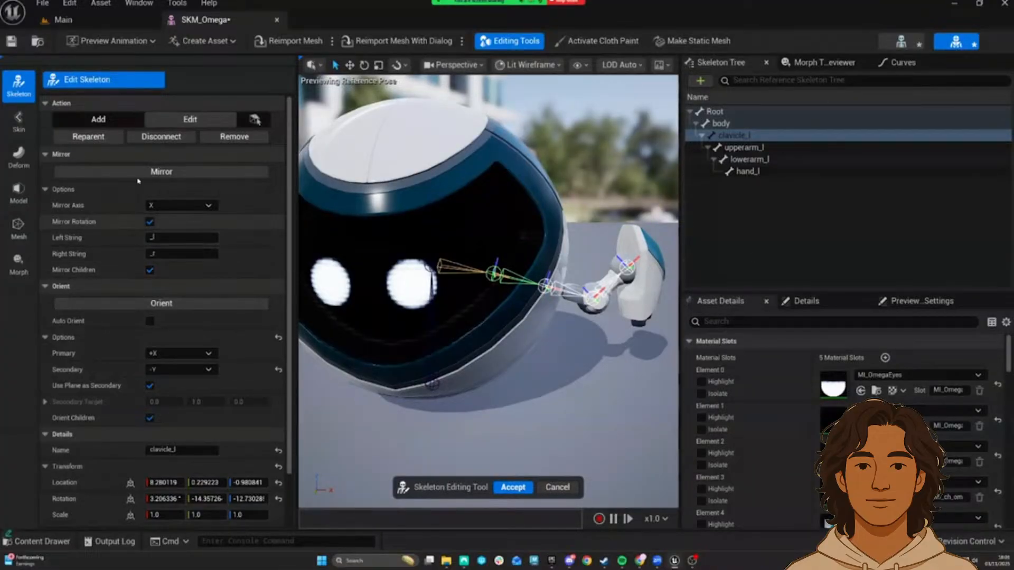
click(165, 237)
click(188, 237)
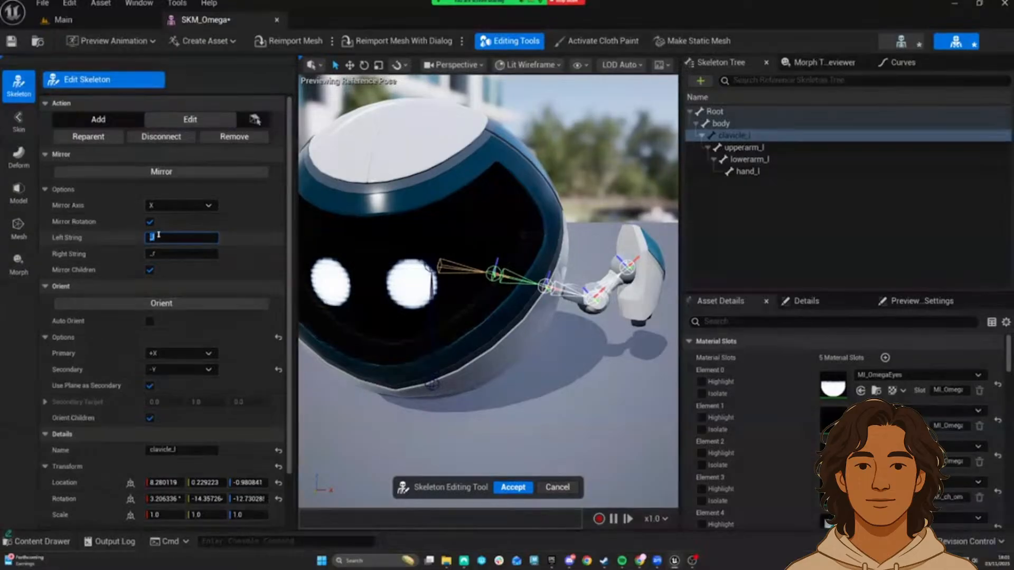
click(168, 254)
click(182, 239)
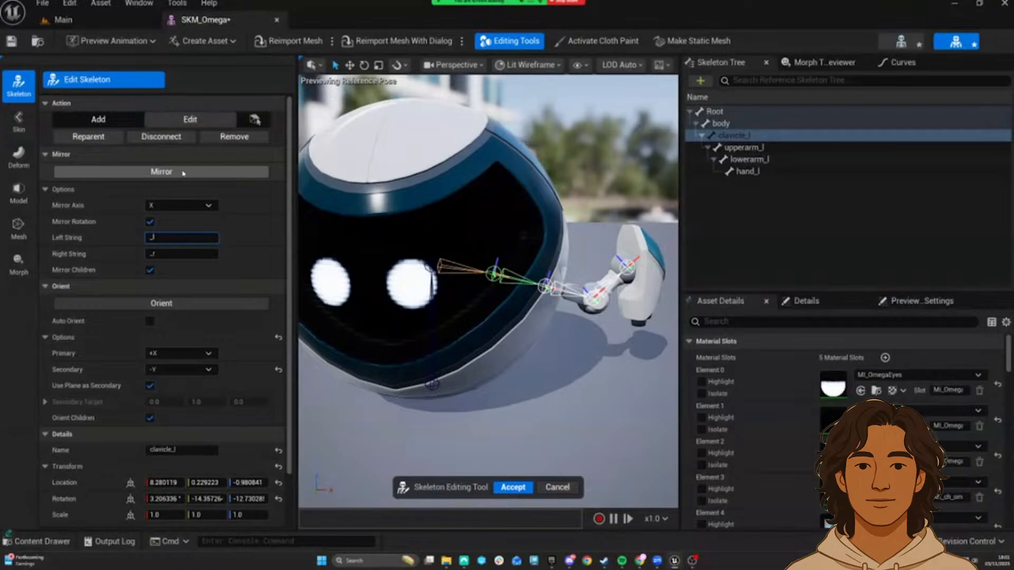
click(184, 172)
Step: Inspect the mirrored upperarm_r, lowerarm_r and hand_r joints on the right arm and accept the skeleton changes
drag(430, 323, 386, 302)
click(387, 302)
right_drag(386, 302, 412, 303)
click(743, 195)
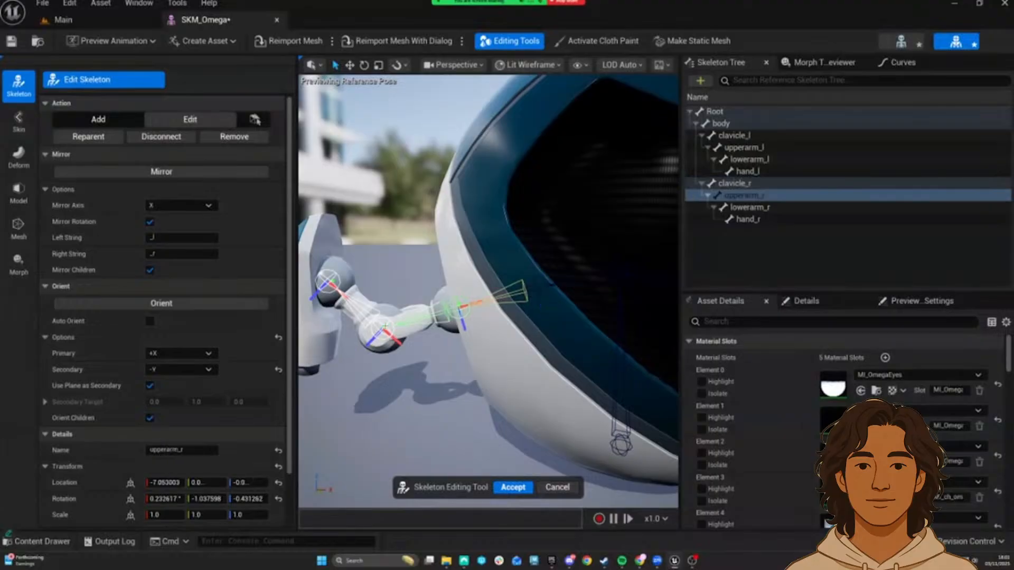
click(749, 207)
click(747, 219)
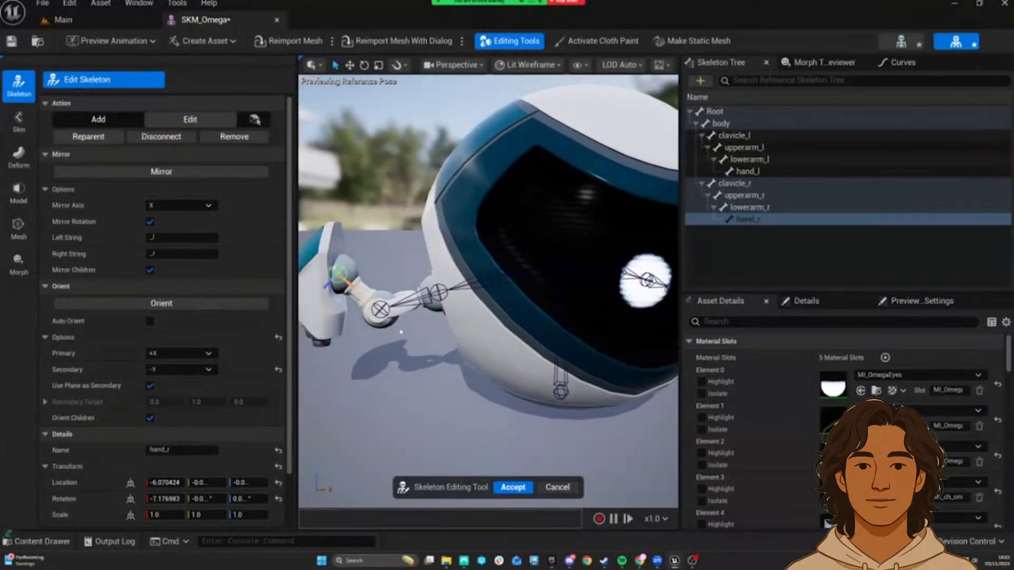
right_drag(527, 300, 538, 293)
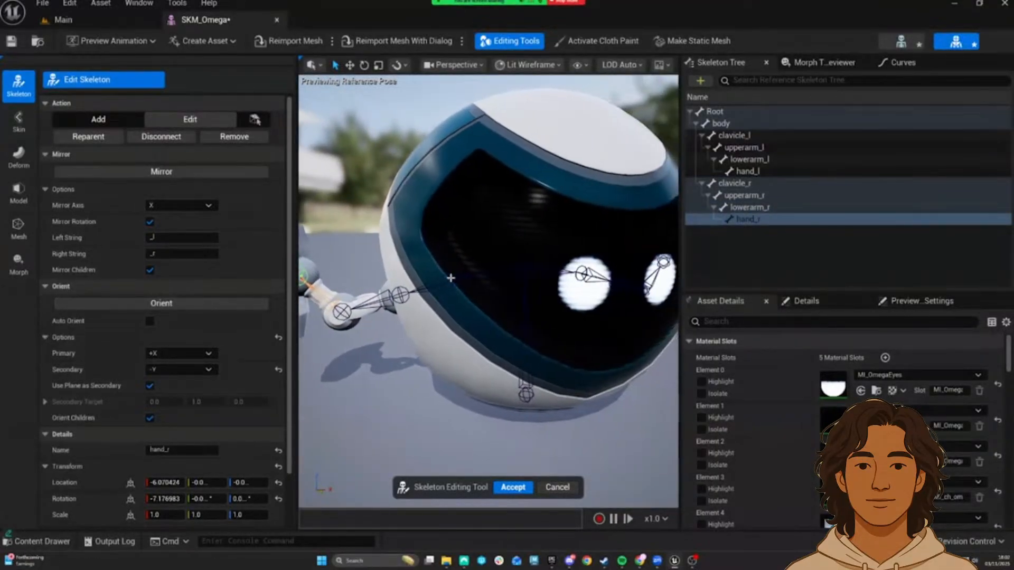
click(459, 278)
right_drag(550, 246, 528, 380)
key(Return)
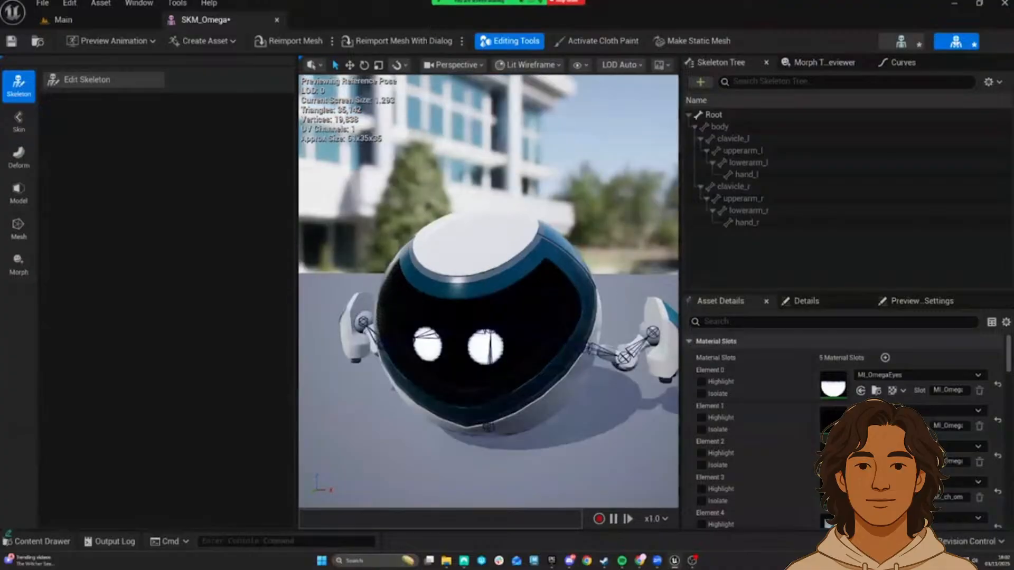
Step: Select the body bone and start the Bind Skin tool on the mesh
click(719, 127)
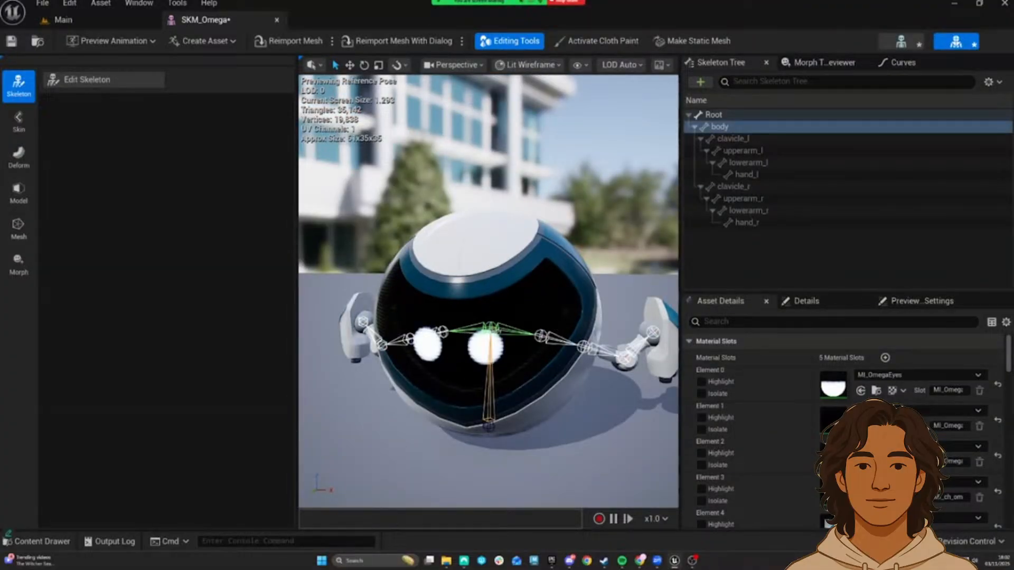
click(492, 298)
click(408, 434)
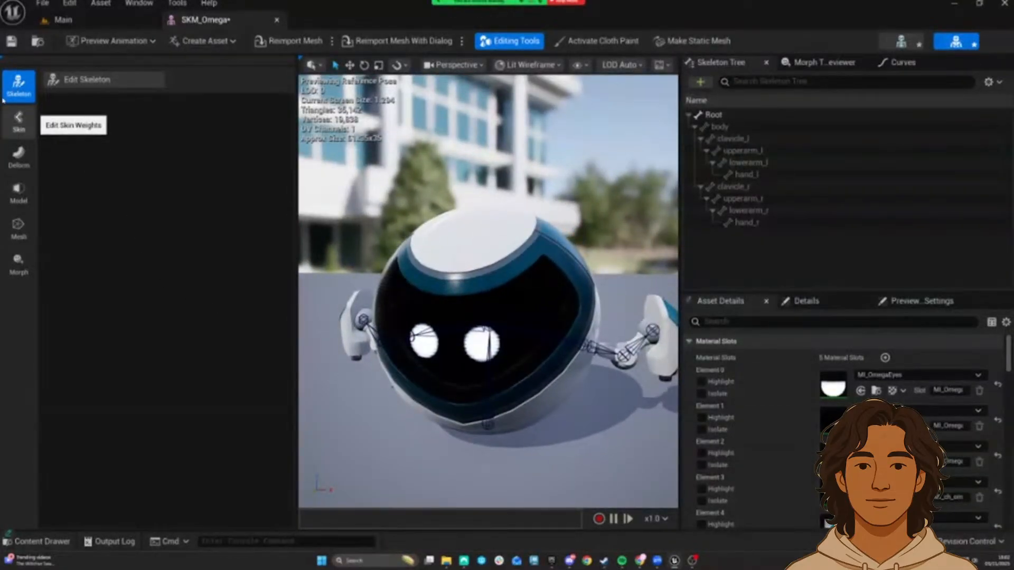
click(18, 118)
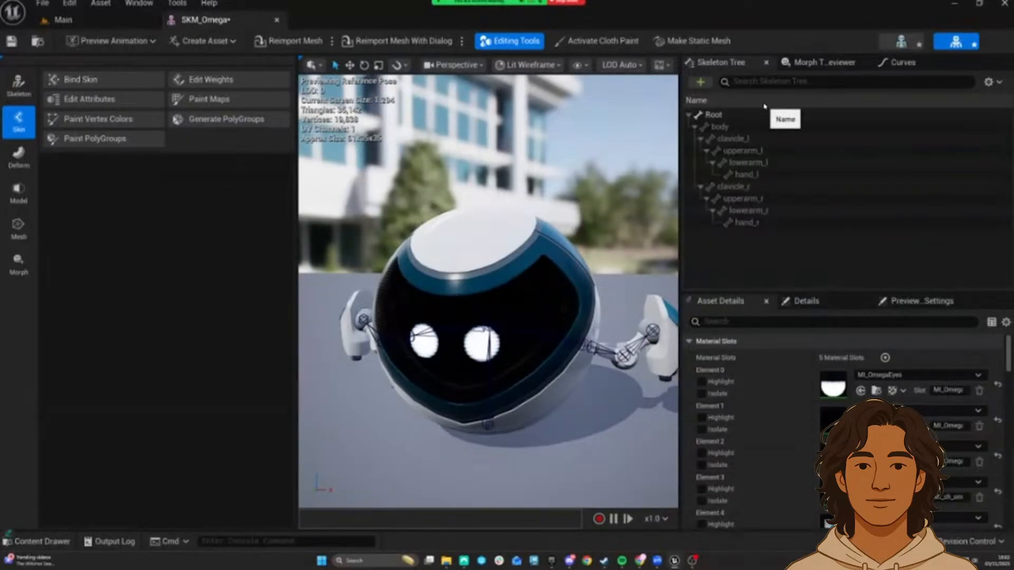
click(735, 115)
click(730, 128)
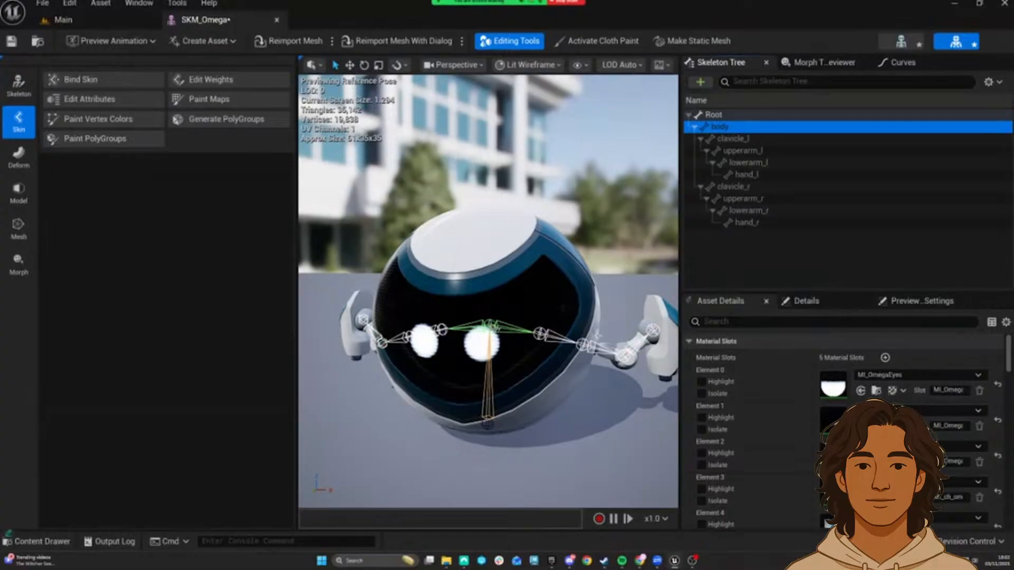
click(88, 79)
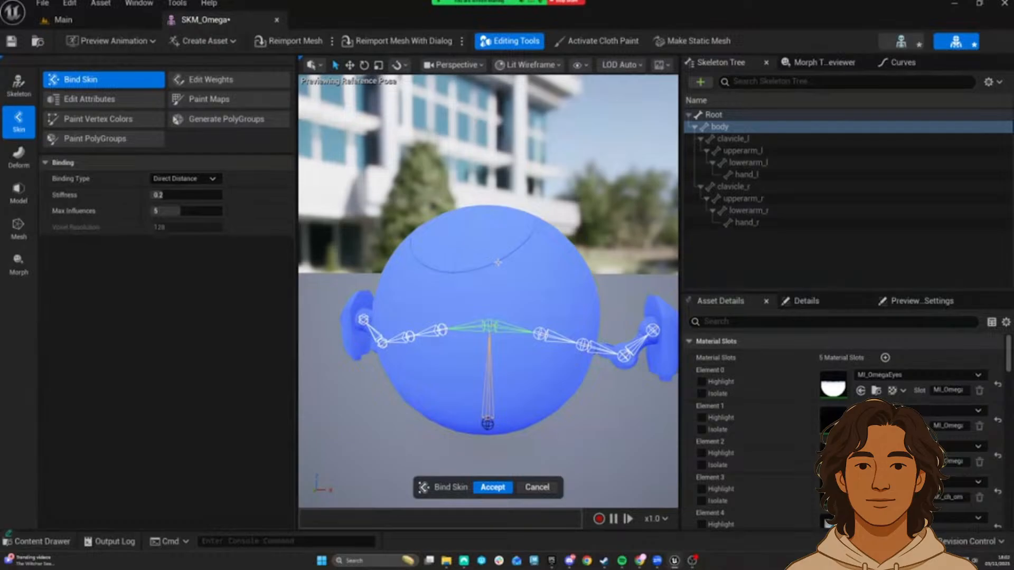
mouse_move(489, 291)
right_down()
mouse_move(499, 302)
mouse_move(491, 308)
right_up()
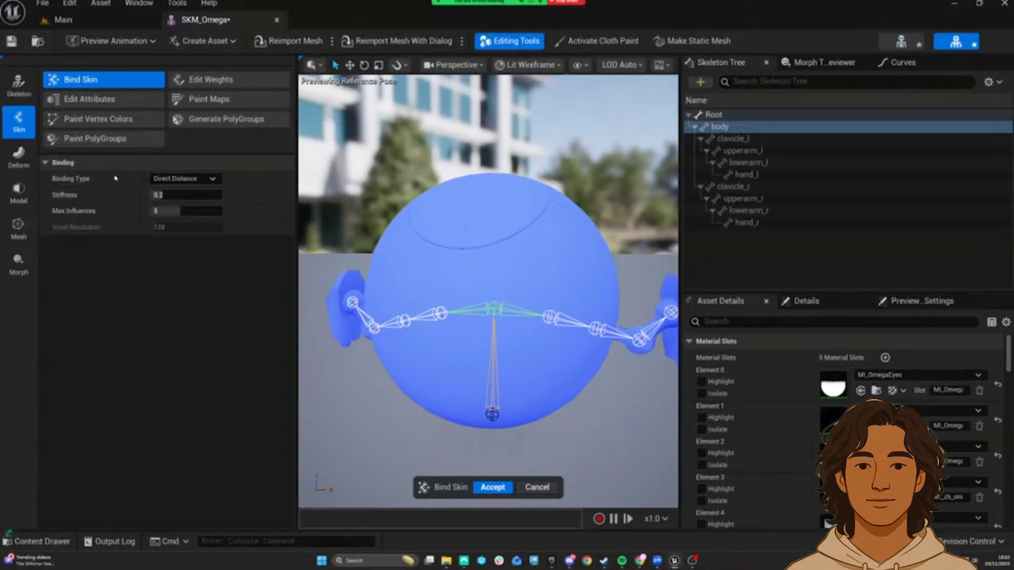
Step: Bind the mesh to all bones from Root to hand_r with Direct Distance, stiffness 0.2 and 5 max influences
click(178, 178)
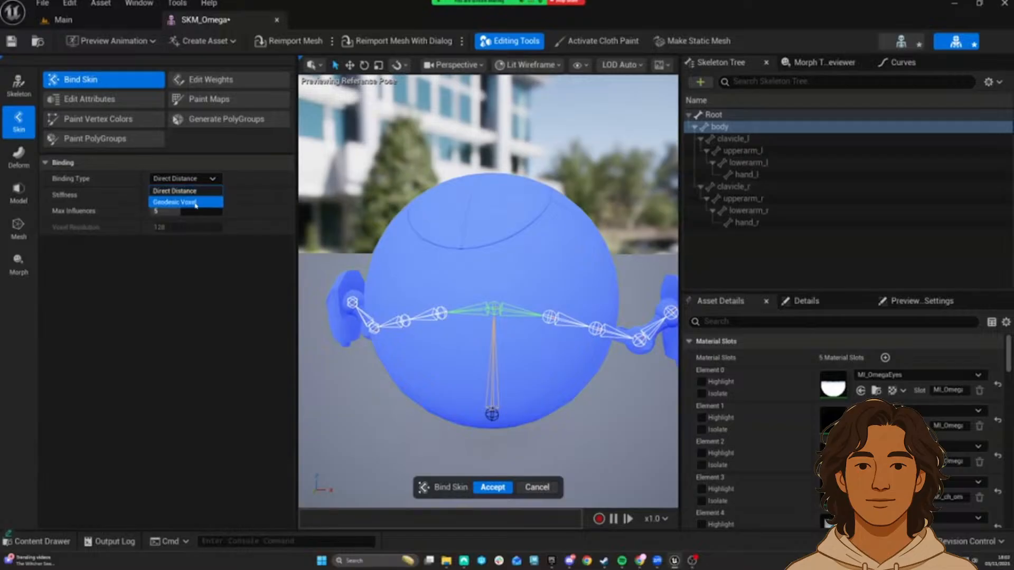
click(234, 179)
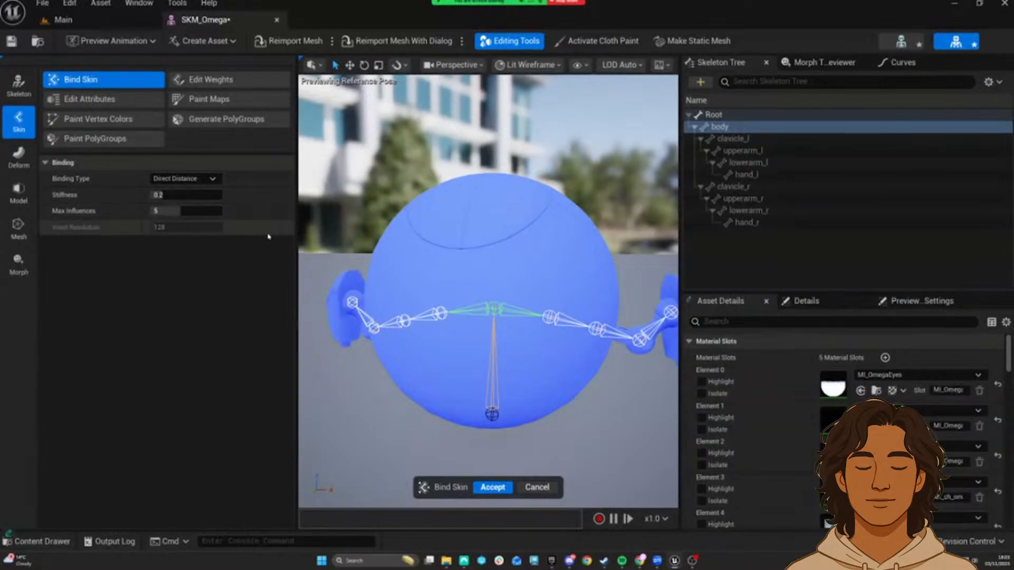
right_drag(504, 341, 535, 345)
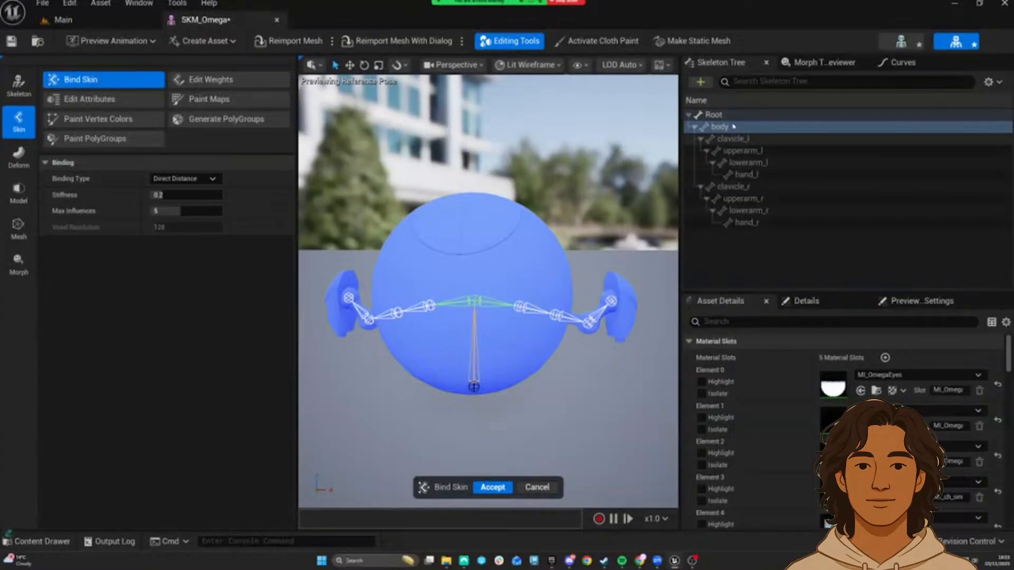
click(712, 115)
shift+click(746, 222)
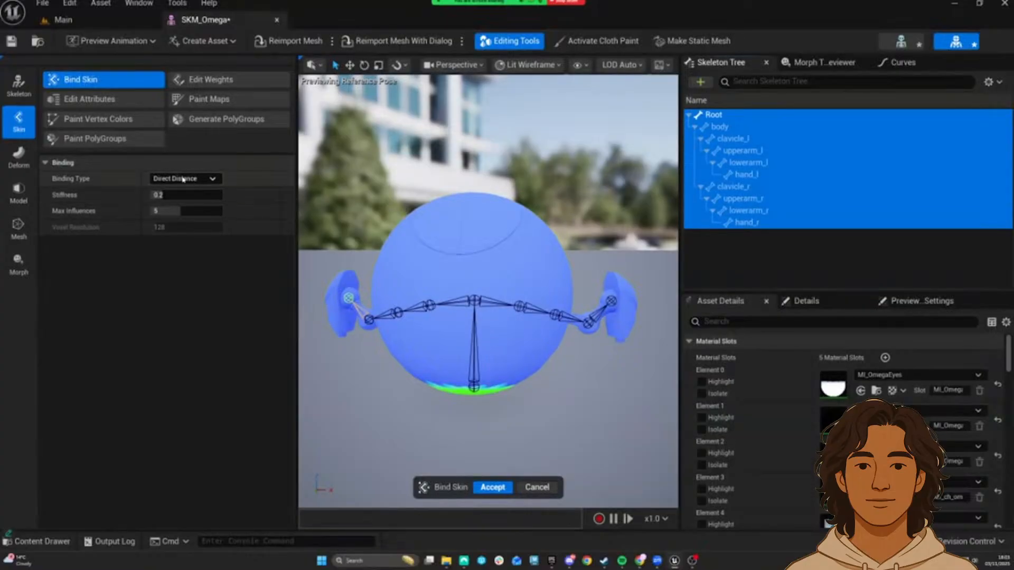
click(492, 487)
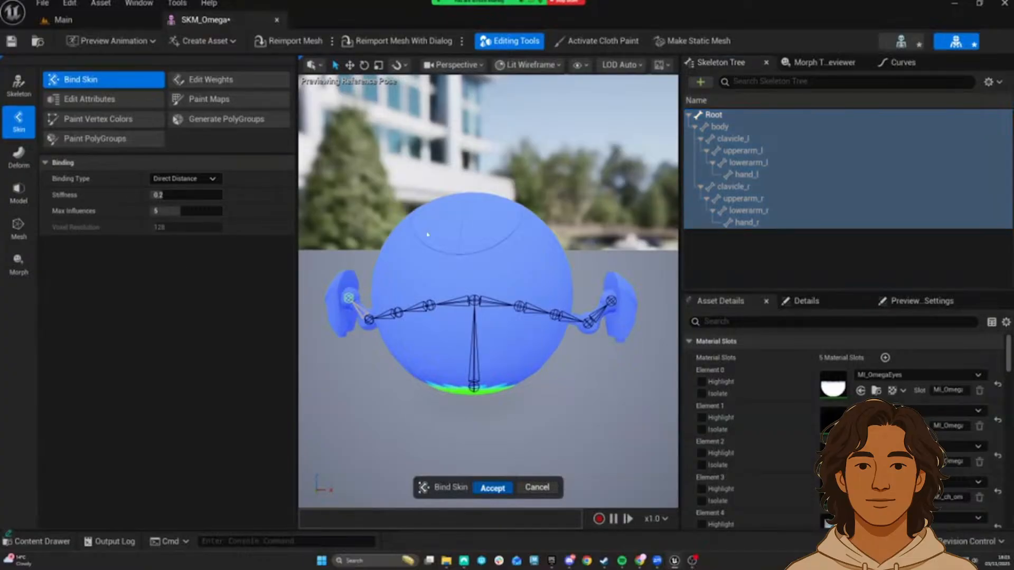
Step: Rotate clavicle_l downward to test how the mesh deforms, undo the rotation and clear the bone selection
click(537, 306)
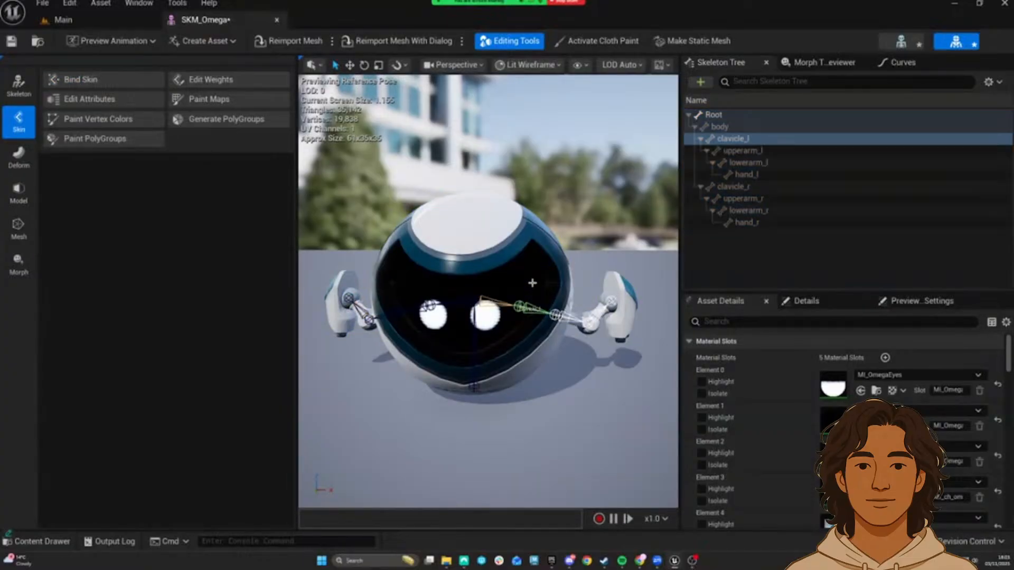
key(e)
drag(546, 288, 561, 314)
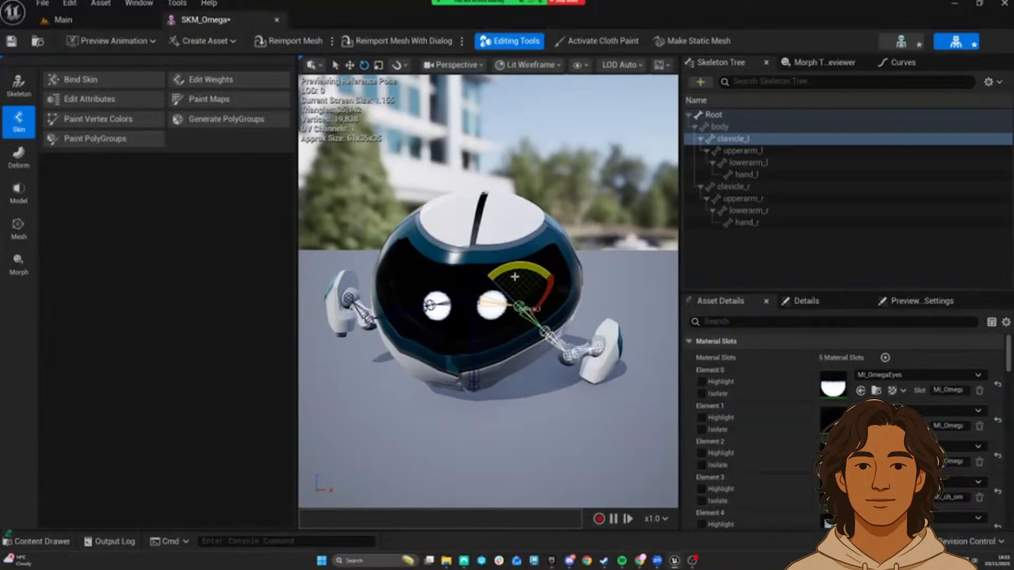
key(ctrl+z)
click(543, 382)
right_drag(544, 383, 496, 379)
key(w)
key(a)
right_drag(464, 293, 497, 294)
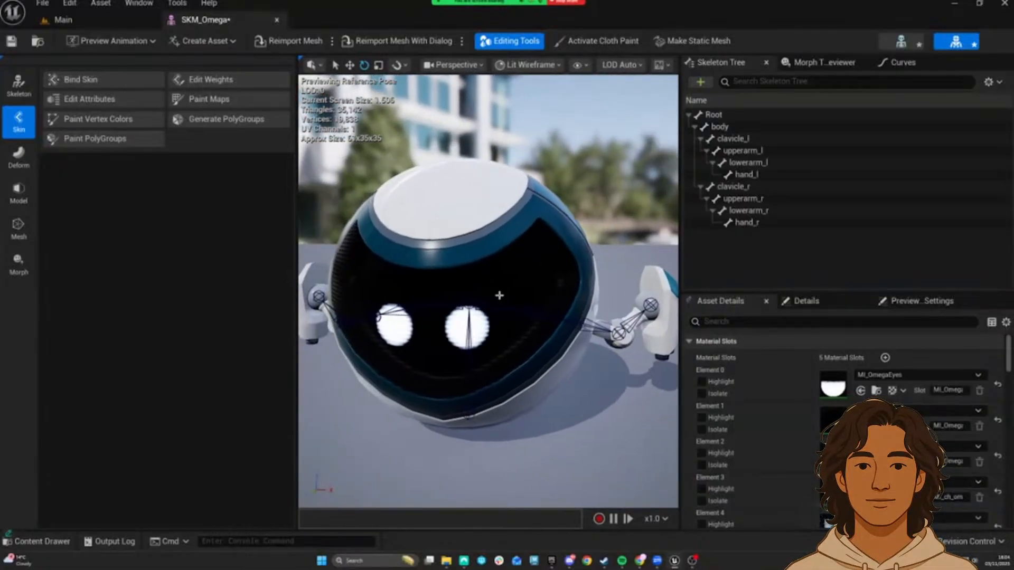
Step: Start the Edit Weights tool on the mesh and review its Mesh-mode weight editing and display options
click(211, 80)
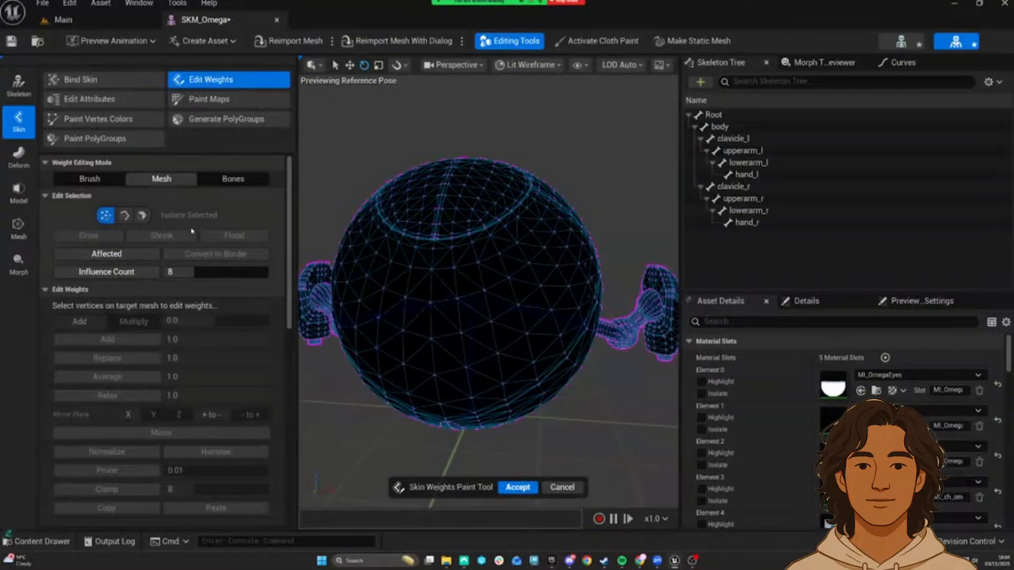
scroll(284, 375, down, 10)
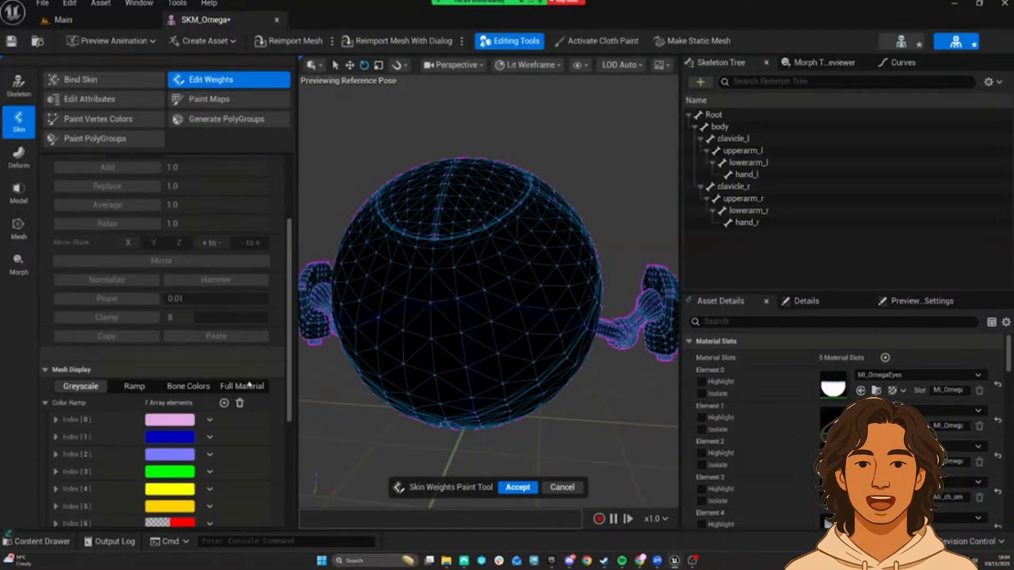
scroll(284, 374, up, 10)
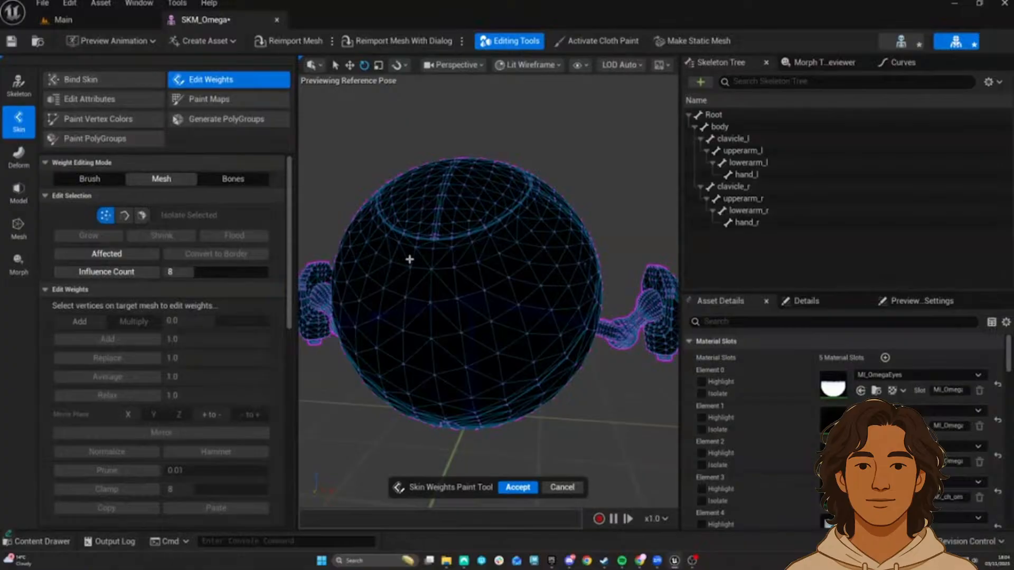
click(434, 232)
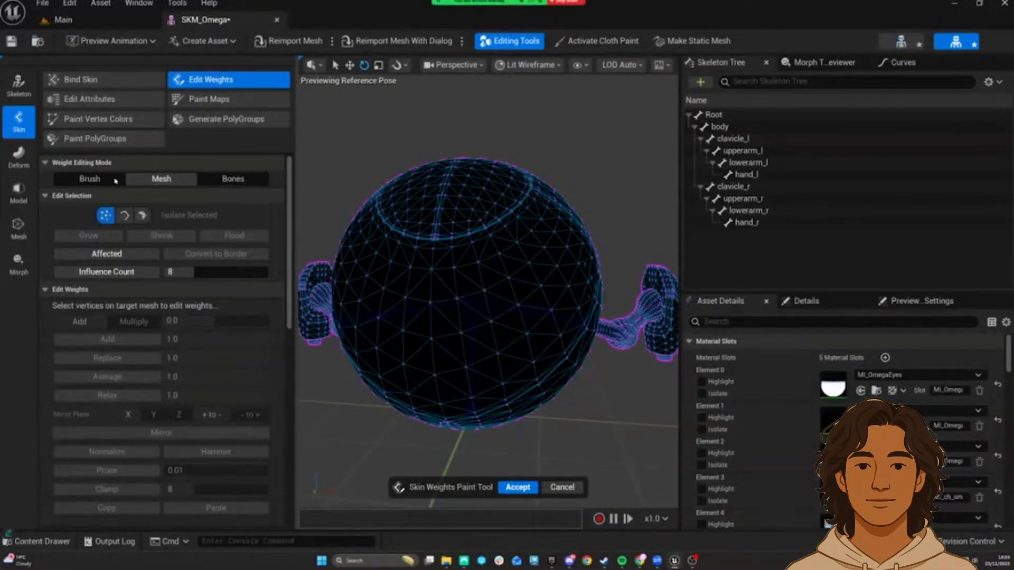
click(84, 177)
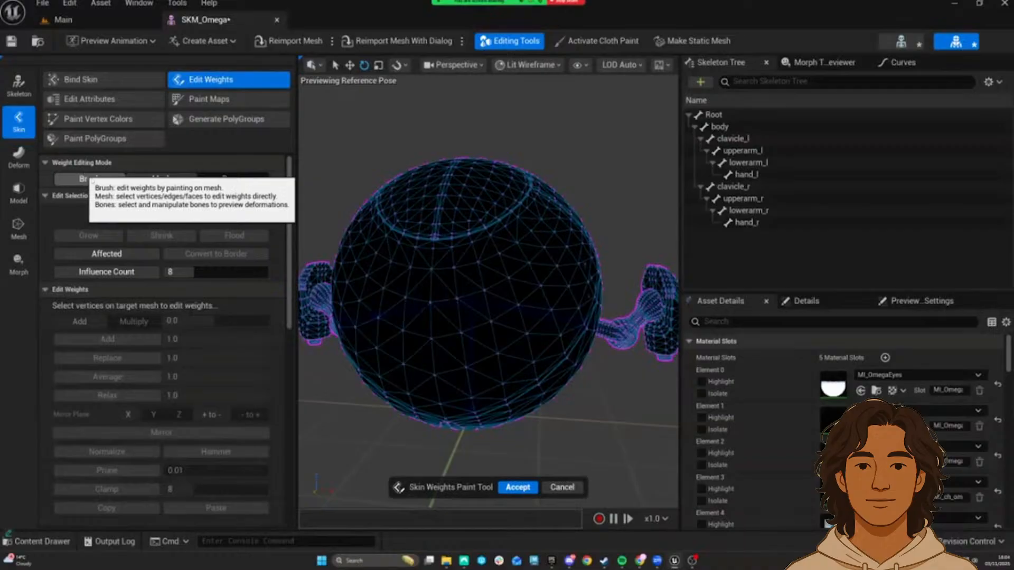
click(161, 179)
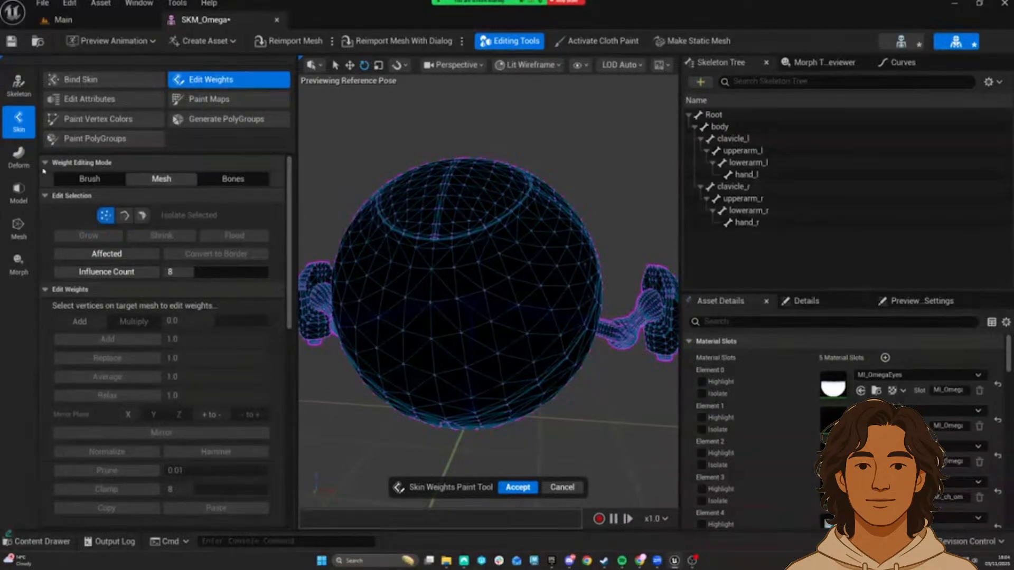
Step: Switch weight editing to Brush mode and add body-bone weight over the upper front of the sphere with Volume falloff
click(90, 179)
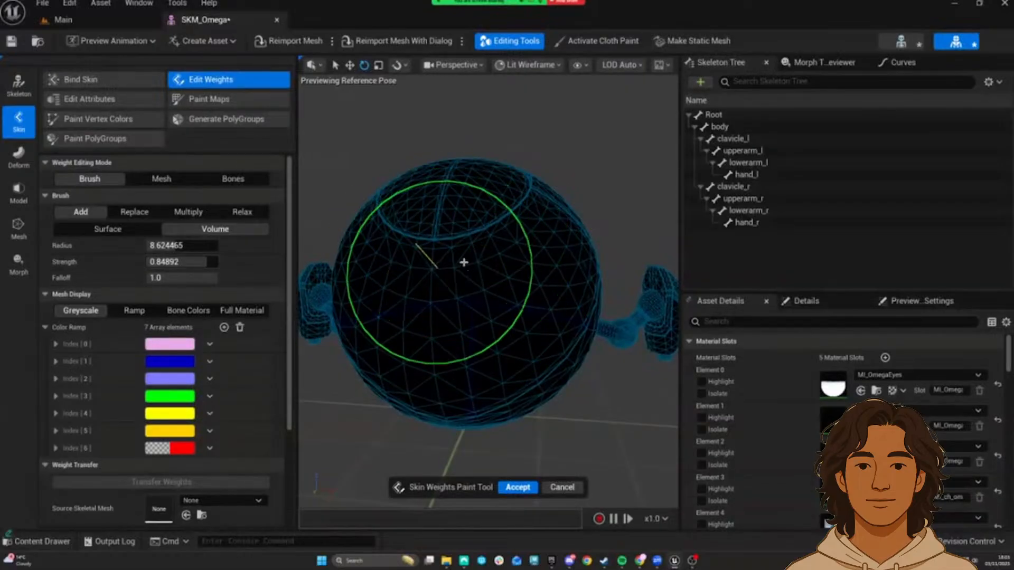
click(719, 127)
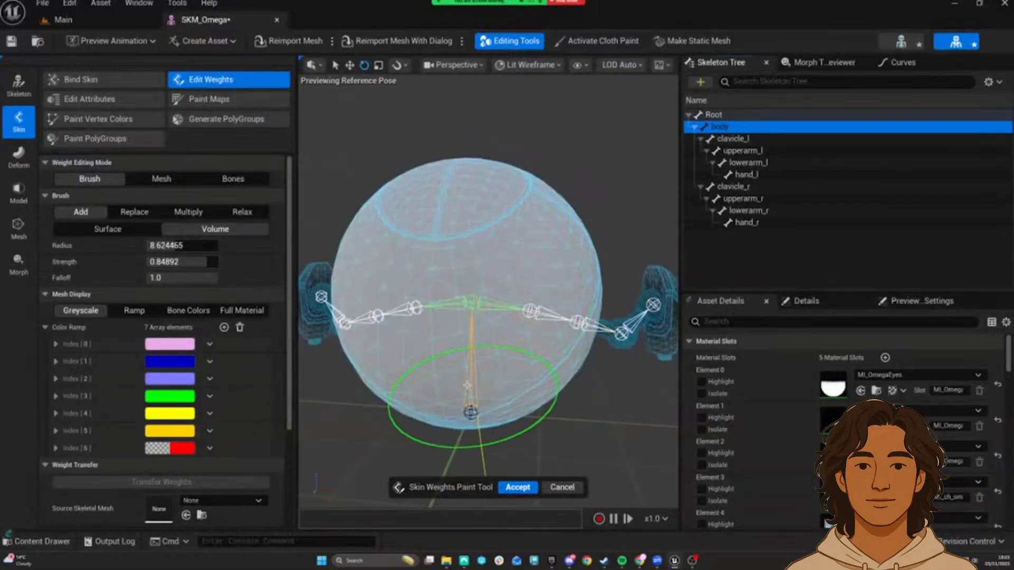
mouse_move(430, 209)
mouse_down()
mouse_move(417, 203)
mouse_move(506, 215)
mouse_move(473, 188)
mouse_move(448, 185)
mouse_up()
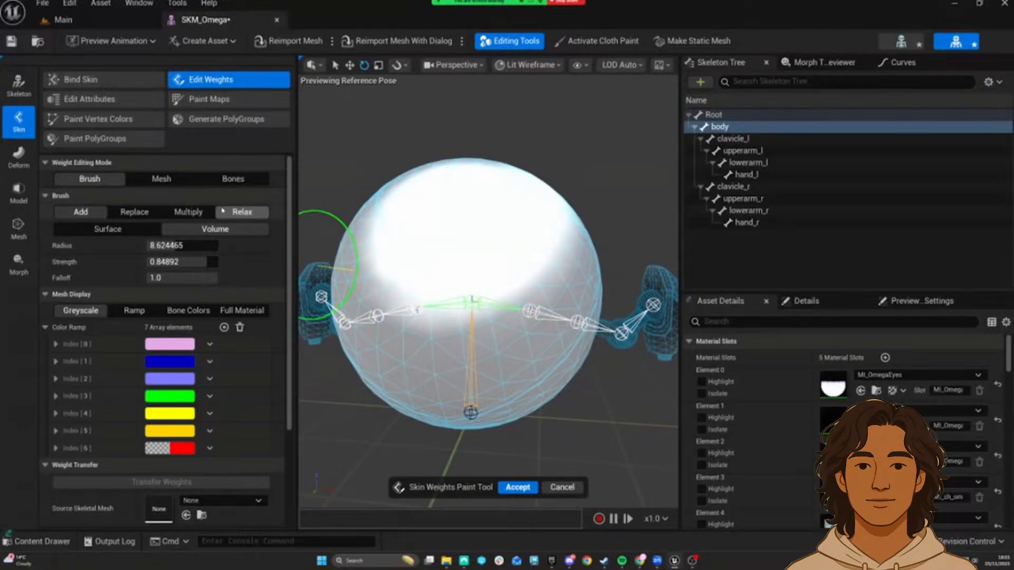
Step: Try adding body weight to the hand mesh with the brush's Surface falloff and undo the stroke
click(129, 231)
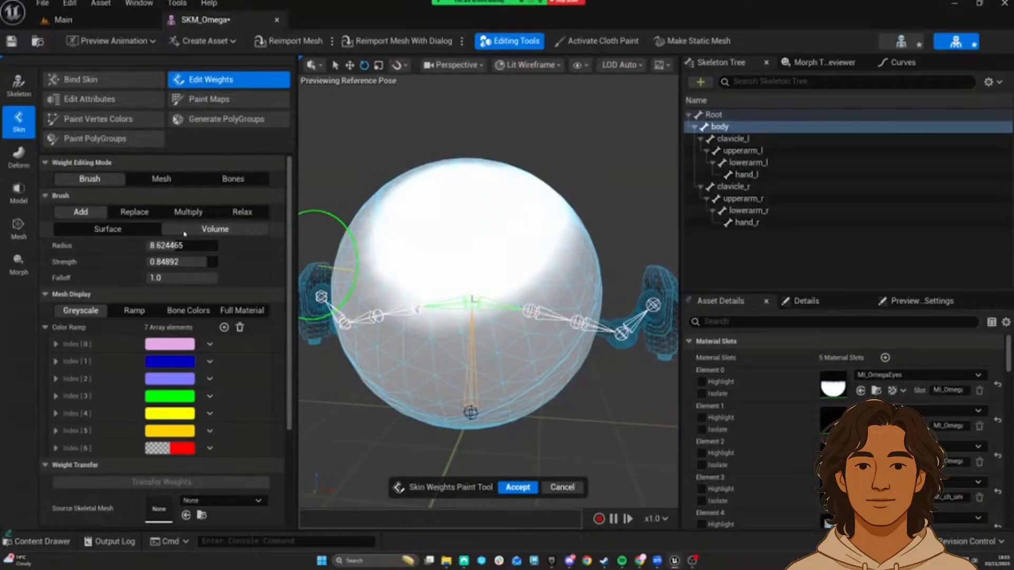
right_drag(481, 345, 454, 301)
drag(455, 301, 442, 315)
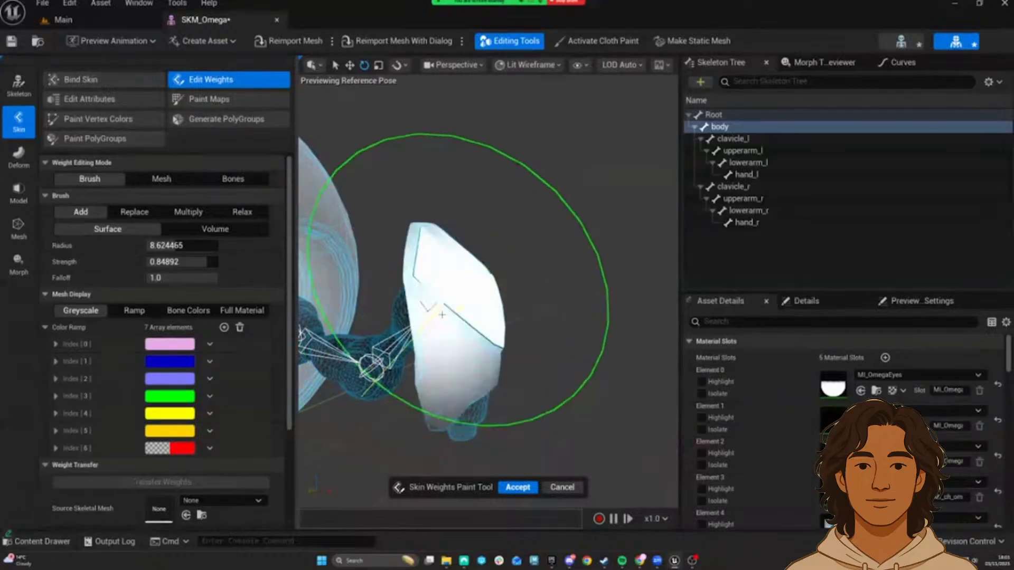
key(ctrl+z)
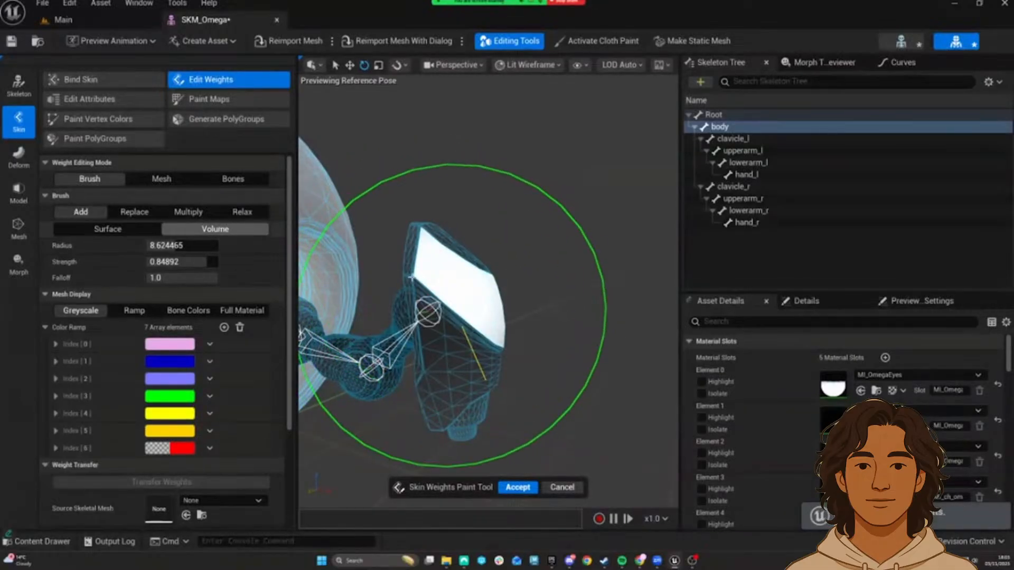
Step: Add body weight over the hand mesh and the adjacent side of the sphere with the Volume falloff brush
drag(411, 277, 474, 222)
mouse_move(474, 223)
right_down()
mouse_move(562, 306)
mouse_move(513, 261)
right_up()
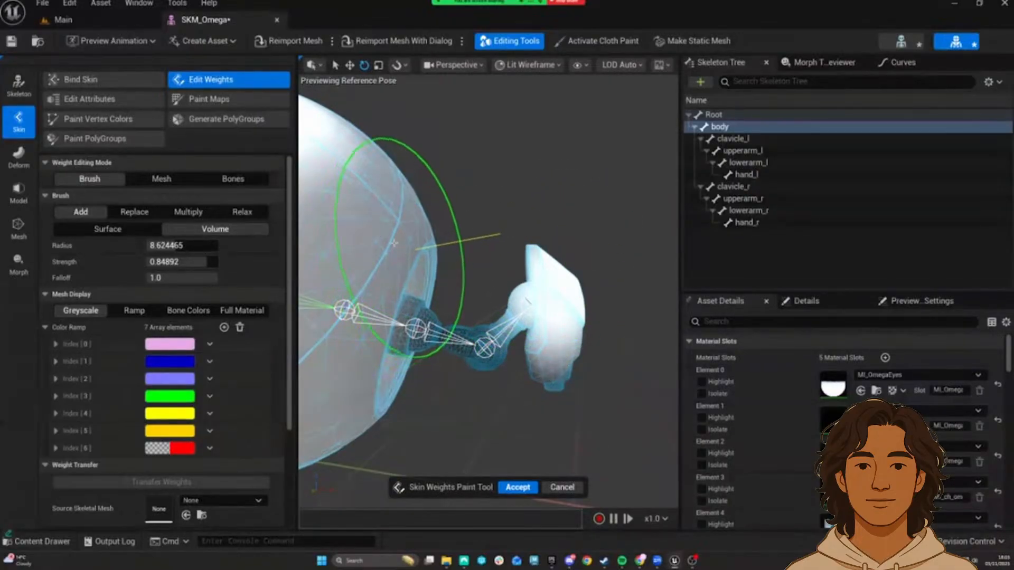
right_drag(394, 243, 549, 280)
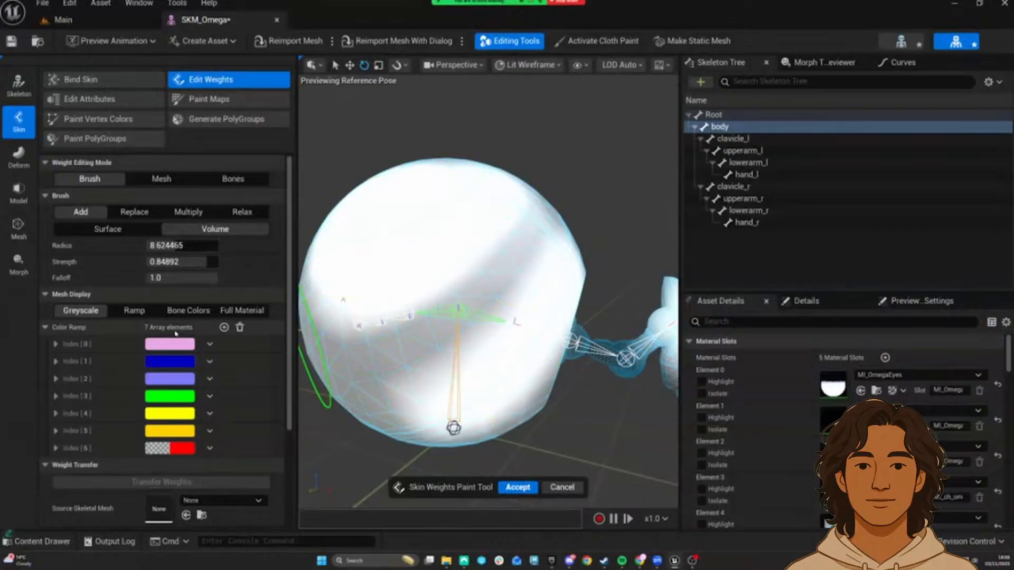
Step: Display the weights as a Ramp and set color ramp index 6 to white
click(138, 312)
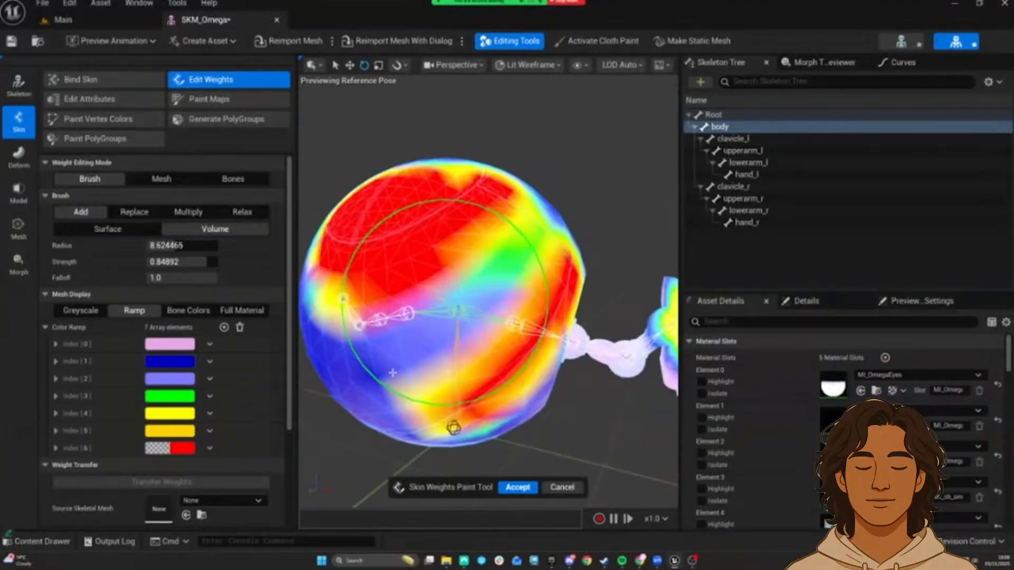
click(179, 449)
click(286, 564)
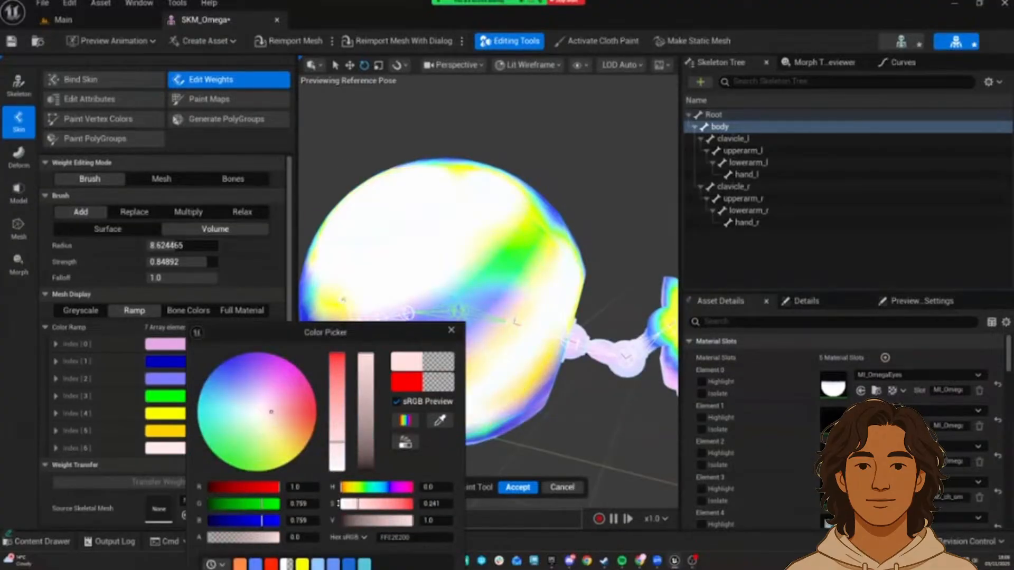
drag(397, 333, 388, 224)
click(369, 483)
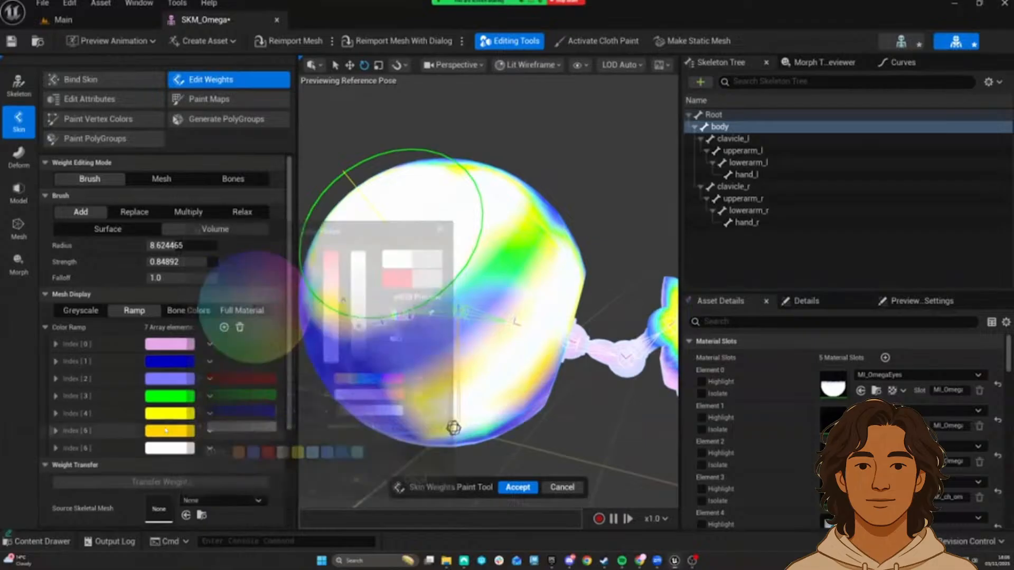
Step: Set color ramp index 5 to orange-red and paint body weight across the lower front of the sphere
click(174, 431)
click(278, 563)
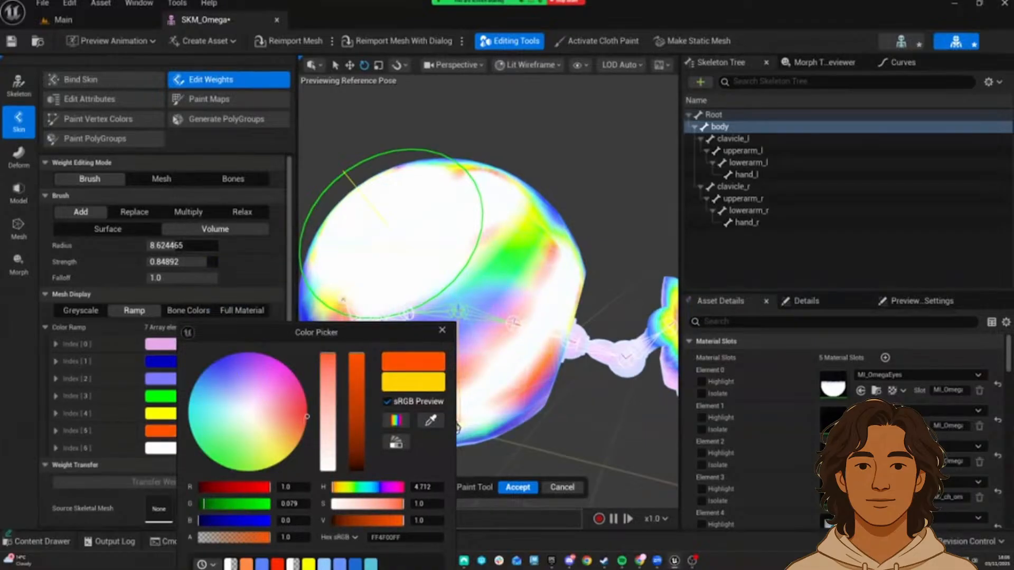
drag(378, 330, 362, 161)
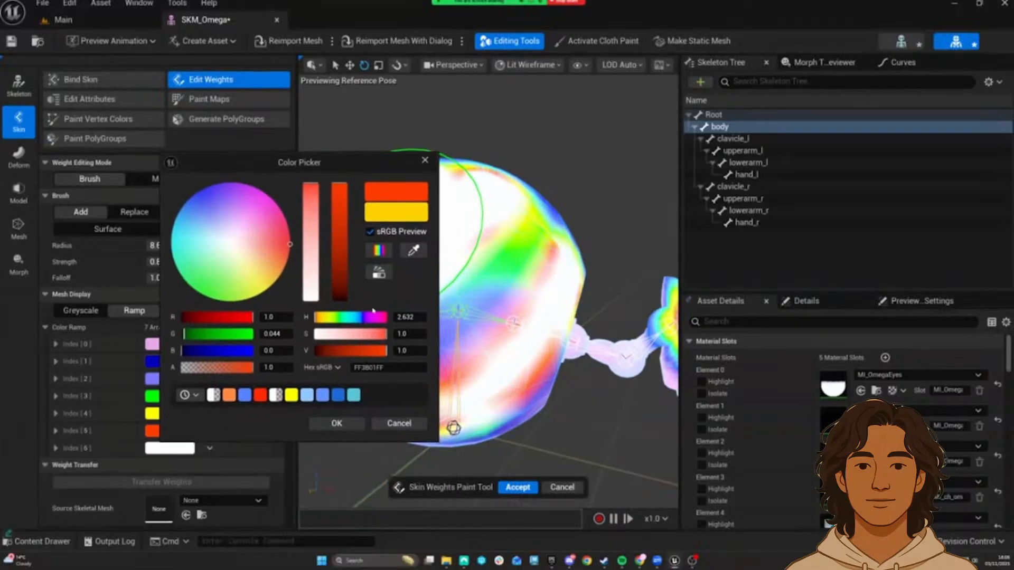
click(335, 425)
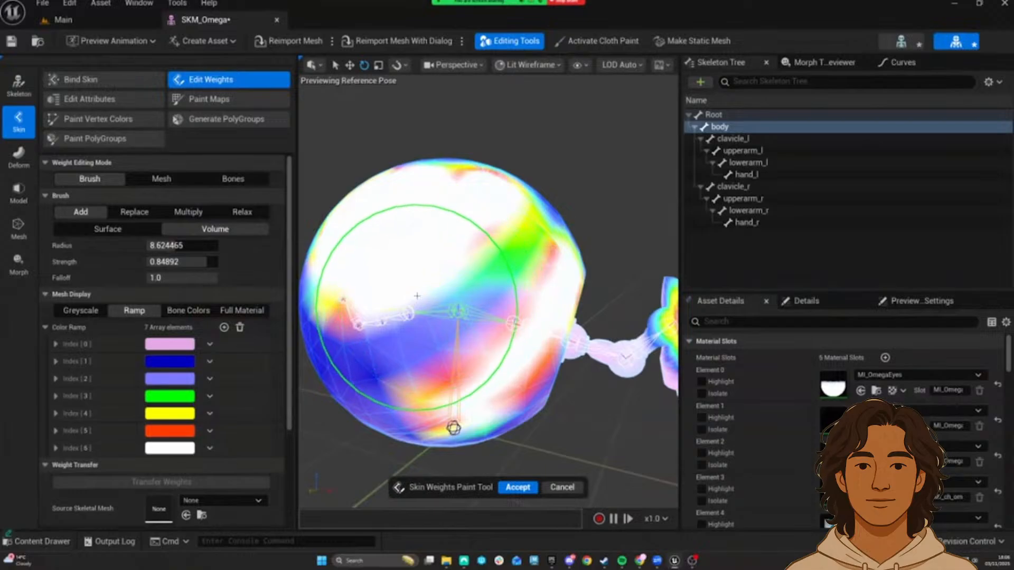
mouse_move(403, 292)
ctrl+mouse_down()
mouse_move(399, 279)
mouse_move(425, 284)
mouse_move(418, 294)
mouse_move(434, 303)
mouse_move(433, 281)
ctrl+mouse_up()
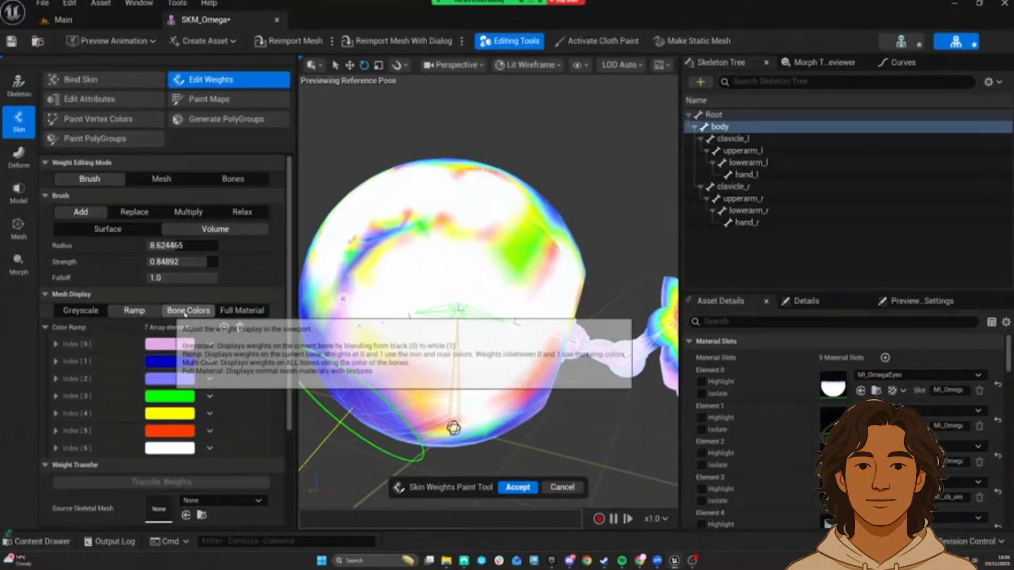
Step: Compare the Bone Colors, Full Material and Greyscale weight displays and look over the Weight Transfer settings
click(188, 310)
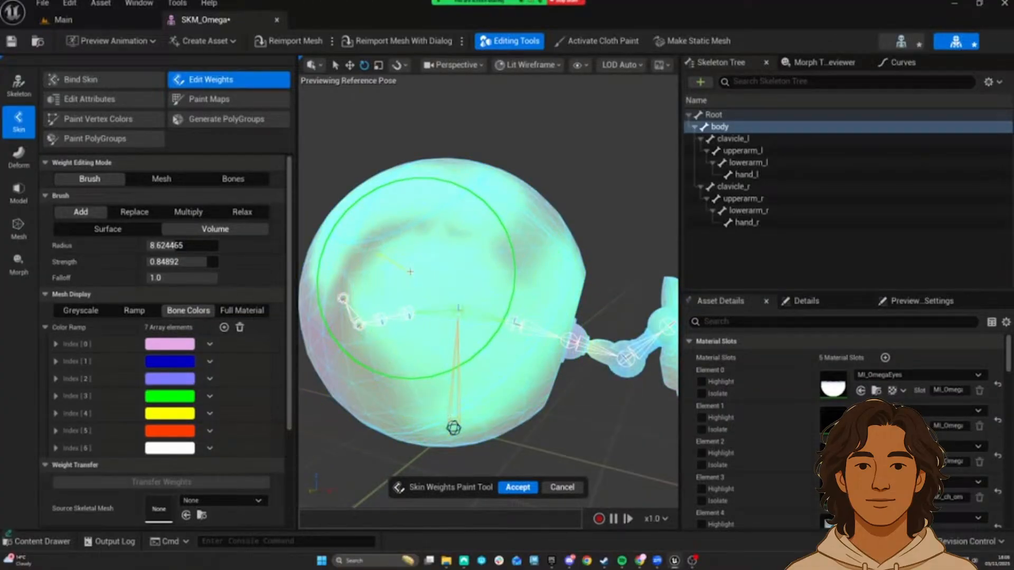
mouse_move(454, 288)
right_down()
mouse_move(551, 291)
mouse_move(515, 316)
mouse_move(397, 294)
mouse_move(445, 314)
mouse_move(496, 277)
mouse_move(475, 276)
mouse_move(527, 274)
right_up()
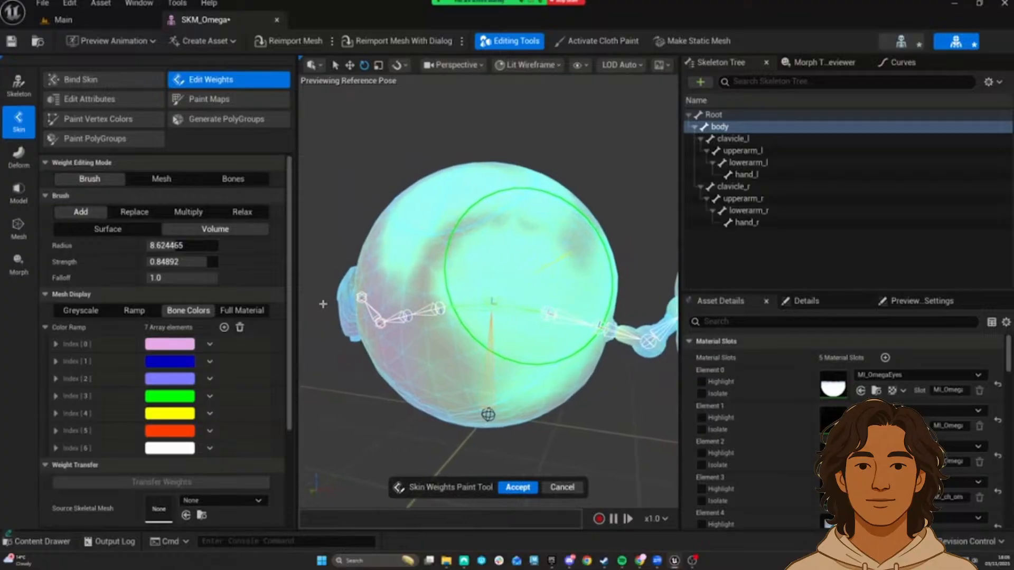
click(227, 311)
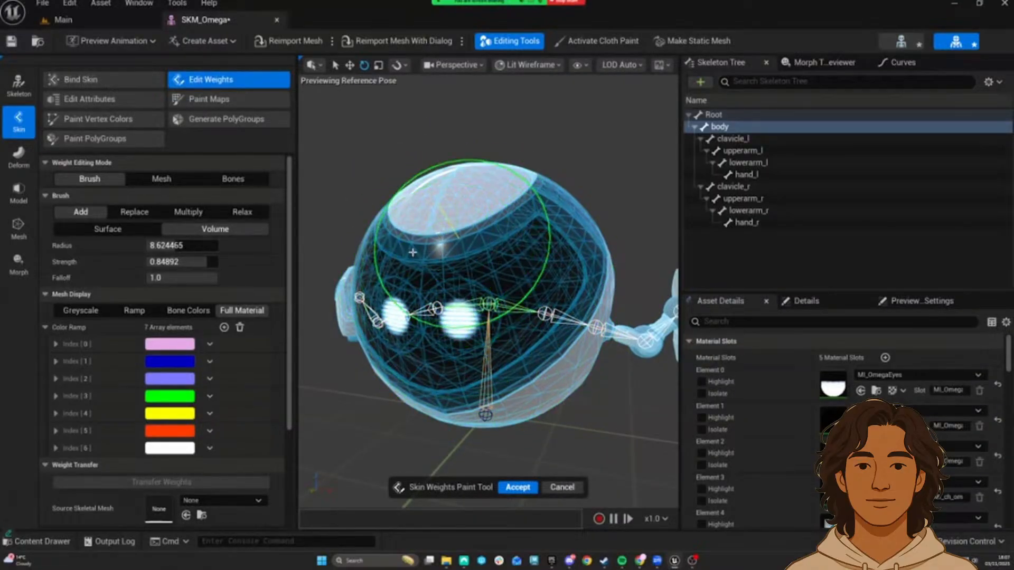
click(81, 311)
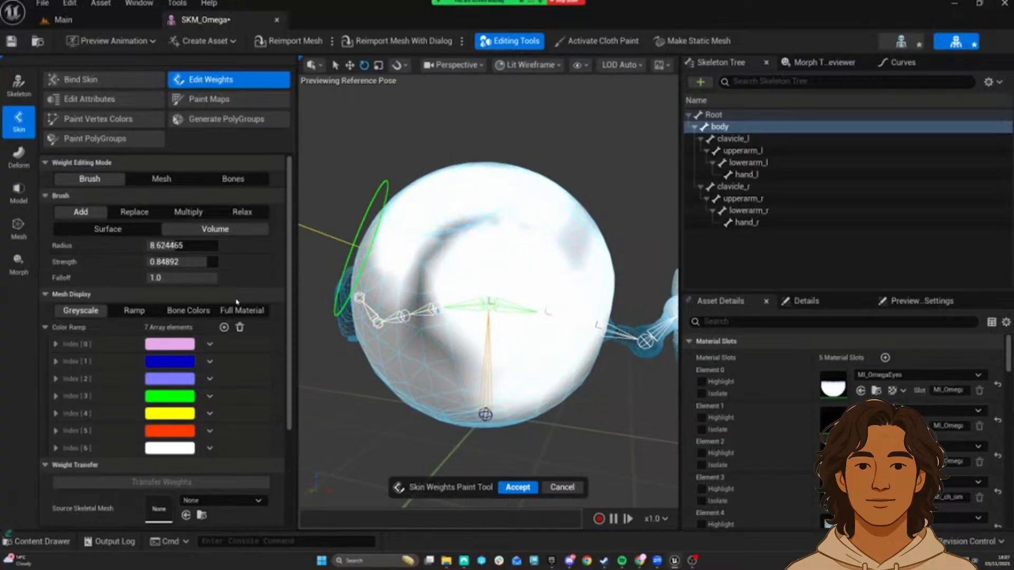
scroll(254, 298, down, 3)
scroll(158, 317, up, 2)
scroll(132, 368, down, 3)
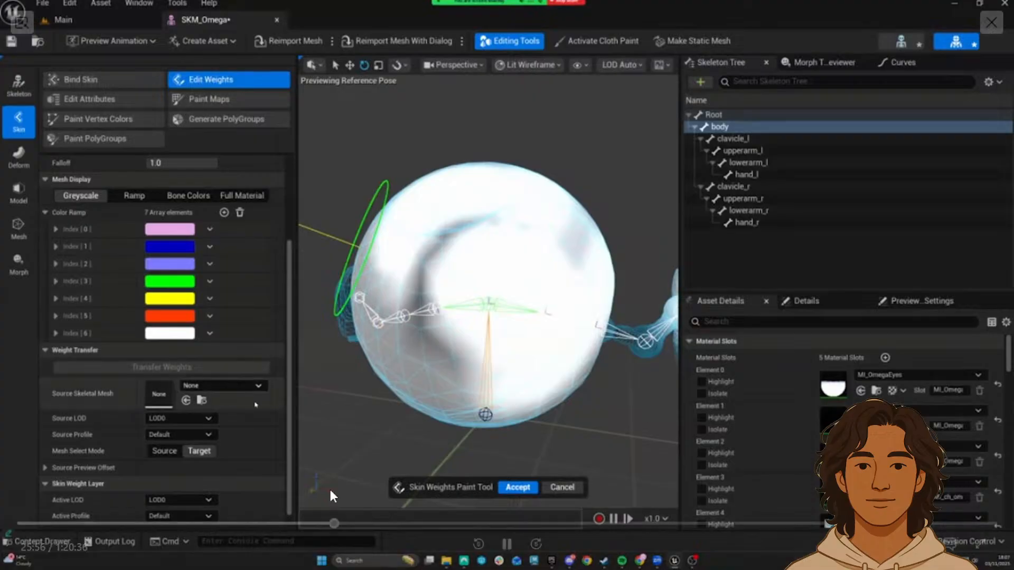
mouse_move(470, 410)
click(506, 548)
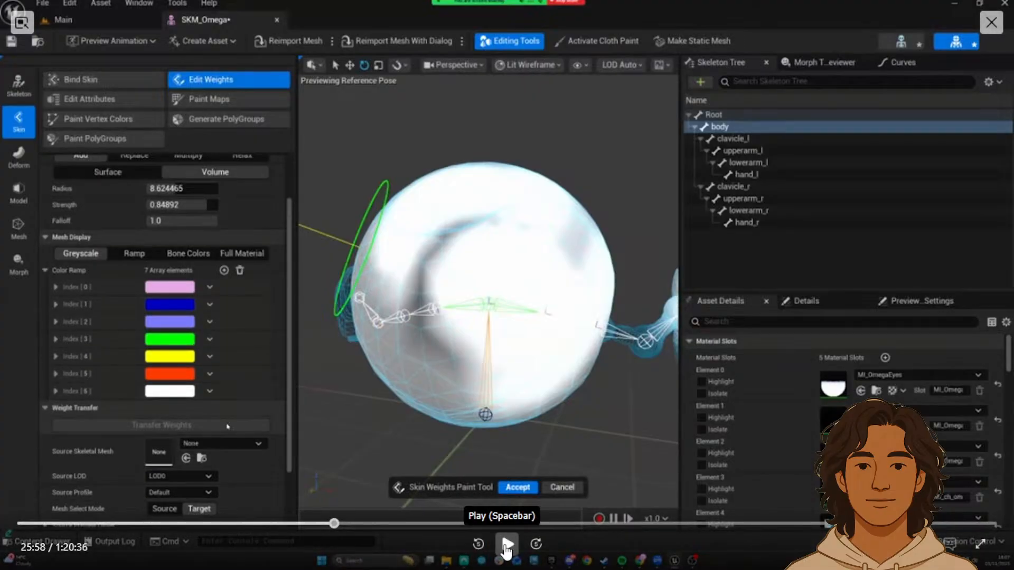
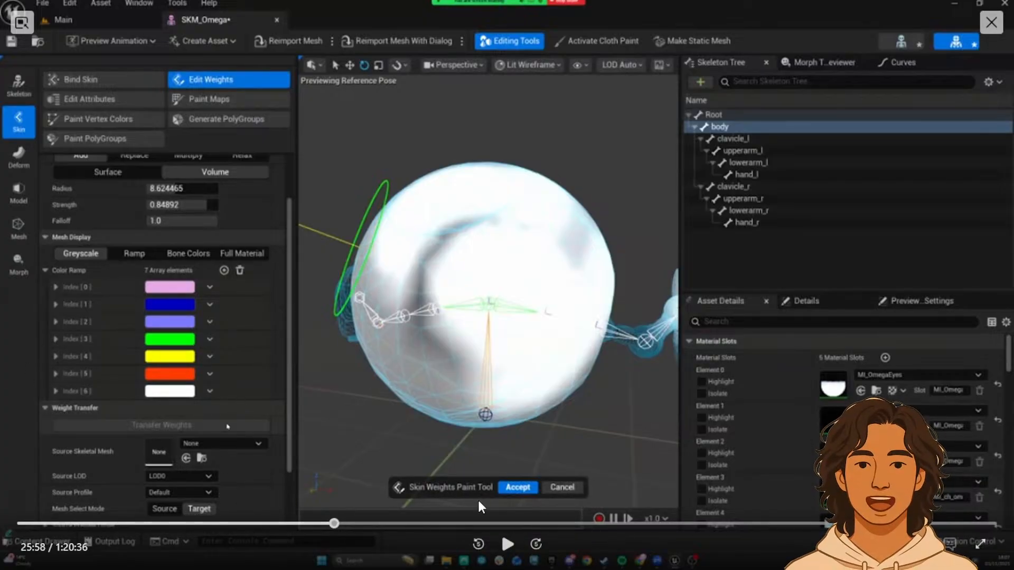
click(506, 544)
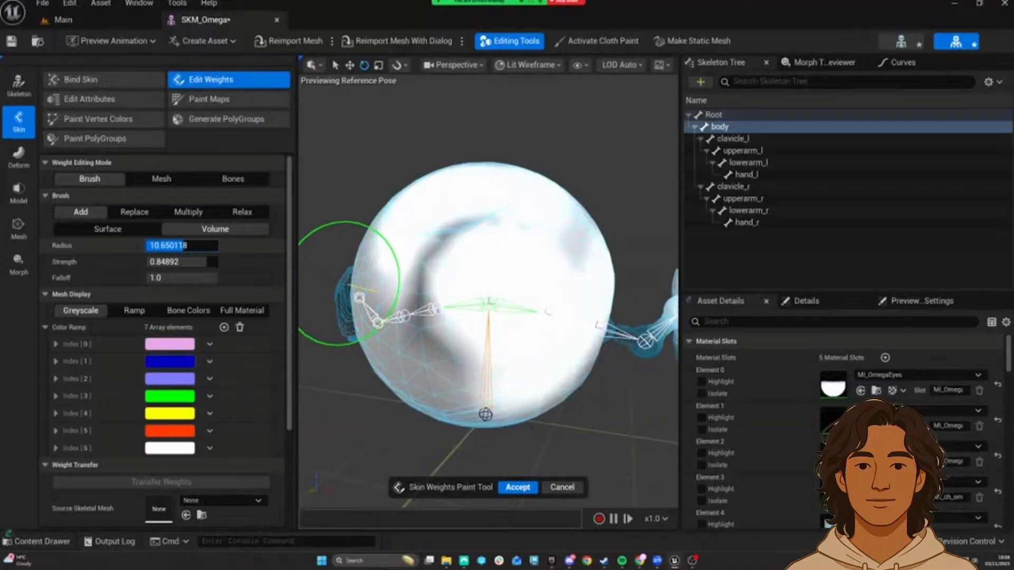
Step: Fill the sphere's front with body weight using a brush radius of about 9.7, strength 0.54 and falloff 1.0
drag(179, 246, 176, 245)
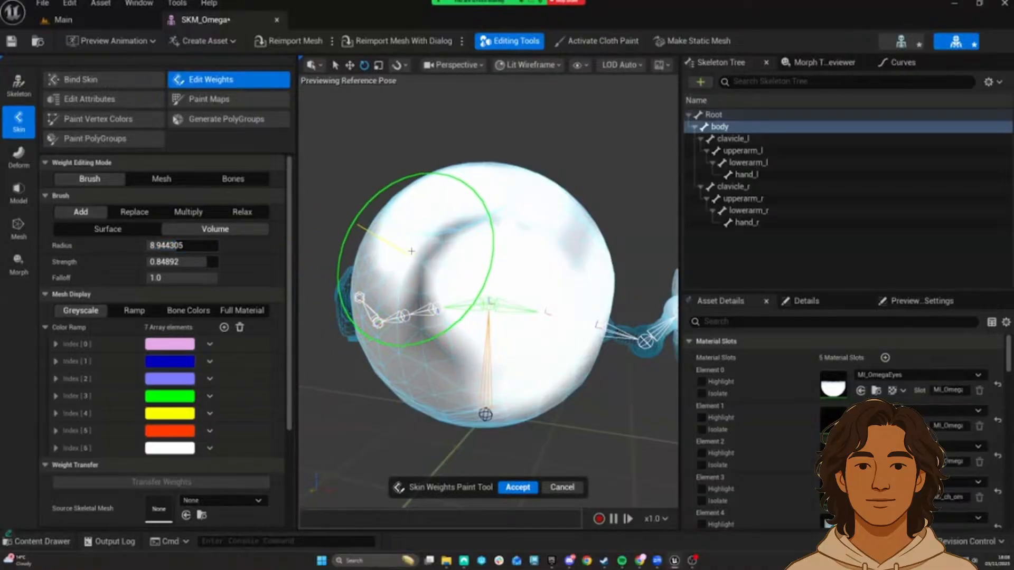
mouse_move(408, 250)
mouse_down()
mouse_move(623, 251)
mouse_move(359, 252)
mouse_move(405, 289)
mouse_up()
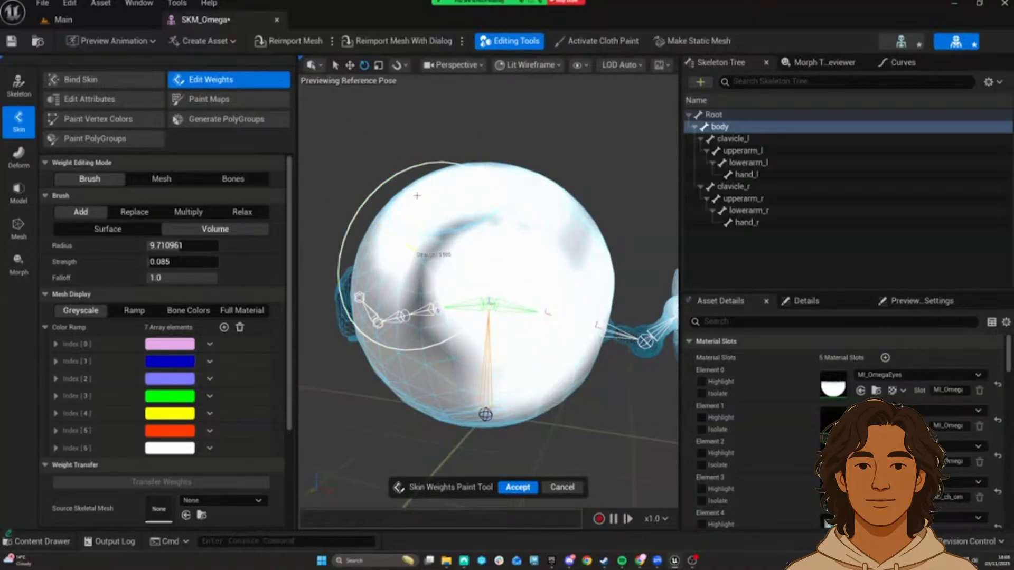
mouse_move(424, 320)
mouse_down()
mouse_move(425, 350)
mouse_move(409, 283)
mouse_move(475, 317)
mouse_move(419, 339)
mouse_move(491, 204)
mouse_move(483, 285)
mouse_up()
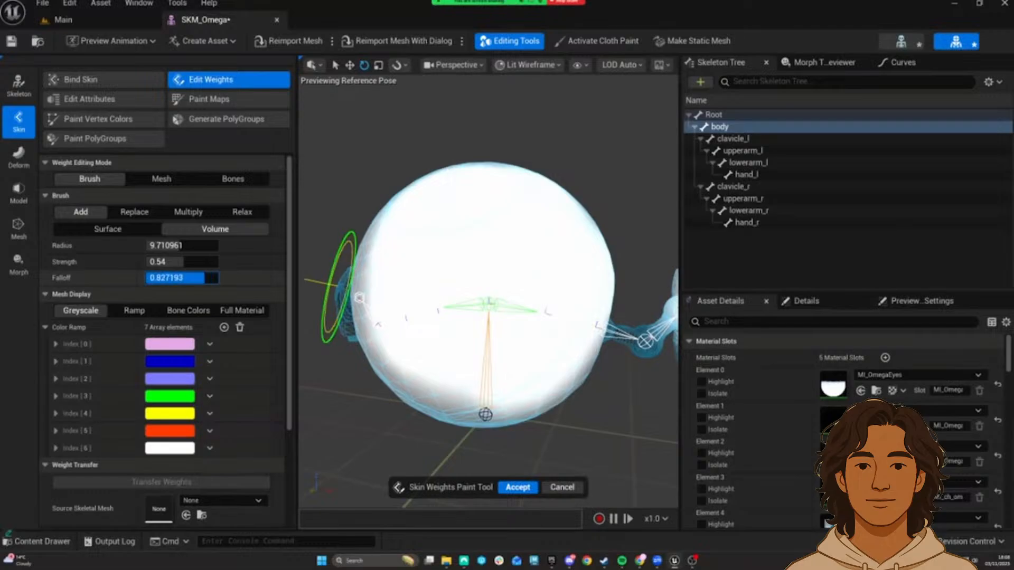
mouse_move(212, 278)
mouse_down()
mouse_move(177, 277)
mouse_move(216, 278)
mouse_up()
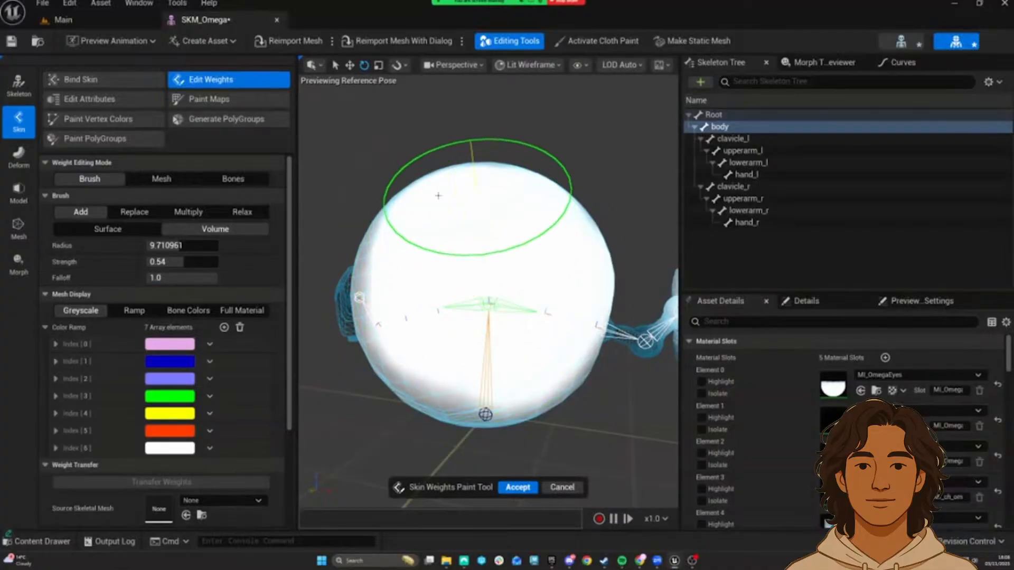
Step: Switch skin weight editing to Mesh mode and set the component selection to vertices
click(178, 181)
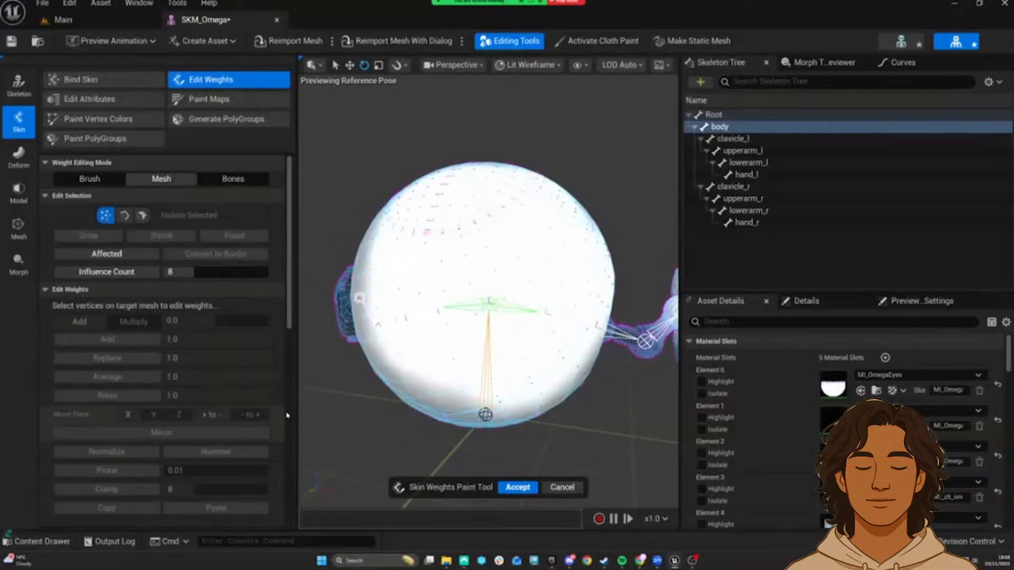
mouse_move(456, 271)
alt+mouse_down()
mouse_move(475, 269)
mouse_move(459, 270)
mouse_move(483, 281)
mouse_move(462, 279)
alt+mouse_up()
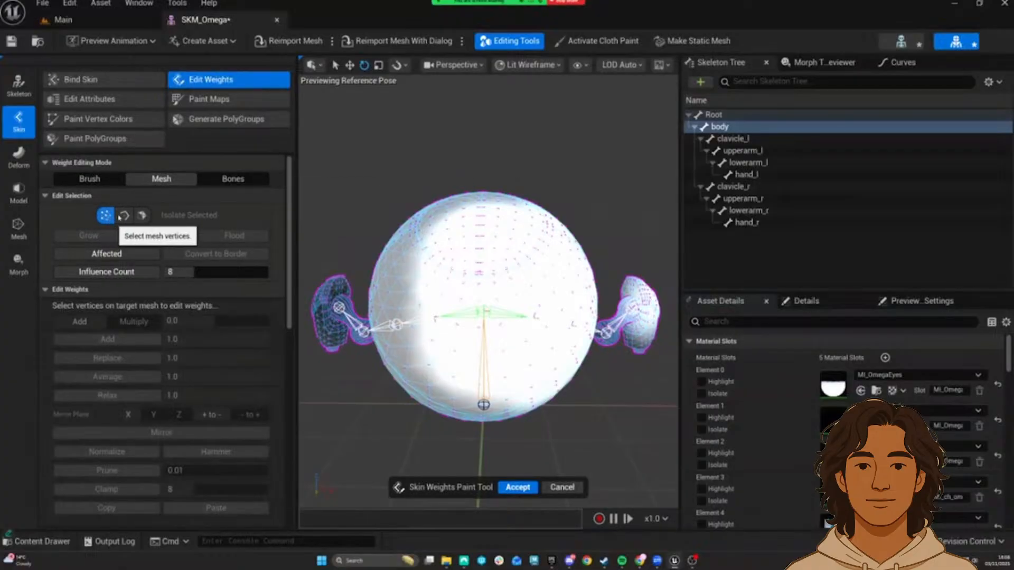
click(142, 216)
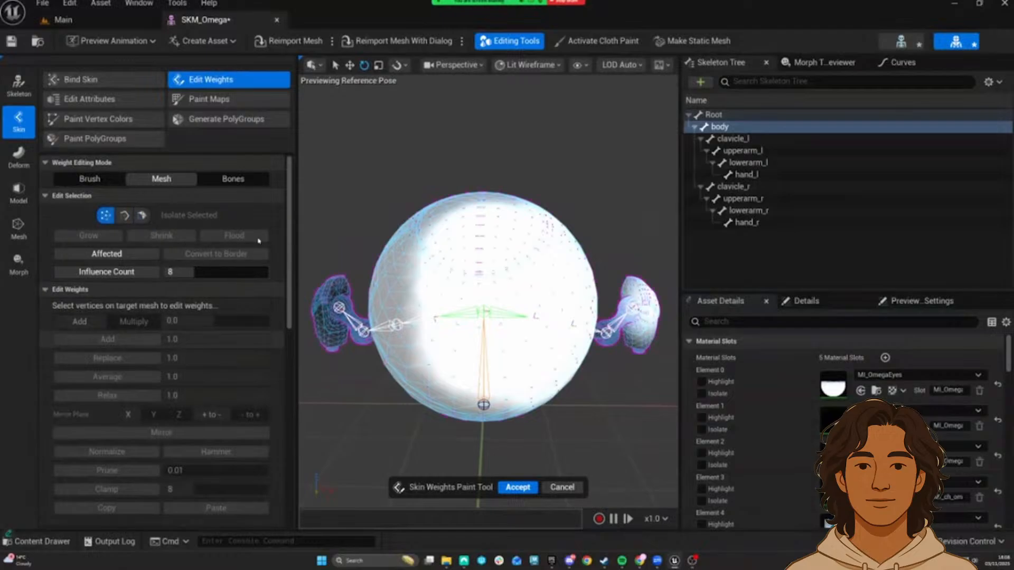
click(106, 215)
Step: Select a vertical band of vertices down the sphere's centre and flood the selection across the whole sphere
scroll(288, 239, down, 1)
scroll(287, 239, down, 2)
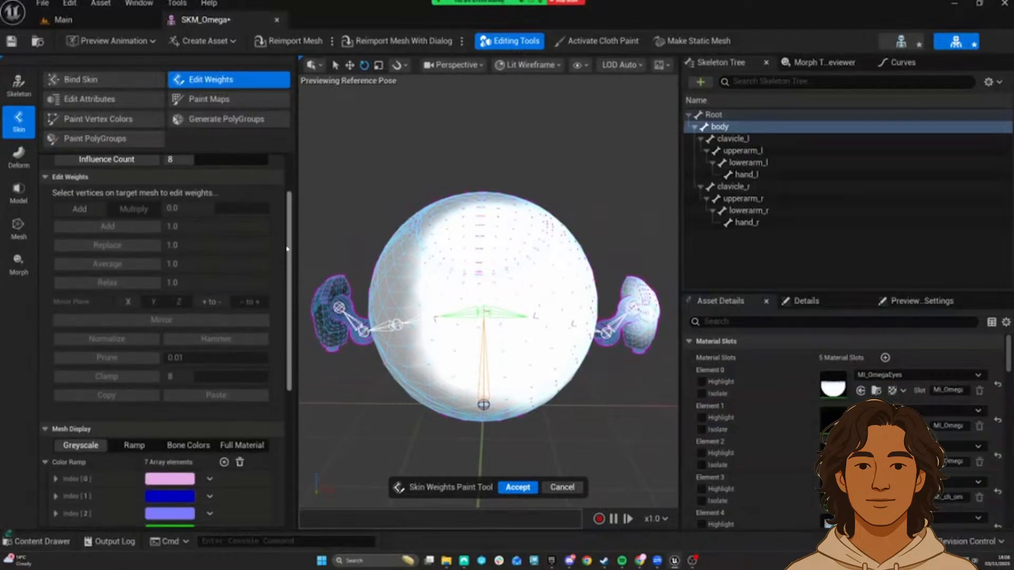
drag(459, 170, 508, 342)
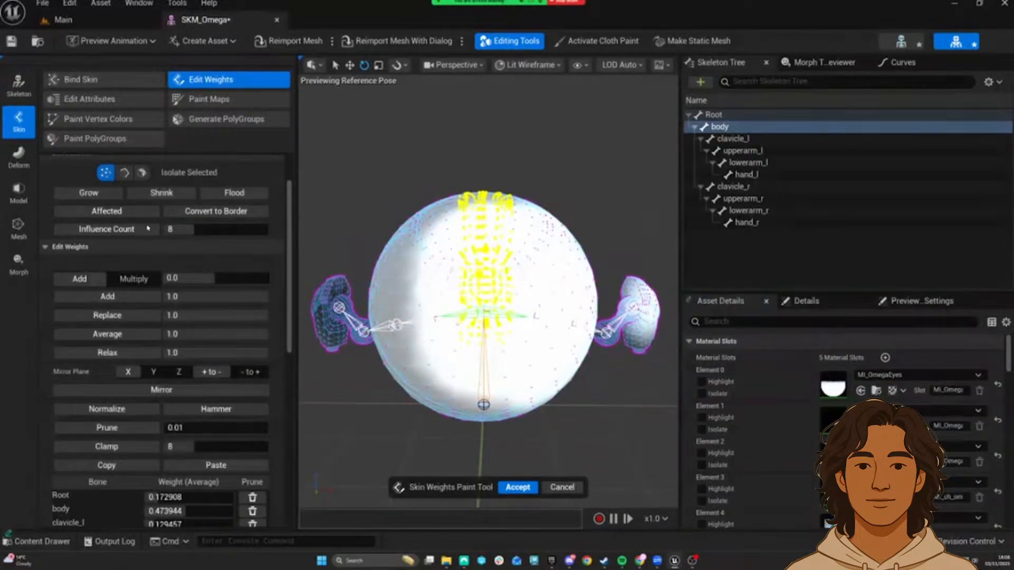
click(88, 193)
click(161, 193)
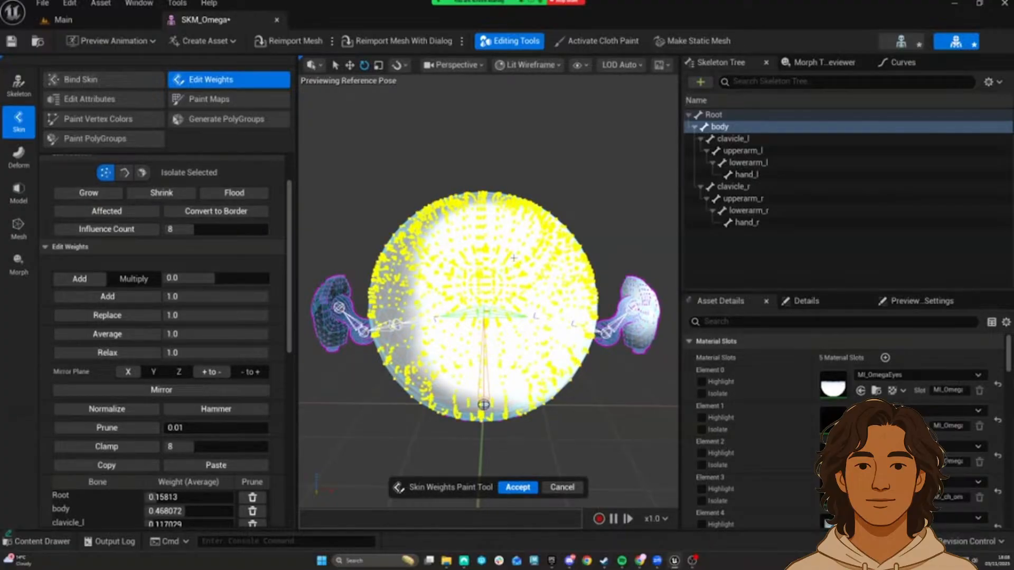
click(505, 547)
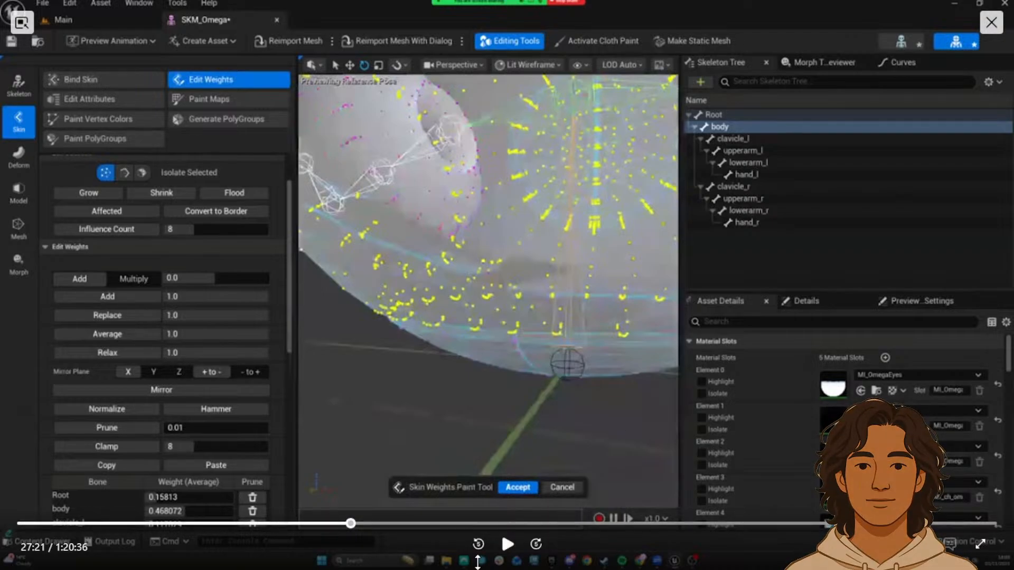
click(507, 544)
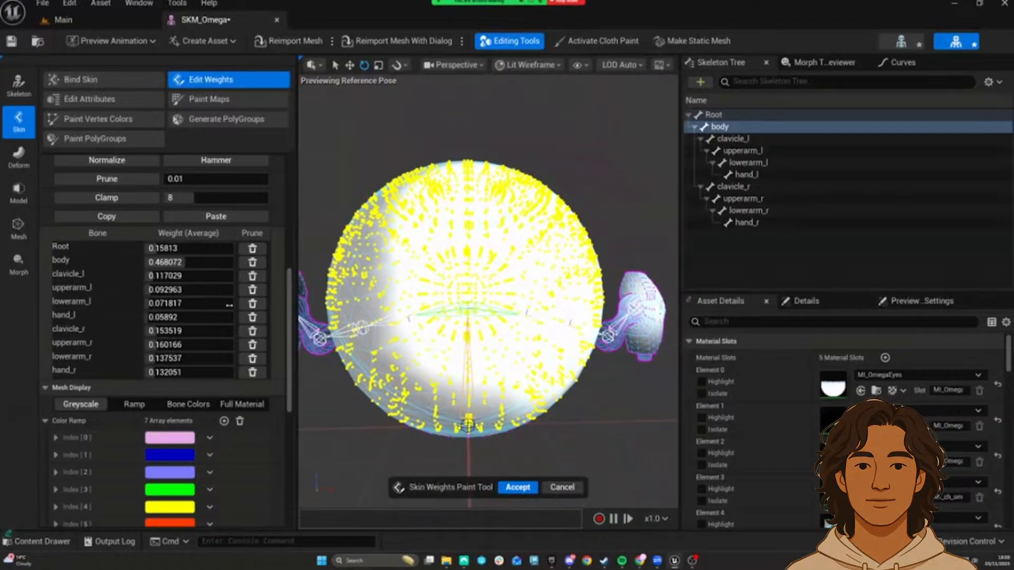
mouse_move(499, 550)
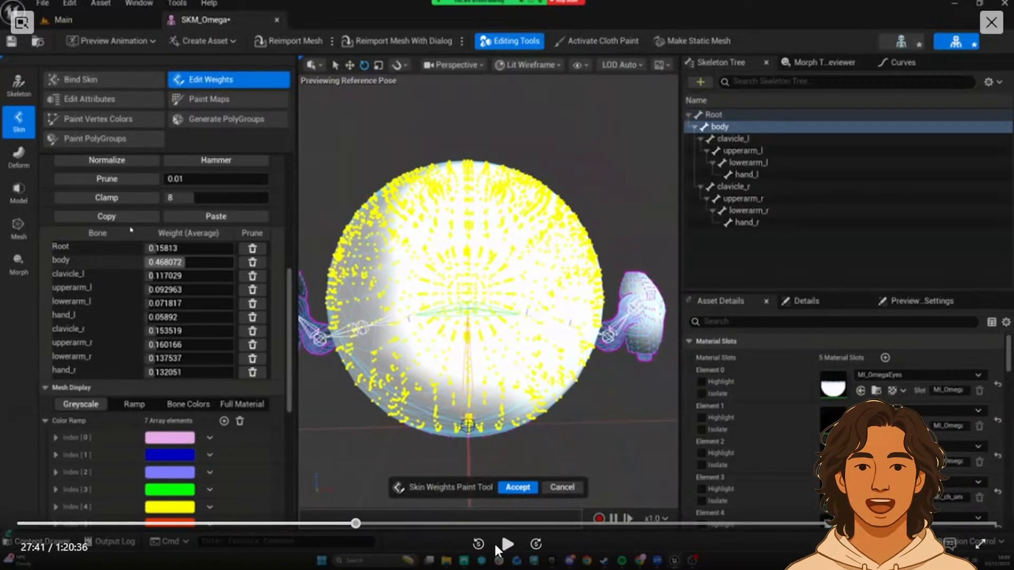
click(496, 546)
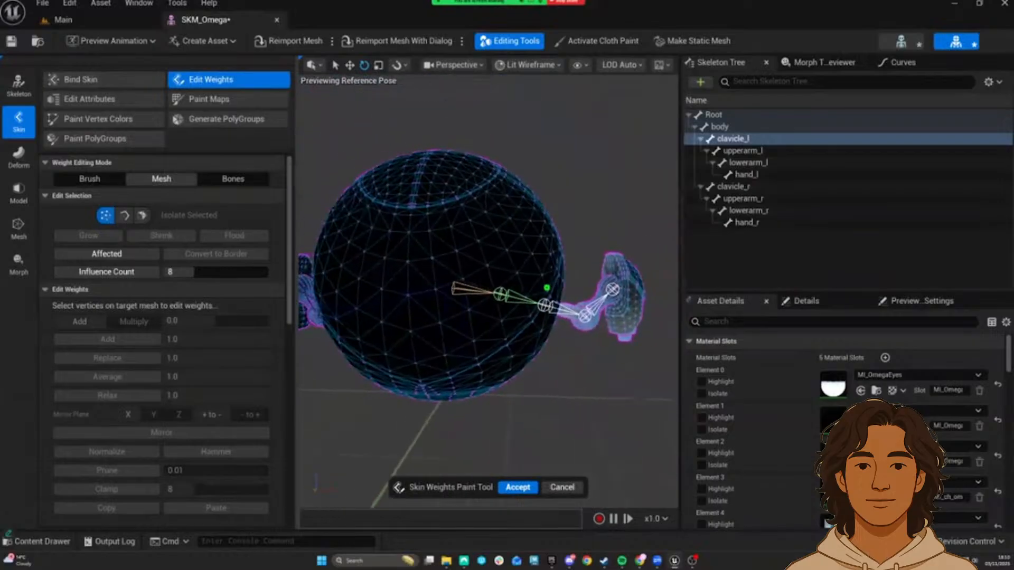
Step: Compare the Full Material and Greyscale displays around the left shoulder with clavicle_l as the active bone
scroll(235, 350, down, 9)
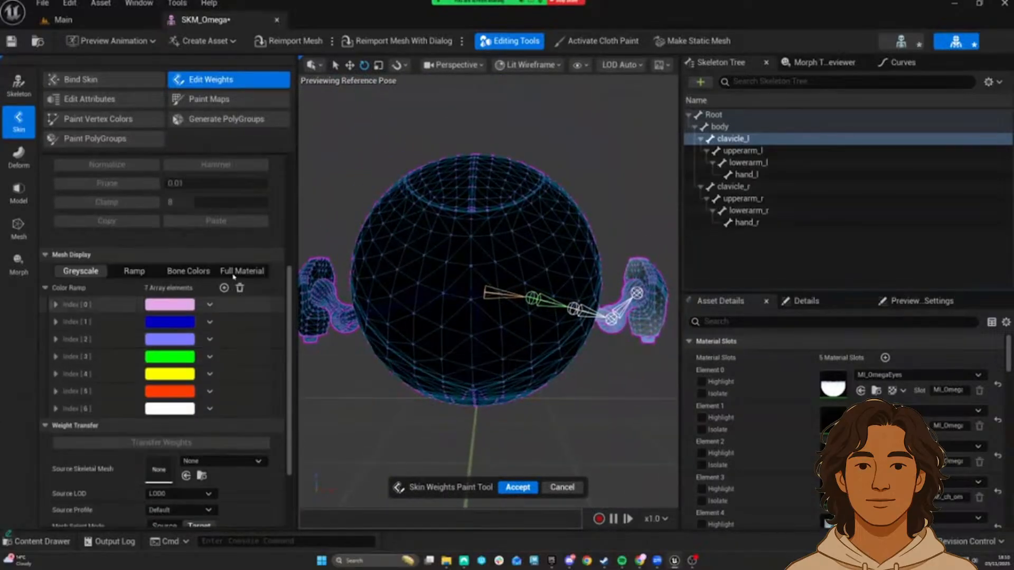
click(242, 271)
mouse_move(347, 280)
right_down()
mouse_move(322, 283)
mouse_move(337, 280)
right_up()
right_drag(539, 288, 401, 291)
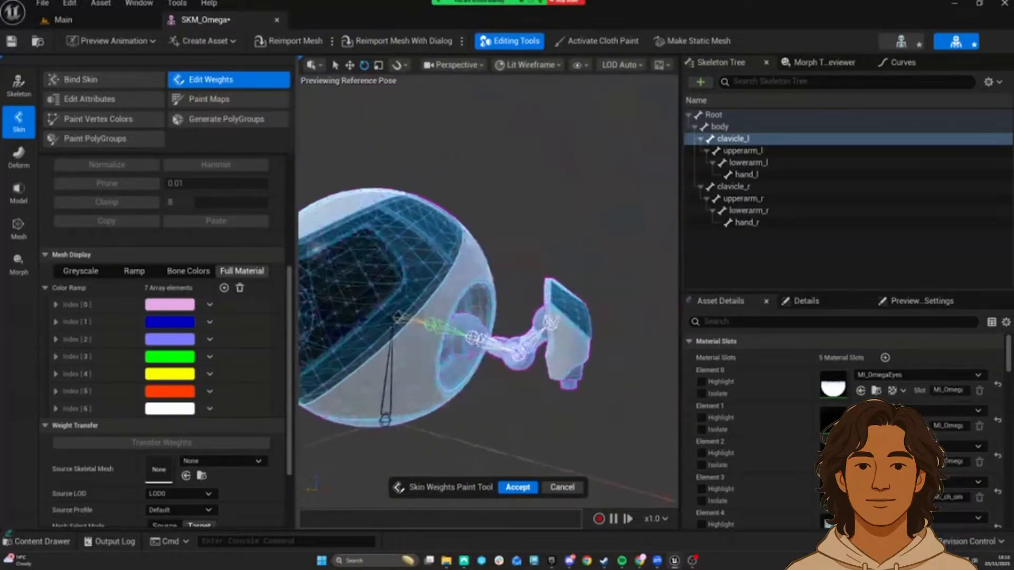
right_drag(454, 290, 481, 294)
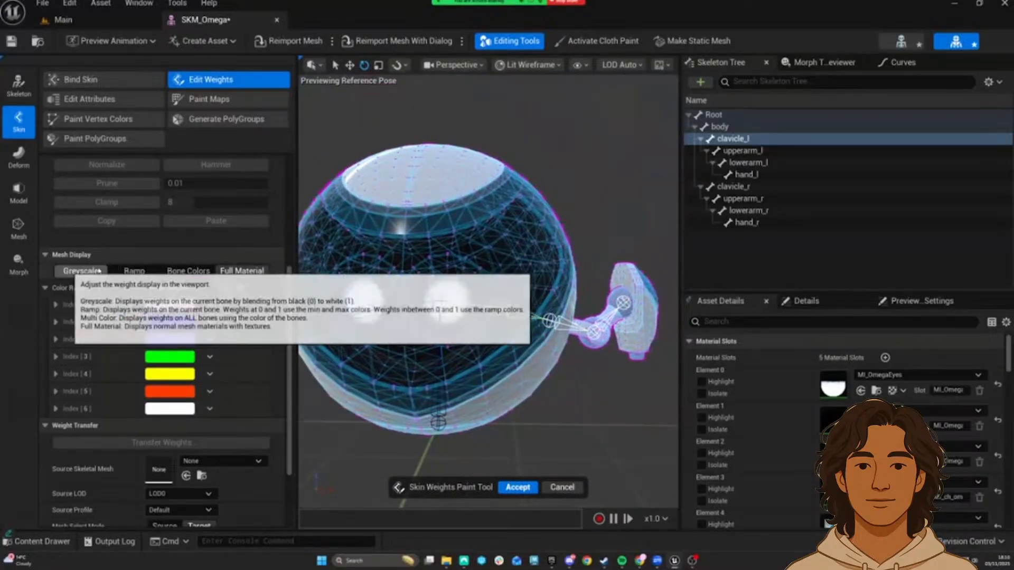
click(81, 270)
right_drag(505, 331, 542, 335)
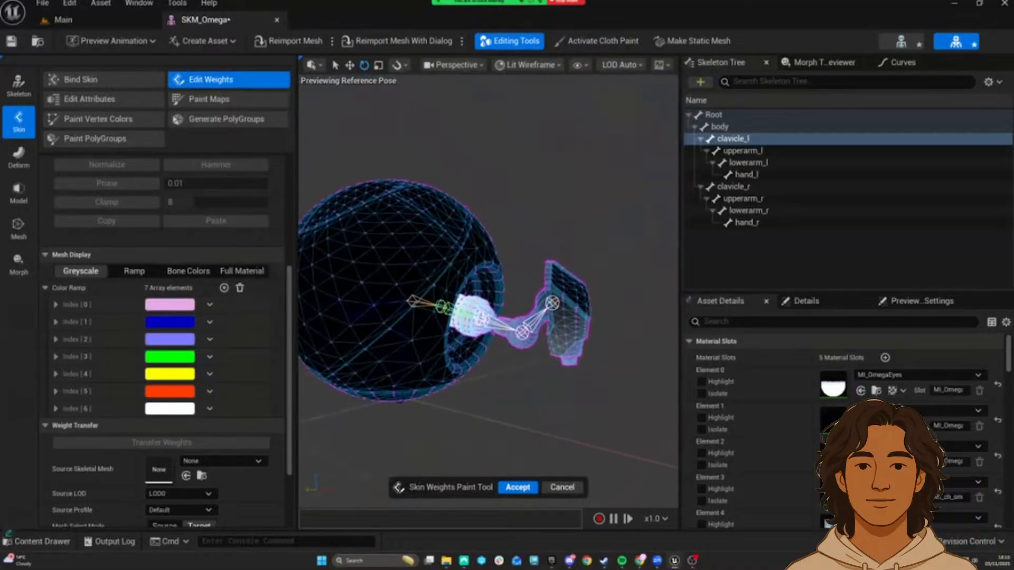
Step: Try to select the left shoulder joint's geometry by picking vertices on its parts and flooding the selection
scroll(485, 309, up, 8)
scroll(485, 308, down, 1)
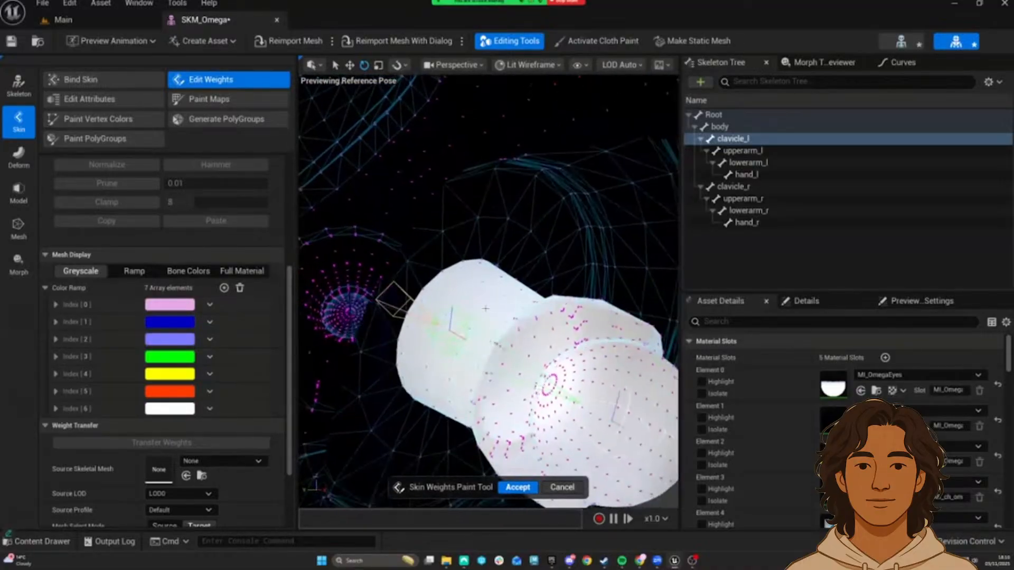
click(462, 293)
right_drag(449, 287, 491, 287)
scroll(448, 288, down, 4)
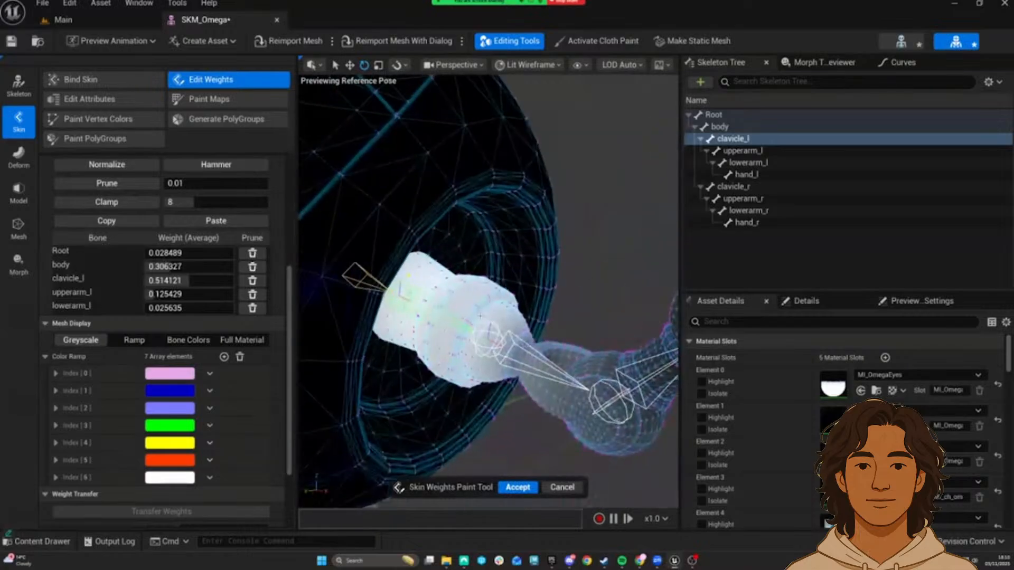
shift+click(448, 289)
mouse_move(465, 299)
right_down()
mouse_move(478, 305)
mouse_move(467, 284)
right_up()
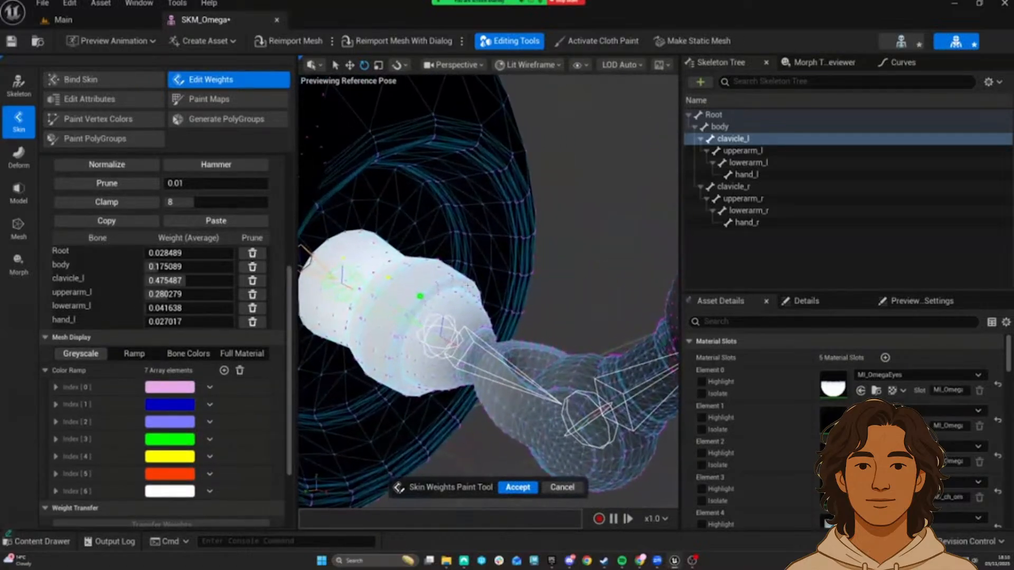
shift+drag(445, 275, 455, 290)
right_drag(481, 289, 482, 287)
scroll(211, 204, up, 10)
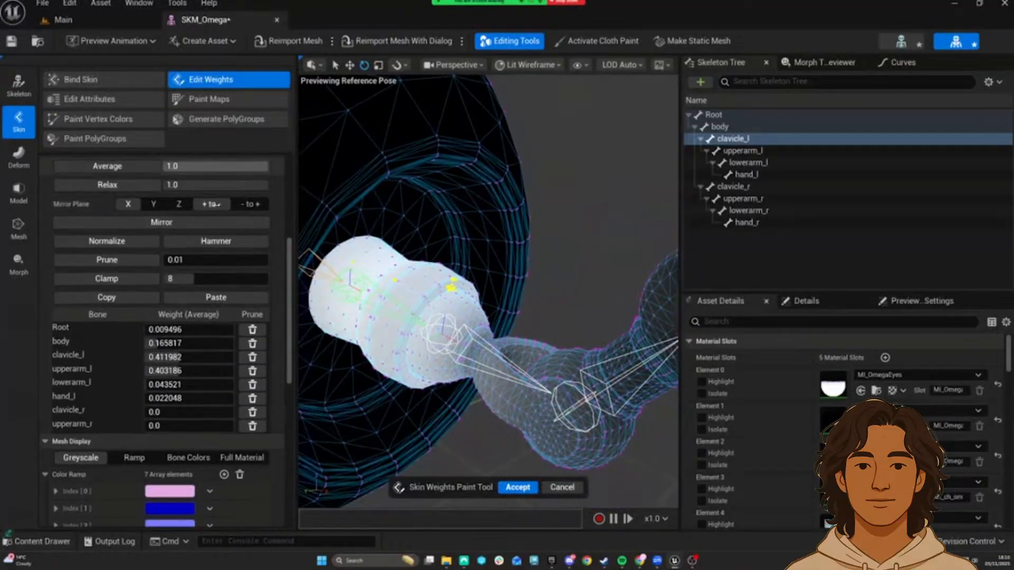
click(234, 197)
right_drag(556, 194, 507, 191)
Step: Reselect the left shoulder joint's connected pieces with Flood and add 1.0 clavicle_l weight to them
click(556, 195)
mouse_move(442, 266)
right_down()
mouse_move(452, 264)
mouse_move(442, 266)
right_up()
click(442, 265)
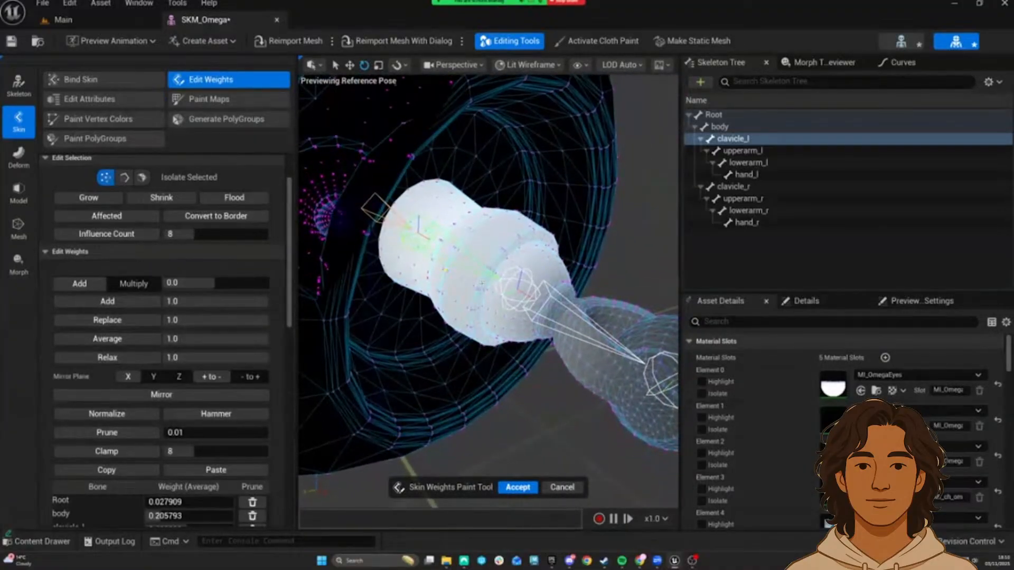
click(234, 198)
mouse_move(498, 293)
right_down()
mouse_move(552, 291)
mouse_move(481, 294)
mouse_move(501, 296)
right_up()
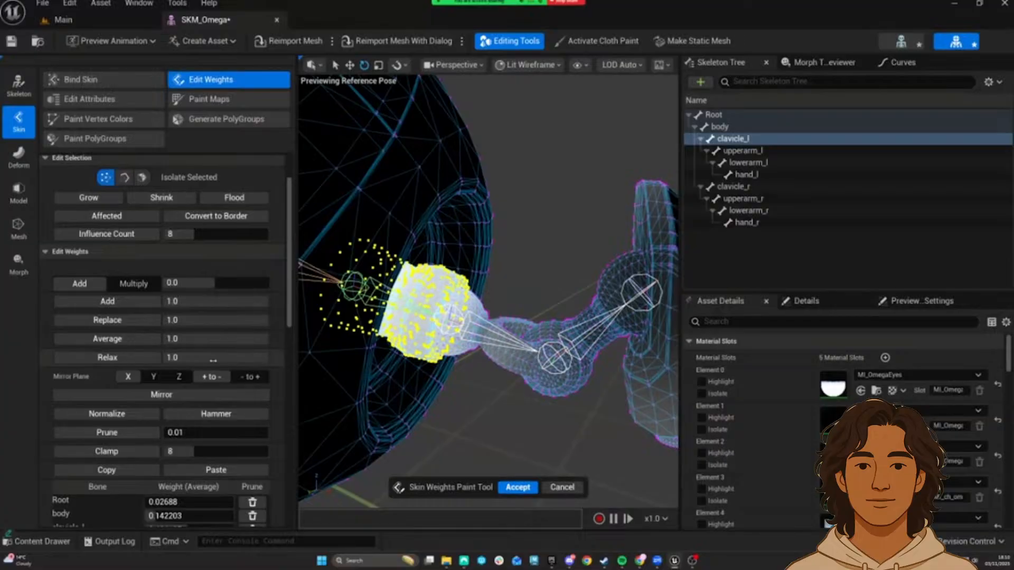
click(111, 302)
Step: Make upperarm_l the active bone and flood-select the ball joint at the start of the left upper arm
right_drag(433, 345, 410, 348)
click(420, 308)
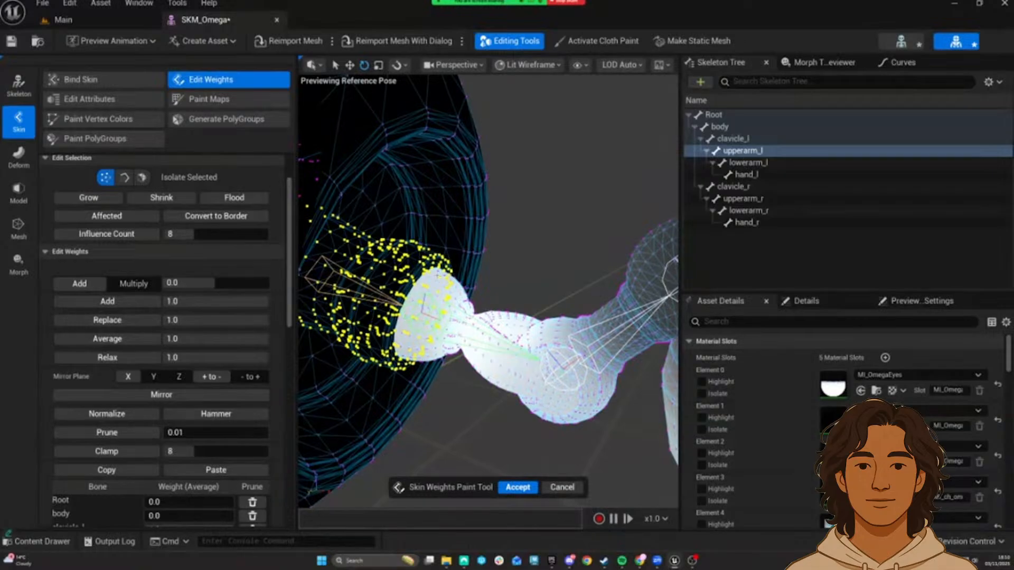
click(429, 278)
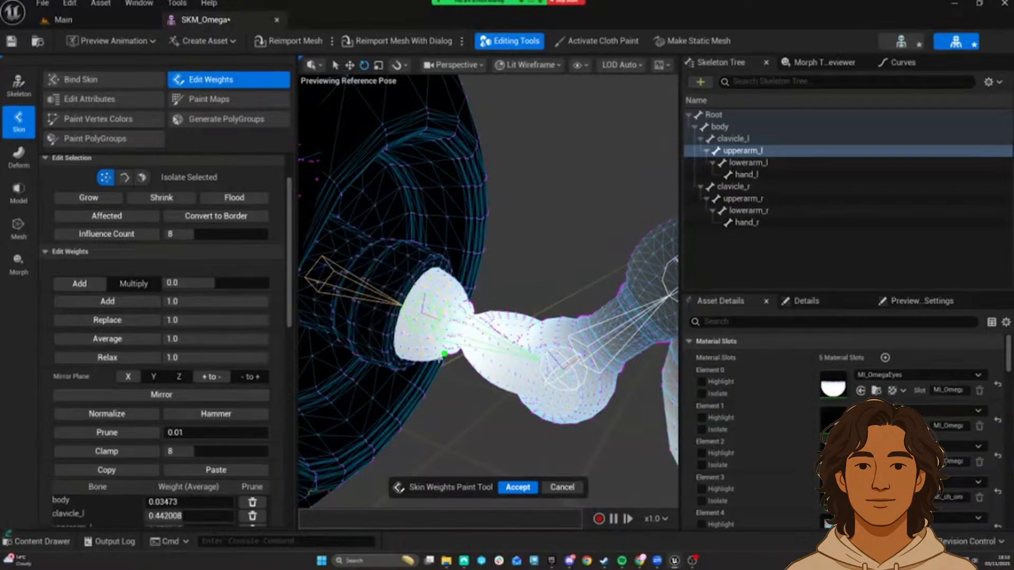
click(232, 197)
scroll(422, 317, up, 3)
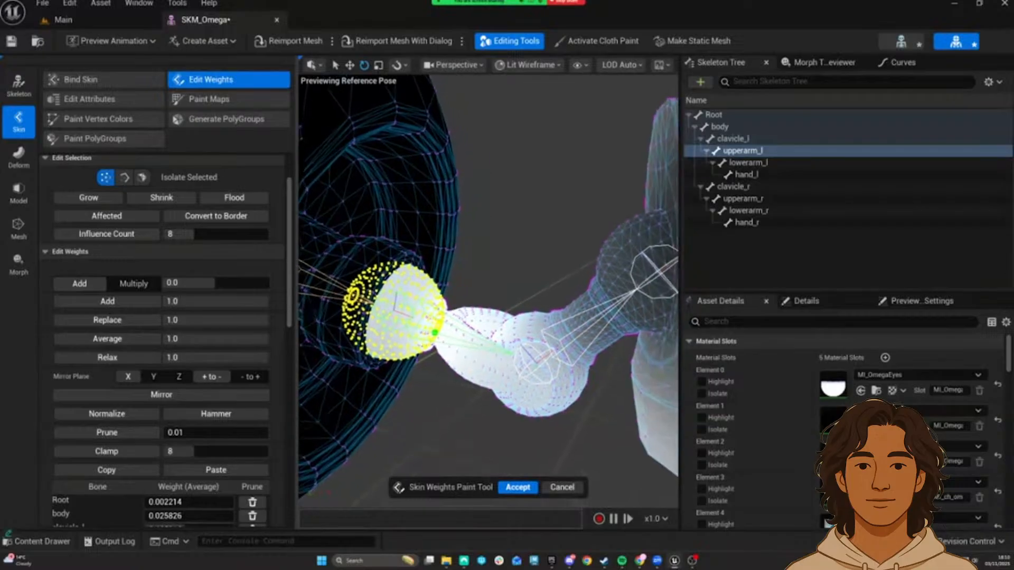
Step: Extend the selection to the upper arm's link pieces with Flood and add 1.0 upperarm_l weight
mouse_move(411, 312)
alt+mouse_down()
mouse_move(370, 314)
mouse_move(410, 311)
alt+mouse_up()
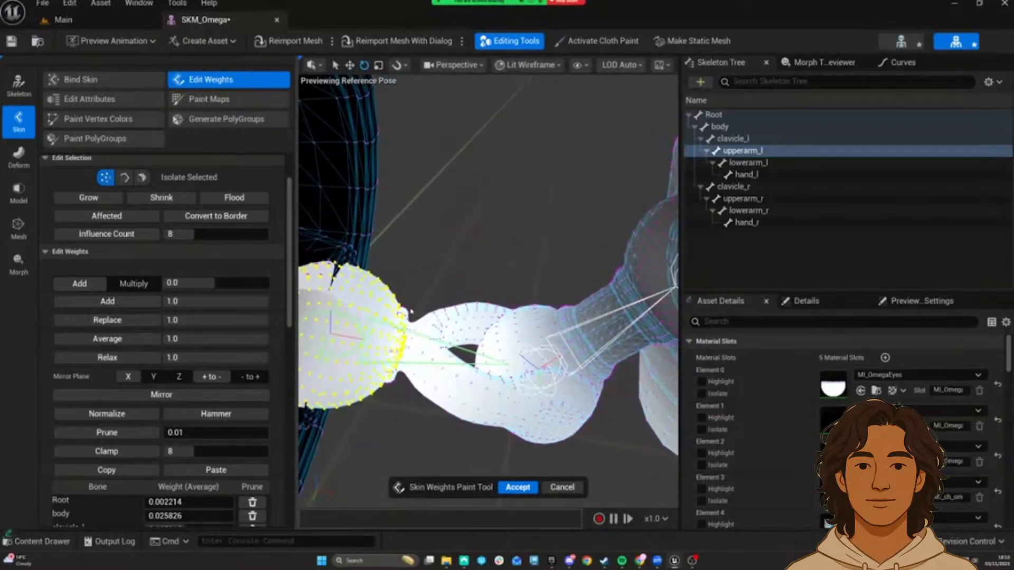
shift+click(455, 305)
shift+click(531, 446)
alt+drag(530, 446, 561, 350)
shift+click(530, 333)
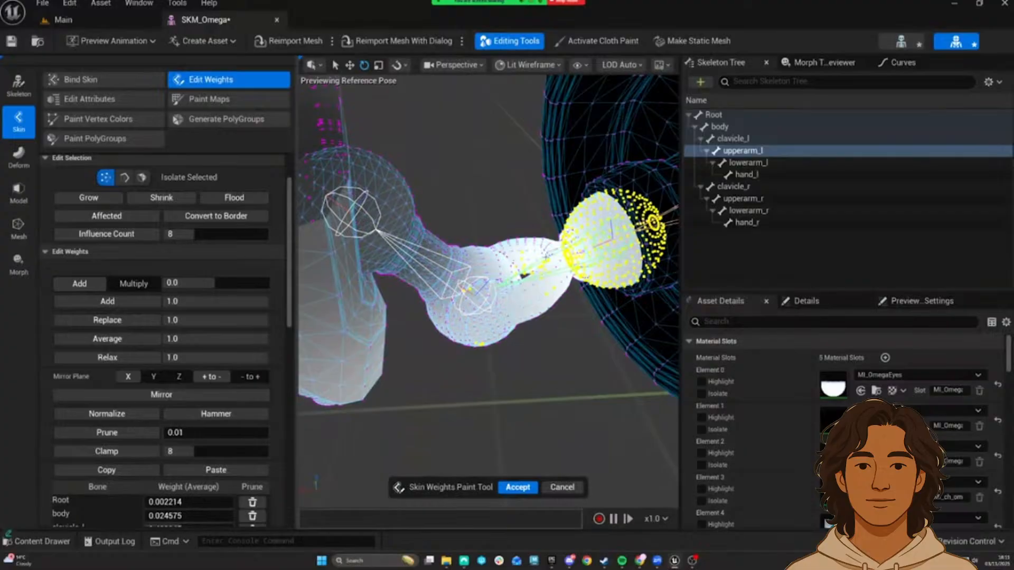
click(234, 197)
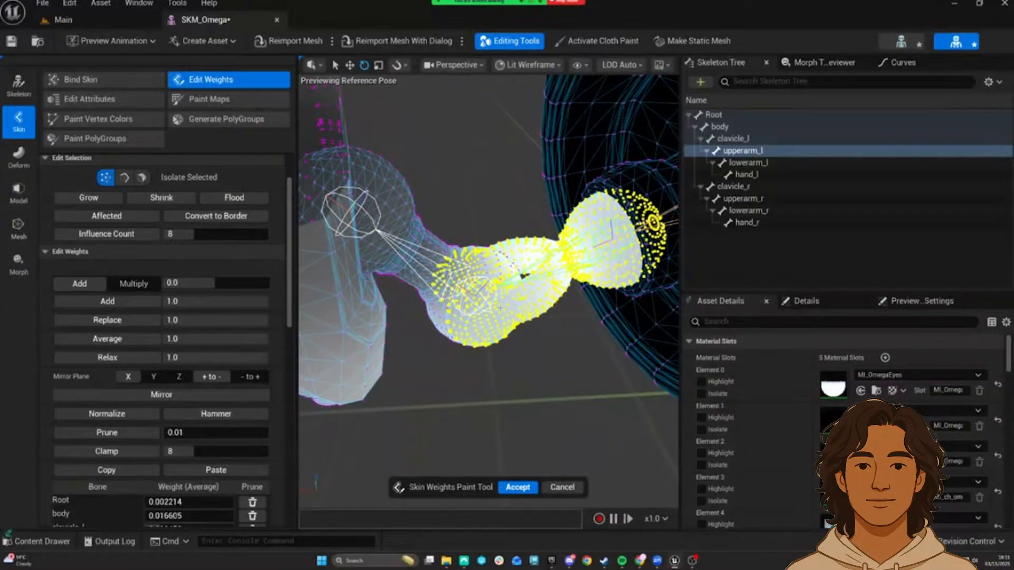
alt+drag(488, 291, 654, 299)
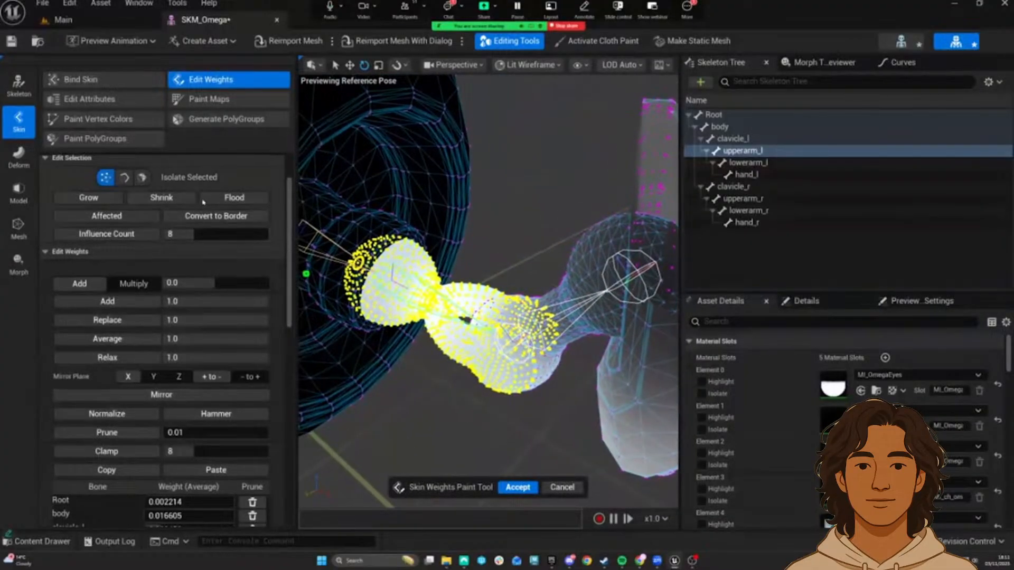
click(132, 302)
Step: Make lowerarm_l the active bone, flood-select the left lower arm geometry and add 1.0 weight
alt+drag(475, 296, 423, 293)
click(748, 163)
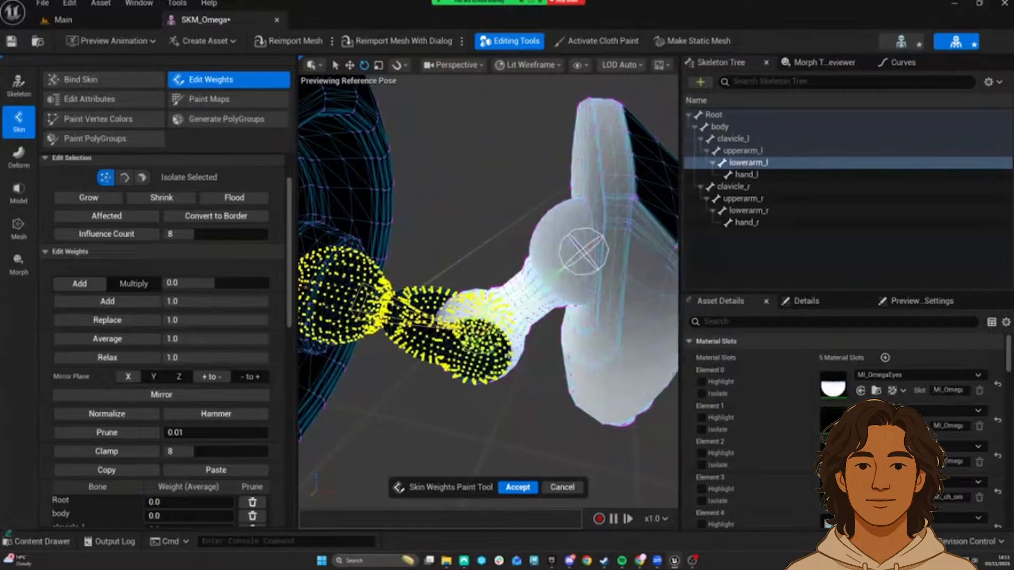
click(523, 352)
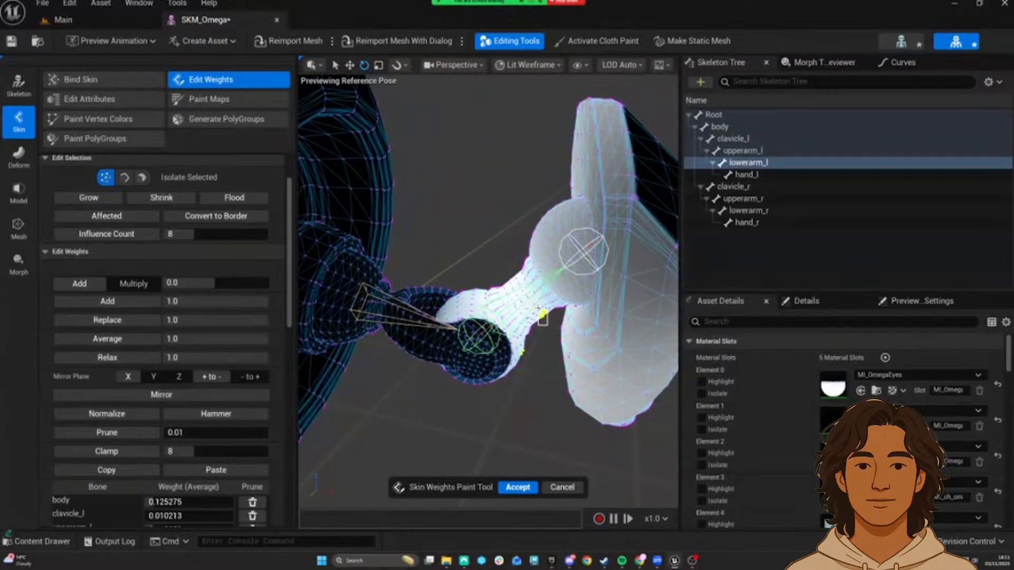
click(233, 197)
click(109, 301)
right_drag(496, 277, 526, 253)
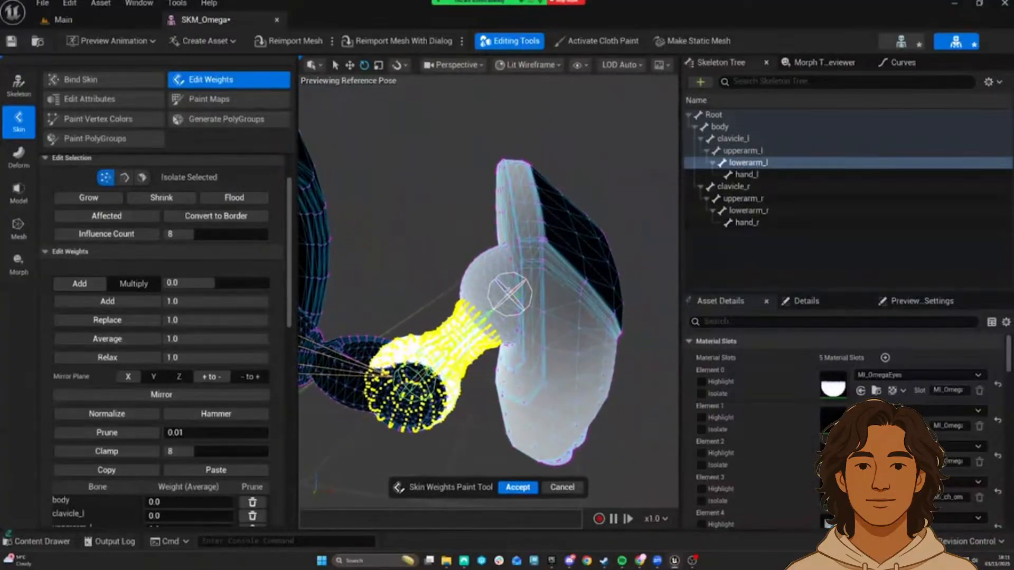
Step: Make hand_l the active bone, select all the left hand's vertices and add 1.0 weight to them
click(496, 277)
right_drag(464, 210, 448, 192)
drag(437, 183, 605, 316)
shift+drag(585, 454, 524, 262)
right_drag(524, 261, 531, 299)
shift+drag(565, 400, 465, 318)
right_drag(464, 318, 437, 319)
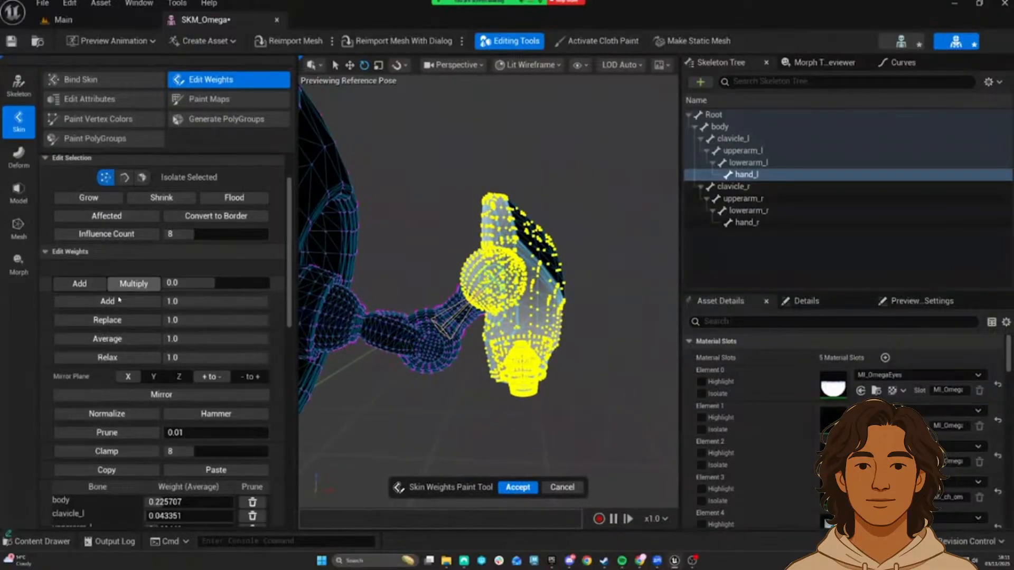
click(107, 301)
right_drag(544, 288, 530, 247)
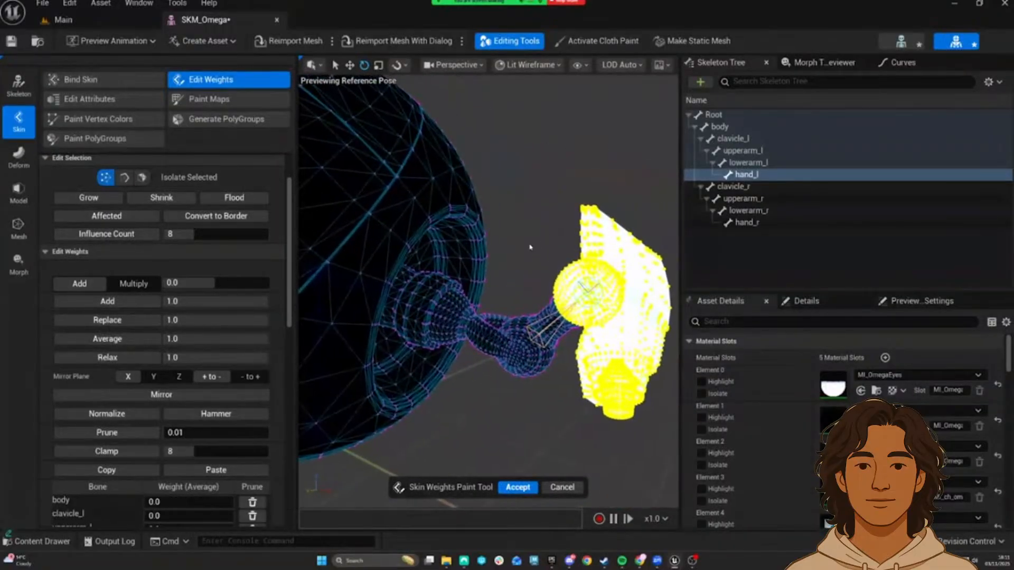
Step: Accept the skin weight edits and reopen Edit Weights with upperarm_l as the active bone
click(517, 486)
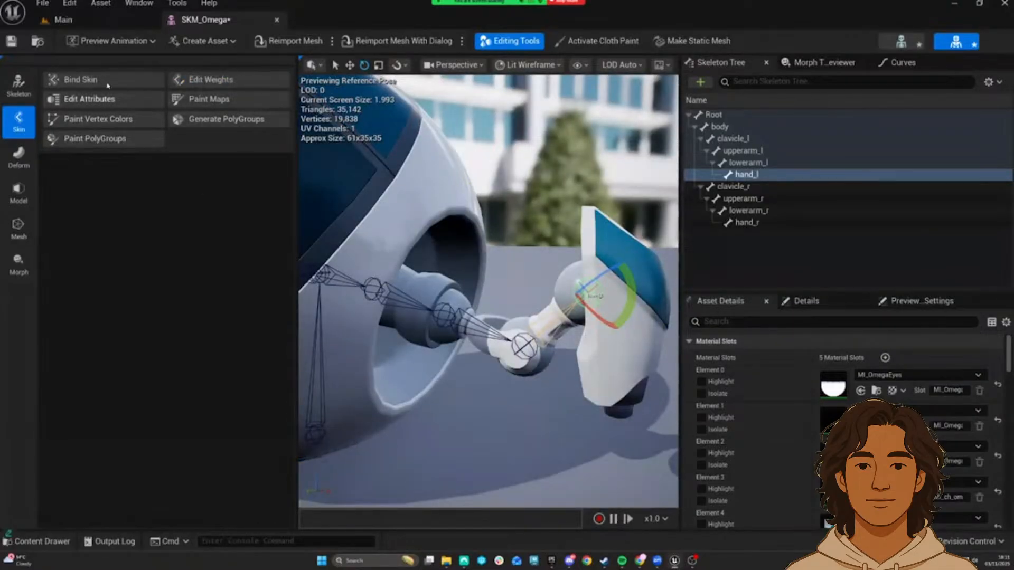
click(196, 80)
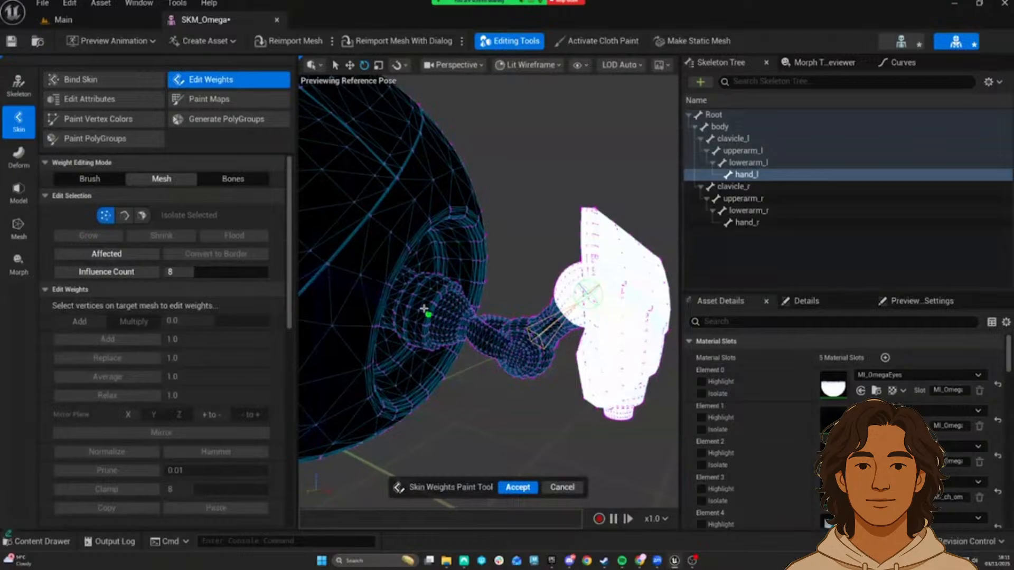
click(454, 305)
click(451, 310)
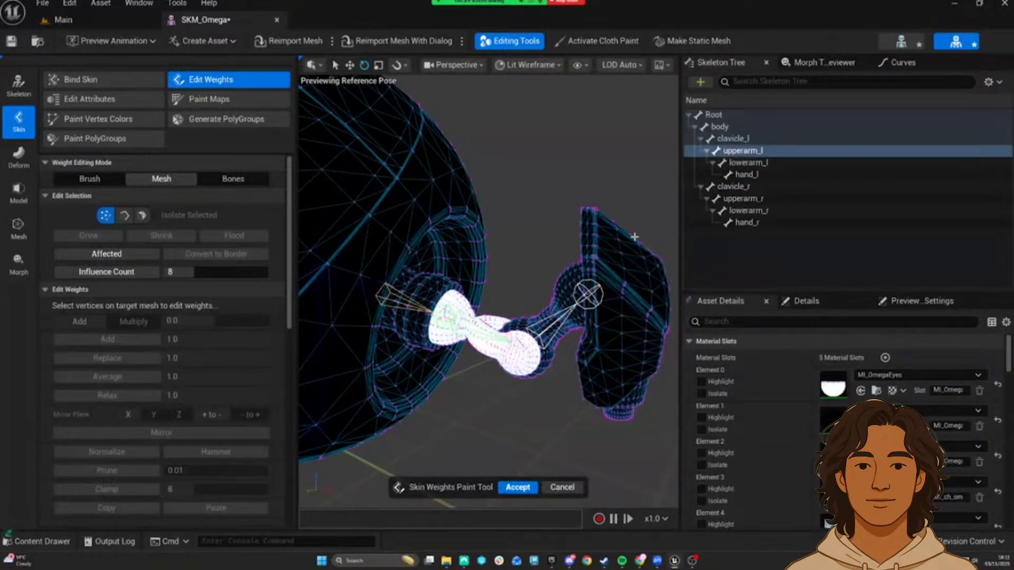
Step: Test the left lower arm's weights by rotating lowerarm_l through its transform values, resetting its rotation between trials
click(533, 348)
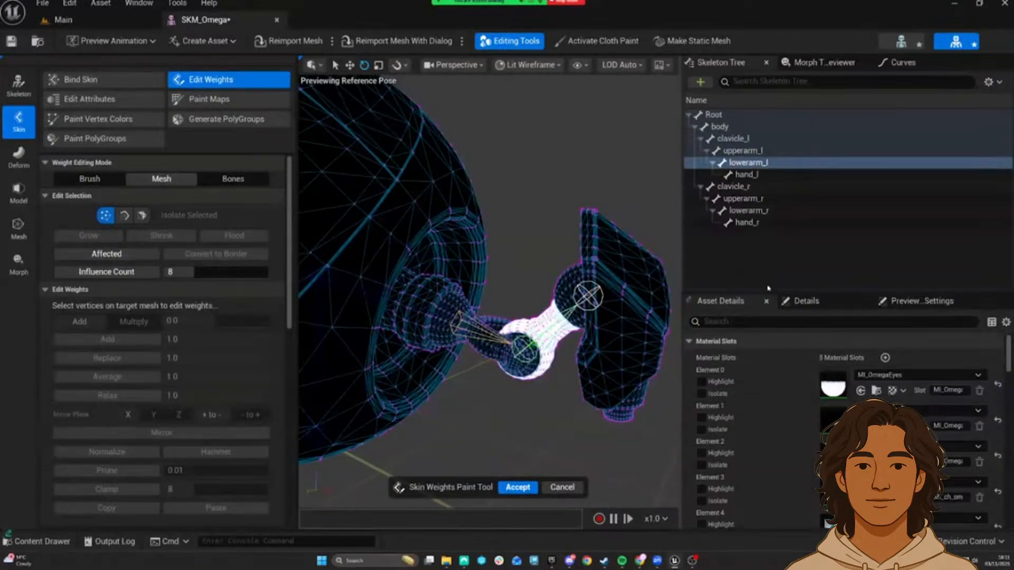
click(806, 301)
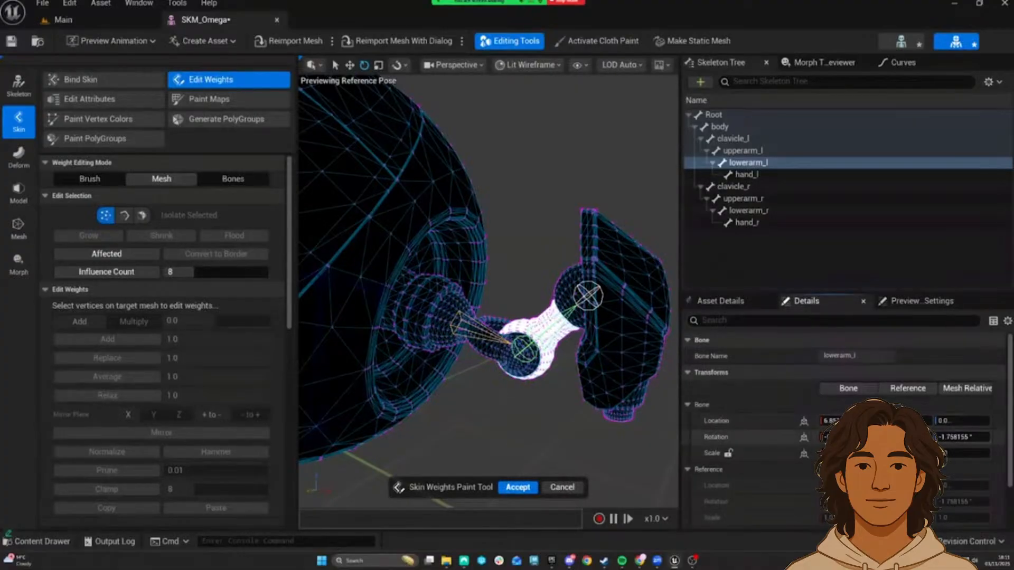
mouse_move(956, 437)
mouse_down()
mouse_move(924, 437)
mouse_move(951, 437)
mouse_move(940, 437)
mouse_up()
right_drag(480, 265, 473, 235)
click(1000, 437)
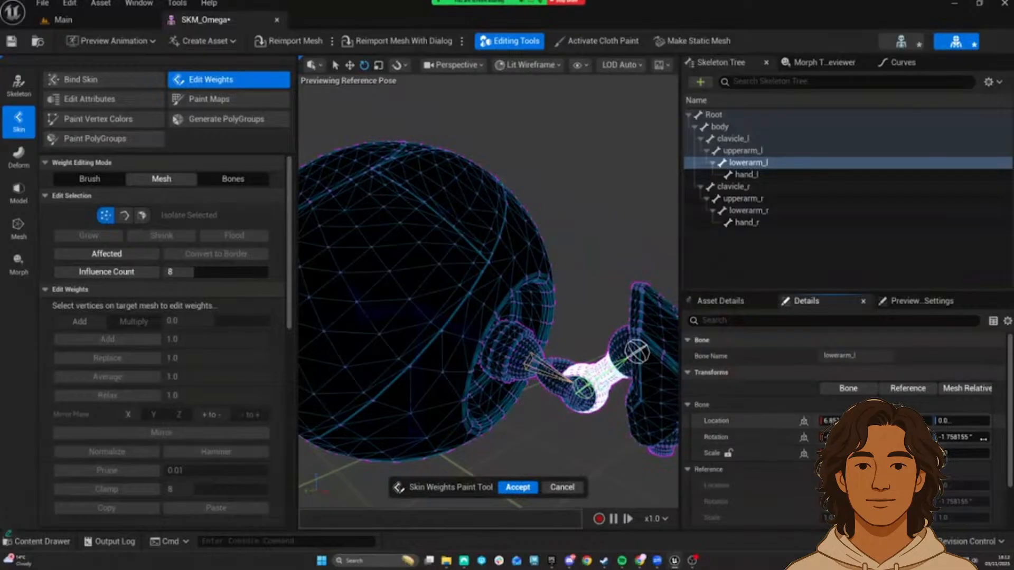
mouse_move(904, 437)
mouse_down()
mouse_move(927, 438)
mouse_move(886, 437)
mouse_move(937, 437)
mouse_move(889, 438)
mouse_move(935, 438)
mouse_move(921, 437)
mouse_up()
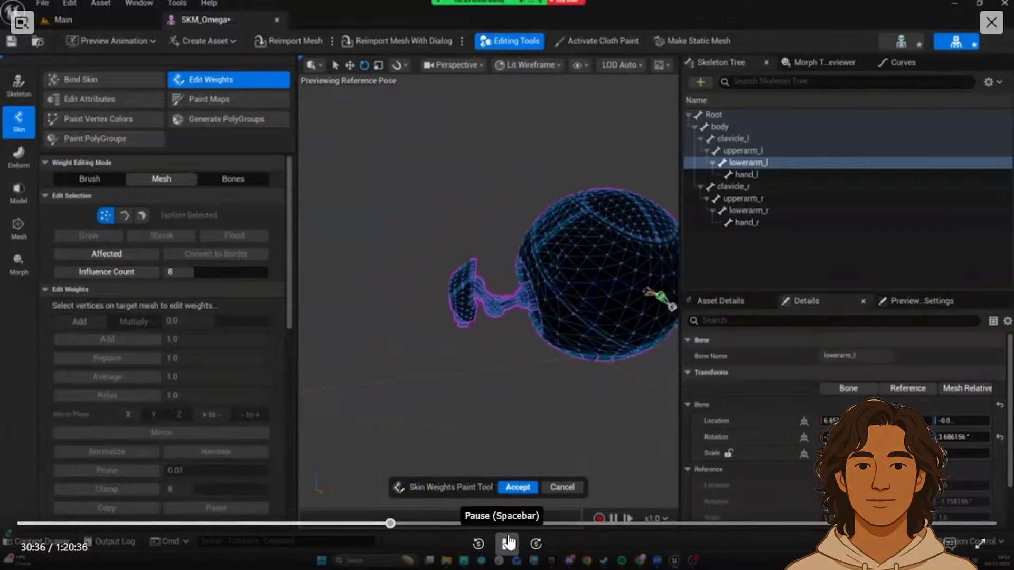
click(507, 544)
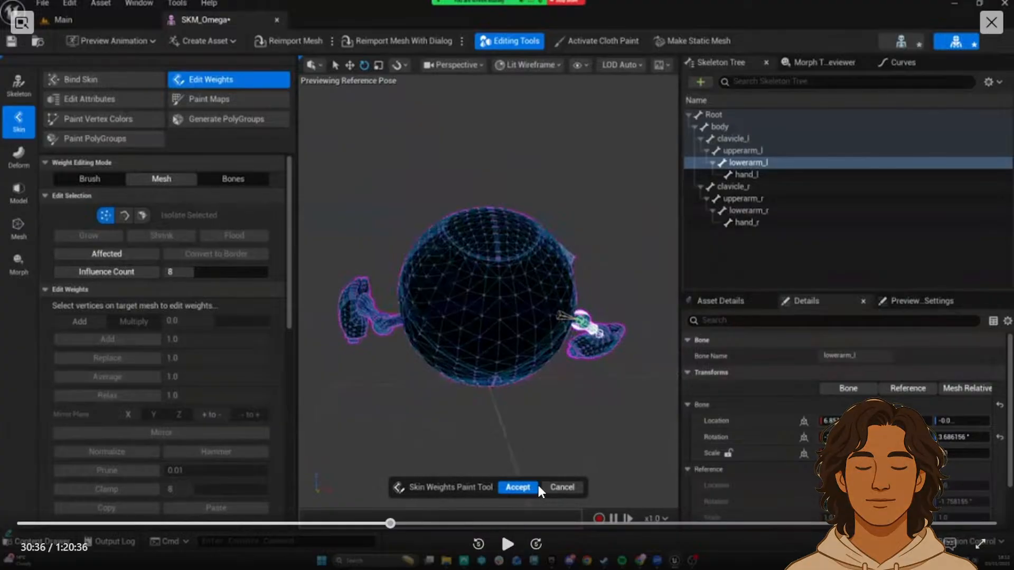
click(510, 546)
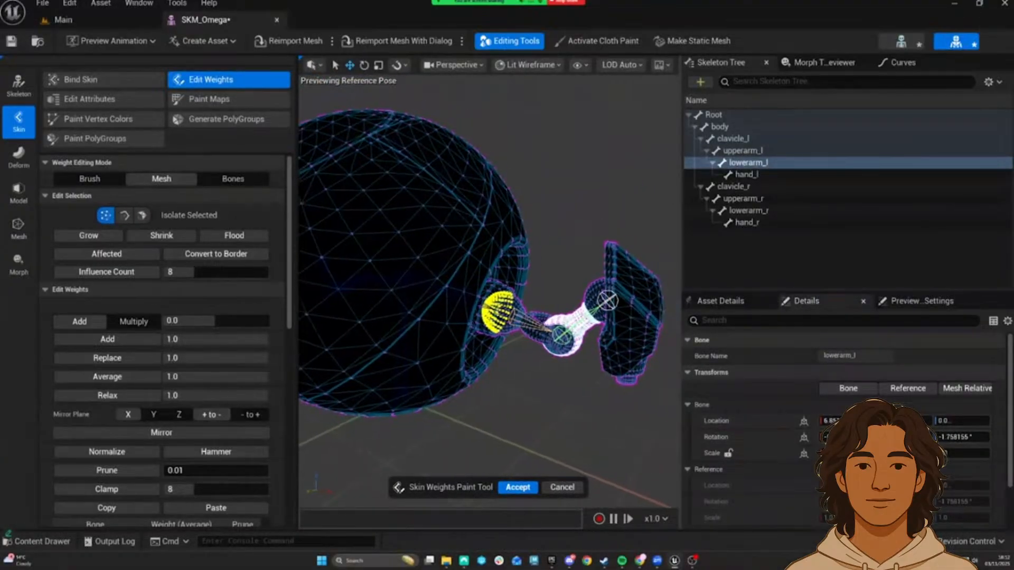
Step: Accept the skin weight edits and reopen Edit Weights with clavicle_l as the active bone
click(517, 487)
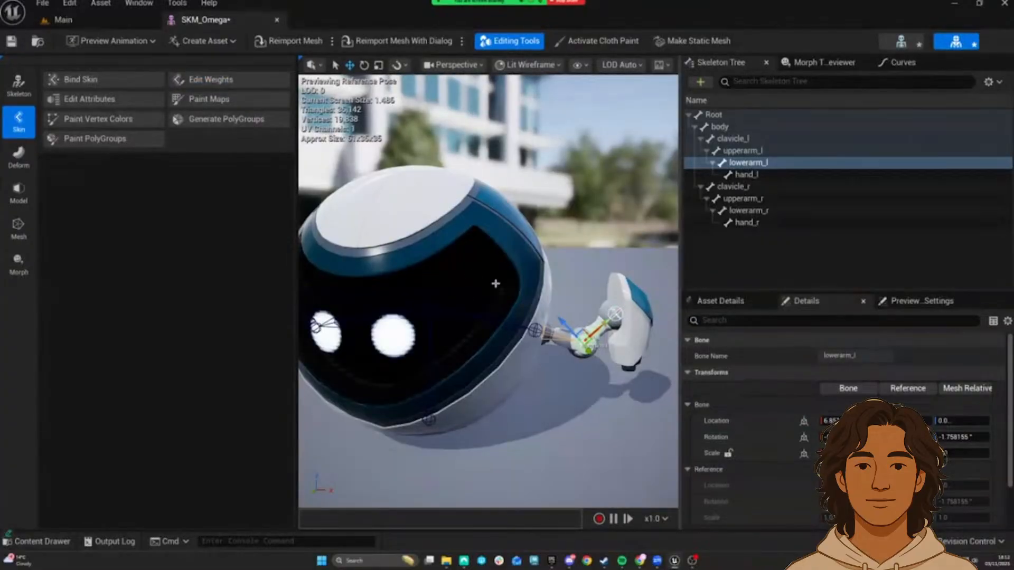
right_drag(565, 379, 607, 363)
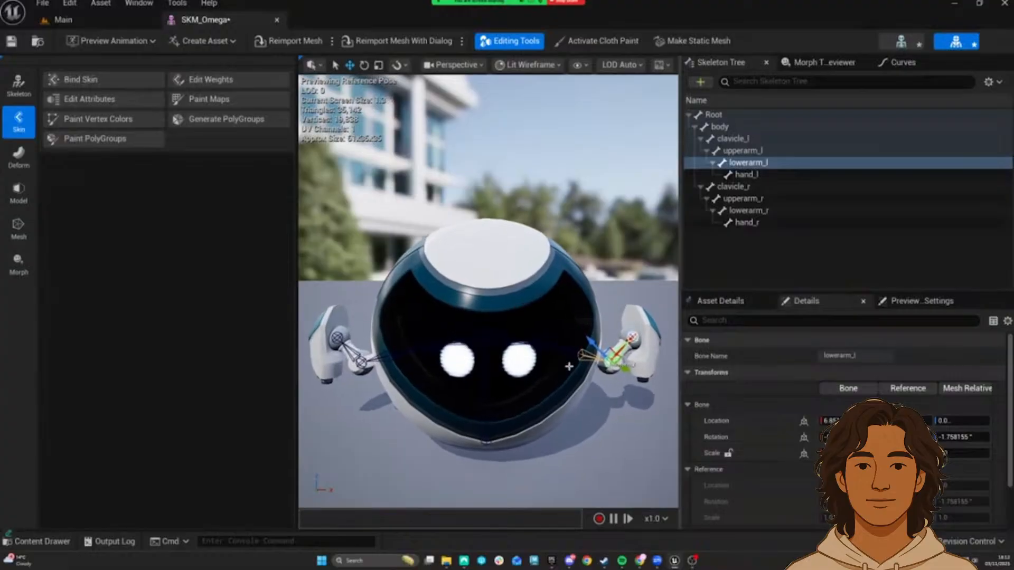
click(582, 355)
right_drag(518, 345, 494, 339)
click(518, 344)
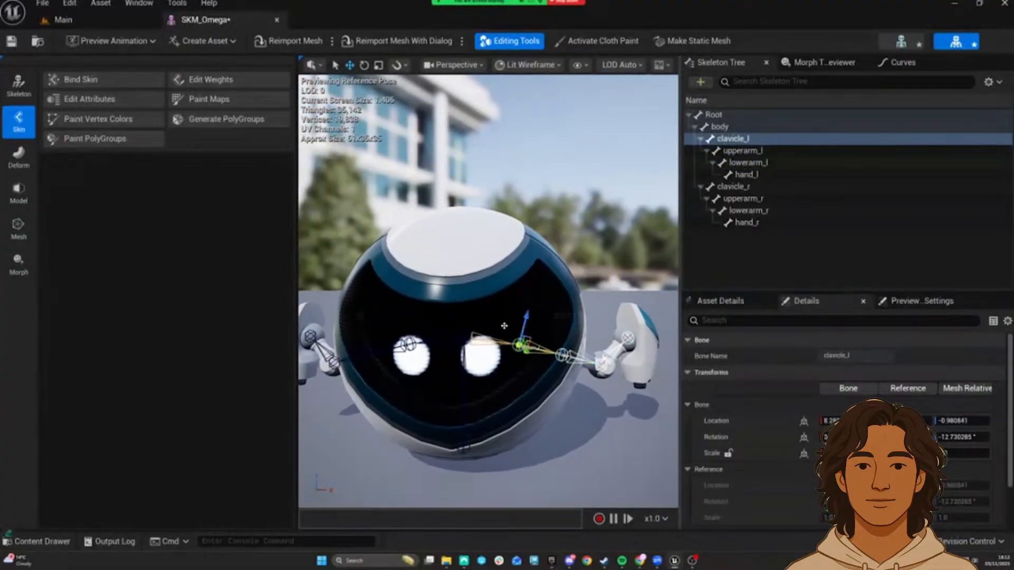
click(205, 80)
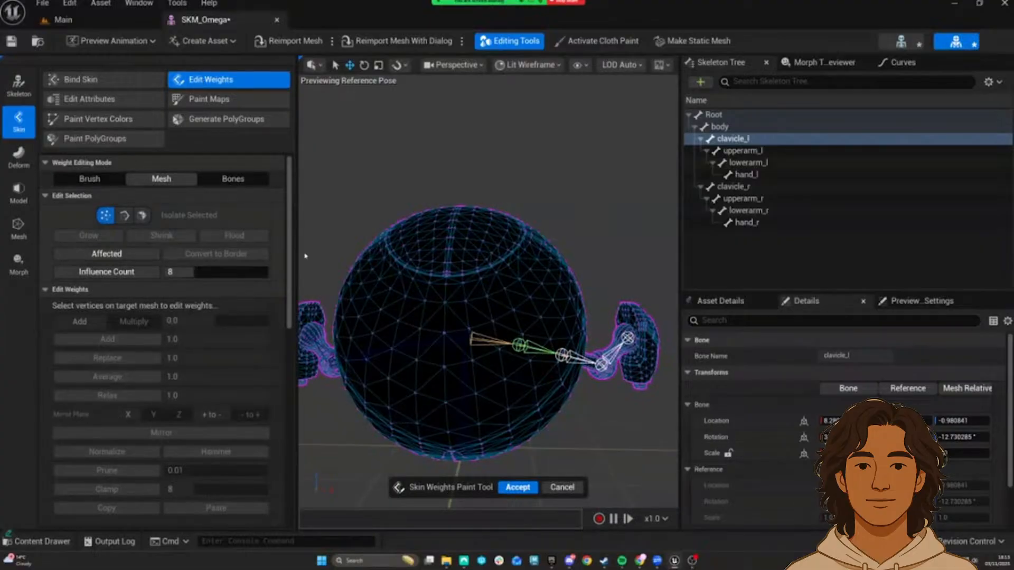
Step: Select all of the robot's vertices and mirror the skin weights across the X plane in the + to - direction
click(460, 276)
right_drag(461, 276, 422, 274)
key(s)
drag(306, 195, 752, 452)
right_drag(551, 355, 615, 350)
scroll(126, 294, down, 5)
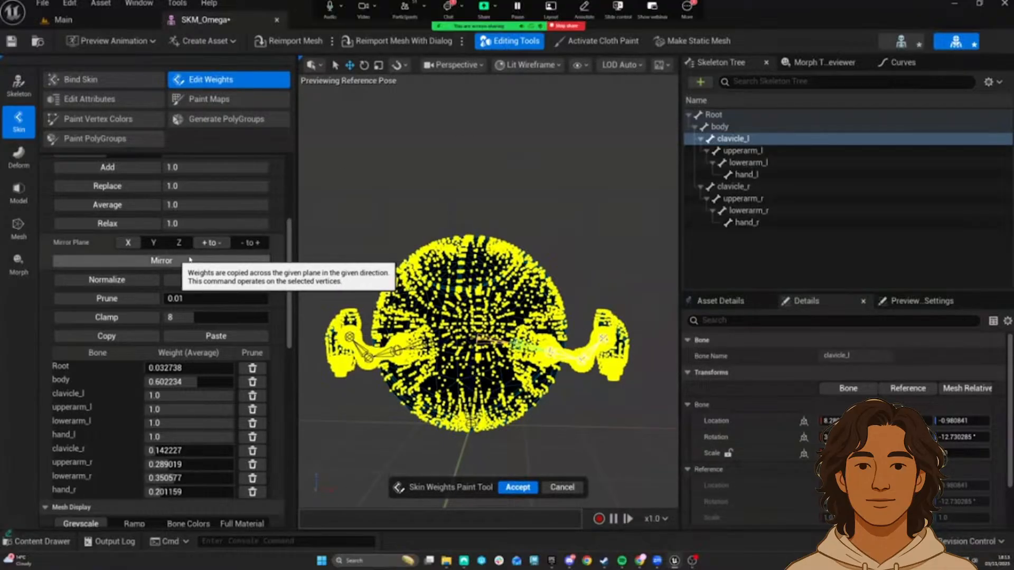
click(161, 260)
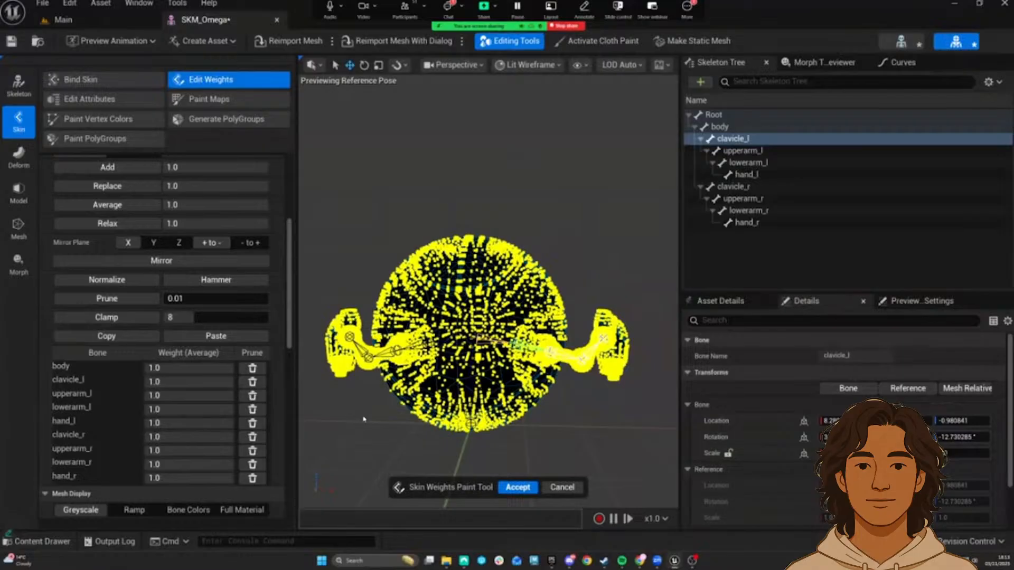
click(363, 419)
Step: Check the mirrored right arm weights by rotating upperarm_r, reset its rotation and accept the weight edits
right_drag(419, 418, 501, 428)
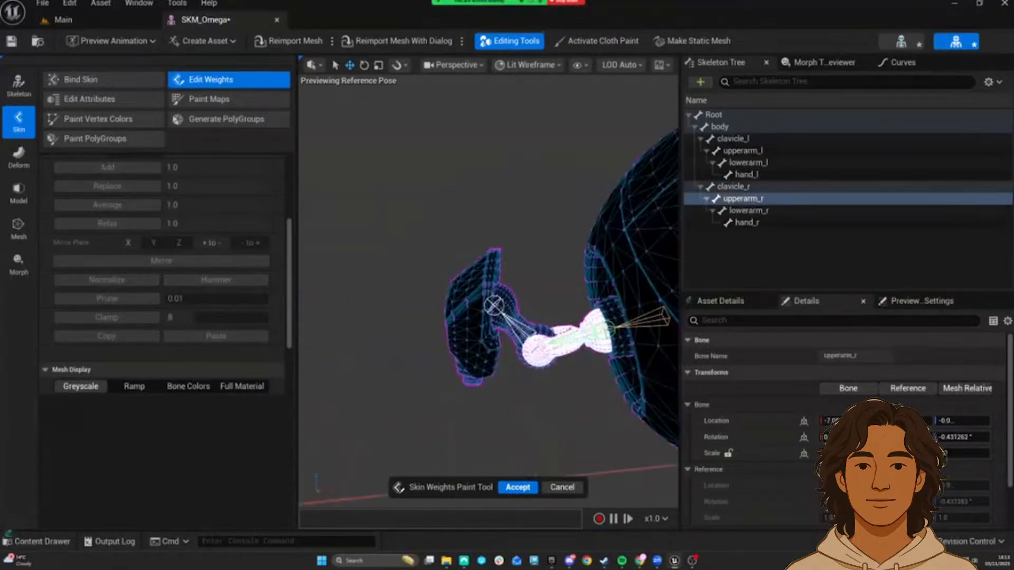
right_drag(552, 372, 602, 374)
key(e)
click(746, 211)
click(747, 201)
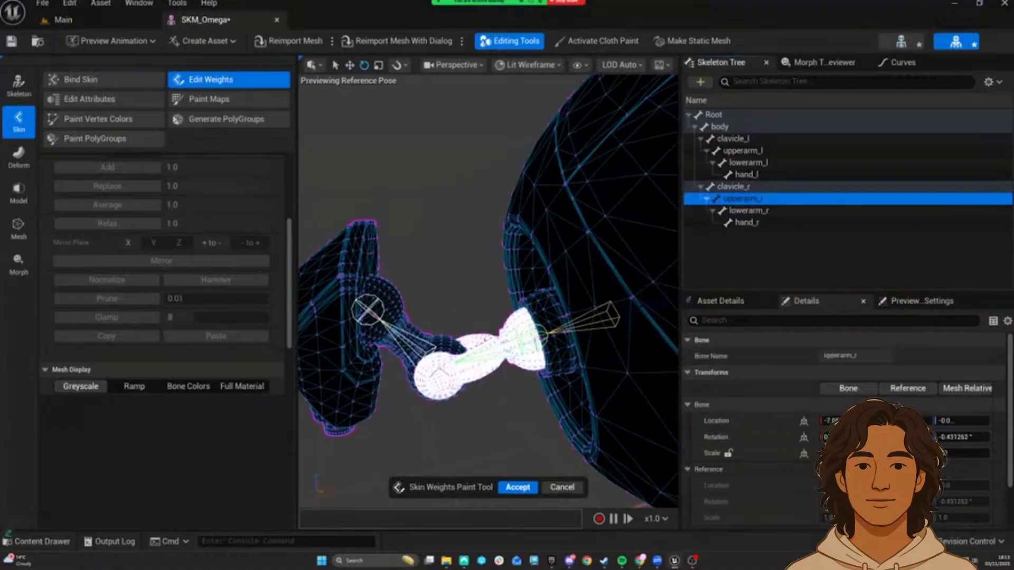
drag(900, 437, 983, 435)
click(999, 437)
right_drag(592, 392, 618, 399)
click(519, 487)
Step: Test-rotate the body bone in the viewport and undo the rotation
mouse_move(524, 448)
right_down()
mouse_move(509, 320)
mouse_move(464, 327)
right_up()
click(466, 322)
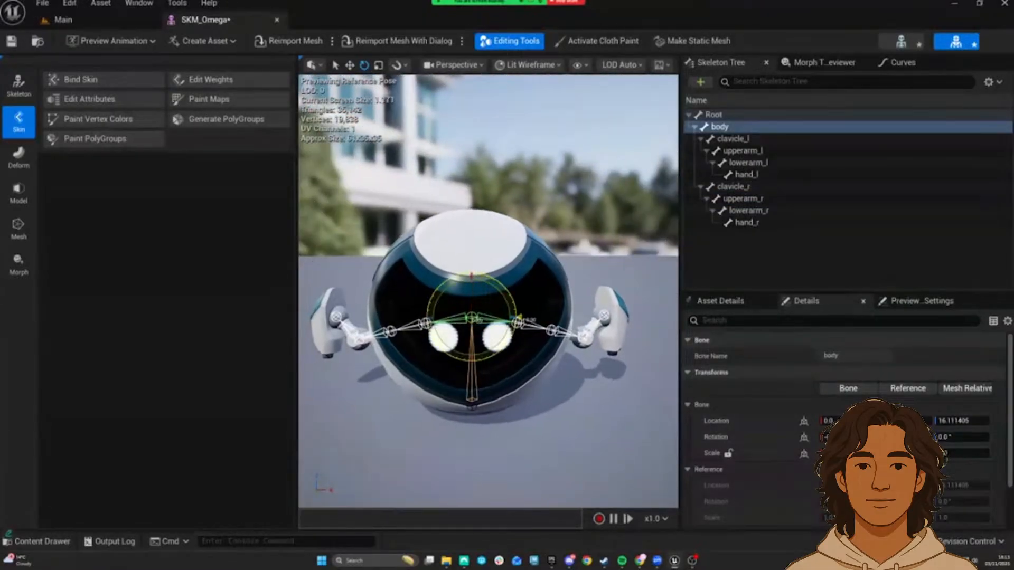
drag(515, 301, 400, 334)
key(ctrl+z)
Step: Test the arm weights by selecting the arm bones and rotating the right arm's bones to raise the right hand
click(549, 330)
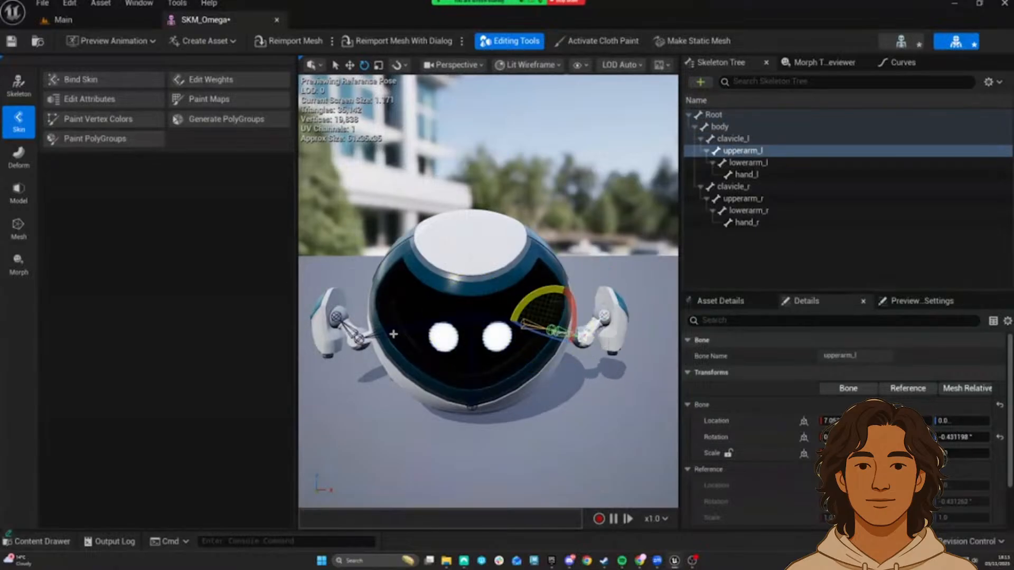
click(386, 321)
click(363, 289)
click(338, 317)
drag(376, 301, 397, 334)
click(359, 339)
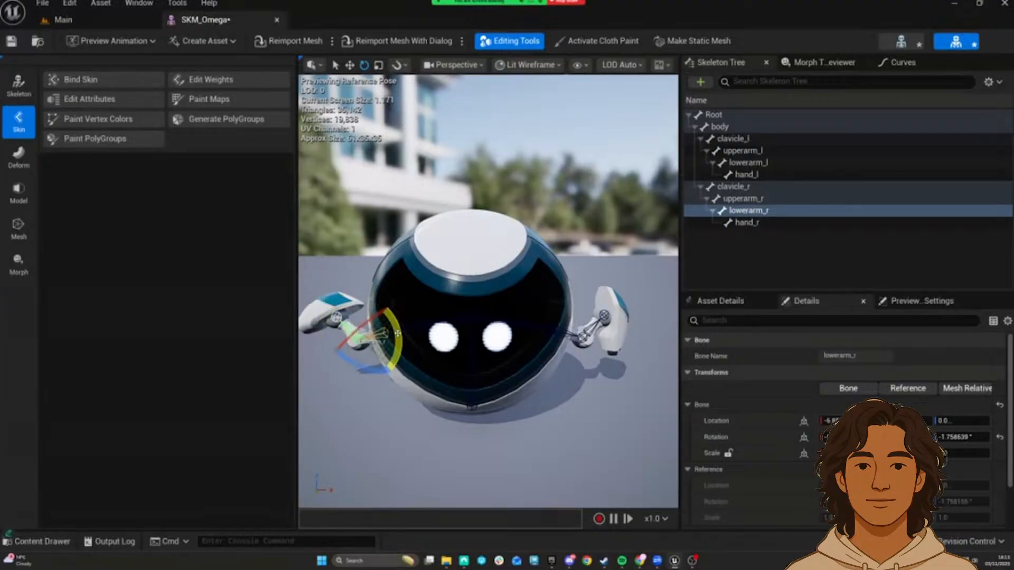
Step: Test-rotate the left arm's lower bones in the viewport and undo the rotation
click(583, 334)
drag(615, 319, 576, 303)
click(580, 333)
key(ctrl+z)
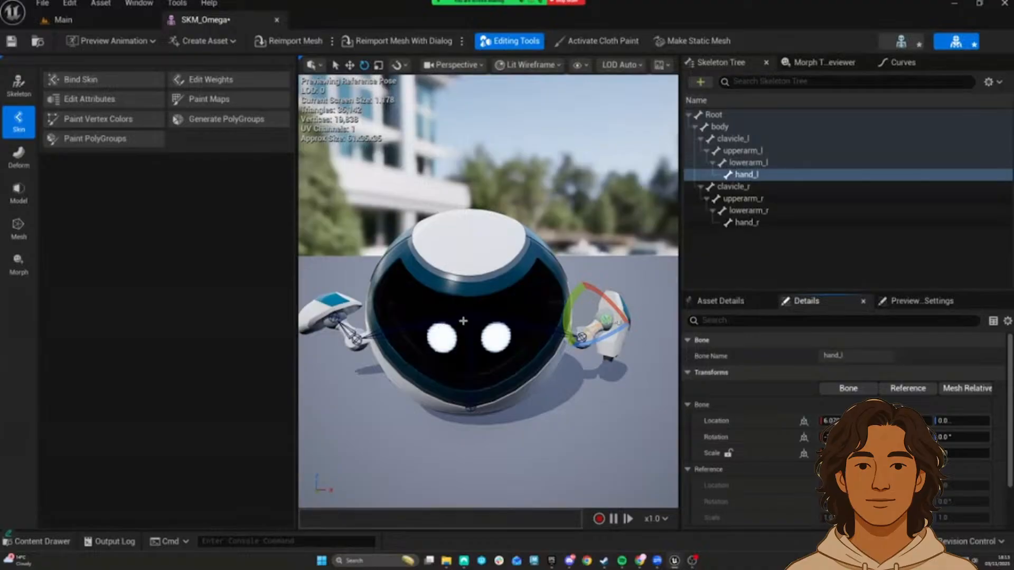
Step: Examine the body and clavicle_l bones in the viewport and clear the bone selection
click(499, 308)
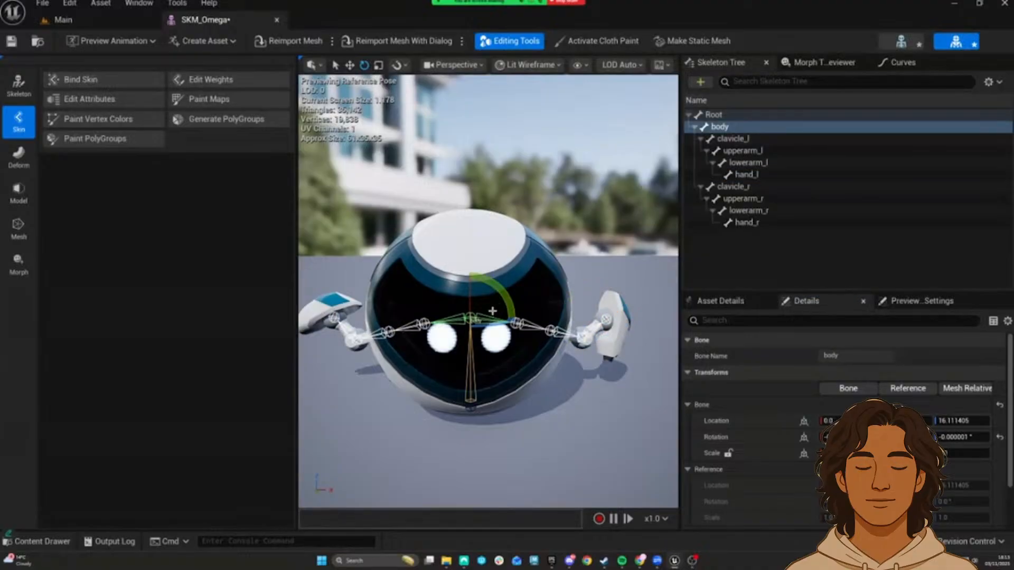
click(528, 320)
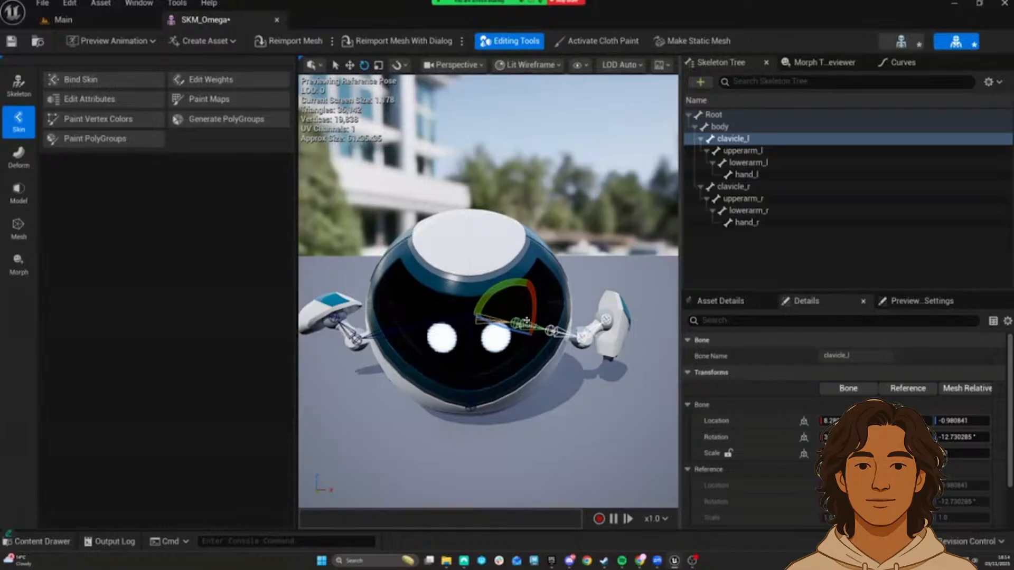
drag(574, 258, 572, 281)
click(574, 258)
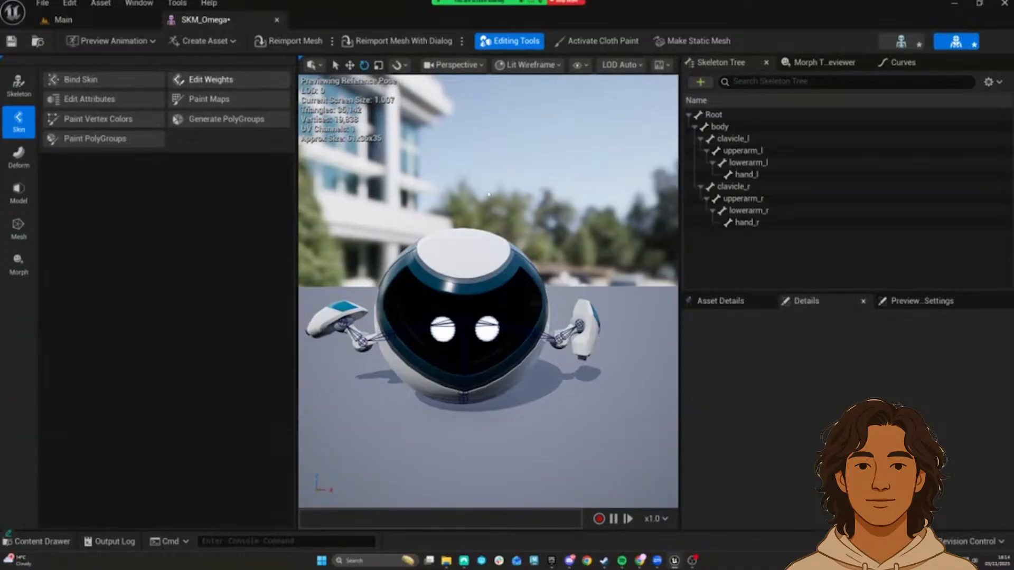
Step: Select the lowerarm_r bone and reset its rotation
click(361, 329)
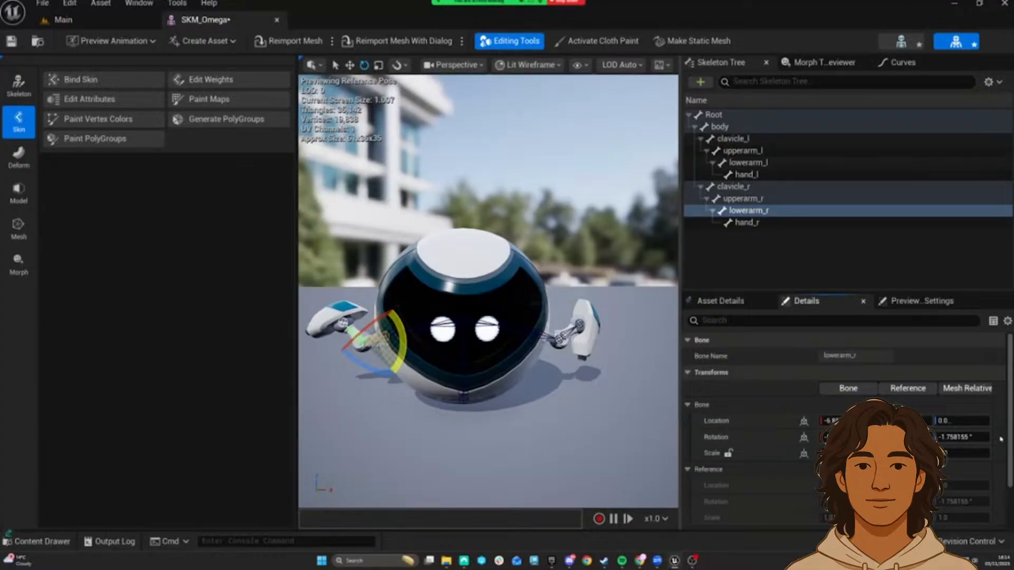
Step: Inspect the clavicle_r, hand_l, lowerarm_l and lowerarm_r bones on the SKM_Omega robot's arms, and clear the selection
click(406, 328)
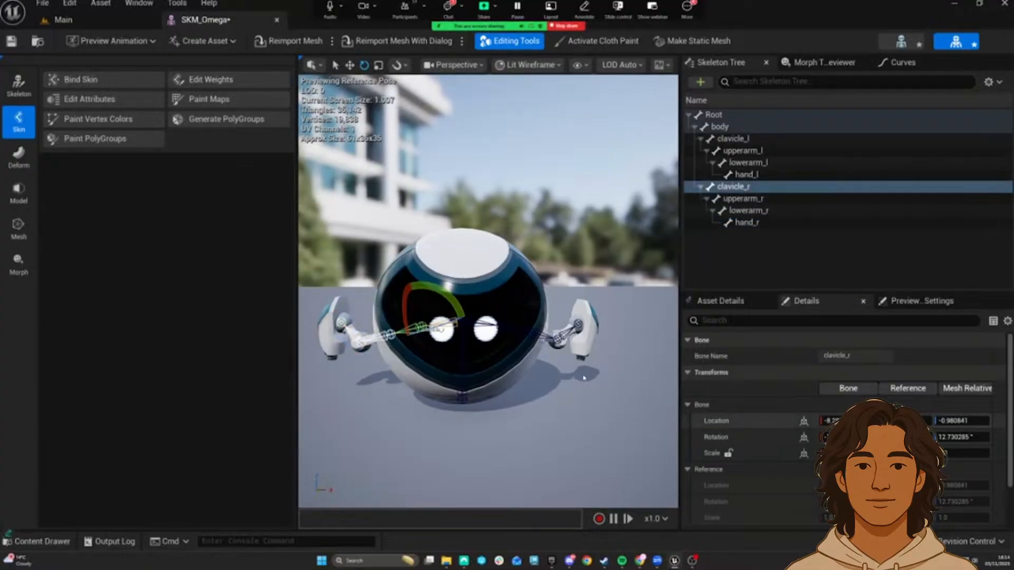
click(493, 329)
click(576, 324)
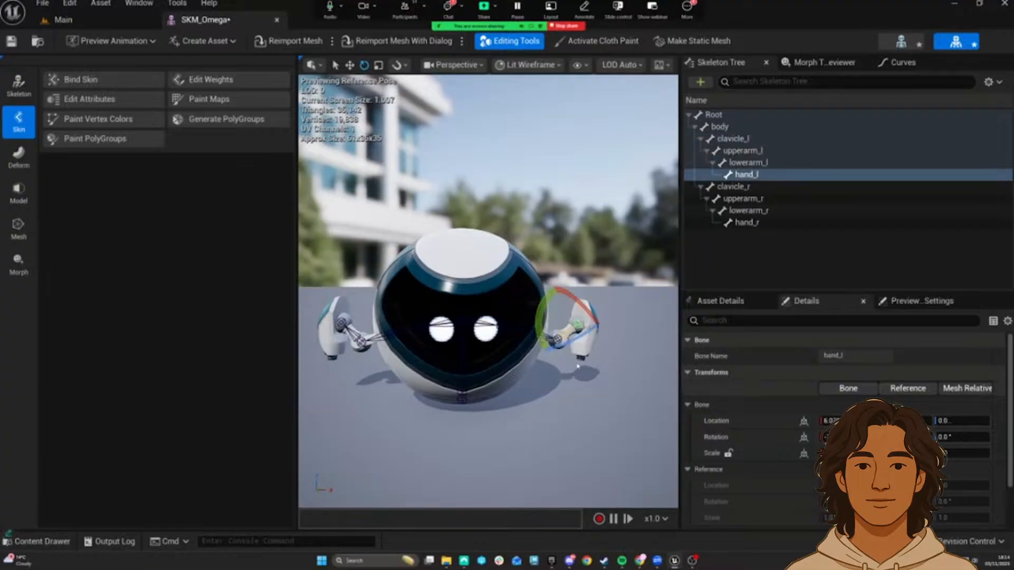
click(558, 339)
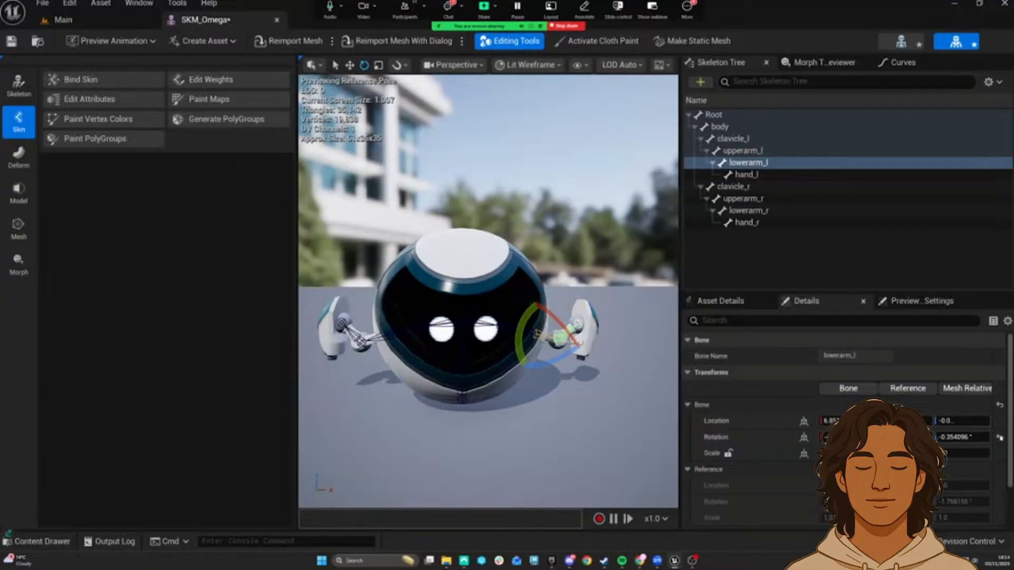
key(Escape)
click(359, 340)
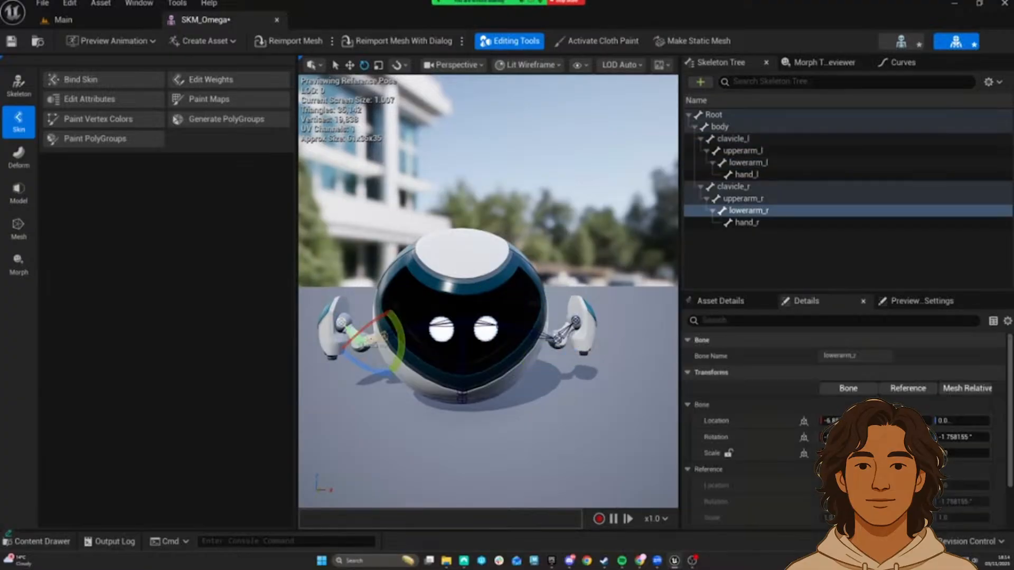
click(469, 390)
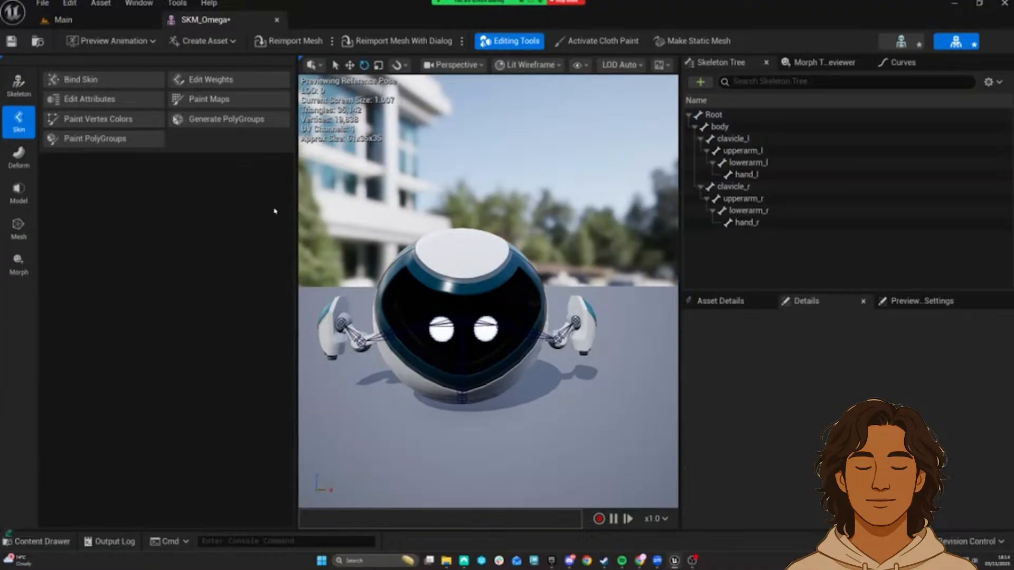
Step: Save the SKM_Omega skeletal mesh and return to the Main level
click(11, 40)
click(119, 19)
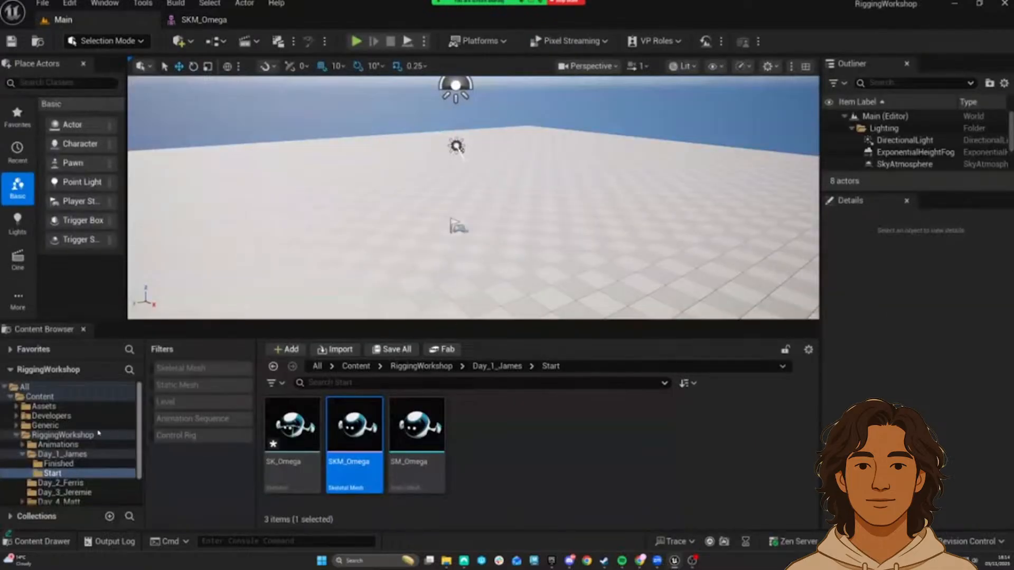
Step: Look through the project's SkeletalMesh, Assets and Content folders for mannequin assets
scroll(81, 433, down, 1)
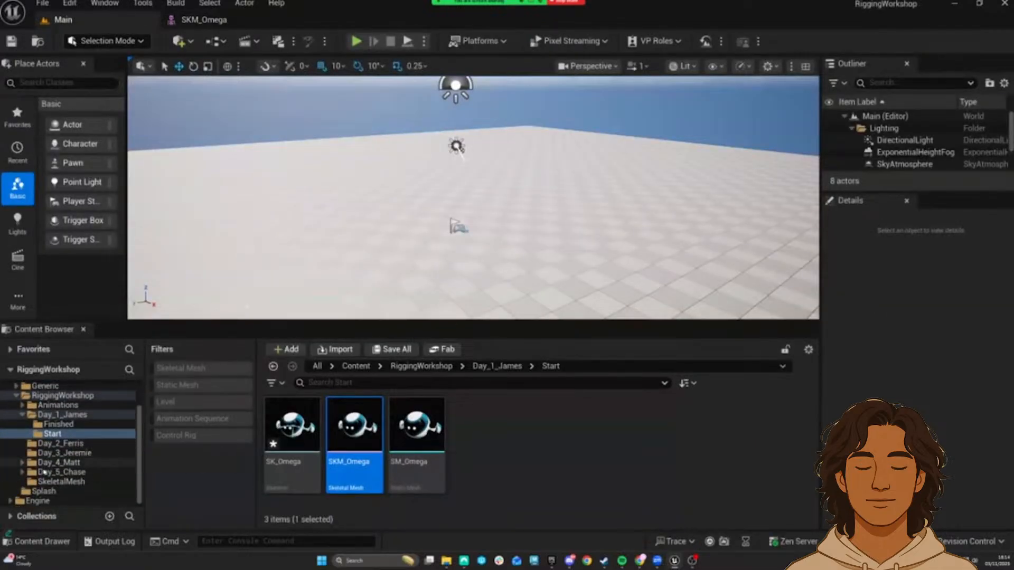
scroll(63, 430, up, 1)
scroll(57, 425, down, 2)
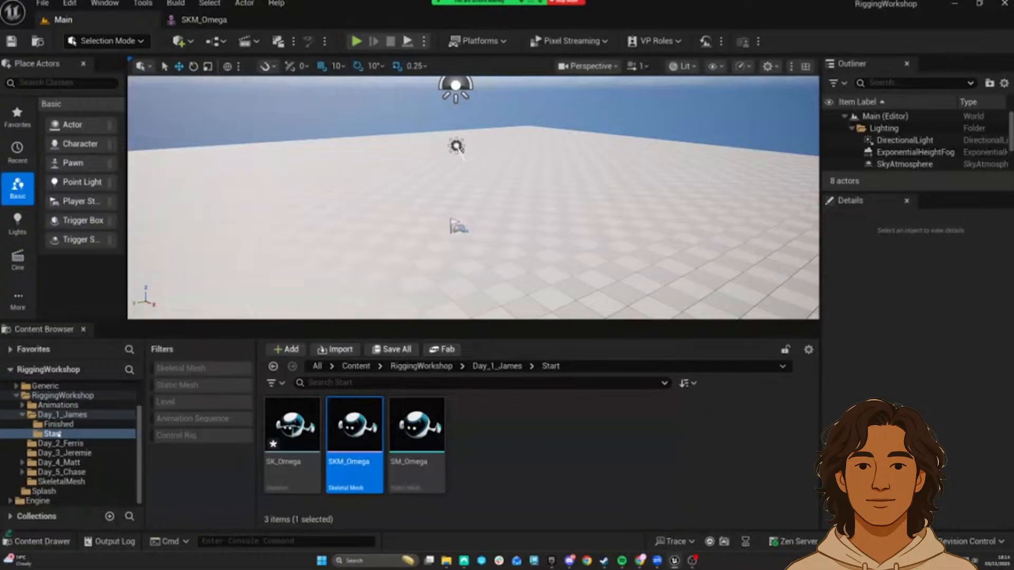
click(62, 481)
scroll(61, 460, up, 2)
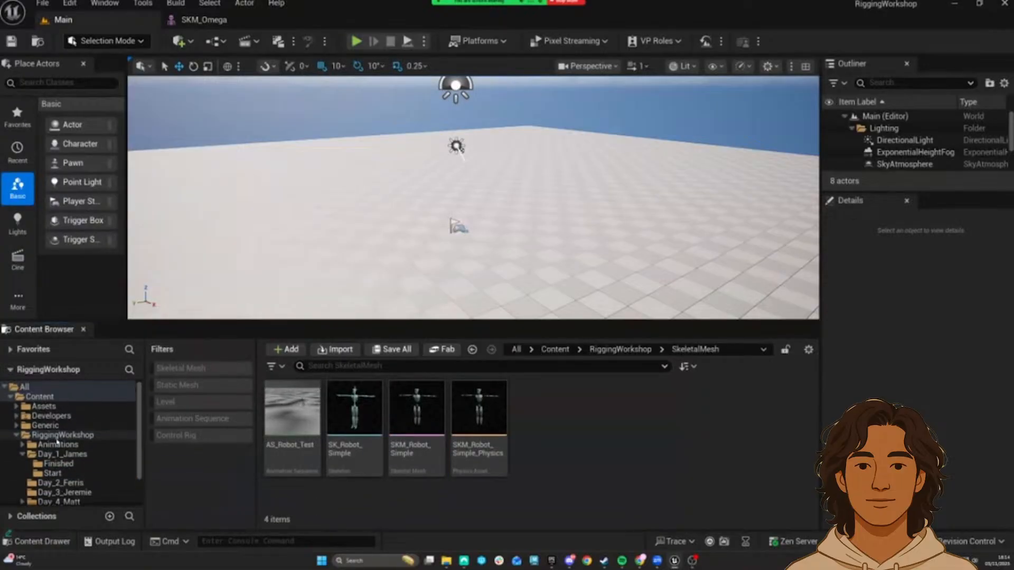
click(52, 424)
click(54, 417)
click(43, 406)
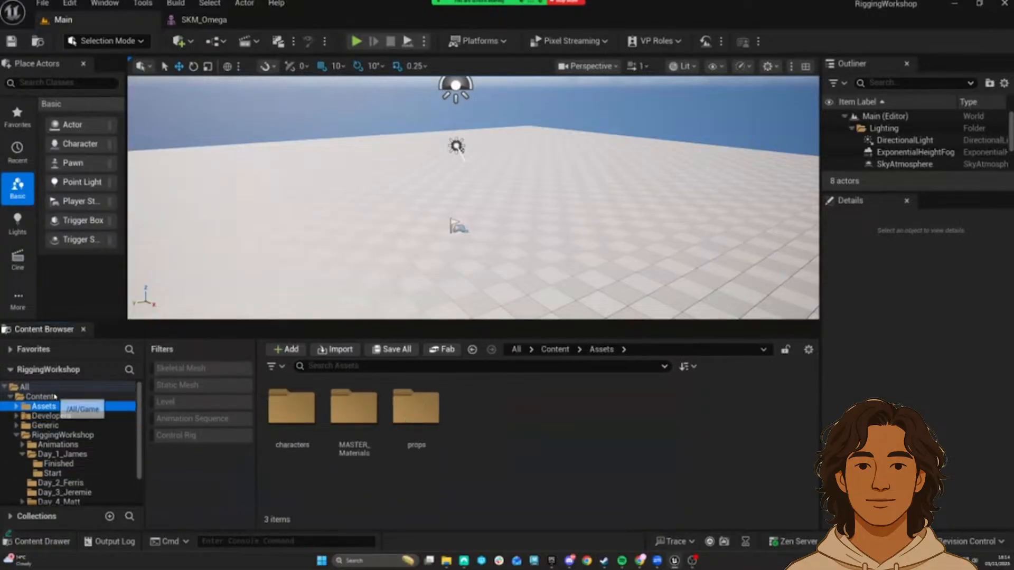
click(39, 397)
Step: Search the Content folder for "manne", and clear the search
click(339, 365)
text(m)
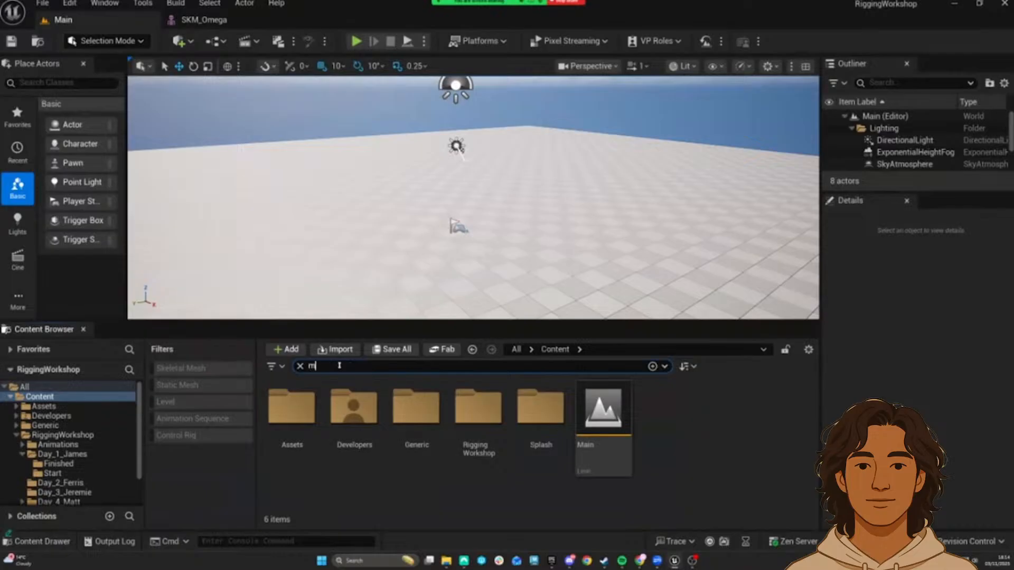
text(anne)
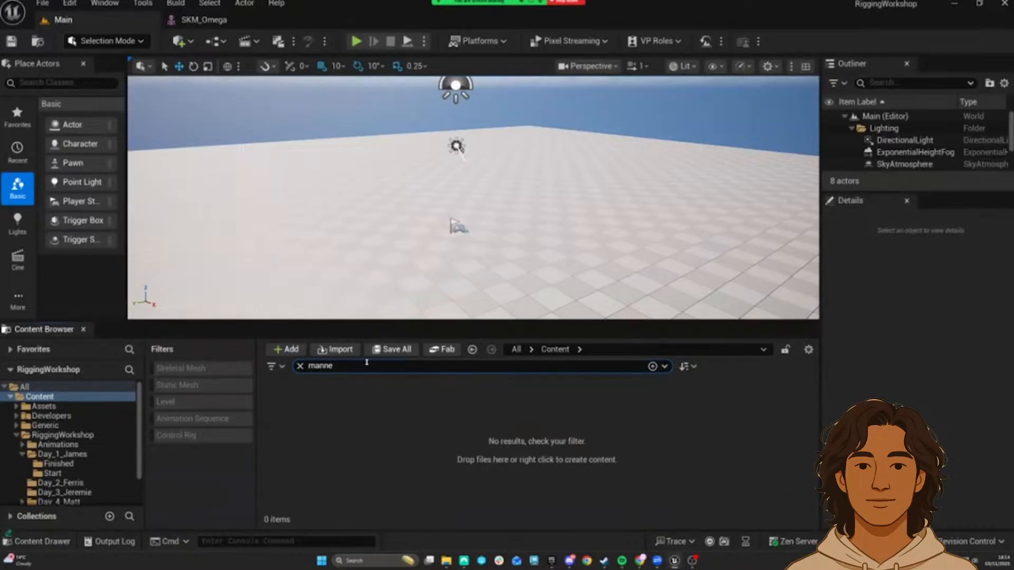
click(38, 387)
click(42, 397)
click(300, 367)
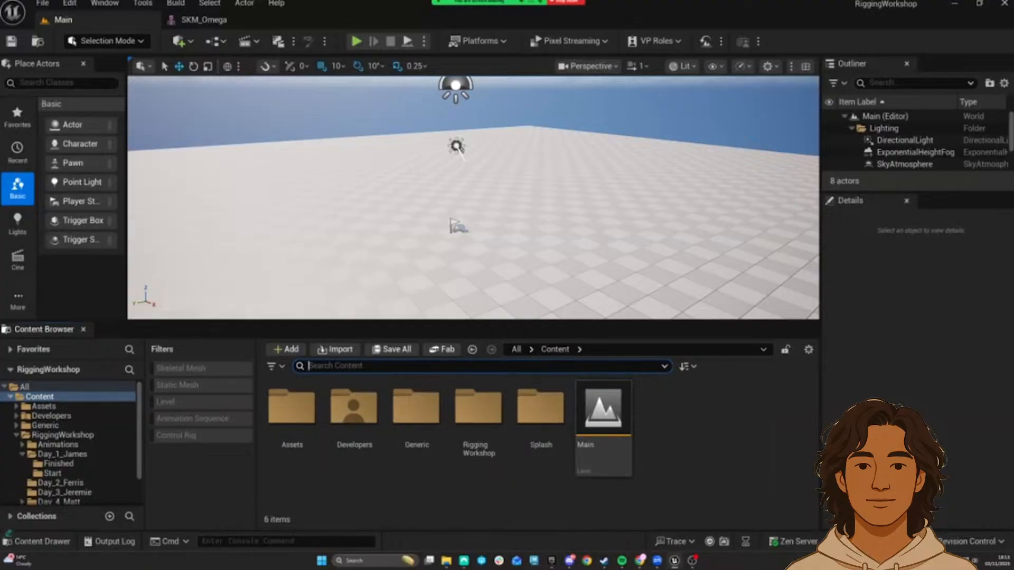
Step: Switch to the Epic Games Launcher, close the Control Rig Samples Pack listing, and minimise the launcher
click(551, 561)
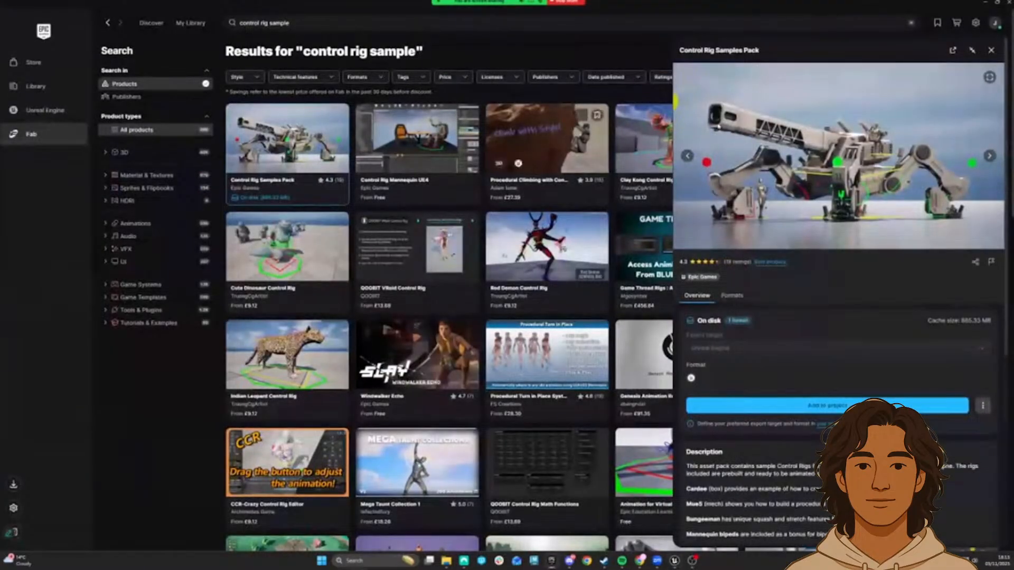
click(991, 50)
click(985, 3)
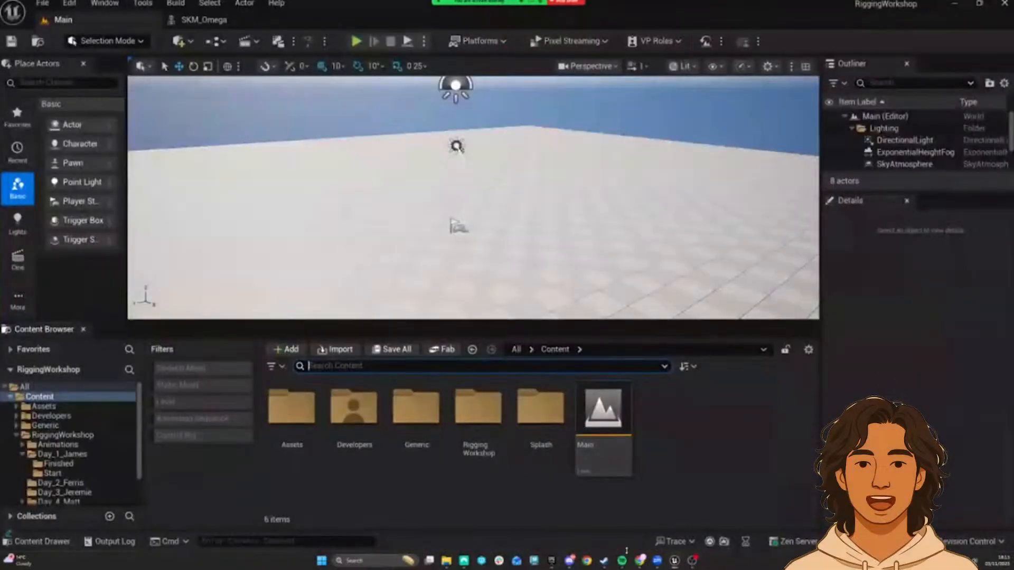
Step: Switch to the Epic Games Launcher and open the WorkshopExampleProj project from the Unreal Engine library
mouse_move(622, 561)
click(551, 560)
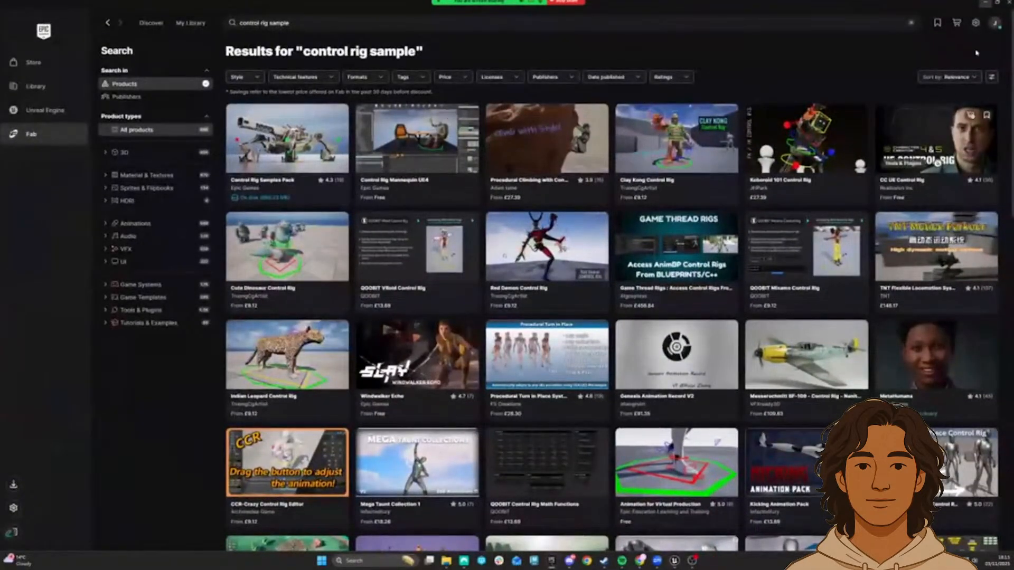
click(39, 106)
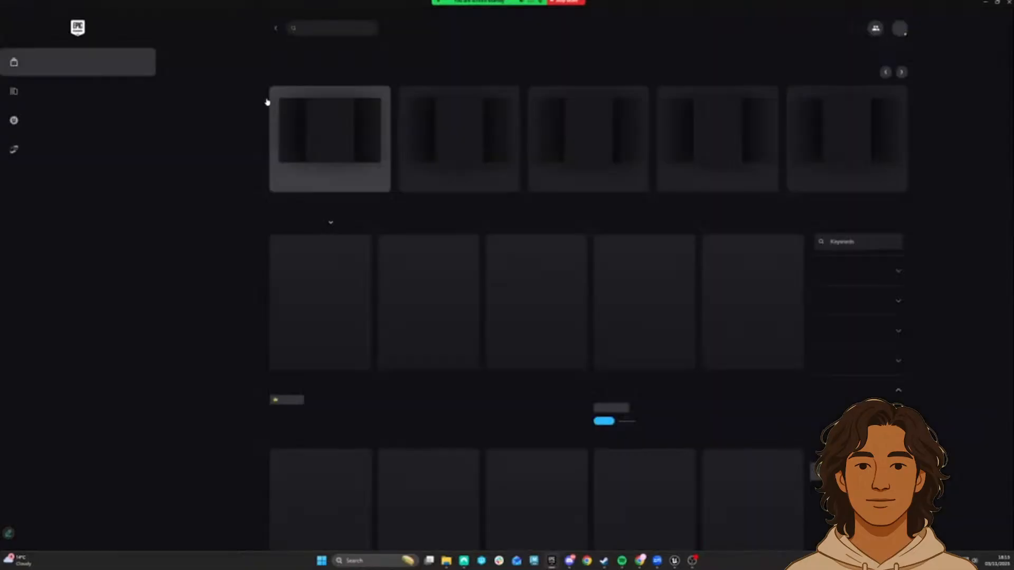
click(31, 120)
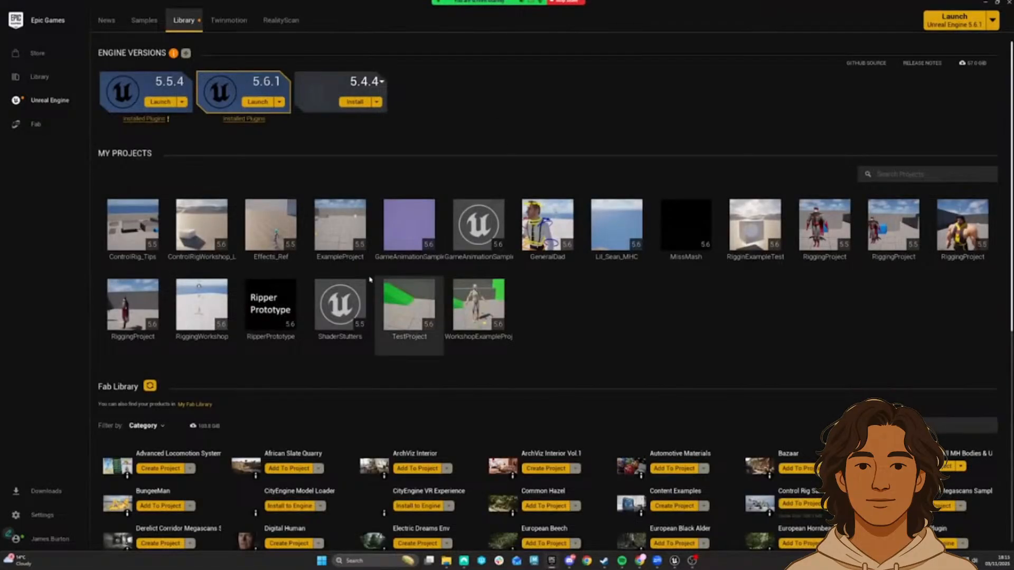
click(482, 305)
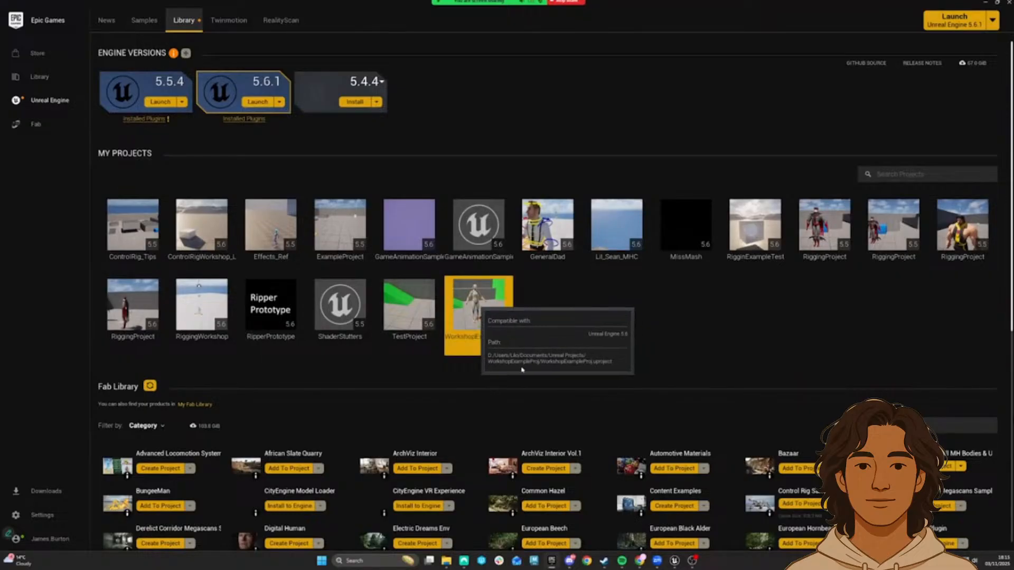
double_click(484, 320)
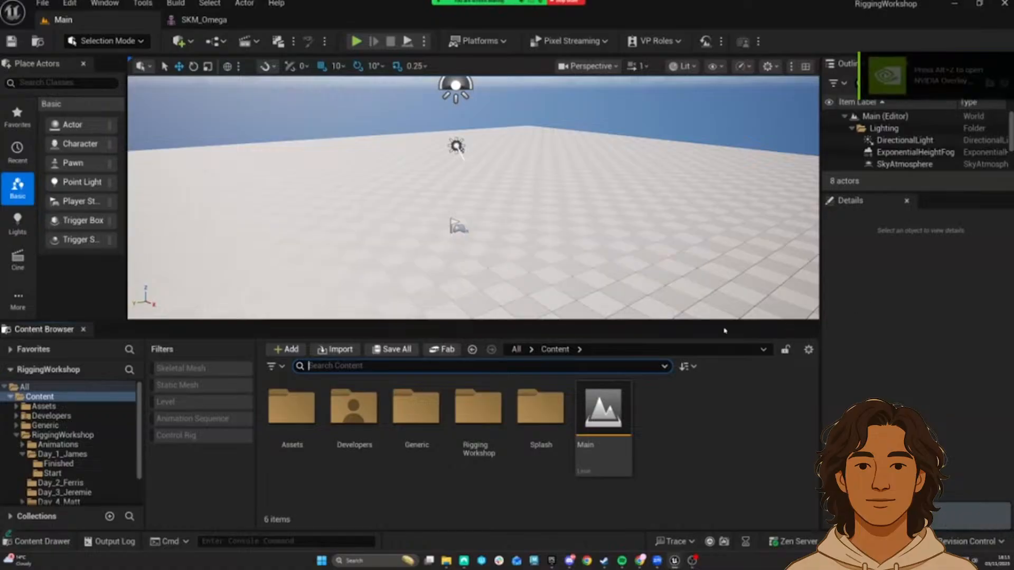
Step: Switch to the WorkshopExampleProj editor and increase its application scale through the Widget Reflector
mouse_move(676, 561)
click(716, 517)
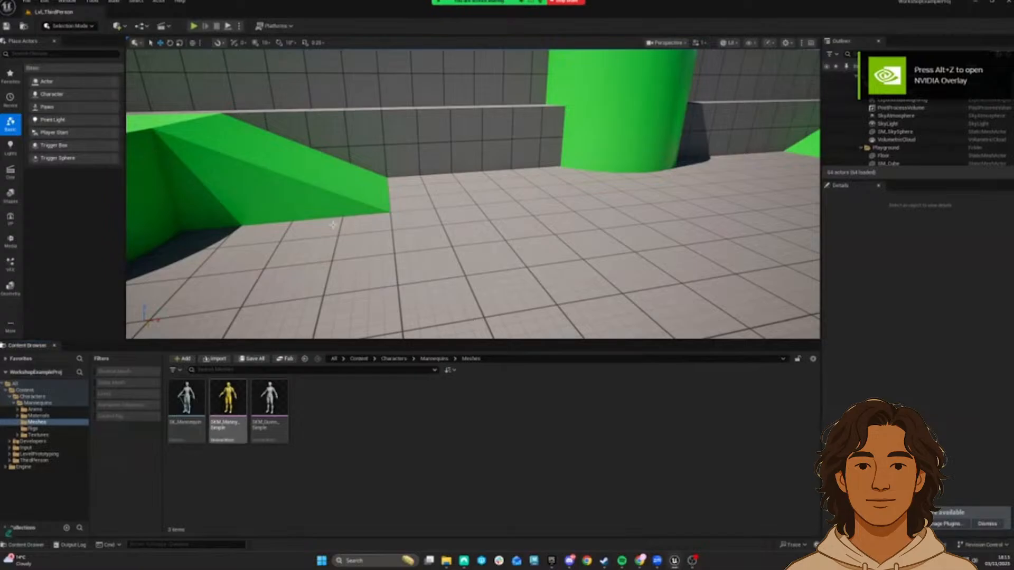
key(ctrl+shift+w)
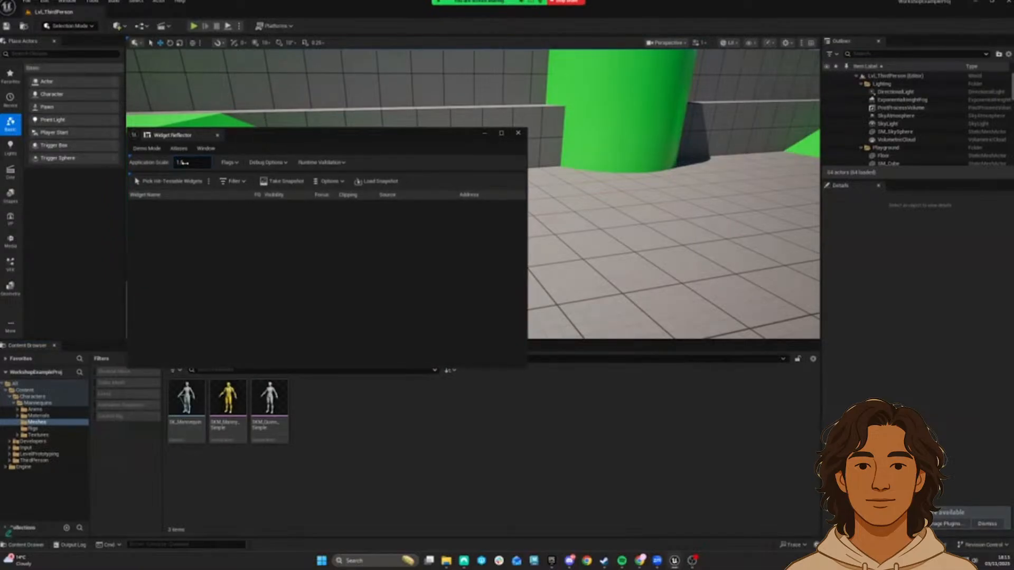
key(Return)
click(514, 135)
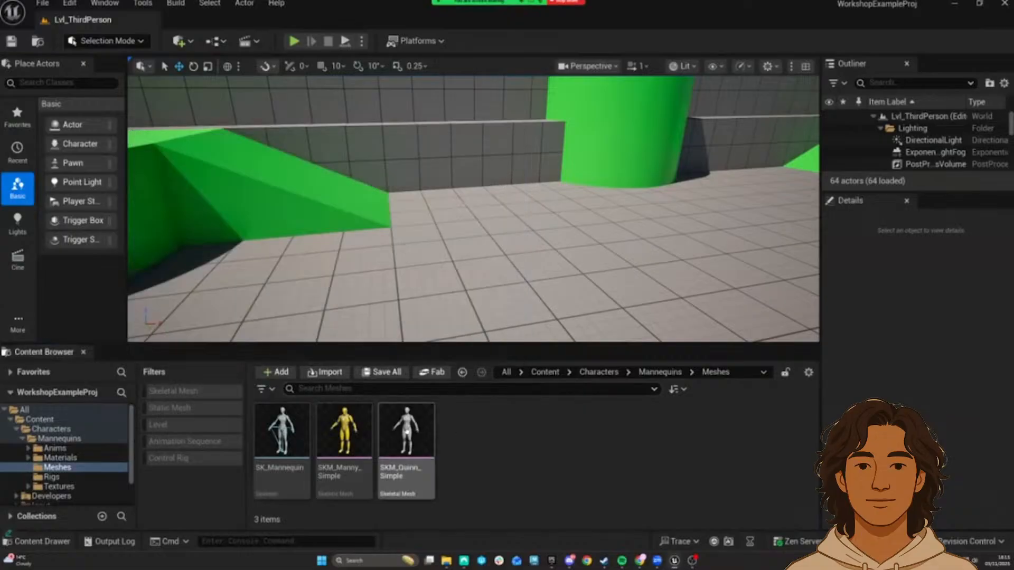
Step: Enlarge the content browser and inspect the SKM_Manny_Simple and SKM_Quinn_Simple skeletal meshes in the Meshes folder
drag(434, 343, 434, 316)
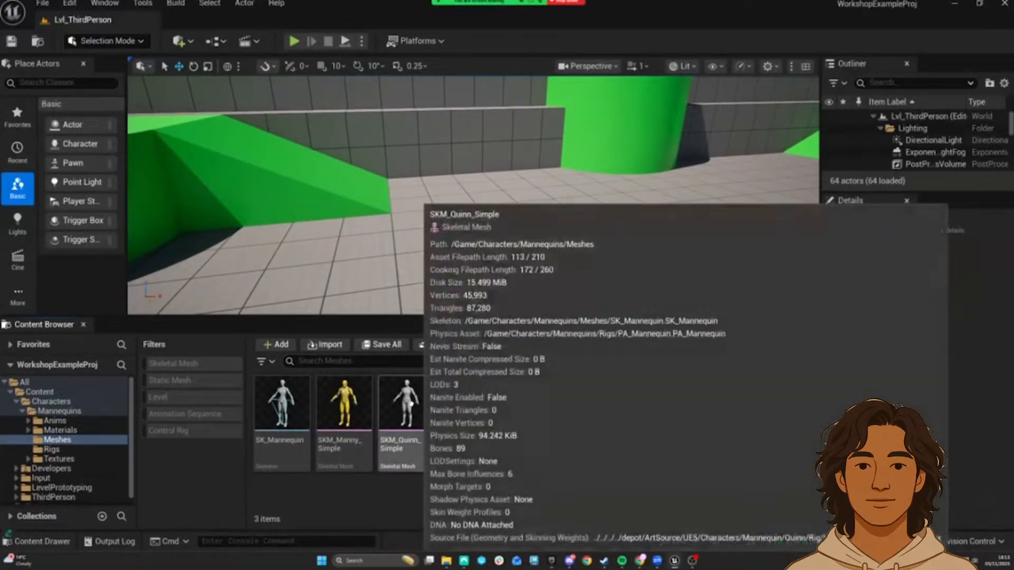
click(393, 411)
click(351, 425)
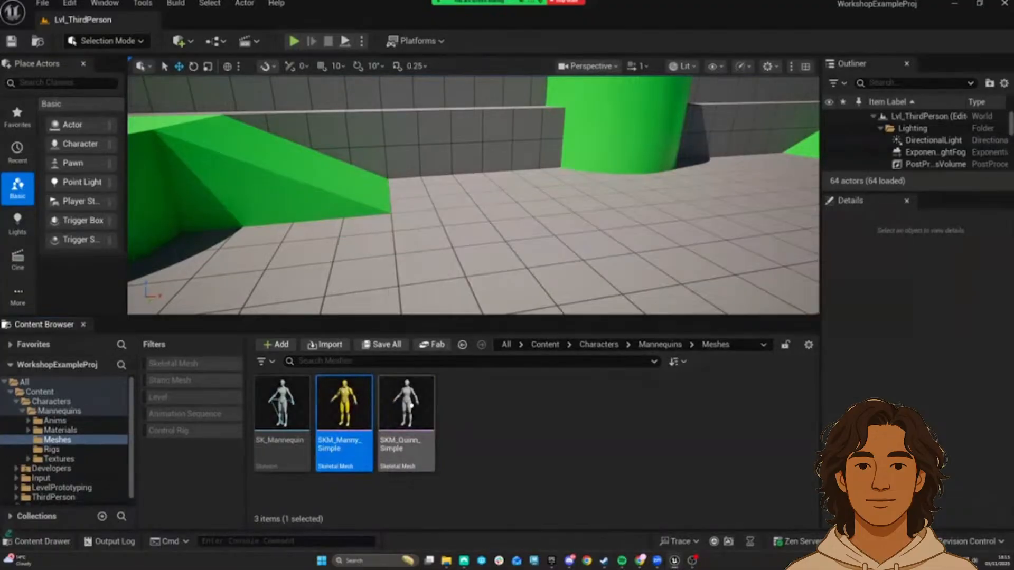
click(390, 422)
Step: Open SKM_Quinn_Simple from the Mannequins Meshes folder in a maximised editor window
click(59, 430)
click(59, 411)
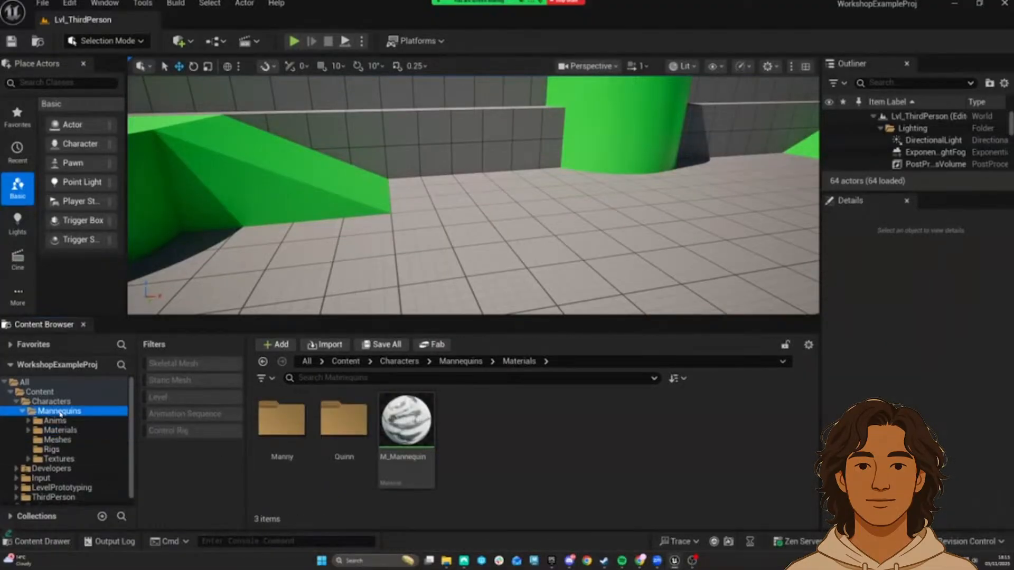
click(404, 409)
double_click(398, 417)
double_click(398, 419)
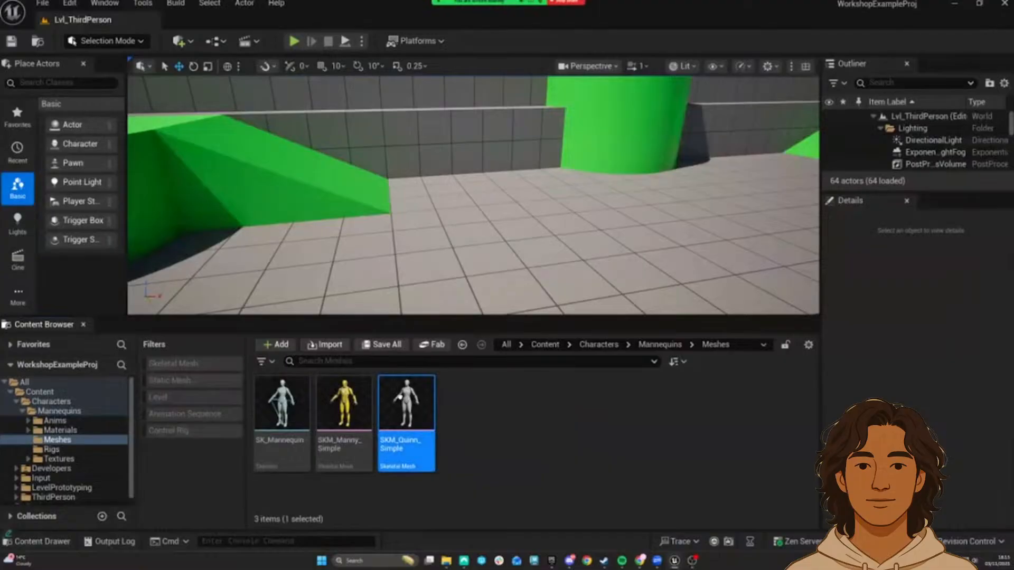
alt+drag(602, 364, 506, 366)
double_click(587, 204)
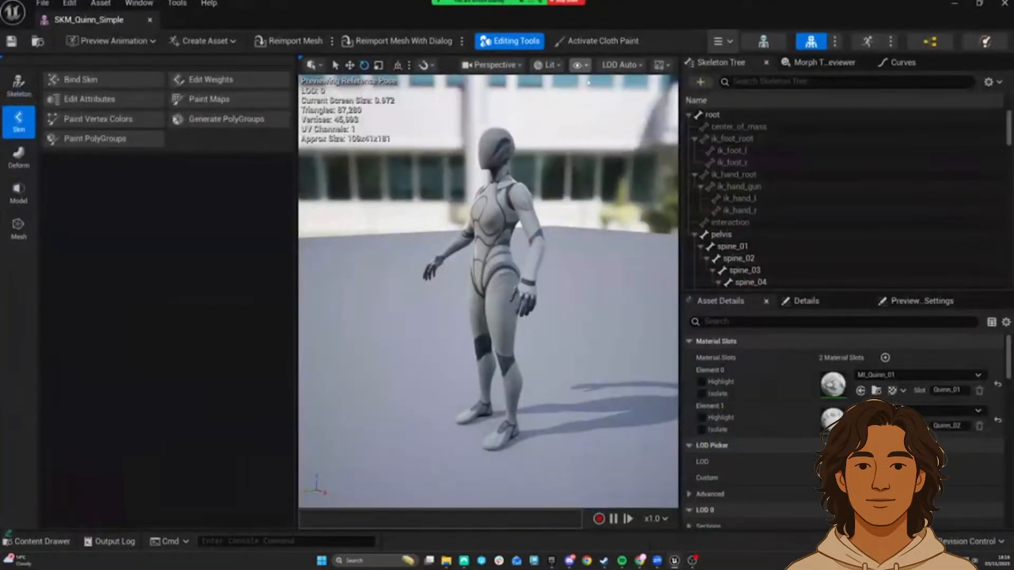
Step: Show the full bone hierarchy over the Quinn mannequin, examine it from another angle, and close the mesh editor
click(580, 65)
mouse_move(634, 141)
click(759, 261)
mouse_move(528, 295)
alt+mouse_down()
mouse_move(623, 332)
mouse_move(507, 330)
mouse_move(528, 312)
mouse_move(601, 327)
mouse_move(485, 306)
mouse_move(390, 315)
mouse_move(549, 312)
alt+mouse_up()
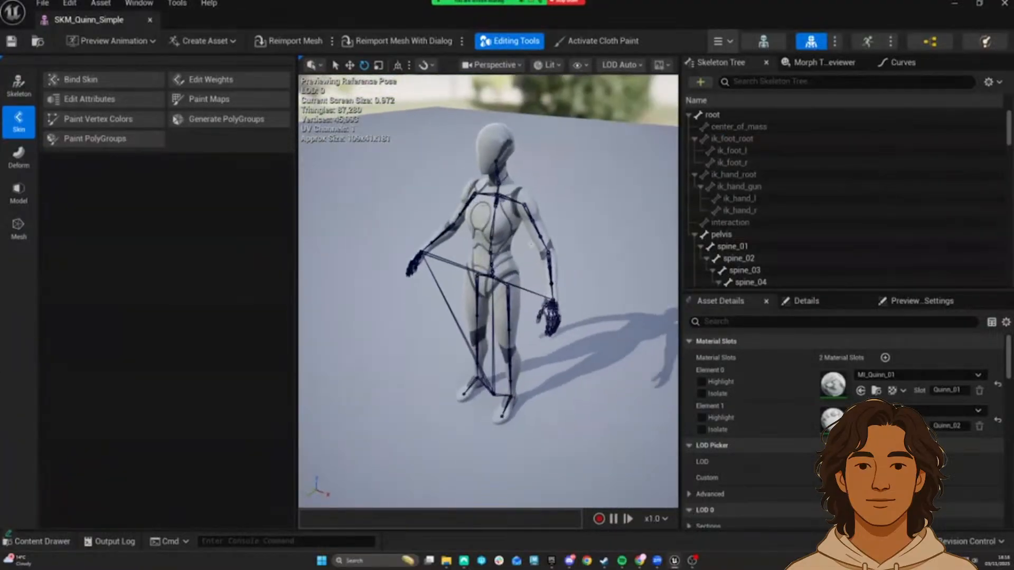
click(150, 20)
Step: Open BP_ThirdPersonCharacter from the ThirdPerson Blueprints folder and select its Mesh component to see the assigned skeletal mesh
click(54, 396)
click(57, 433)
click(64, 481)
click(55, 491)
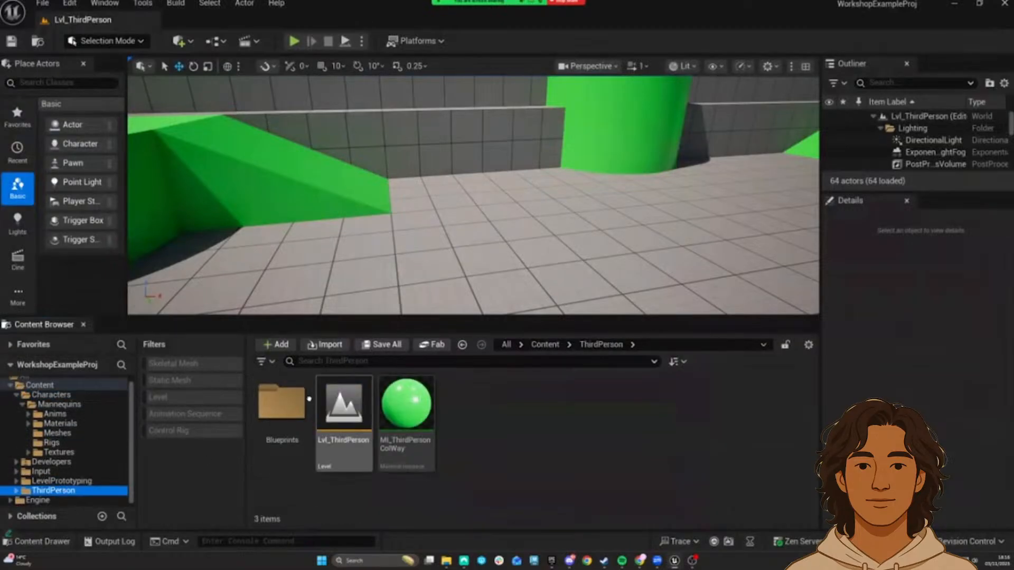
click(282, 404)
double_click(282, 404)
double_click(281, 404)
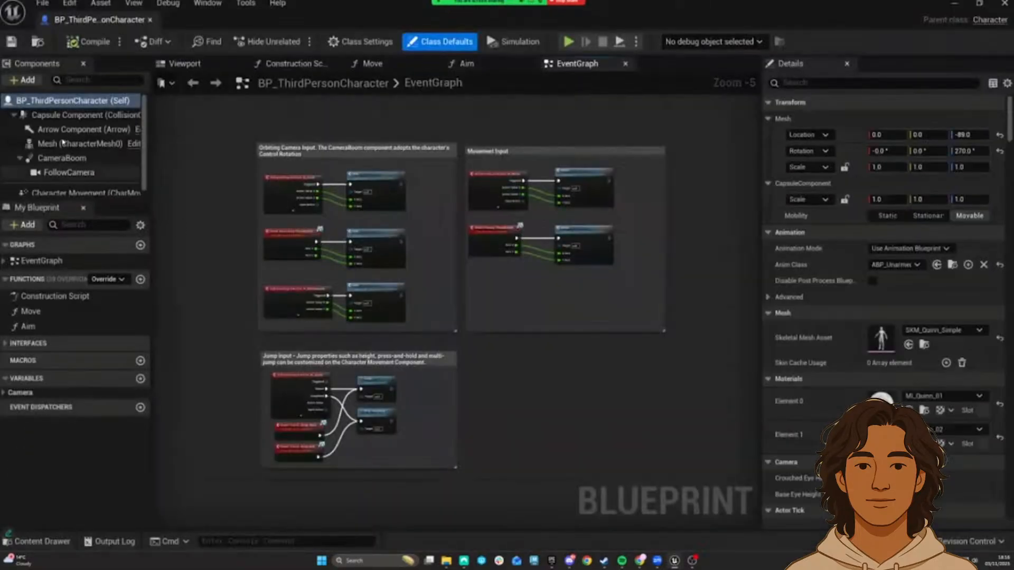
click(80, 143)
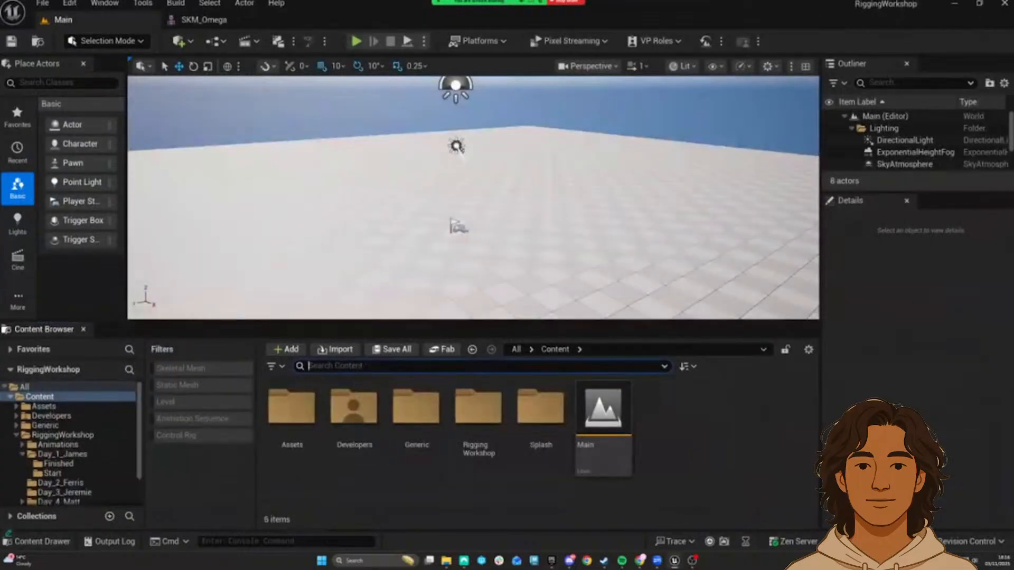
Step: Switch to the Epic Games Launcher, open the ControlRigWorkshop_L project from the library, and minimise the launcher
click(551, 560)
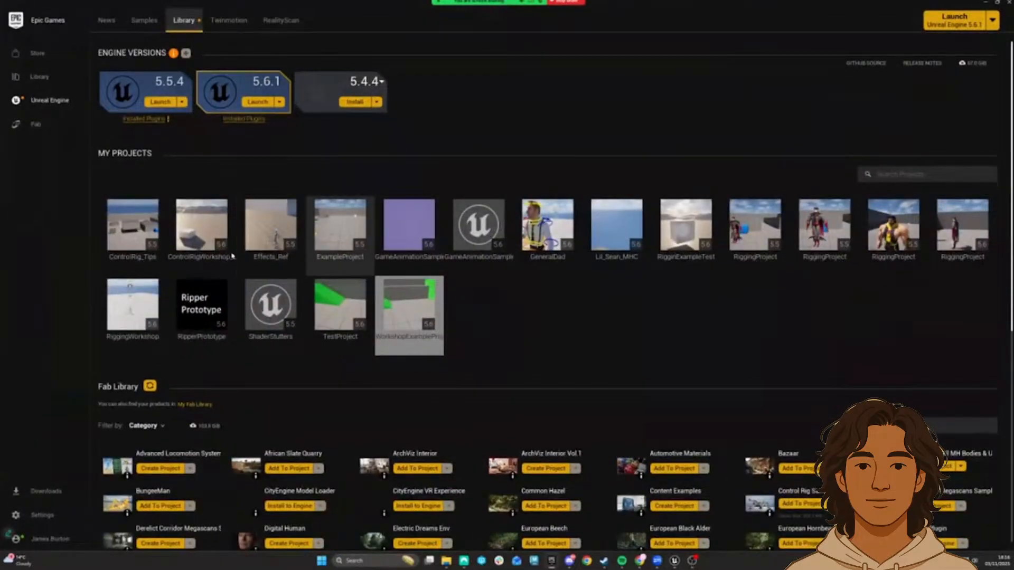
double_click(202, 225)
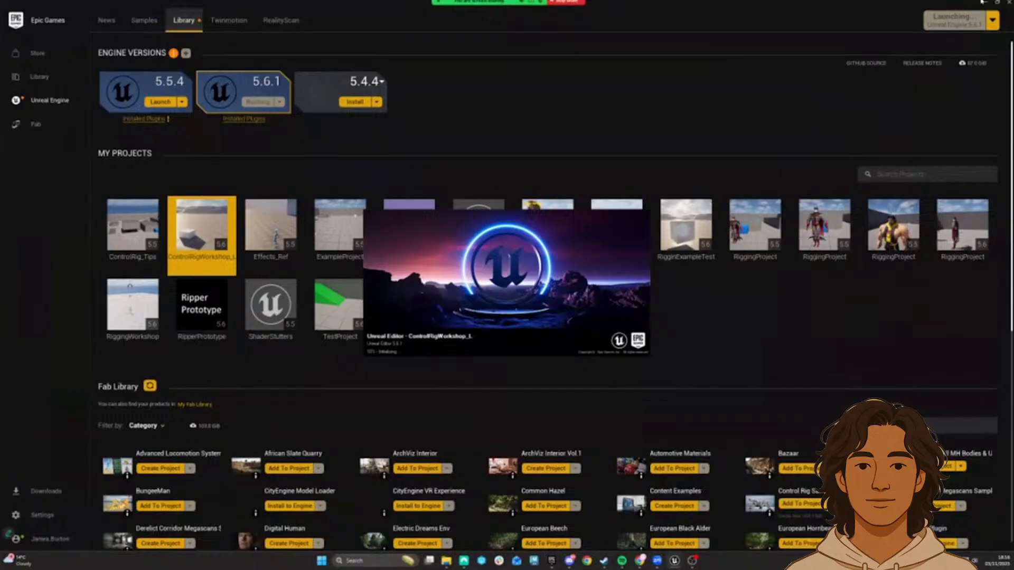
click(983, 2)
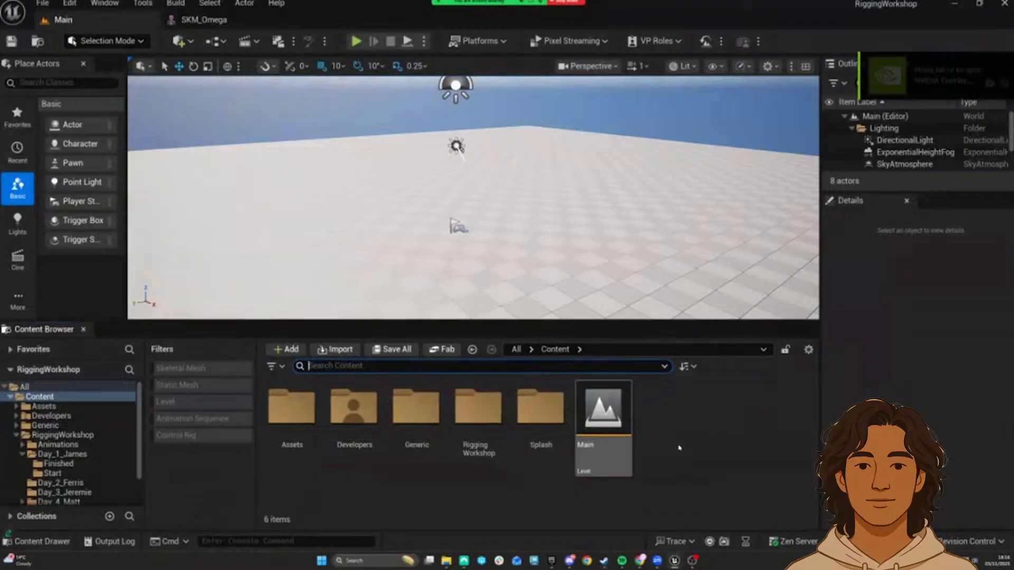
Step: Switch to the ControlRigWorkshop_L editor window, set its application scale to 1.5 in the Widget Reflector, and close the reflector
mouse_move(674, 560)
click(715, 528)
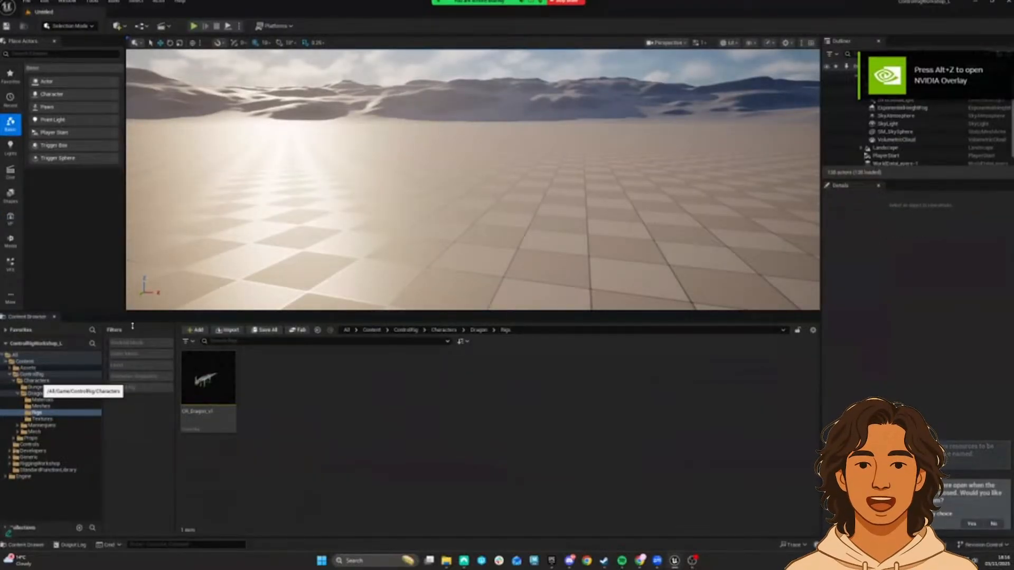
key(ctrl+shift+w)
click(179, 162)
text(1.5)
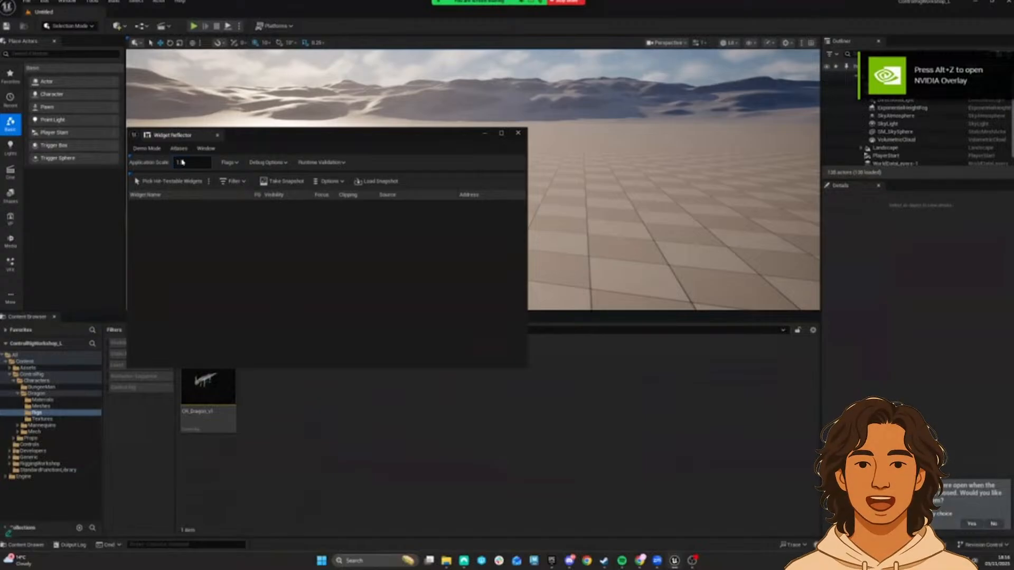
key(Return)
click(513, 136)
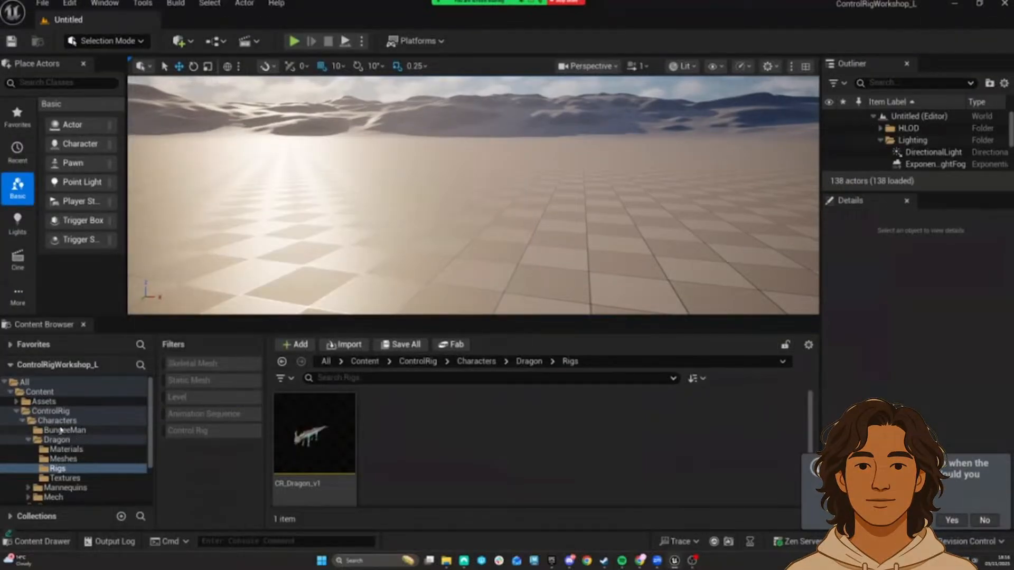
Step: Open SKM_Quinn from the Meshes folder under ControlRig, Characters, Mannequins
click(57, 420)
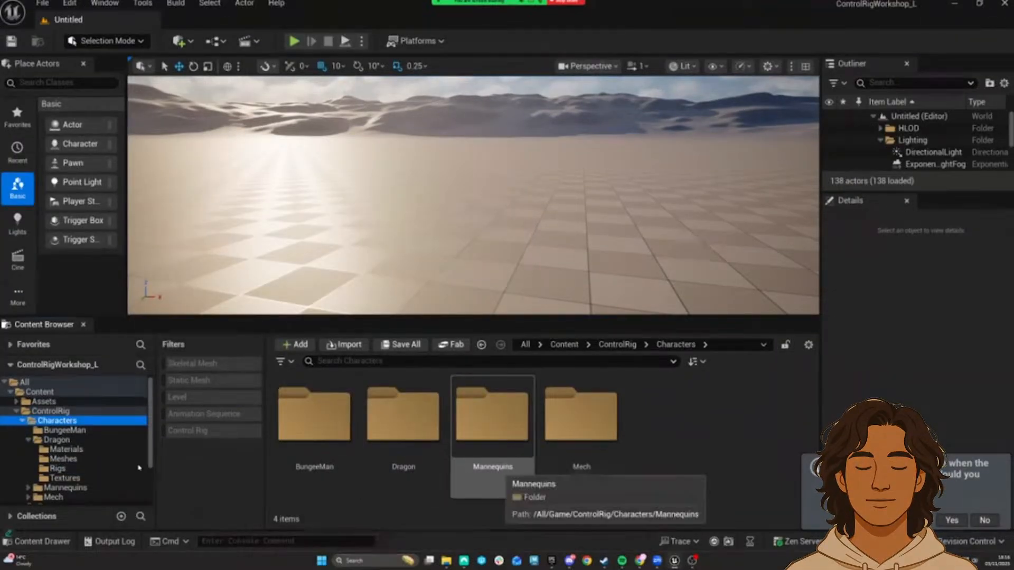
double_click(491, 418)
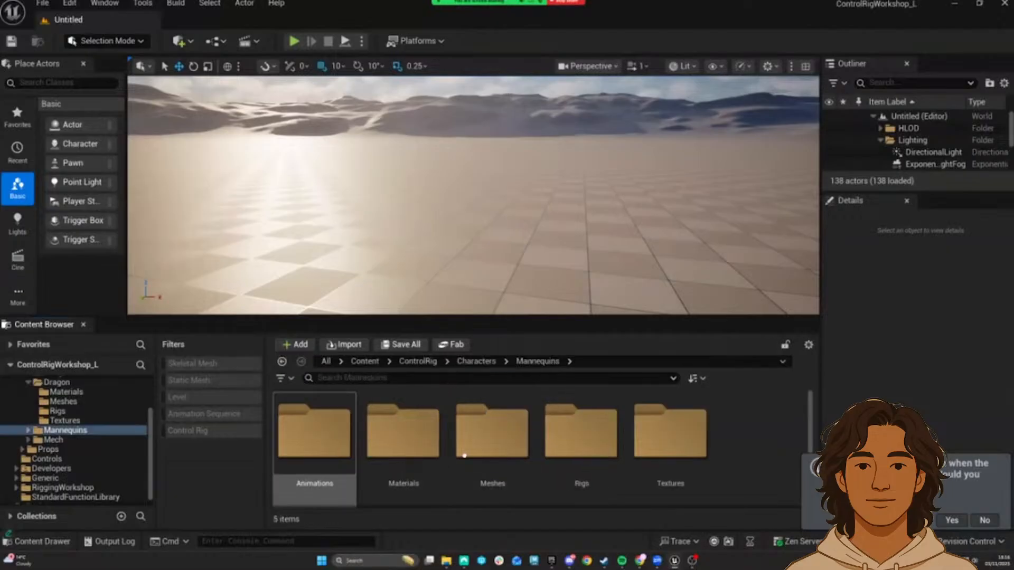
scroll(496, 446, down, 1)
ctrl+scroll(492, 447, down, 1)
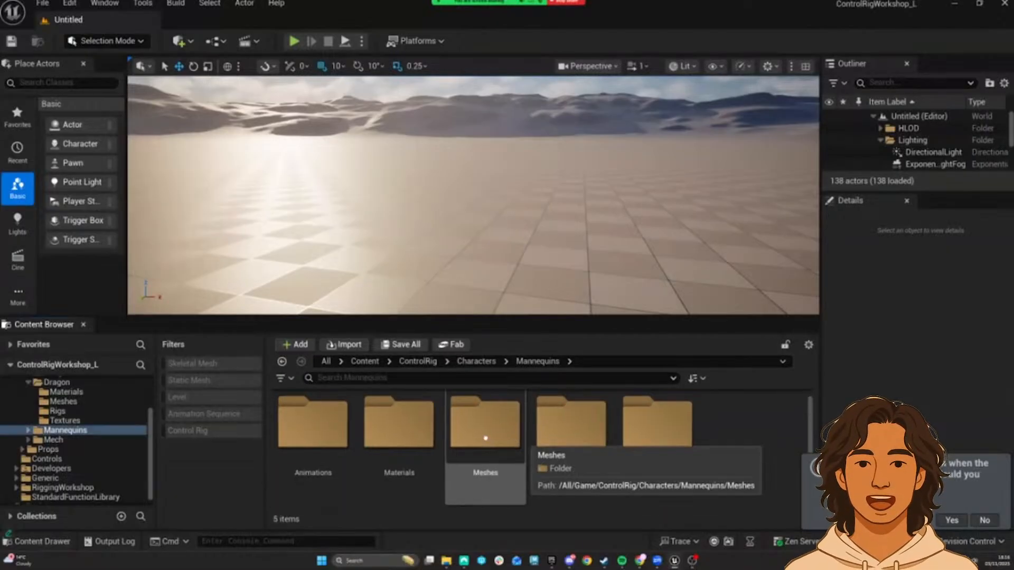
double_click(492, 447)
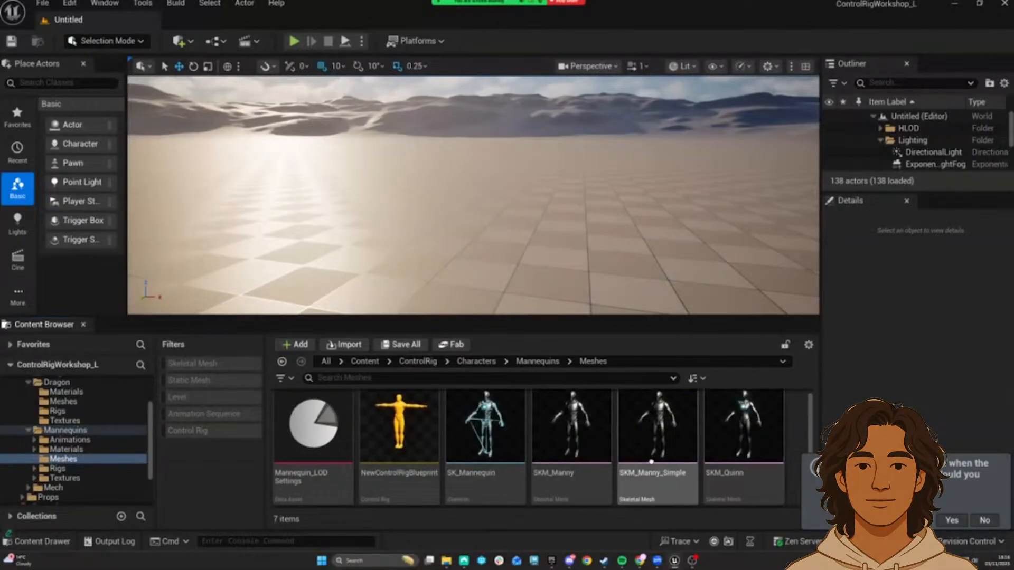
ctrl+scroll(654, 448, down, 1)
click(661, 431)
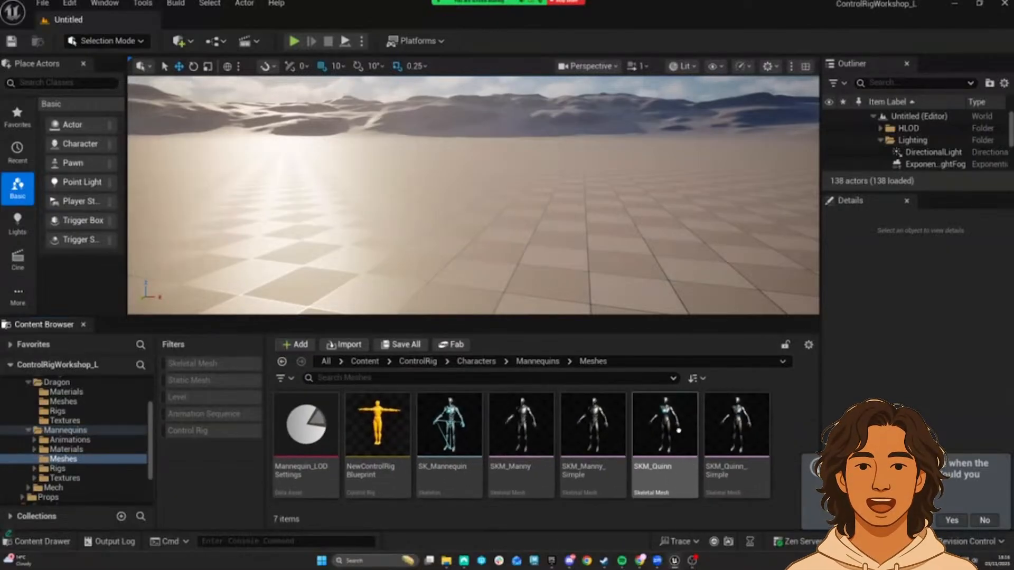
double_click(652, 435)
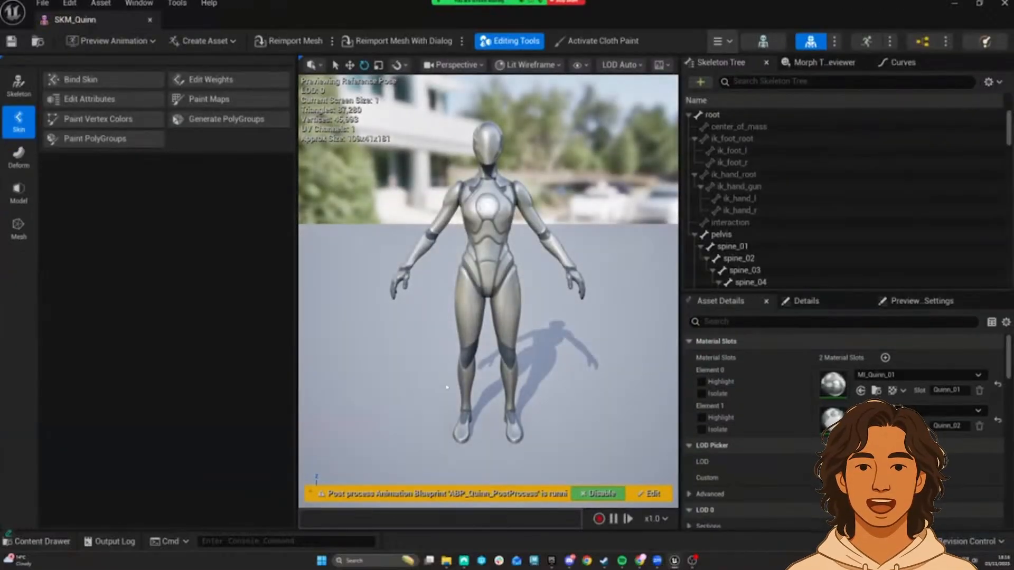
Step: Widen the preview viewport and set bone drawing to All Hierarchy to show Quinn's full skeleton
drag(446, 388, 561, 117)
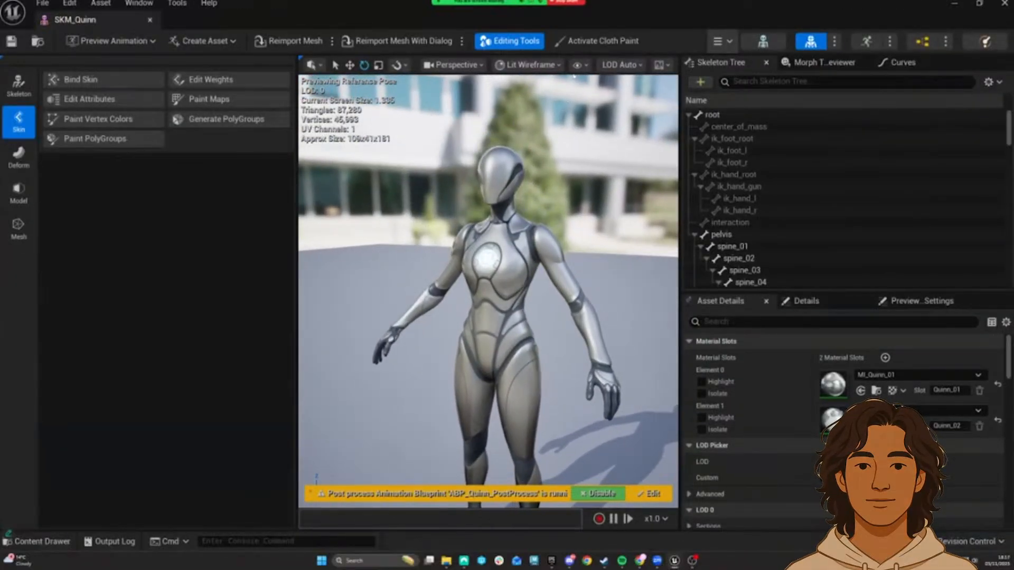
drag(294, 247, 218, 249)
drag(448, 286, 593, 60)
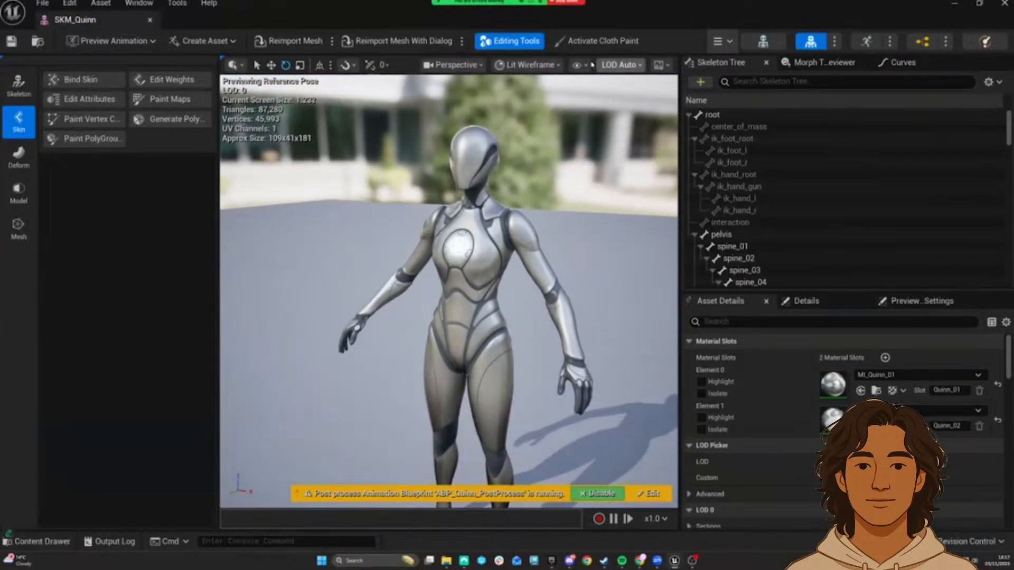
click(579, 65)
mouse_move(610, 142)
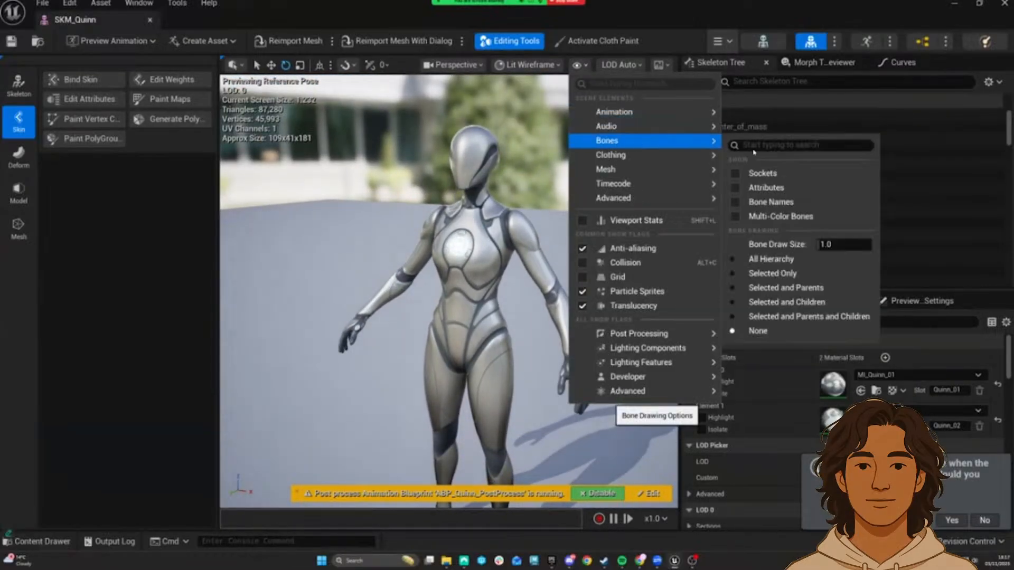
click(775, 258)
mouse_move(449, 285)
mouse_down()
mouse_move(385, 174)
mouse_move(462, 182)
mouse_move(454, 196)
mouse_move(423, 191)
mouse_up()
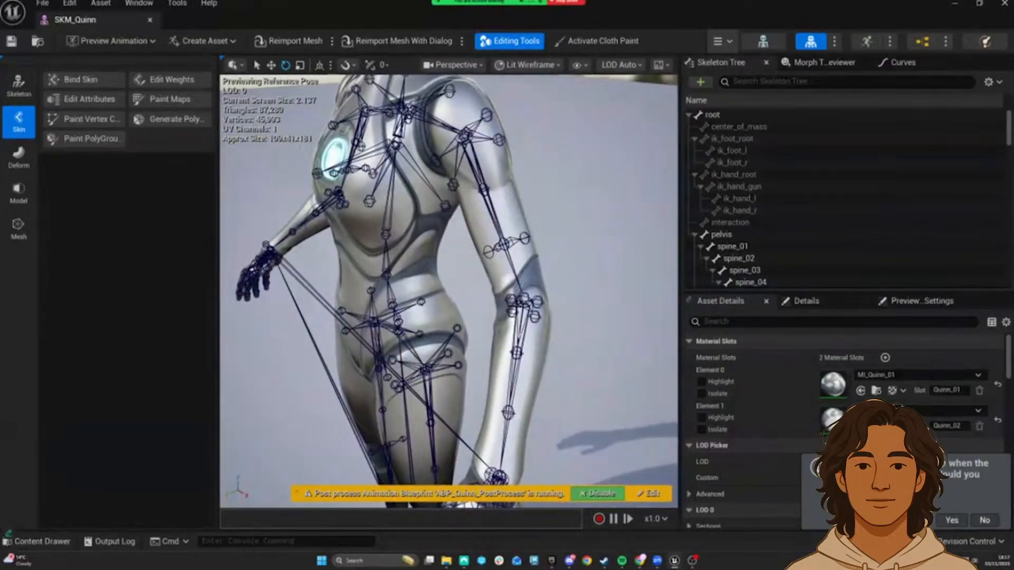
Step: Select the left forearm bone lowerarm_l and rotate it to bend the elbow sharply
click(523, 301)
drag(549, 296, 536, 319)
drag(486, 225, 548, 262)
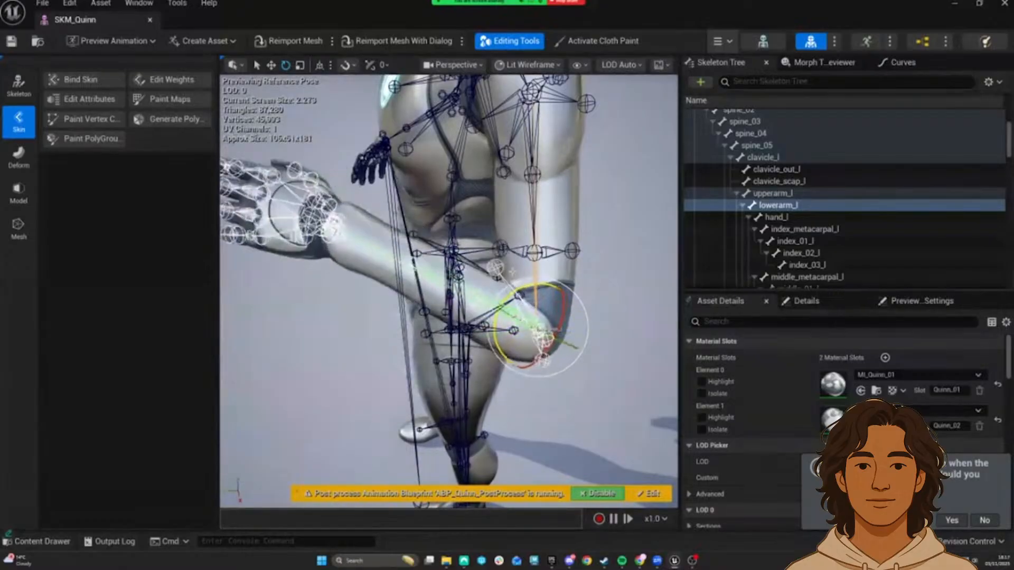
drag(548, 262, 530, 248)
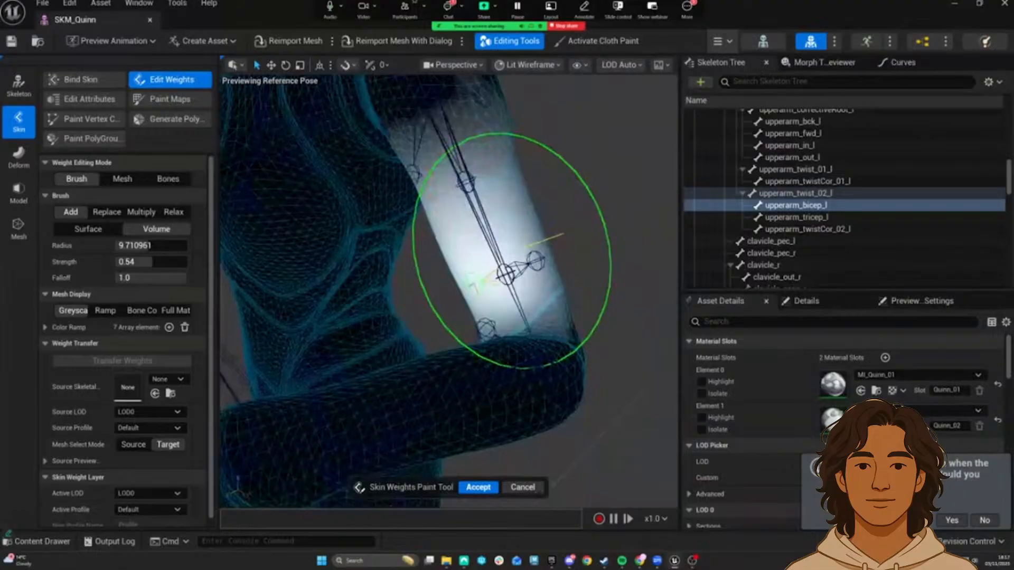
Step: Examine the upperarm_bicep_l skin weights around the bent left arm from several angles
alt+drag(418, 243, 456, 245)
click(515, 288)
alt+drag(516, 288, 618, 369)
right_drag(527, 301, 527, 331)
scroll(527, 330, up, 2)
click(475, 324)
mouse_move(475, 324)
alt+mouse_down()
mouse_move(422, 327)
mouse_move(464, 354)
mouse_move(418, 317)
mouse_move(453, 328)
mouse_move(425, 306)
mouse_move(512, 296)
mouse_move(422, 306)
alt+mouse_up()
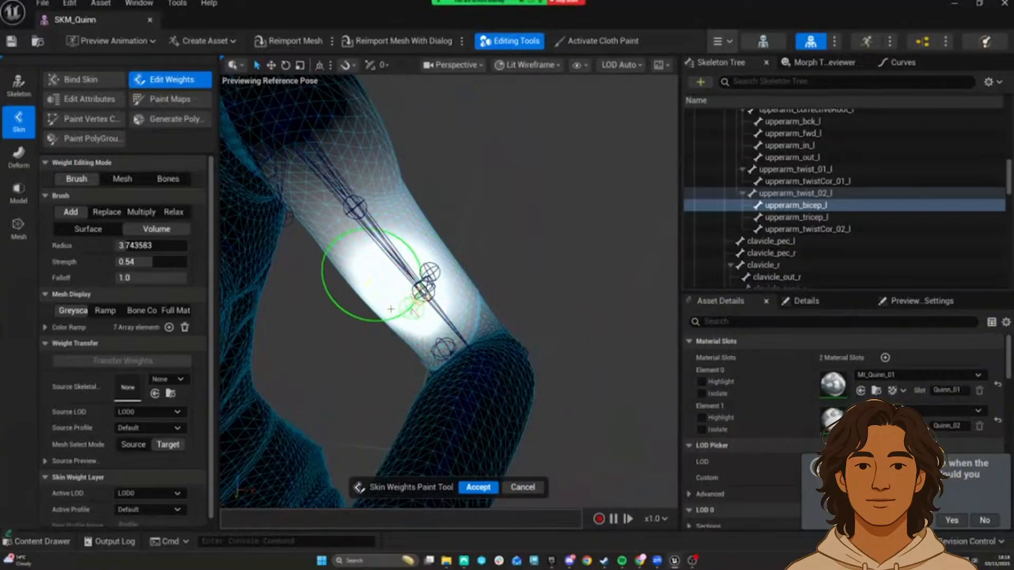
Step: Go over the upperarm_bicep_l weights on the left upper arm with the Relax brush and inspect the elbow area
shift+drag(380, 272, 405, 234)
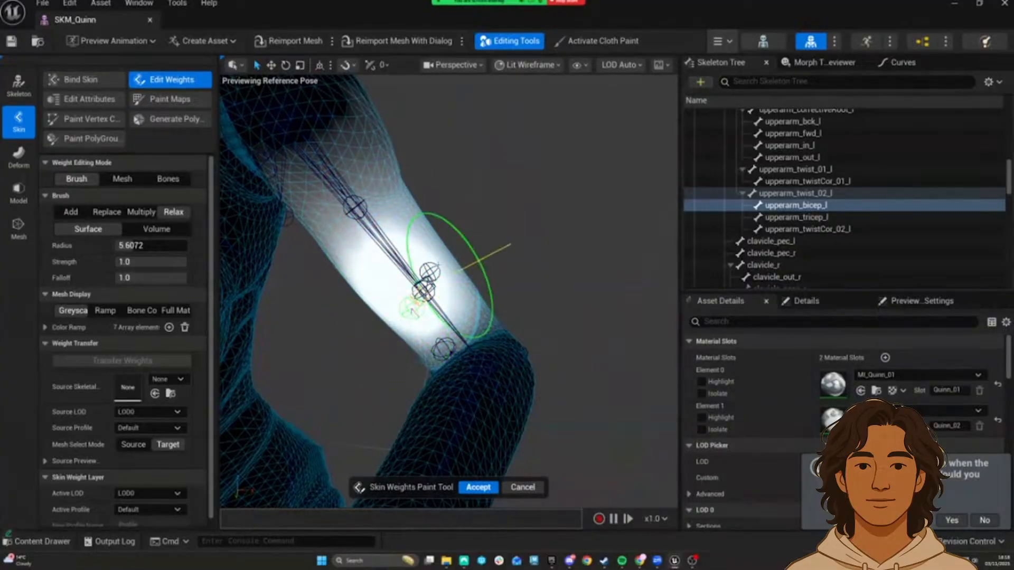
mouse_move(426, 274)
alt+mouse_down()
mouse_move(481, 260)
mouse_move(454, 269)
alt+mouse_up()
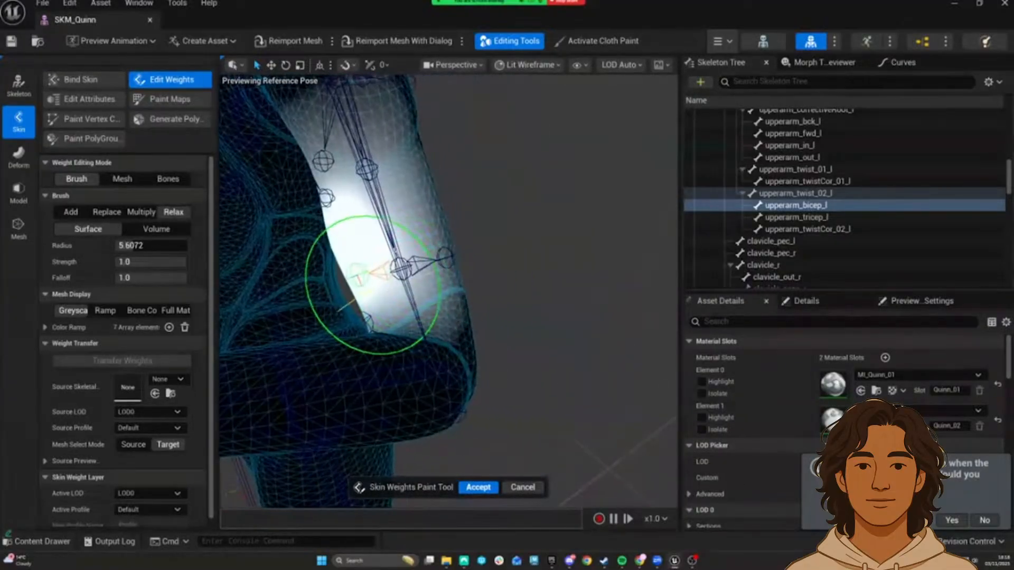
alt+drag(389, 272, 426, 378)
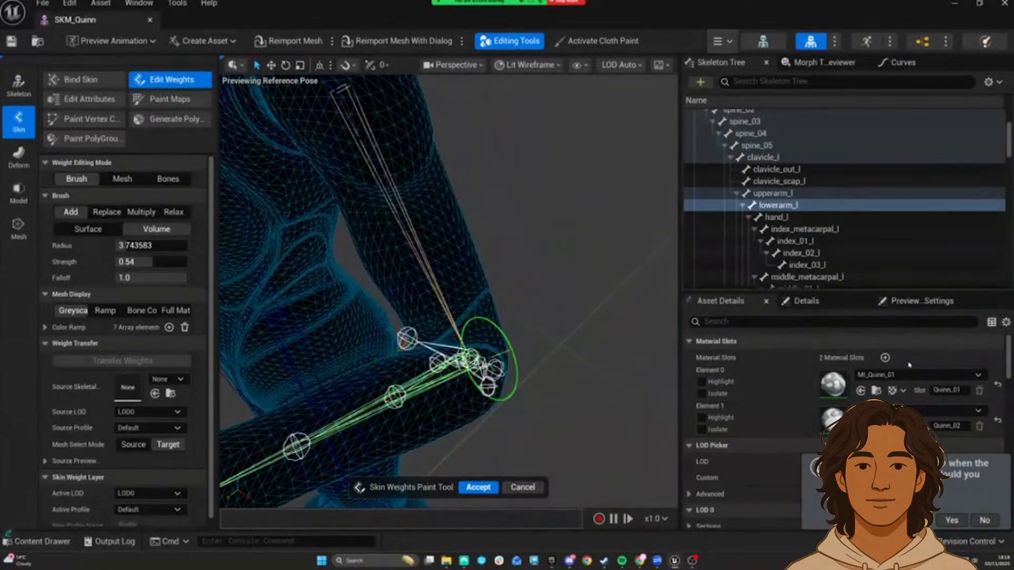
Step: Show the bone details of lowerarm_l and increase its Z rotation to about 121° to bend the elbow further
scroll(827, 346, down, 3)
click(814, 301)
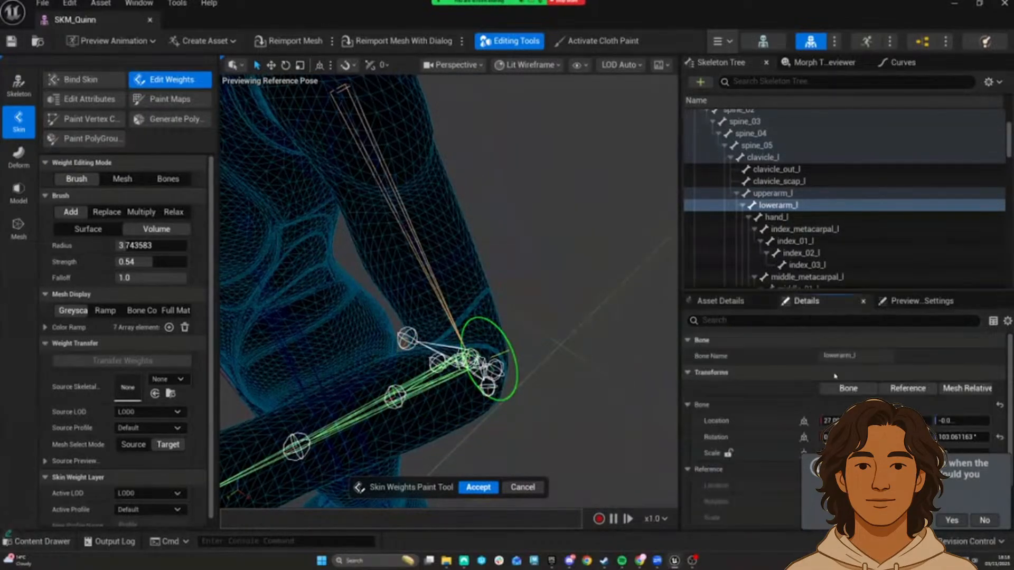
drag(943, 437, 966, 437)
alt+drag(591, 317, 492, 299)
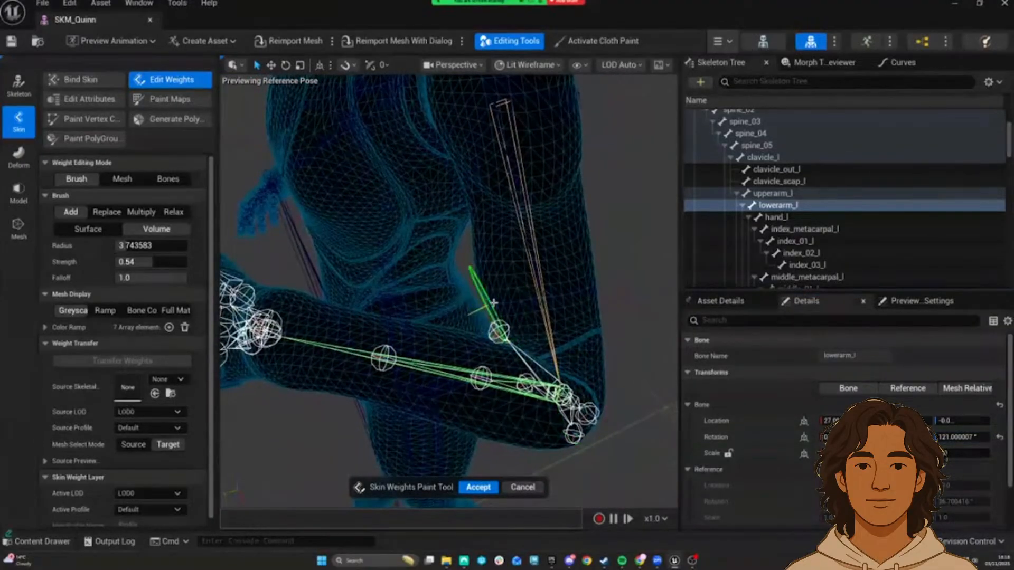
Step: Select upperarm_bicep_l and examine its influence on the fully flexed upper arm from the front, back and side
click(498, 303)
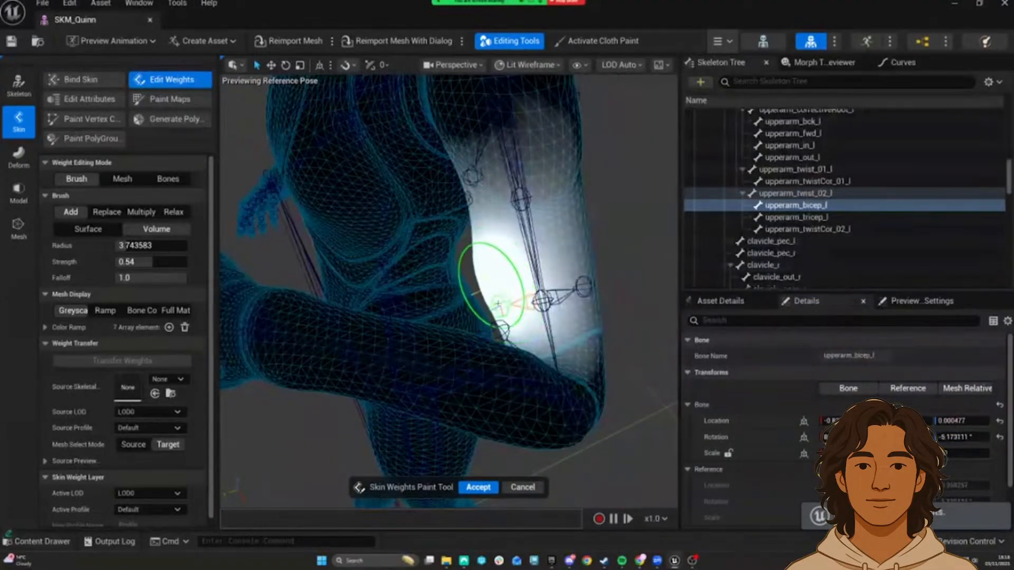
mouse_move(488, 273)
alt+mouse_down()
mouse_move(487, 264)
mouse_move(487, 290)
alt+mouse_up()
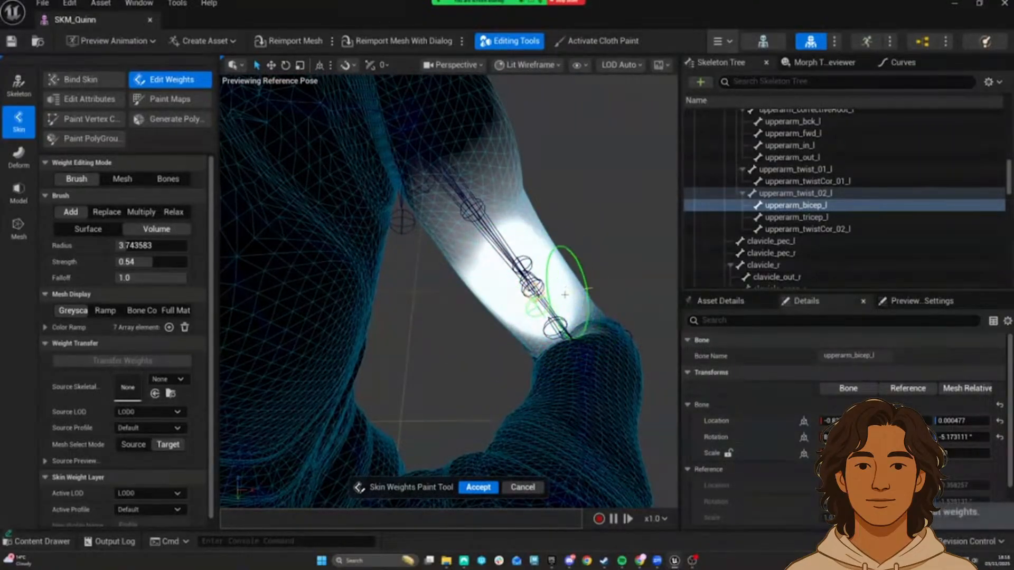
mouse_move(563, 298)
alt+mouse_down()
mouse_move(574, 293)
mouse_move(566, 308)
mouse_move(501, 246)
mouse_move(476, 291)
mouse_move(468, 270)
alt+mouse_up()
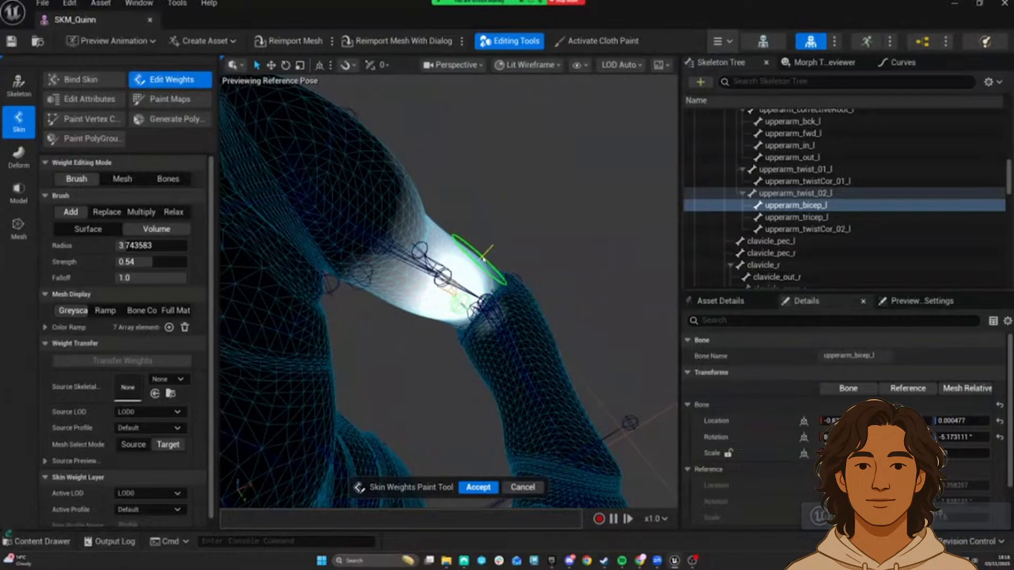
mouse_move(483, 259)
alt+mouse_down()
mouse_move(556, 266)
mouse_move(616, 298)
mouse_move(494, 282)
mouse_move(509, 337)
alt+mouse_up()
scroll(556, 267, up, 5)
Step: Reselect lowerarm_l and reduce its Z rotation to straighten the left elbow
click(561, 372)
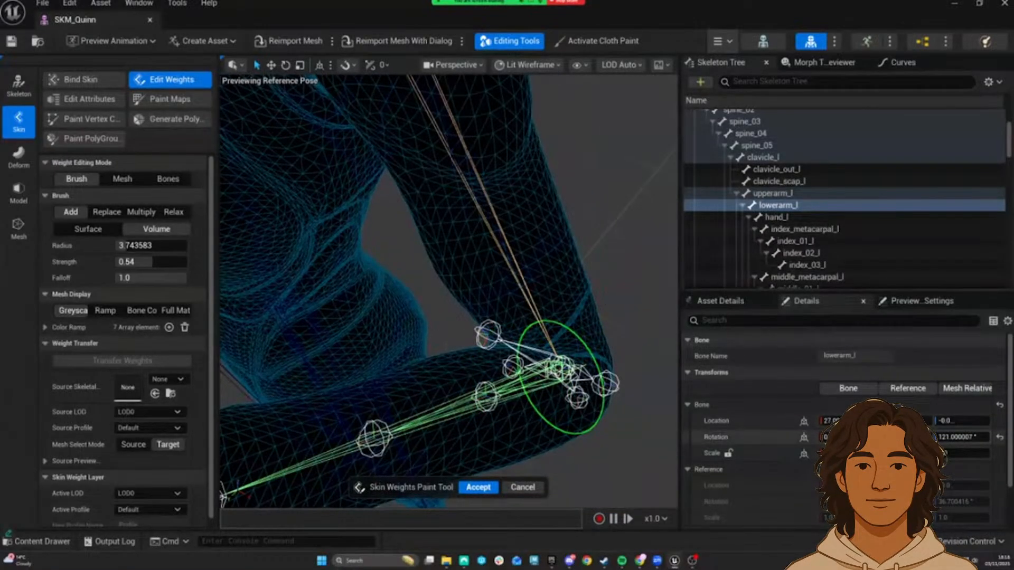
drag(962, 437, 924, 437)
click(480, 296)
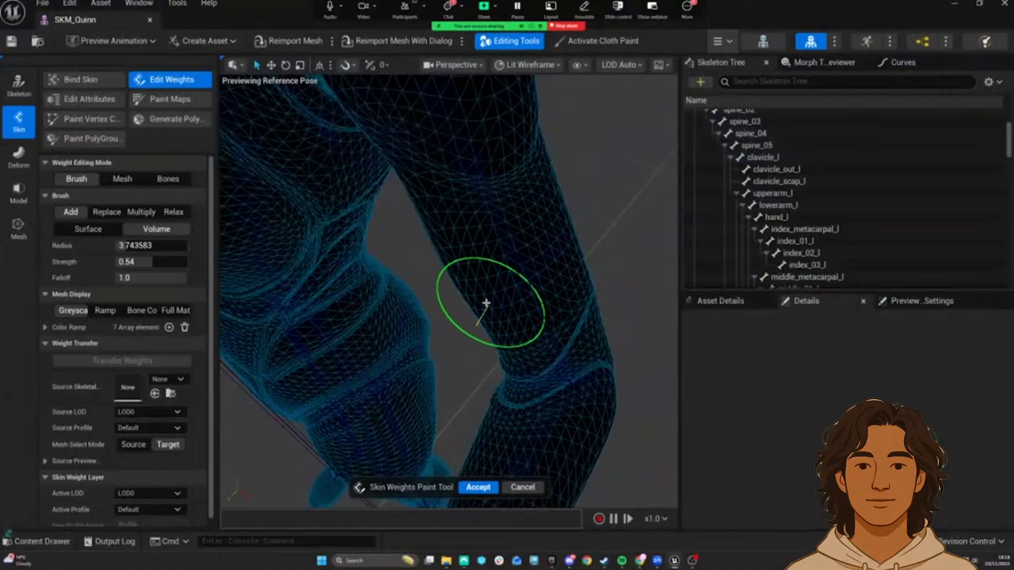
Step: Select upperarm_bicep_l again and inspect its weights on the straightened arm up to the shoulder
click(469, 294)
alt+drag(498, 278, 528, 293)
shift+drag(422, 238, 519, 246)
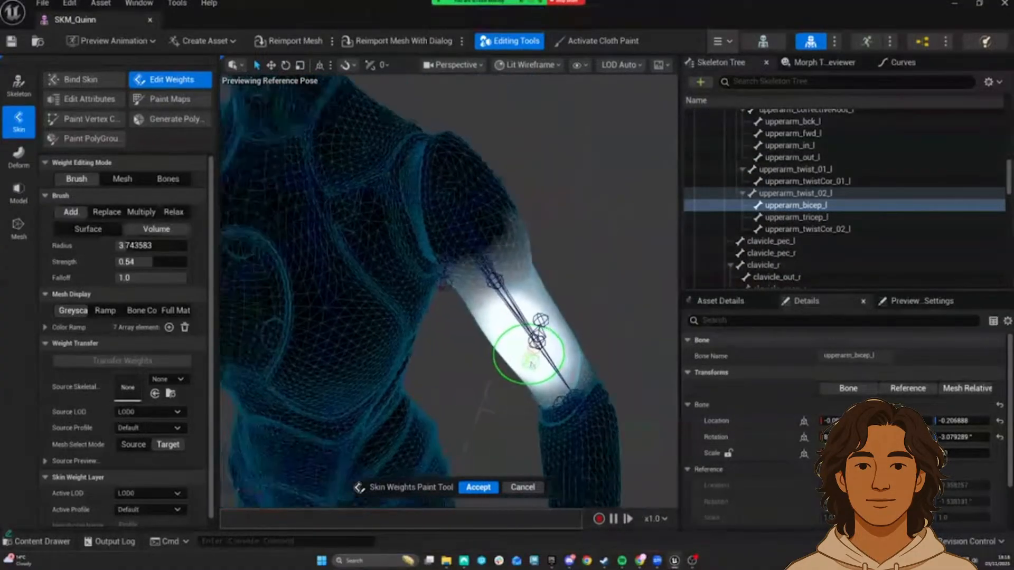
mouse_move(525, 351)
alt+mouse_down()
mouse_move(528, 408)
mouse_move(471, 283)
alt+mouse_up()
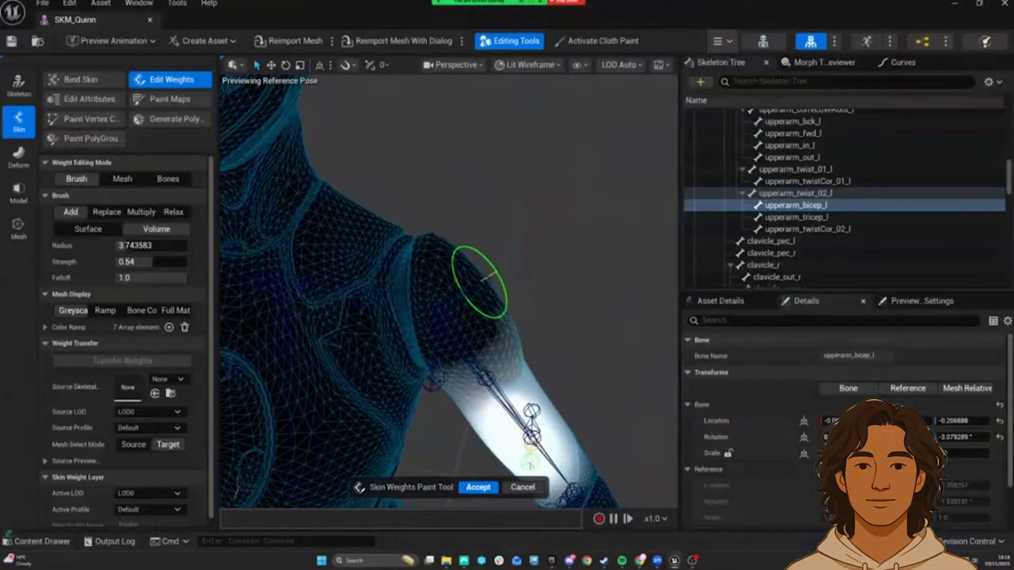
Step: Select upperarm_out_l in Mesh weight editing mode, try growing a vertex selection over the left shoulder, and clear the selection
click(484, 285)
mouse_move(506, 328)
alt+mouse_down()
mouse_move(517, 290)
mouse_move(511, 332)
mouse_move(534, 318)
mouse_move(653, 347)
mouse_move(494, 294)
mouse_move(253, 258)
alt+mouse_up()
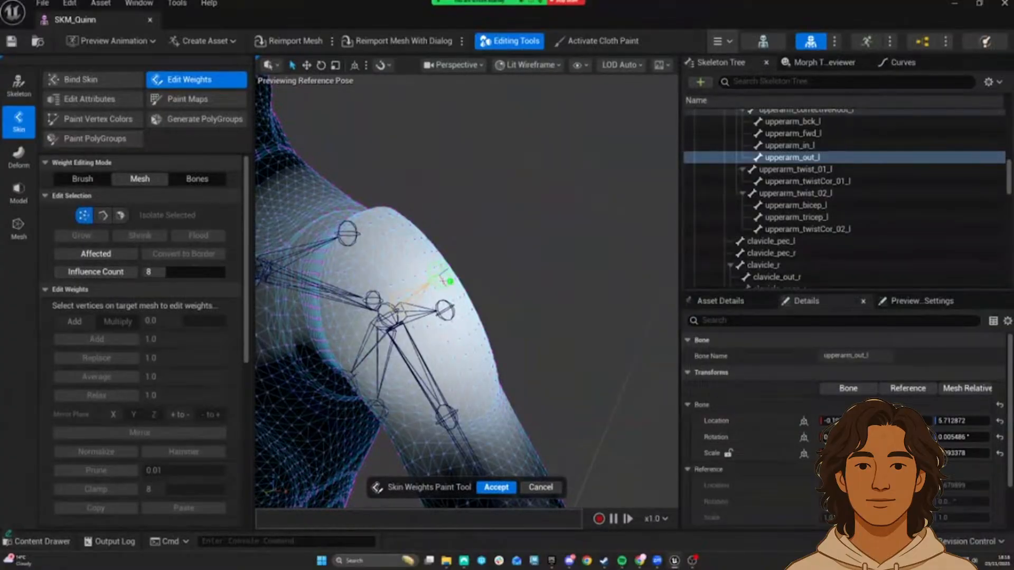
click(439, 274)
mouse_move(491, 281)
alt+mouse_down()
mouse_move(499, 271)
mouse_move(467, 267)
mouse_move(431, 278)
mouse_move(482, 275)
mouse_move(477, 299)
mouse_move(498, 296)
mouse_move(500, 269)
alt+mouse_up()
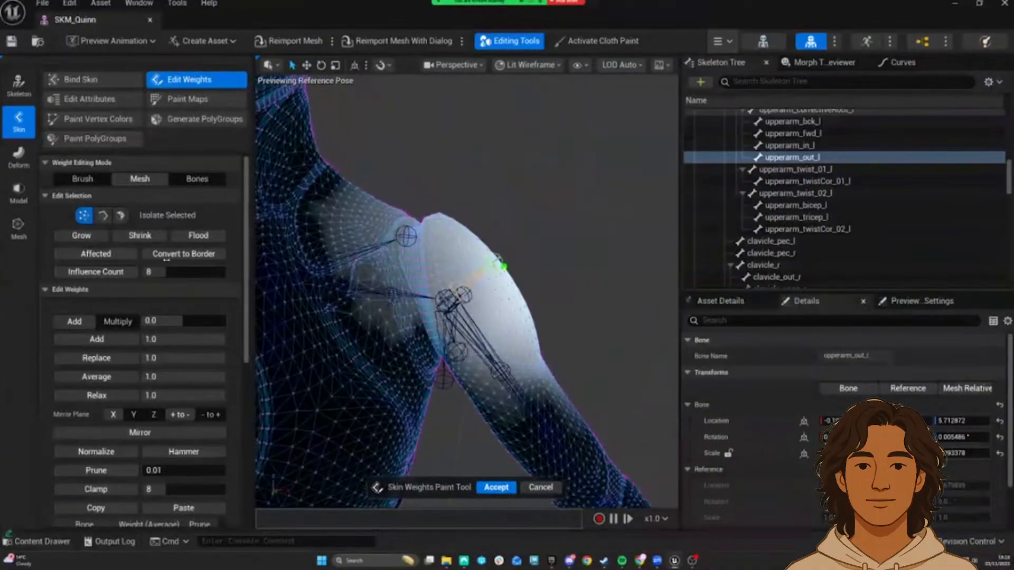
click(88, 237)
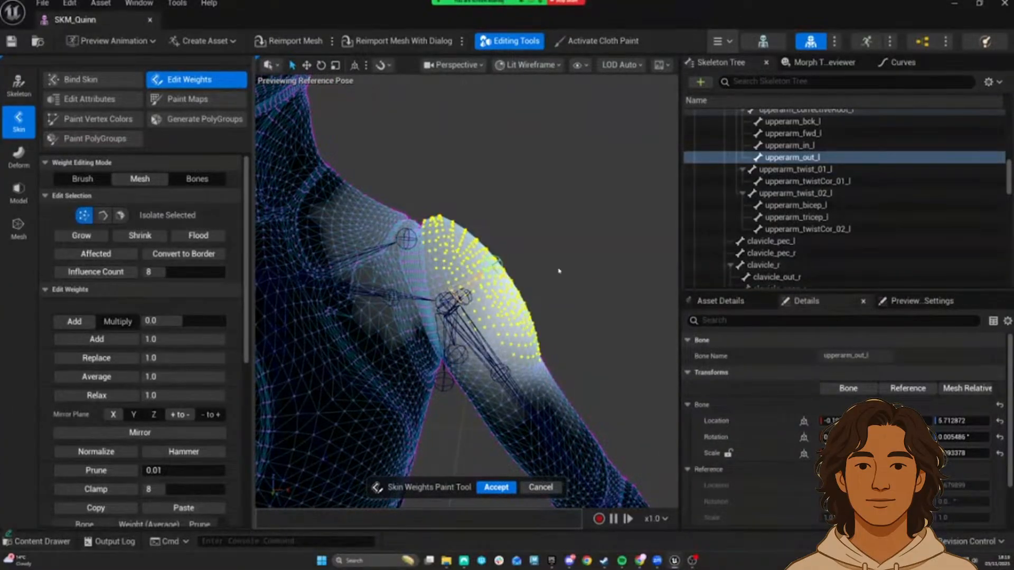
click(582, 256)
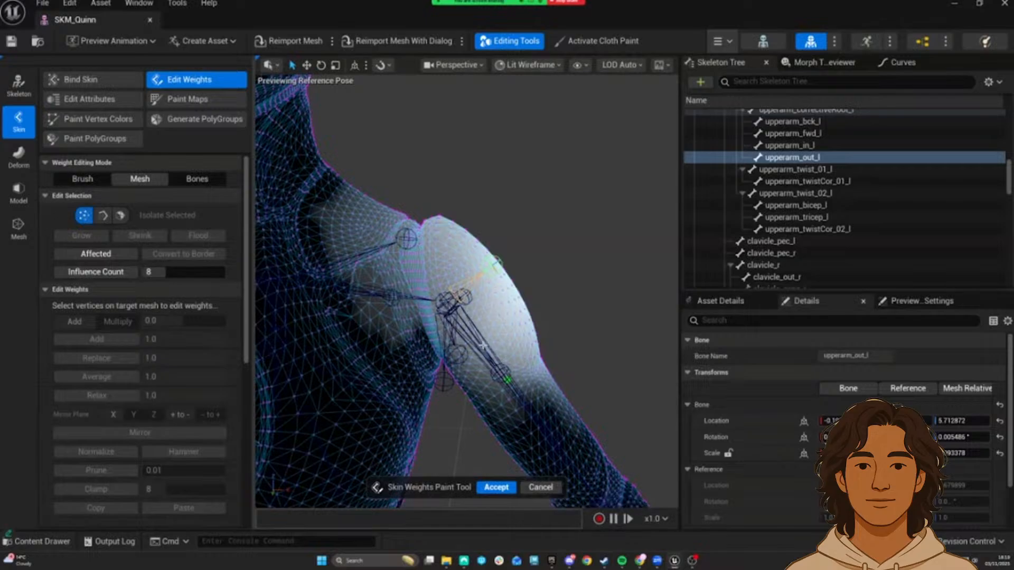
Step: Rotate upperarm_l to raise the left arm sideways and select upperarm_out_l to inspect its shoulder weights
click(483, 347)
mouse_move(942, 437)
mouse_down()
mouse_move(963, 436)
mouse_move(943, 436)
mouse_up()
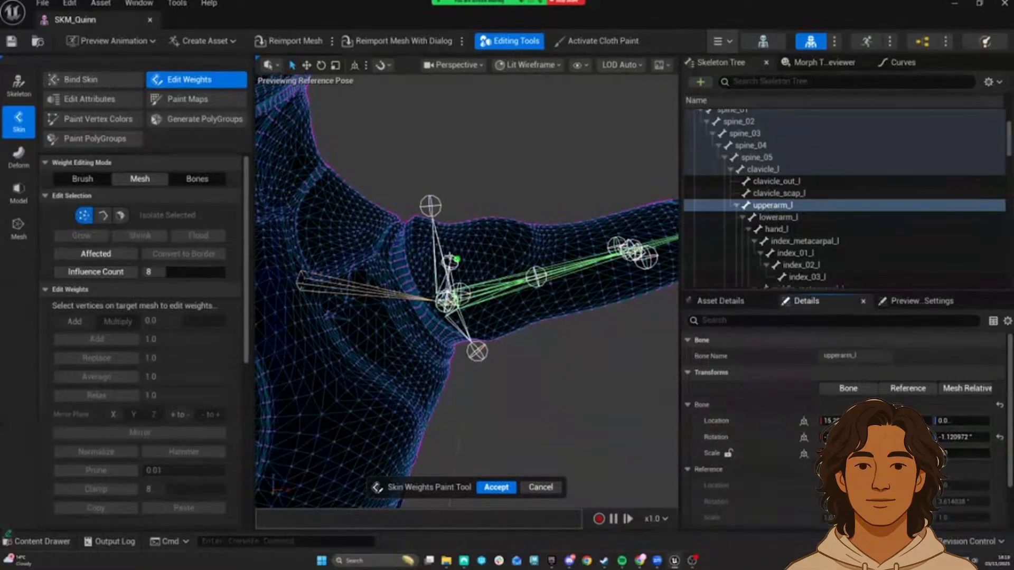
click(430, 206)
mouse_move(430, 206)
right_down()
mouse_move(459, 193)
mouse_move(464, 169)
mouse_move(428, 215)
right_up()
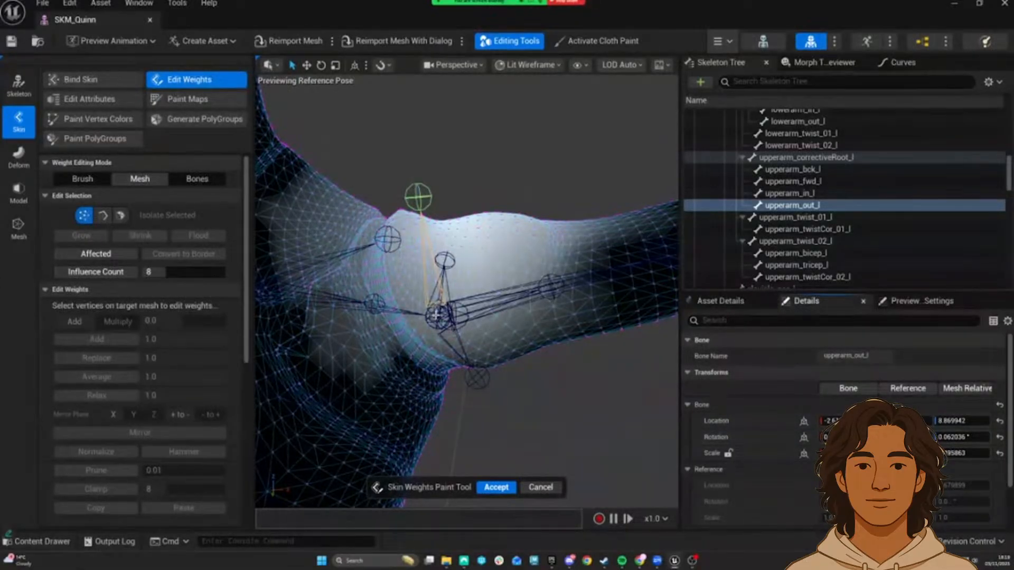
Step: Reselect upperarm_l and reset its rotation to the reference pose
click(515, 302)
click(999, 438)
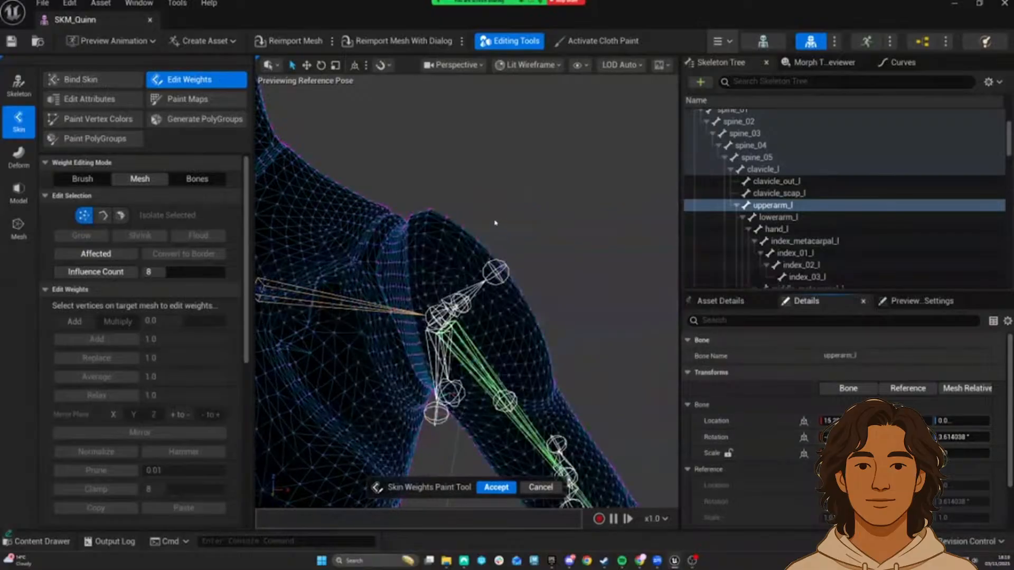
Step: Select a vertex on the outer left shoulder and grow the selection over the surrounding area
right_drag(510, 286, 491, 305)
click(439, 297)
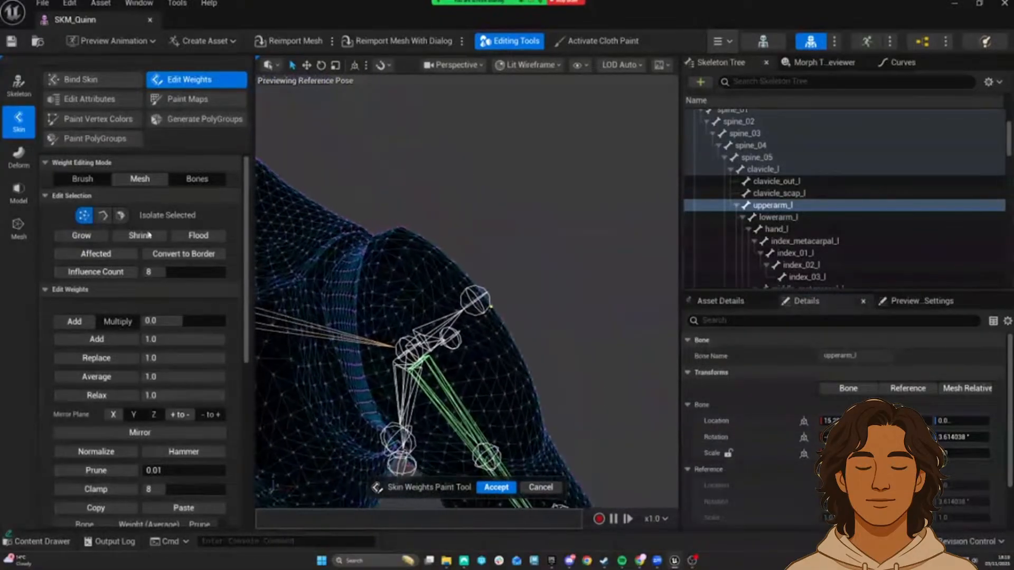
click(84, 236)
Step: Rotate upperarm_l to raise the left arm sideways and select upperarm_out_l for weight editing
drag(900, 437, 942, 437)
click(416, 225)
mouse_move(416, 225)
alt+mouse_down()
mouse_move(401, 233)
mouse_move(422, 243)
alt+mouse_up()
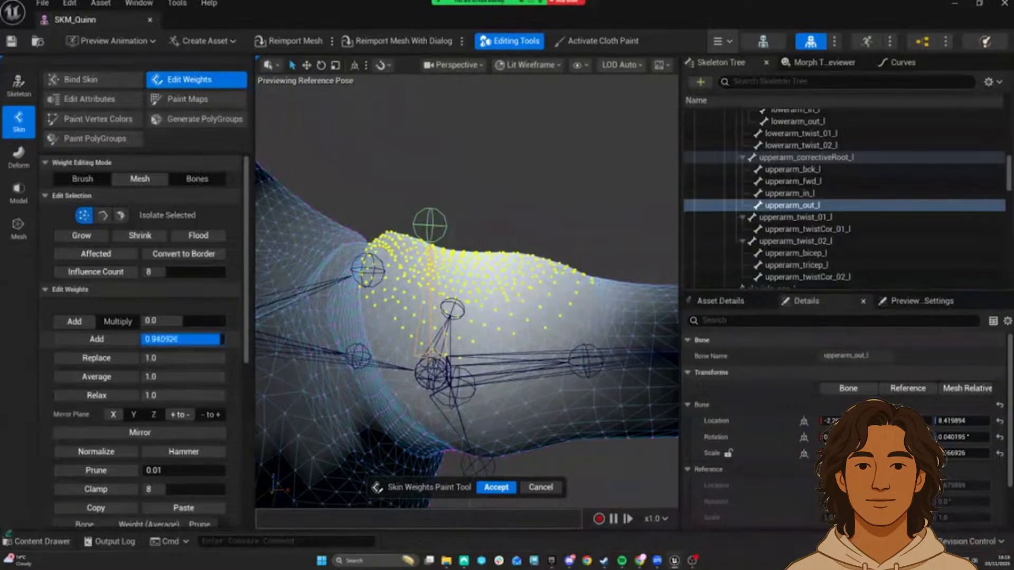
Step: Add 0.112996 of upperarm_out_l weight to the selected left shoulder vertices and check the shoulder's rounded shape
click(120, 344)
alt+drag(486, 250, 454, 256)
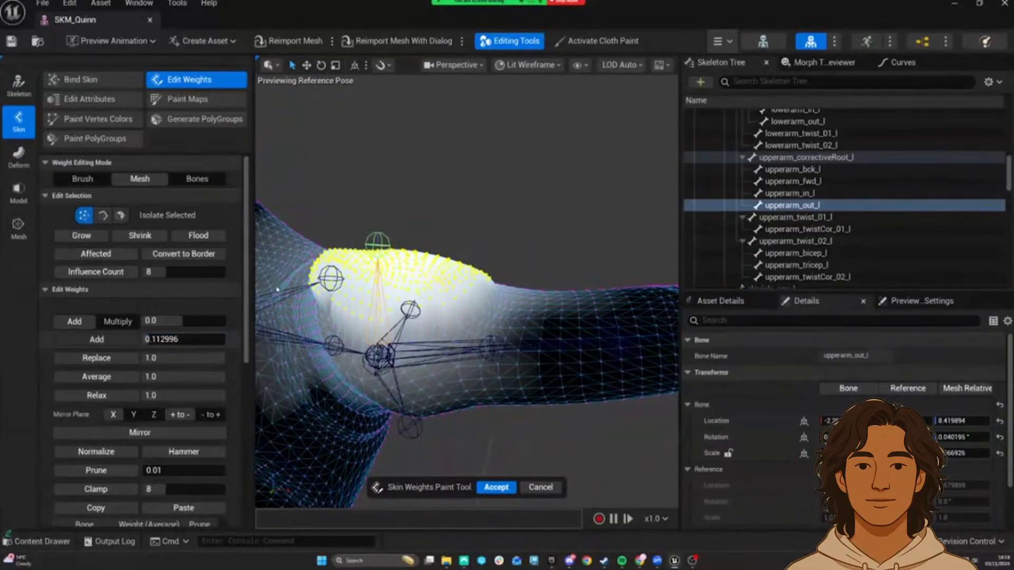
alt+drag(370, 275, 388, 203)
Step: Convert the left shoulder selection to its border, grow it over the surrounding vertices, and relax their upperarm_out_l weights
click(144, 237)
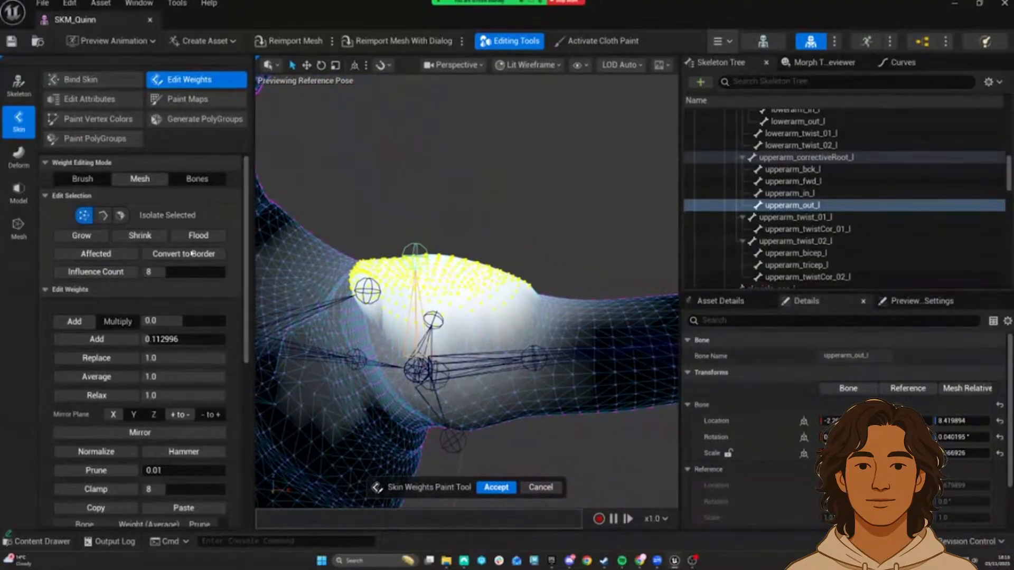
click(193, 253)
alt+drag(423, 274, 401, 269)
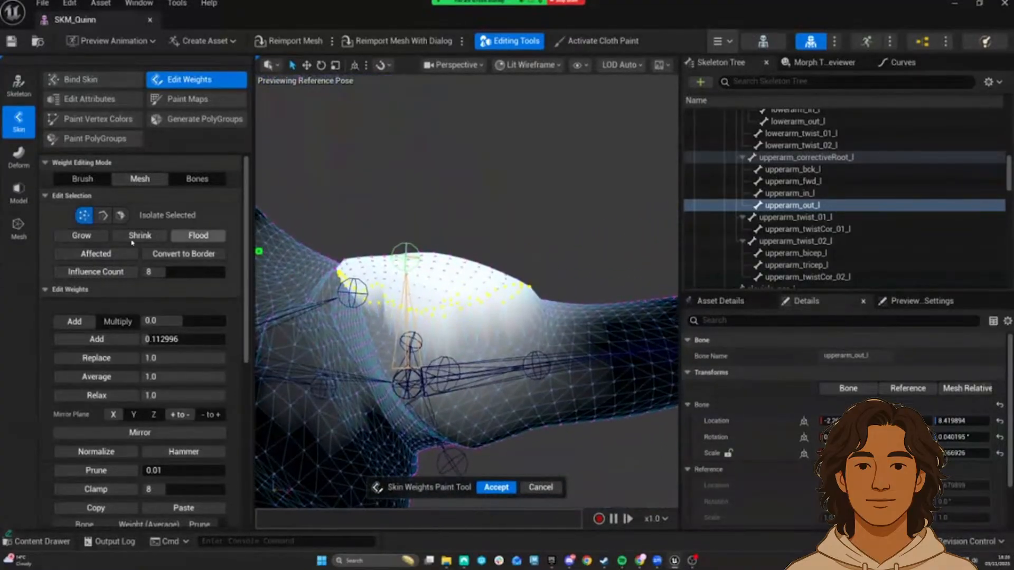
click(92, 237)
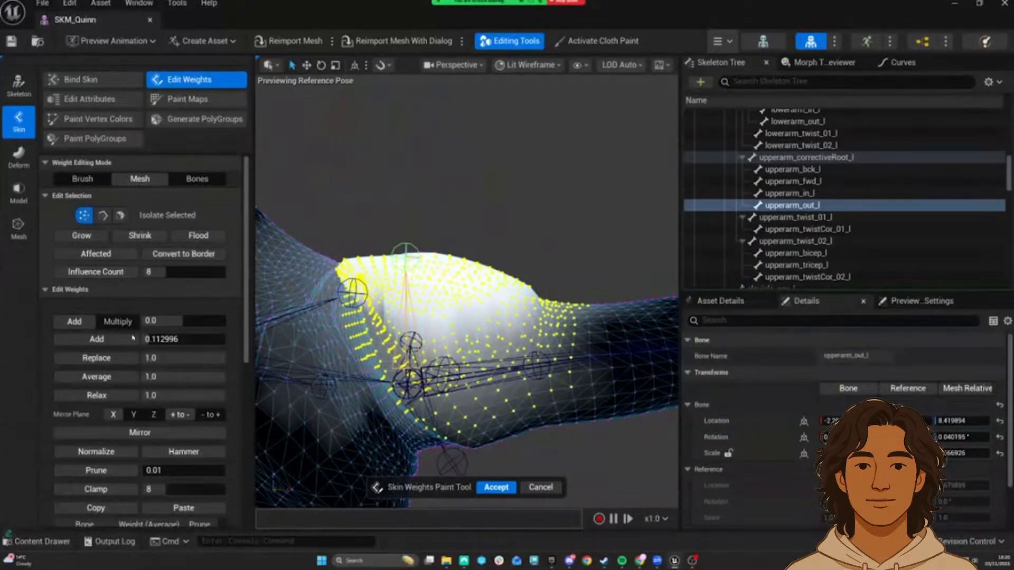
click(96, 396)
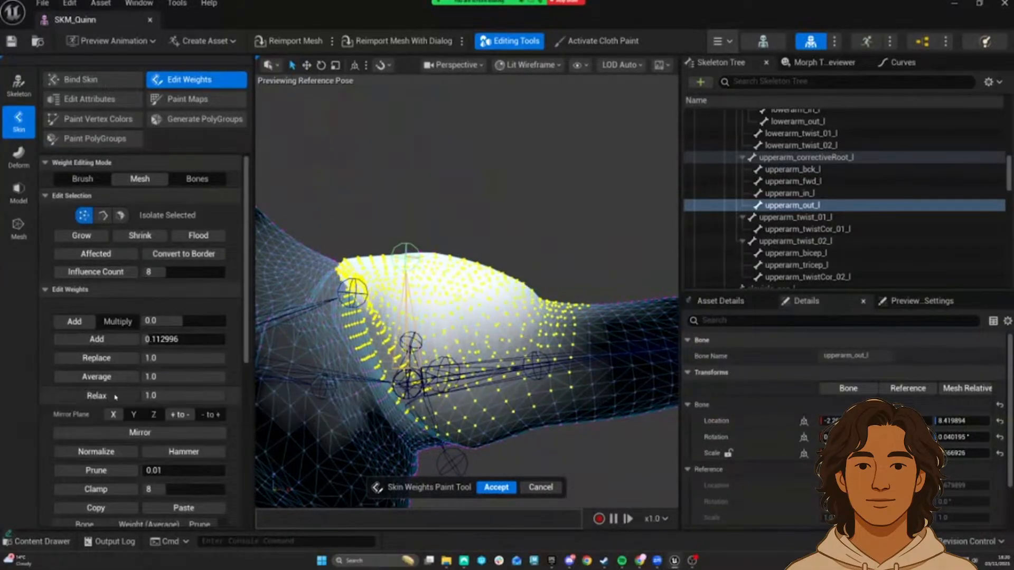
right_drag(422, 317, 364, 301)
mouse_move(708, 461)
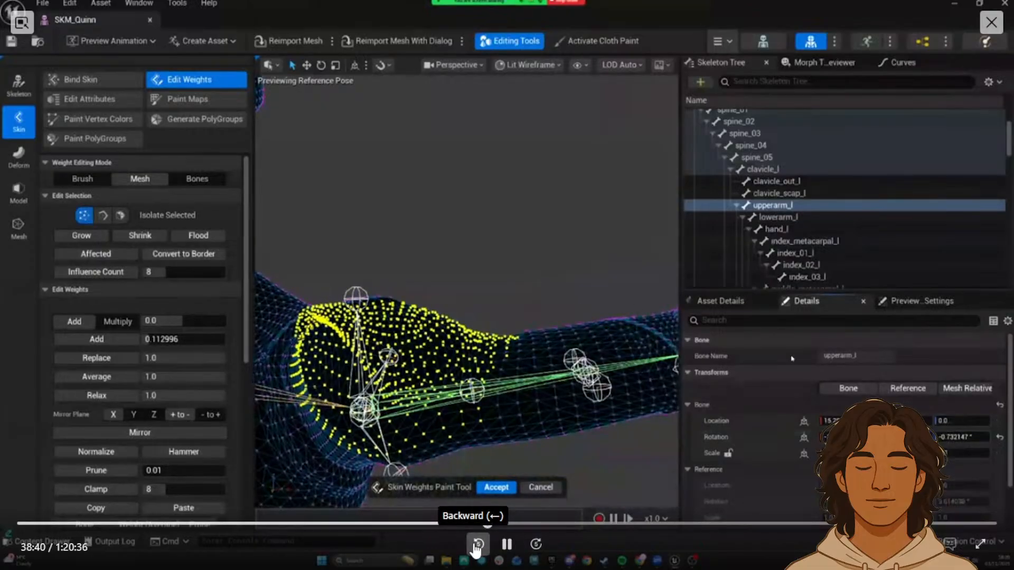
click(477, 544)
click(477, 544)
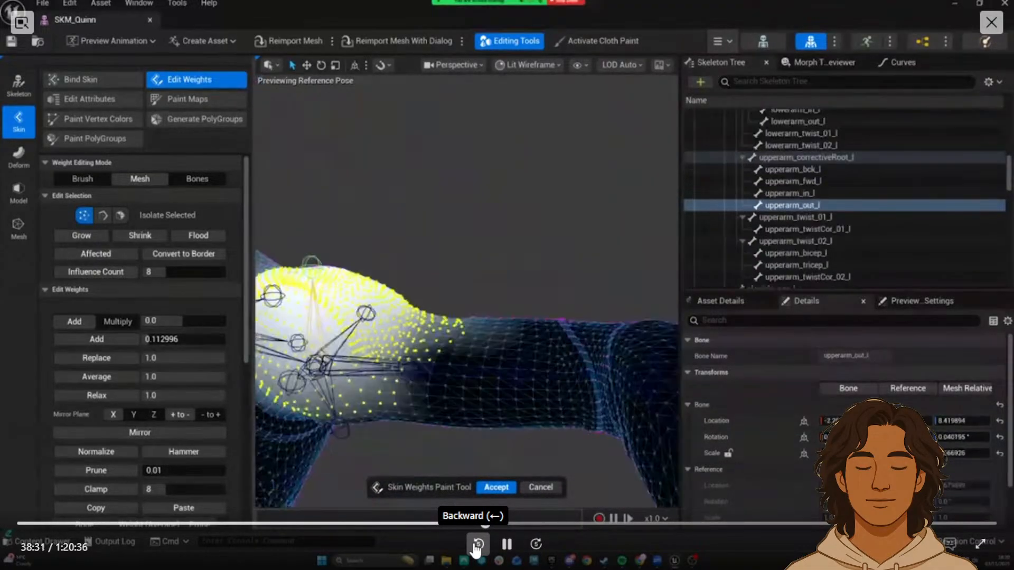
click(477, 544)
click(477, 544)
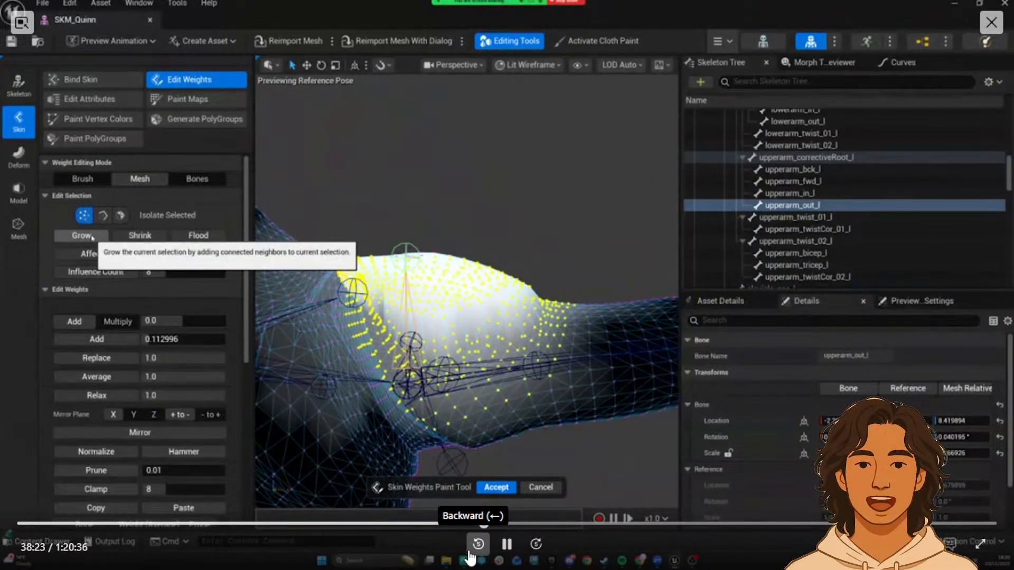
click(469, 549)
click(469, 549)
click(467, 551)
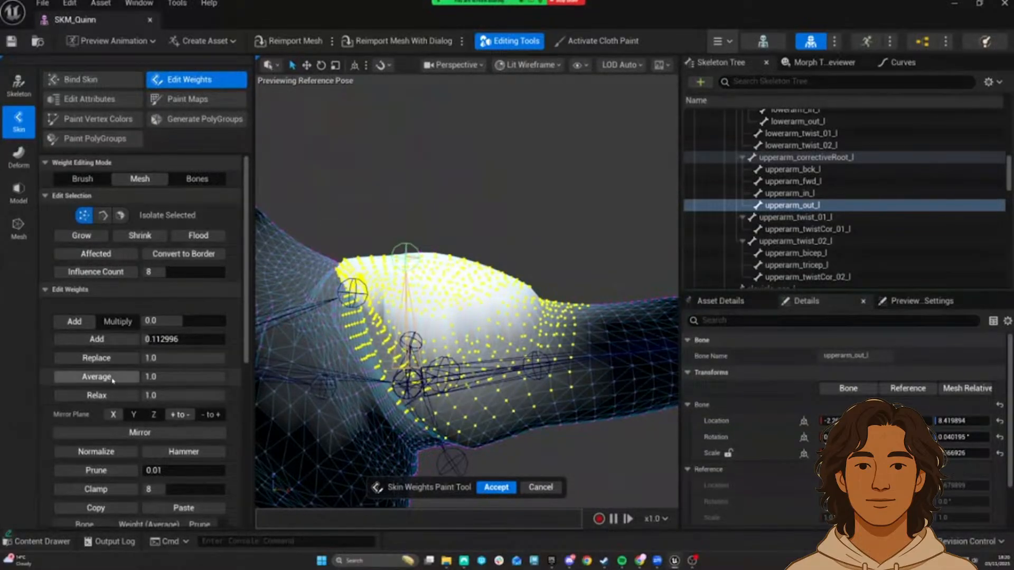
mouse_move(637, 353)
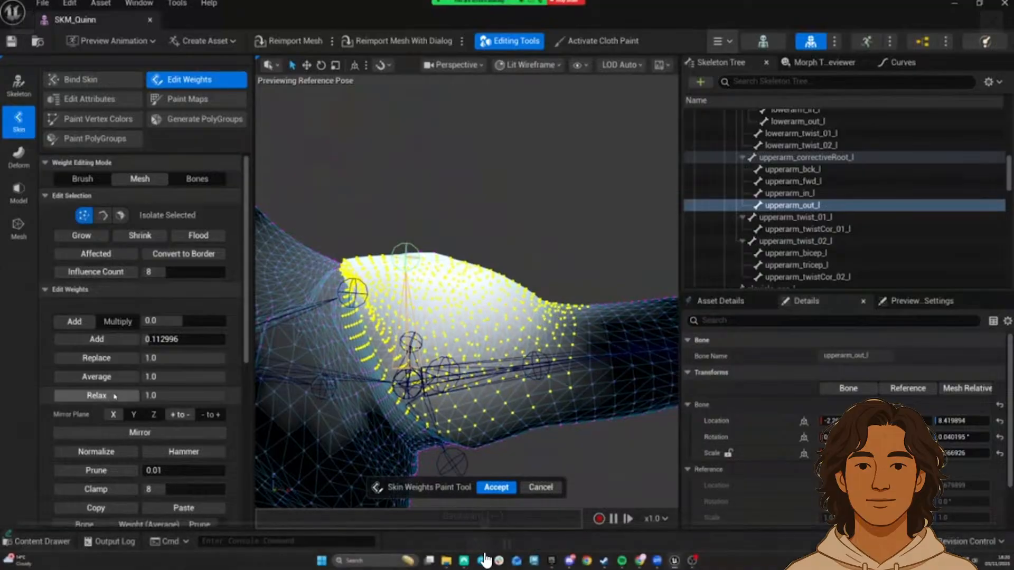
click(479, 545)
click(479, 545)
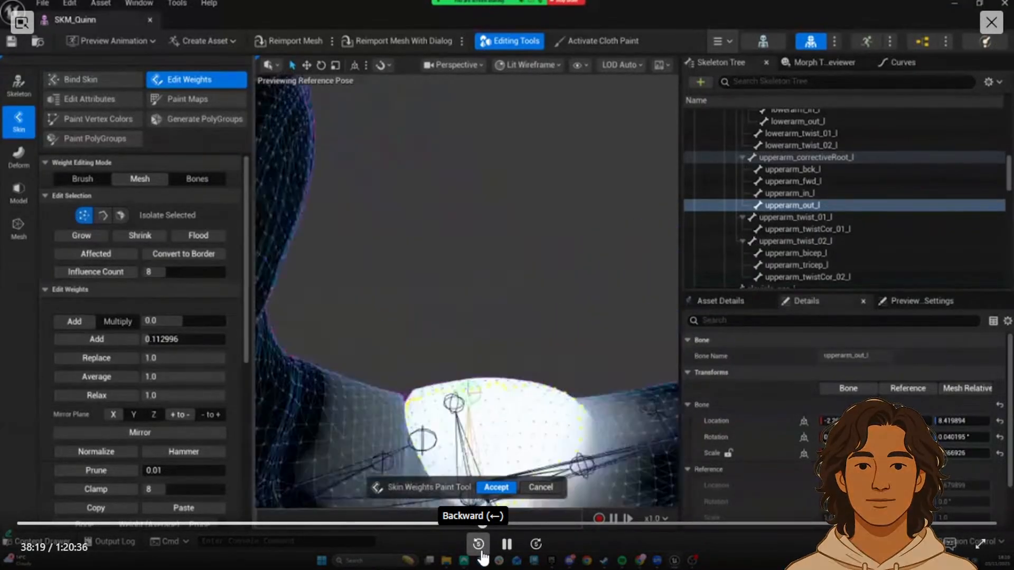
click(479, 546)
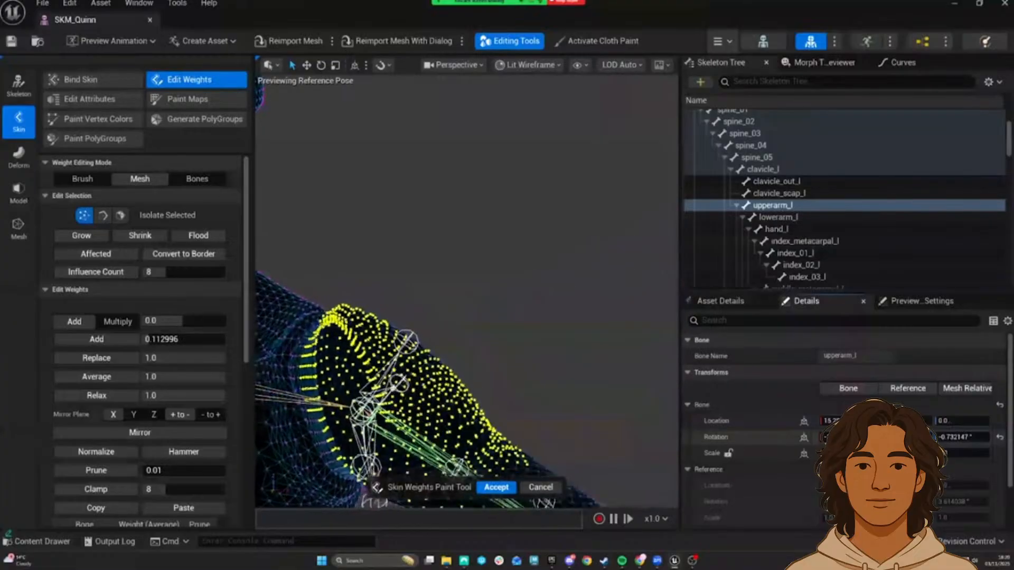
Step: Raise the left arm with upperarm_l, select a vertex patch on top of the shoulder, and display the upperarm_out_l weights
drag(905, 437, 892, 437)
drag(322, 271, 398, 309)
mouse_move(398, 309)
right_down()
mouse_move(405, 338)
mouse_move(375, 311)
mouse_move(343, 314)
mouse_move(338, 259)
mouse_move(346, 317)
right_up()
drag(404, 257, 483, 310)
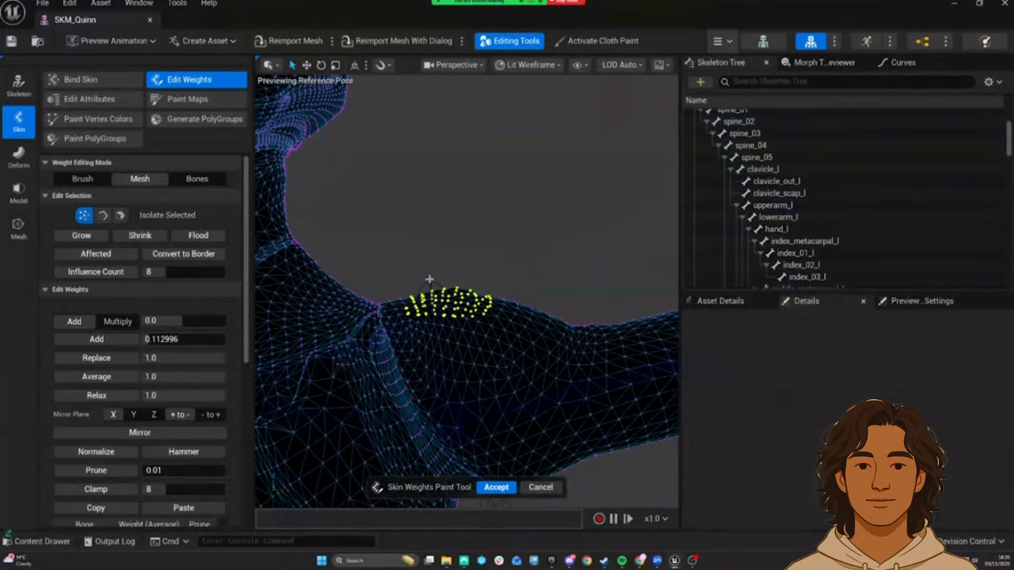
click(432, 288)
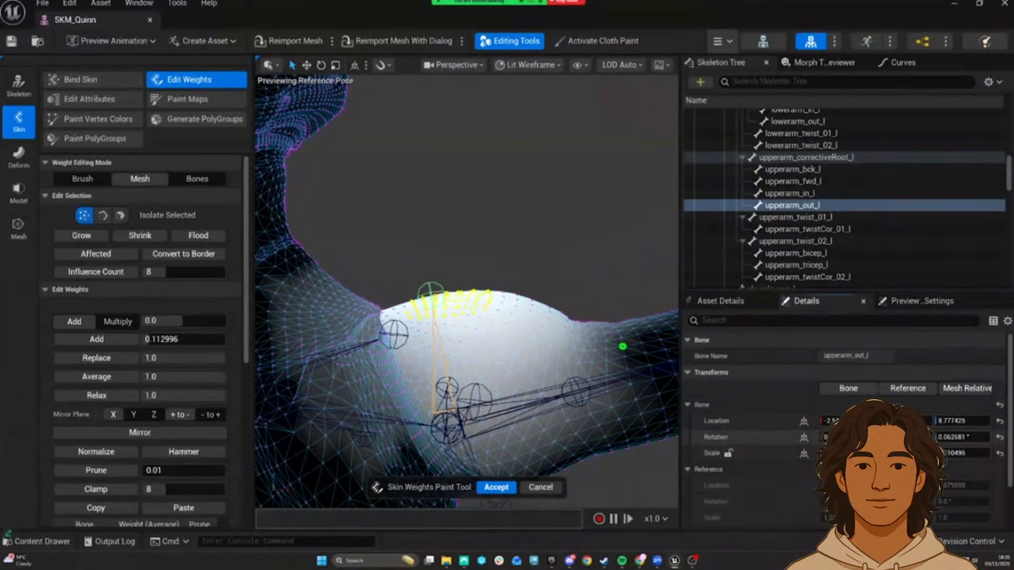
Step: Swing upperarm_l down and back up to examine how the left shoulder deforms with the edited weights
click(518, 394)
drag(906, 437, 222, 451)
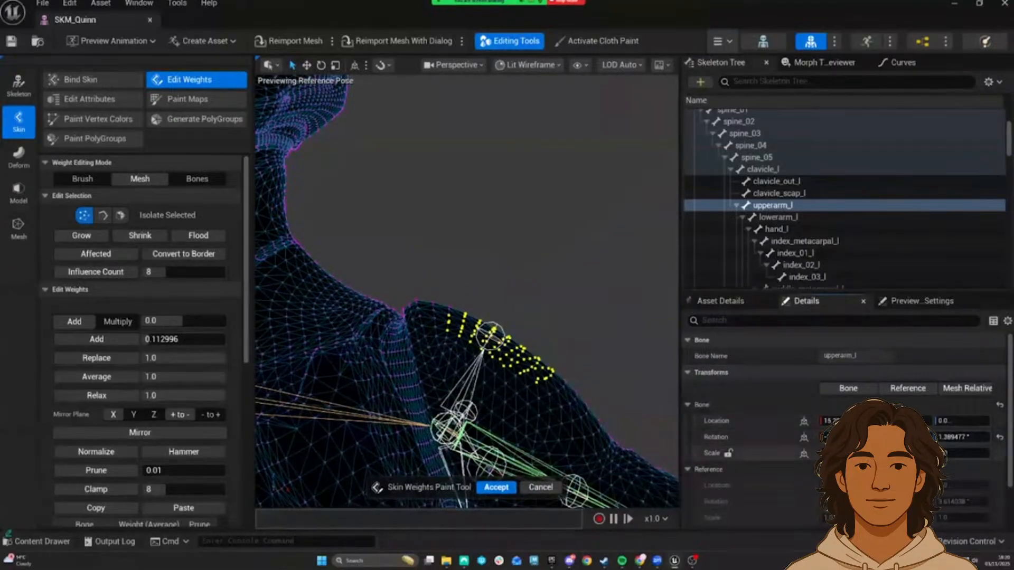
drag(905, 437, 950, 437)
alt+drag(549, 353, 649, 349)
scroll(549, 353, down, 5)
scroll(525, 319, up, 3)
alt+drag(506, 349, 549, 304)
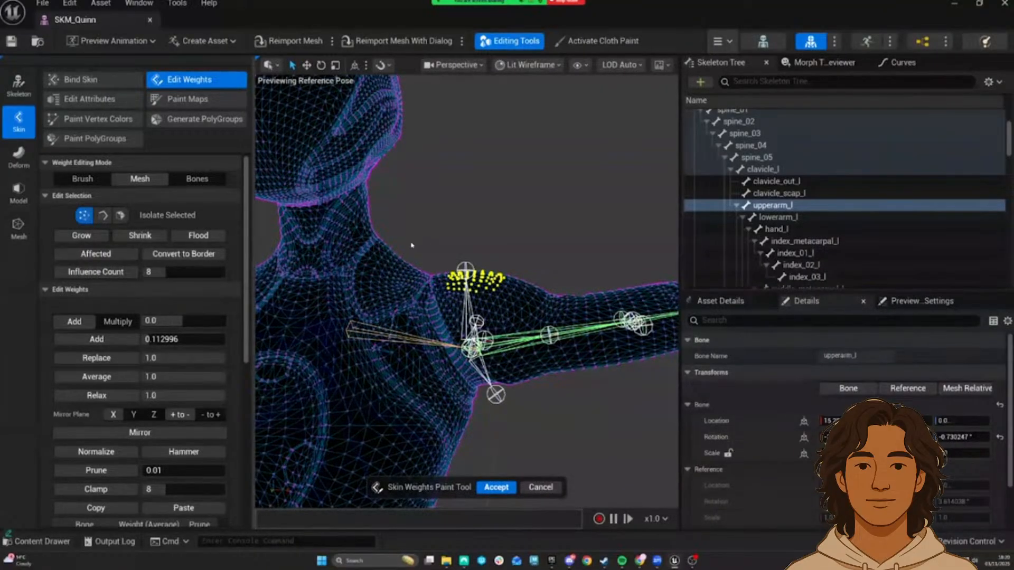
Step: Rotate upperarm_r to raise the right arm sideways and select upperarm_out_r for weight editing
middle_drag(387, 296, 636, 302)
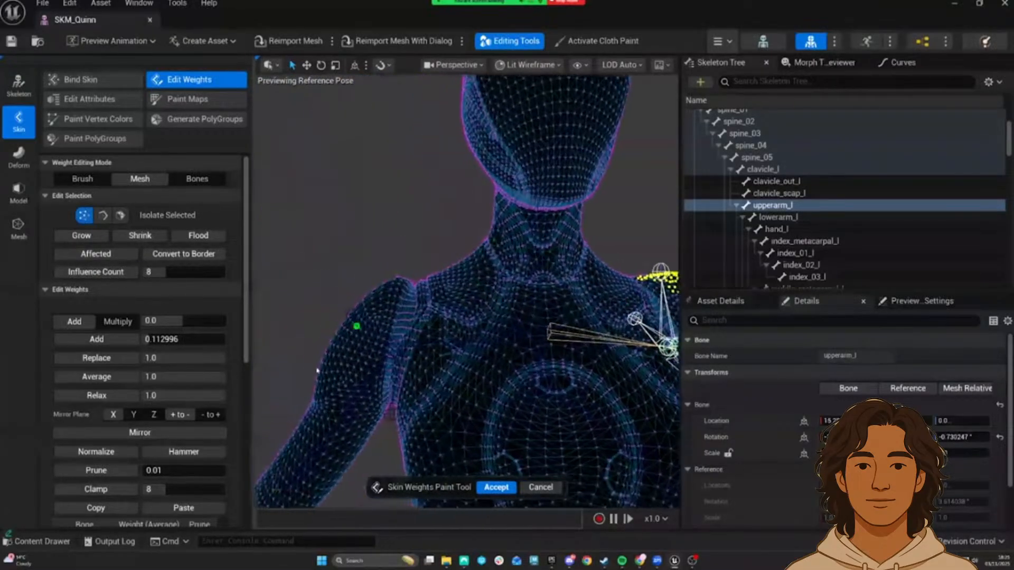
click(406, 380)
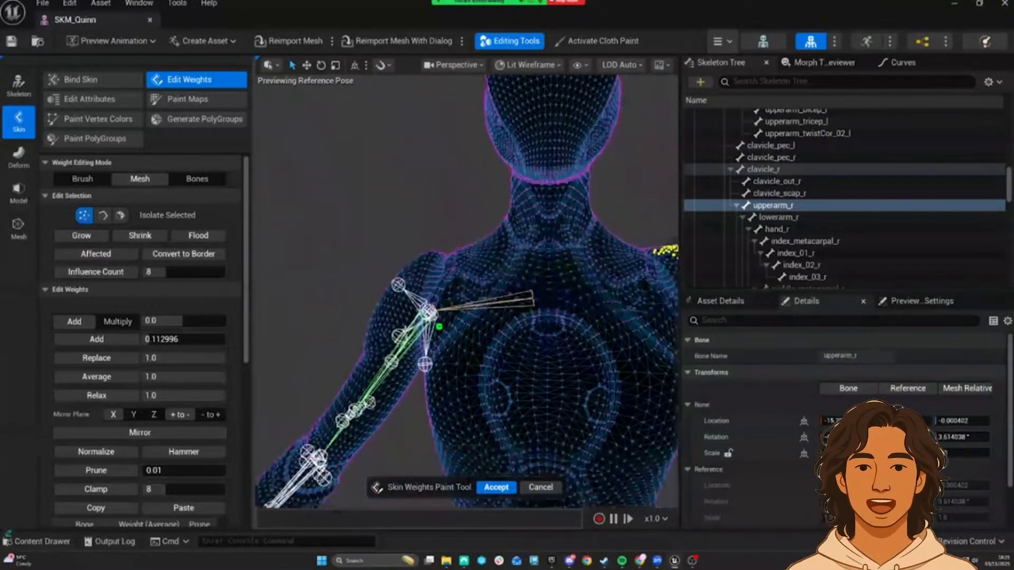
drag(903, 437, 876, 437)
alt+drag(511, 238, 482, 241)
scroll(512, 237, up, 4)
click(448, 253)
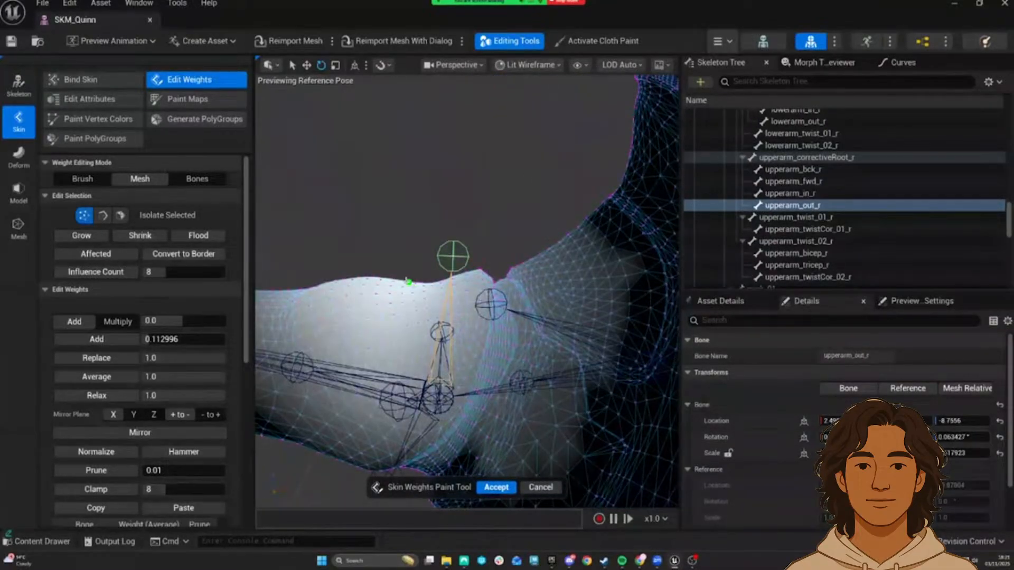
Step: Grow a vertex selection over the top of the right shoulder and add 0.112996 of upperarm_out_r weight to it
alt+drag(453, 296, 464, 259)
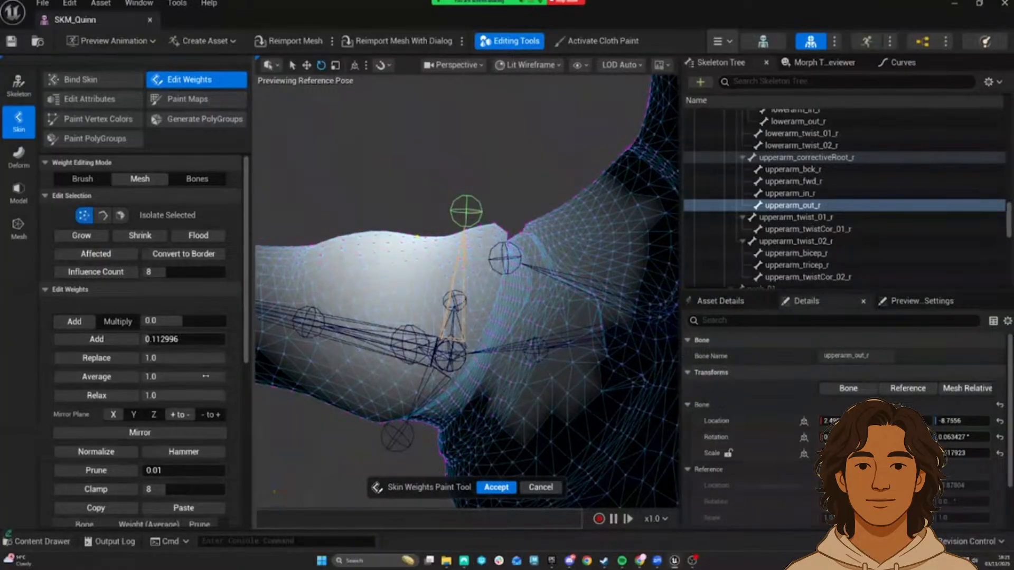
click(91, 236)
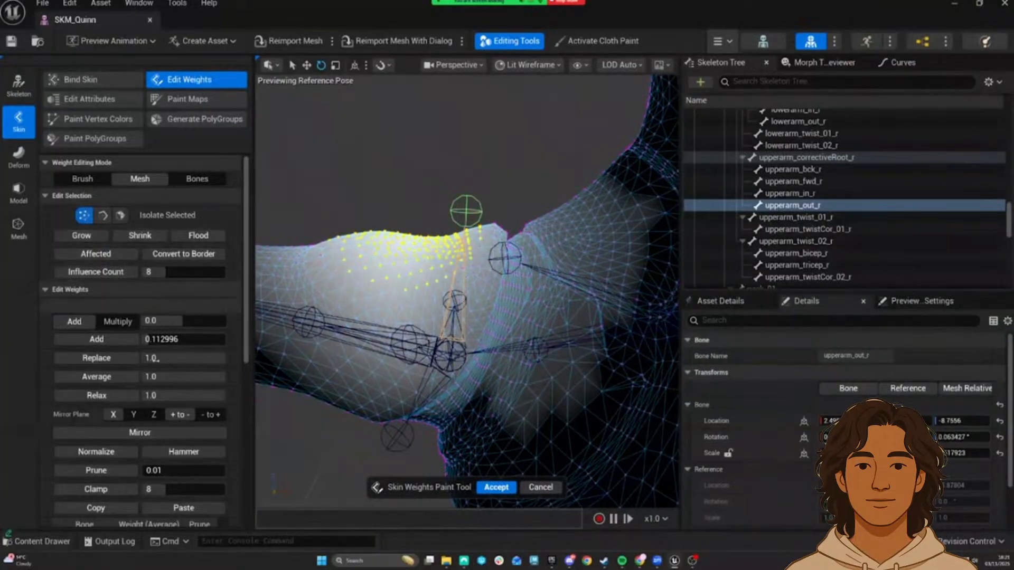
click(105, 343)
alt+drag(349, 332, 391, 311)
alt+drag(394, 256, 433, 280)
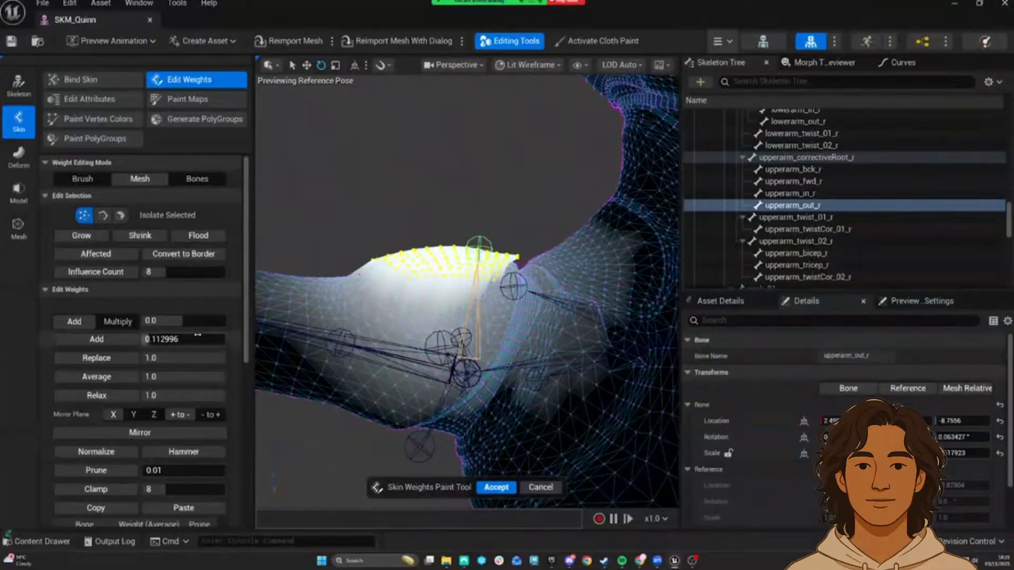
Step: Widen the weight editing settings and adjust the selection's average weights to about 0.074 for upperarm_twistCor_01_r and 0.053 for upperarm_fwd_r
scroll(197, 335, down, 5)
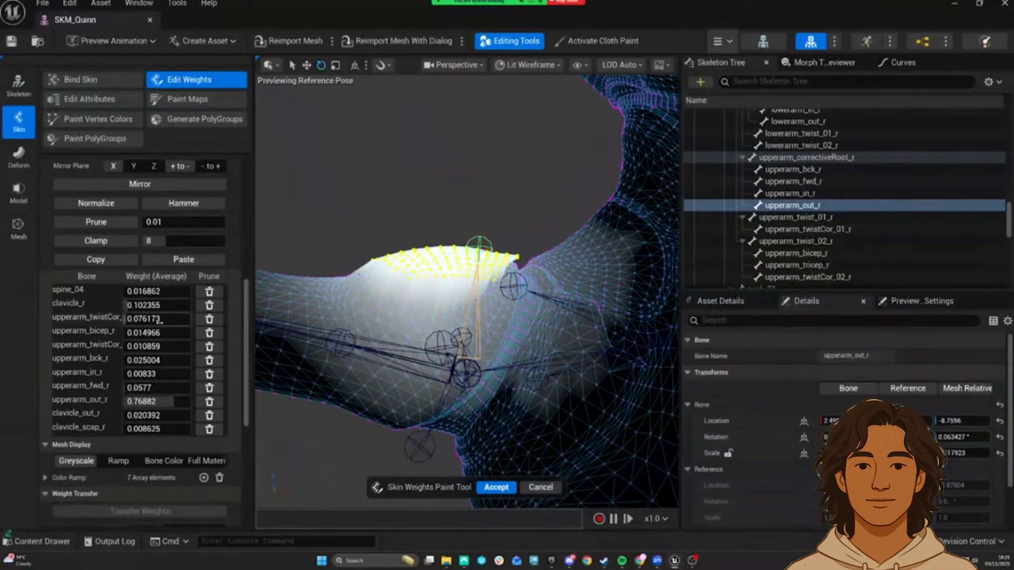
drag(254, 256, 285, 255)
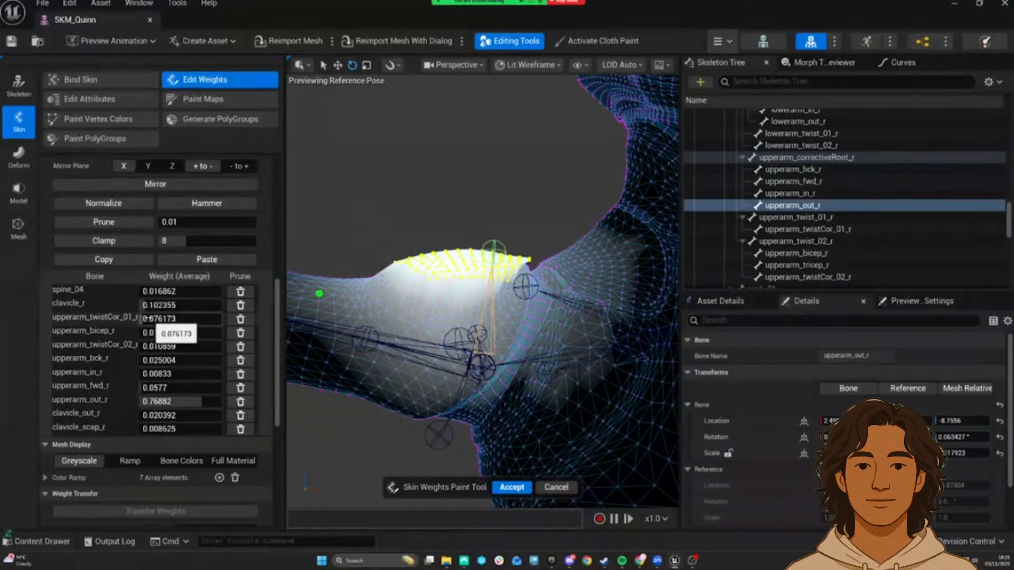
mouse_move(150, 319)
mouse_down()
mouse_move(176, 318)
mouse_move(152, 319)
mouse_up()
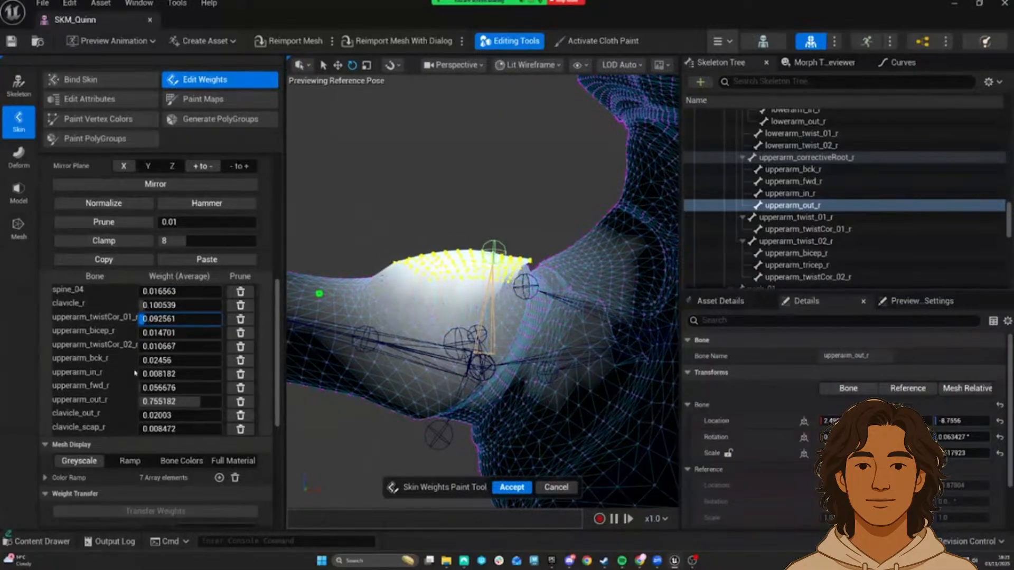
mouse_move(143, 387)
mouse_down()
mouse_move(153, 388)
mouse_move(144, 387)
mouse_up()
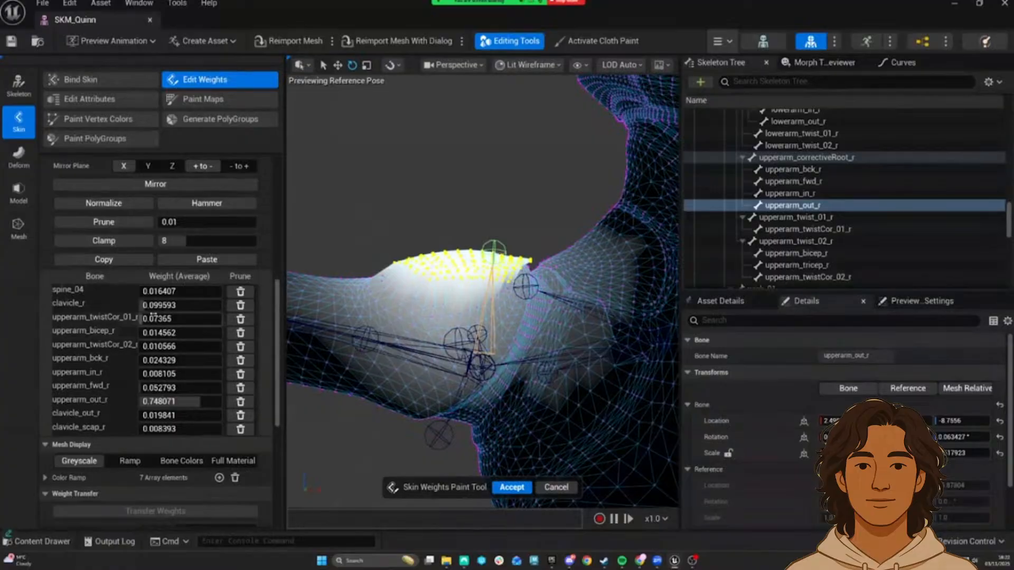
click(151, 264)
Step: Adjust the selection's average weights to about 0.32 for upperarm_twistCor_02_r, 0.18 for upperarm_fwd_r, 0.03 for clavicle_r and 0.11 for upperarm_bck_r
mouse_move(180, 346)
mouse_down()
mouse_move(143, 346)
mouse_move(175, 346)
mouse_up()
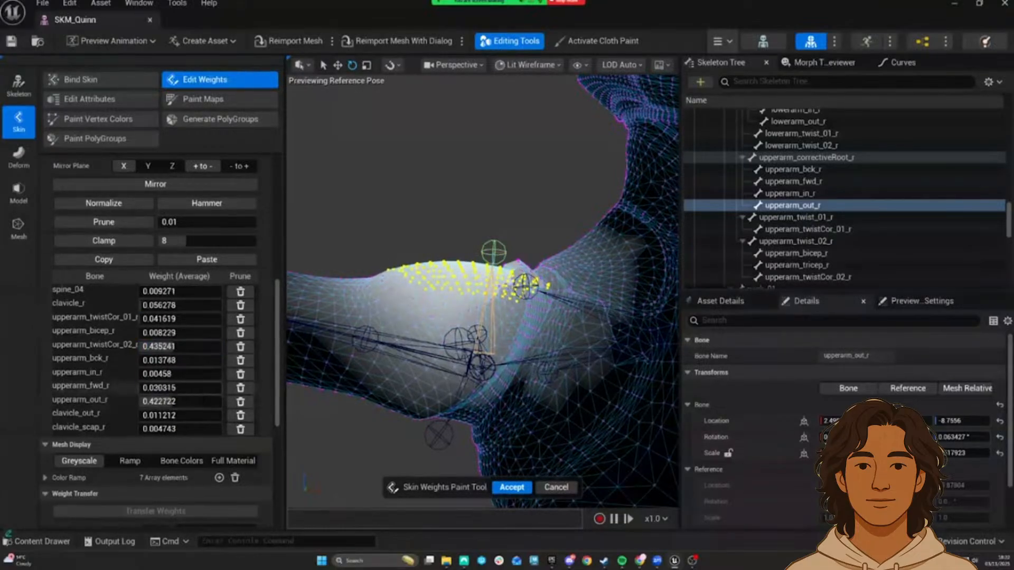
drag(153, 387, 157, 387)
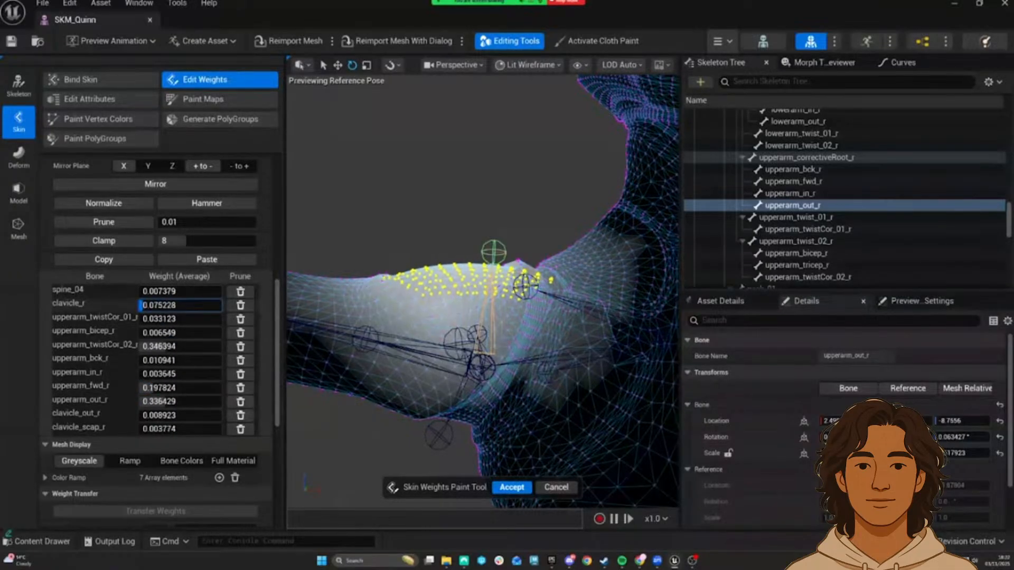
drag(172, 306, 168, 306)
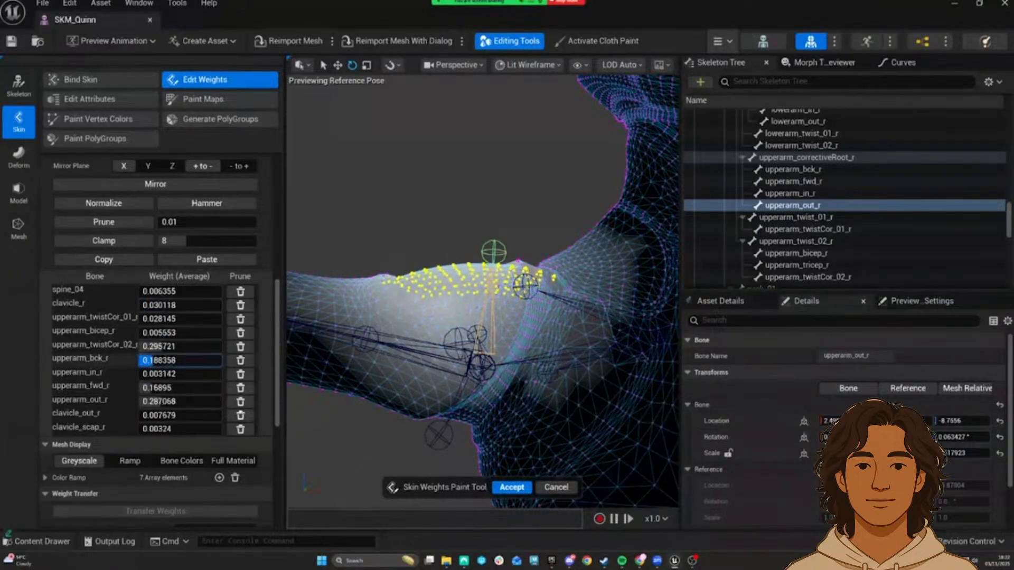
drag(144, 360, 142, 360)
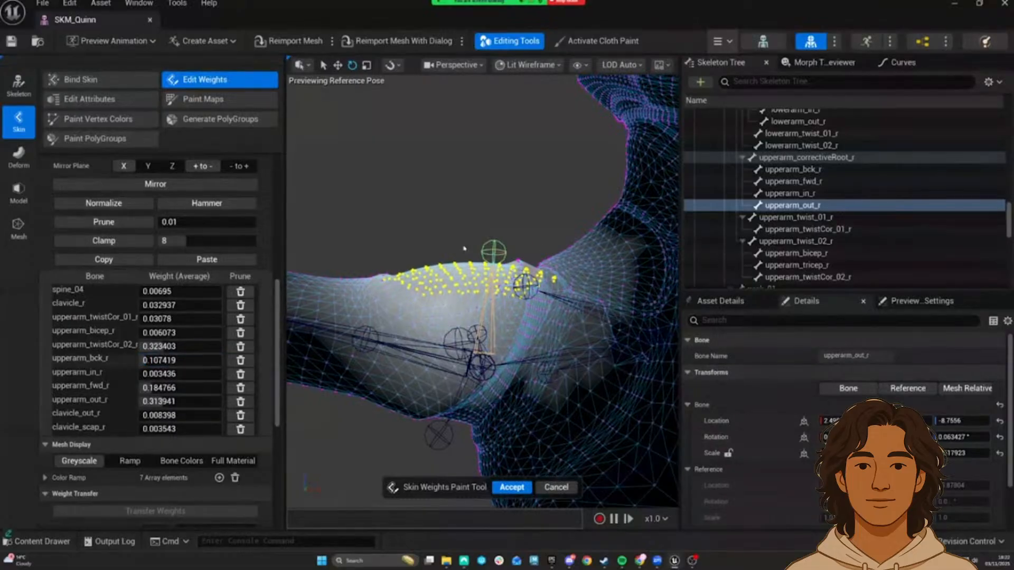
Step: Convert the right shoulder vertex selection to its border, grow it twice, and bring up the average bone weights
scroll(164, 251, up, 5)
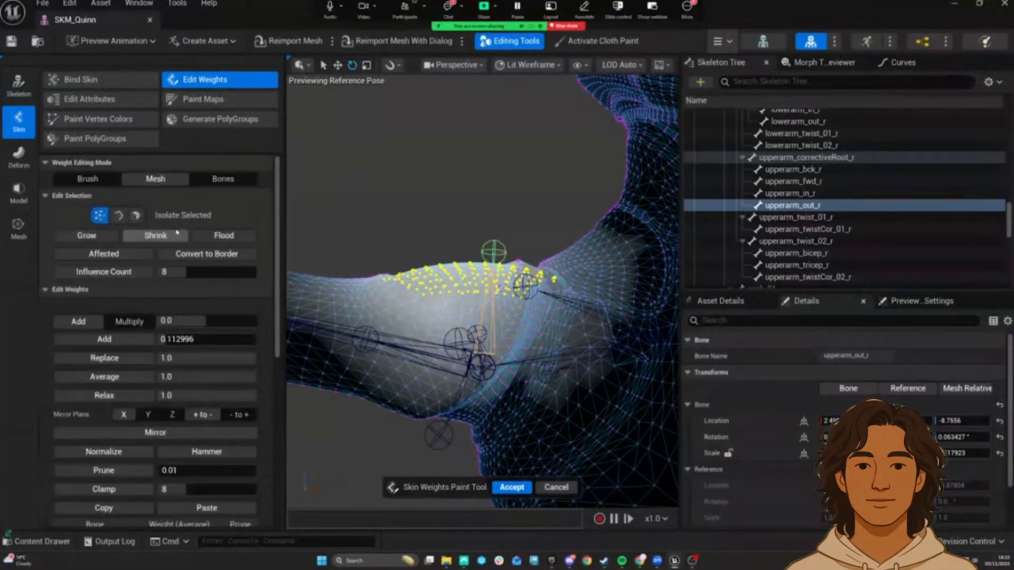
click(204, 254)
click(98, 236)
click(98, 236)
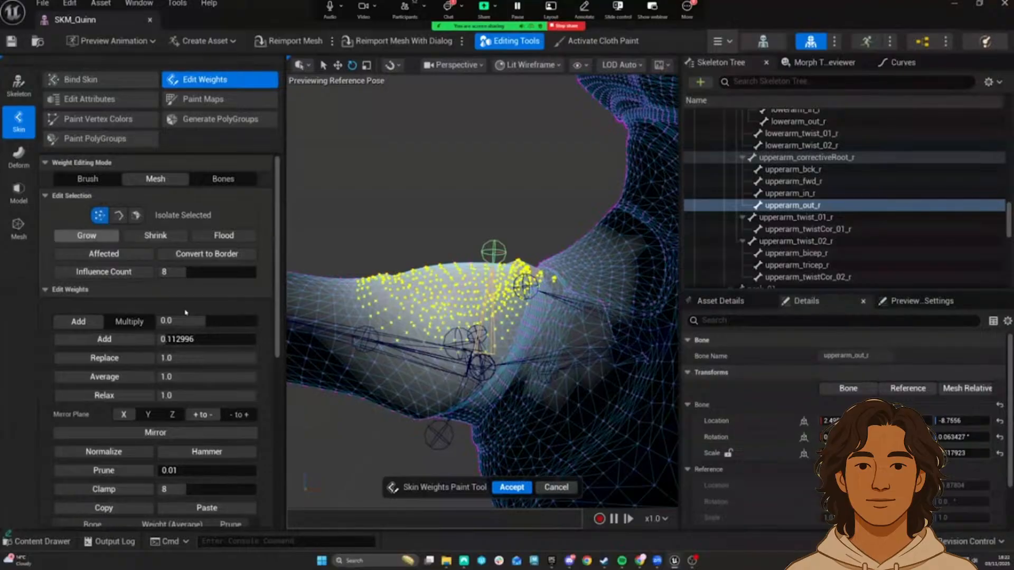
scroll(113, 364, down, 5)
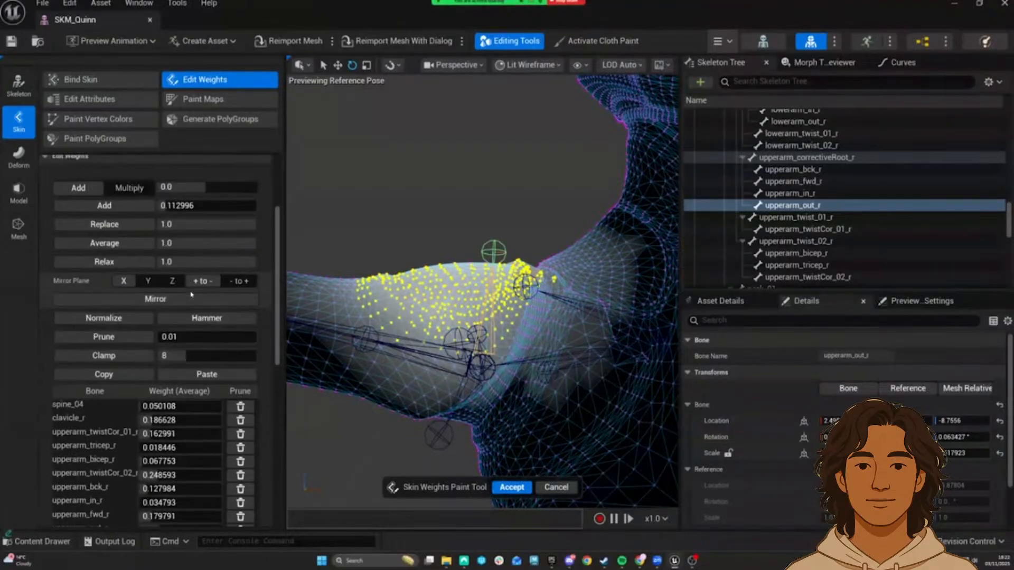
Step: Relax the skin weights of the right shoulder vertex selection, grow the selection twice, relax it again and accept the edit
scroll(113, 364, up, 4)
click(113, 361)
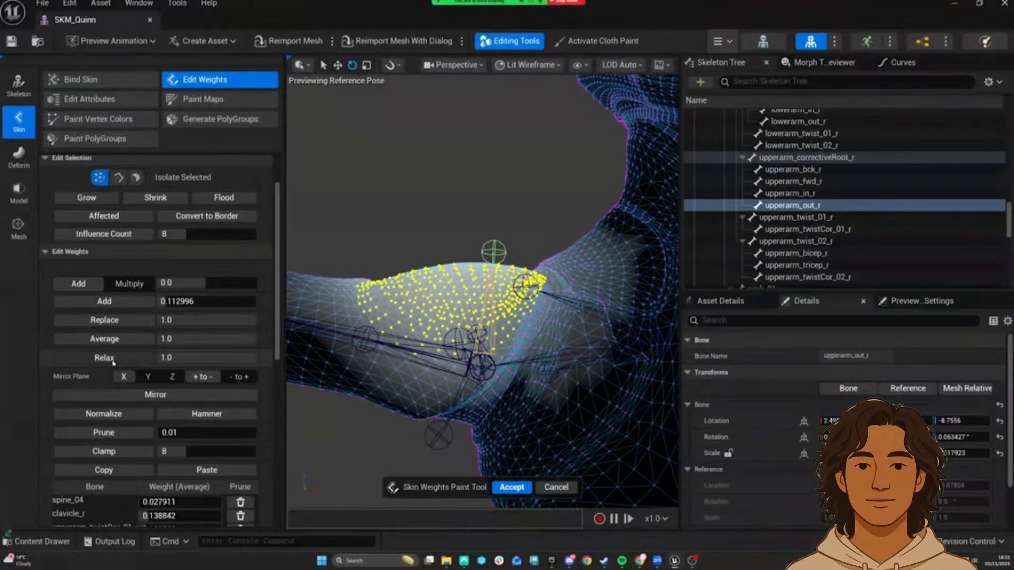
click(354, 285)
click(87, 197)
click(87, 197)
click(104, 357)
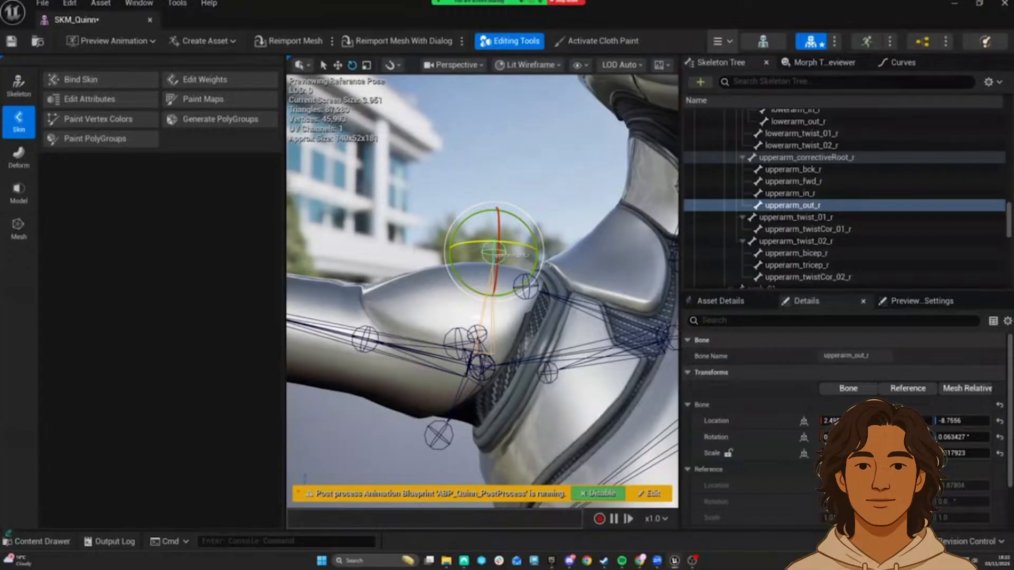
Step: Rotate upperarm_r slightly and check the right shoulder's deformation from the front
mouse_move(464, 249)
right_down()
mouse_move(455, 250)
mouse_move(464, 250)
right_up()
click(385, 317)
mouse_move(460, 317)
mouse_down()
mouse_move(441, 364)
mouse_move(450, 316)
mouse_up()
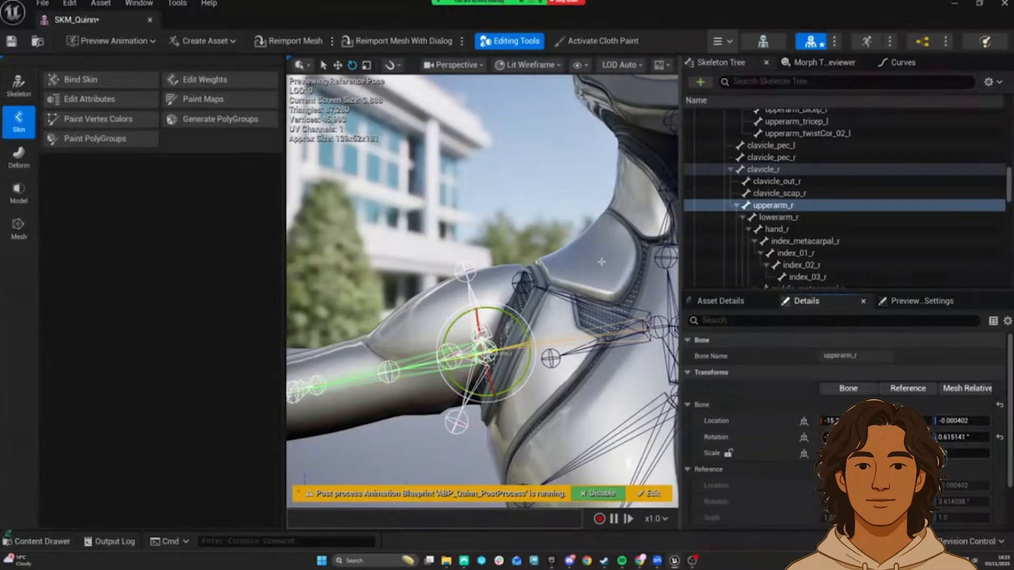
alt+drag(602, 262, 454, 264)
Step: Reopen weight editing in Mesh mode and select the vertices on top of the right upper arm
click(232, 77)
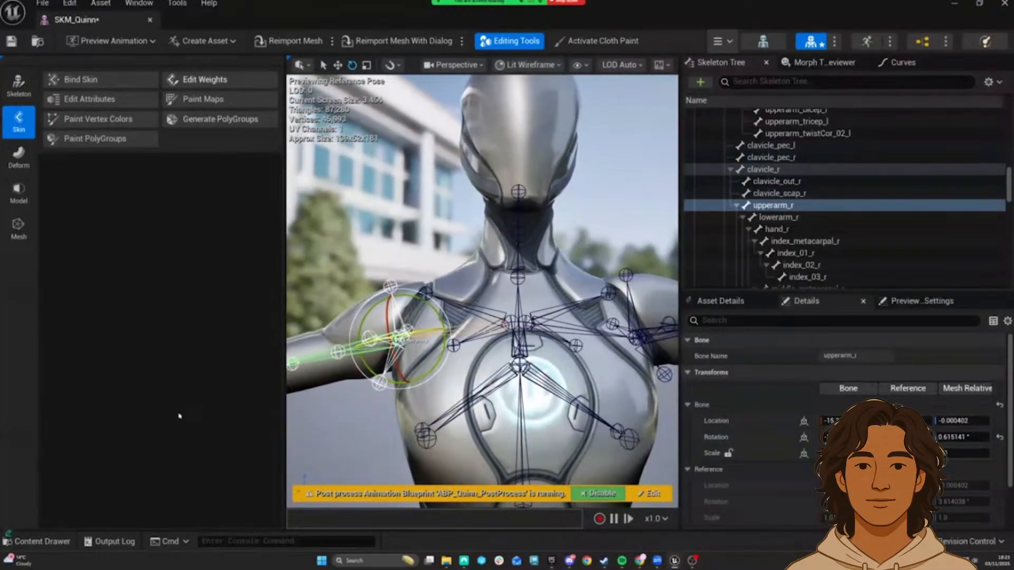
scroll(189, 344, down, 3)
scroll(189, 344, down, 3)
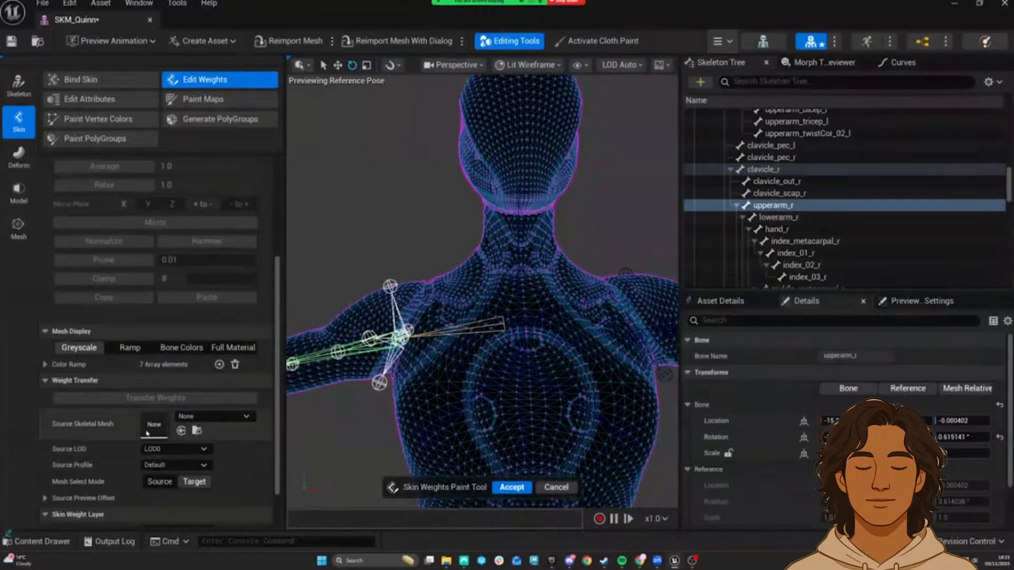
scroll(249, 215, up, 6)
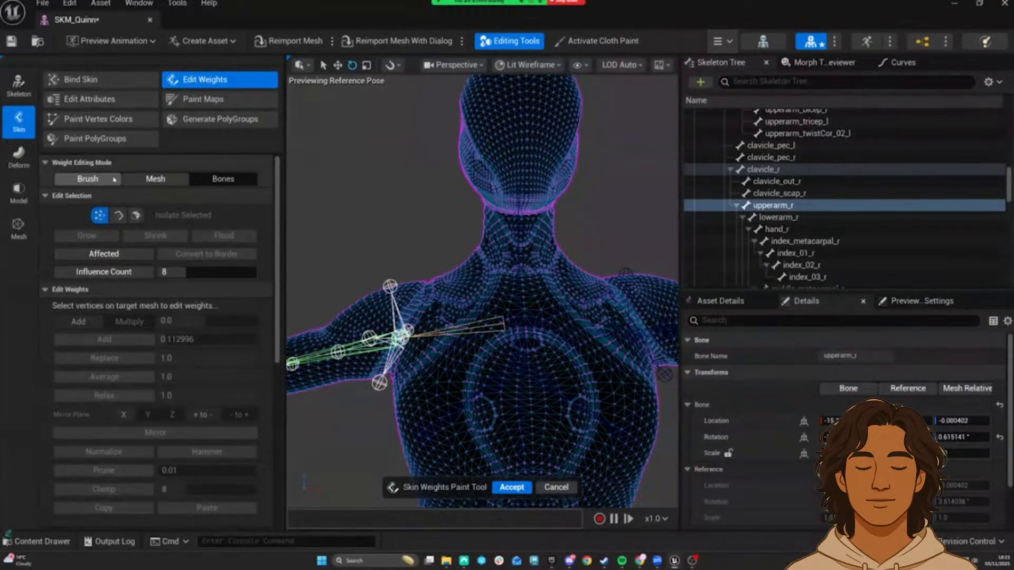
drag(345, 309, 393, 288)
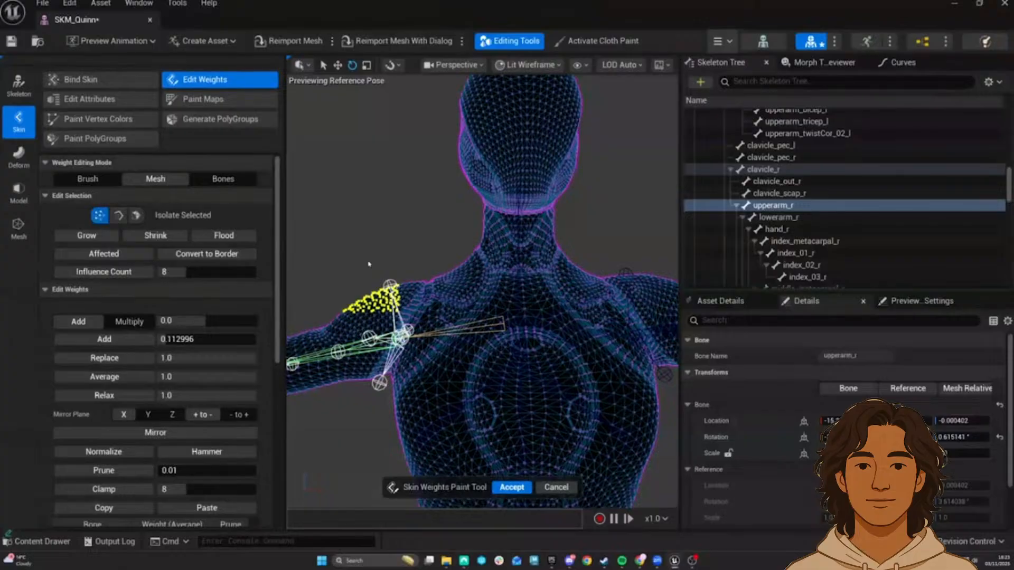
Step: Examine the skin weights of lowerarm_l and upperarm_bicep_l around the bent left elbow
right_drag(400, 280, 353, 280)
right_drag(470, 235, 475, 243)
click(570, 247)
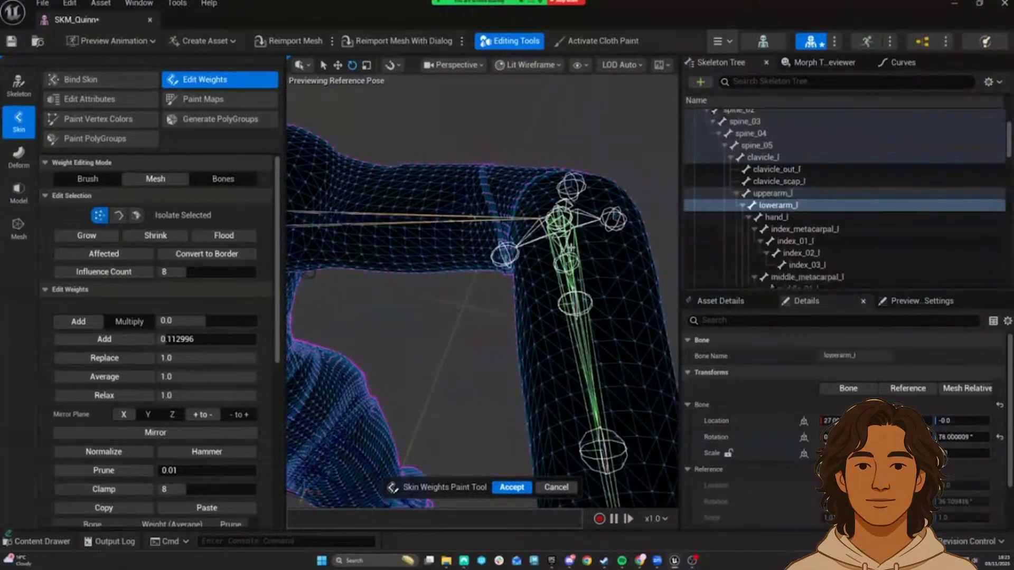
alt+drag(558, 277, 412, 262)
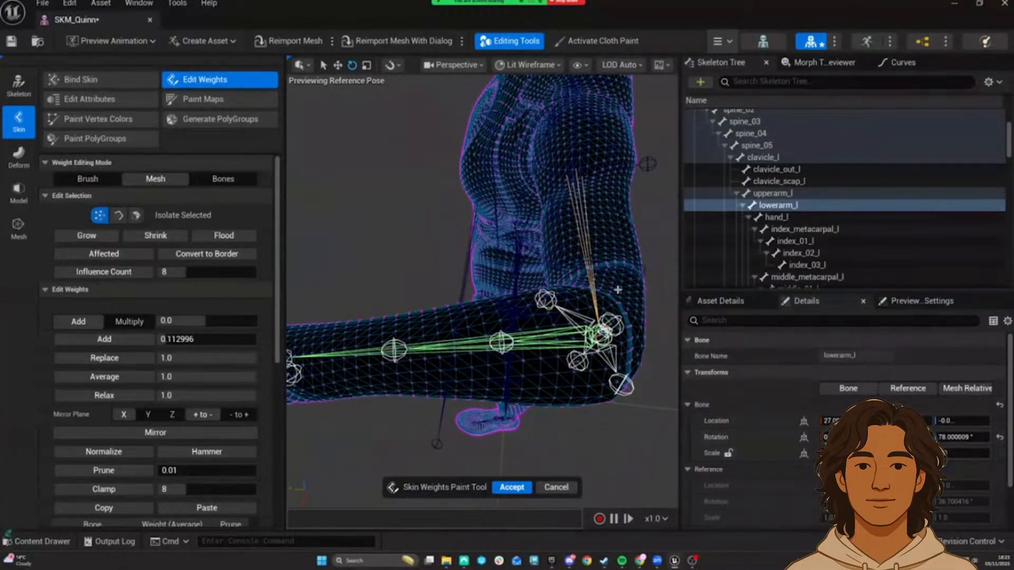
click(553, 264)
alt+drag(588, 303, 644, 372)
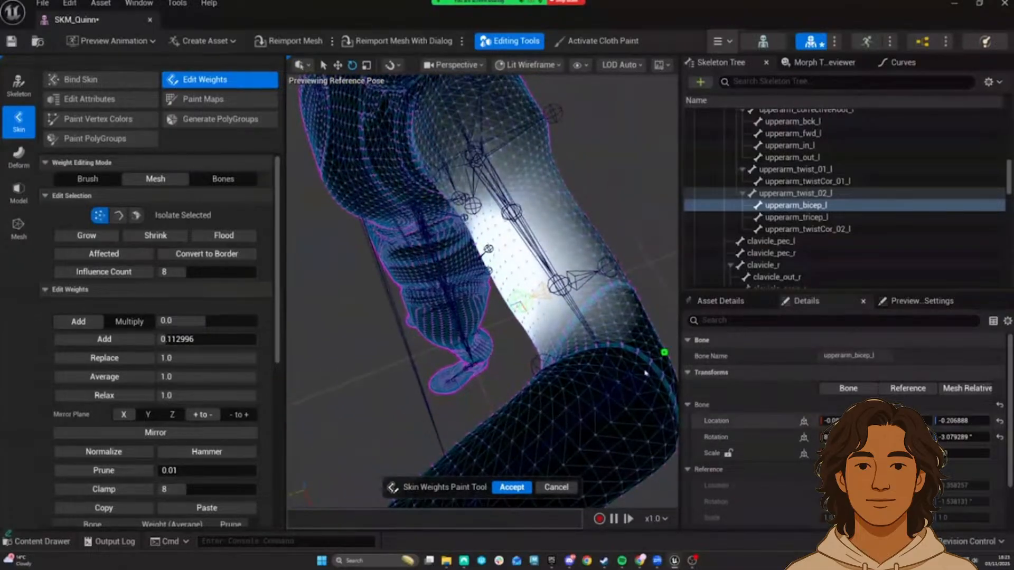
Step: Select lowerarm_l and set its Z rotation to about 122 degrees to bend the left elbow further
click(553, 373)
alt+drag(553, 373, 678, 421)
click(533, 434)
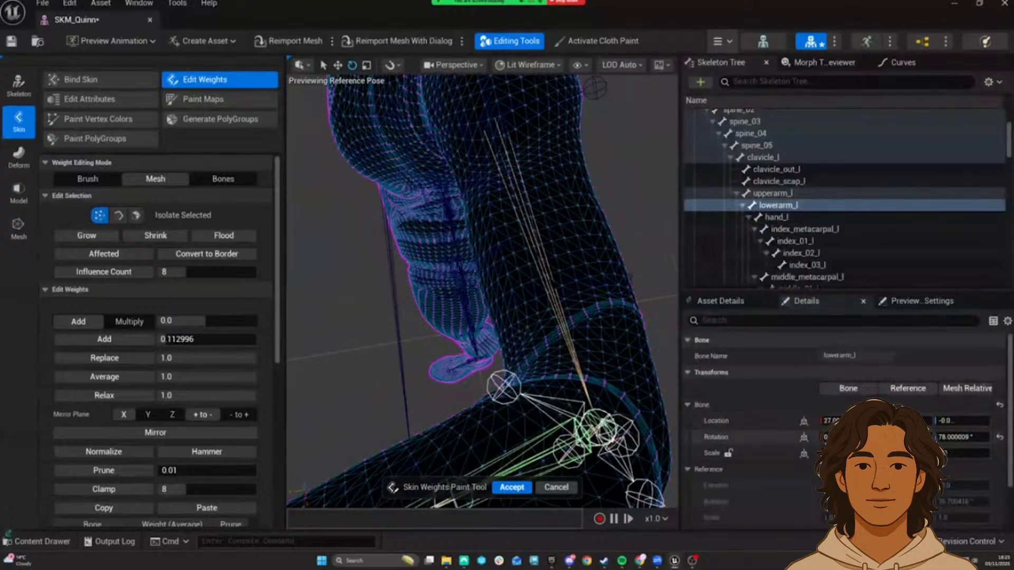
drag(961, 437, 989, 438)
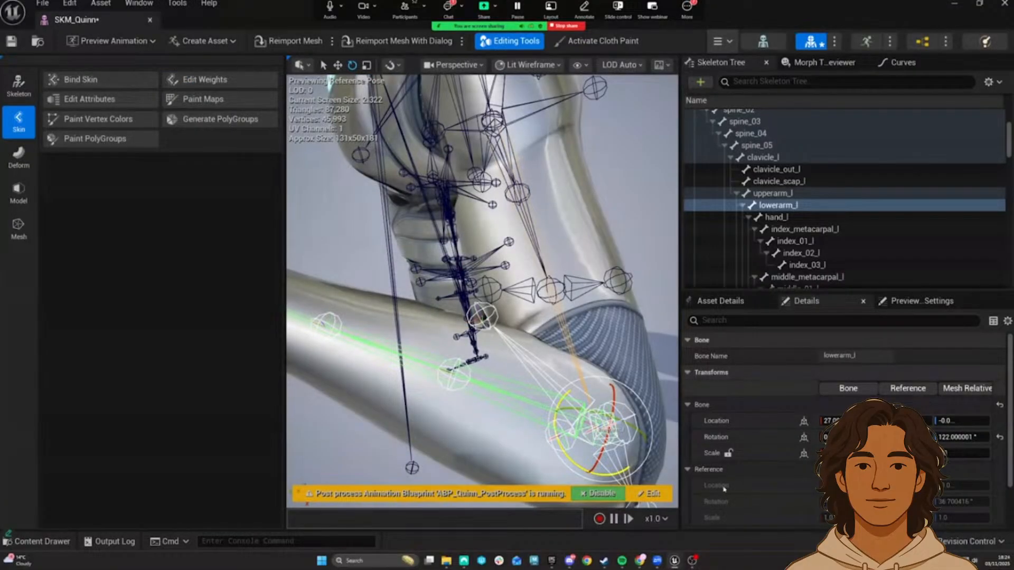
Step: Rotate lowerarm_l back and forth to check how the corrective bones behave around the left elbow
drag(593, 464, 711, 460)
right_drag(520, 381, 534, 405)
drag(520, 381, 425, 208)
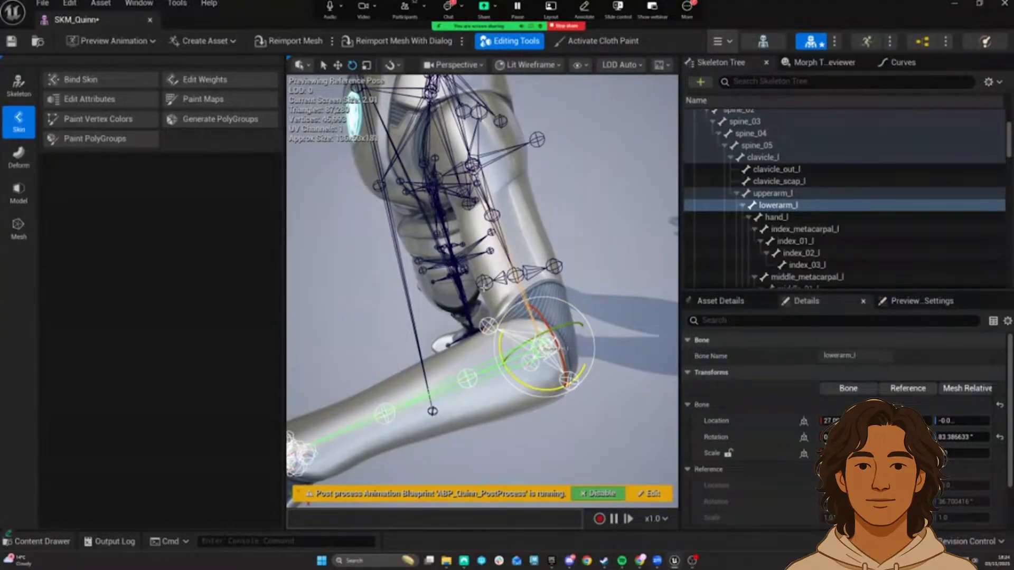
mouse_move(537, 386)
mouse_down()
mouse_move(542, 371)
mouse_move(491, 358)
mouse_move(529, 382)
mouse_up()
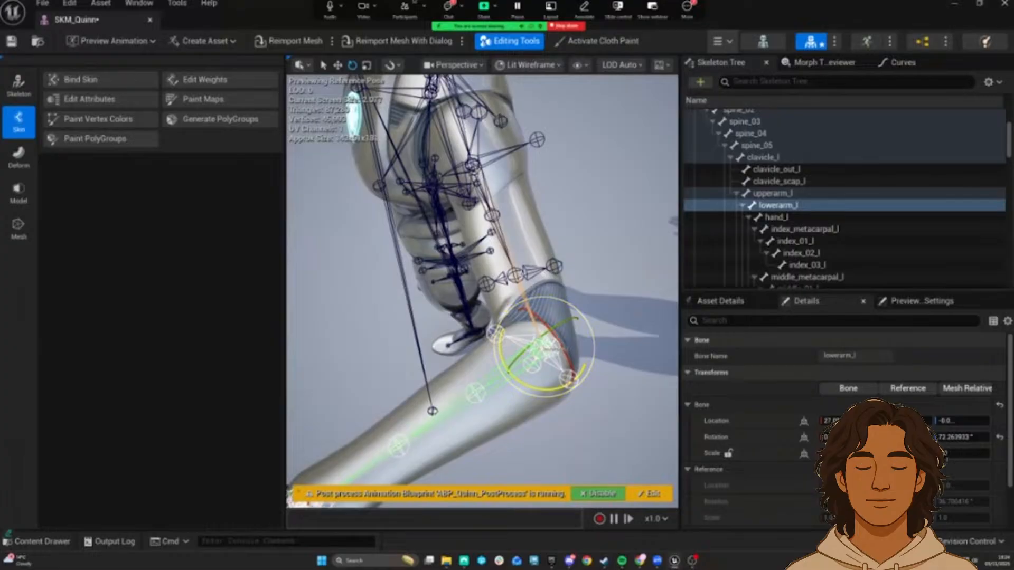
drag(525, 372, 552, 377)
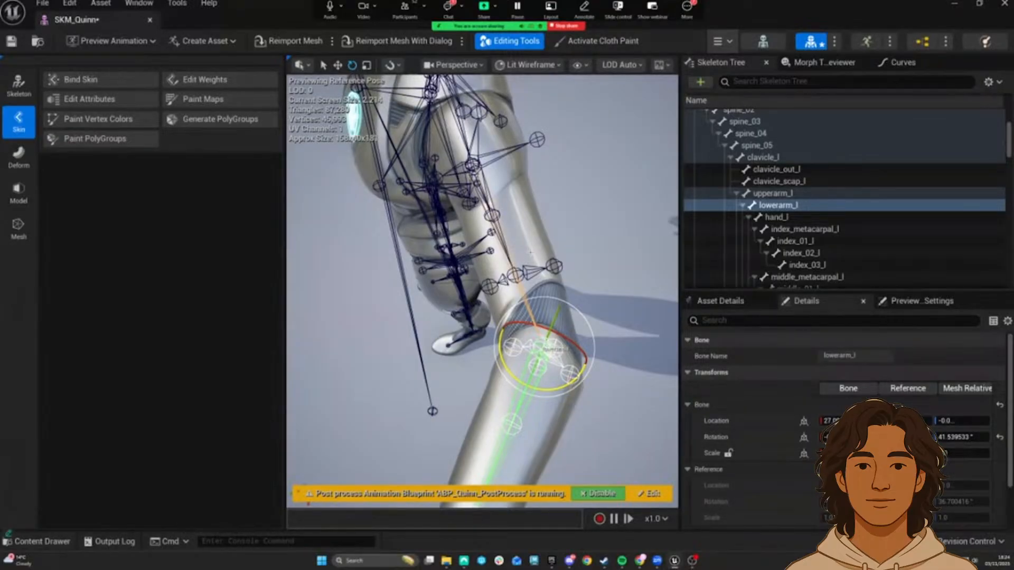
mouse_move(538, 389)
mouse_down()
mouse_move(478, 371)
mouse_move(568, 374)
mouse_move(478, 381)
mouse_move(579, 381)
mouse_move(536, 389)
mouse_up()
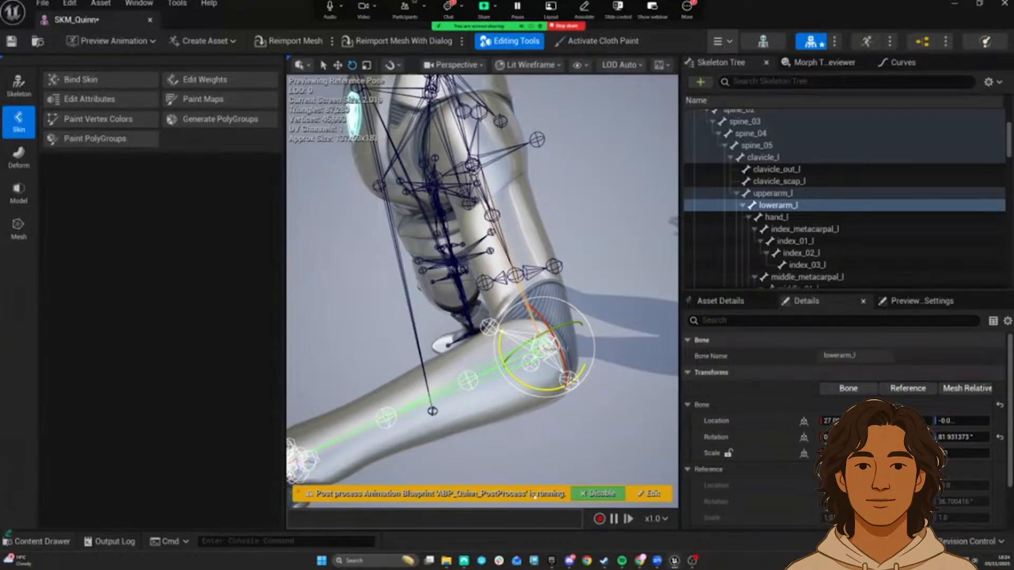
Step: Filter the asset details by "post" and open the ABP_Quinn_PostProcess animation blueprint in an enlarged window
click(720, 300)
click(743, 321)
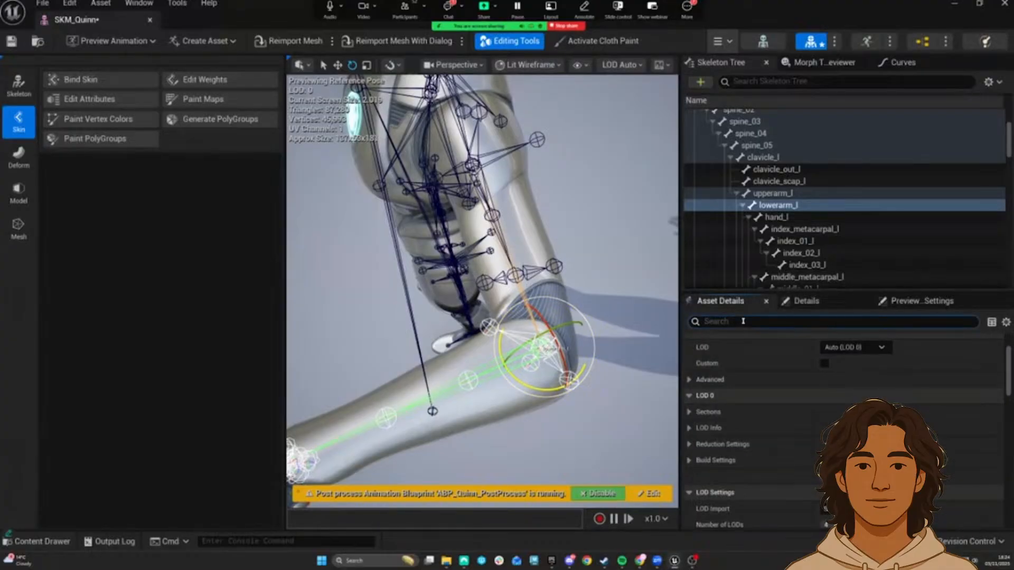
text(post)
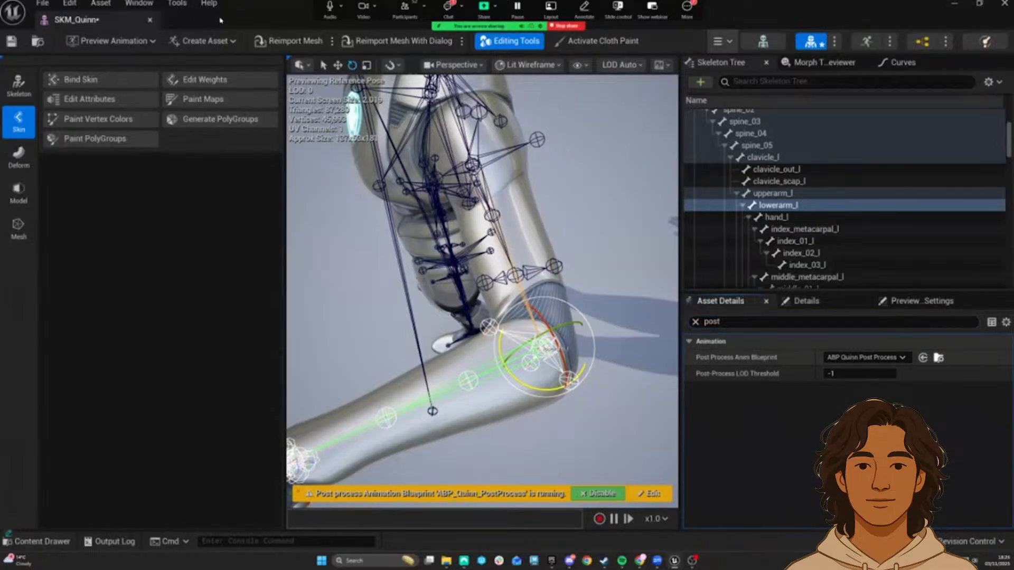
drag(221, 21, 224, 32)
double_click(435, 432)
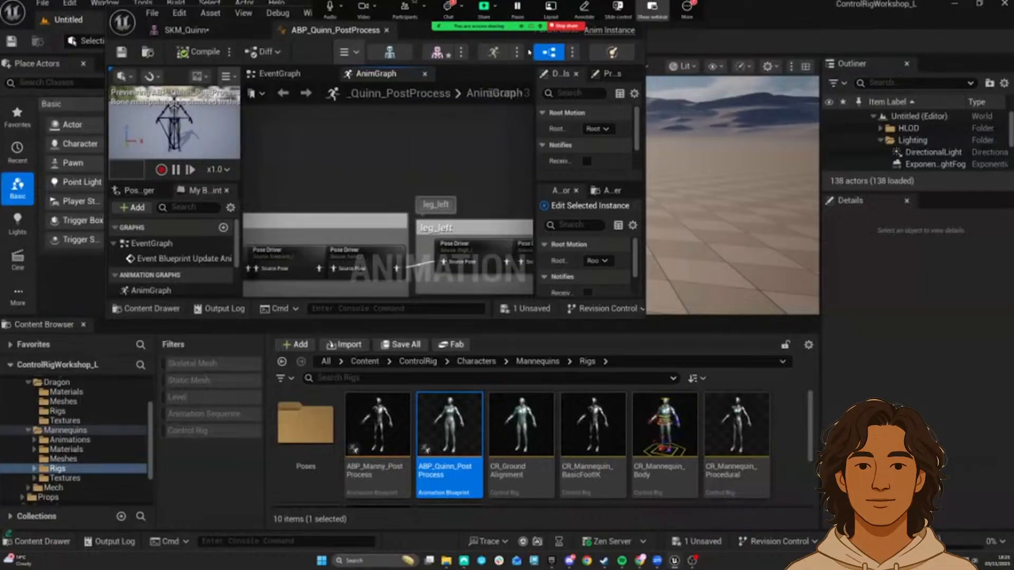
drag(417, 33, 407, 103)
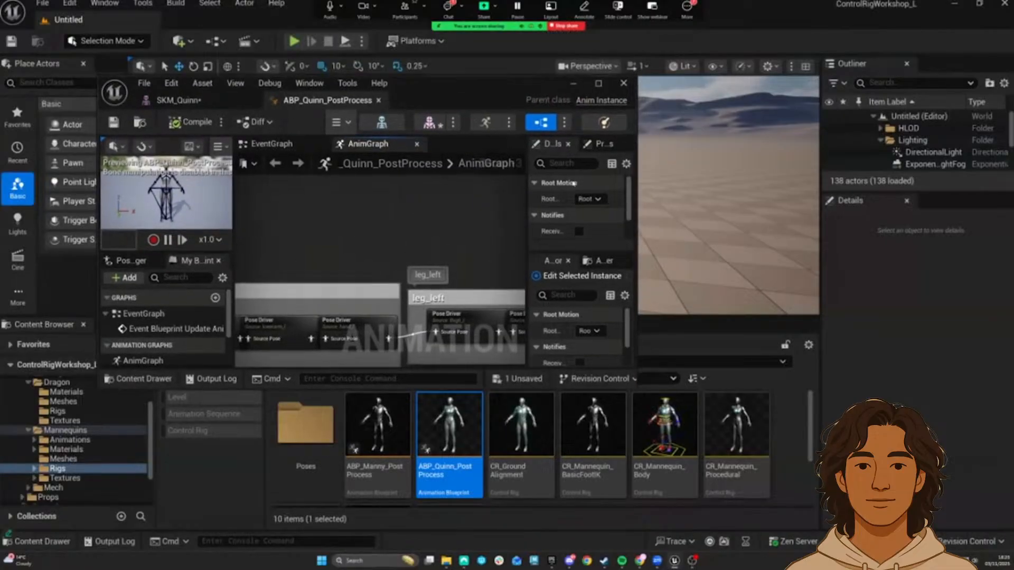
click(601, 83)
Step: Examine the pose driver nodes in the AnimGraph of ABP_Quinn_PostProcess
right_drag(363, 276, 505, 236)
scroll(664, 235, down, 3)
scroll(538, 232, up, 2)
drag(290, 130, 772, 351)
right_drag(753, 379, 737, 378)
drag(755, 378, 747, 347)
click(279, 120)
click(747, 345)
right_drag(758, 342, 729, 348)
scroll(708, 339, down, 1)
scroll(681, 301, up, 1)
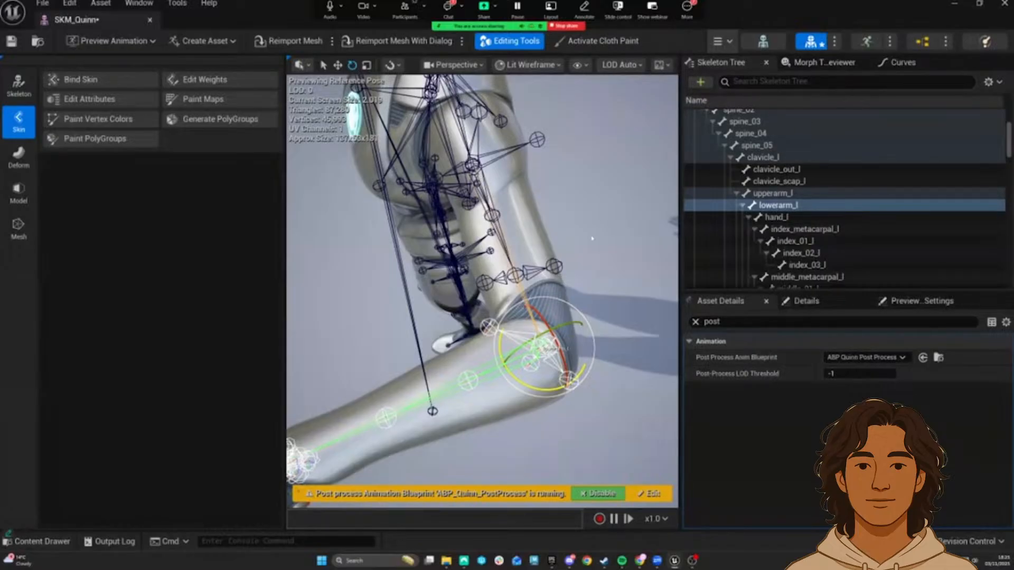
Step: Return to SKM_Quinn and rotate lowerarm_l again to check the elbow's corrective response
drag(501, 372, 553, 228)
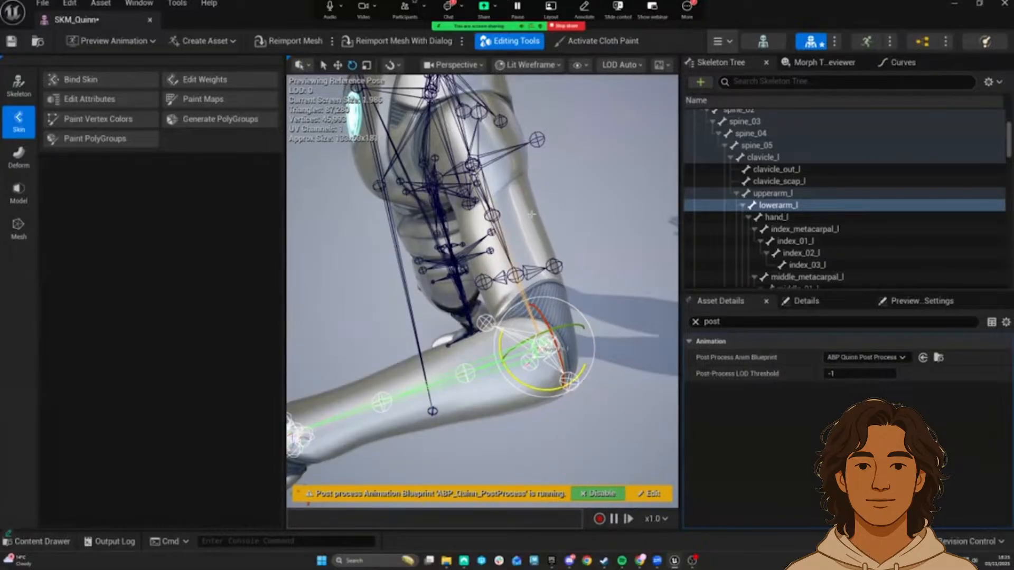
drag(501, 338, 491, 364)
Step: Close the SKM_Quinn editor and reopen the mesh from the Mannequins Meshes folder, viewing it at an angle
click(150, 20)
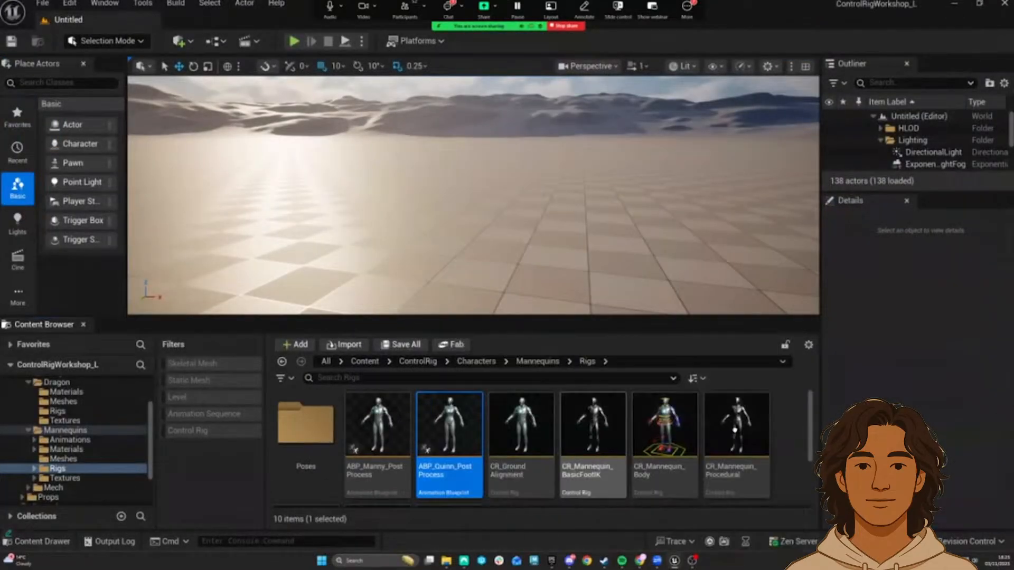
click(74, 459)
double_click(664, 425)
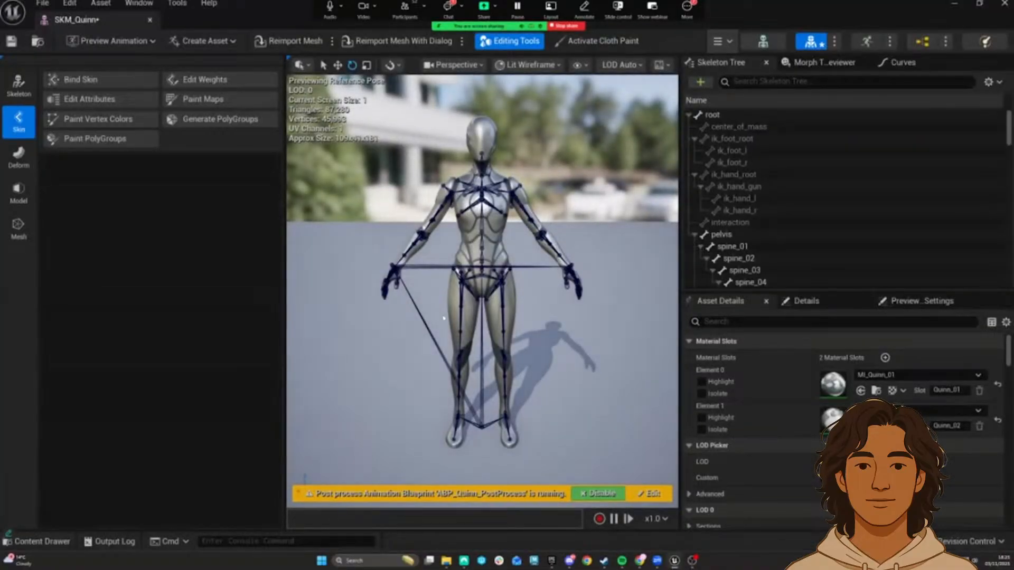
right_drag(443, 318, 454, 293)
mouse_move(540, 327)
right_down()
mouse_move(533, 338)
mouse_move(540, 327)
right_up()
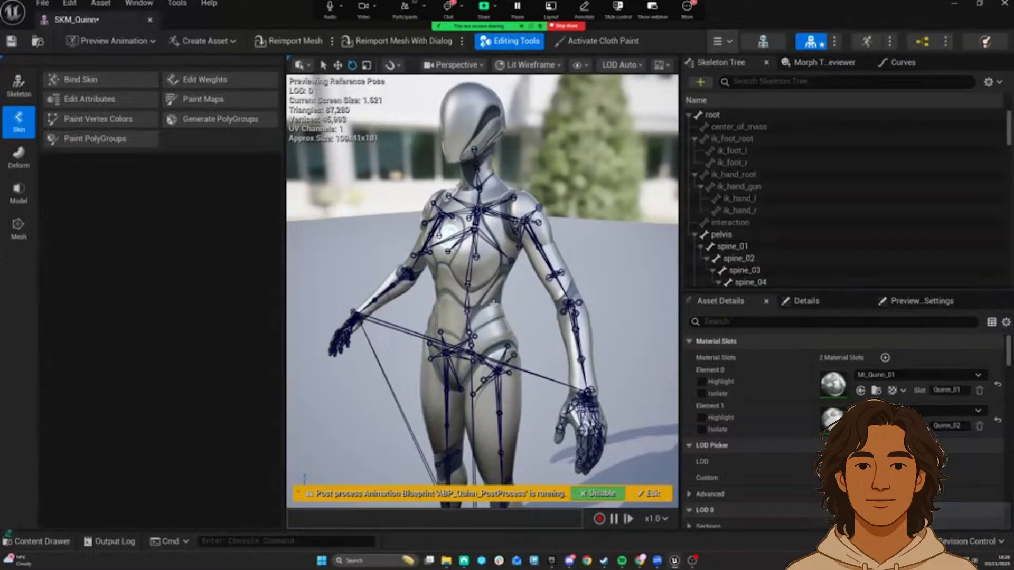
Step: Start weight editing on SKM_Quinn and review the mesh display, weight transfer and skin weight layer settings
click(204, 79)
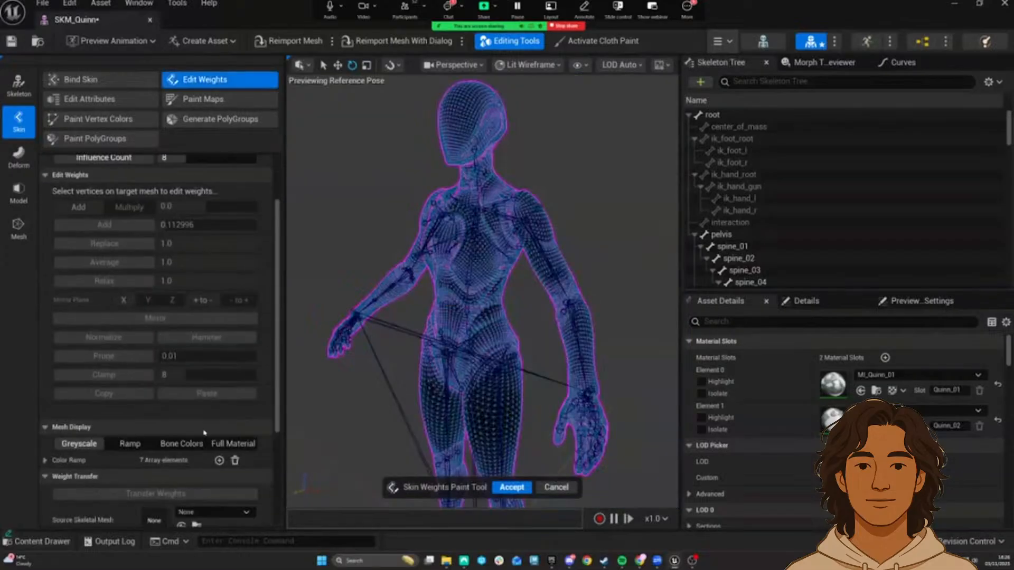
scroll(81, 359, down, 3)
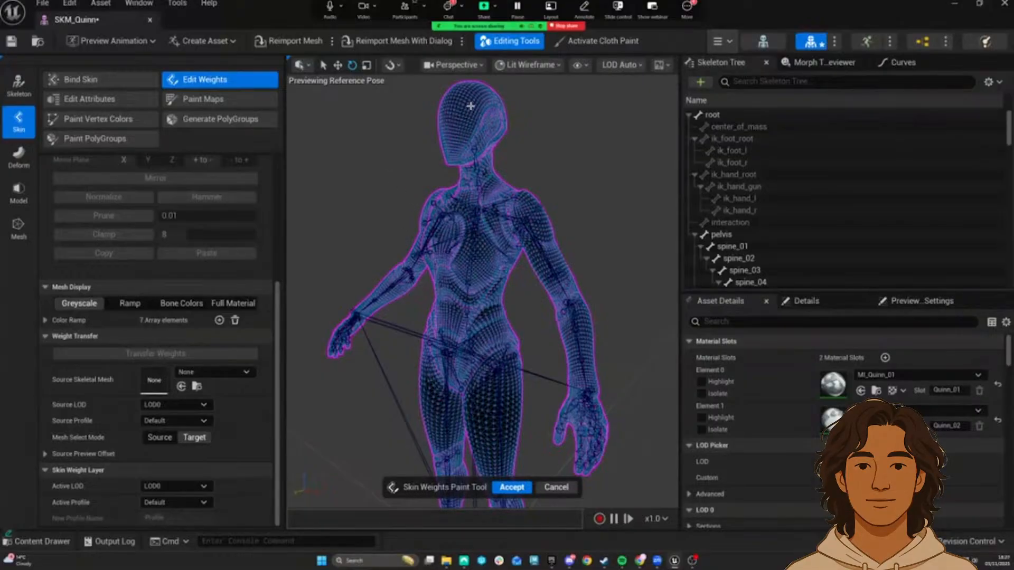
scroll(732, 363, down, 3)
scroll(732, 364, up, 3)
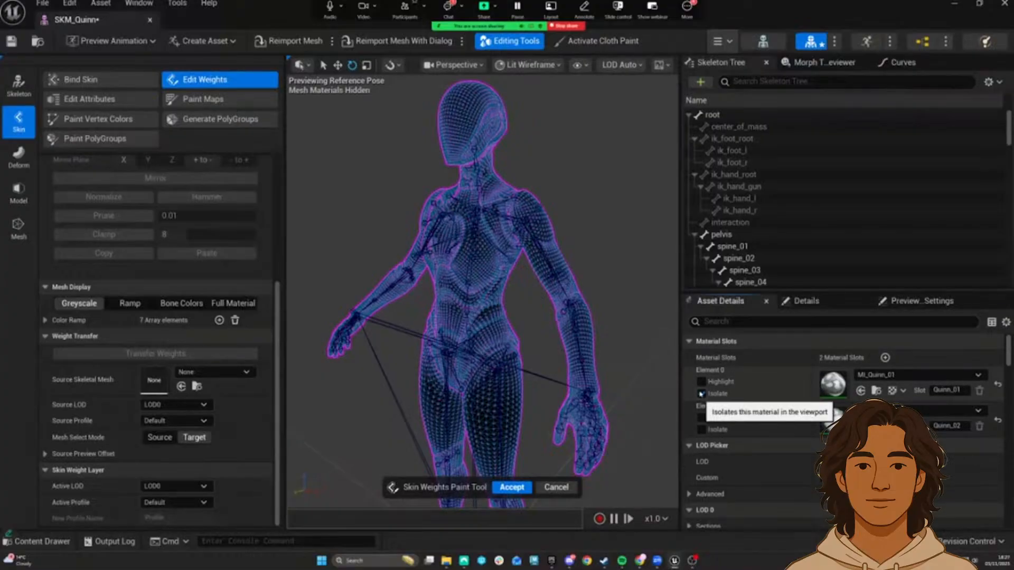
Step: Try isolating the Element 0 material MI_Quinn_01 outside and inside weight editing, and turn the isolation off again
click(555, 486)
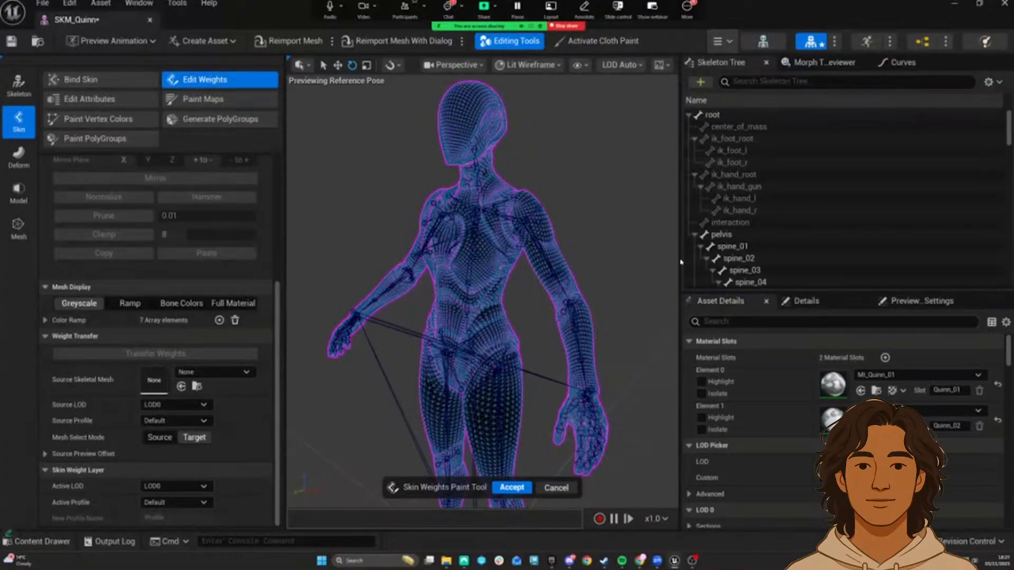
click(701, 393)
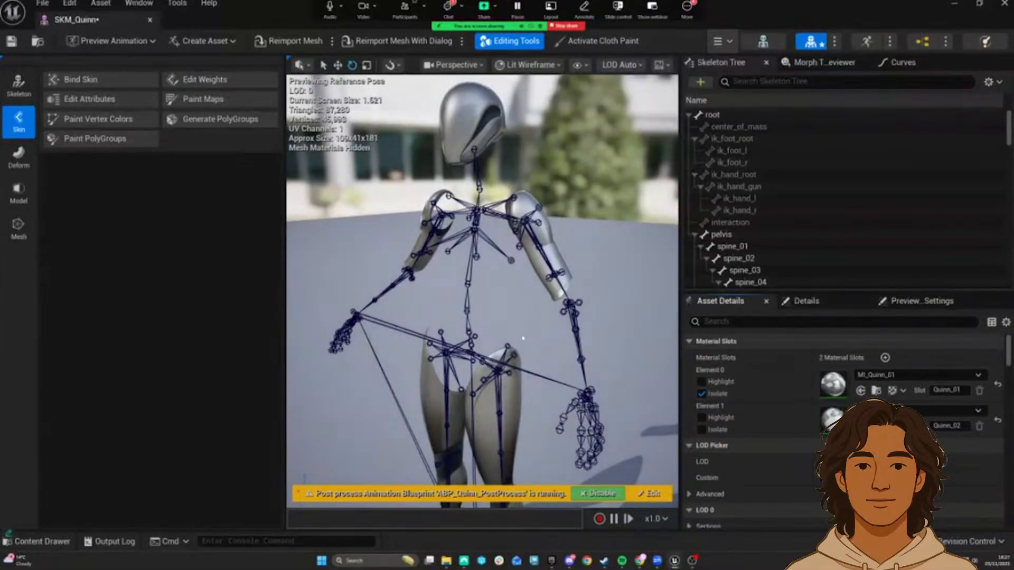
right_drag(475, 275, 523, 272)
click(215, 79)
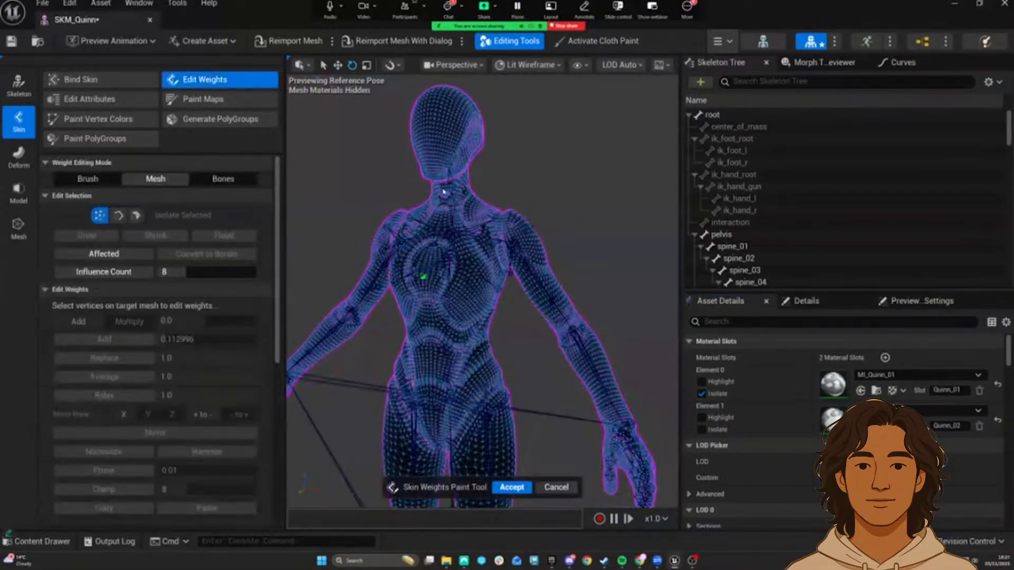
click(701, 393)
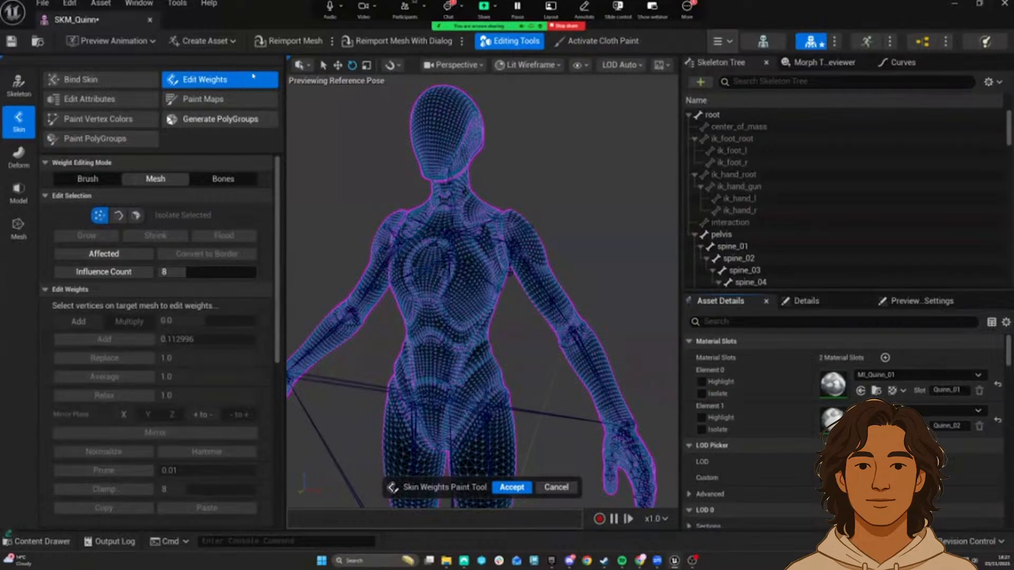
Step: Switch weight editing to Bones mode and set the mesh display to Bone Colors
mouse_move(449, 237)
right_down()
mouse_move(501, 224)
mouse_move(475, 270)
mouse_move(441, 240)
right_up()
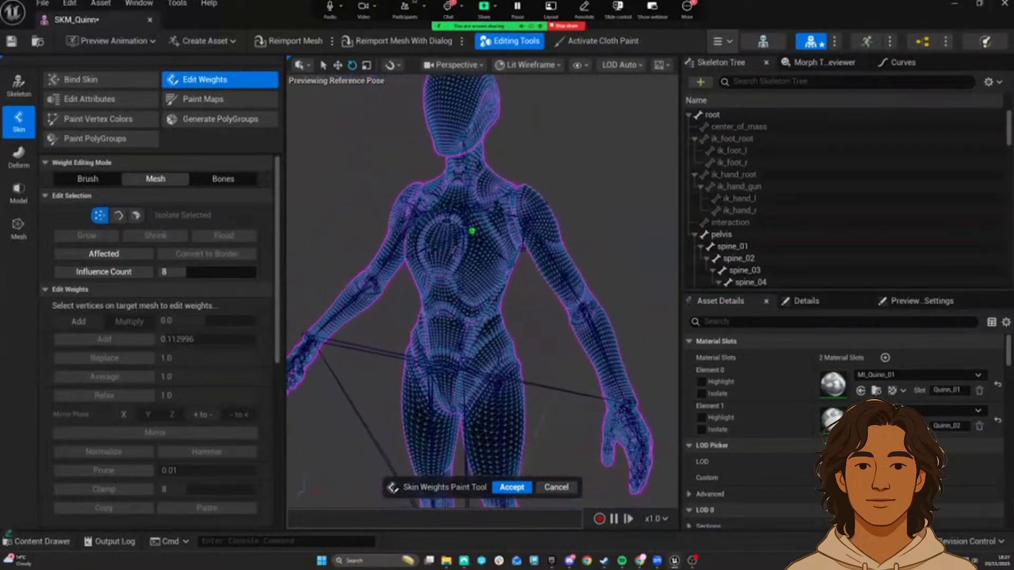
click(221, 179)
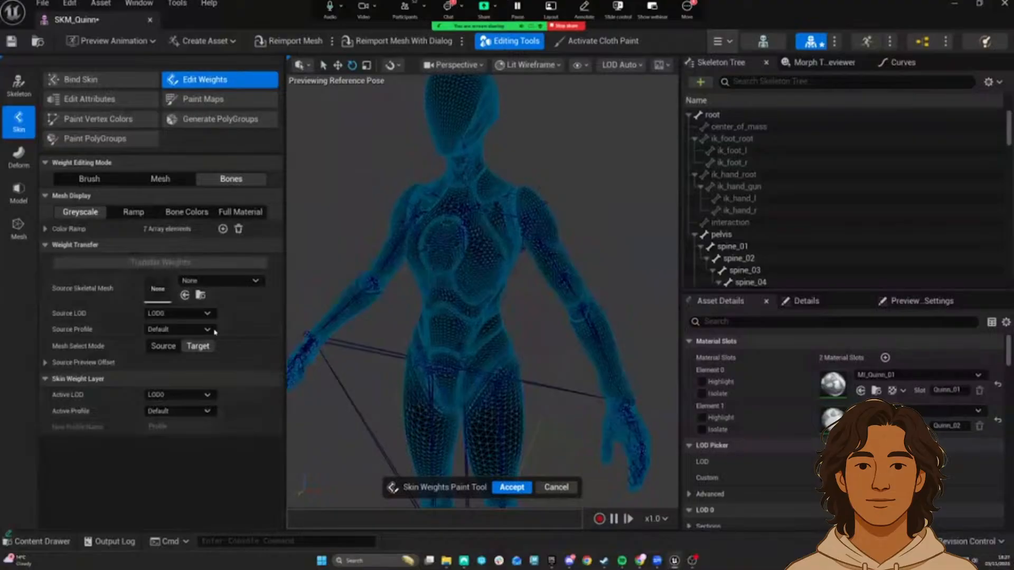
click(133, 212)
click(187, 212)
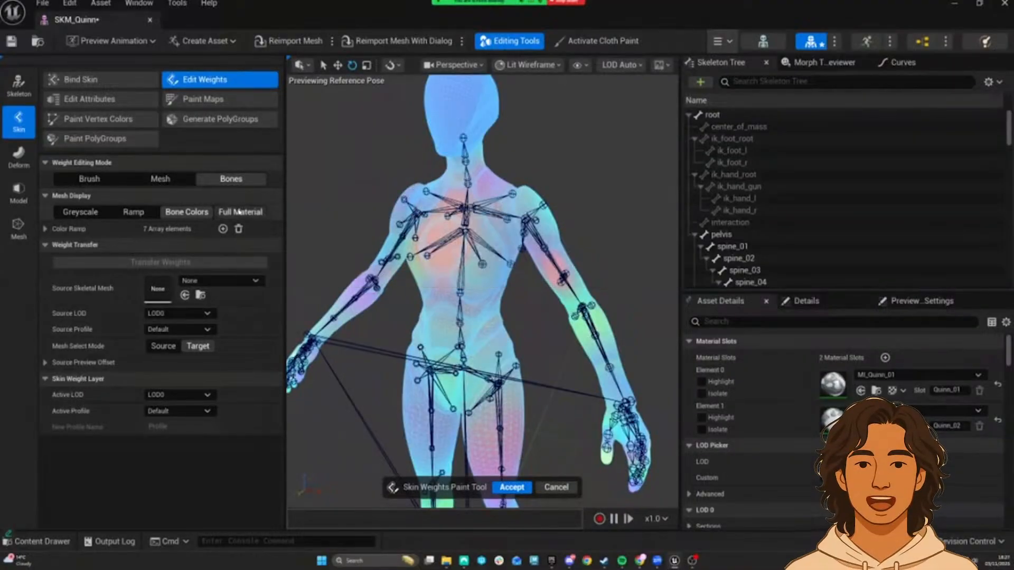
Step: Set the mesh display to Greyscale and switch weight editing to Brush mode on the upperarm_l bone
click(240, 211)
click(80, 211)
click(98, 181)
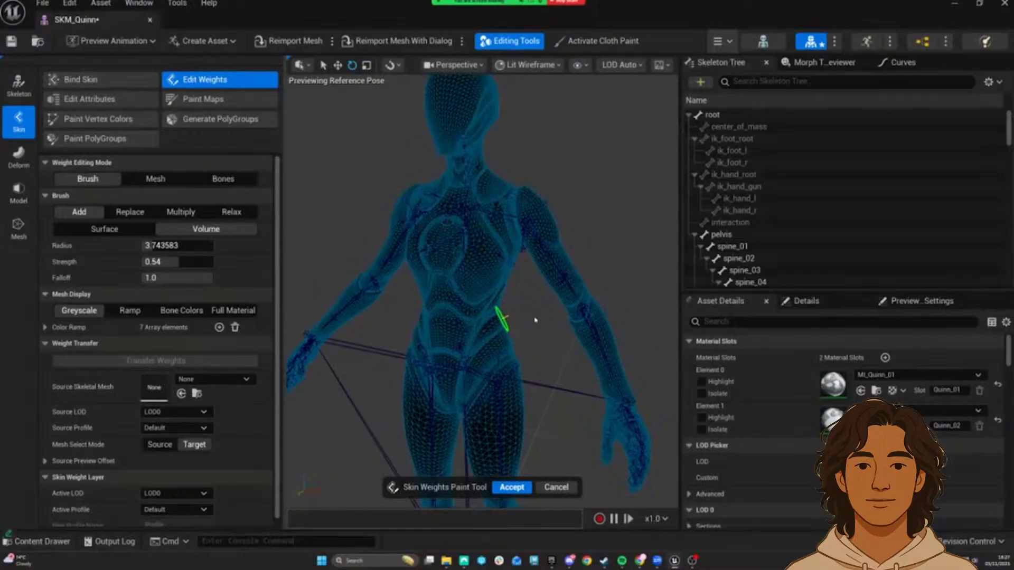
click(549, 258)
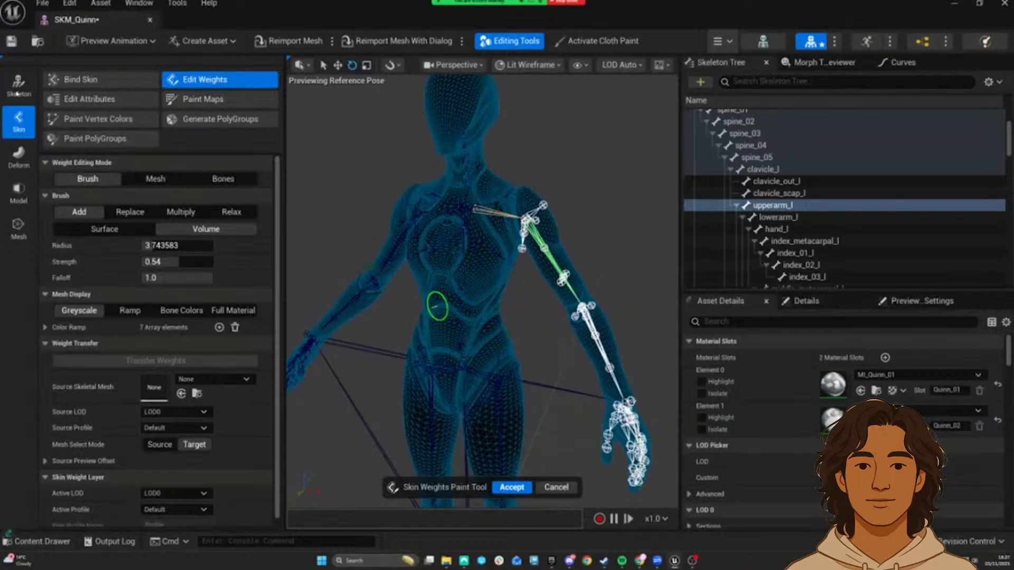
Step: Start editing the skeleton and try moving the upperarm_l bone along its length
click(19, 85)
click(89, 80)
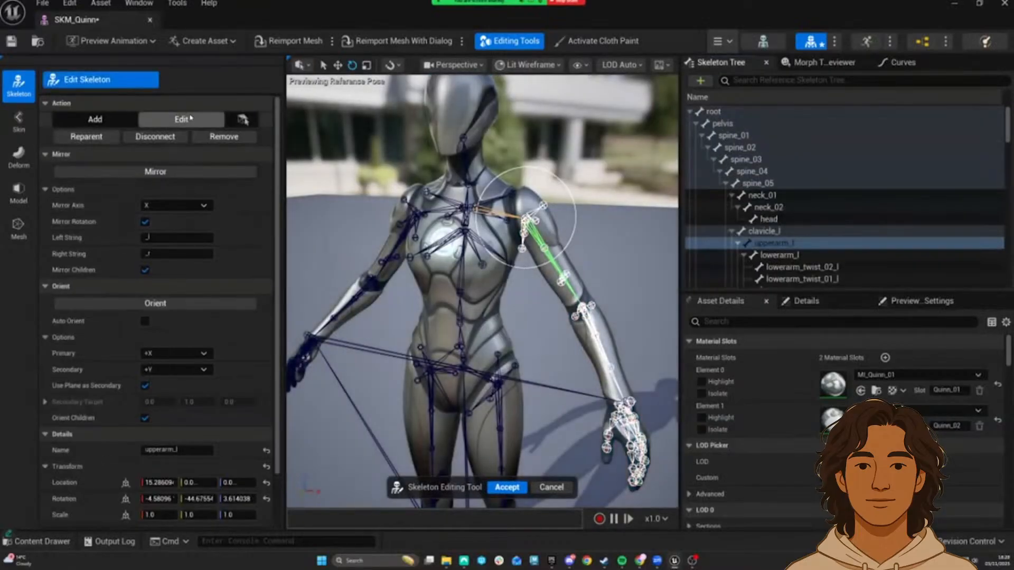
key(w)
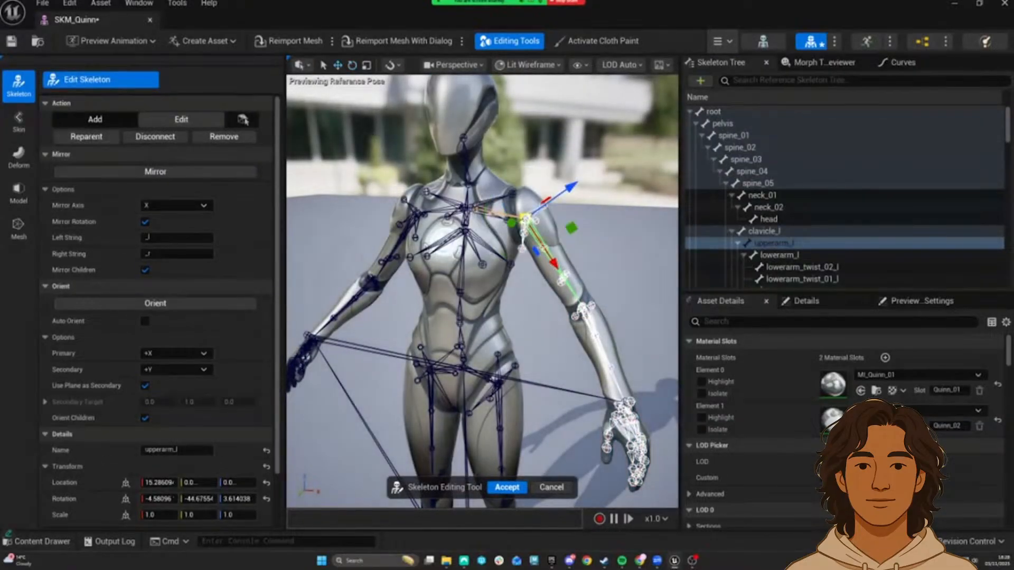
mouse_move(553, 262)
mouse_down()
mouse_move(547, 254)
mouse_move(584, 309)
mouse_move(562, 275)
mouse_up()
right_drag(562, 275, 608, 280)
key(w)
Step: Try moving the lowerarm_l bone without and with Update Children enabled, and cancel the skeleton edits
click(523, 348)
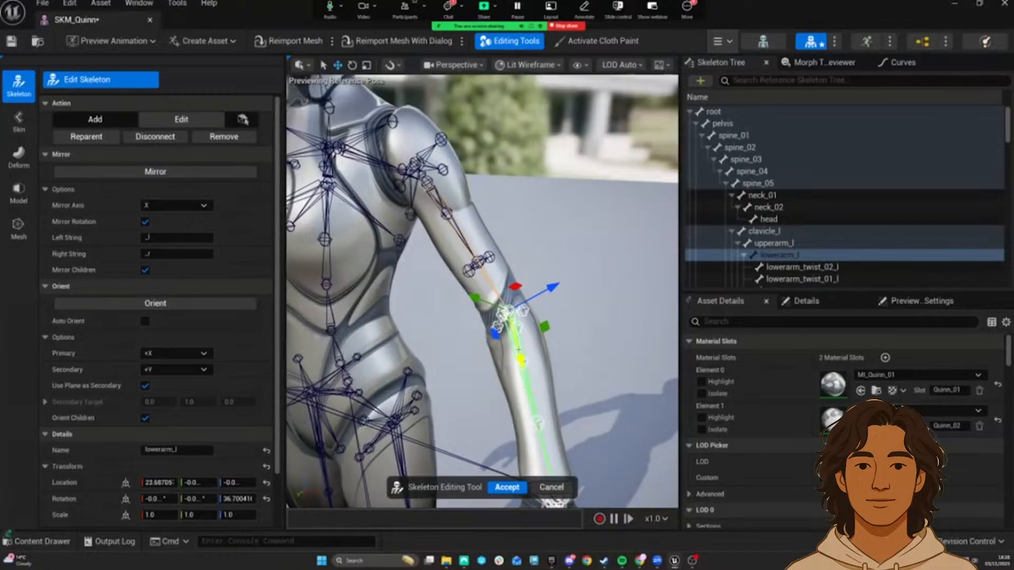
drag(520, 360, 527, 389)
scroll(169, 490, down, 2)
click(144, 470)
drag(522, 379, 555, 496)
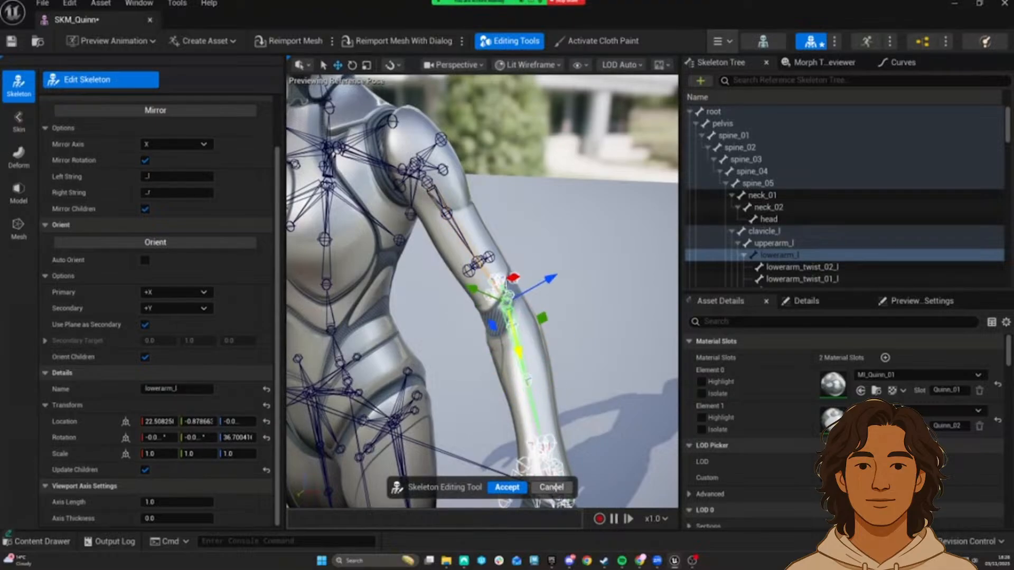
click(552, 487)
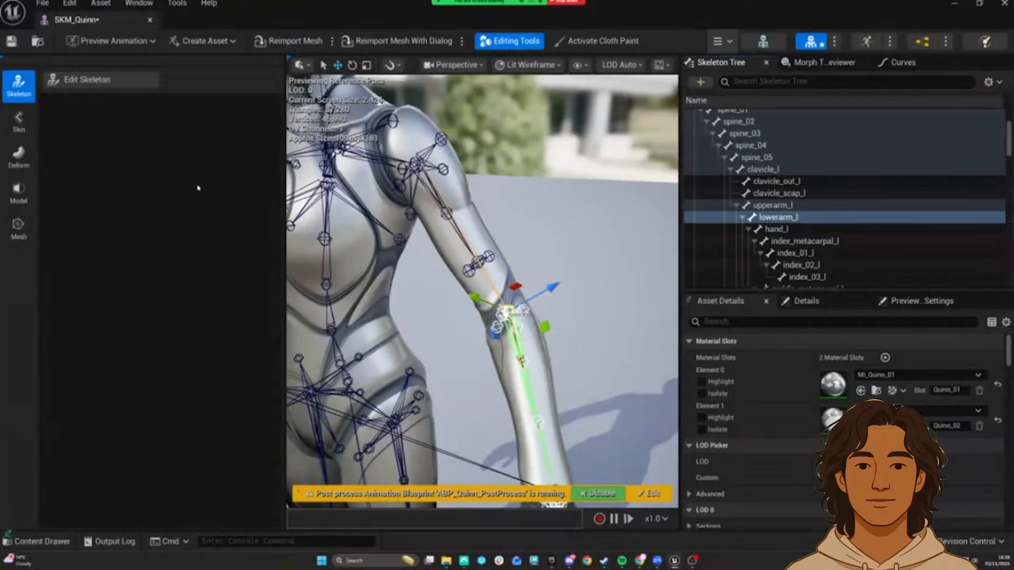
Step: Restart skin weight editing on the mesh and review the brush options
click(19, 122)
click(205, 80)
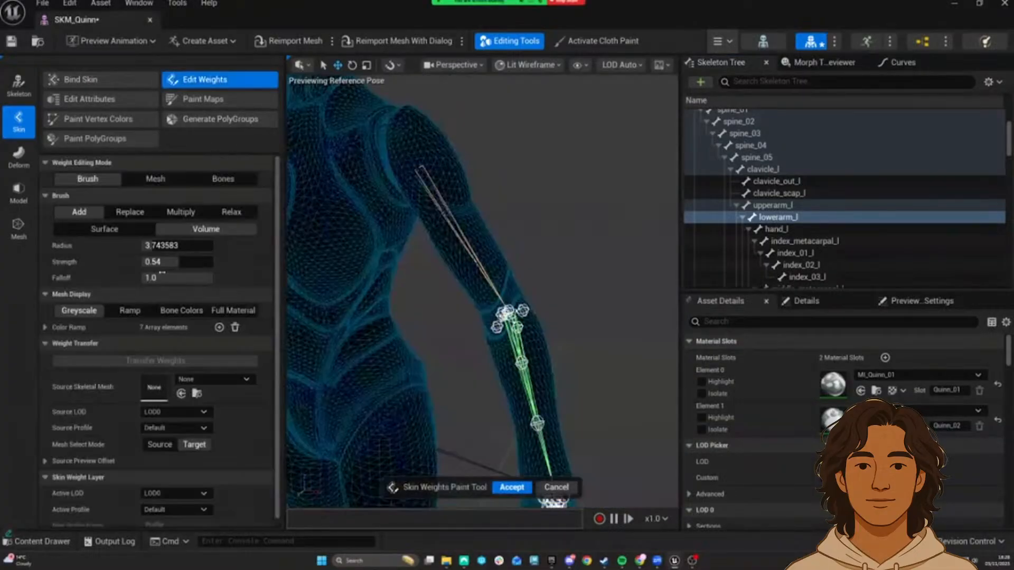
scroll(135, 324, down, 1)
scroll(136, 323, up, 1)
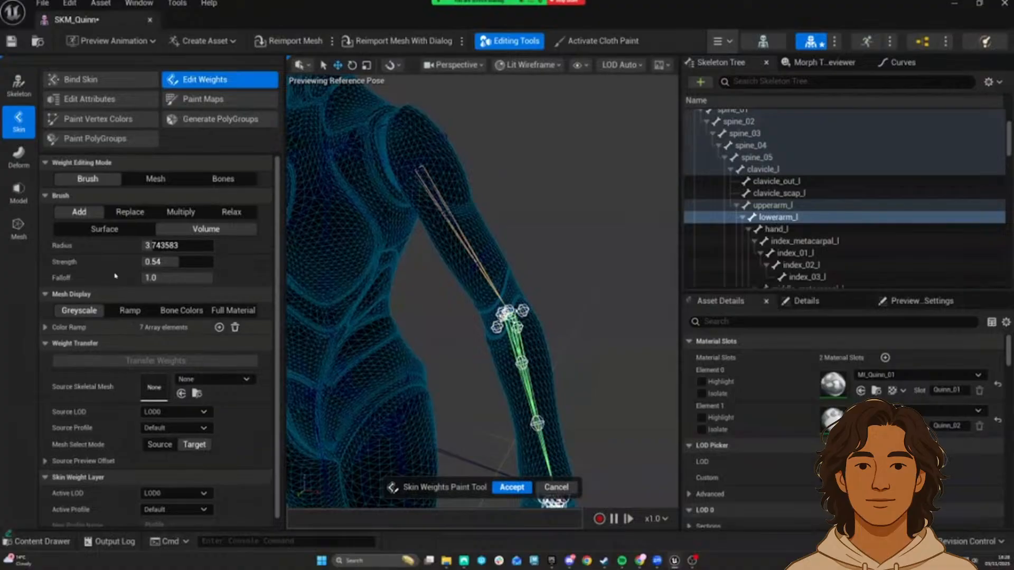
scroll(170, 312, down, 1)
scroll(170, 312, up, 1)
Step: Switch weight editing to Mesh mode and review the vertex selection and weight editing options
click(155, 178)
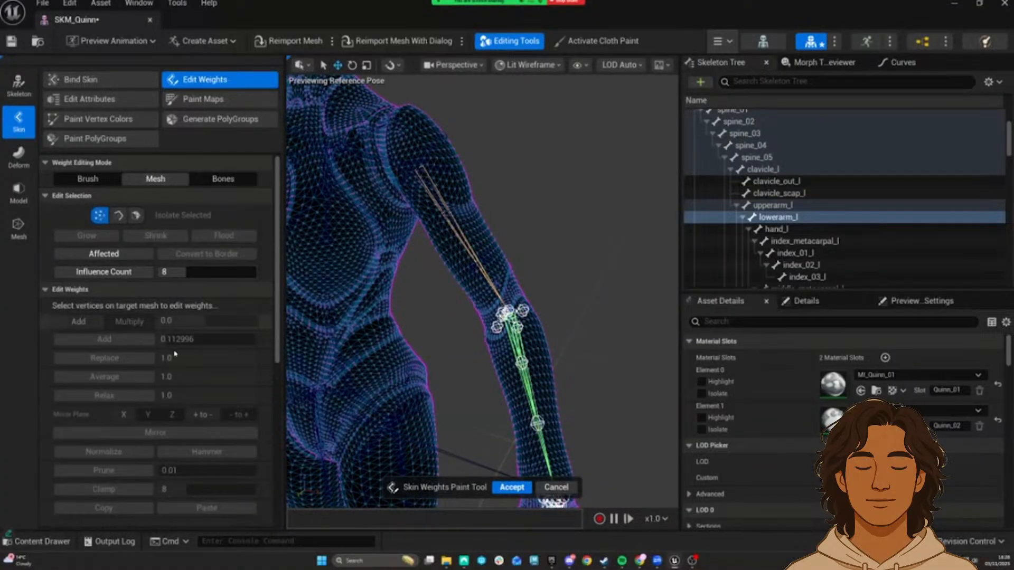
scroll(107, 452, down, 10)
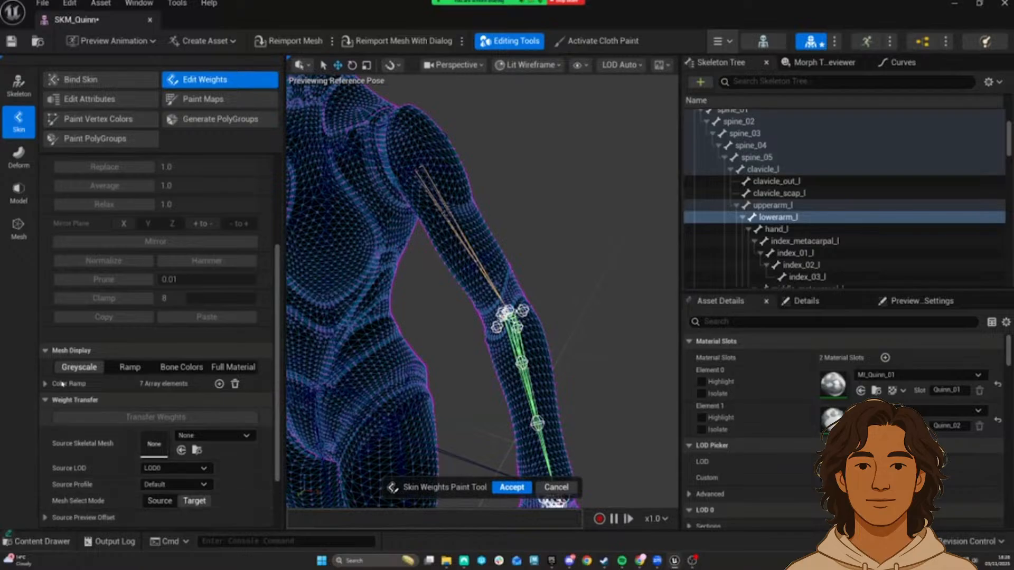
scroll(124, 411, down, 4)
scroll(124, 369, up, 3)
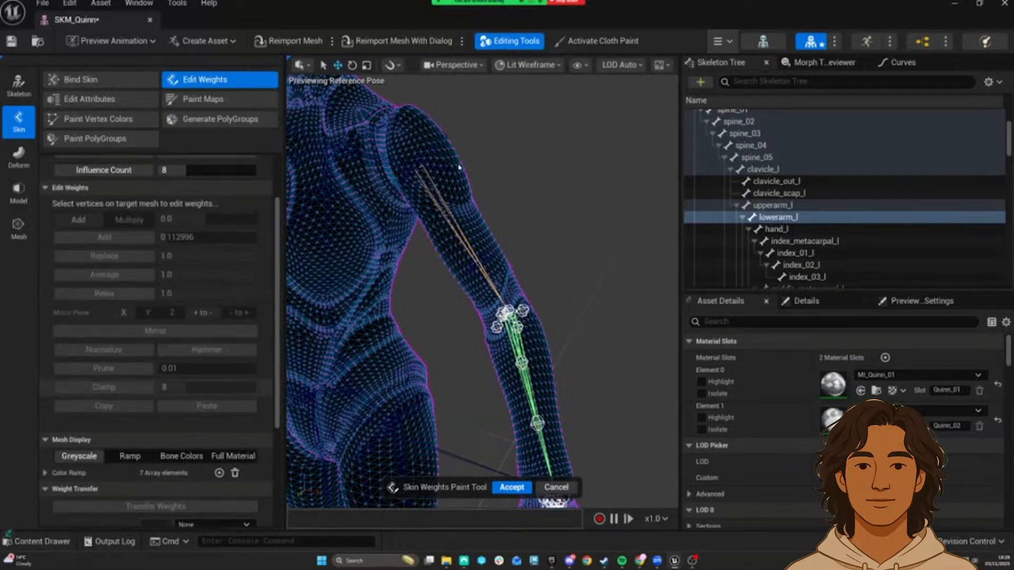
Step: Box-select the vertices of the left arm and adjacent torso to examine their average weight per bone
drag(376, 108, 594, 354)
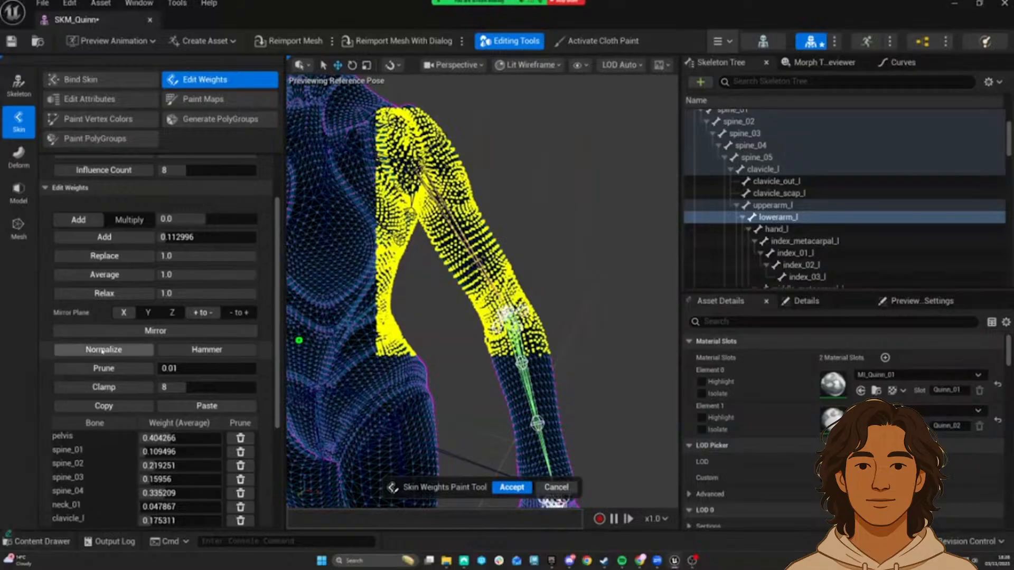
click(238, 313)
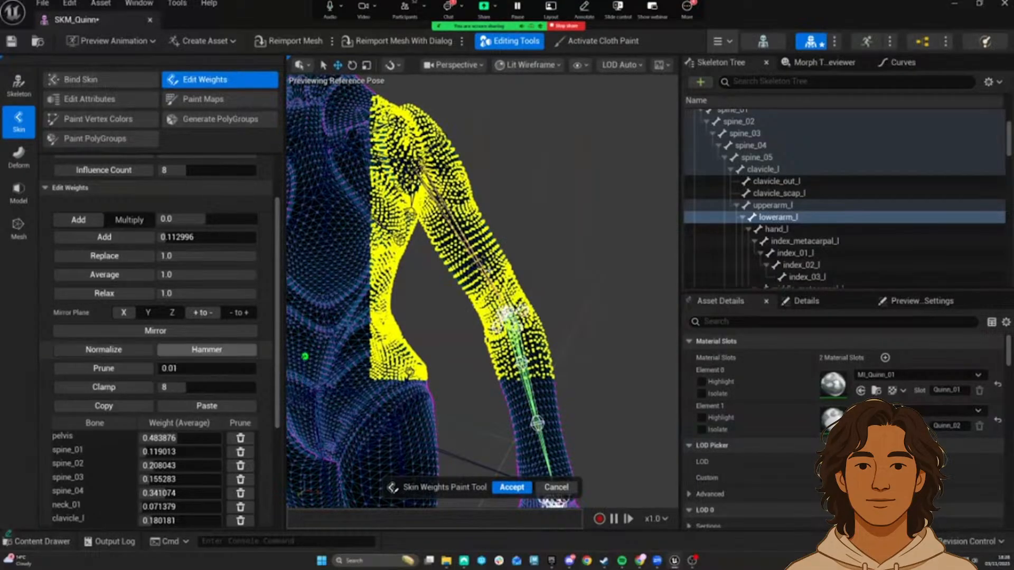
scroll(151, 347, down, 3)
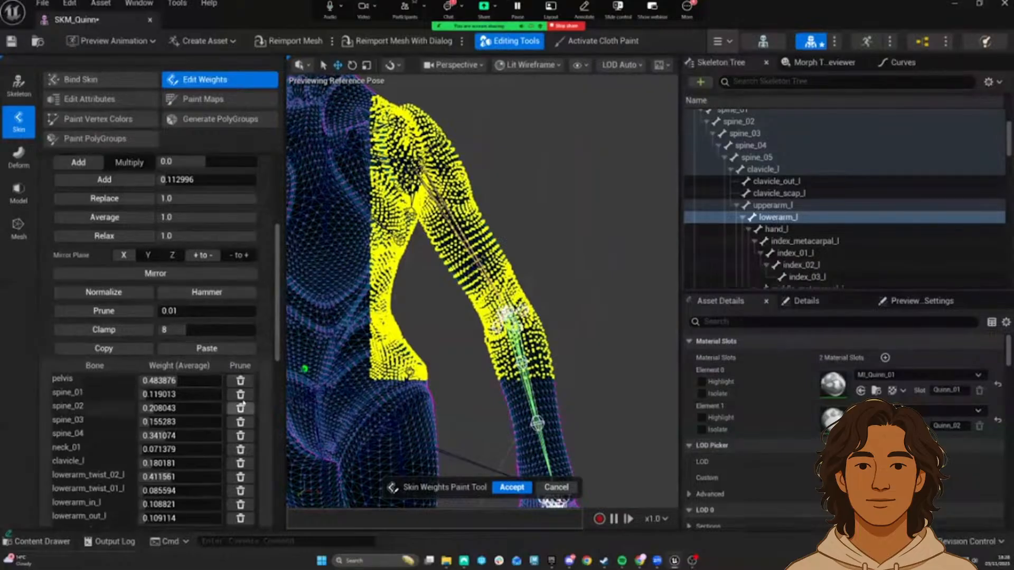
scroll(242, 403, down, 2)
scroll(240, 384, down, 1)
Step: Select the band of vertices above the left elbow, prune their clavicle_l influence, and clear the selection
drag(420, 249, 554, 292)
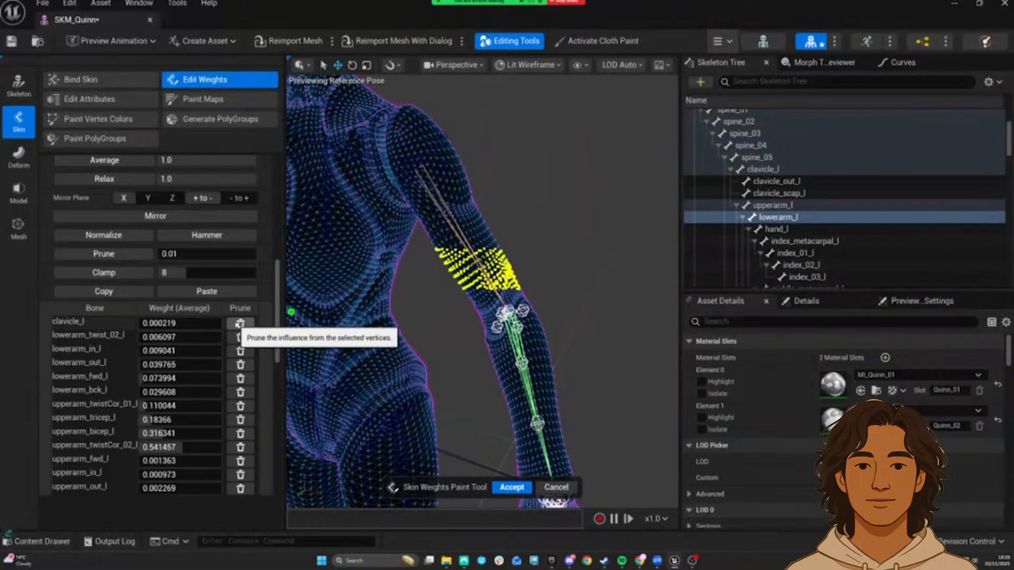
click(240, 324)
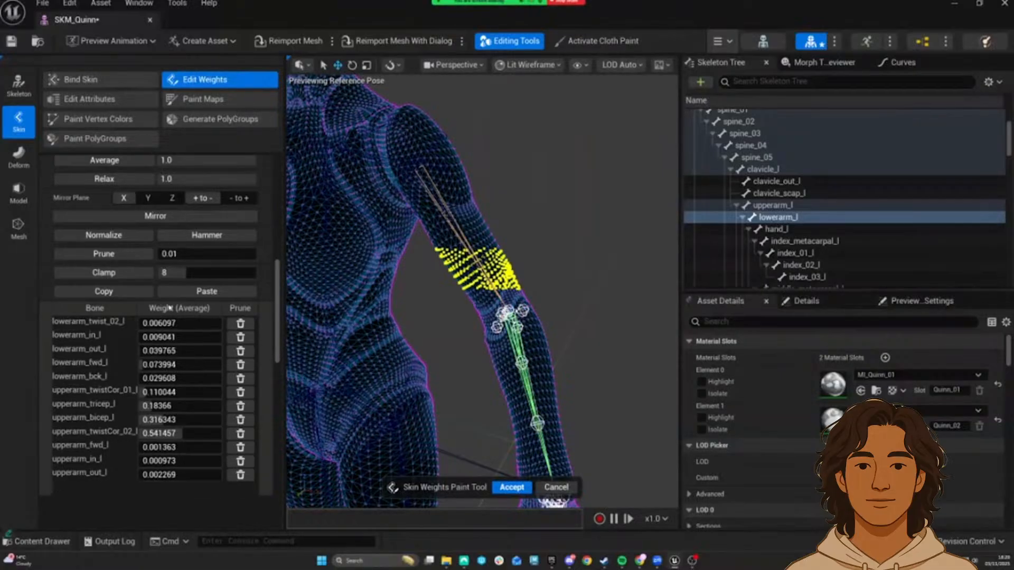
click(537, 259)
Step: Box-select the vertices across most of the body and prune their weights with a 0.01 threshold
scroll(496, 362, down, 6)
drag(343, 179, 507, 451)
scroll(507, 452, up, 6)
click(184, 255)
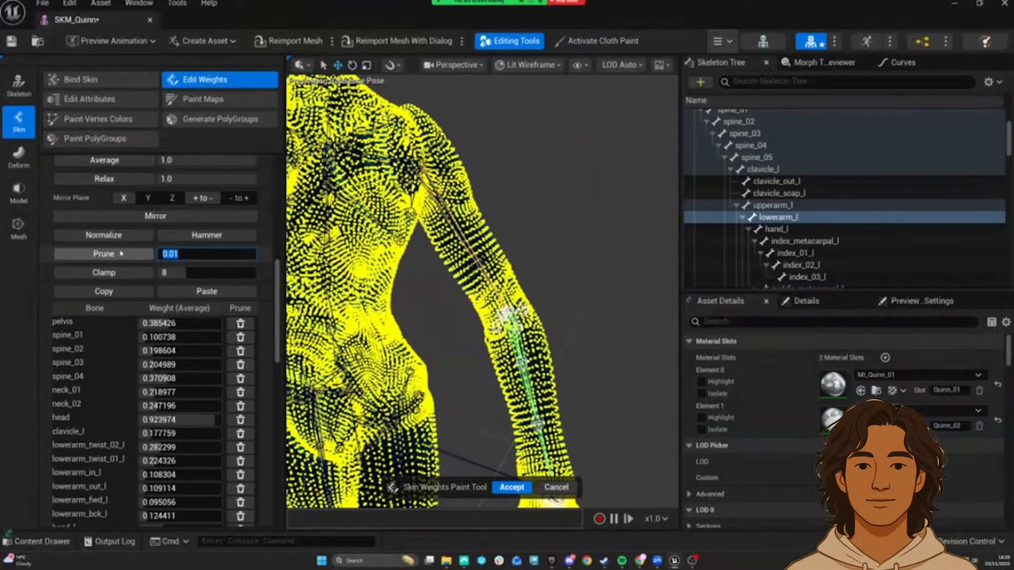
click(104, 254)
scroll(430, 217, down, 6)
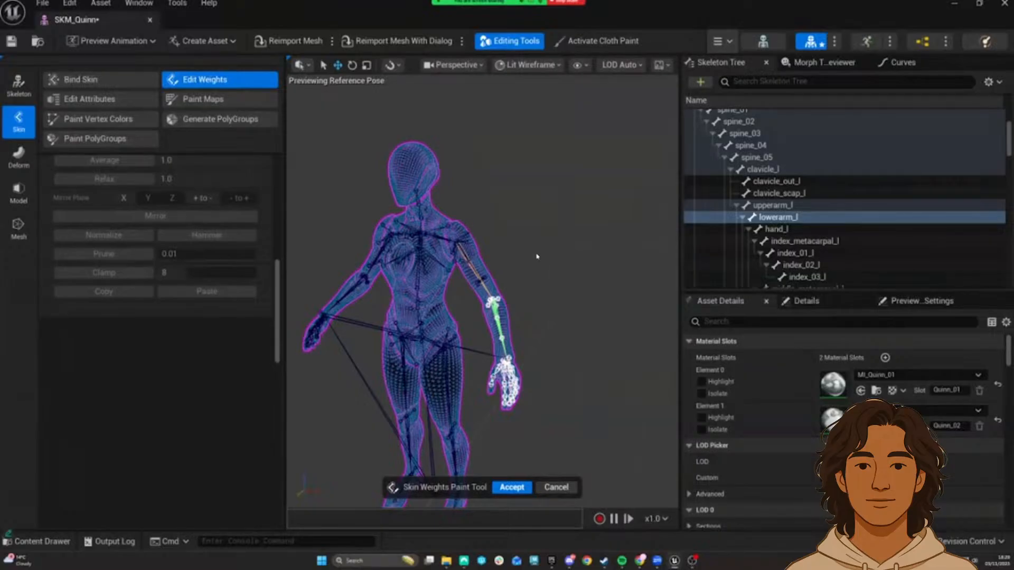
Step: Box-select the left thigh vertices to examine their bone weights, and clear the selection
right_drag(398, 236, 567, 321)
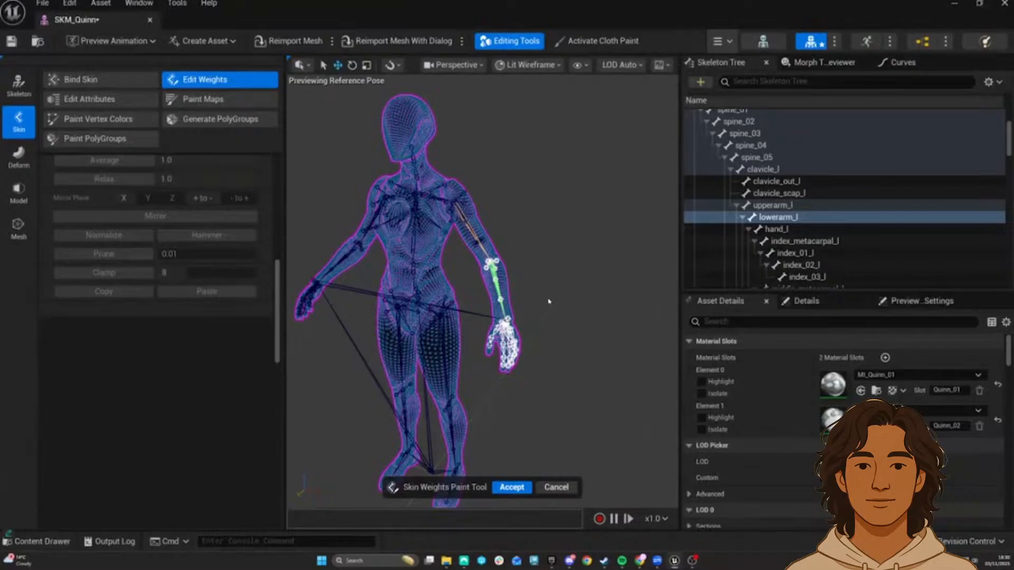
scroll(549, 302, up, 10)
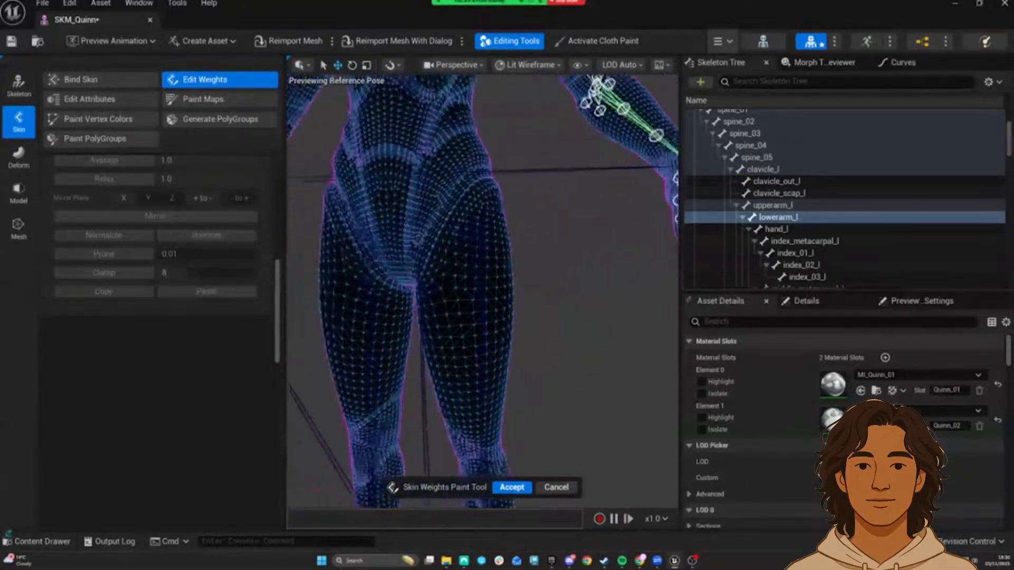
scroll(549, 301, down, 6)
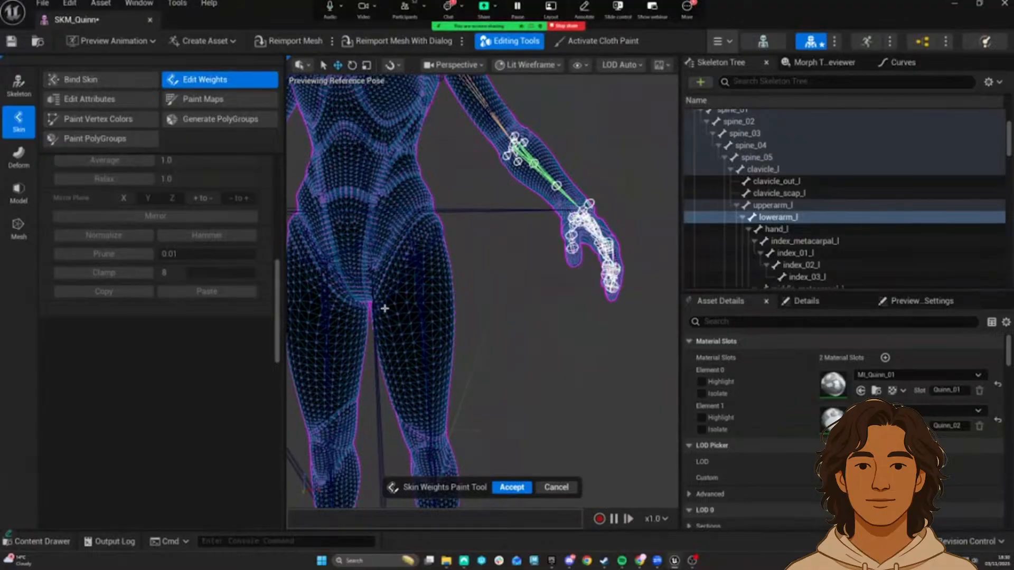
drag(483, 388, 384, 298)
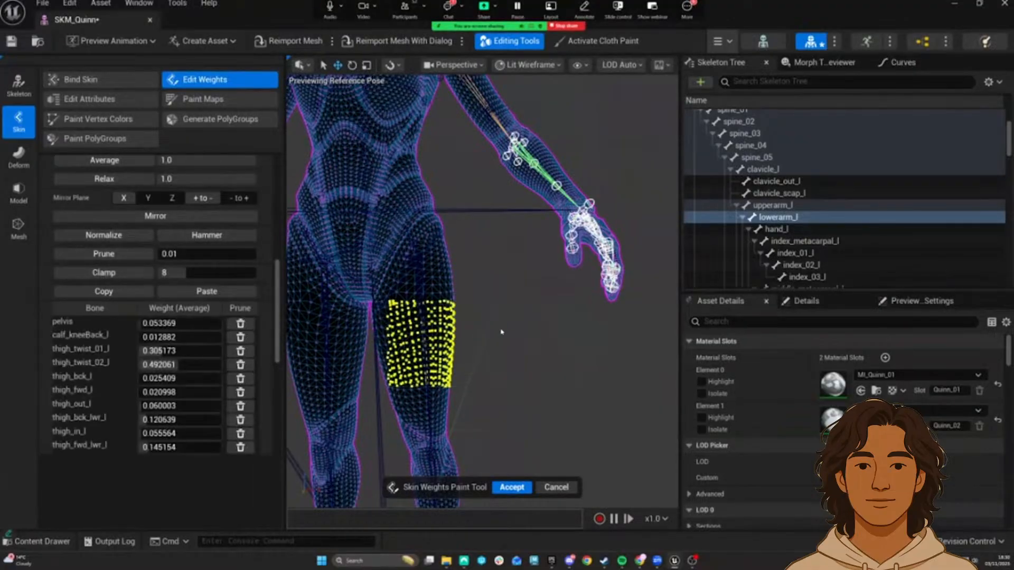
click(502, 331)
mouse_move(532, 311)
right_down()
mouse_move(501, 316)
mouse_move(532, 311)
right_up()
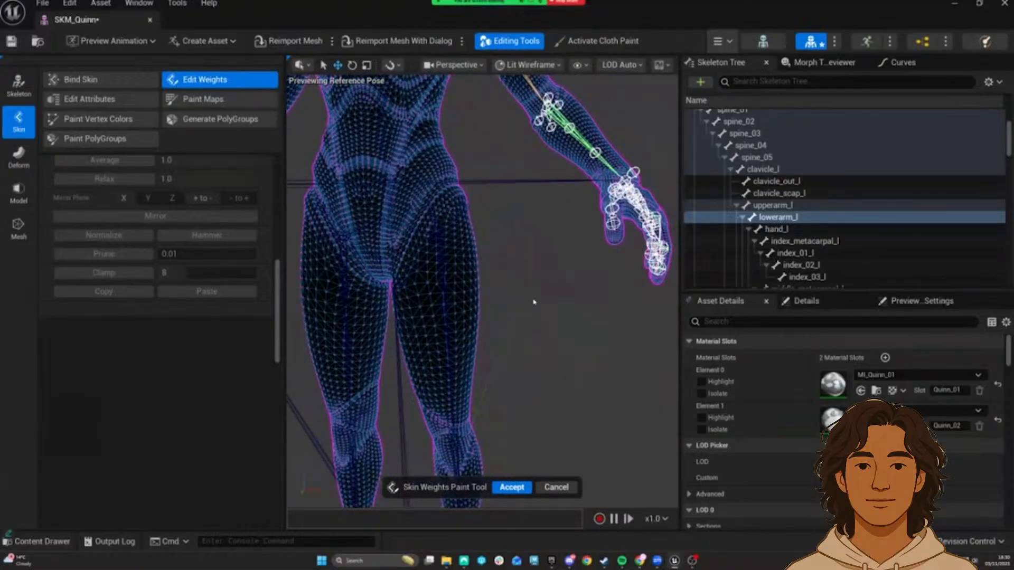
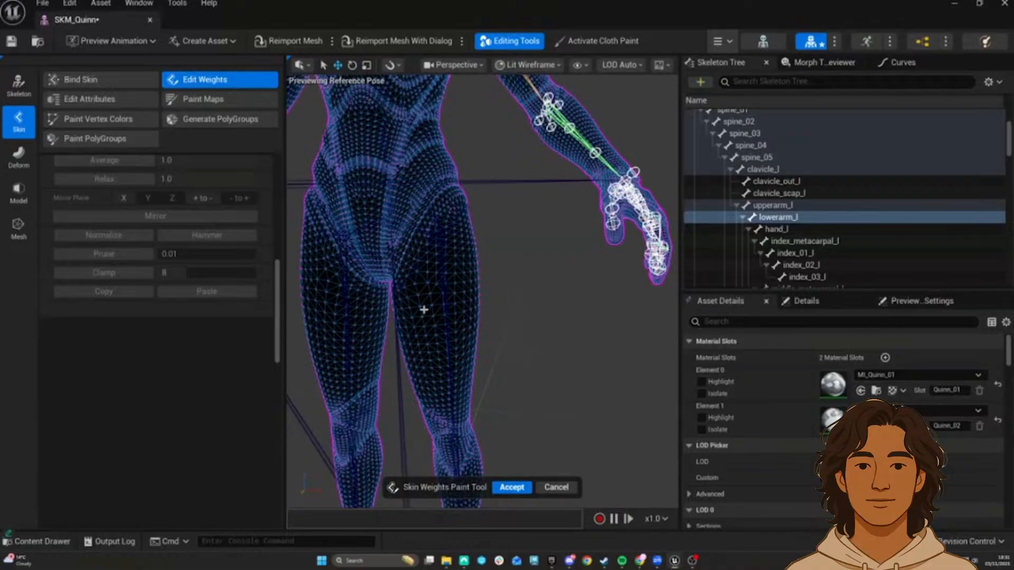
Step: Inspect the IK hand bones by selecting ik_hand_gun, the range from ik_hand_root to ik_hand_r, and ik_hand_root alone
mouse_move(428, 283)
right_down()
mouse_move(387, 269)
mouse_move(458, 340)
mouse_move(520, 338)
right_up()
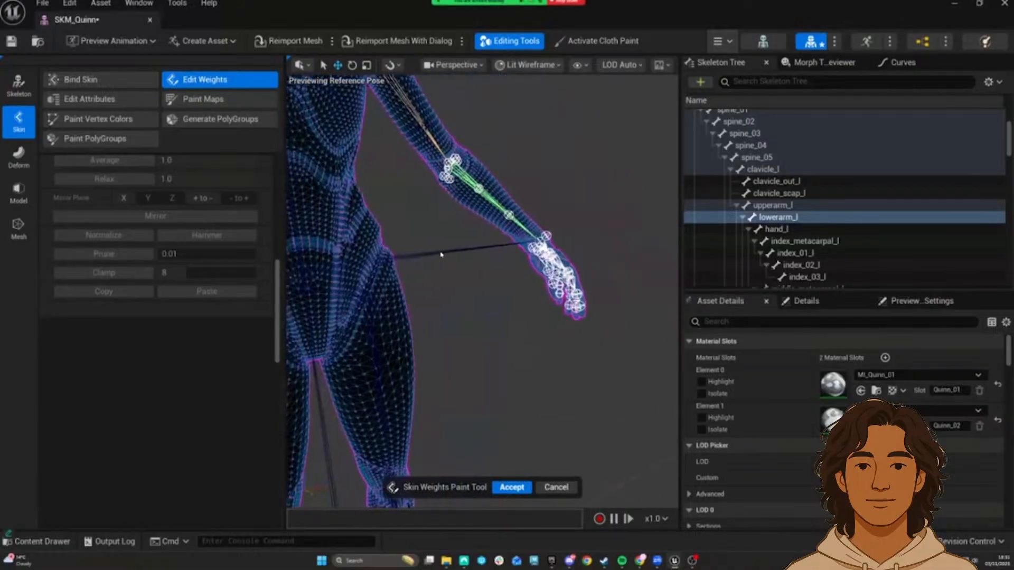
click(436, 250)
right_drag(436, 251, 391, 383)
key(s)
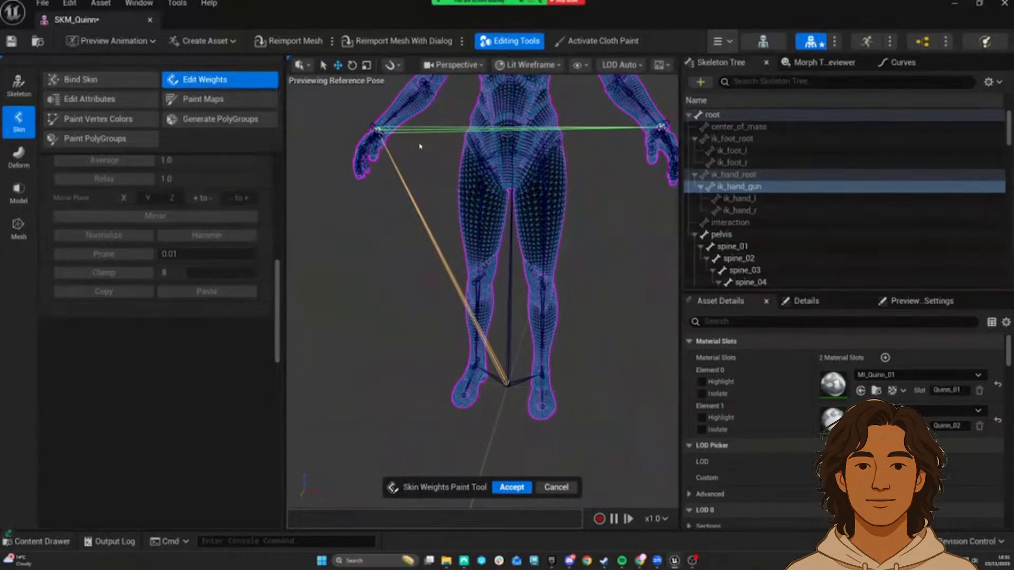
right_drag(377, 325, 407, 285)
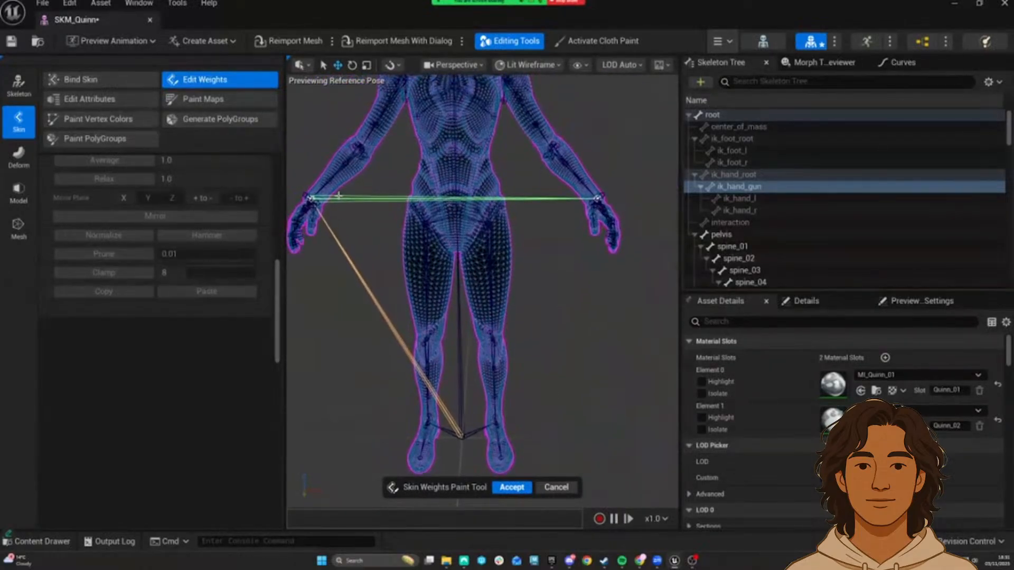
click(731, 175)
click(734, 177)
shift+click(738, 211)
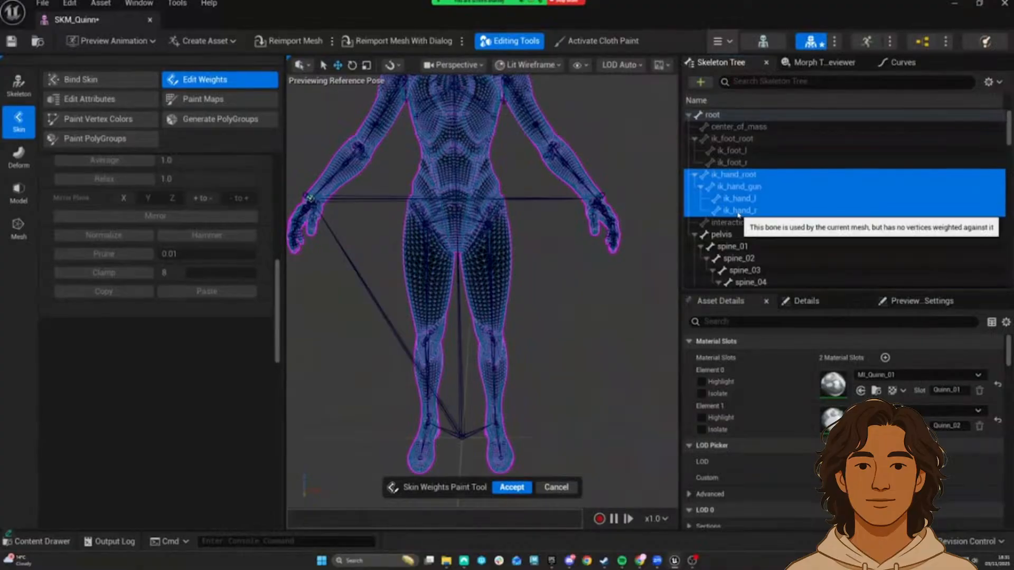
click(733, 175)
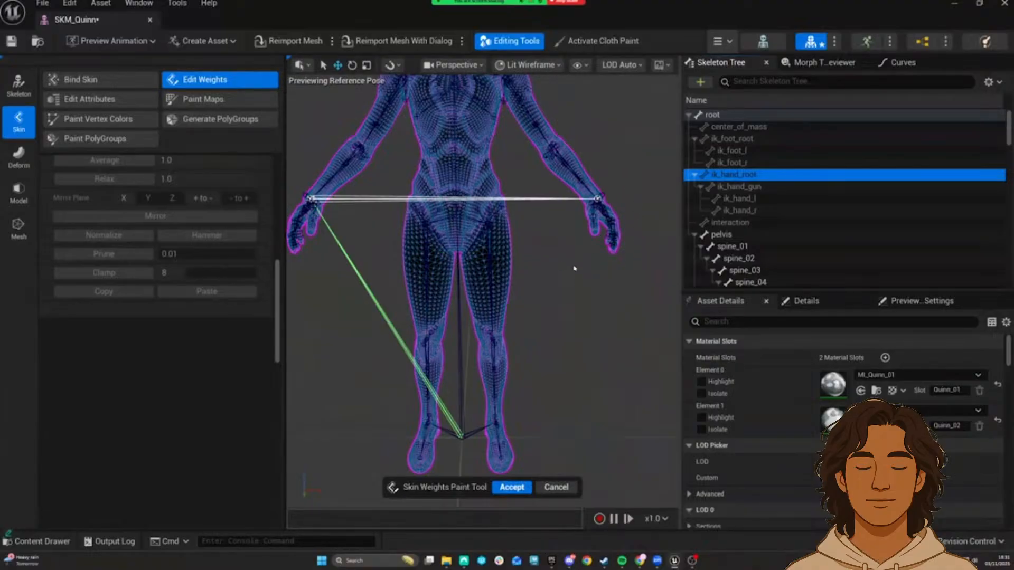
Step: Compare the skin influence of the root and pelvis bones, ending with root selected
right_drag(582, 267, 474, 379)
key(w)
key(w)
key(s)
key(s)
click(446, 379)
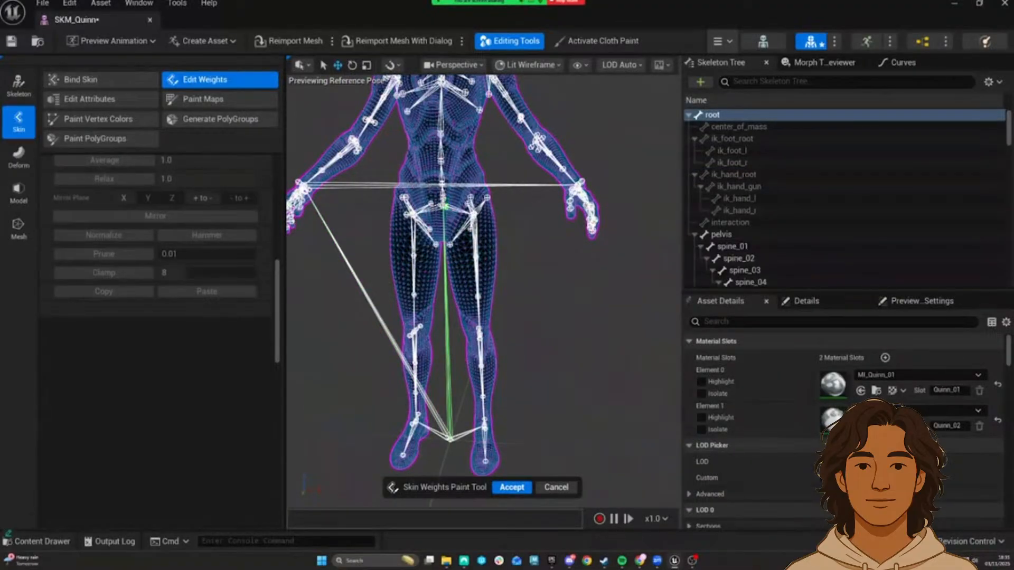
click(446, 210)
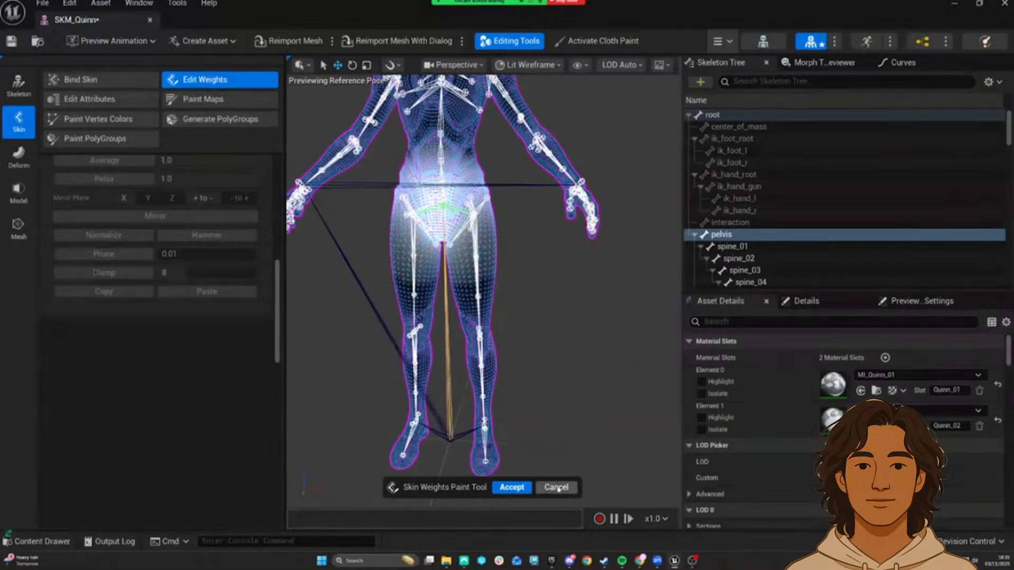
click(459, 431)
scroll(463, 432, up, 5)
scroll(436, 397, down, 10)
right_drag(509, 369, 504, 388)
scroll(475, 338, up, 5)
mouse_move(475, 337)
right_down()
mouse_move(473, 370)
mouse_move(471, 333)
right_up()
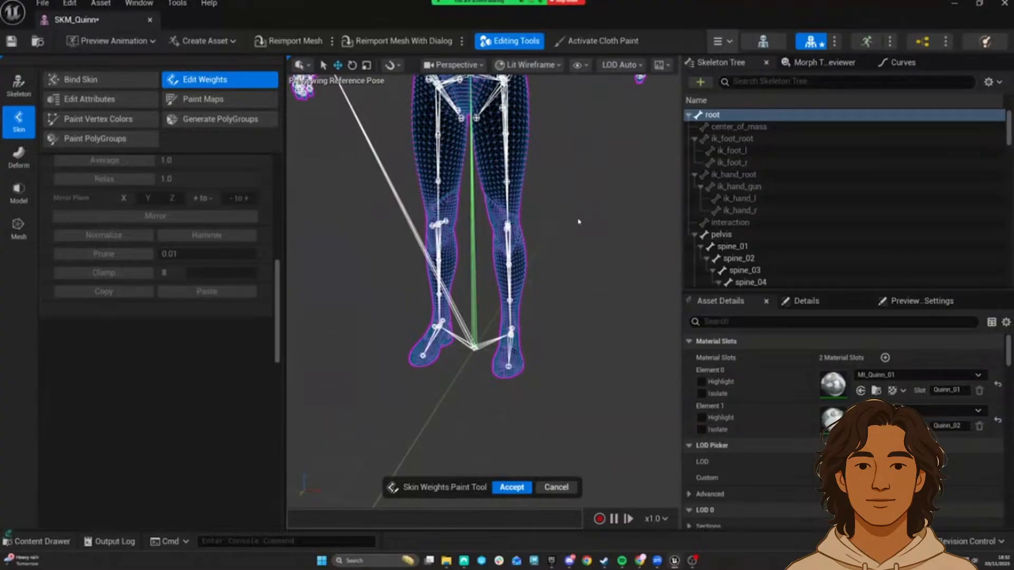
right_drag(575, 219, 483, 209)
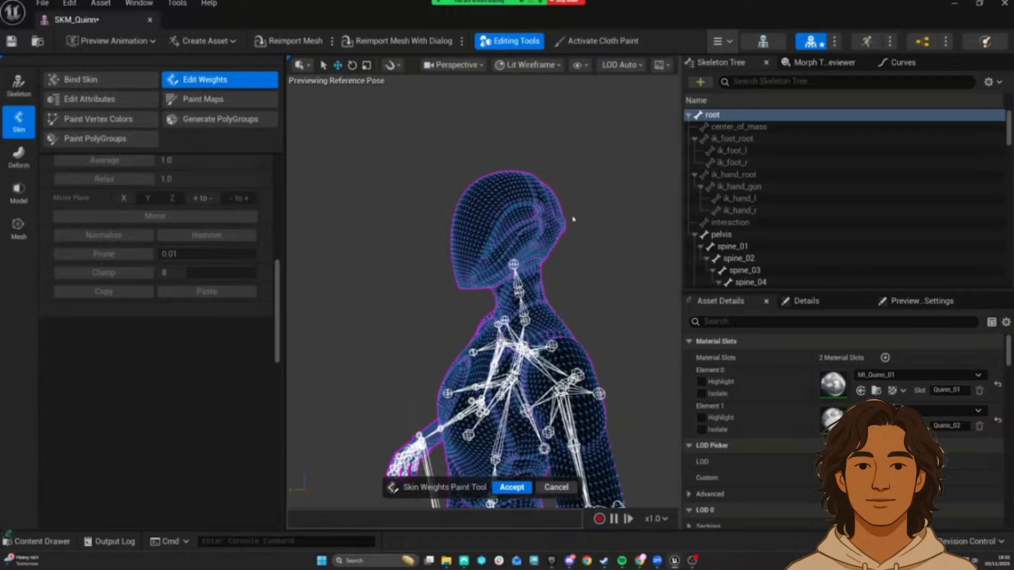
right_drag(571, 212, 554, 230)
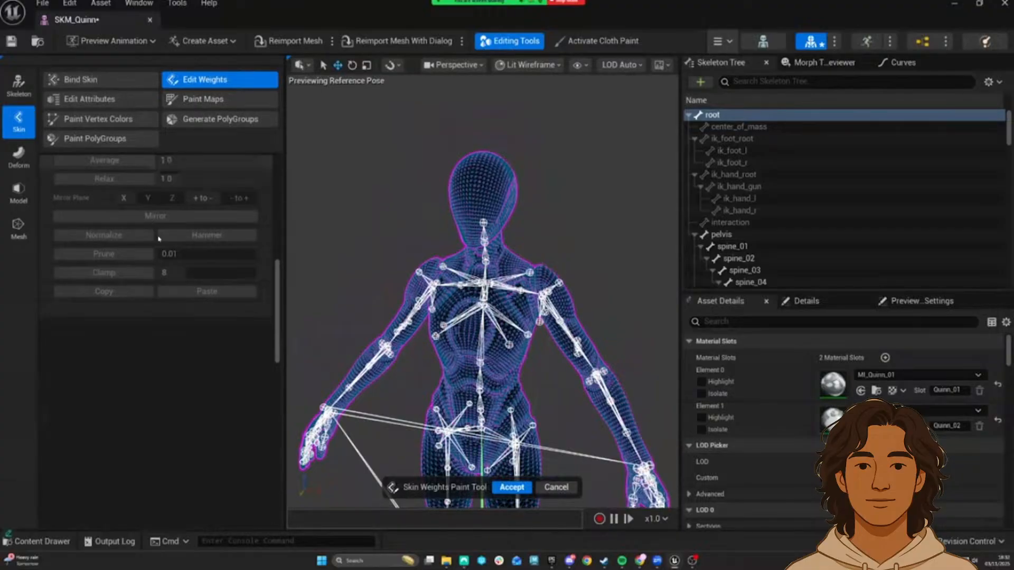
Step: Switch the weight editing mode to Brush and frame the mannequin's upper body for painting
scroll(175, 239, up, 3)
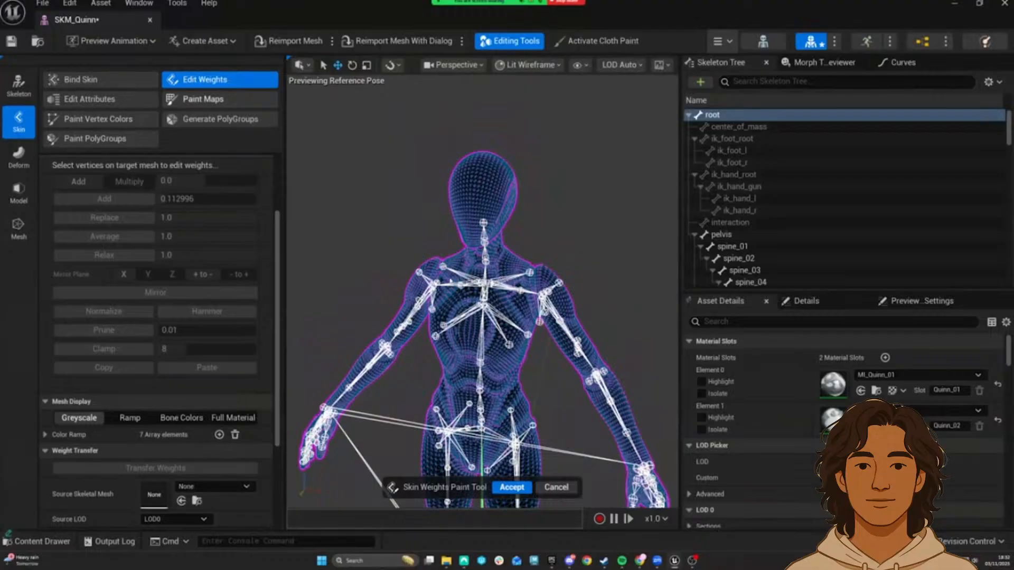
scroll(182, 280, up, 3)
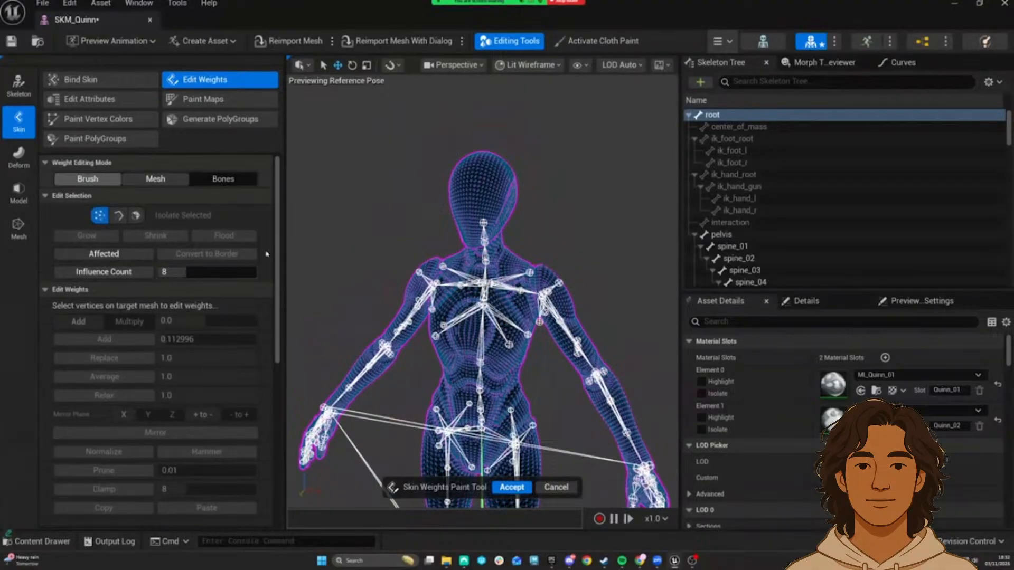
click(88, 177)
scroll(548, 362, up, 6)
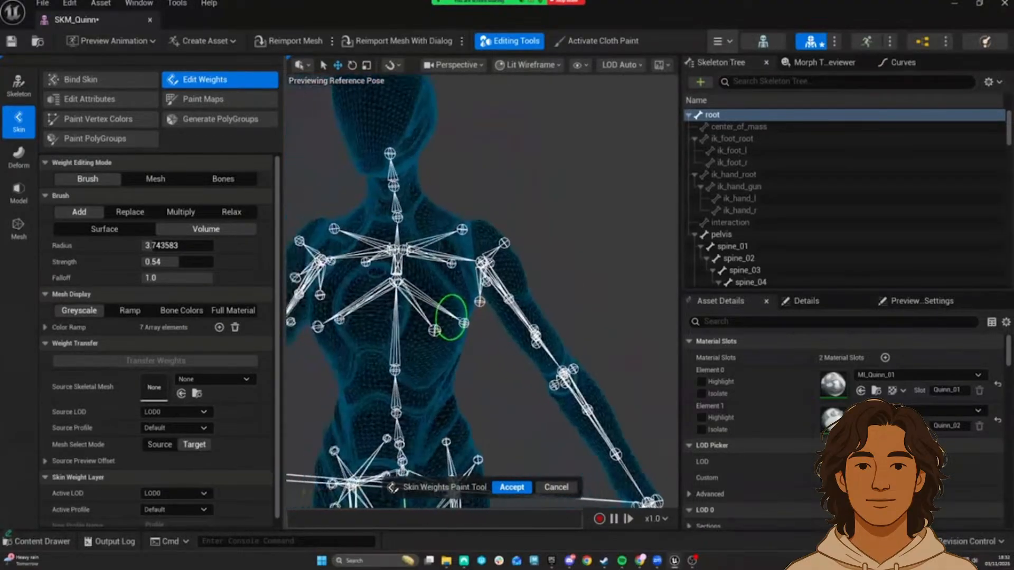
scroll(543, 355, down, 3)
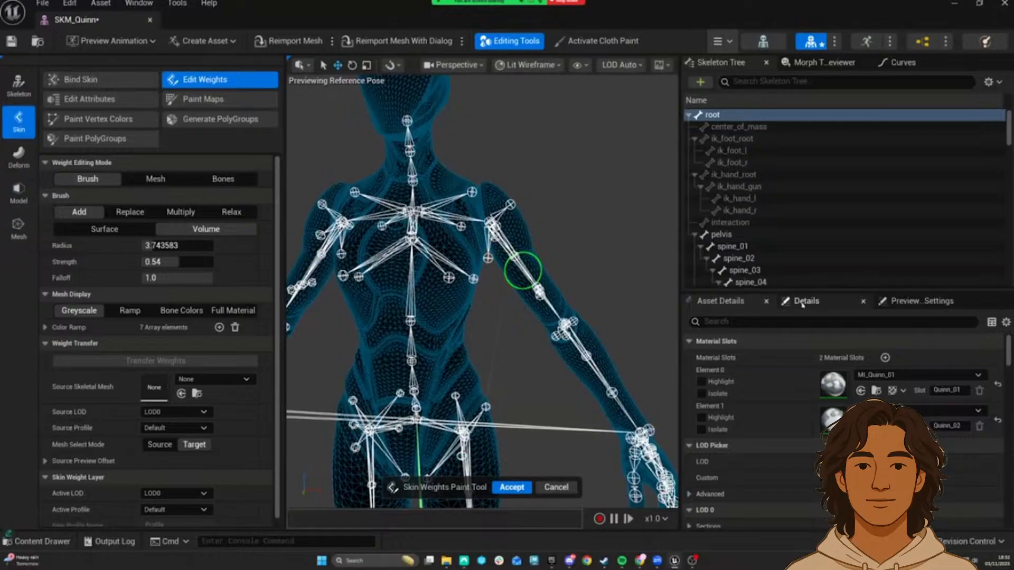
Step: Set the preview controller to Use Specific Animation and assign the MM_Jump animation
click(808, 301)
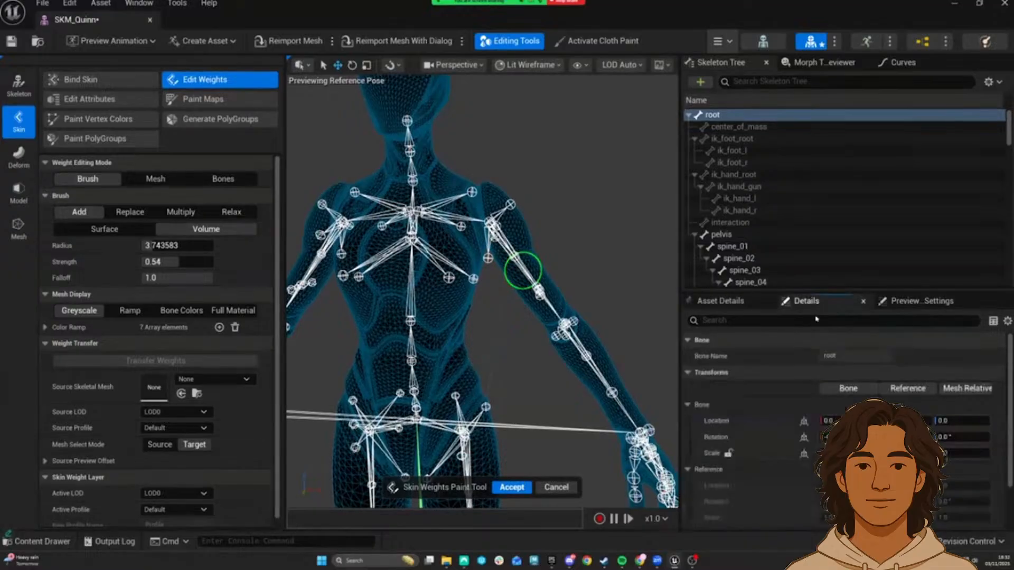
click(897, 302)
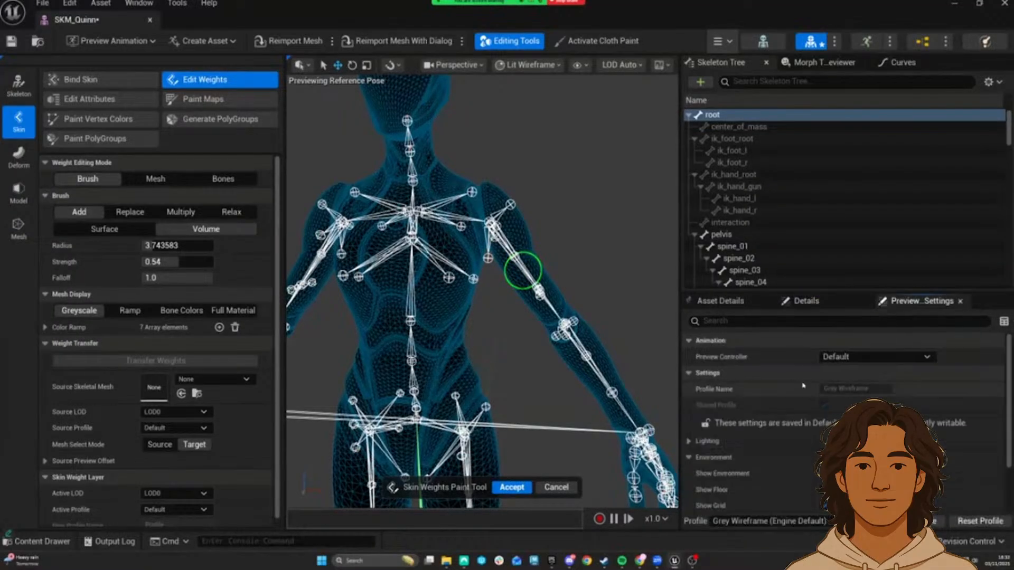
click(842, 357)
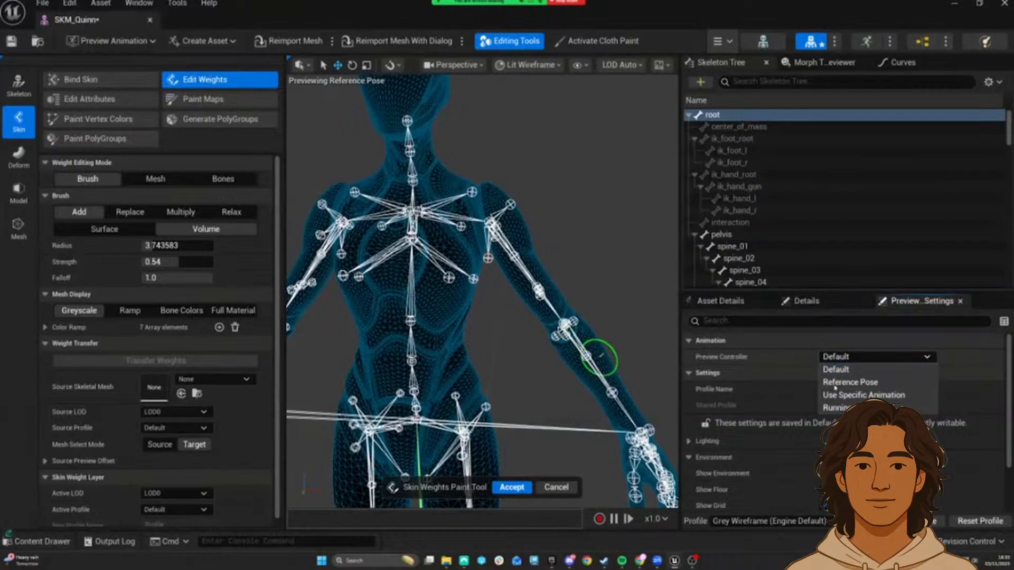
click(863, 395)
click(881, 374)
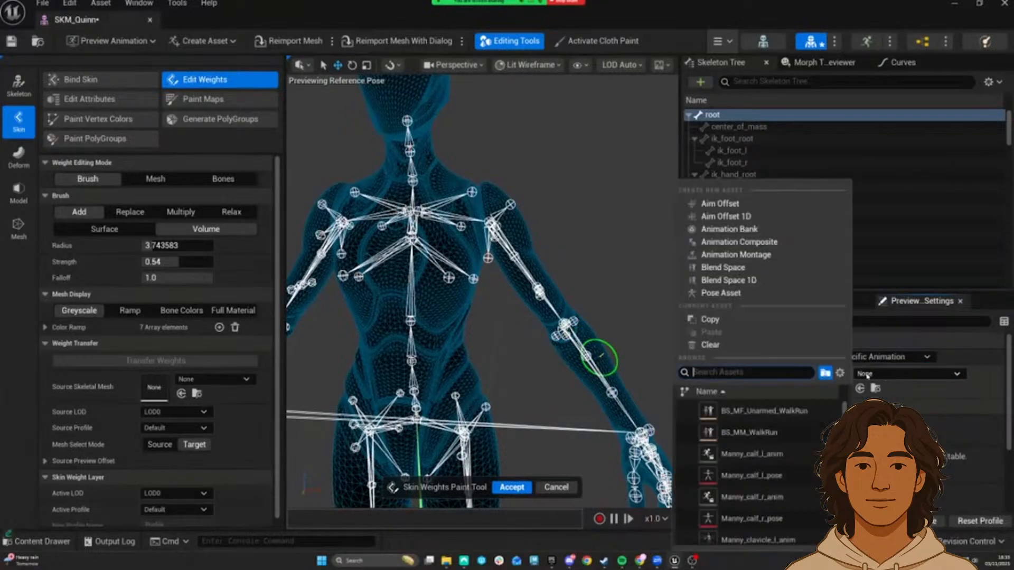
scroll(770, 483, down, 3)
scroll(770, 483, down, 5)
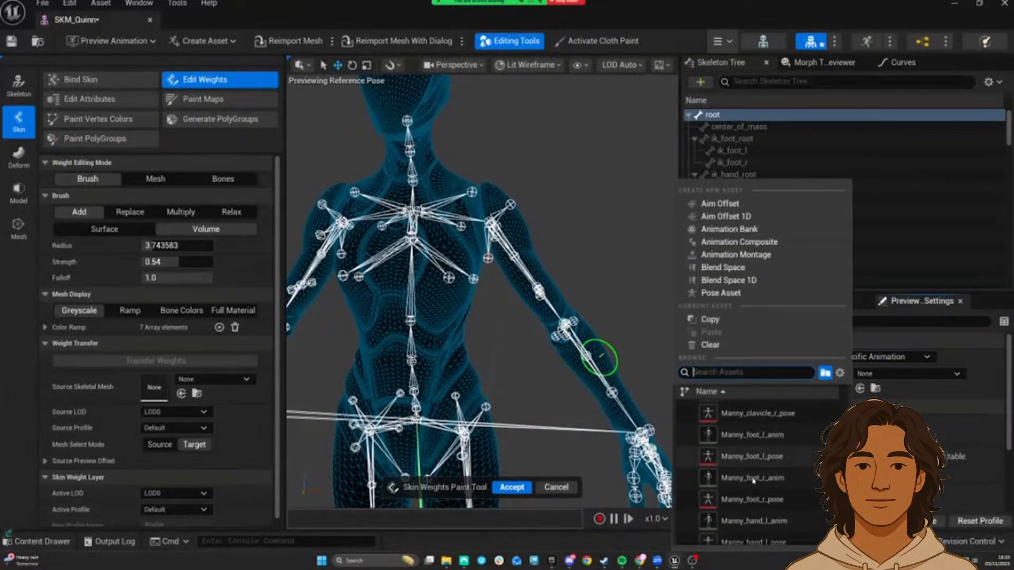
text(jump)
click(750, 410)
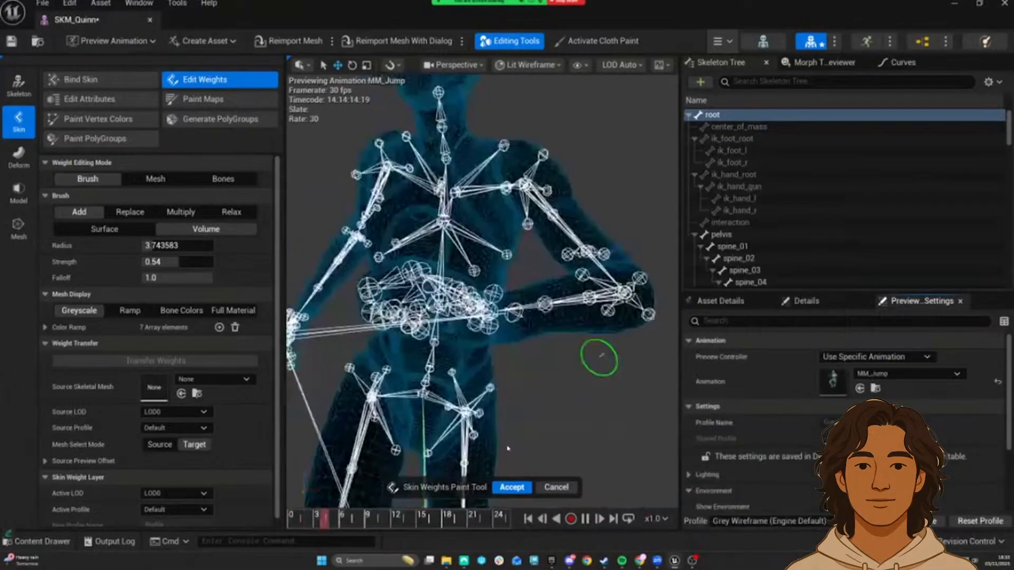
Step: Scrub the jump preview to a raised-arm pose and select clavicle_out_l to inspect its weights around the left shoulder
drag(414, 518, 384, 518)
right_drag(504, 387, 544, 354)
click(459, 284)
alt+drag(478, 323, 415, 551)
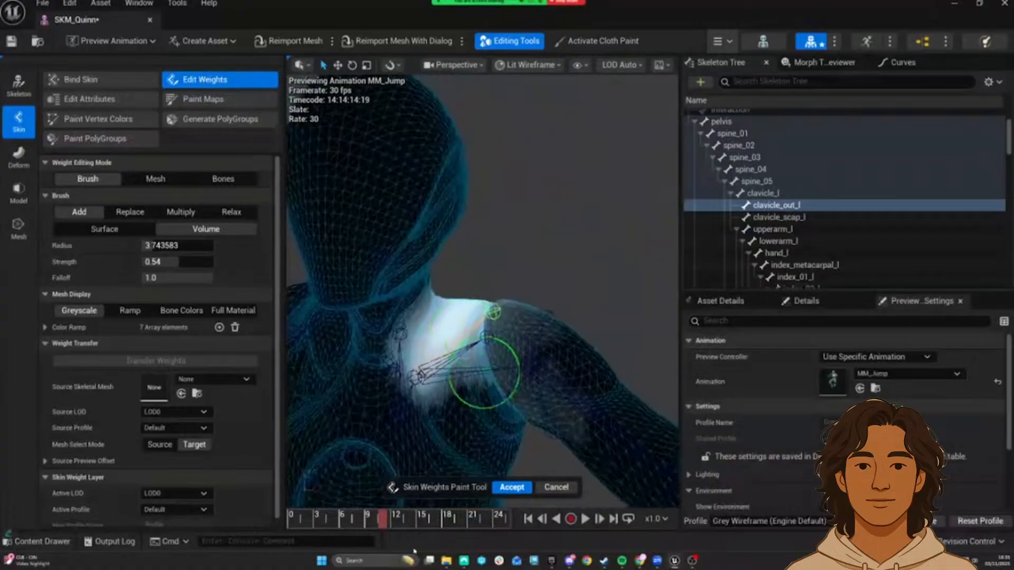
Step: Paint extra clavicle_out_l weight onto the top of the left shoulder and check the deformation in the jump pose
drag(383, 520, 348, 519)
drag(421, 505, 392, 507)
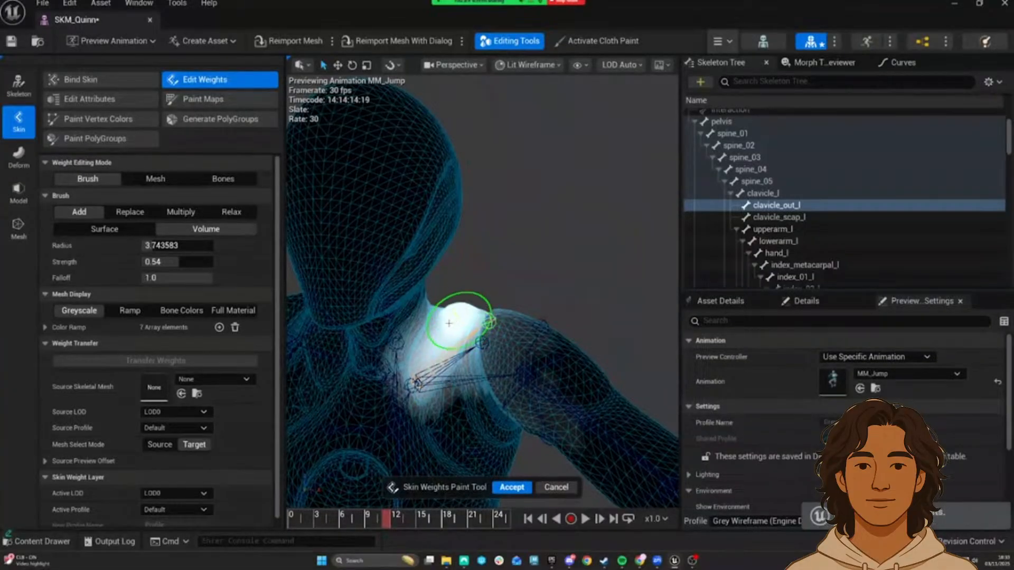
mouse_move(458, 307)
mouse_down()
mouse_move(445, 311)
mouse_move(471, 301)
mouse_move(436, 317)
mouse_up()
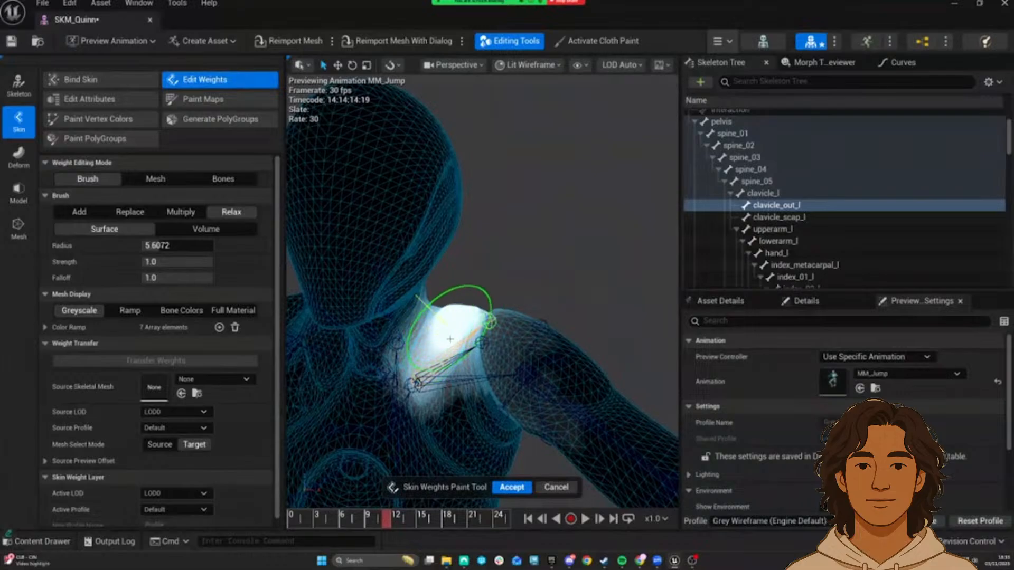
scroll(479, 377, down, 6)
mouse_move(513, 360)
alt+mouse_down()
mouse_move(534, 402)
mouse_move(451, 391)
alt+mouse_up()
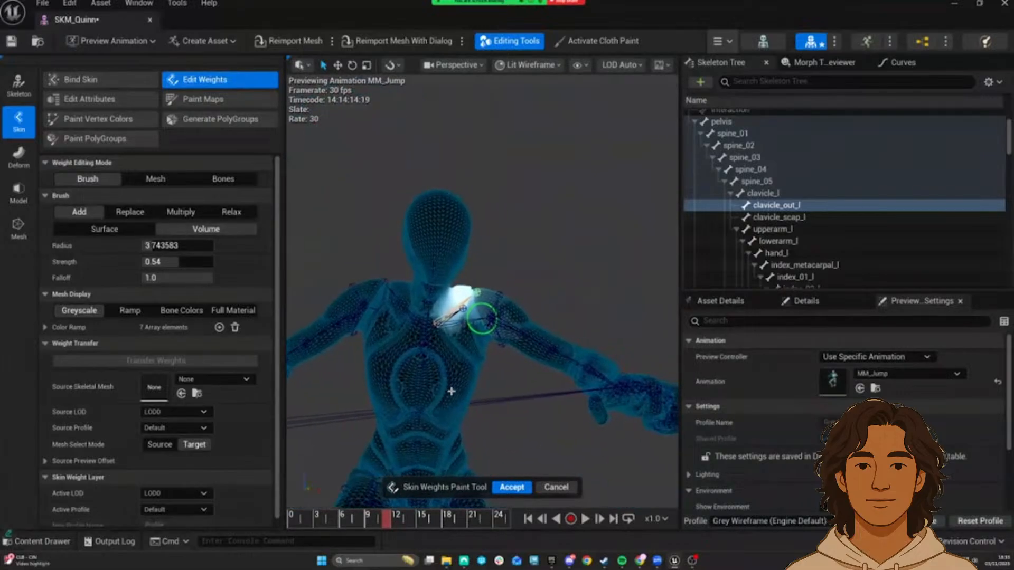
click(878, 359)
click(597, 262)
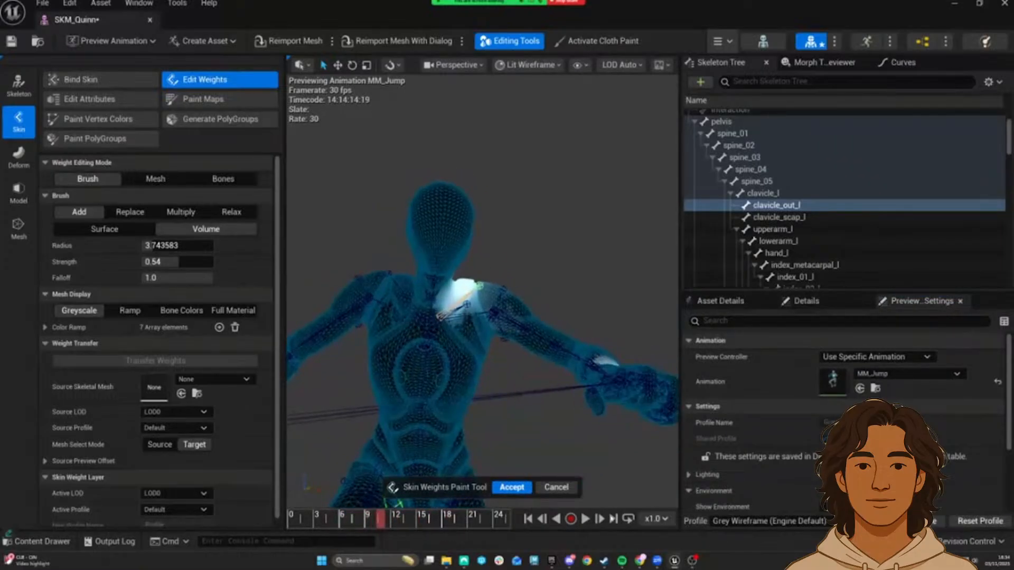
Step: Discard the skin weight painting, then close SKM_Quinn and the ControlRigWorkshop_L project
click(565, 488)
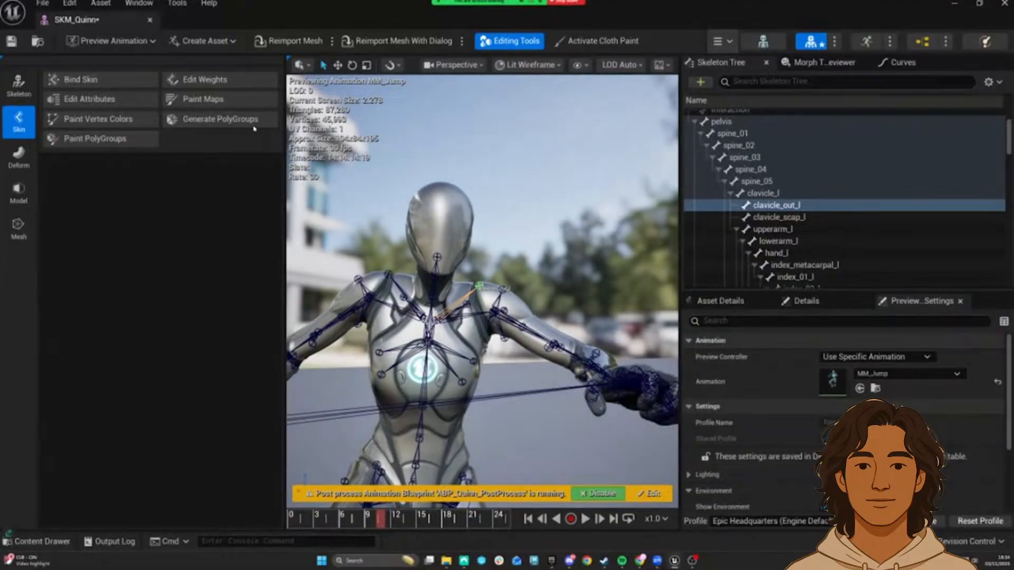
click(149, 21)
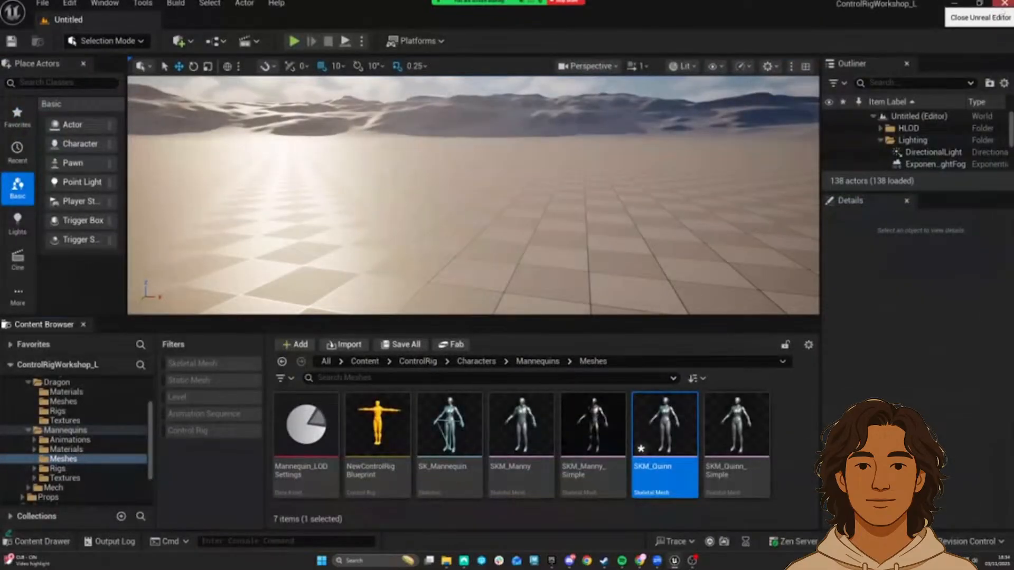
click(1003, 4)
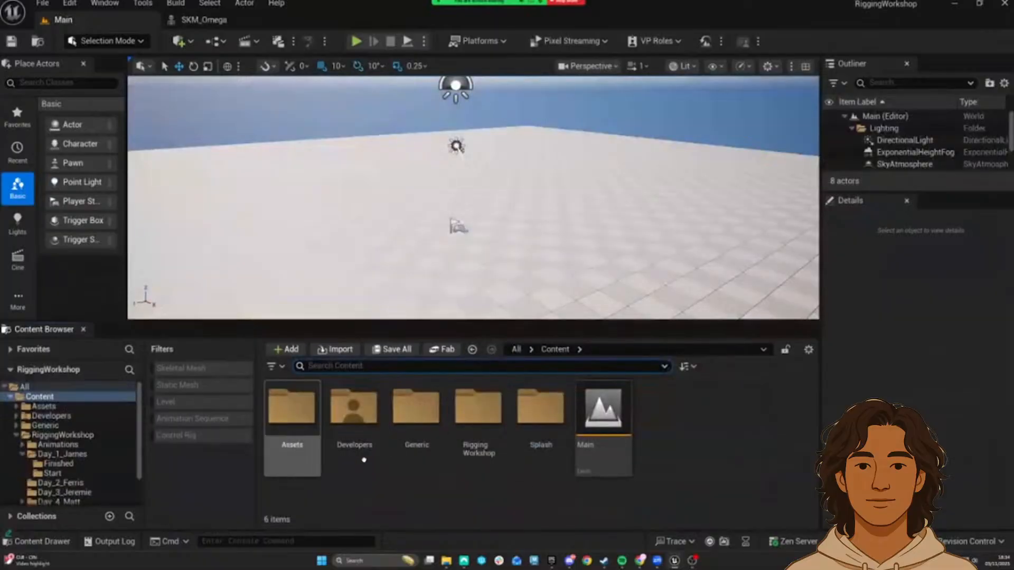
Step: Open SKM_Omega from the Day 1 Start folder in the RiggingWorkshop project, inspect the robot mesh, and close it
scroll(63, 451, down, 1)
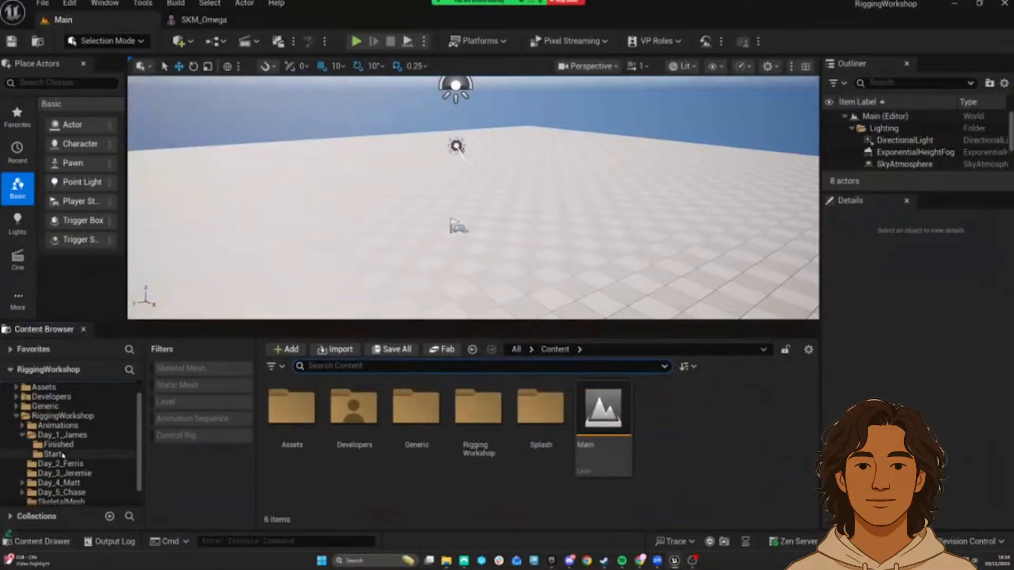
click(62, 455)
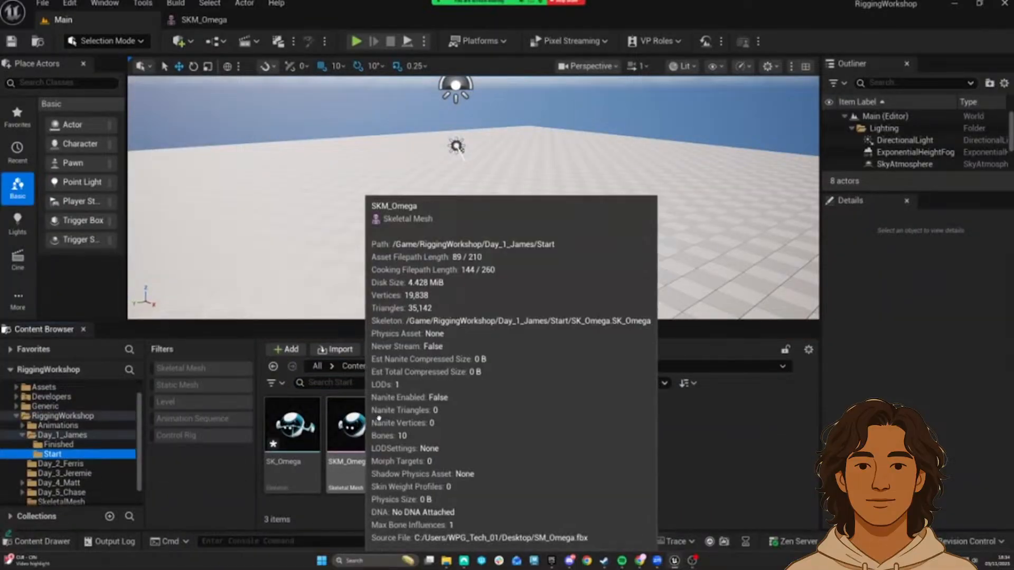
double_click(378, 418)
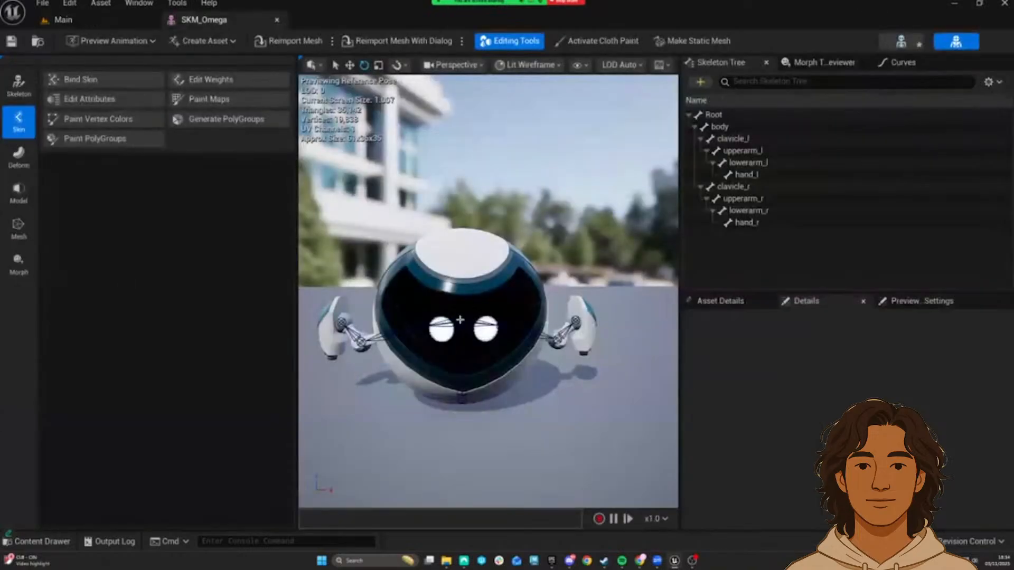
drag(508, 301, 363, 159)
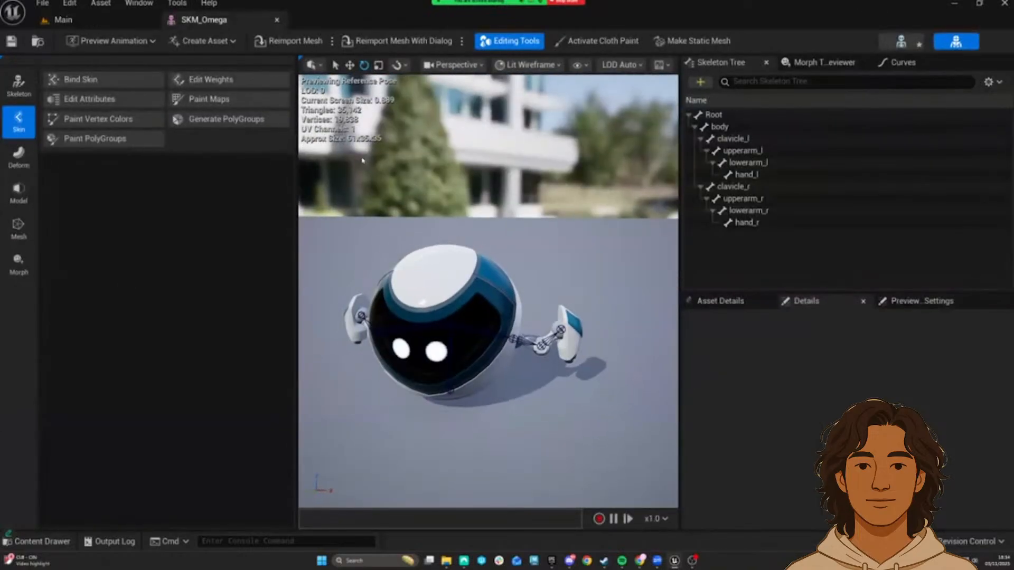
click(277, 20)
Step: Create a Control Rig asset from the SKM_Omega skeletal mesh in the Day 1 Finished folder
click(60, 445)
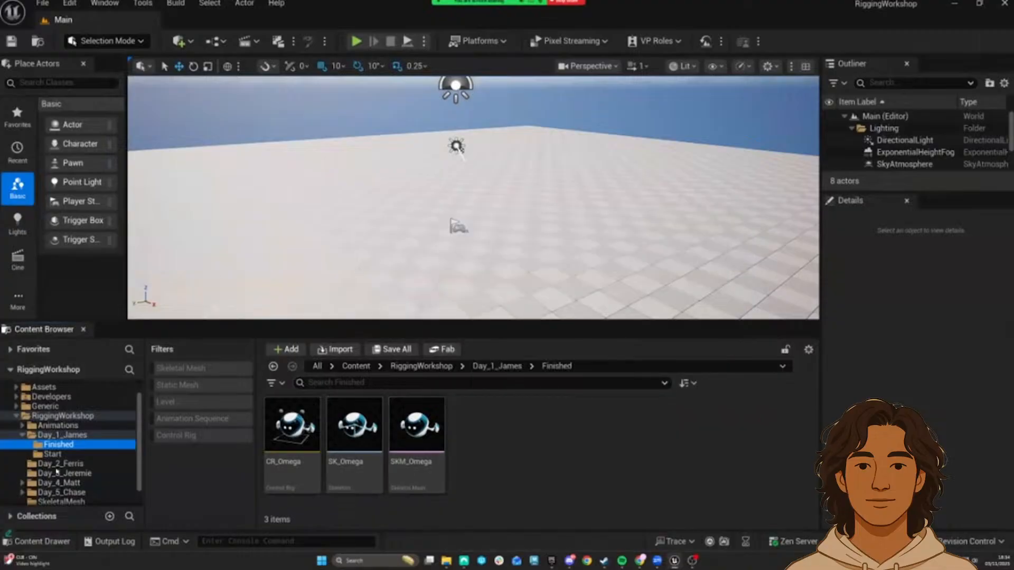
click(424, 442)
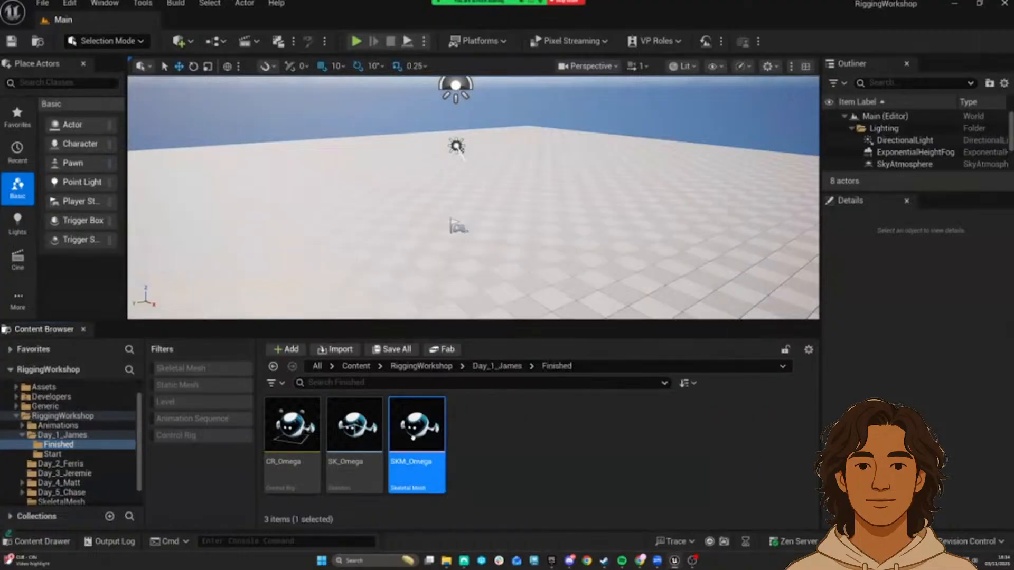
right_click(415, 440)
mouse_move(507, 159)
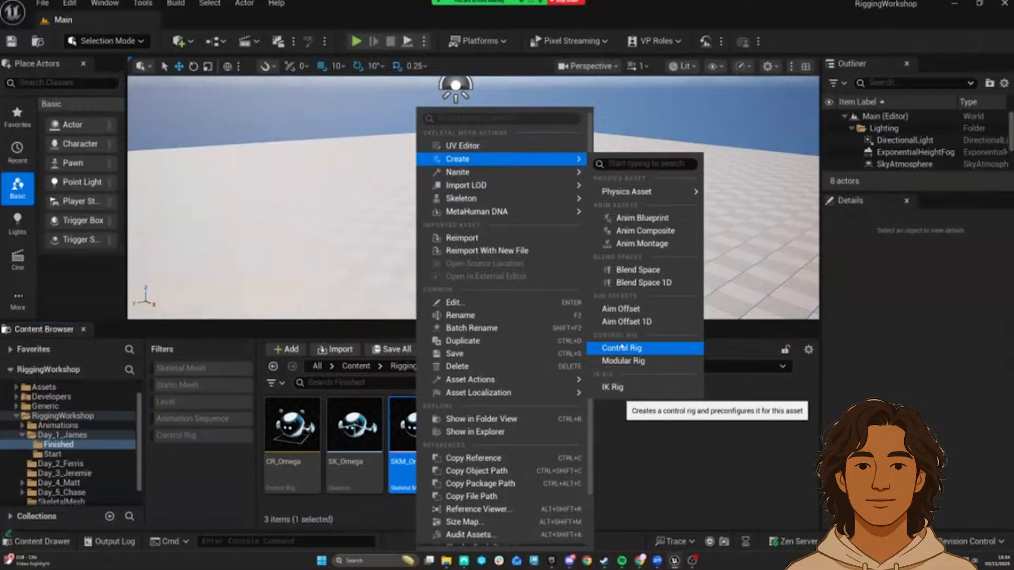
click(401, 426)
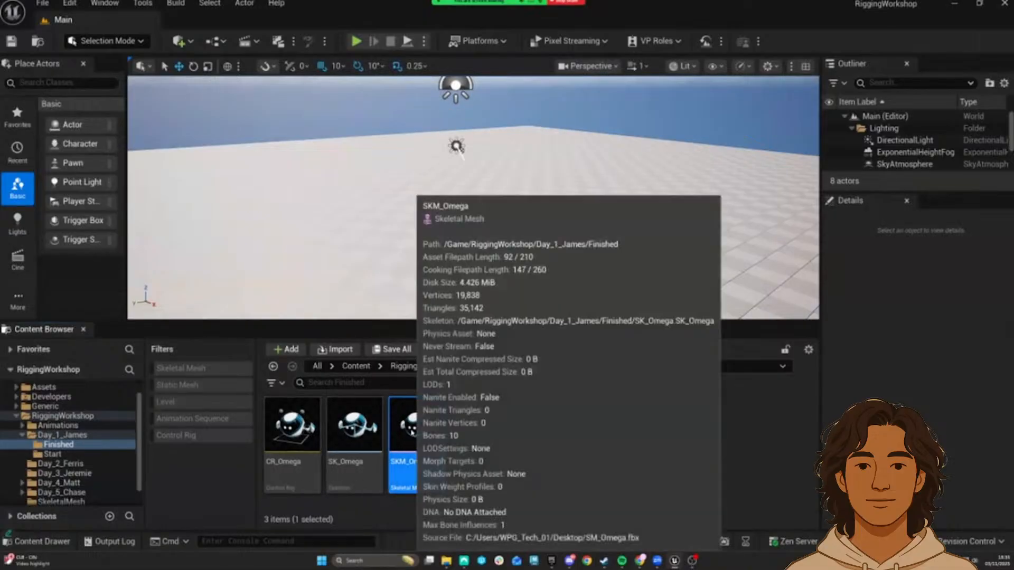
right_click(412, 435)
mouse_move(506, 159)
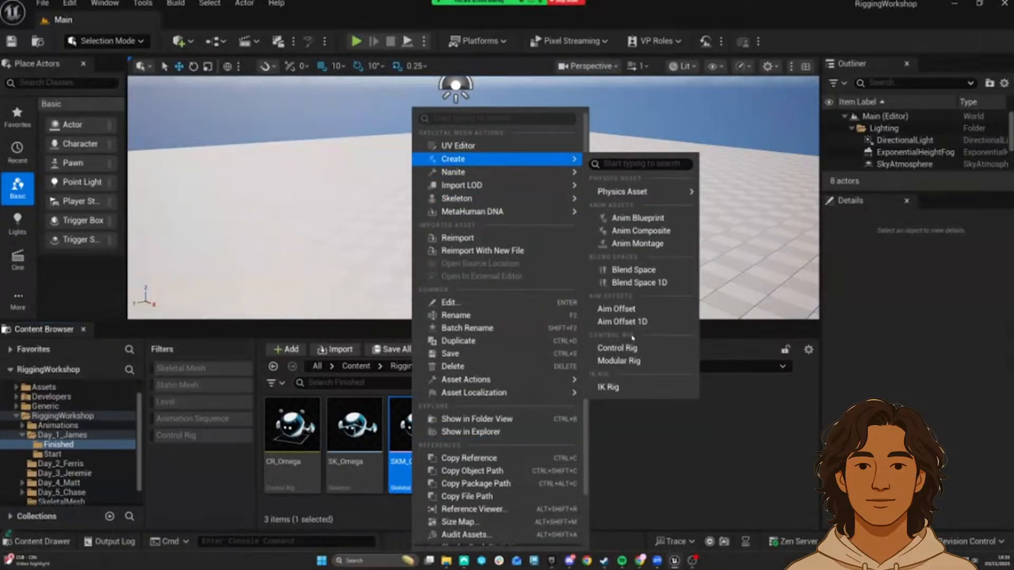
click(628, 352)
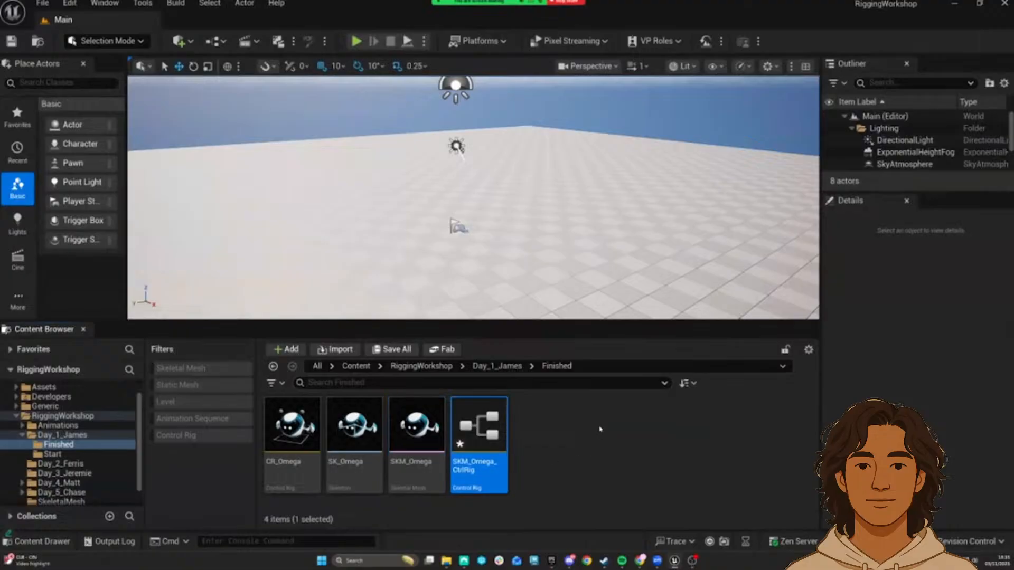
Step: Rename the new Control Rig asset as CR_WorkshopExample
key(F2)
text(CRT)
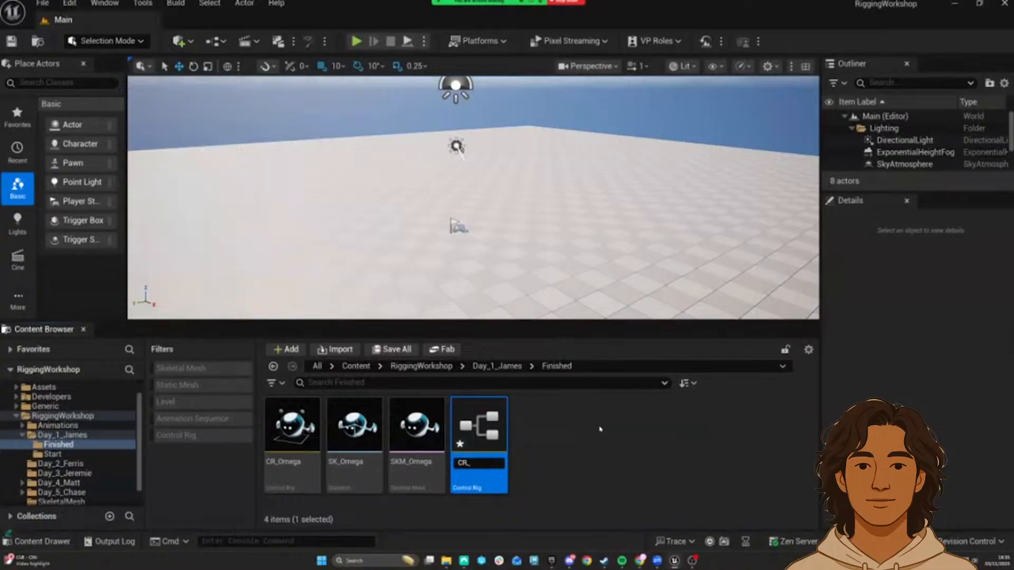
text(WorkshopExample)
key(Return)
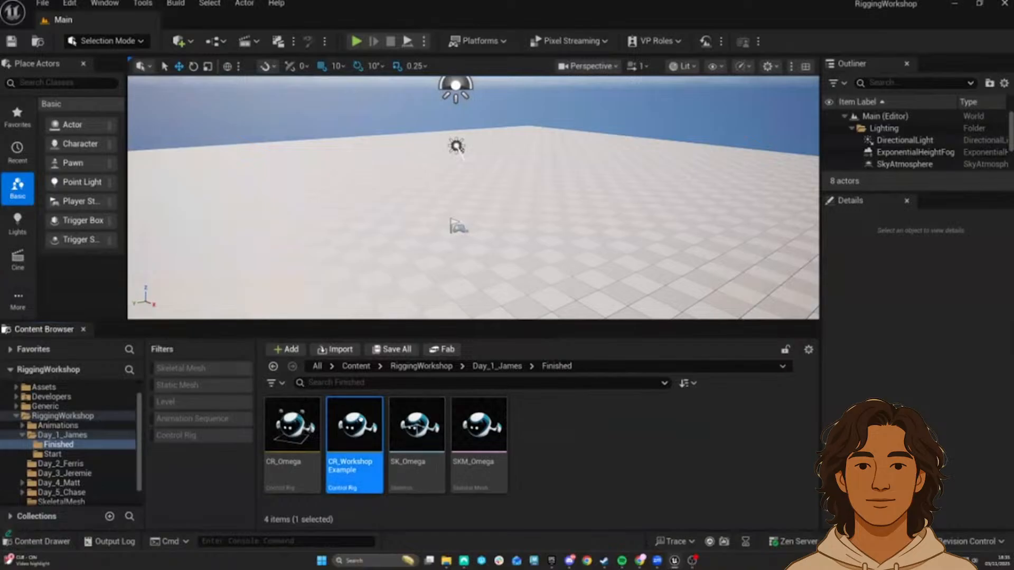
Step: Open CR_WorkshopExample docked in the main editor window, and enlarge the rig graph and Rig Hierarchy areas
double_click(354, 425)
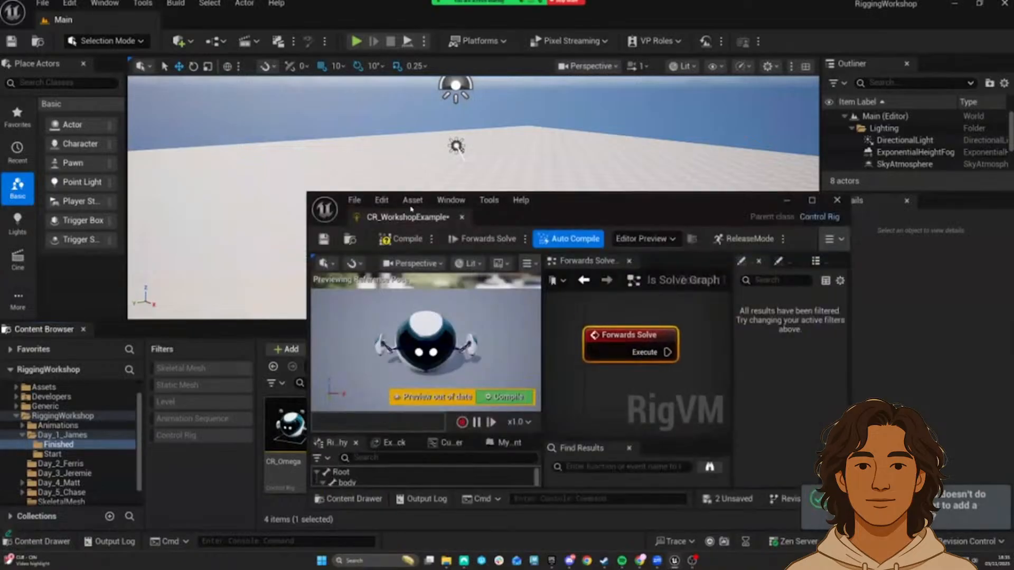
double_click(415, 213)
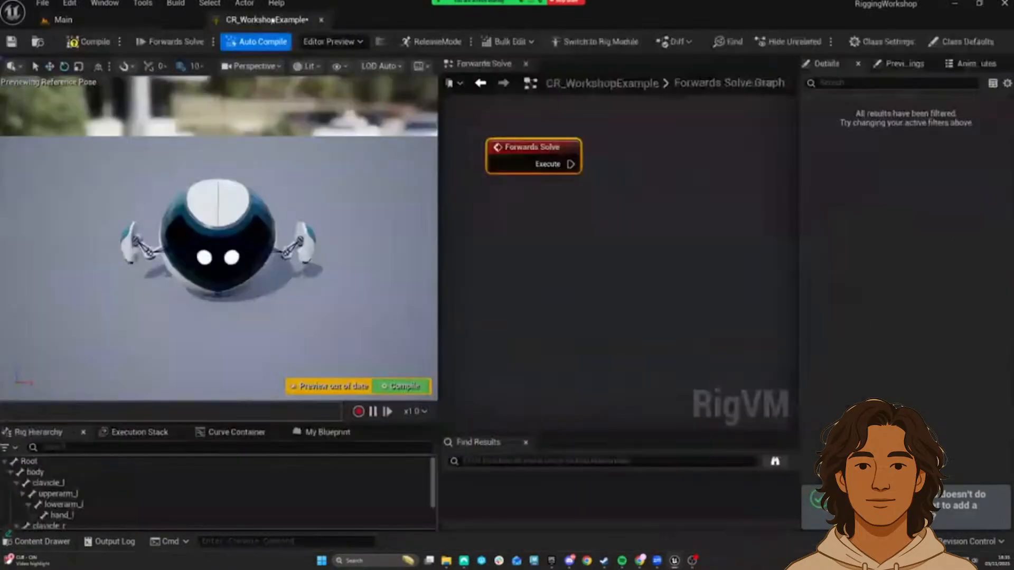
drag(440, 296, 360, 297)
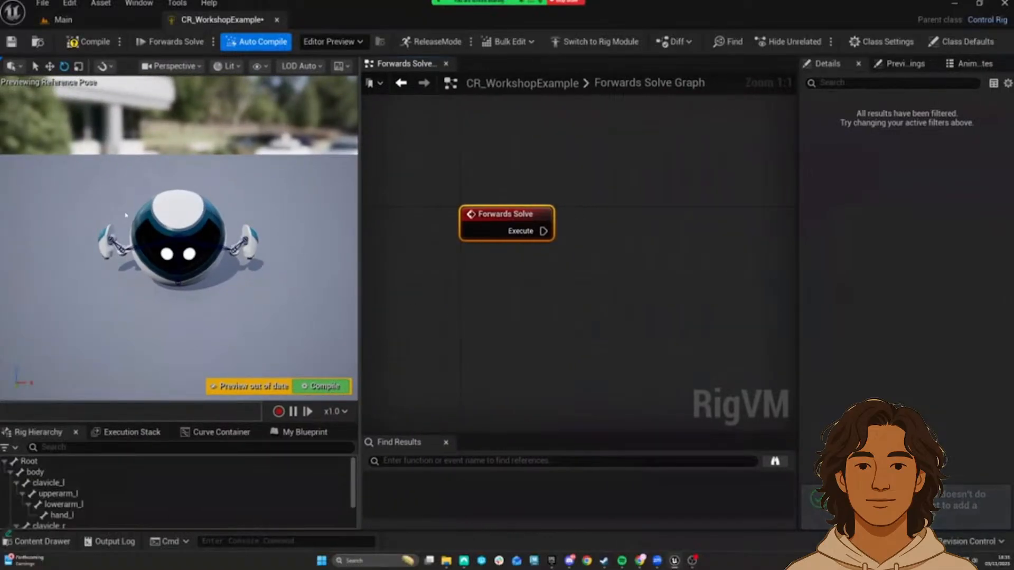
drag(140, 421, 142, 350)
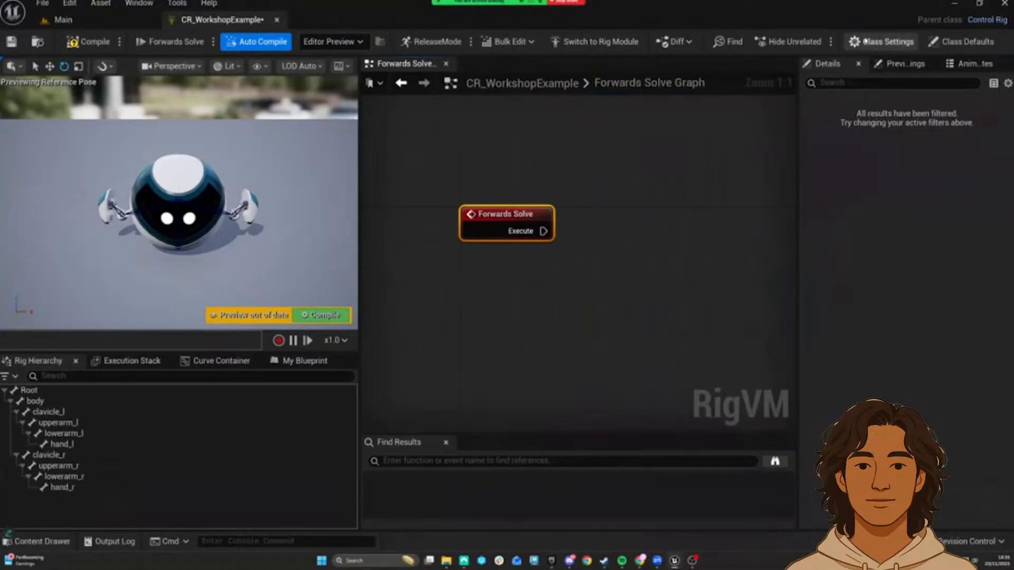
Step: Display the class settings of CR_WorkshopExample and look through them
click(881, 41)
scroll(845, 264, down, 2)
scroll(844, 253, up, 2)
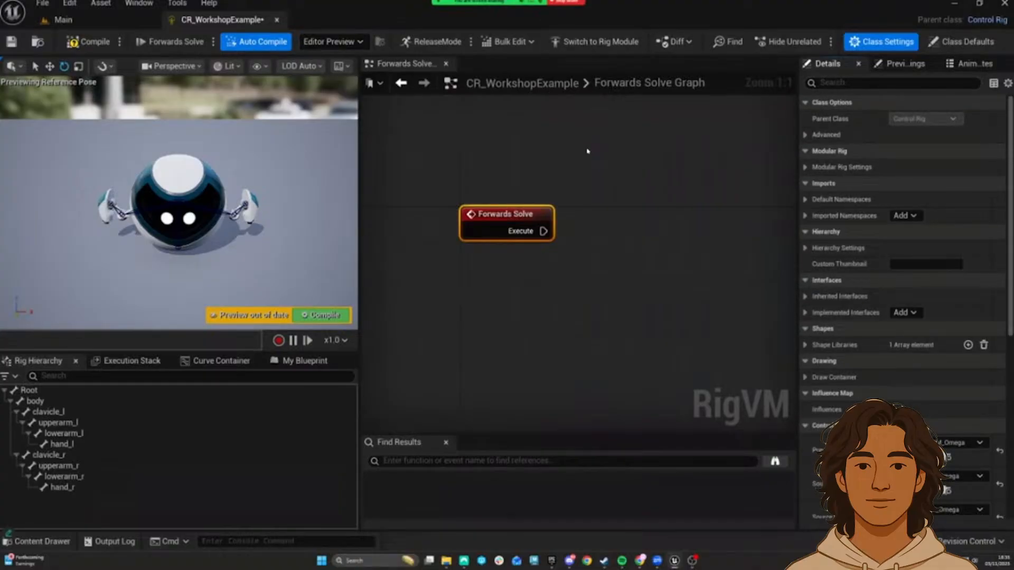
Step: Widen the rig graph area by narrowing the preview viewport, and bring the Forwards Solve node into comfortable view
drag(359, 158, 320, 158)
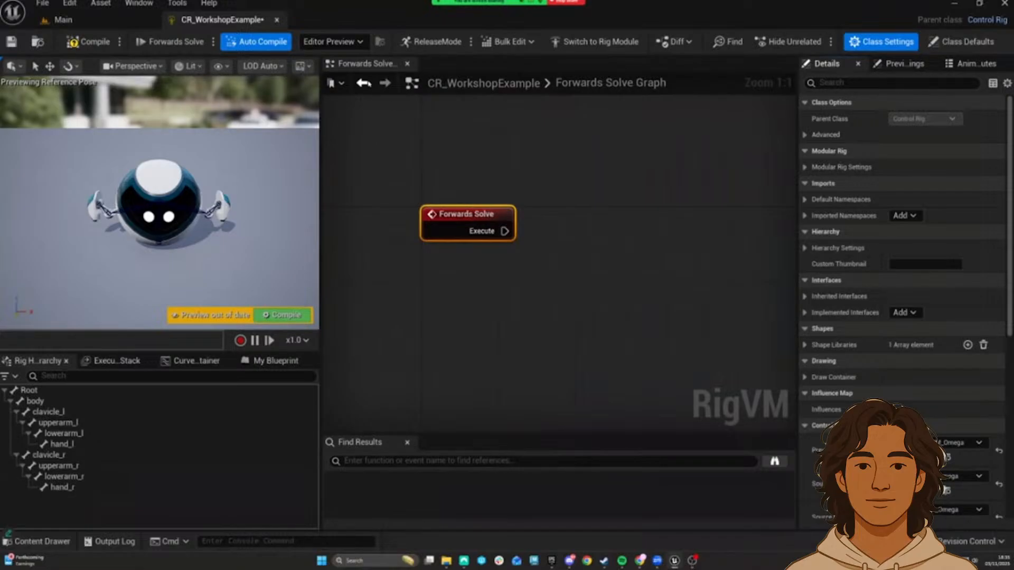
scroll(565, 178, down, 2)
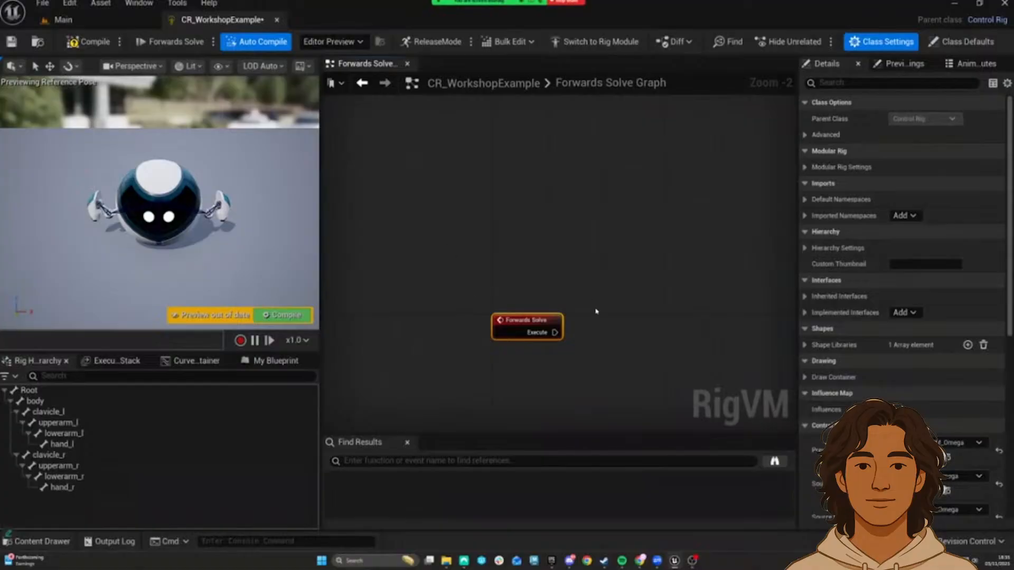
right_drag(481, 240, 457, 165)
right_drag(643, 185, 562, 180)
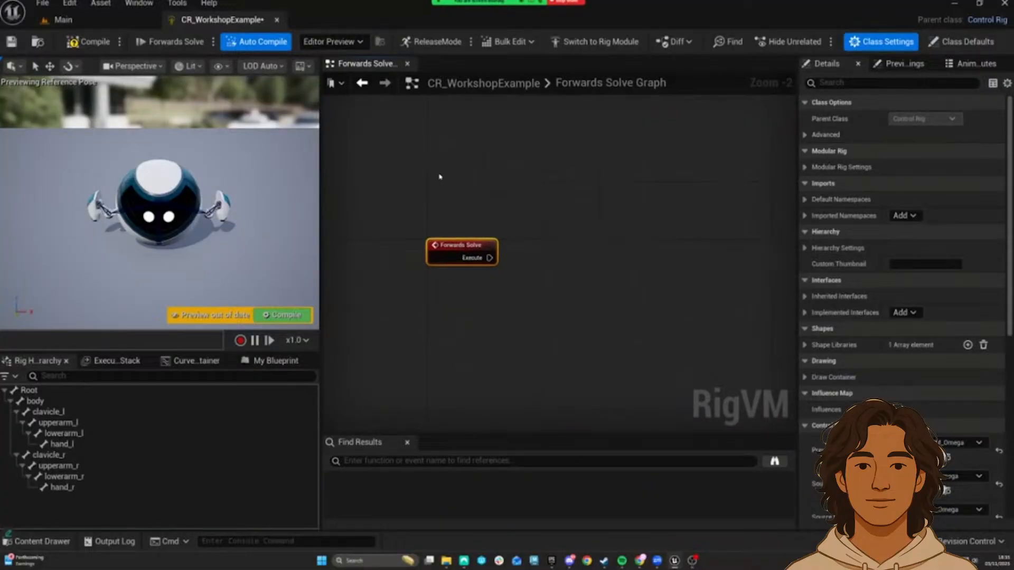
click(464, 185)
right_drag(464, 186, 466, 160)
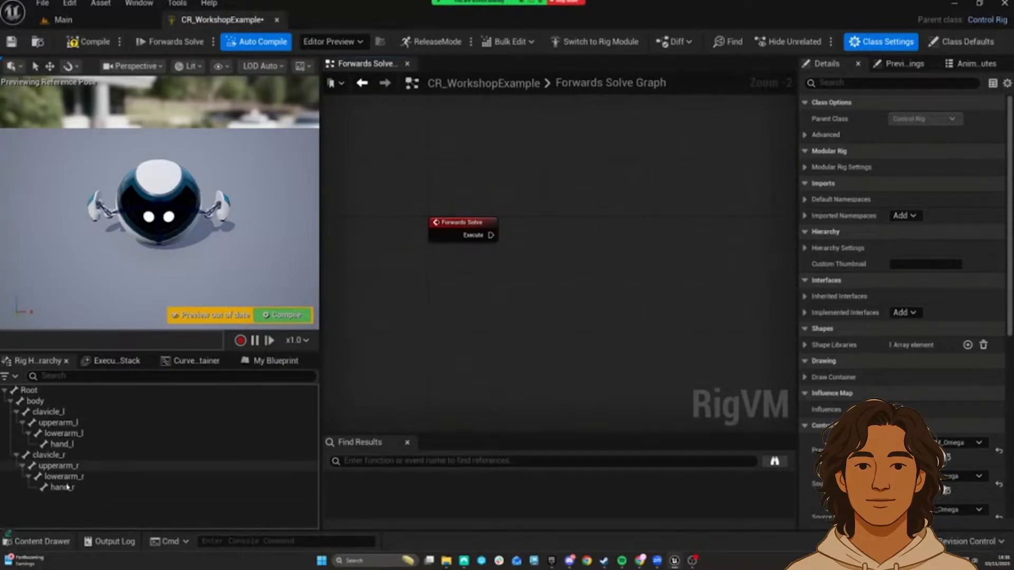
Step: Look through the Execution Stack, Curve Container and My Blueprint contents of the rig, and return to the Rig Hierarchy
click(108, 364)
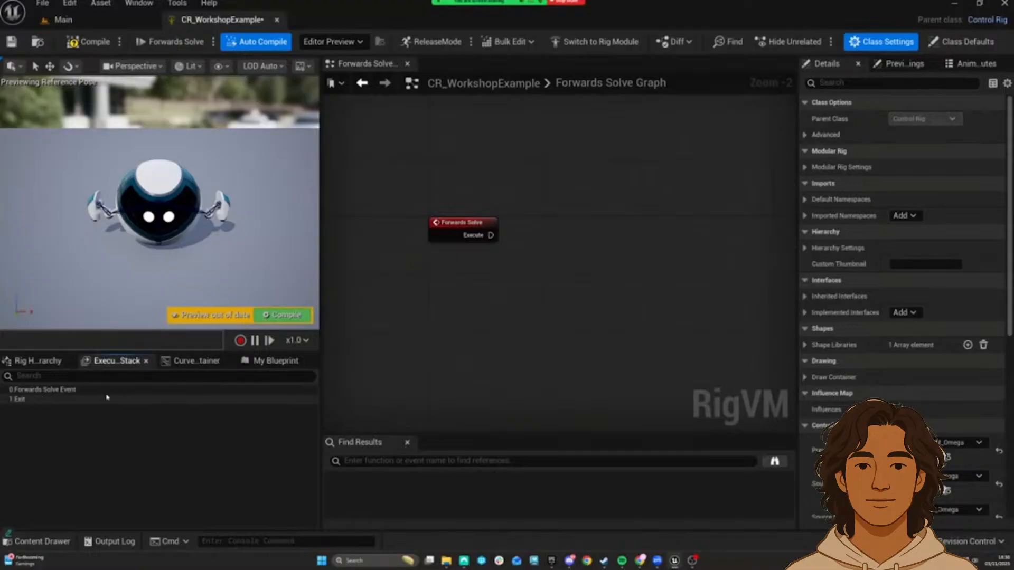
click(195, 361)
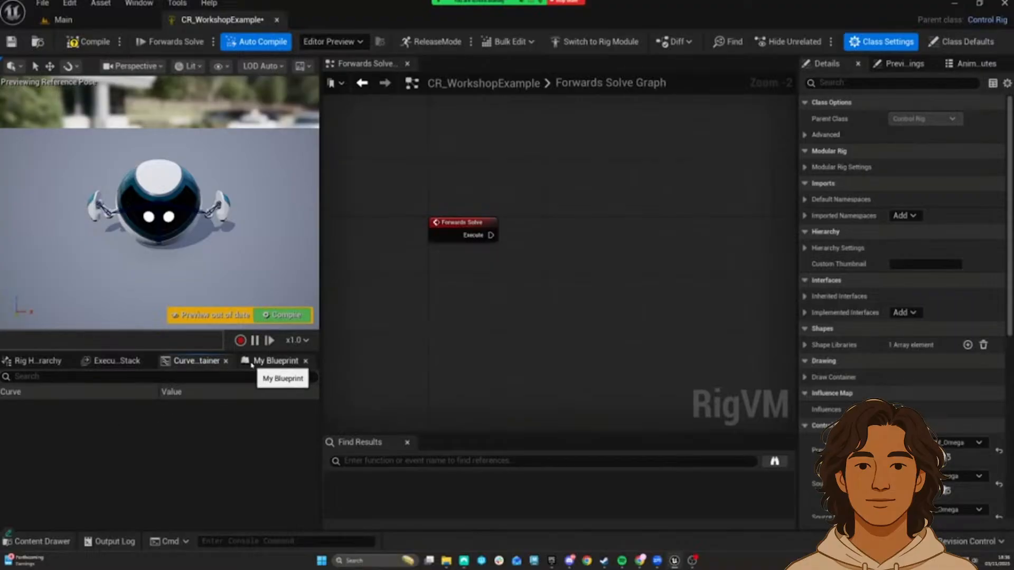
click(272, 361)
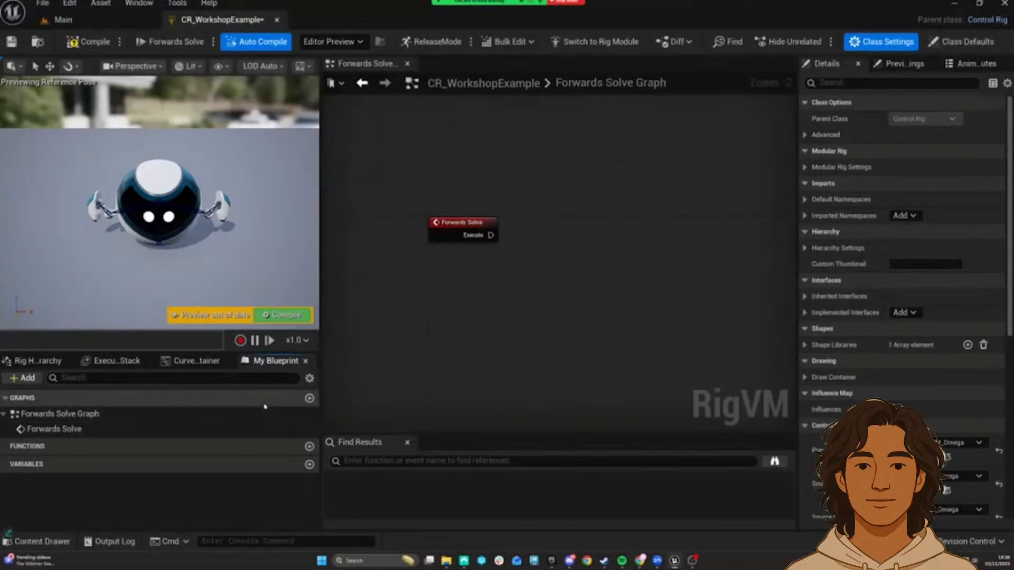
click(38, 360)
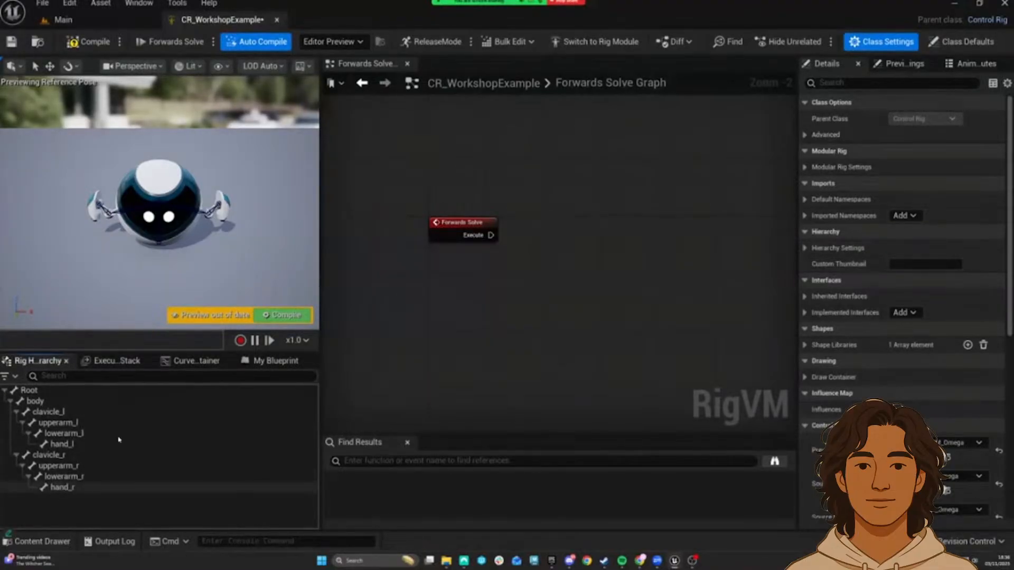
right_drag(559, 277, 534, 293)
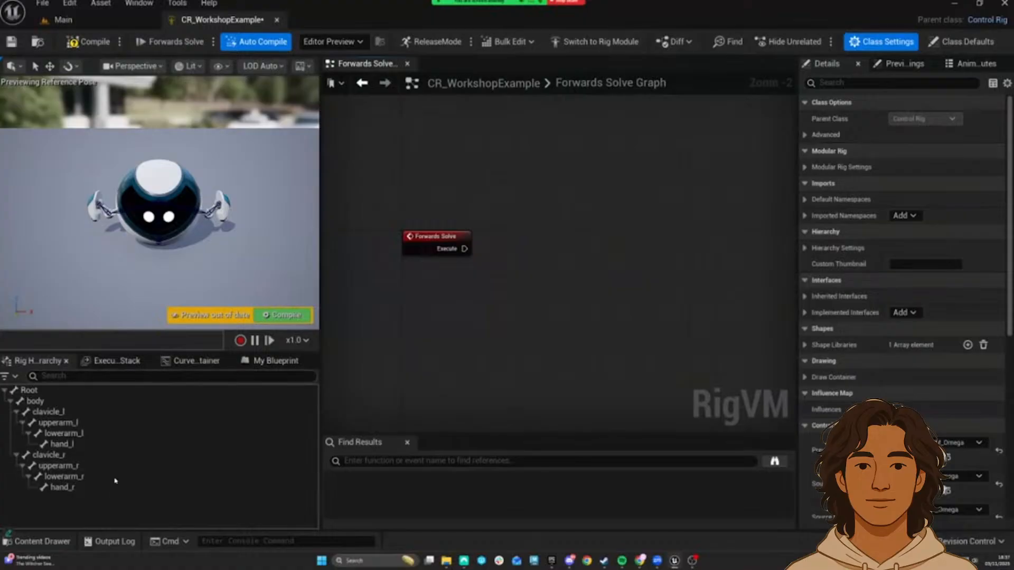
right_drag(494, 305, 474, 319)
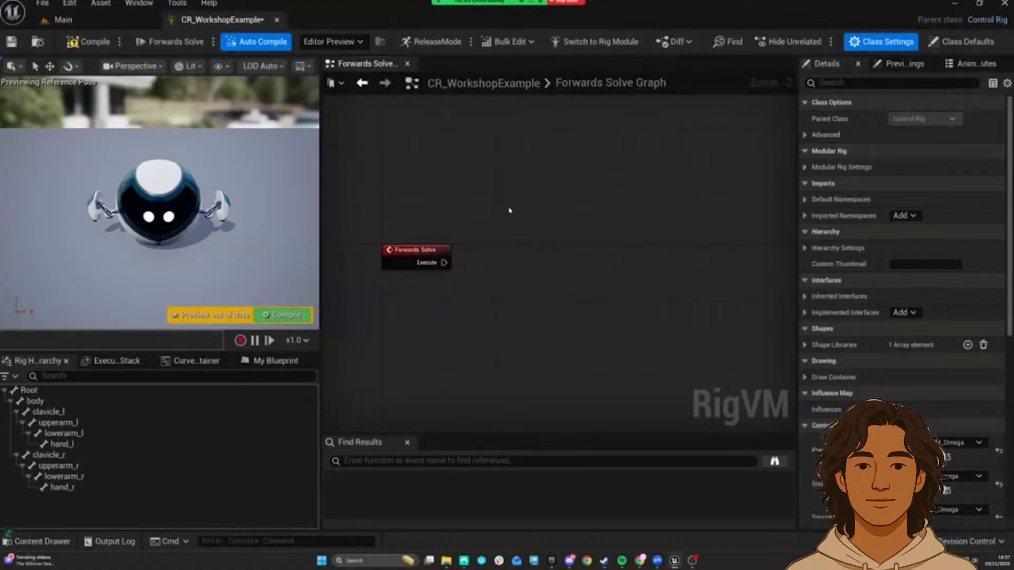
right_drag(511, 214, 542, 274)
right_drag(463, 377, 487, 313)
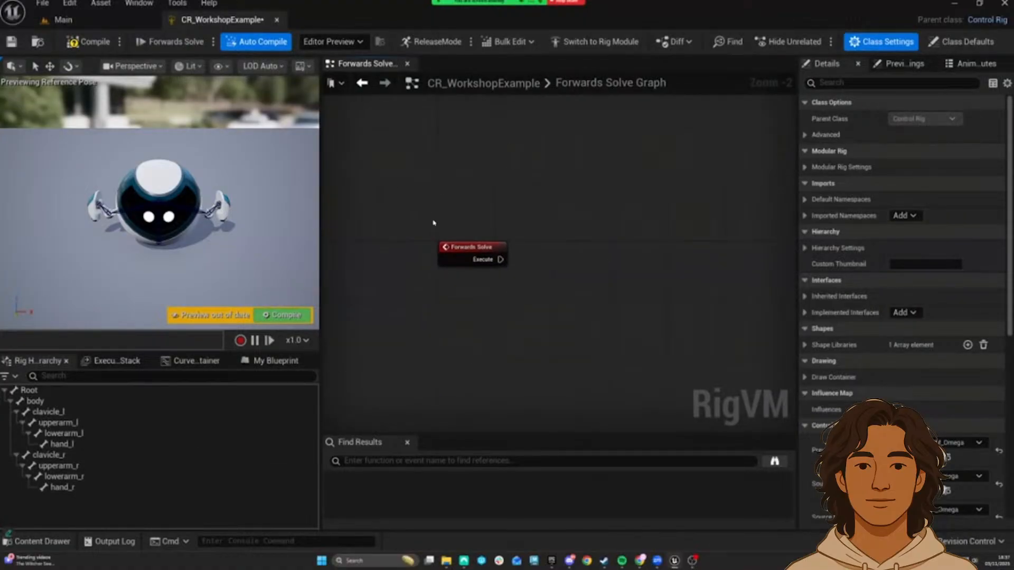
click(454, 248)
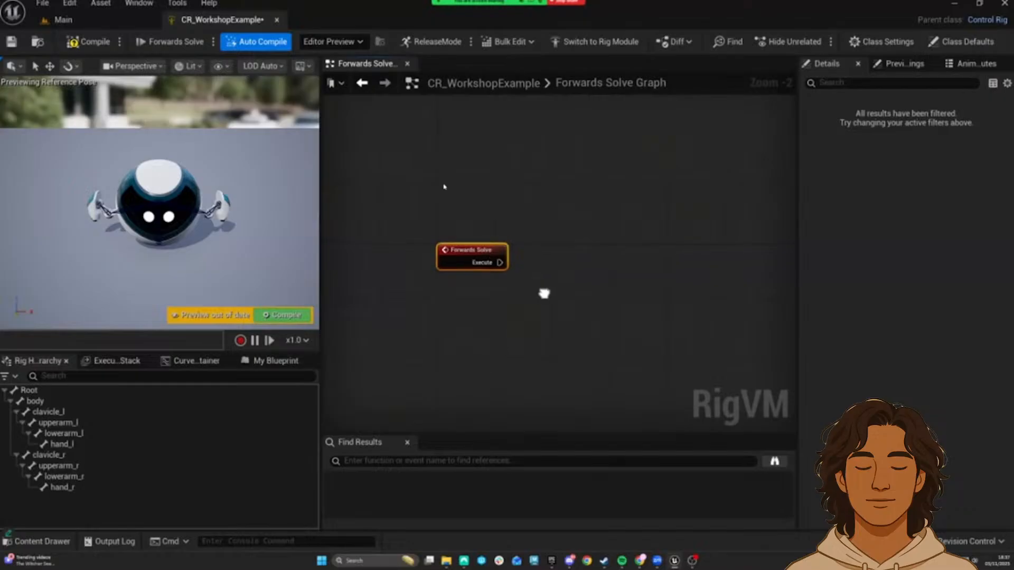
Step: Add a Backwards Solve event to the rig graph, placed just above the Forwards Solve node
right_drag(512, 164, 484, 223)
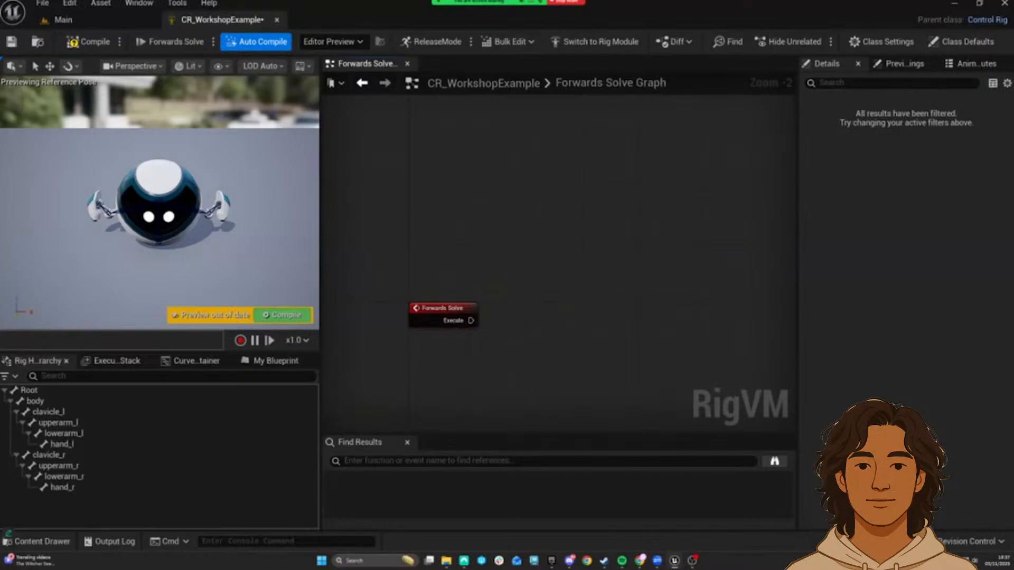
scroll(433, 270, up, 1)
right_click(421, 260)
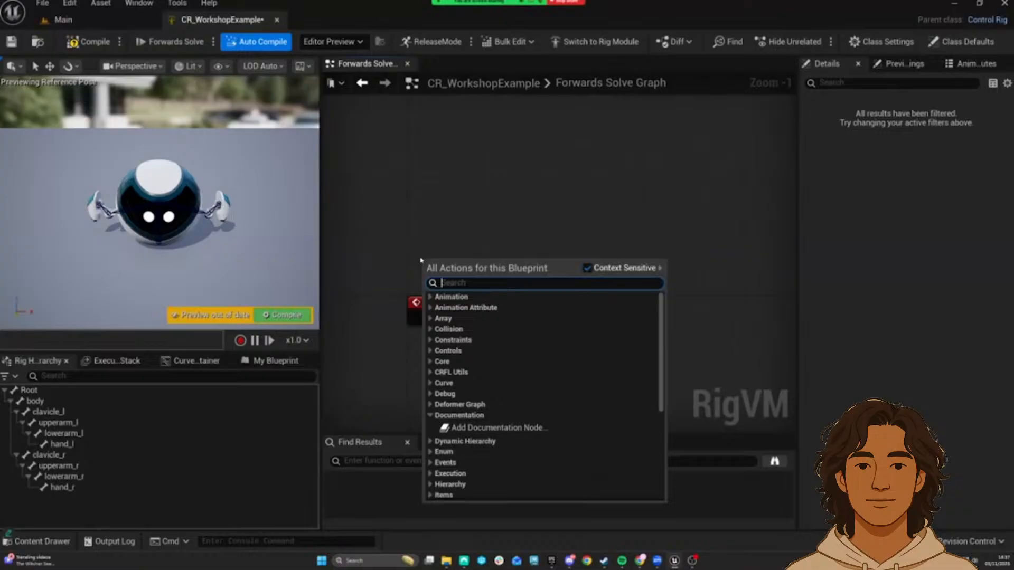
text(backwards)
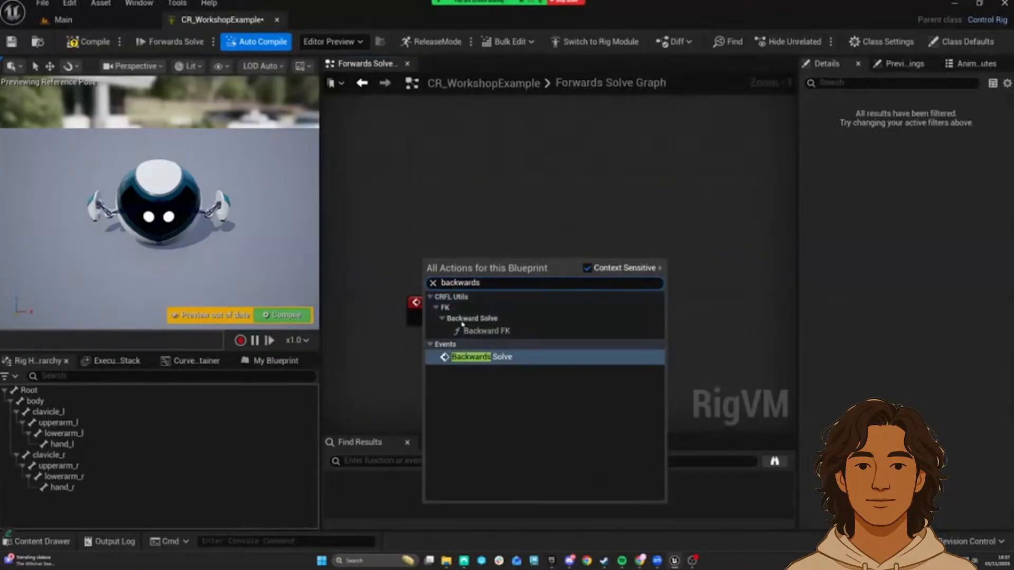
key(Return)
drag(445, 251, 453, 251)
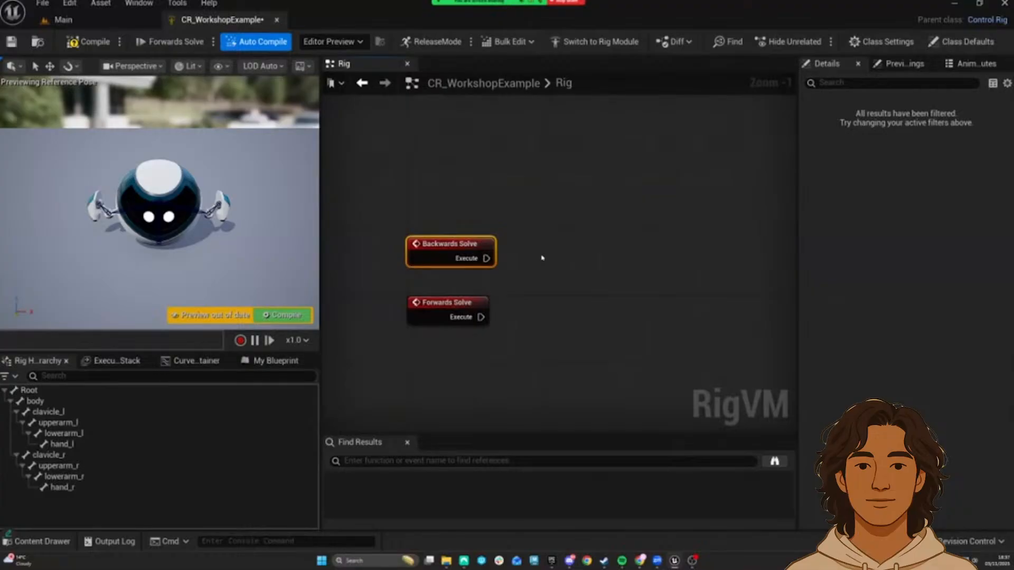
Step: Add a Construction Event to the rig graph and place it above the Backwards Solve node
right_drag(433, 207, 418, 232)
click(426, 217)
right_click(415, 249)
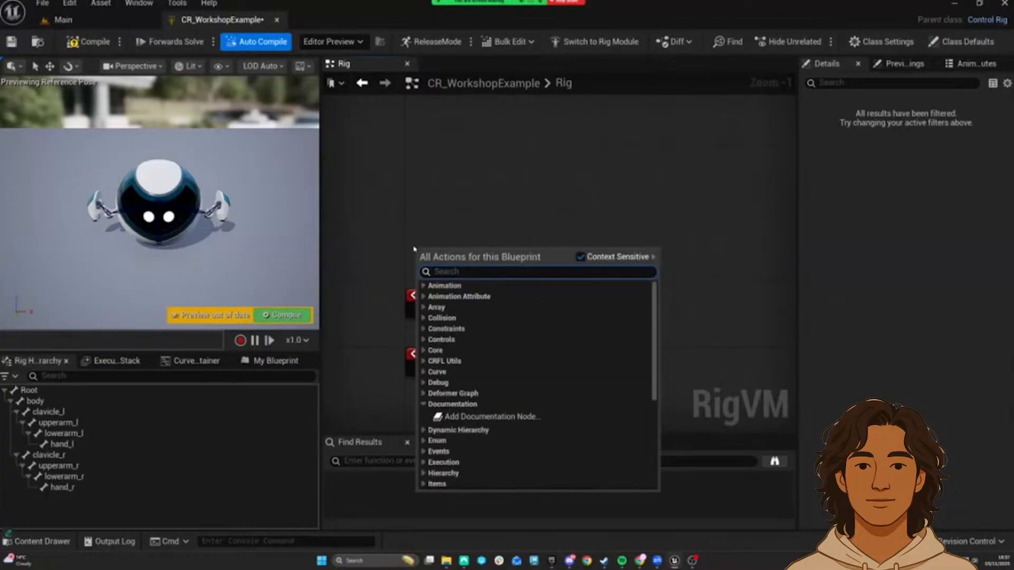
text(construction)
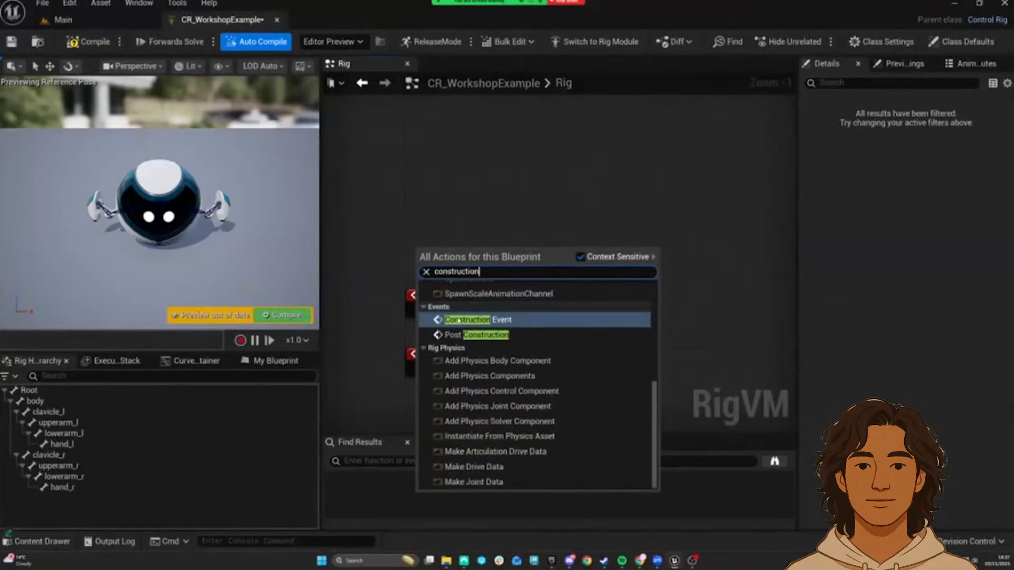
click(453, 319)
drag(452, 255, 445, 228)
drag(383, 203, 566, 270)
right_drag(441, 222, 414, 207)
drag(374, 191, 387, 254)
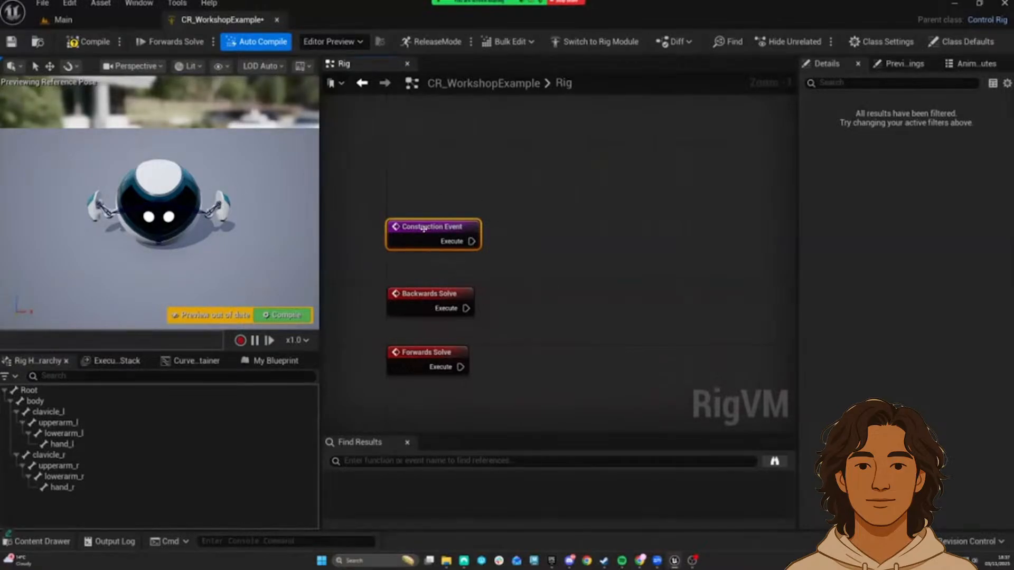
Step: Delete the Construction Event and Backwards Solve nodes from the rig graph, keeping Forwards Solve
right_drag(466, 275, 462, 249)
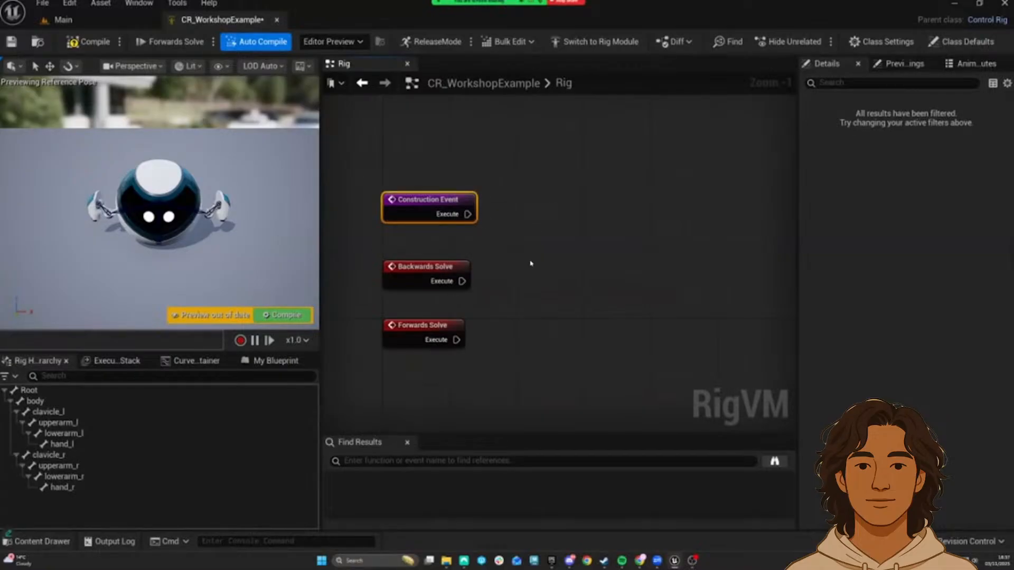
right_drag(454, 199, 437, 172)
drag(361, 146, 464, 205)
click(454, 216)
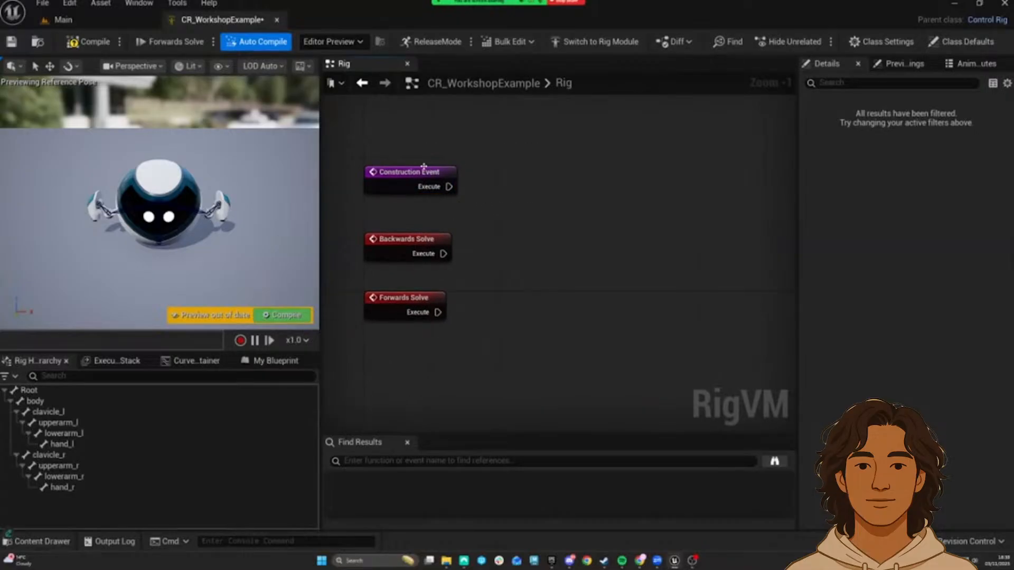
drag(346, 145, 507, 271)
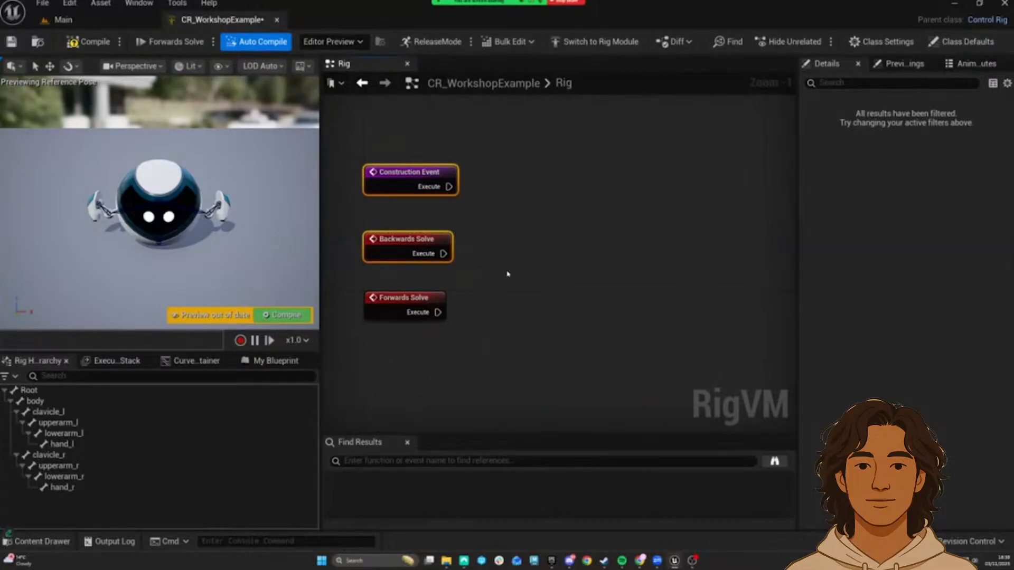
key(Delete)
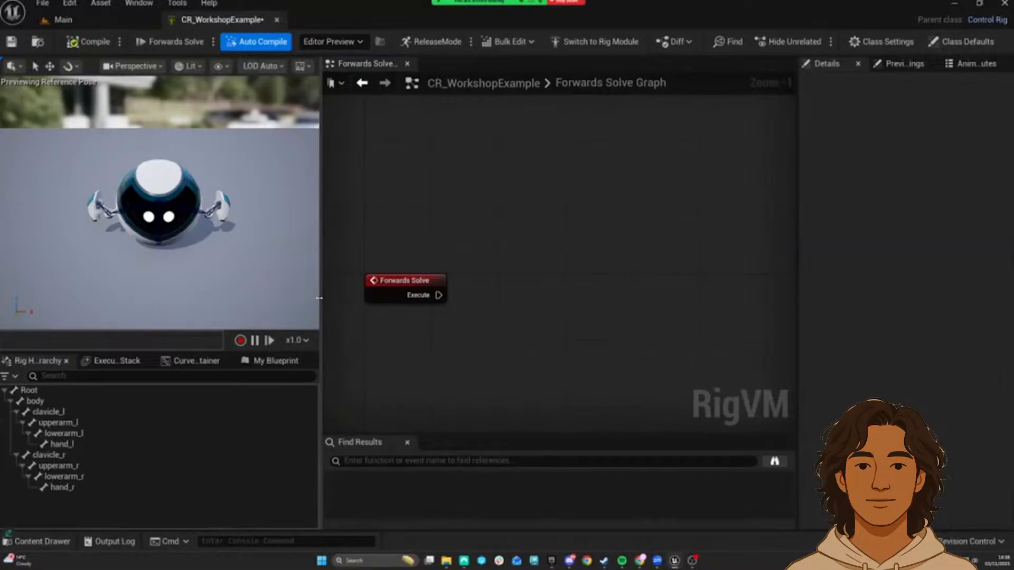
right_drag(468, 258, 588, 246)
right_drag(519, 267, 512, 266)
click(515, 273)
right_drag(552, 350, 489, 331)
click(489, 331)
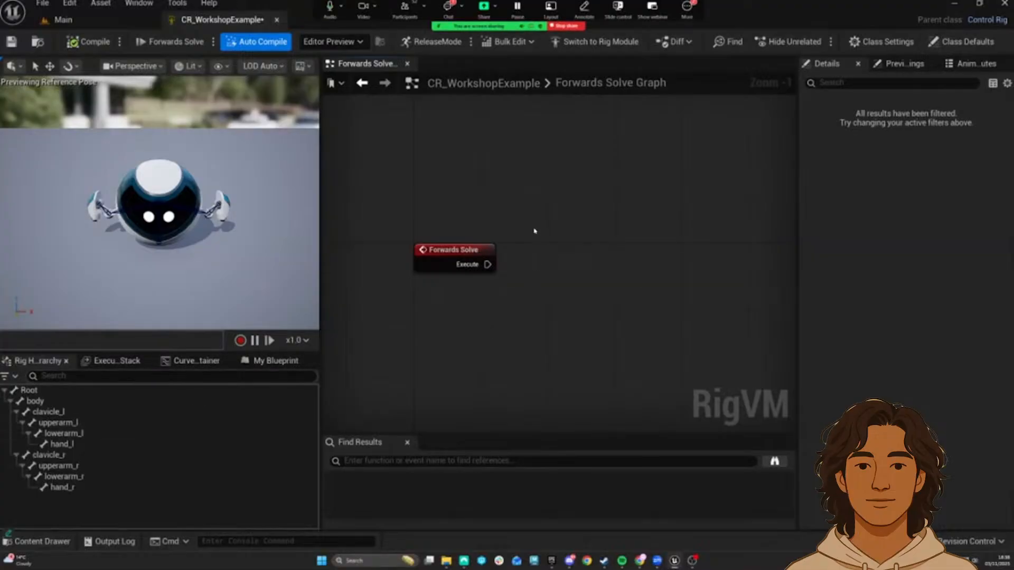
Step: Create a new control element from the Root bone in the rig hierarchy
right_drag(159, 211, 222, 200)
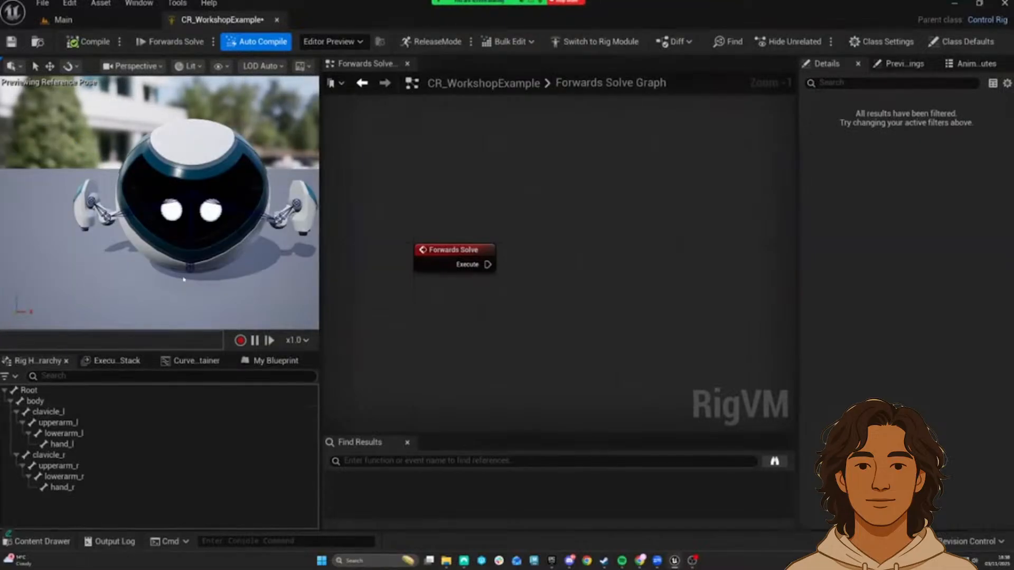
click(201, 297)
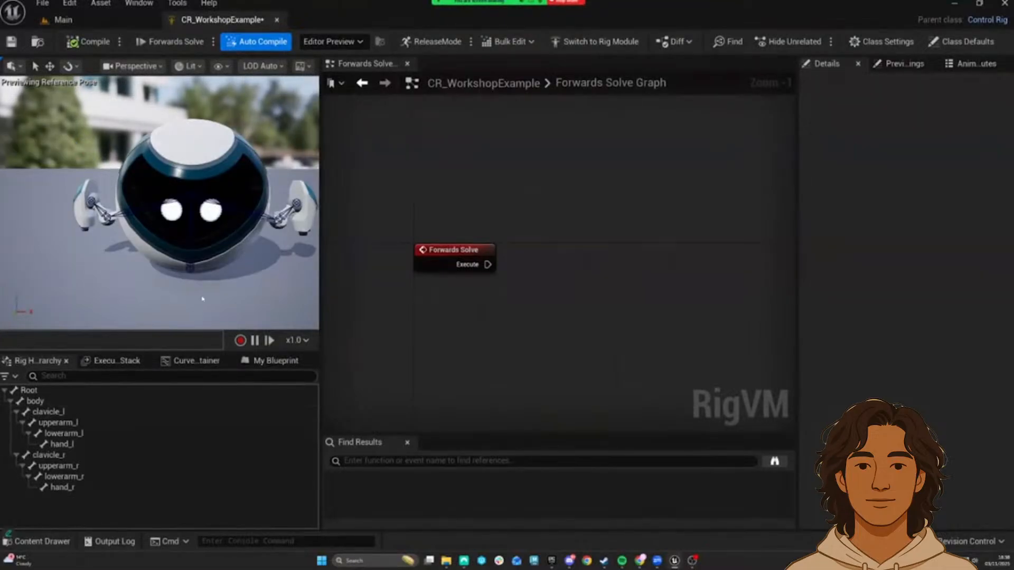
click(46, 390)
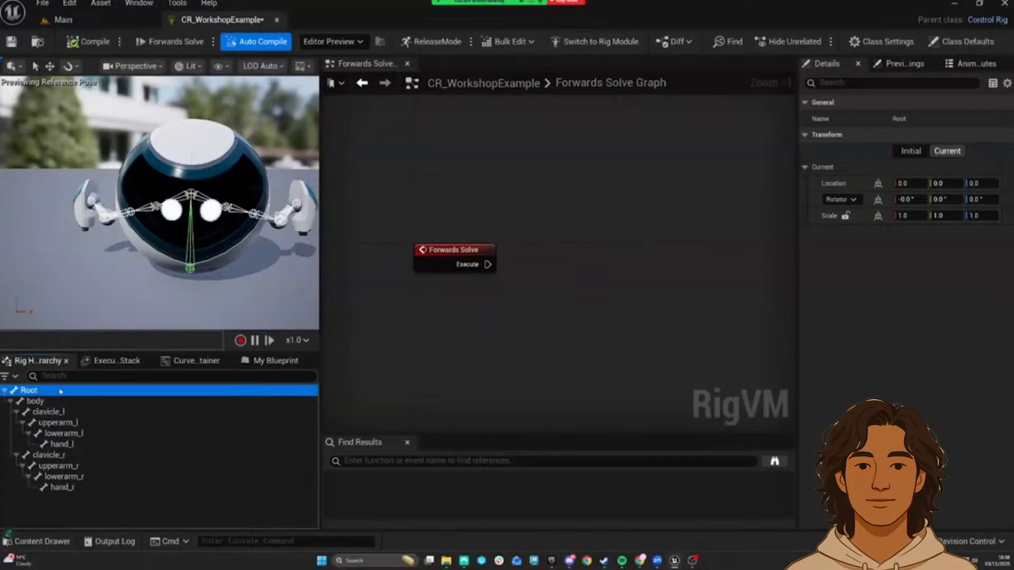
right_click(42, 391)
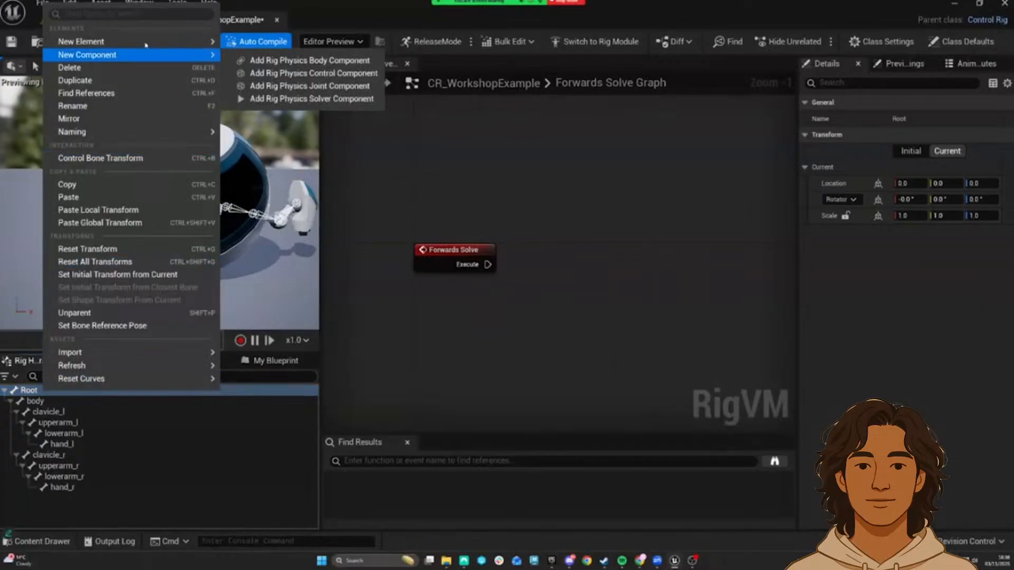
mouse_move(145, 44)
click(271, 60)
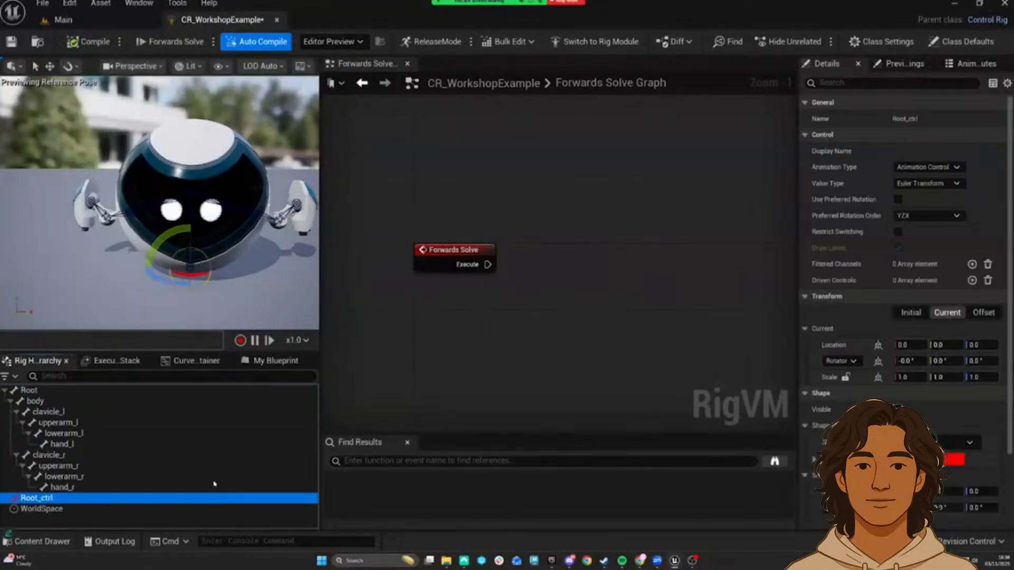
Step: Examine the animation type and value type options available for the Root_ctrl control
right_drag(158, 211, 206, 218)
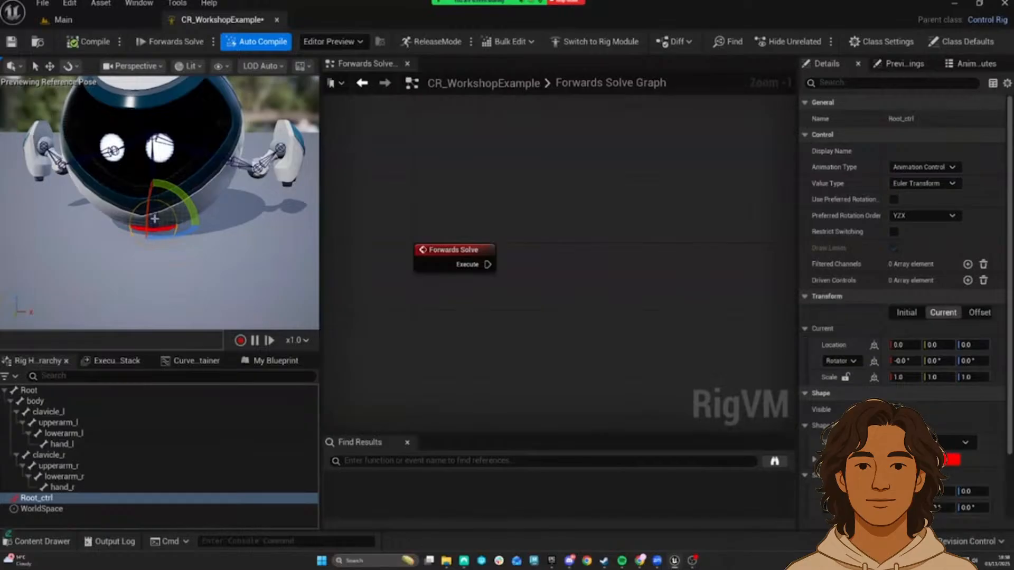
click(40, 499)
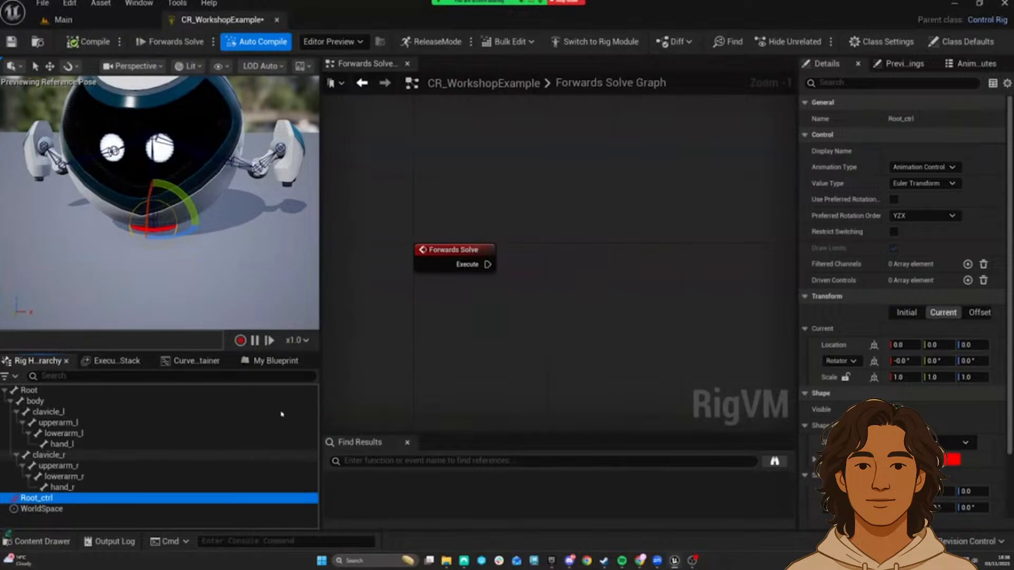
click(36, 498)
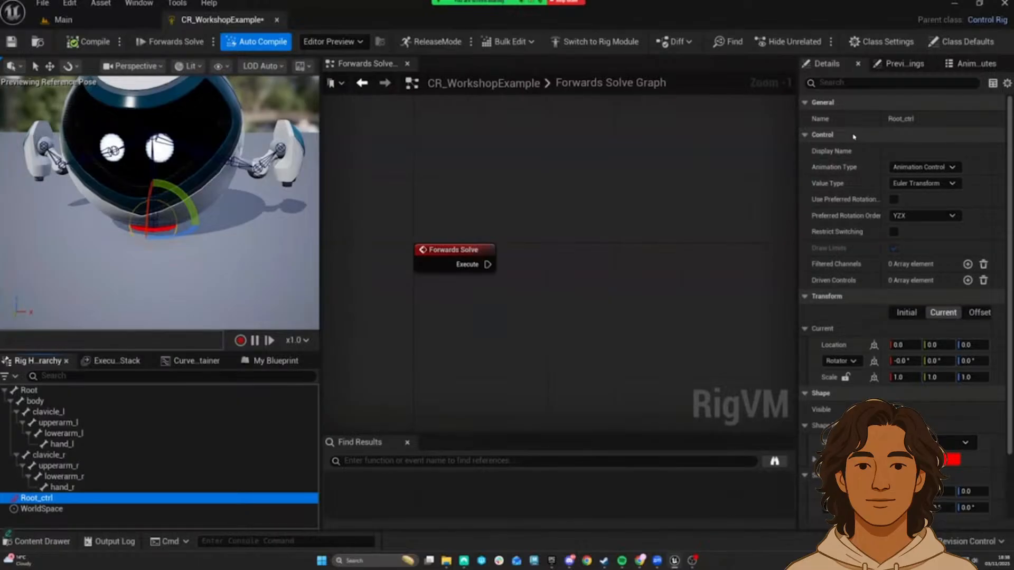
click(922, 167)
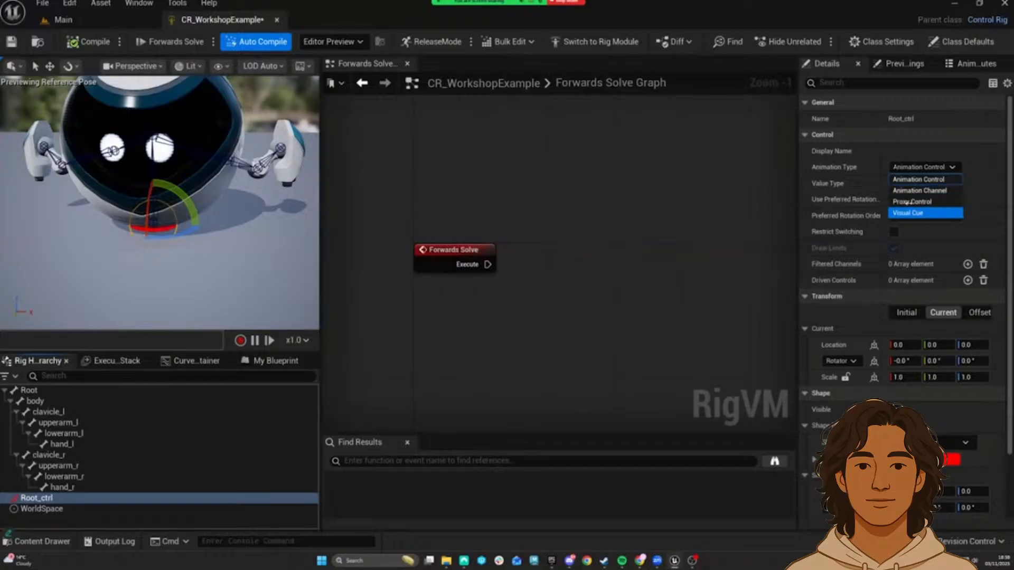
click(921, 180)
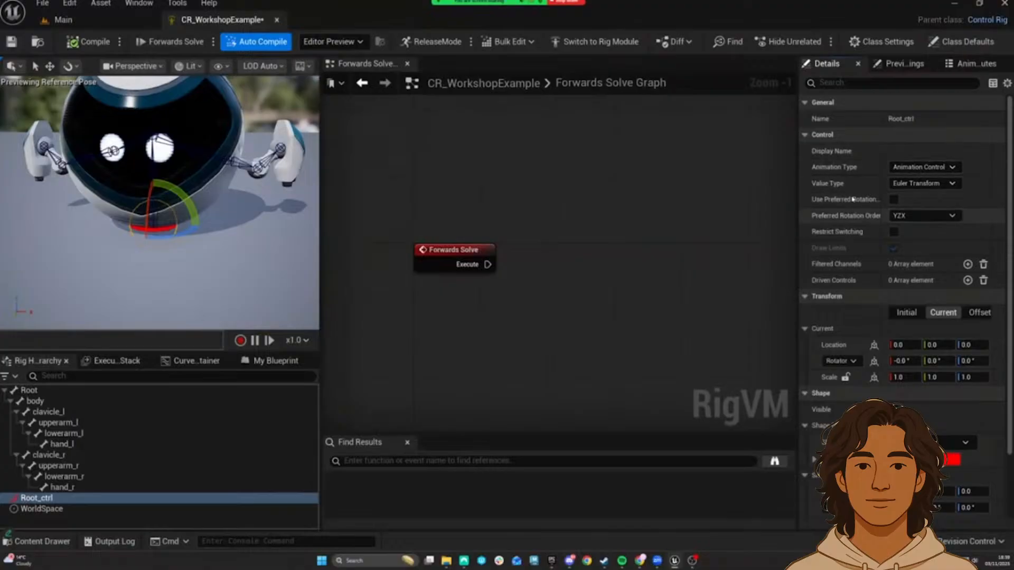
click(927, 184)
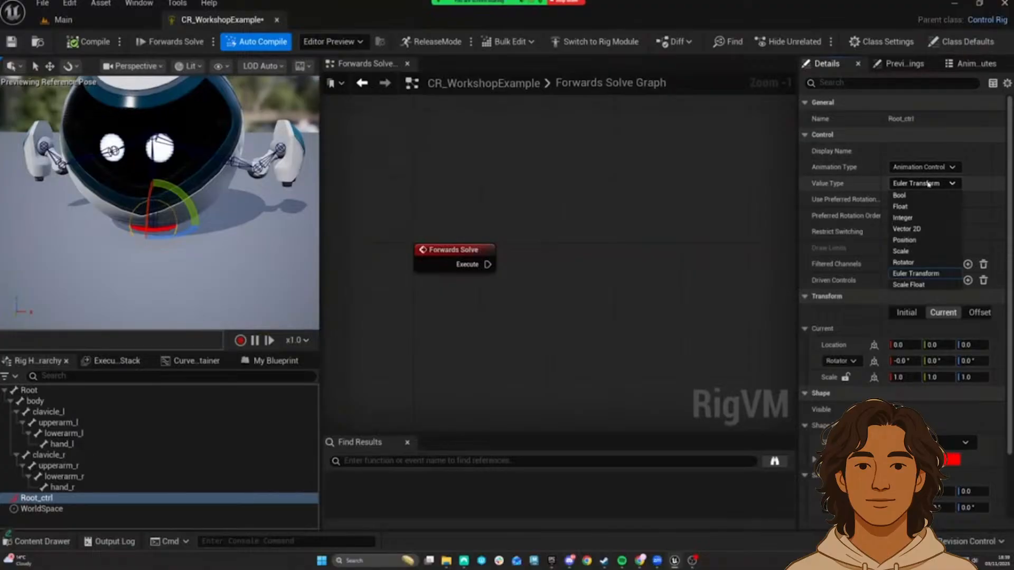
click(815, 270)
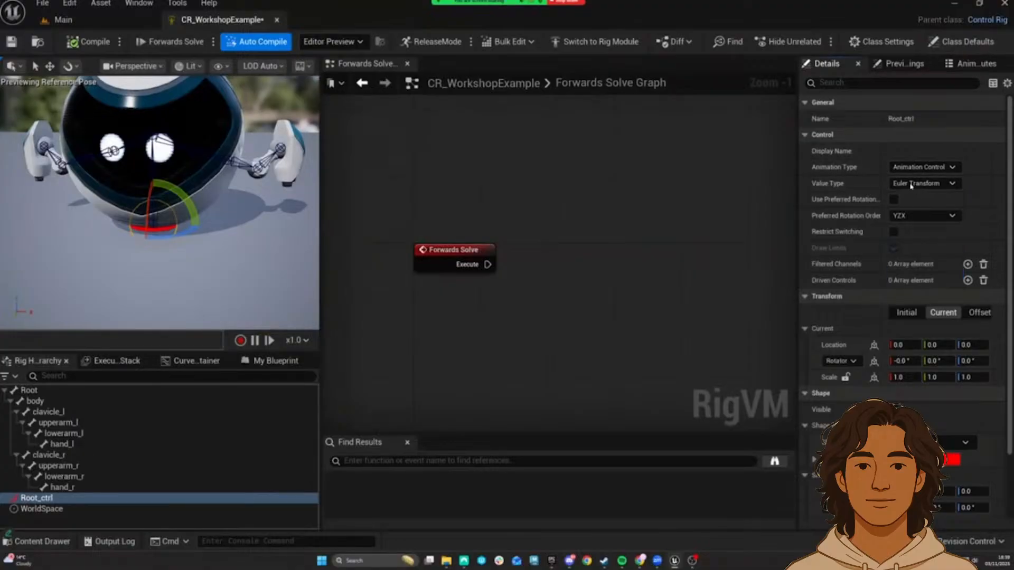
Step: Try the Bool value type on Root_ctrl, check the resulting animation type options, and undo the change
click(923, 183)
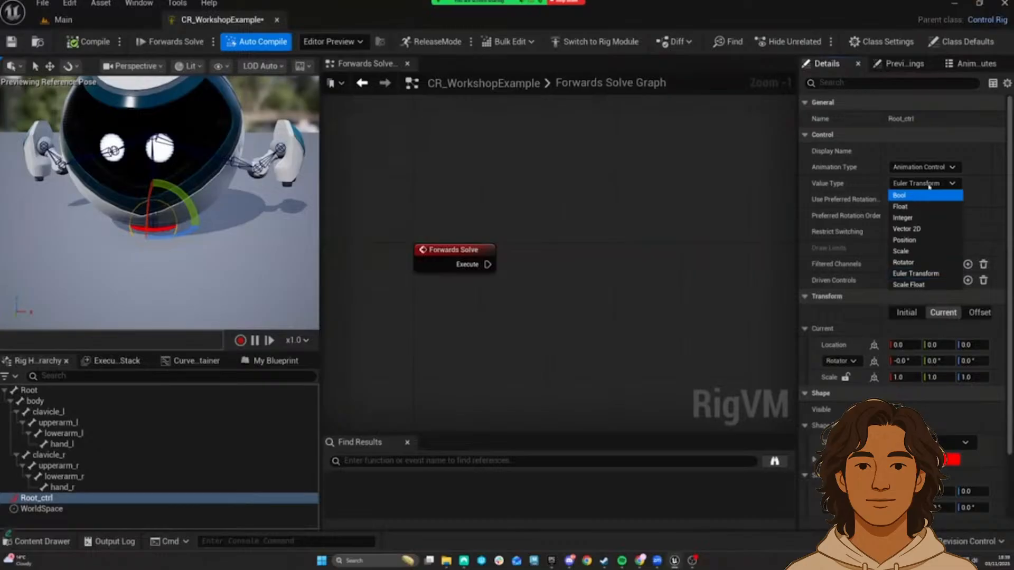
click(925, 195)
click(937, 183)
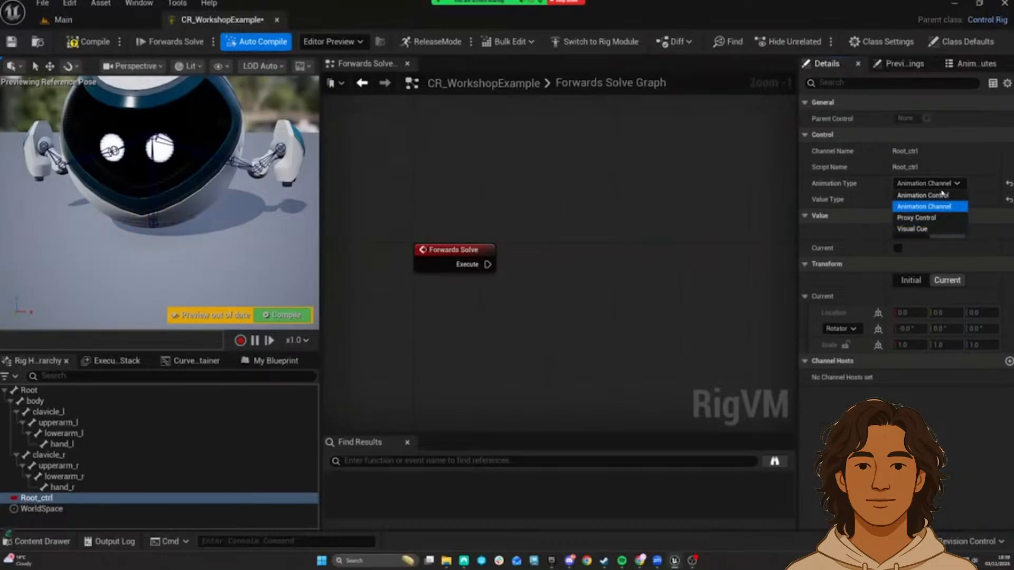
click(929, 207)
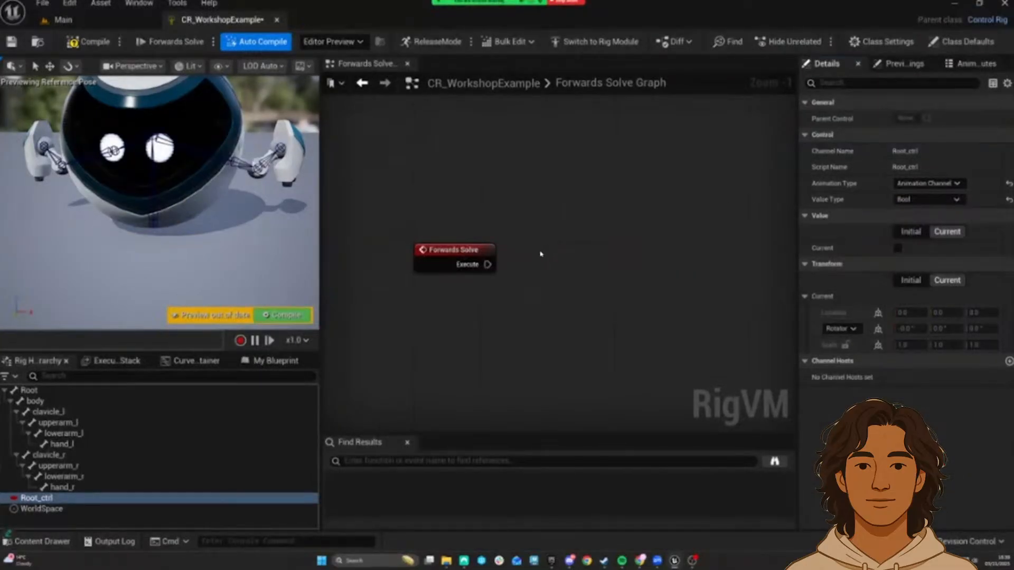
key(ctrl+z)
click(56, 498)
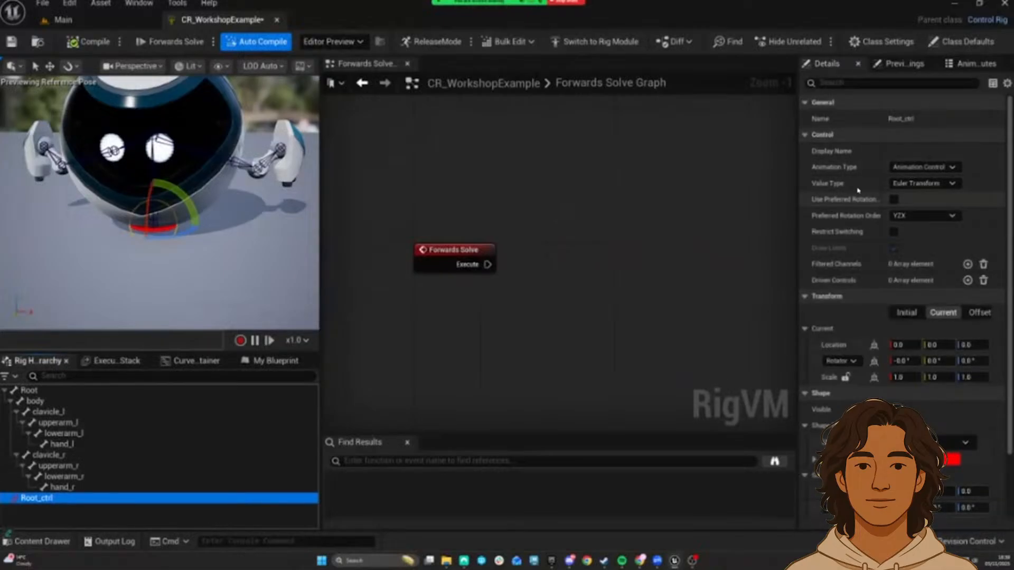
Step: Check Root_ctrl's preferred rotation order options, keeping YZX, and widen the Details panel to show all its transform modes
scroll(892, 196, down, 1)
drag(798, 193, 749, 193)
click(890, 196)
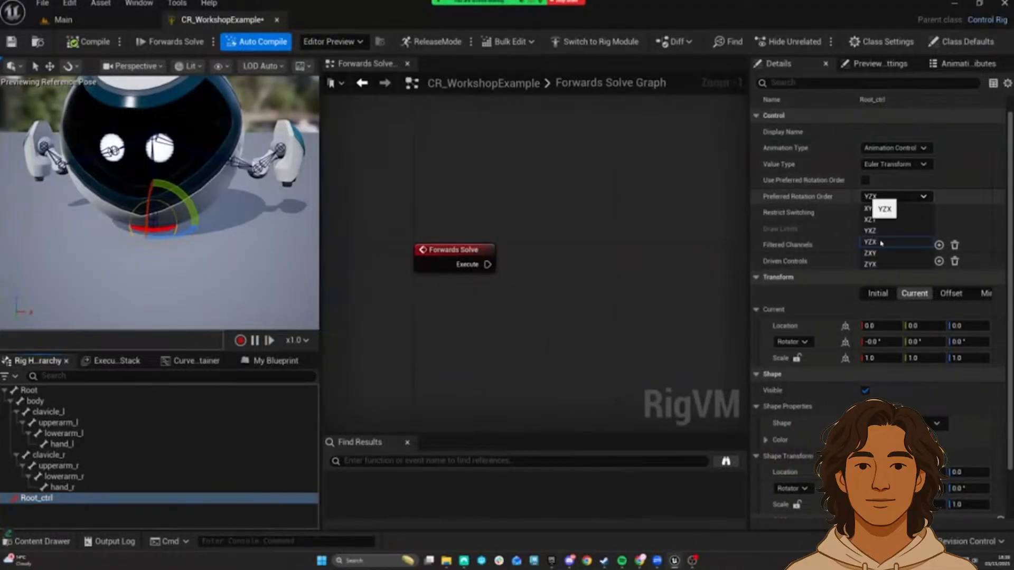
click(877, 242)
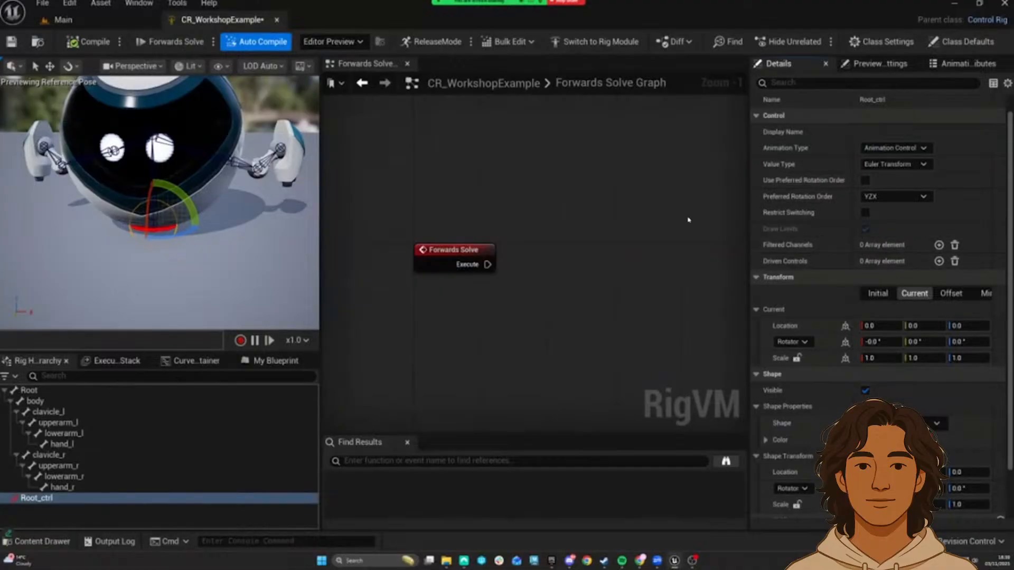
scroll(804, 302, down, 3)
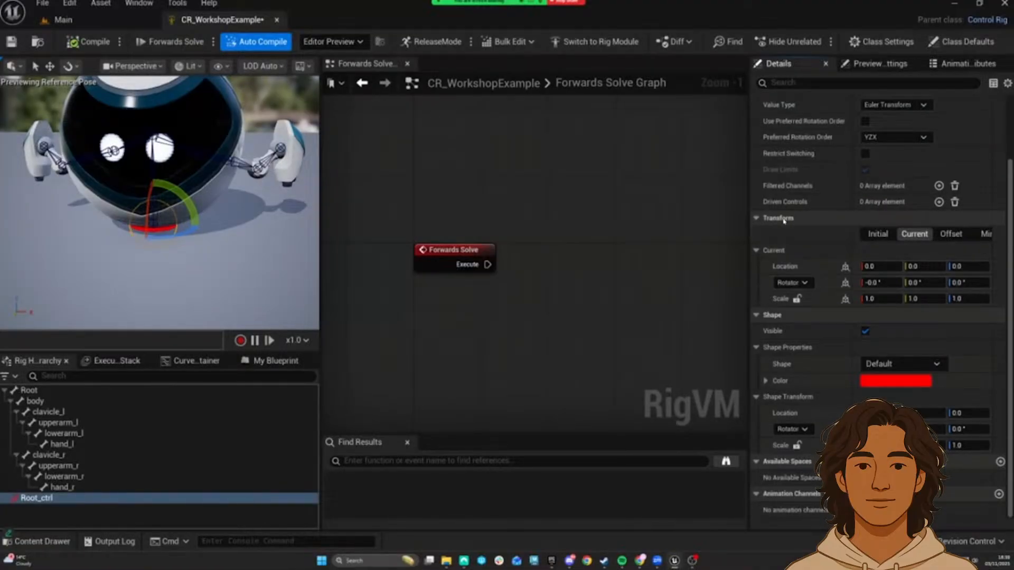
drag(747, 217, 671, 225)
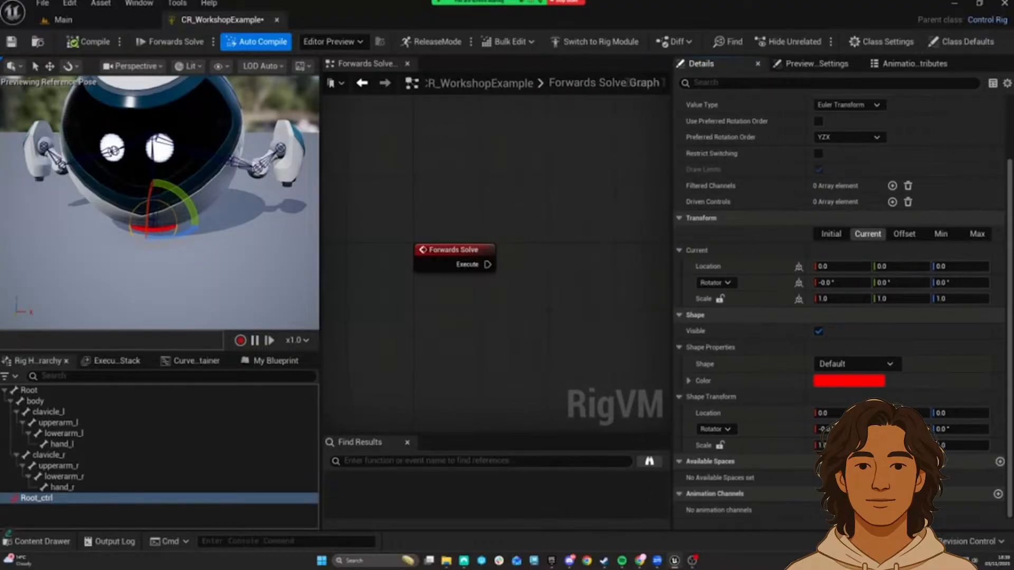
right_drag(632, 234, 631, 234)
drag(669, 233, 633, 232)
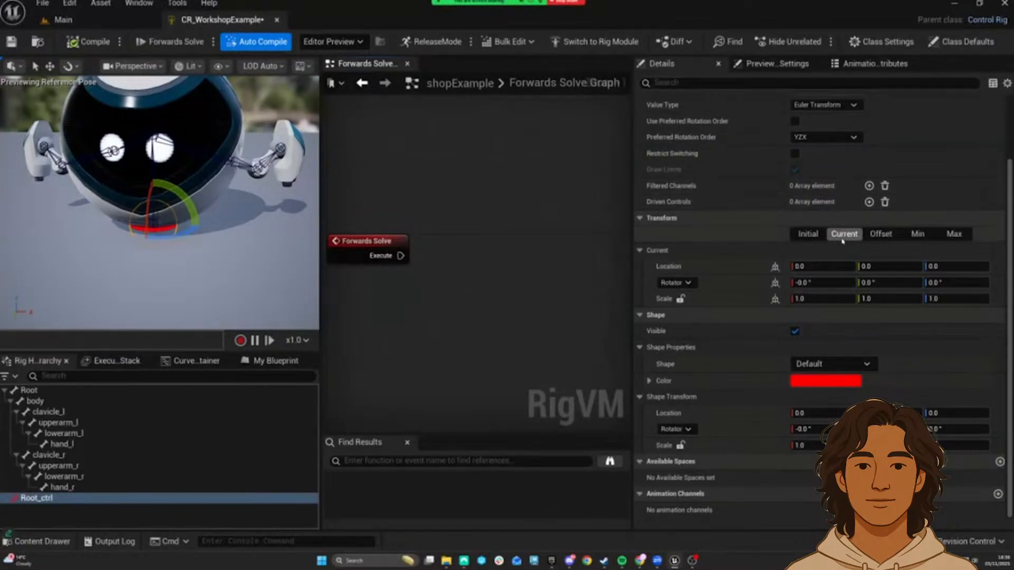
Step: Try moving Root_ctrl to about X 19.8, Z 7.2, comparing its Initial and Current transforms, and compile the rig to reset it
click(815, 235)
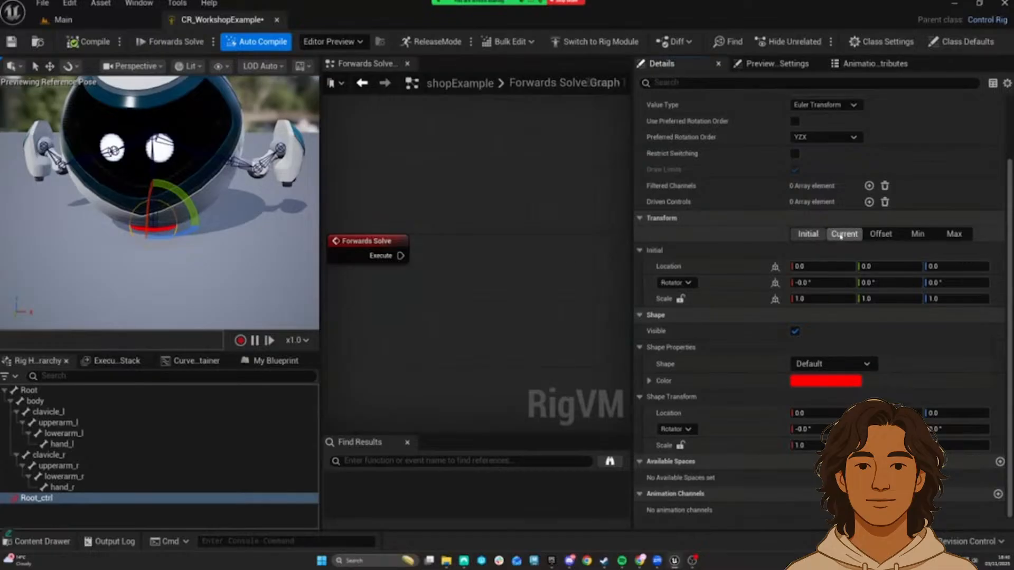
key(w)
drag(158, 226, 251, 191)
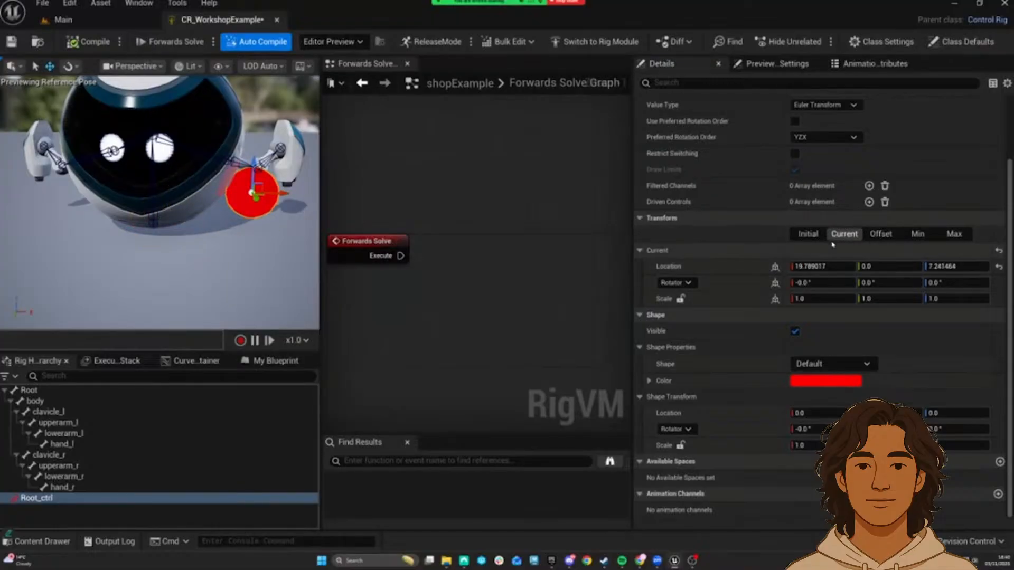
click(808, 234)
click(843, 234)
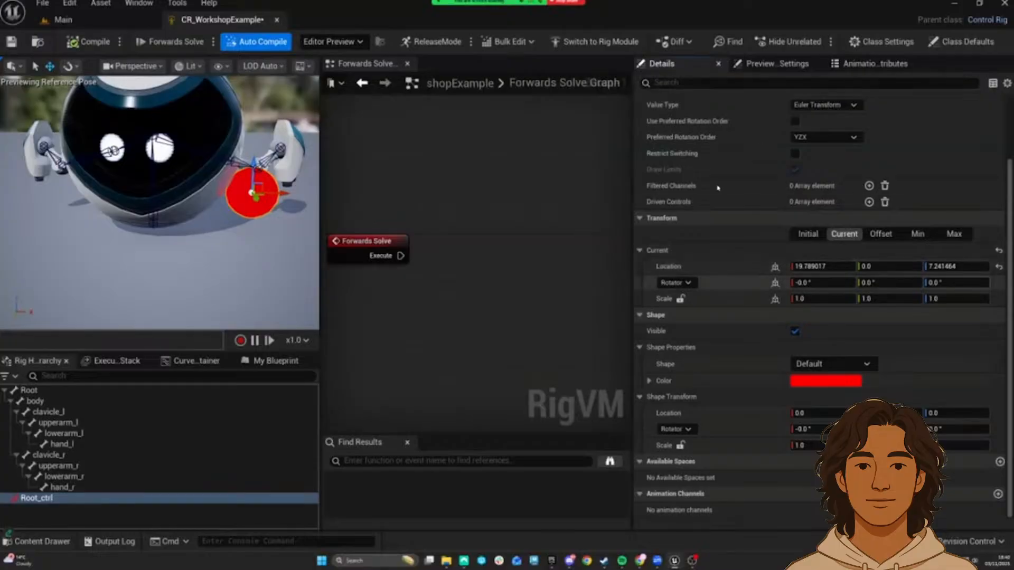
click(93, 42)
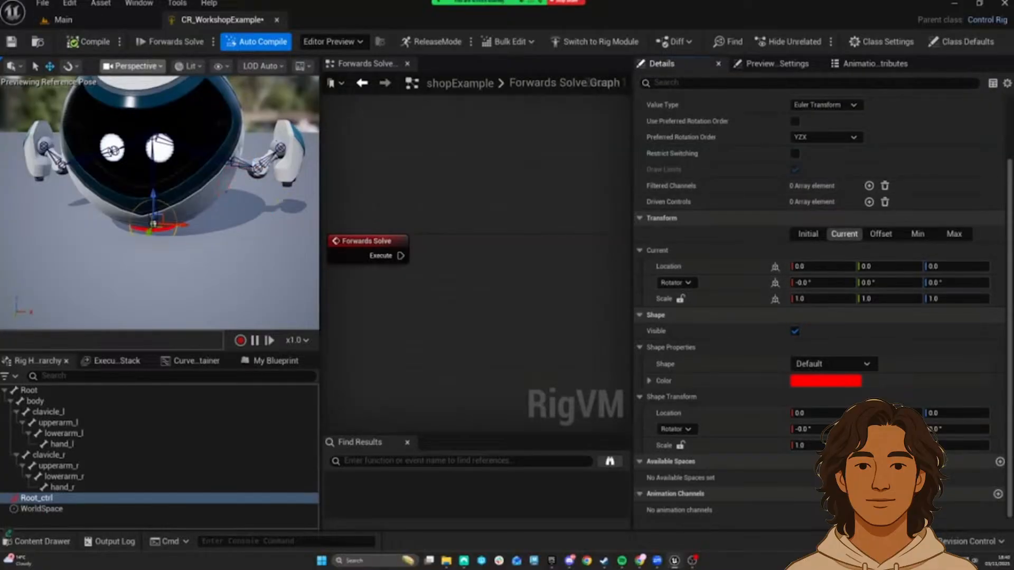
click(815, 235)
click(844, 234)
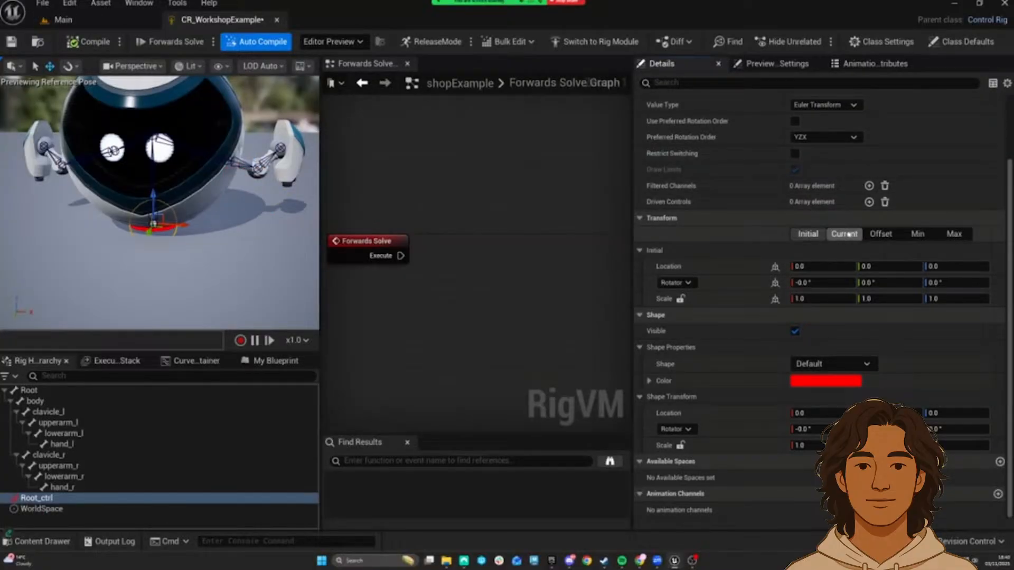
Step: Examine Root_ctrl's Offset, Current and Min transform values
click(879, 233)
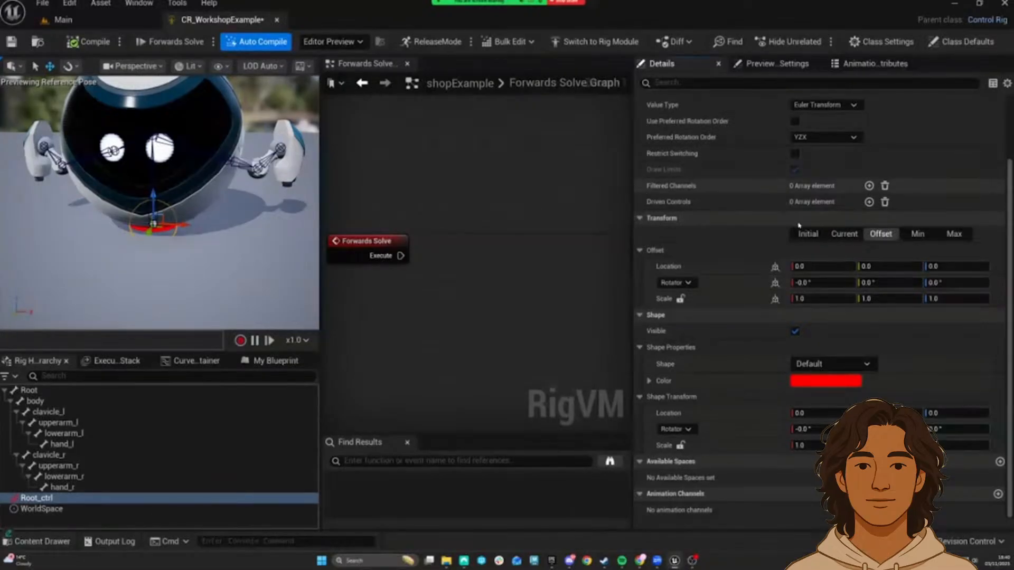
mouse_move(154, 223)
mouse_down()
mouse_move(156, 124)
mouse_move(155, 224)
mouse_up()
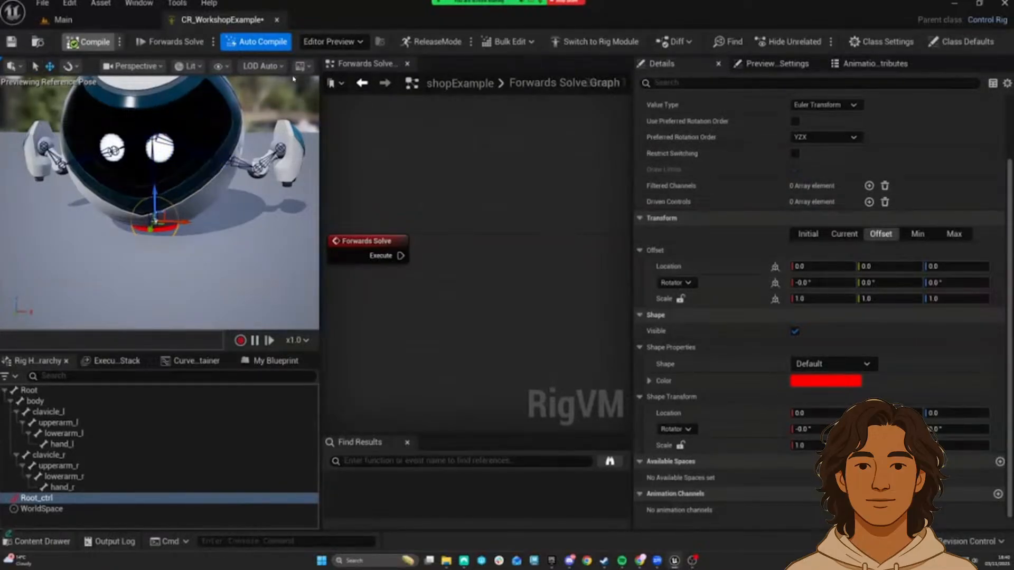
click(844, 234)
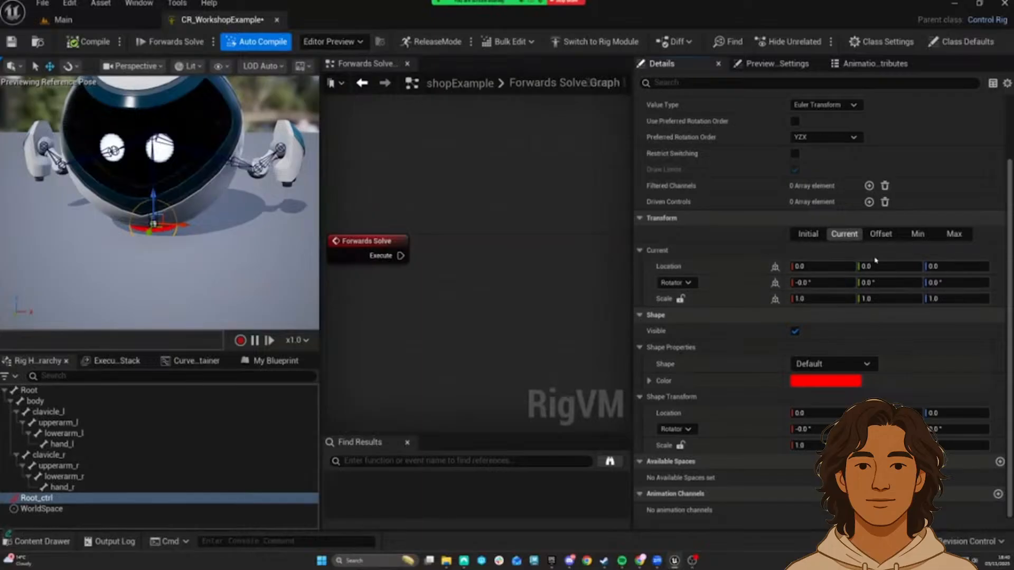
click(881, 234)
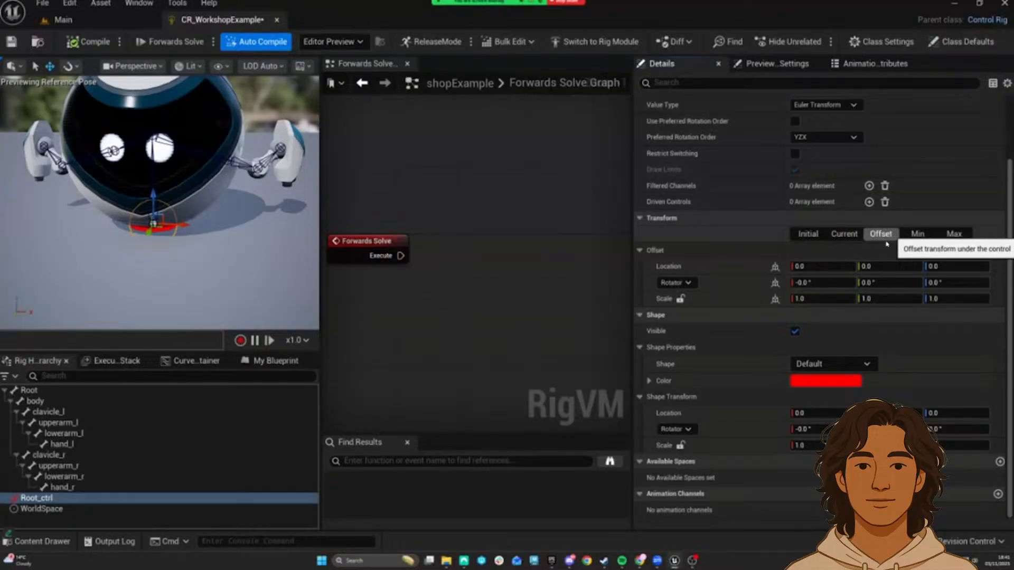
click(913, 234)
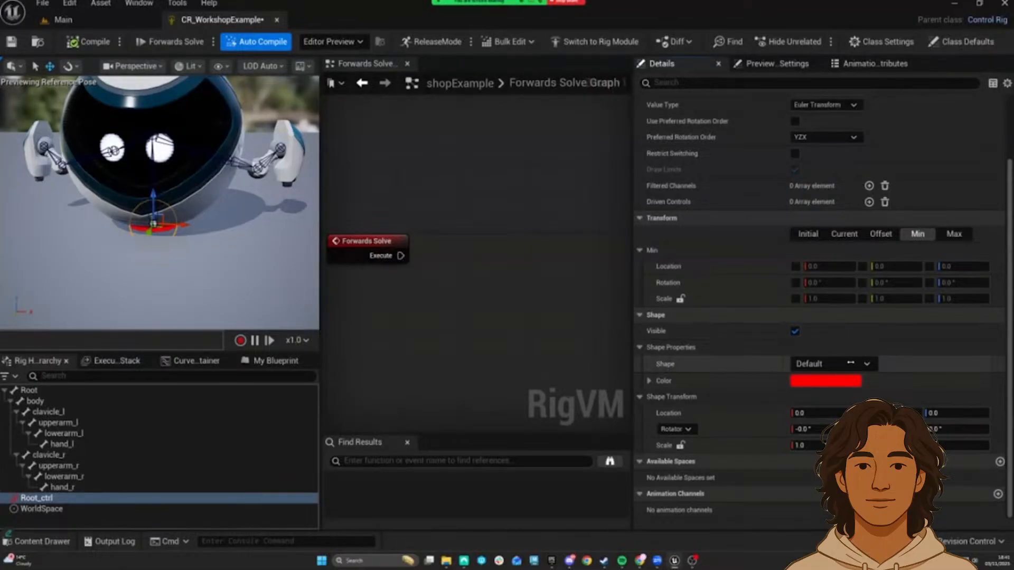
Step: Set Root_ctrl's shape to RoundedSquare_Thick and make its color yellow by setting the green value to 1
click(850, 363)
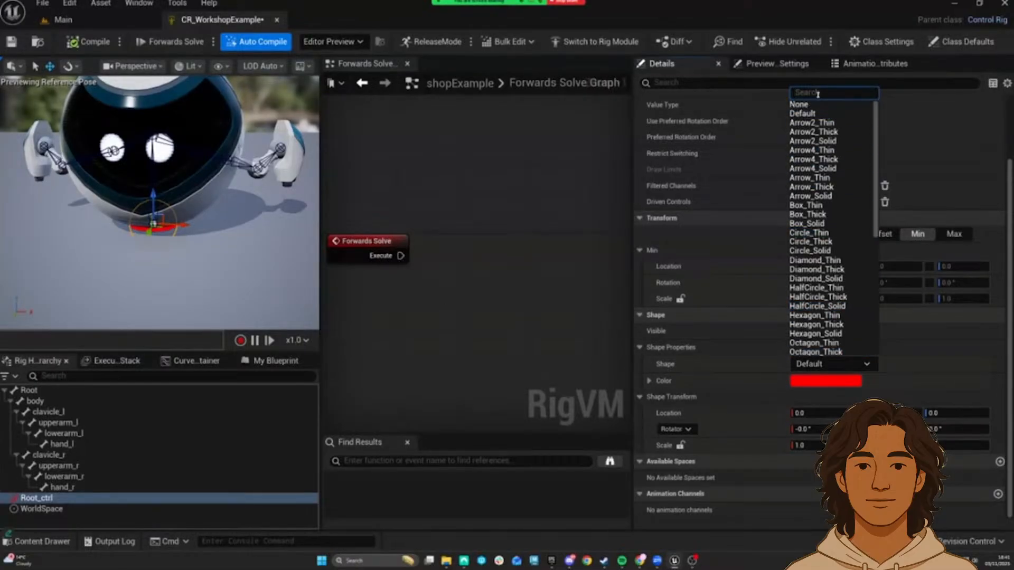
text(squa)
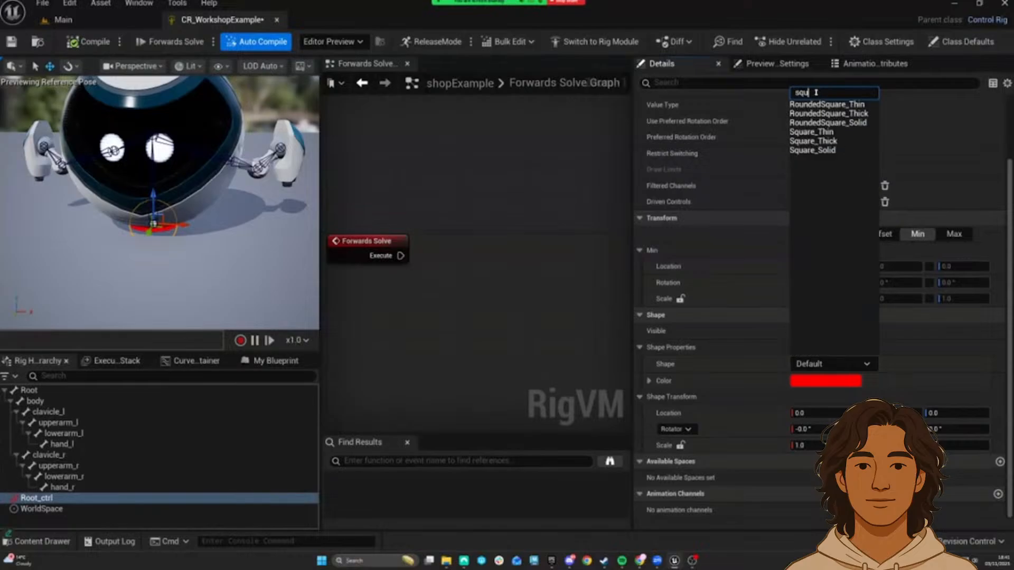
click(857, 113)
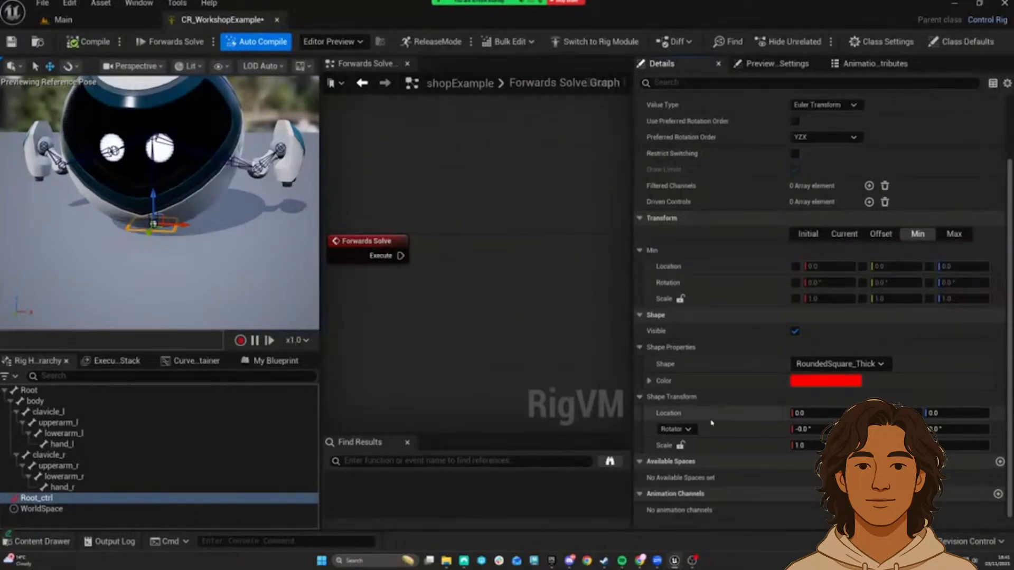
click(813, 381)
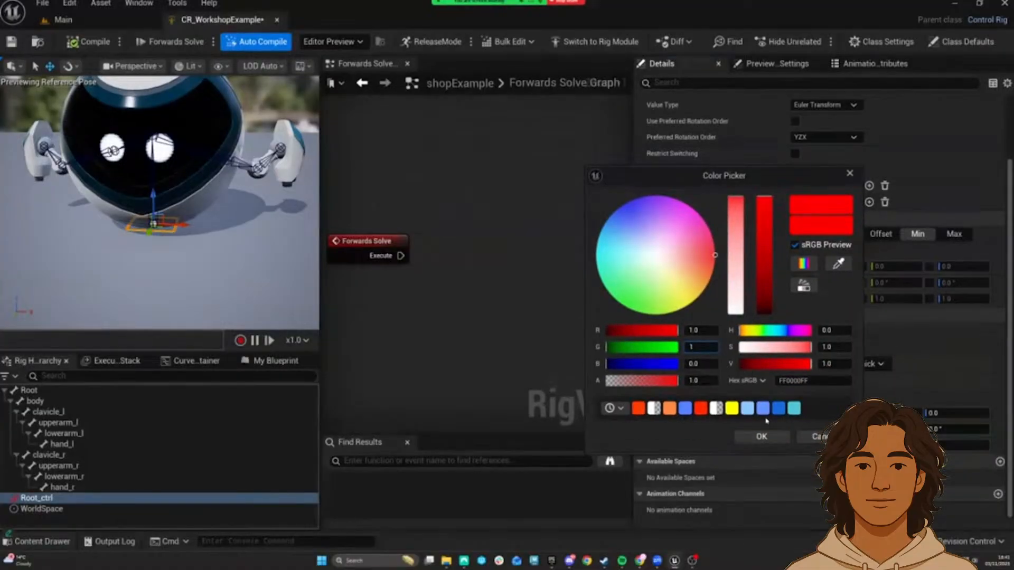
text(1)
key(Return)
click(761, 436)
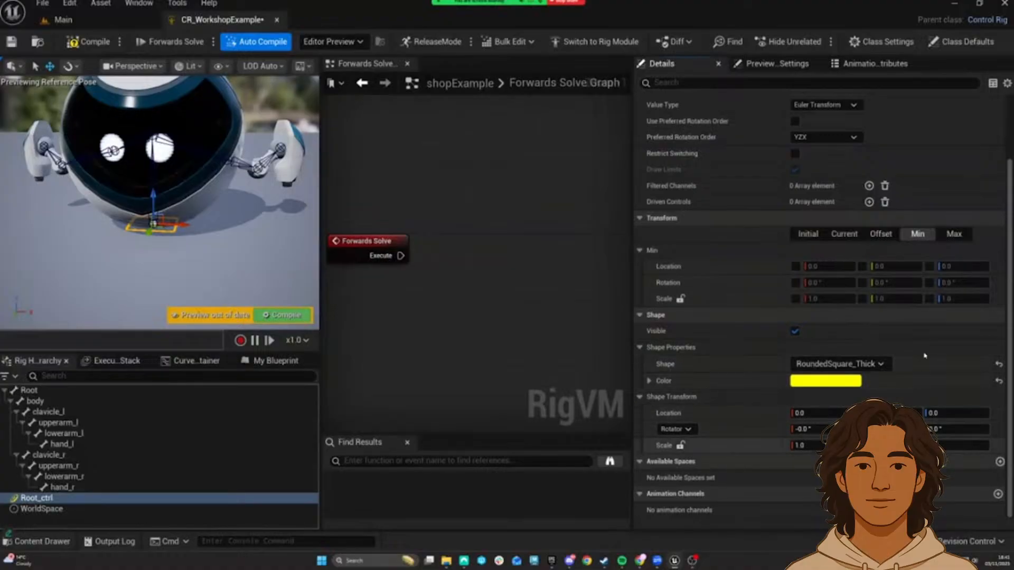
Step: Lock the proportions of Root_ctrl's shape scale, set it to 6, and compile the rig
click(844, 233)
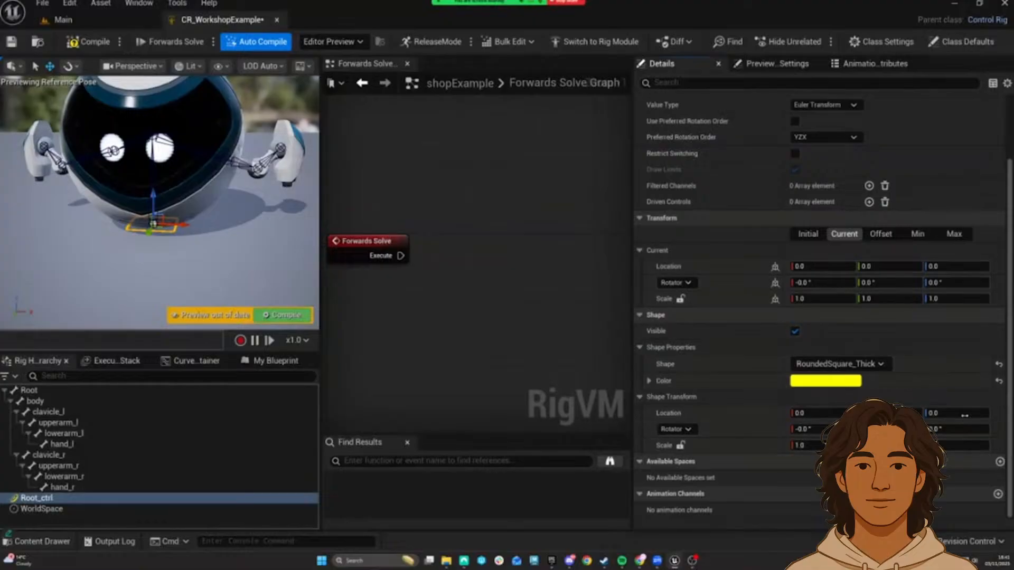
click(680, 445)
text(6)
key(Return)
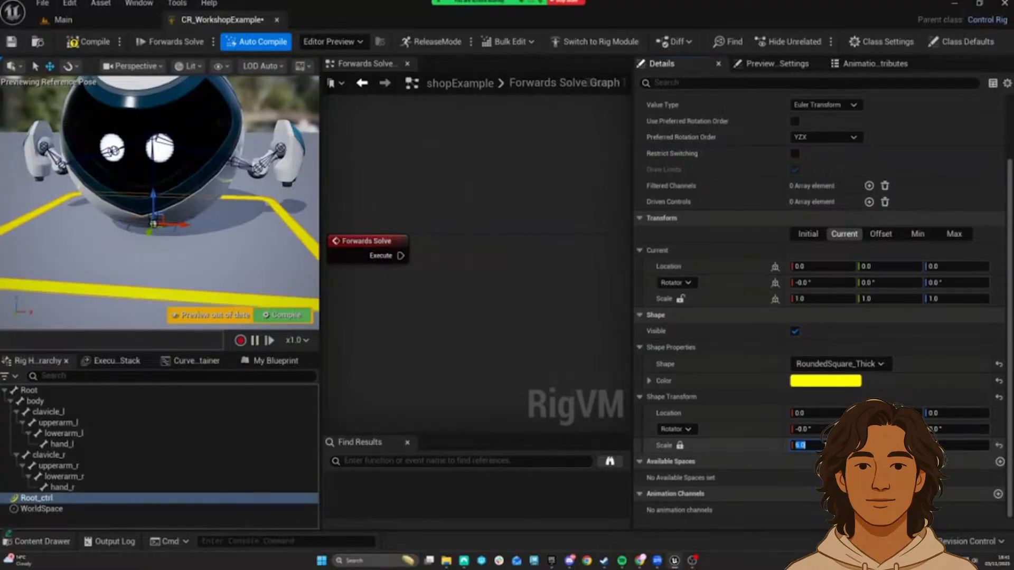
right_drag(242, 263, 182, 244)
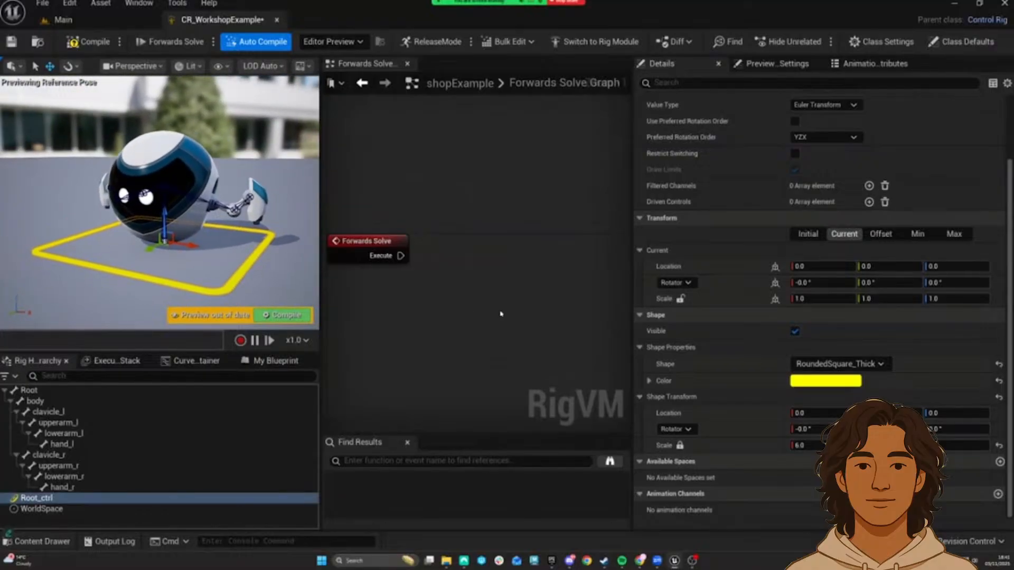
click(285, 316)
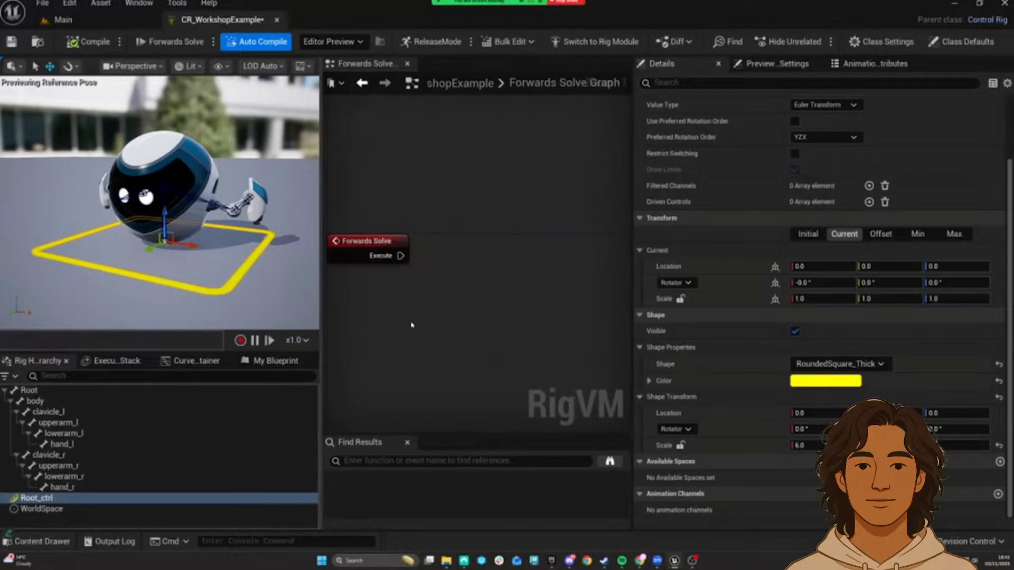
Step: Try moving Root_ctrl in the preview viewport and undo the move
right_drag(412, 325, 509, 306)
right_drag(185, 227, 275, 221)
drag(187, 243, 146, 195)
key(ctrl+z)
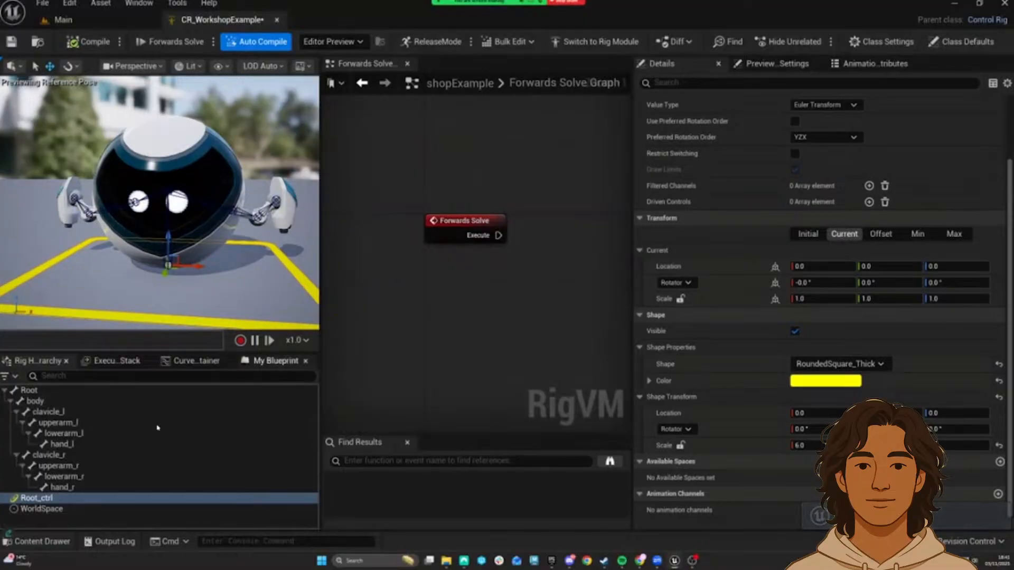
Step: Widen the Forwards Solve graph by narrowing the preview viewport and the Details area
right_drag(486, 299, 450, 293)
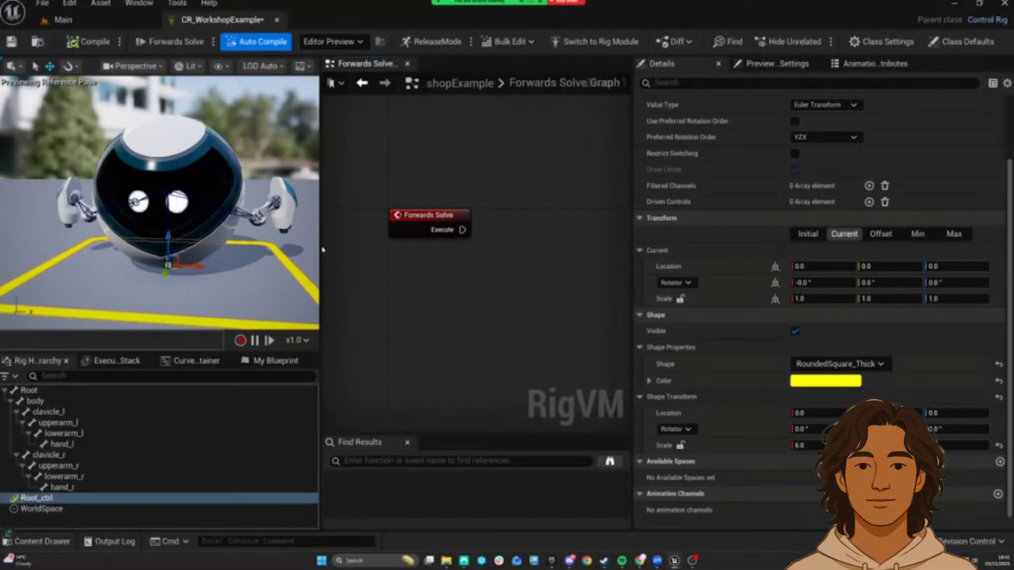
drag(323, 249, 272, 250)
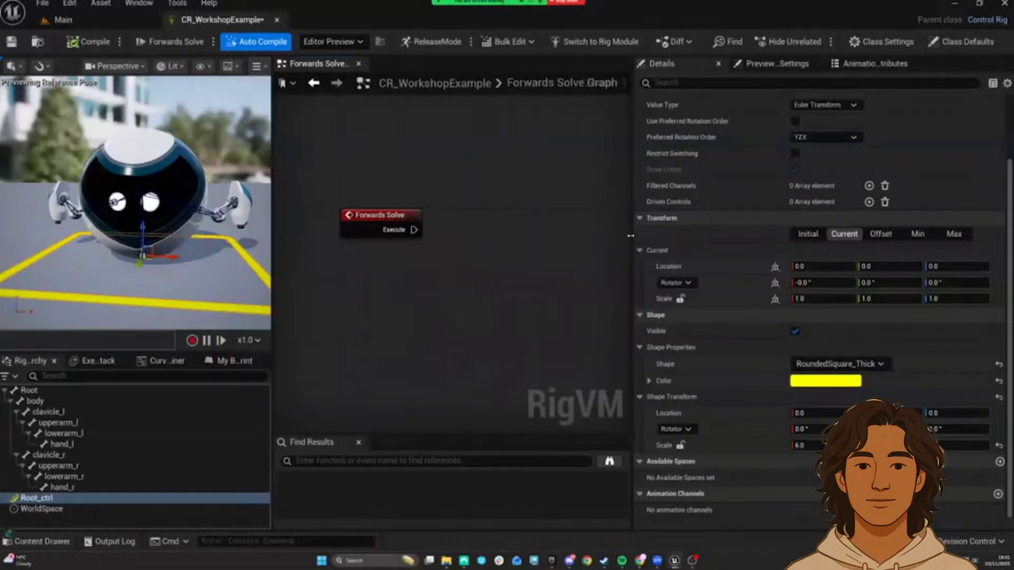
drag(630, 235, 704, 243)
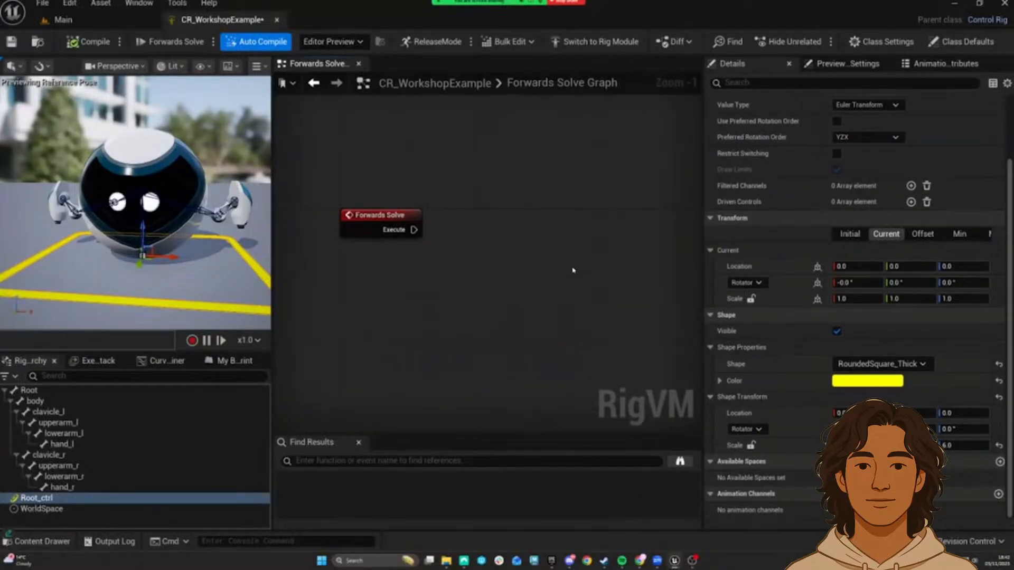
Step: Try adding a Parent Constraint node beside Forwards Solve, then delete it from the graph
right_click(523, 241)
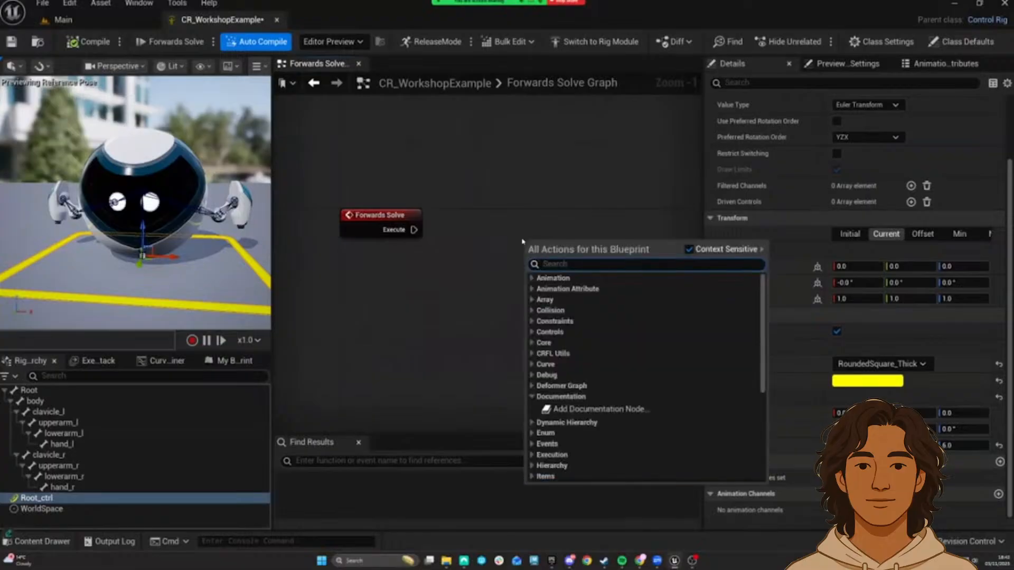
text(parent ocnt)
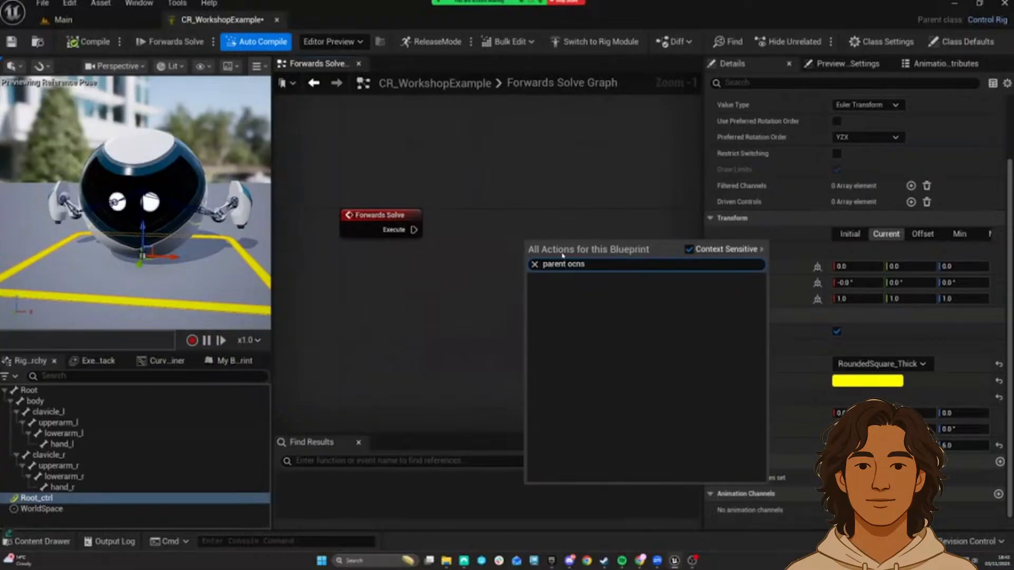
text(c)
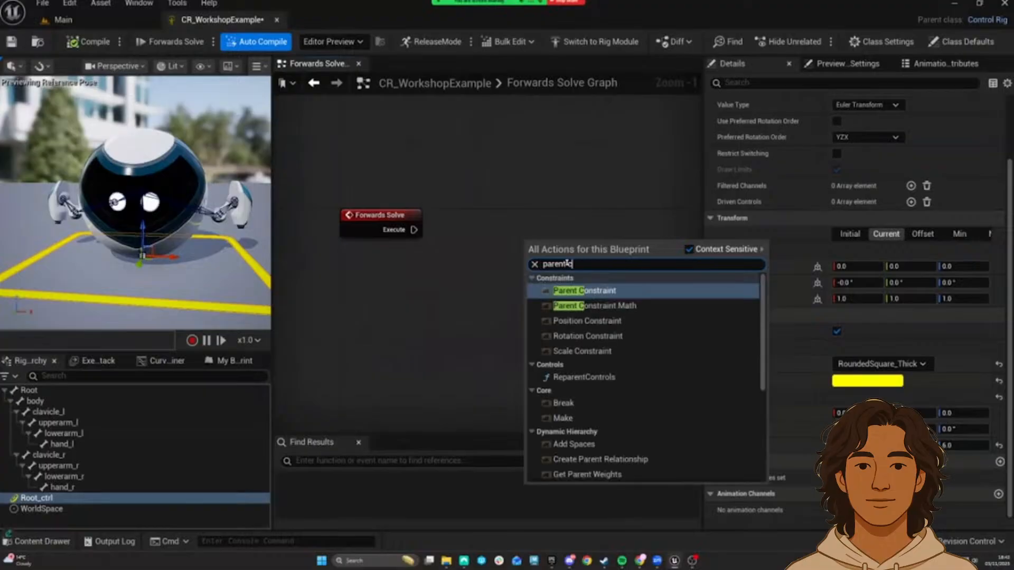
text(onstra)
key(Return)
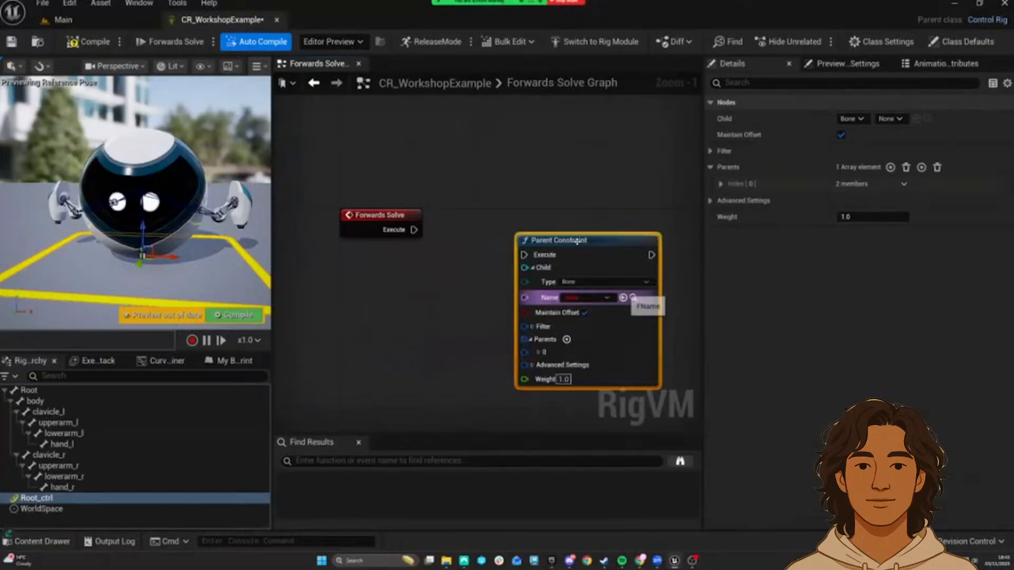
drag(524, 271, 516, 221)
drag(497, 152, 670, 376)
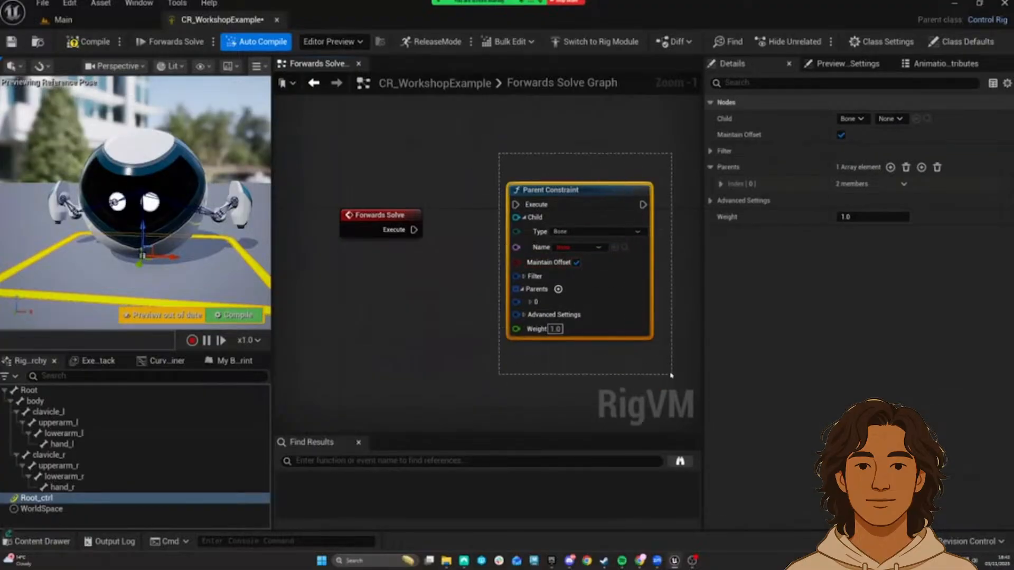
drag(565, 195, 568, 213)
drag(499, 191, 677, 376)
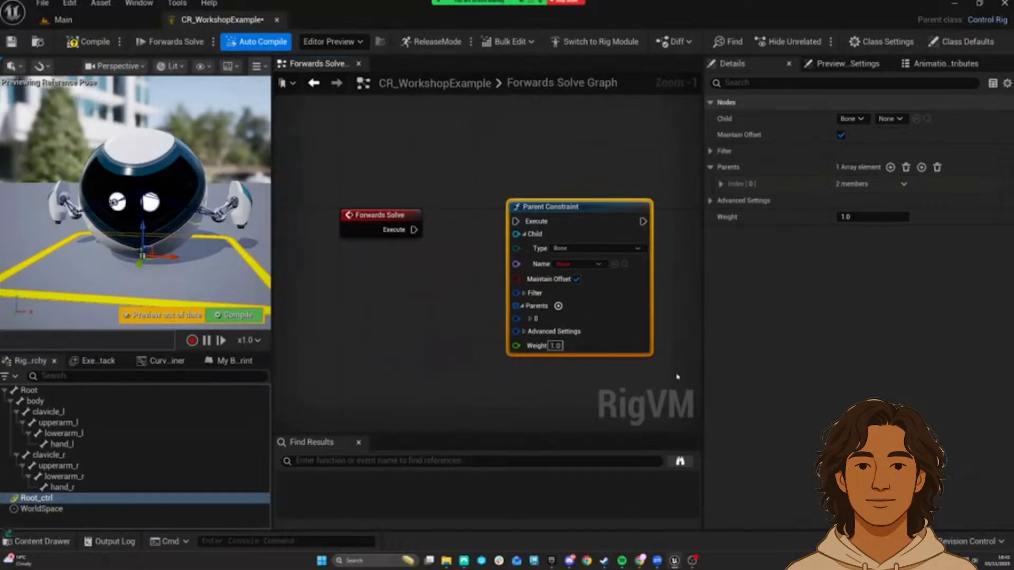
key(Delete)
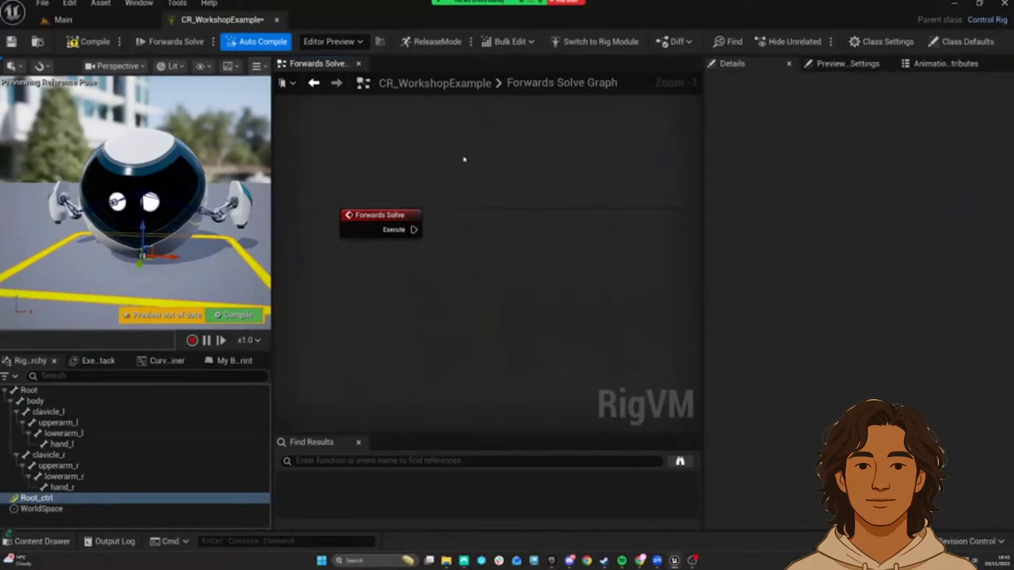
click(226, 257)
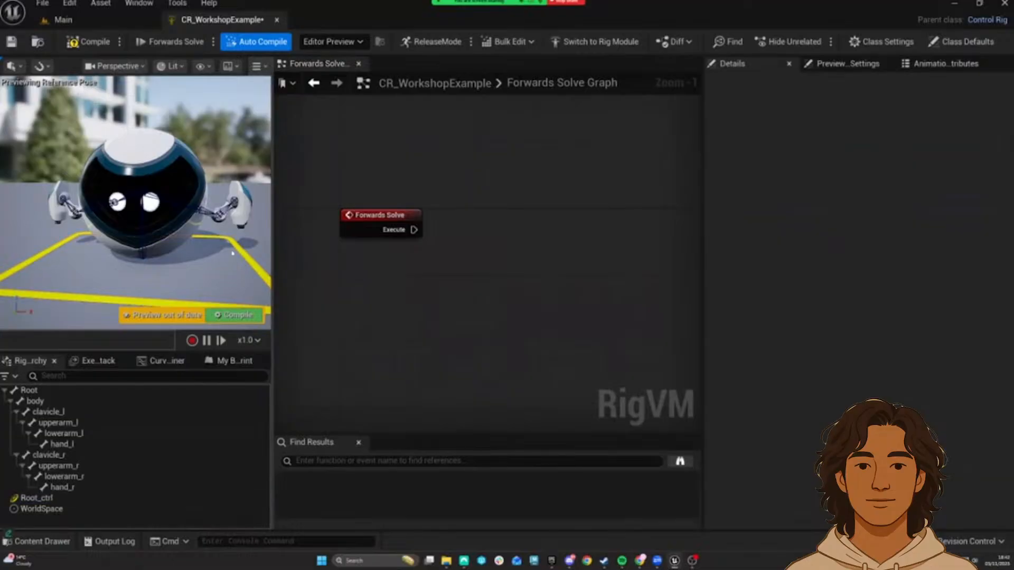
click(132, 498)
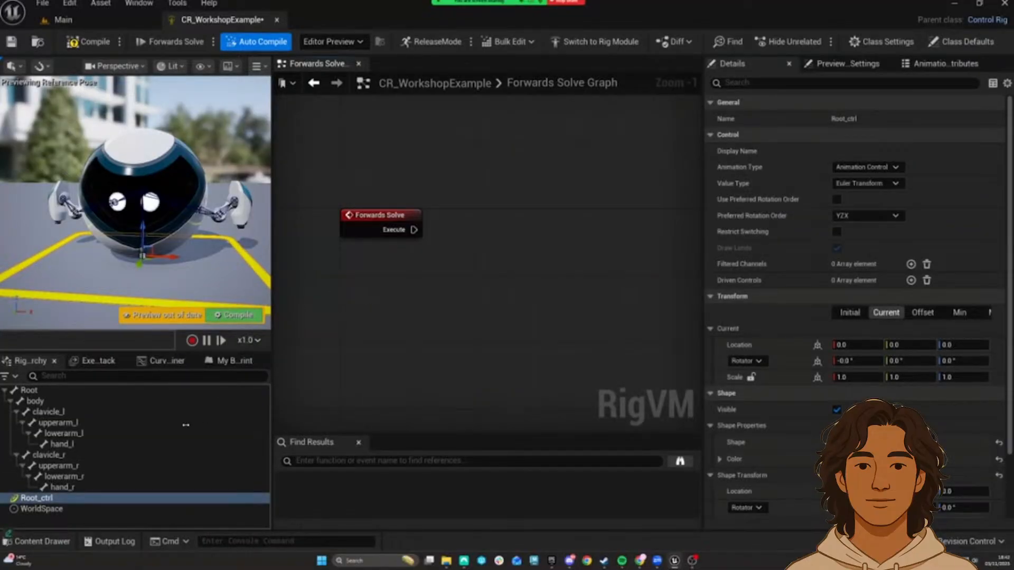
click(29, 391)
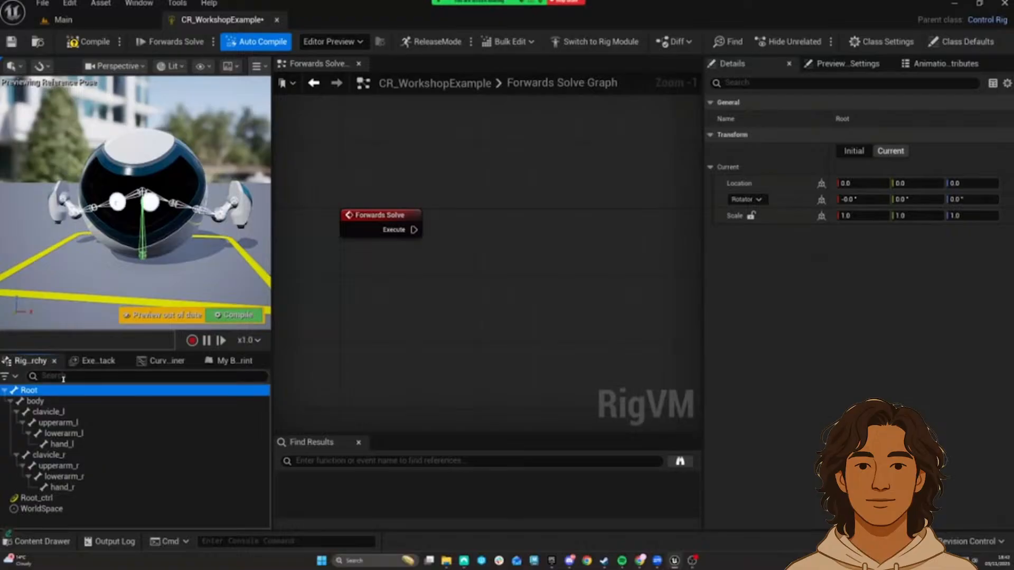
drag(528, 217, 40, 391)
click(50, 498)
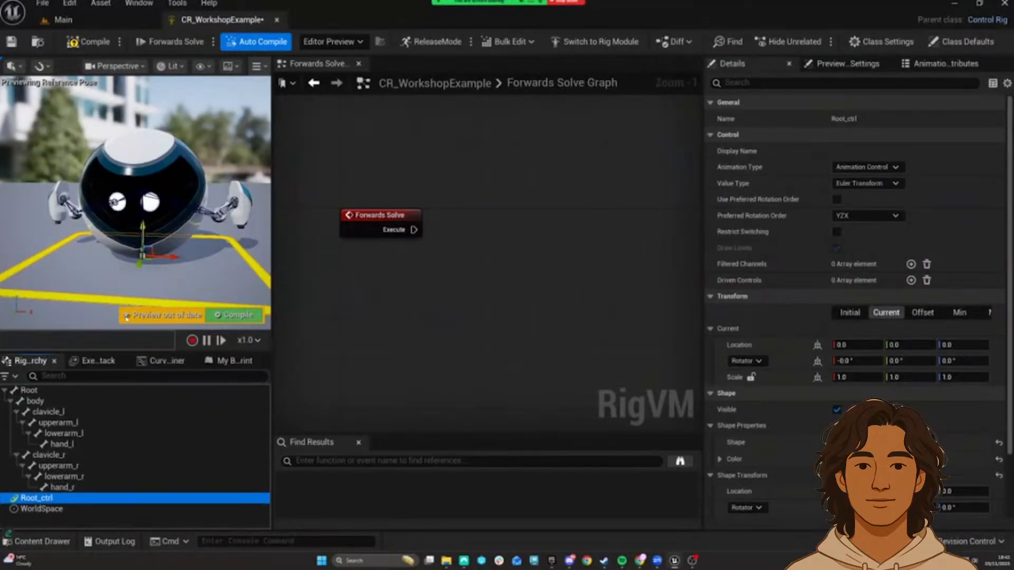
Step: Add a Set Transform - Bone node for the Root bone beside Forwards Solve and expand its Item pin
click(29, 391)
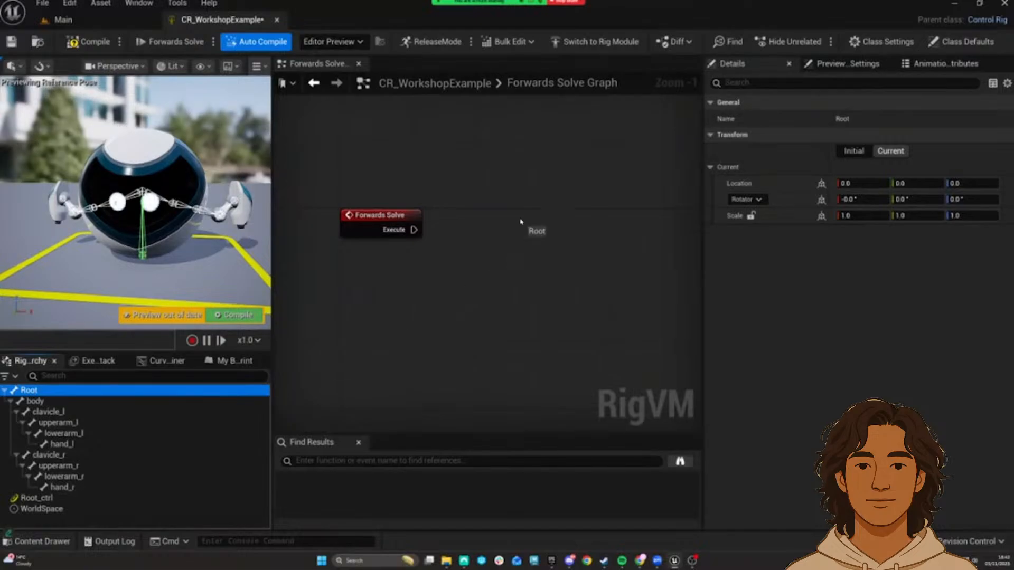
drag(520, 222, 520, 222)
click(549, 257)
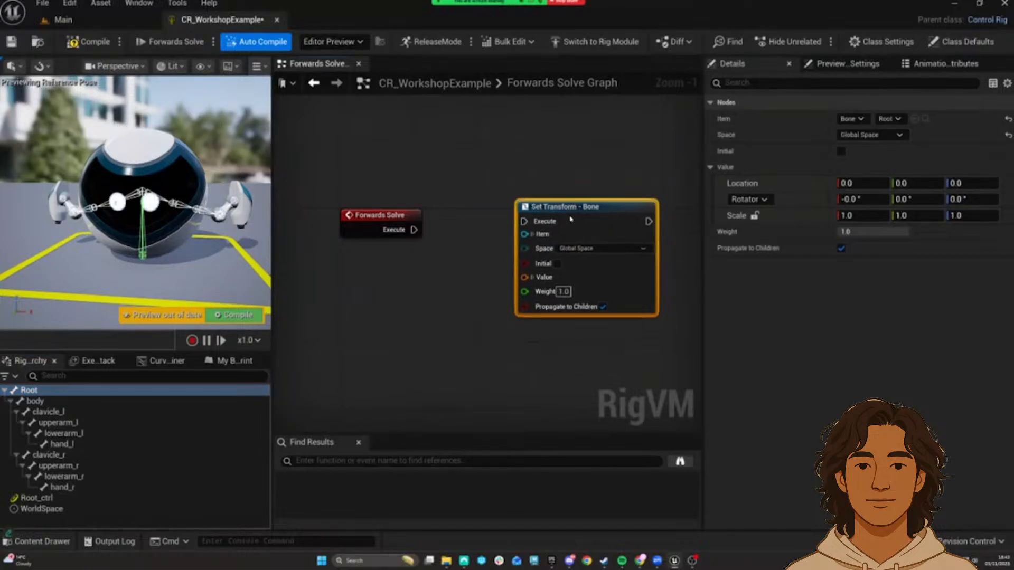
right_drag(571, 218, 543, 182)
drag(467, 121, 657, 307)
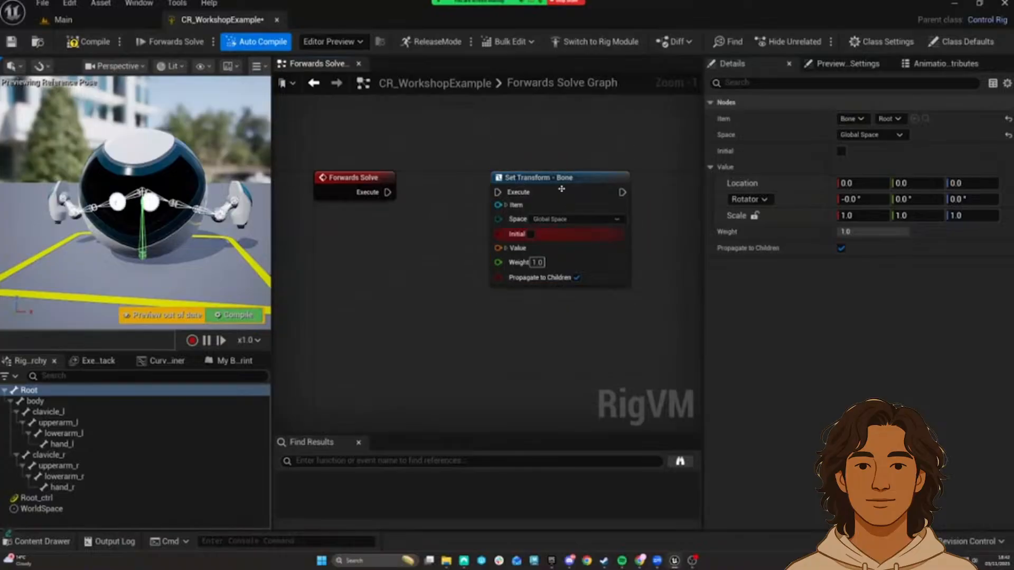
click(506, 205)
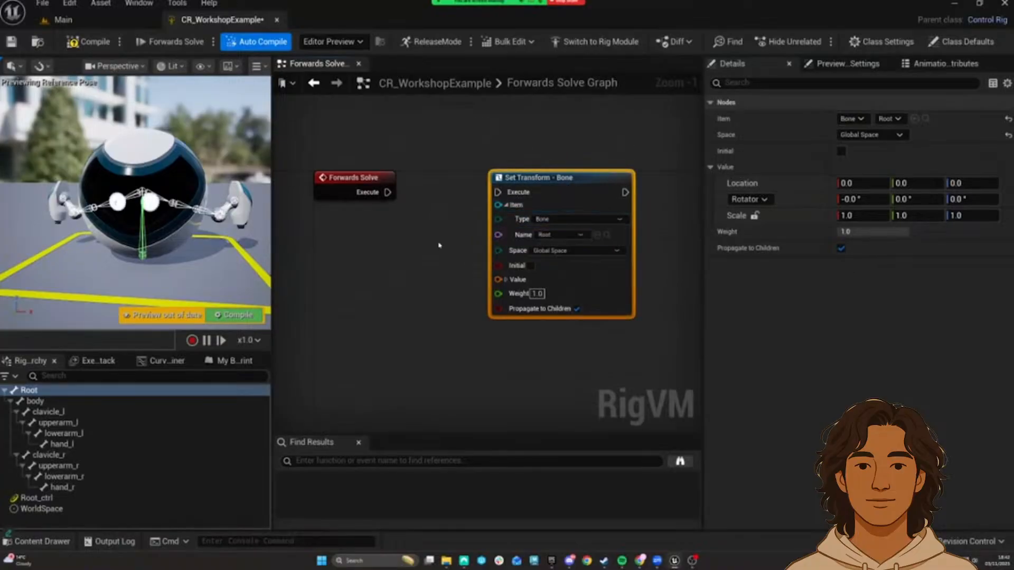
right_drag(531, 217, 506, 222)
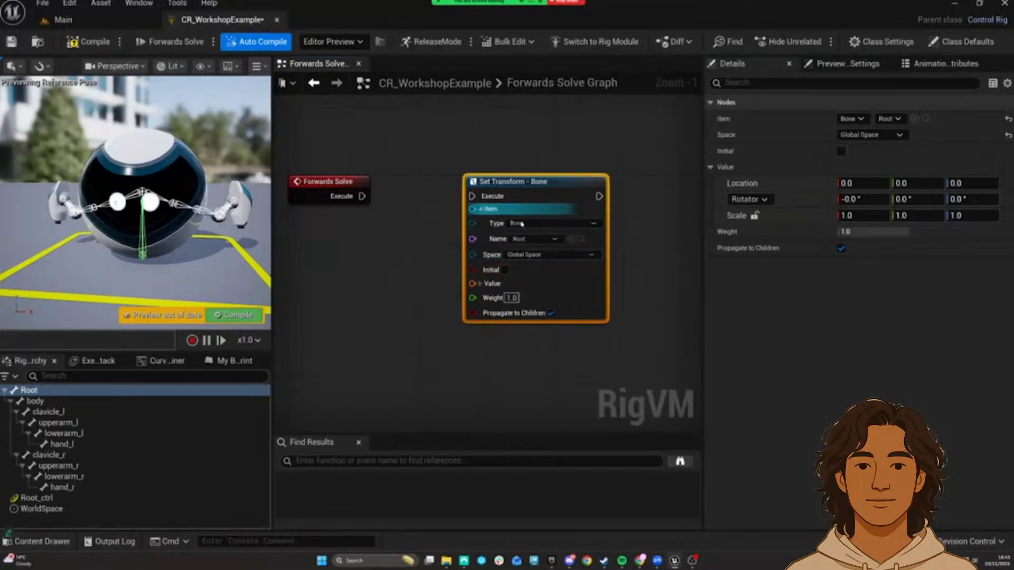
drag(70, 397, 397, 318)
click(425, 297)
right_drag(481, 221, 461, 194)
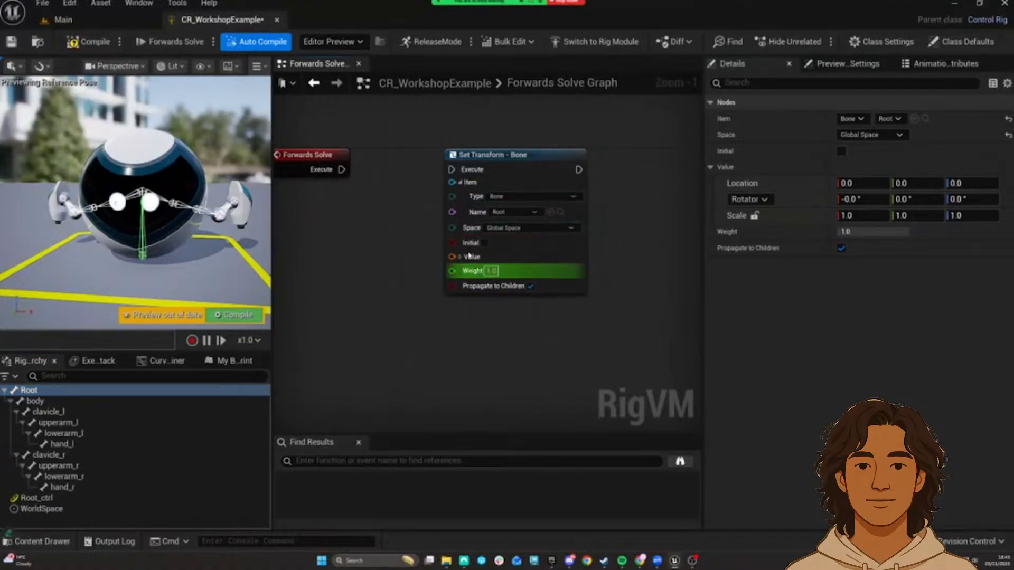
drag(451, 257, 369, 264)
Step: Add a Get Transform - Control node for Root_ctrl below the Forwards Solve node
right_drag(369, 264, 451, 239)
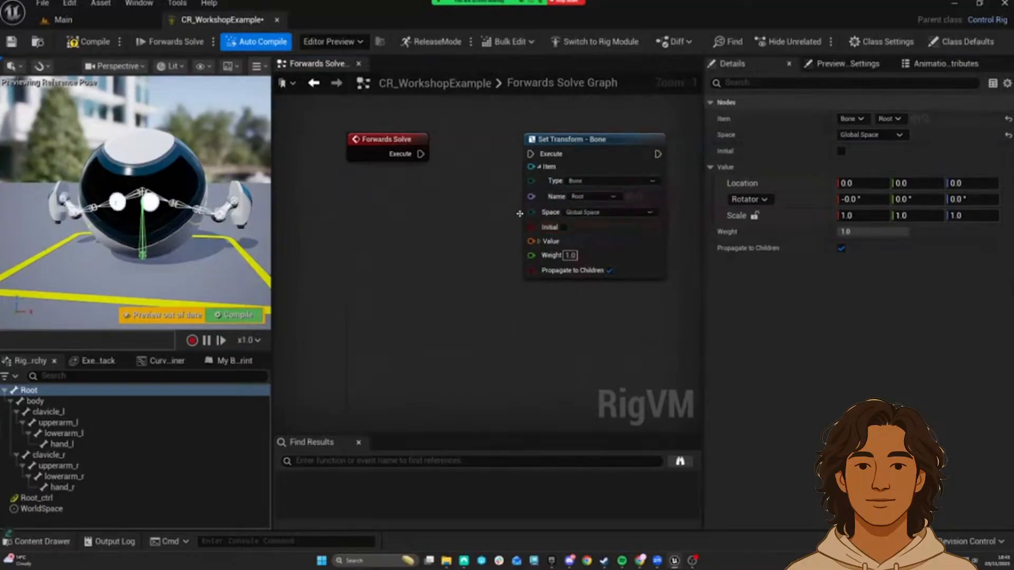
click(36, 498)
drag(37, 498, 395, 261)
click(432, 269)
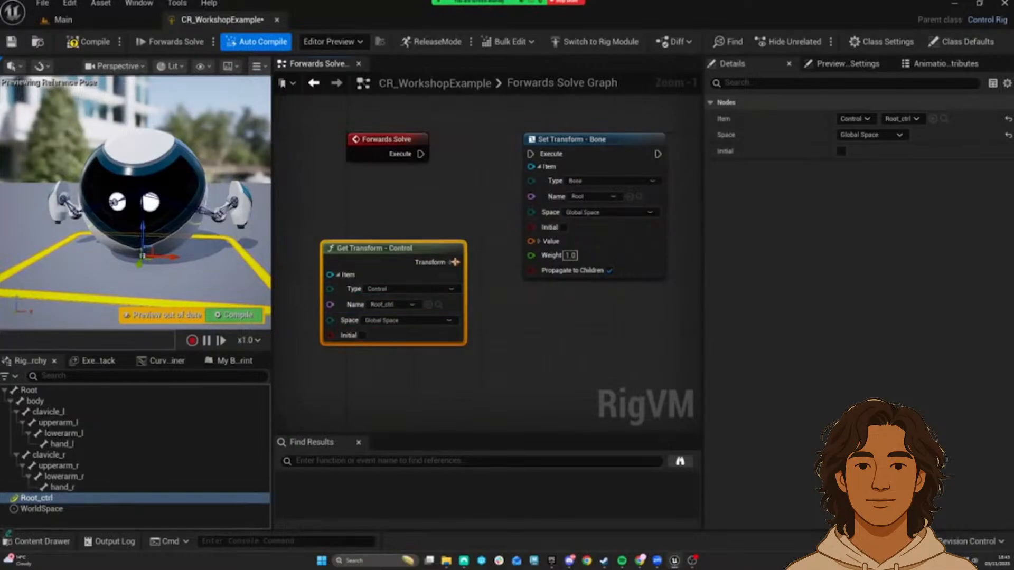
Step: Feed the Root_ctrl control's transform into the Value input of the Root bone's Set Transform node
drag(456, 261, 546, 241)
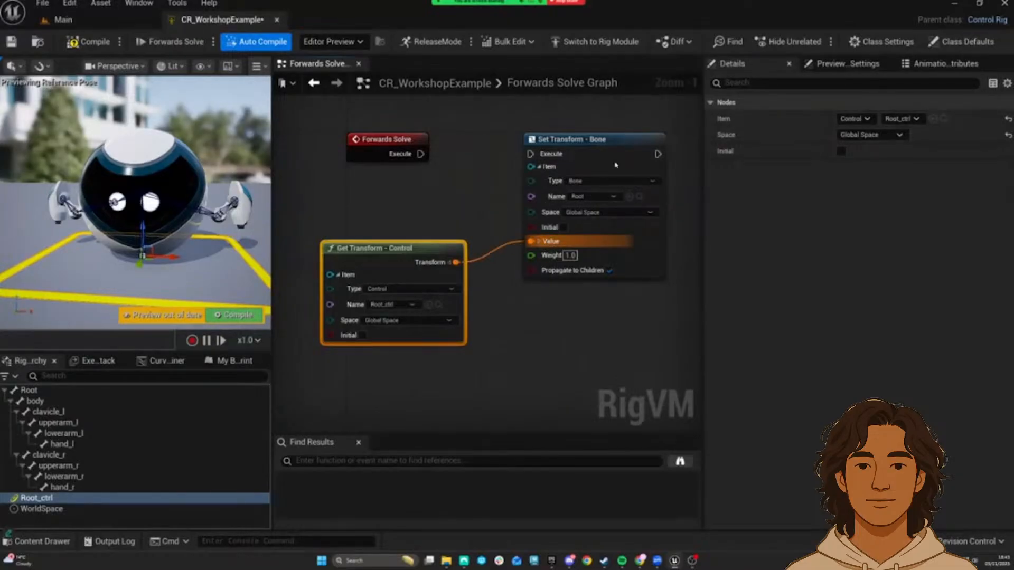
right_drag(486, 152, 450, 173)
click(548, 215)
right_drag(540, 156, 513, 160)
click(584, 218)
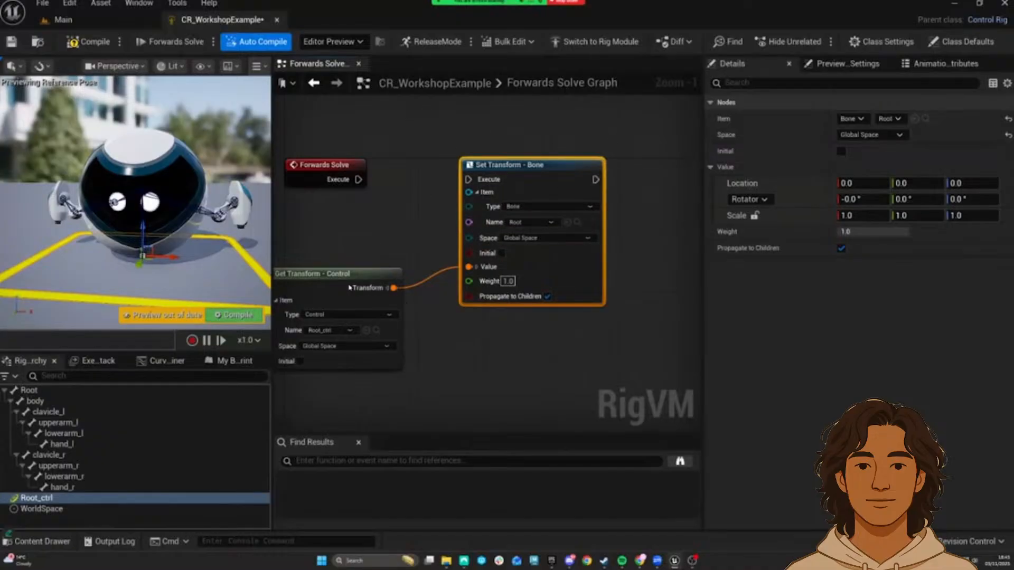
right_drag(502, 350, 535, 352)
Step: Connect the Forwards Solve execution output to the Root bone's Set Transform node and compile the rig
click(464, 264)
drag(389, 180, 481, 112)
click(419, 122)
drag(391, 180, 501, 180)
drag(476, 120, 644, 330)
right_drag(519, 127, 446, 120)
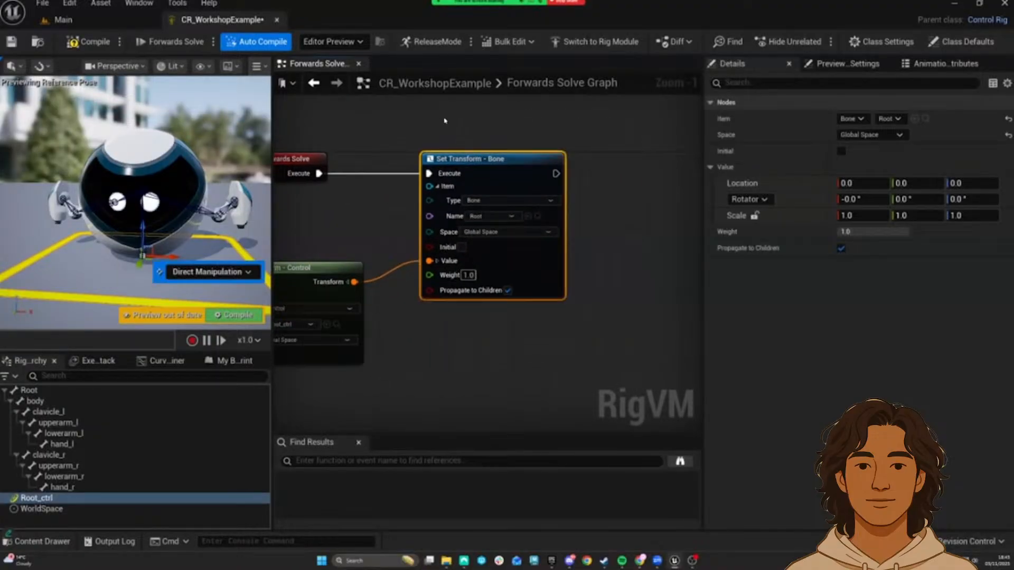
right_drag(363, 148, 438, 140)
click(90, 41)
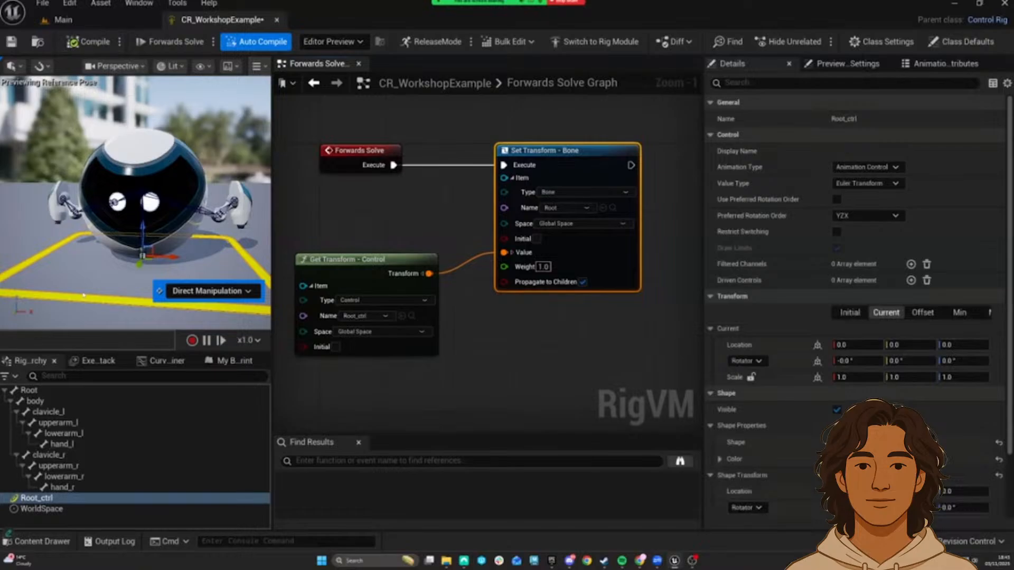
Step: Test Root_ctrl by moving and rotating it in the preview, and recompile to reset the pose
drag(151, 248, 120, 163)
right_drag(120, 162, 151, 157)
scroll(135, 180, down, 3)
key(e)
mouse_move(120, 206)
mouse_down()
mouse_move(130, 179)
mouse_move(94, 230)
mouse_move(131, 168)
mouse_move(119, 206)
mouse_up()
click(89, 45)
Step: Arrange the Root bone's Set Transform and Get Transform nodes closer to the Forwards Solve node
right_drag(418, 213, 352, 225)
scroll(359, 227, down, 2)
drag(442, 293, 364, 267)
drag(474, 178, 428, 178)
right_drag(320, 237, 441, 217)
click(438, 215)
drag(418, 235, 444, 229)
click(362, 206)
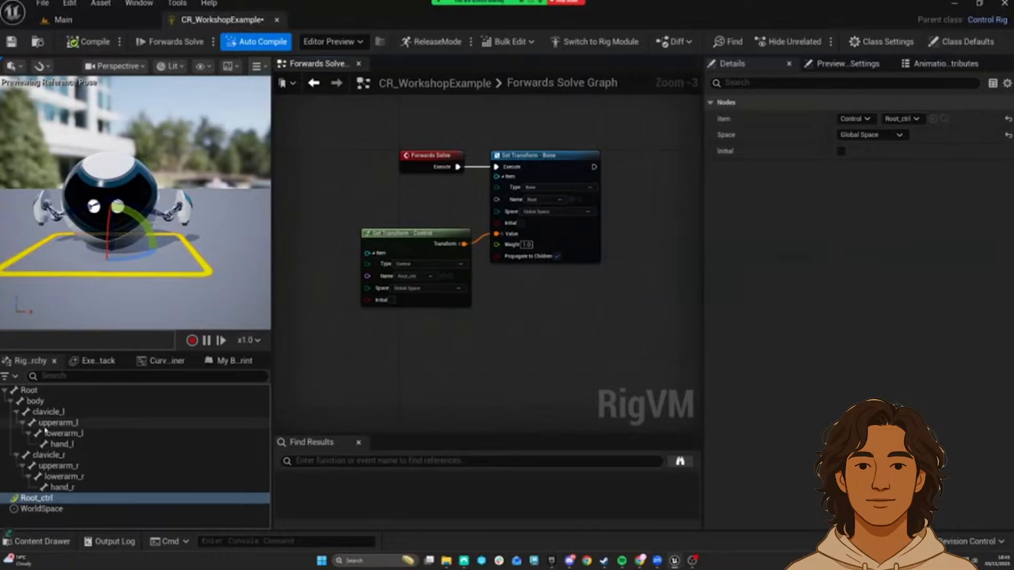
Step: Create a new control from the body bone, select it, and bring it into close view
click(43, 402)
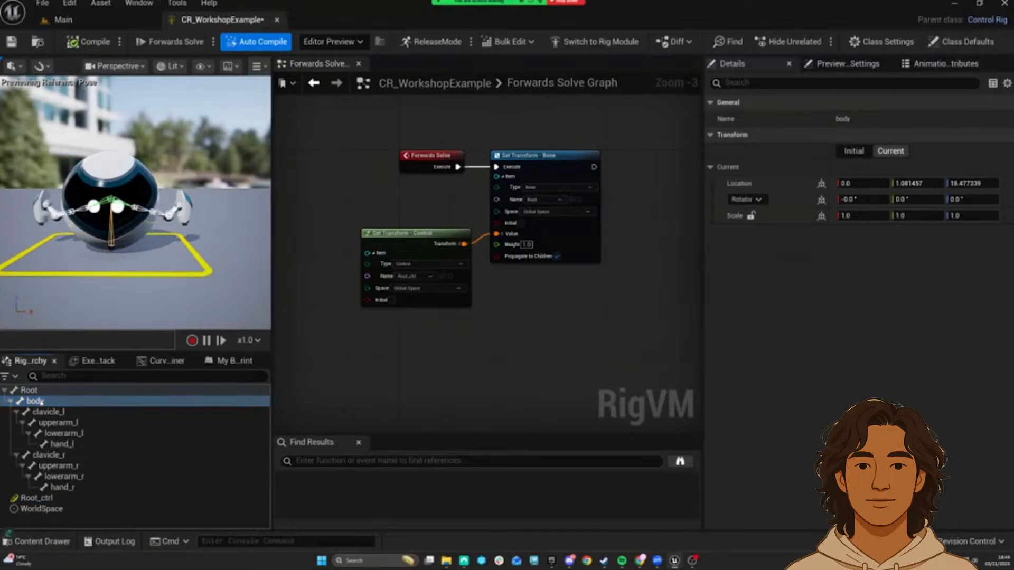
right_click(42, 402)
mouse_move(203, 56)
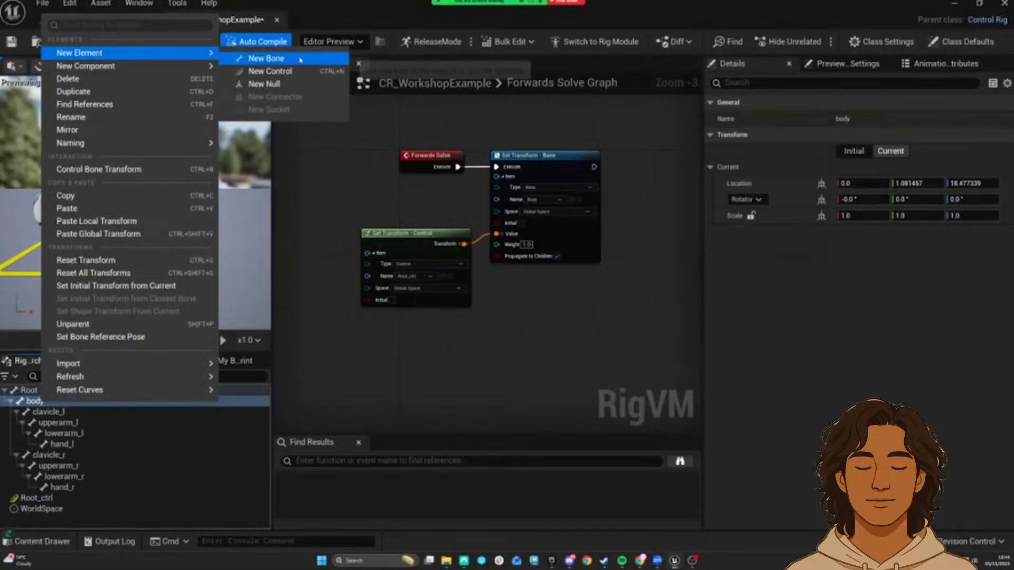
click(270, 71)
click(42, 508)
key(w)
right_drag(159, 238, 152, 243)
key(s)
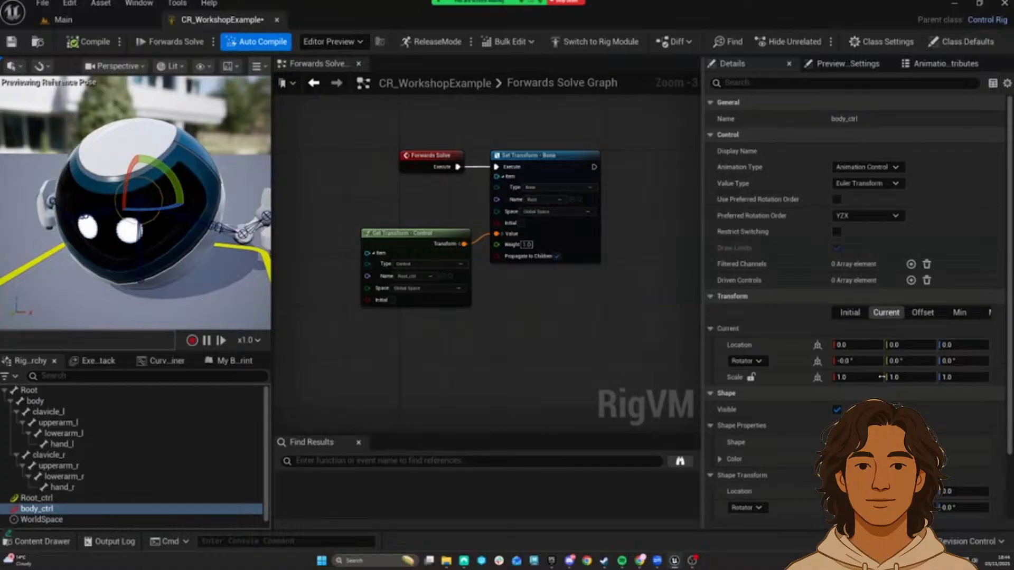
Step: Change the body_ctrl control's shape to Circle_Thick
scroll(761, 433, down, 3)
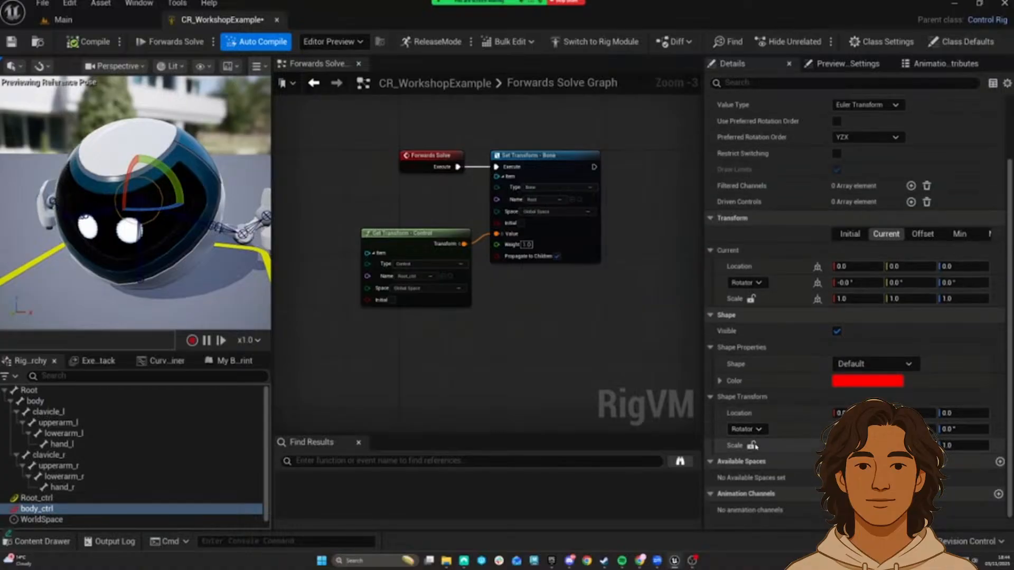
click(898, 365)
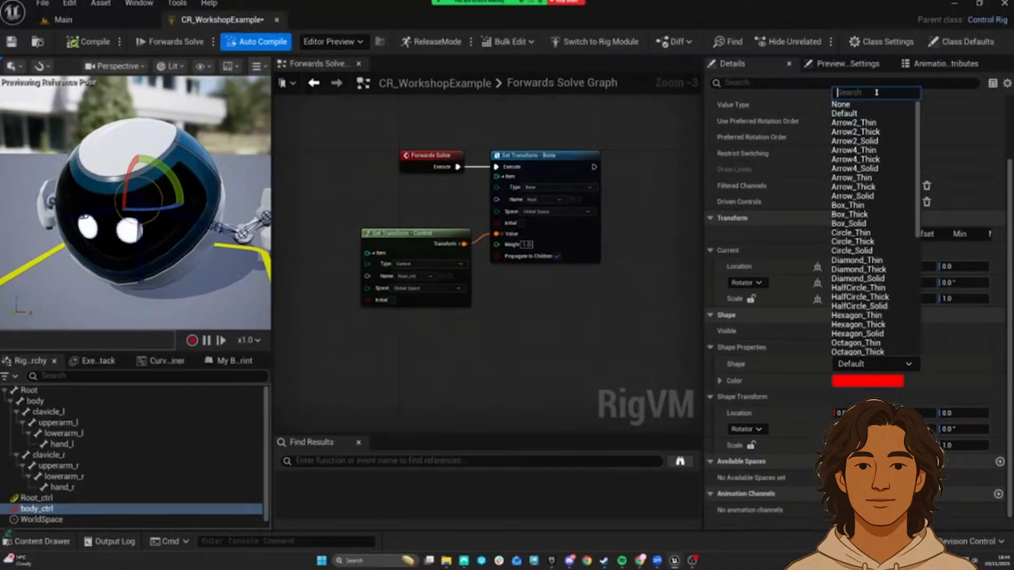
text(circle)
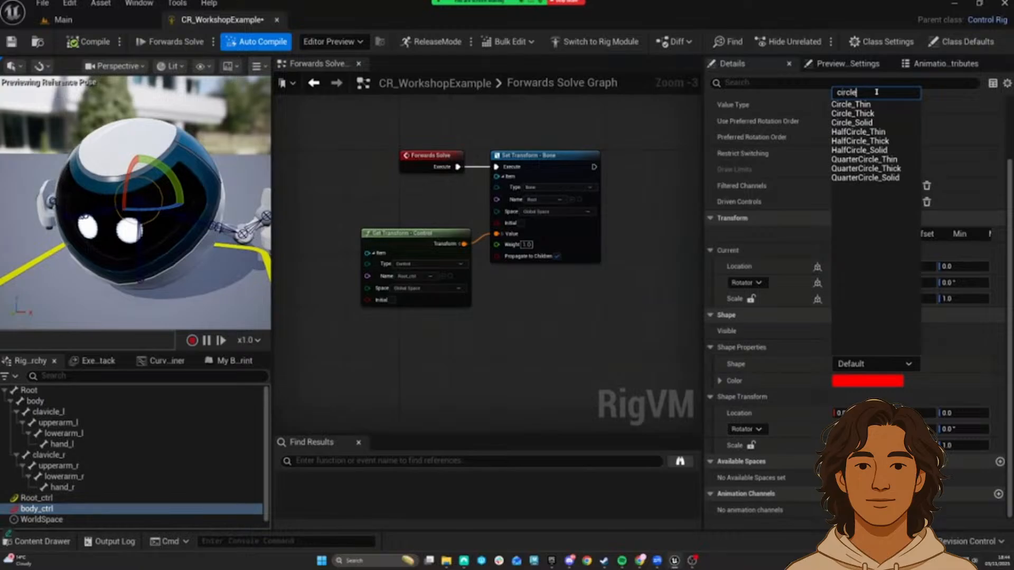
click(872, 114)
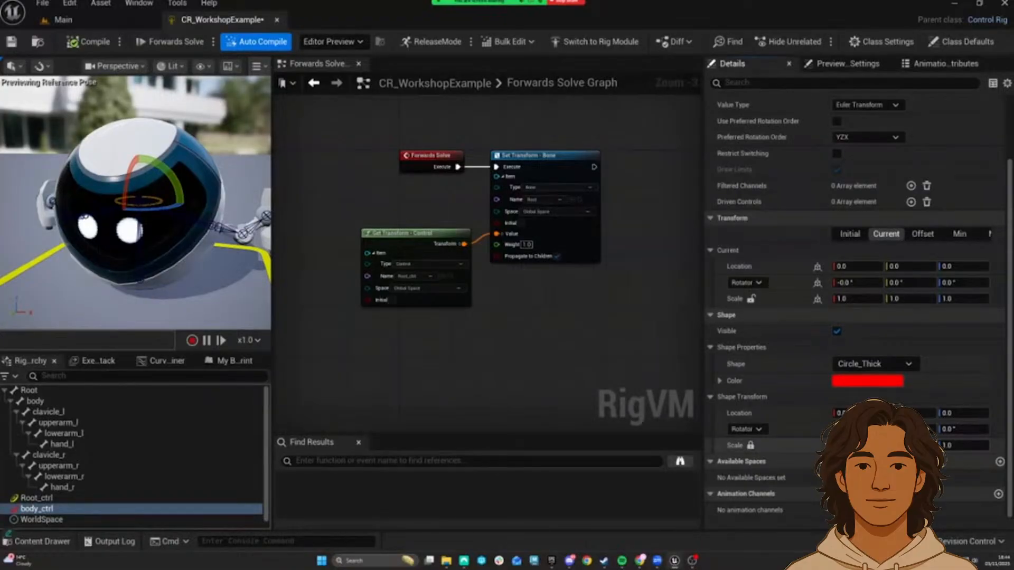
Step: Set body_ctrl's shape transform scale uniformly to 4, after trying 6
text(6)
key(Return)
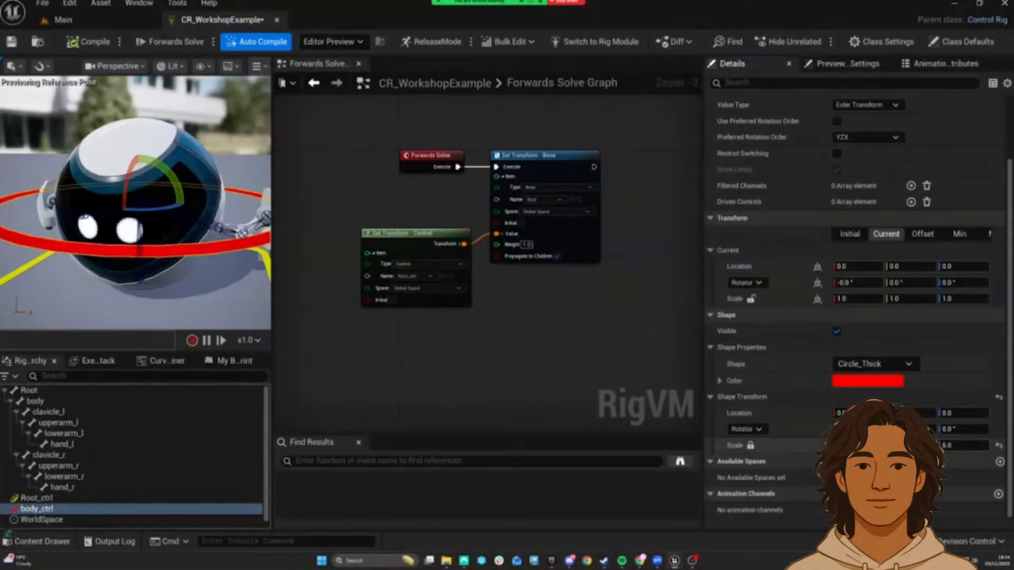
text(4)
key(Return)
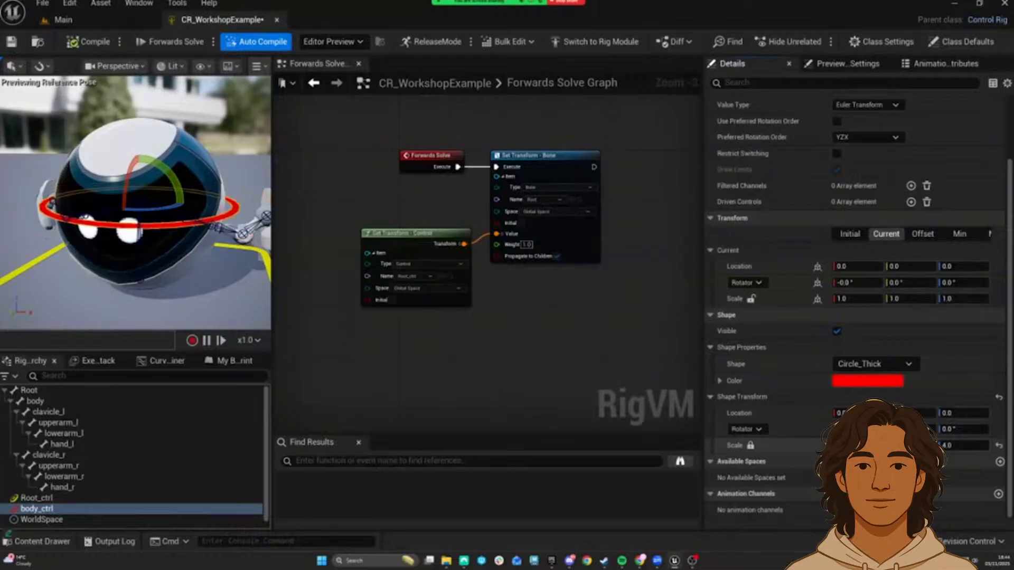
Step: Rotate body_ctrl's shape transform by 90 degrees so the circle stands upright around the body
mouse_move(158, 221)
alt+mouse_down()
mouse_move(85, 219)
mouse_move(154, 214)
alt+mouse_up()
scroll(153, 214, down, 4)
mouse_move(137, 222)
right_down()
mouse_move(164, 224)
mouse_move(142, 241)
right_up()
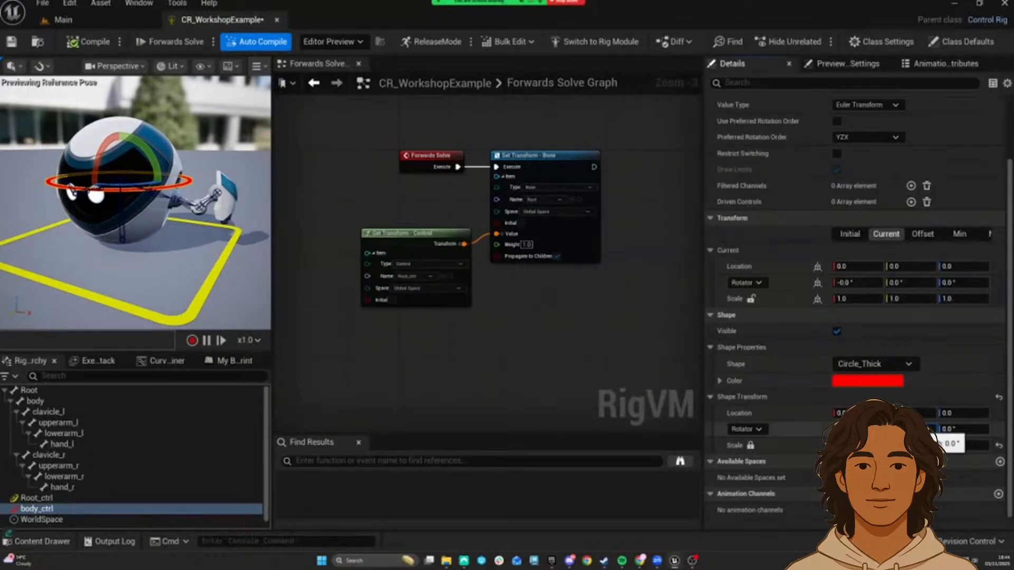
text(90)
key(Return)
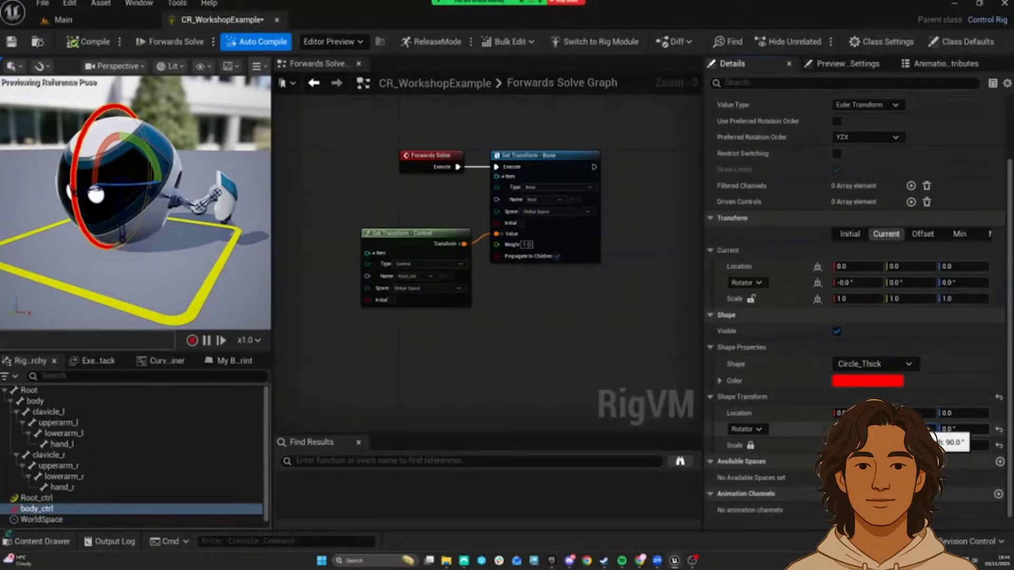
key(ctrl+z)
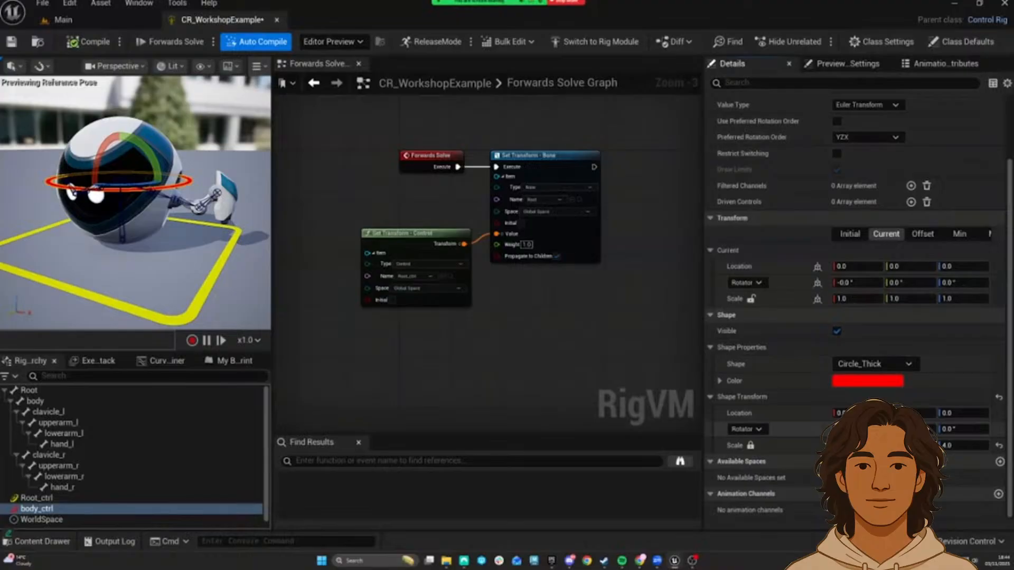
key(ctrl+y)
alt+drag(135, 211, 231, 200)
Step: Color the body_ctrl shape yellow by setting its green value to 1
click(867, 381)
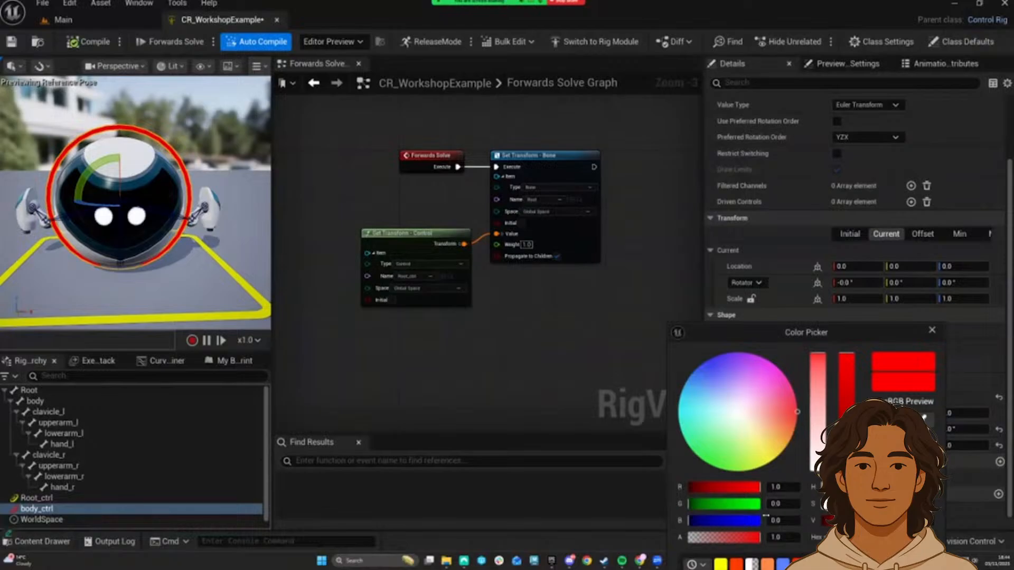
text(1)
key(Return)
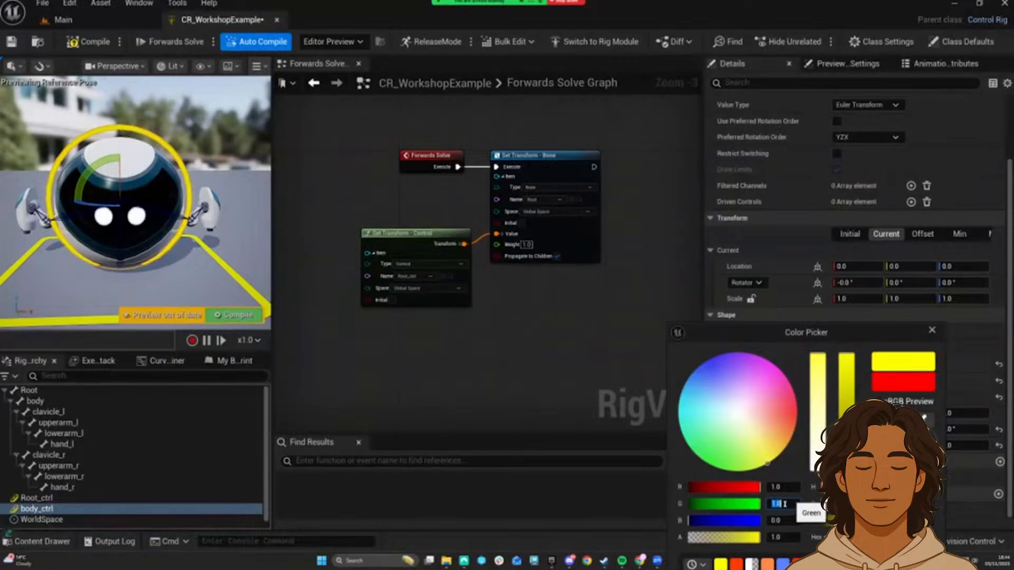
drag(811, 339, 689, 138)
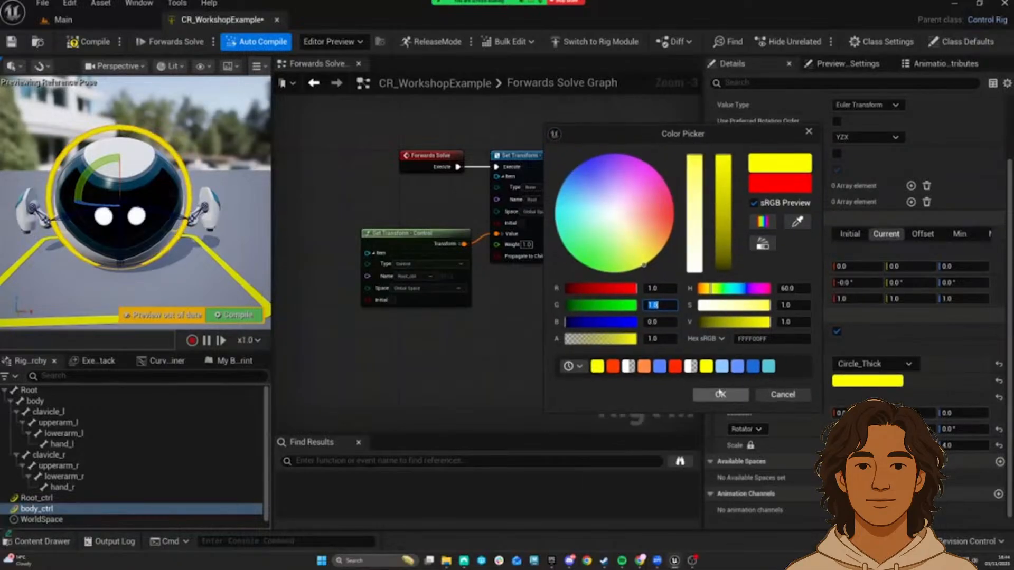
click(720, 395)
Step: Examine how the yellow body_ctrl circle fits around the robot's body in the preview
right_drag(206, 264, 129, 182)
click(227, 175)
click(185, 195)
alt+drag(185, 195, 225, 249)
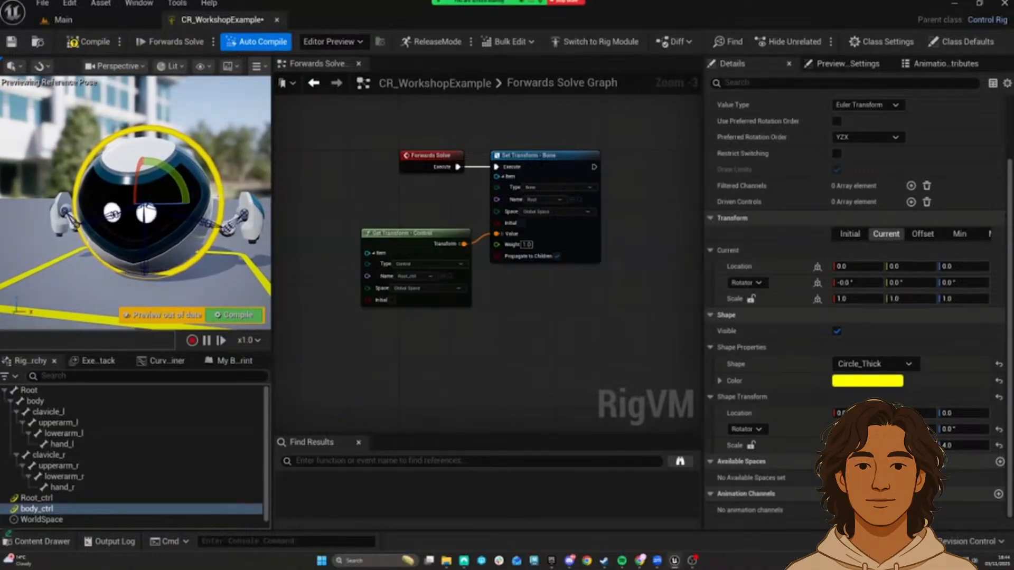
right_drag(174, 211, 193, 214)
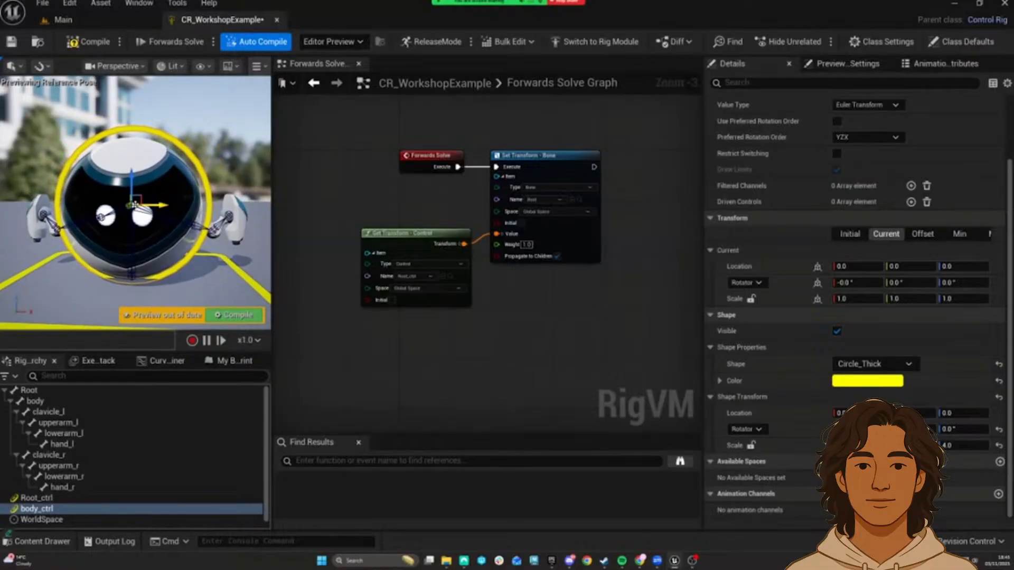
right_drag(408, 218, 387, 218)
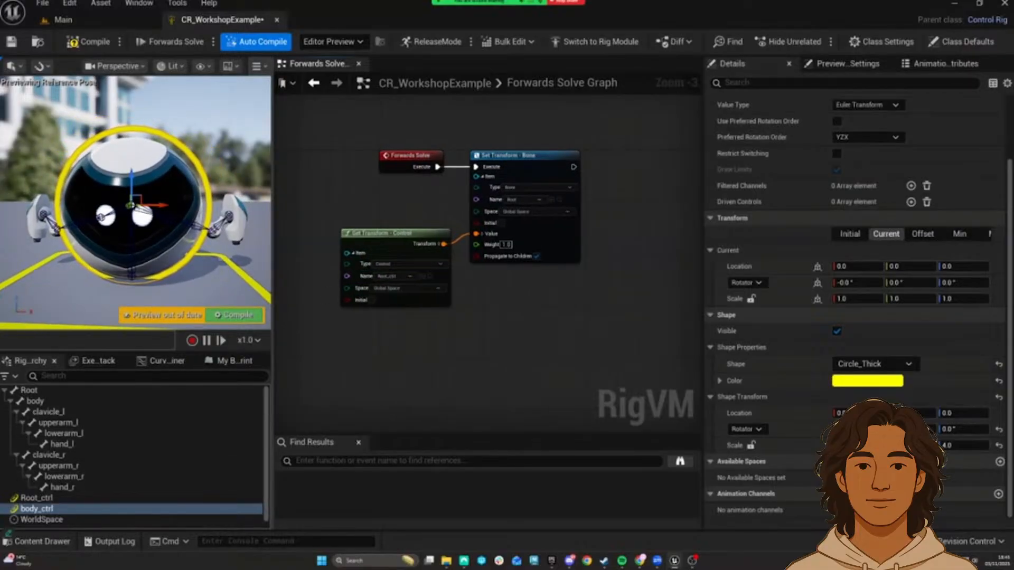
click(132, 206)
click(176, 138)
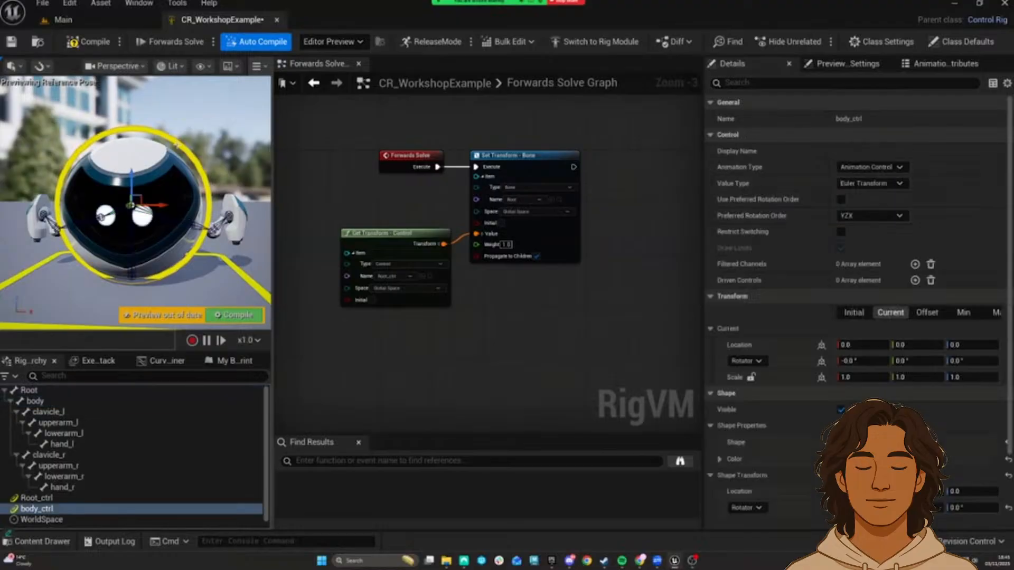
Step: Add a Set Bone transform node for the body bone after the Root bone's Set Transform node
click(35, 402)
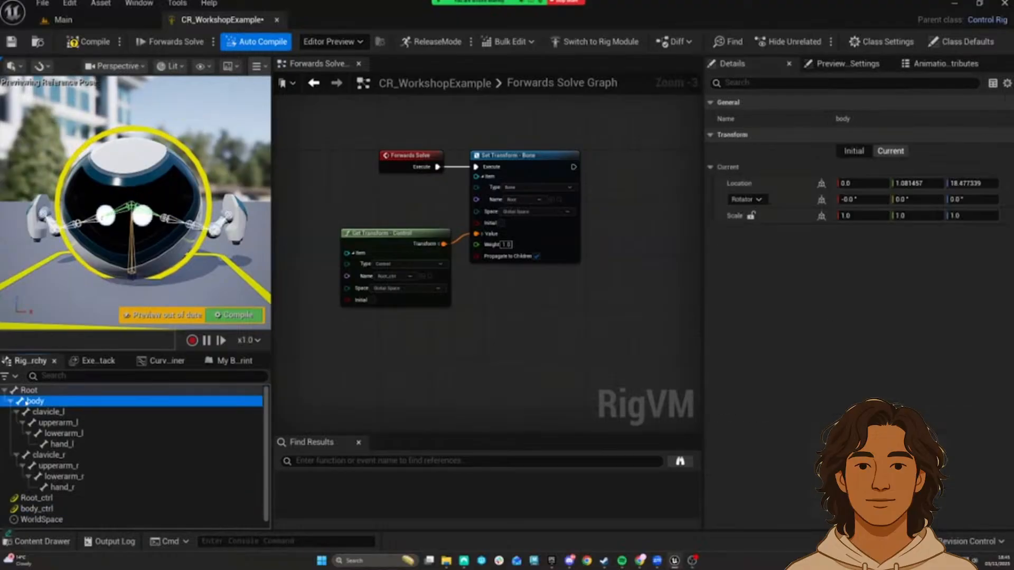
drag(670, 205, 683, 211)
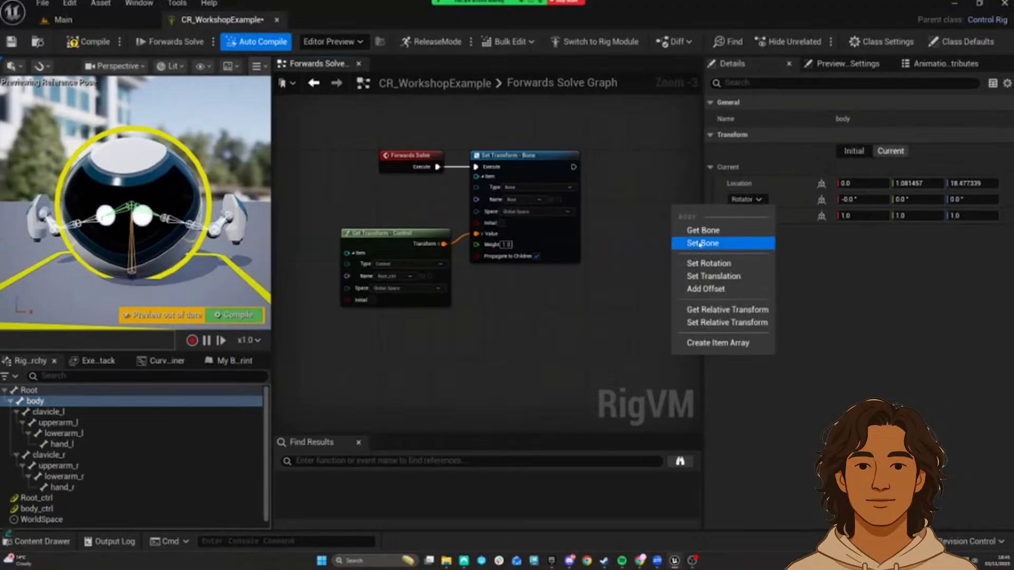
click(694, 242)
drag(468, 252, 493, 198)
right_drag(393, 278, 461, 225)
Step: Add a Get Control node for body_ctrl and connect its Transform to the body bone node's Value
click(37, 508)
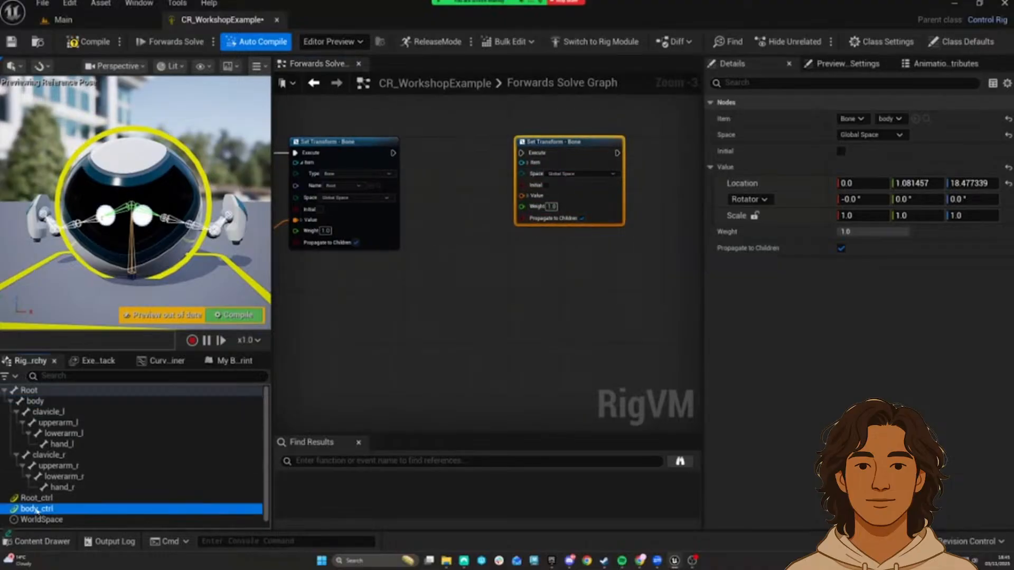
drag(67, 510, 390, 267)
click(386, 330)
drag(448, 282, 521, 195)
Step: Expand the Transform output of the body_ctrl node to view its components, and collapse it again
scroll(493, 297, up, 3)
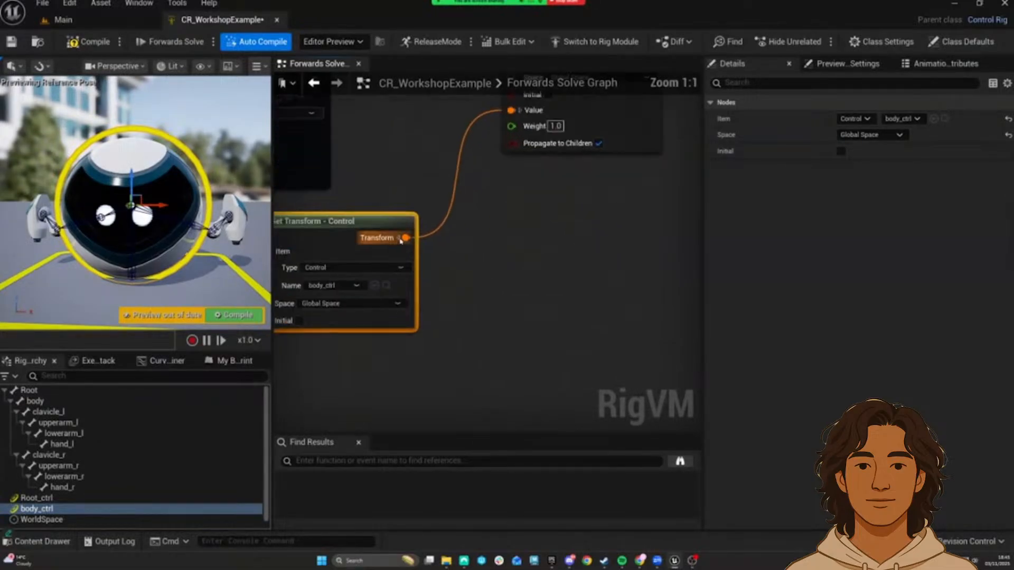
click(399, 238)
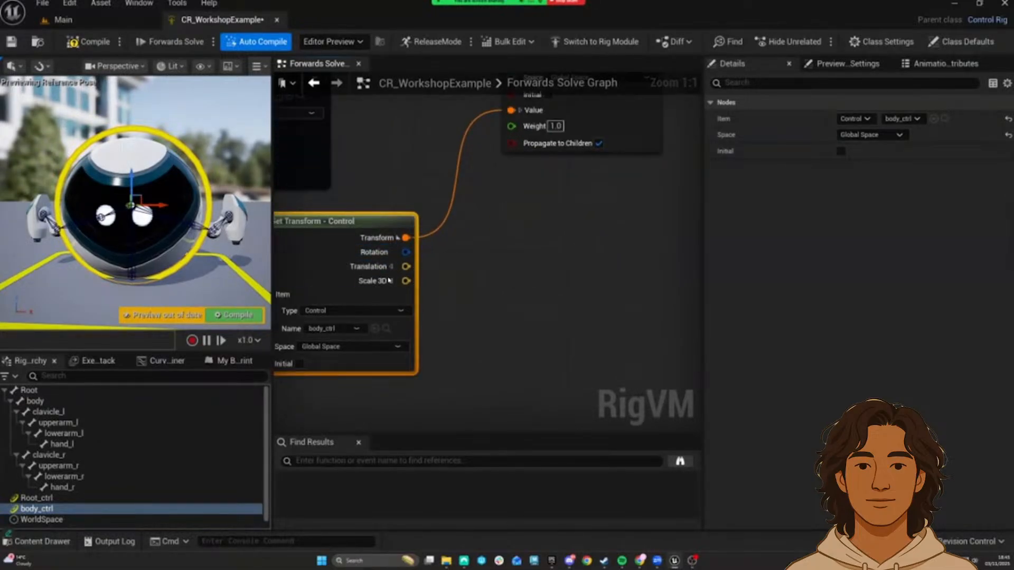
right_drag(391, 240, 409, 320)
mouse_move(418, 334)
mouse_down()
mouse_move(498, 319)
mouse_move(424, 316)
mouse_up()
click(415, 319)
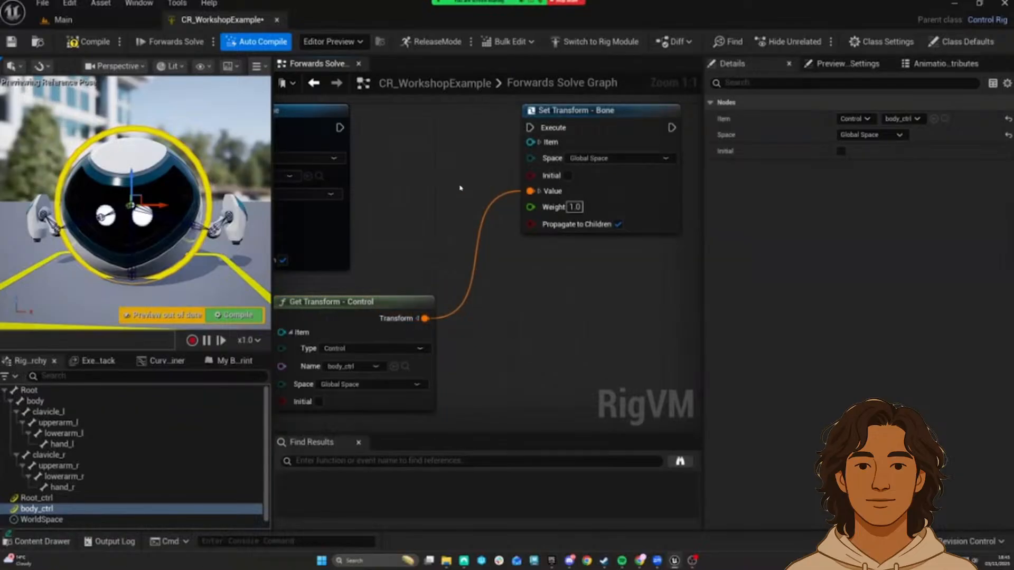
Step: Link the Root bone's Set Transform execution output to the body bone's Set Transform node
right_drag(472, 185, 497, 258)
scroll(496, 259, down, 1)
drag(381, 207, 547, 207)
drag(463, 193, 596, 385)
drag(555, 222, 548, 263)
click(520, 177)
Step: Test body_ctrl by raising it about 18 units in the preview
click(138, 186)
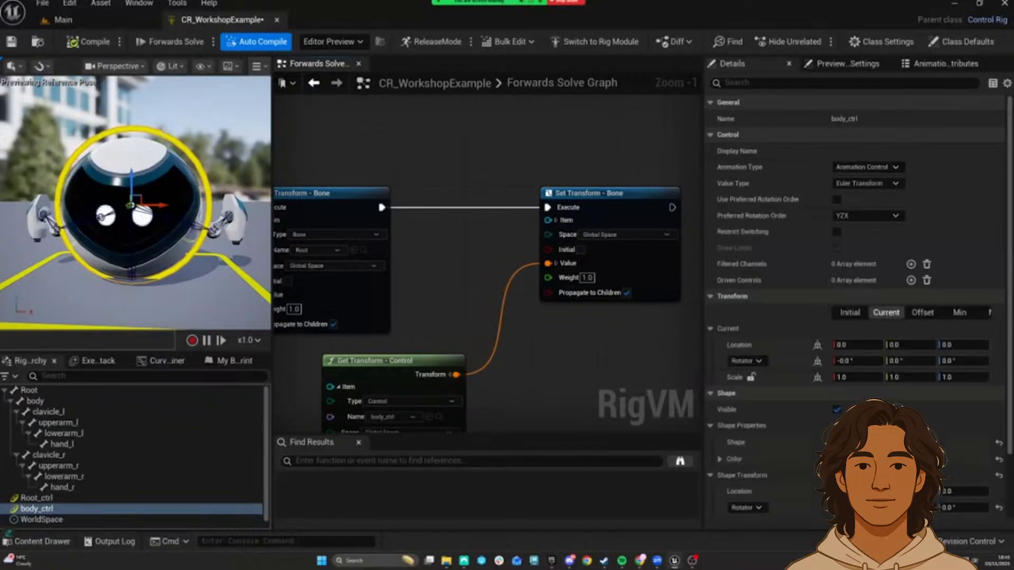
drag(141, 198, 142, 113)
key(s)
mouse_move(142, 113)
right_down()
mouse_move(138, 138)
mouse_move(142, 116)
right_up()
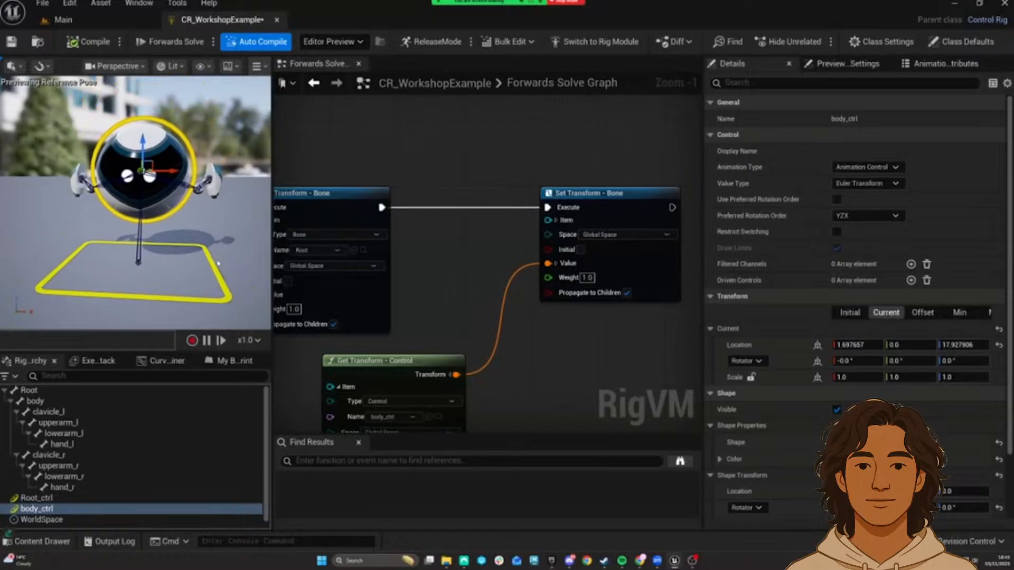
Step: Try moving Root_ctrl sideways in the preview and undo the move
click(143, 245)
drag(145, 257, 124, 259)
key(ctrl+z)
Step: Move Root_ctrl to about 1.1, 0, 11.1 to test whether the body and body_ctrl follow it
alt+drag(227, 233, 179, 258)
key(f)
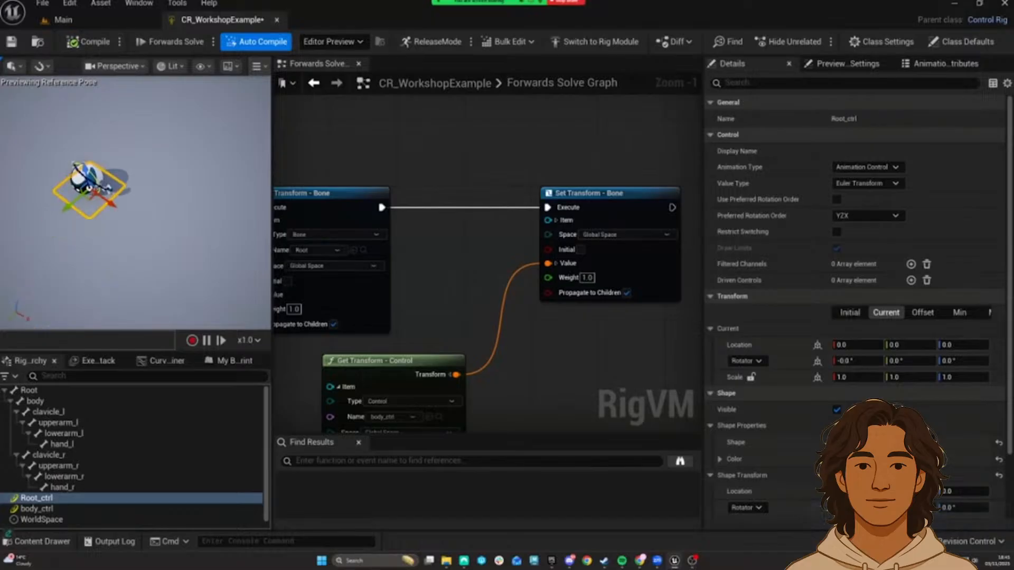
alt+drag(114, 254, 153, 211)
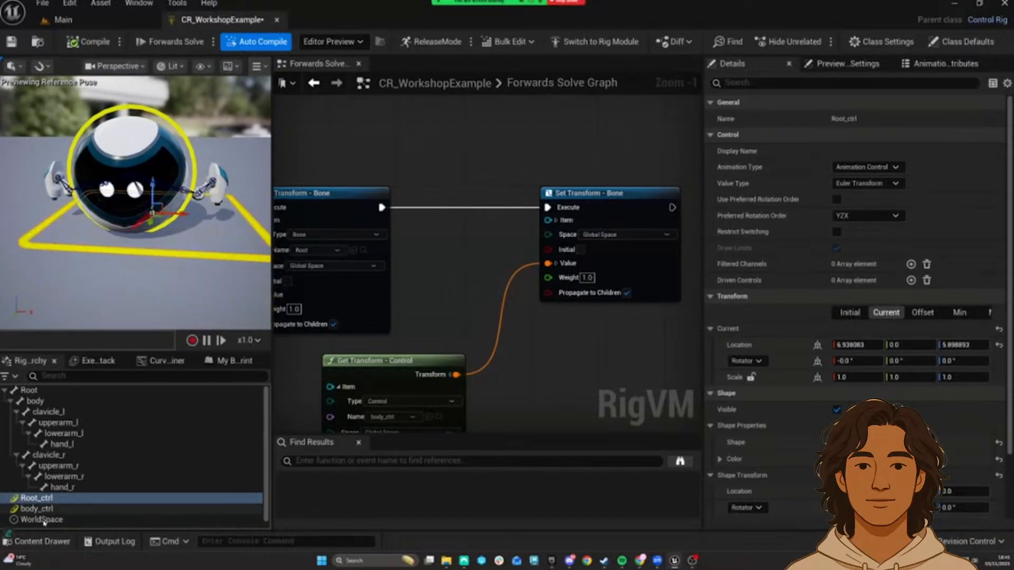
drag(161, 205, 148, 188)
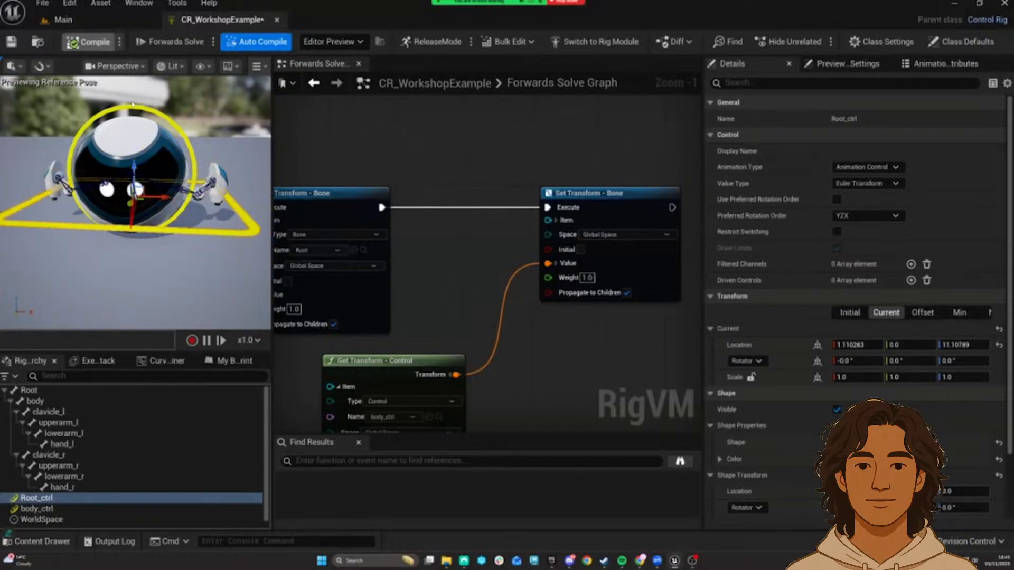
Step: Parent body_ctrl under Root_ctrl in the rig hierarchy and recompile to reset the preview pose
click(93, 42)
scroll(592, 153, down, 2)
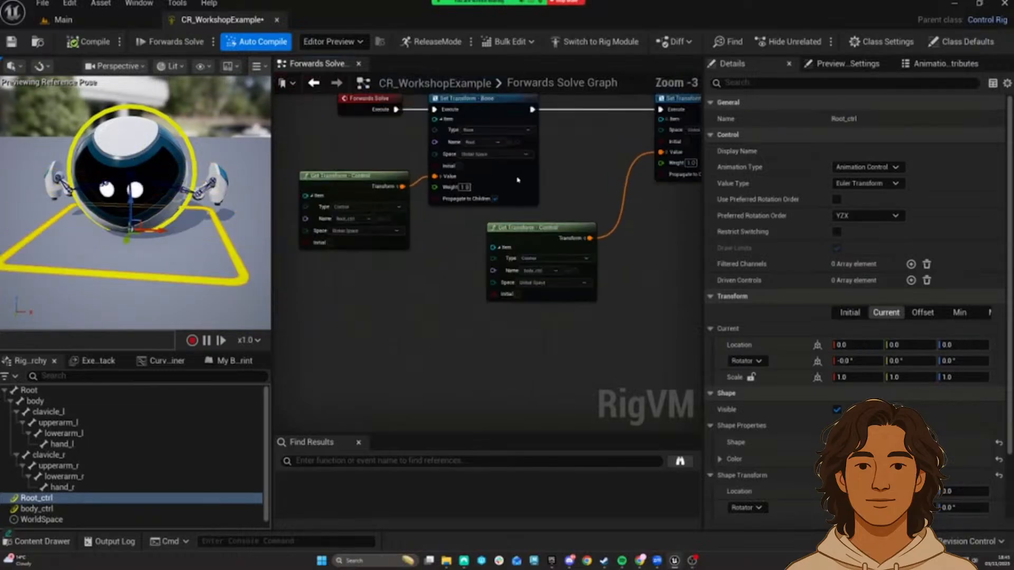
click(37, 508)
drag(43, 499, 42, 499)
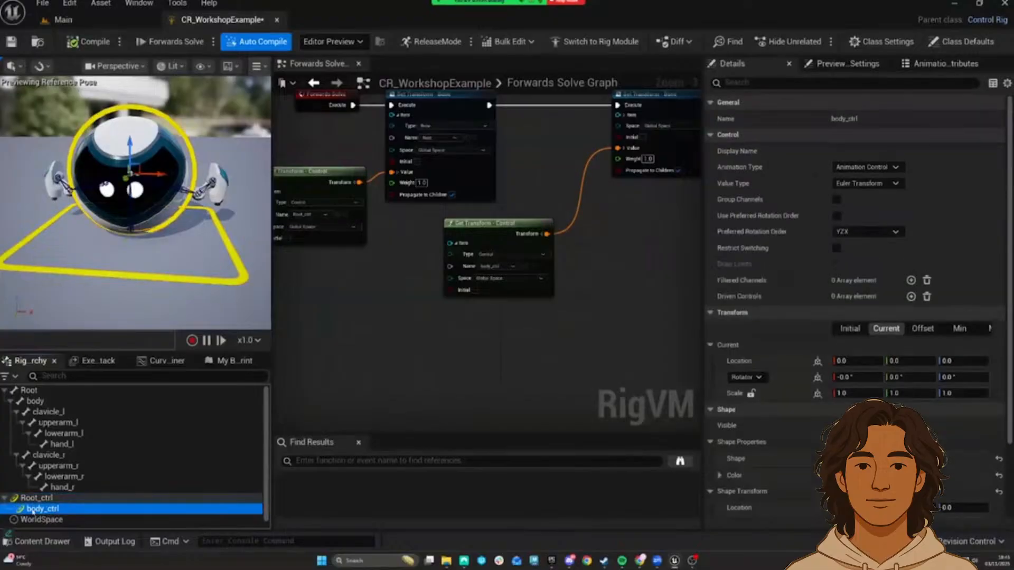
click(93, 42)
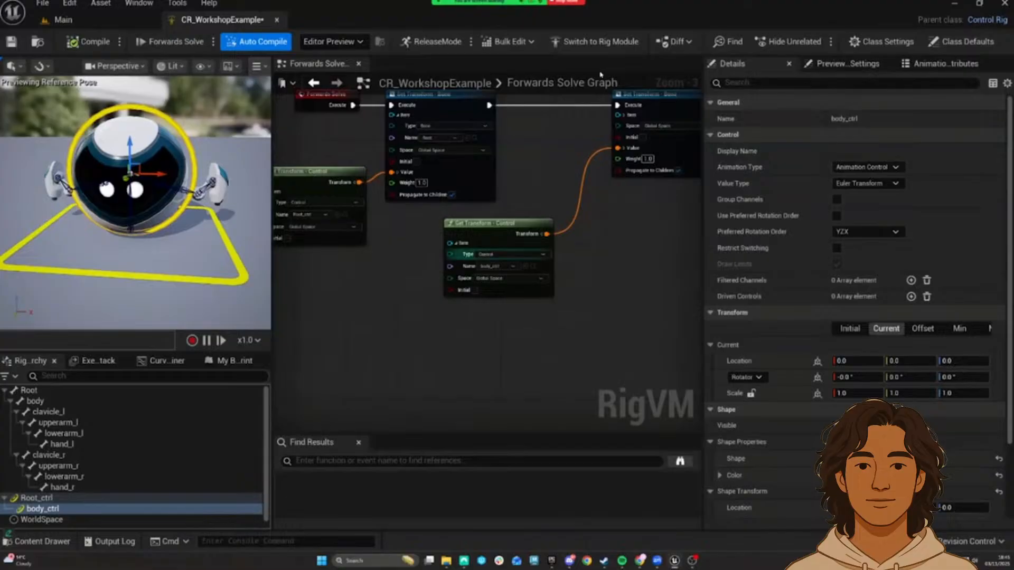
Step: Test the control hierarchy by raising body_ctrl, moving Root_ctrl to about -2.1, 0, 17.7 and rotating it -30°, and recompile to reset the pose
right_drag(422, 343, 467, 380)
drag(130, 153, 132, 110)
click(152, 212)
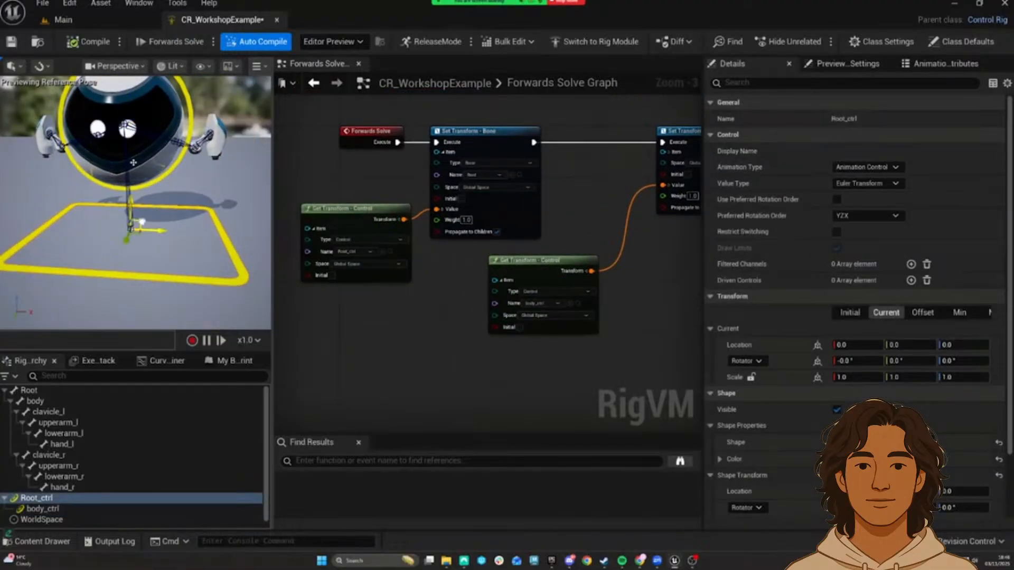
drag(134, 163, 127, 132)
right_drag(127, 132, 148, 158)
key(e)
drag(148, 174, 153, 219)
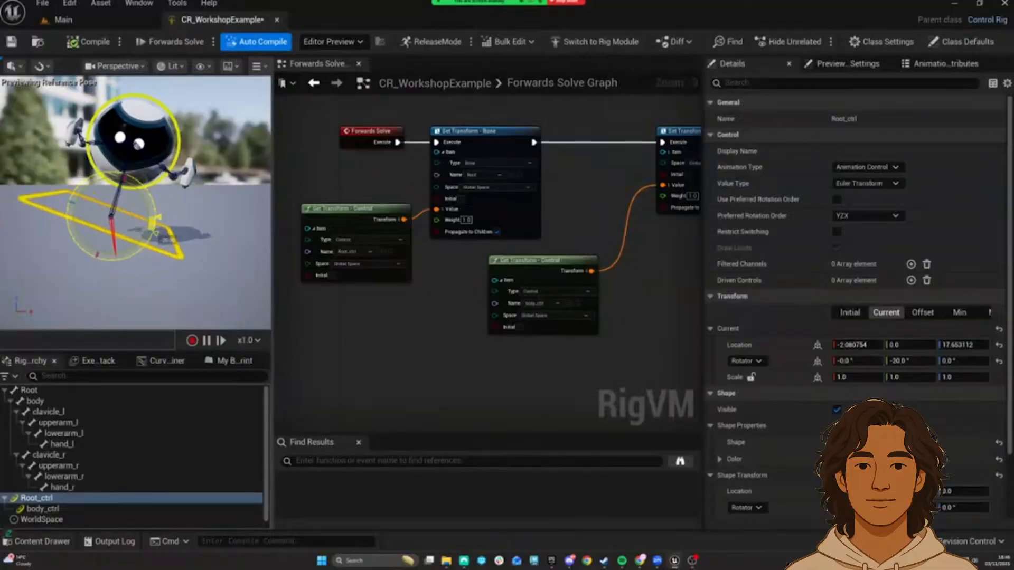
click(87, 42)
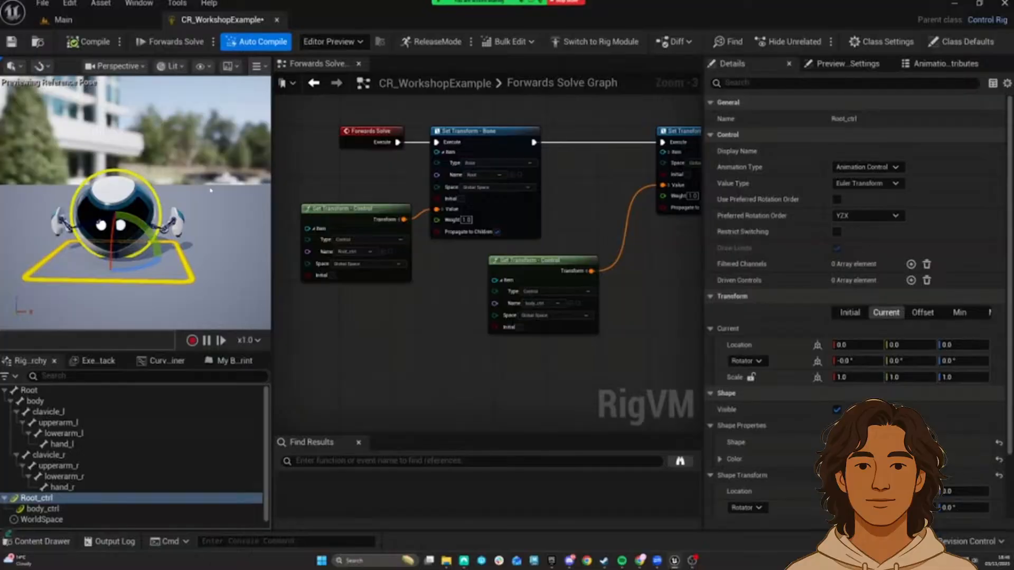
Step: Move the body bone's Set Transform node and body_ctrl's Get Transform node closer to the Root bone's nodes
right_drag(375, 173, 351, 156)
drag(351, 155, 618, 295)
right_drag(638, 241, 621, 237)
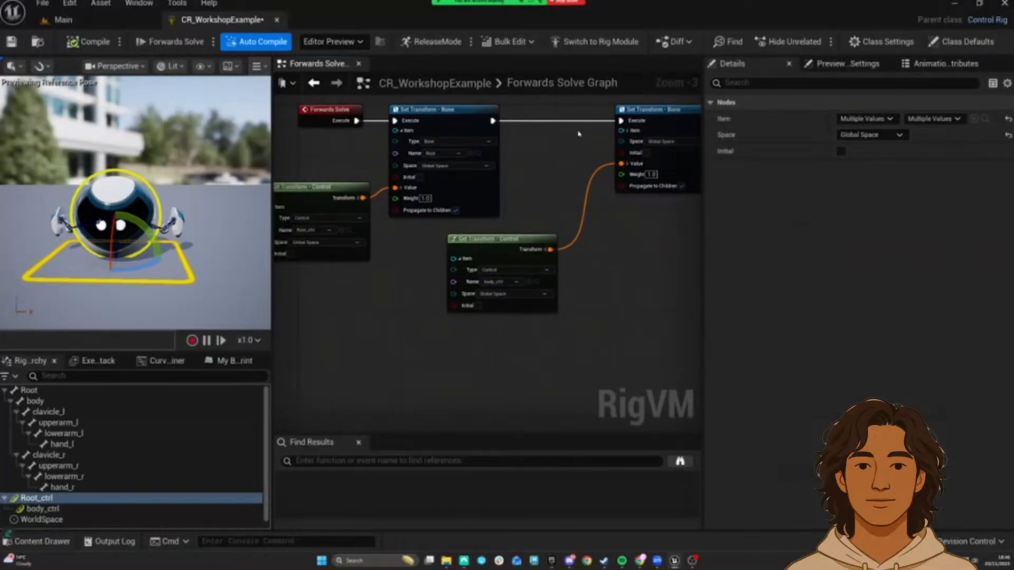
right_drag(579, 134, 517, 182)
drag(493, 317, 441, 317)
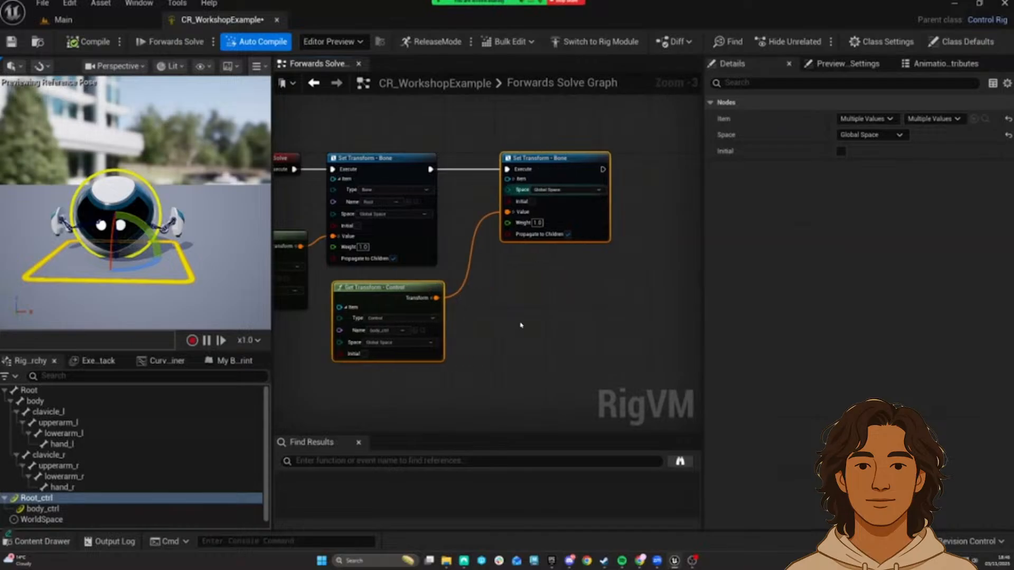
drag(391, 288, 417, 282)
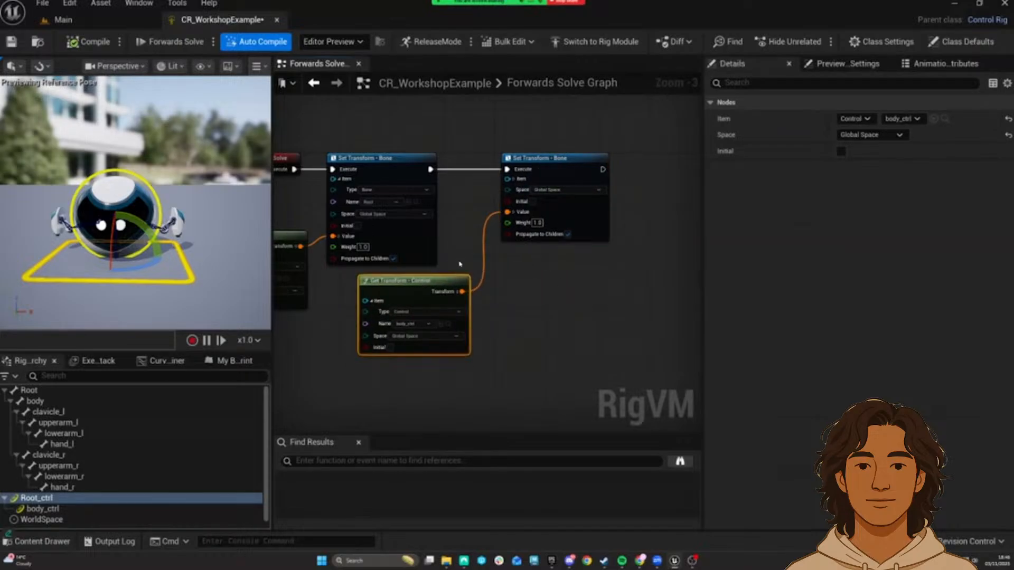
click(437, 276)
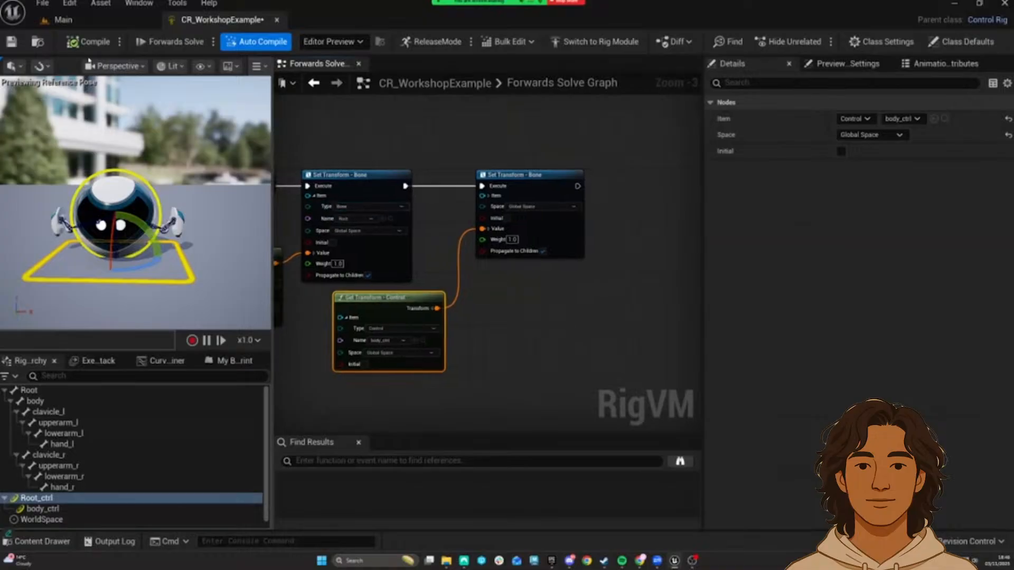
Step: Examine the left arm's bone chain from clavicle_l through upperarm_l and lowerarm_l to hand_l
click(191, 279)
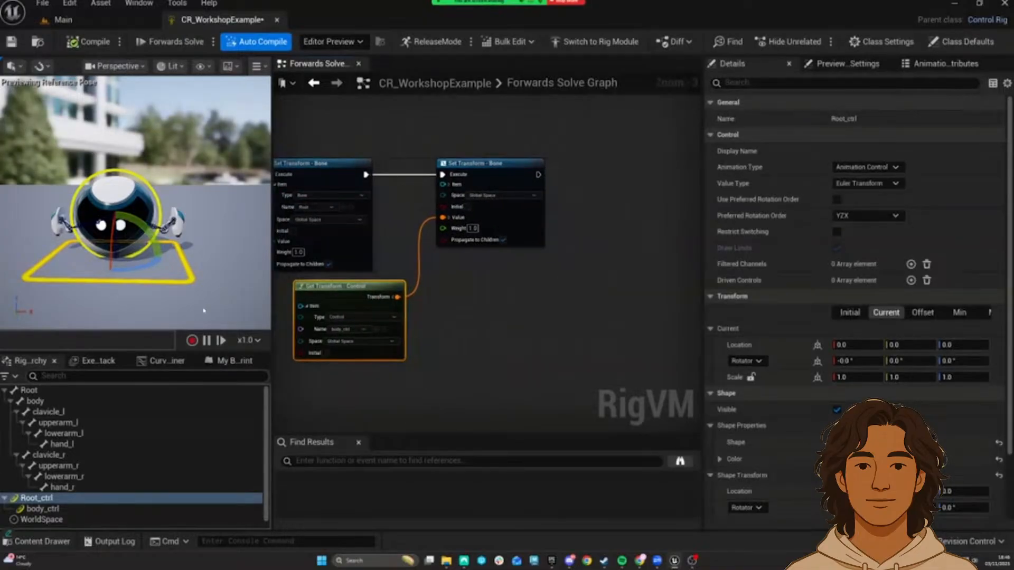
drag(210, 293, 211, 293)
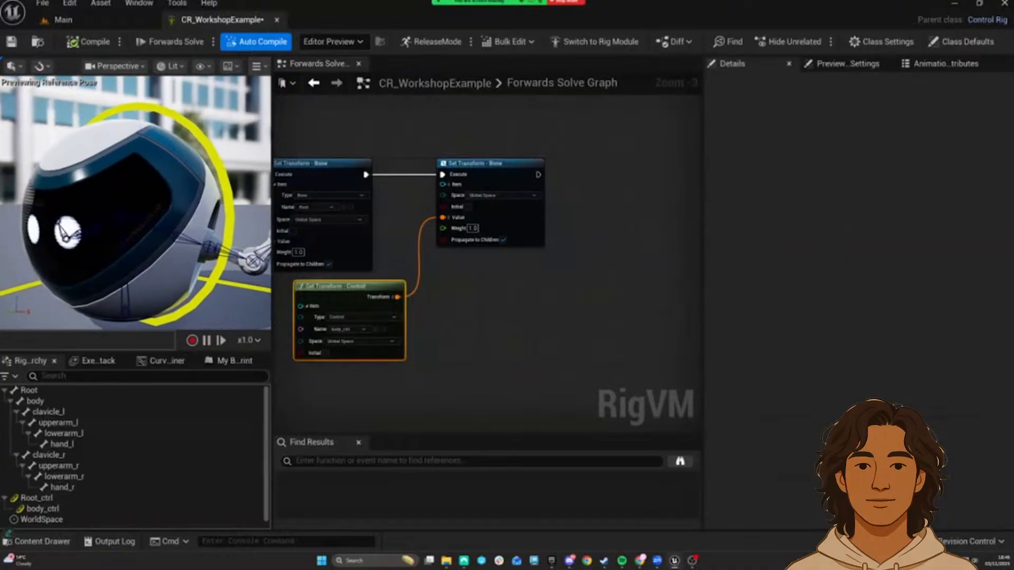
click(47, 412)
ctrl+click(58, 423)
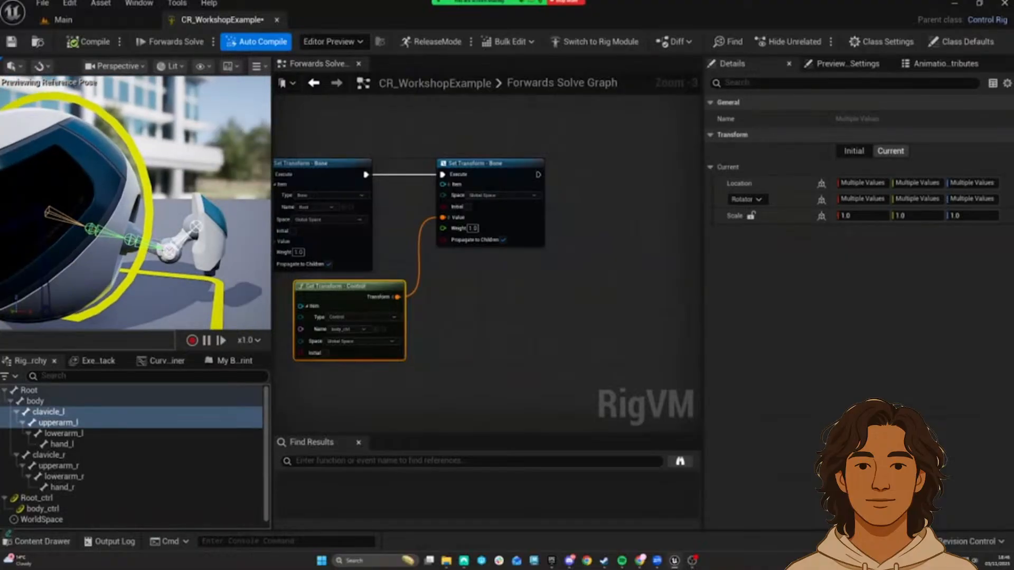
ctrl+click(63, 433)
ctrl+click(62, 444)
click(438, 399)
key(Home)
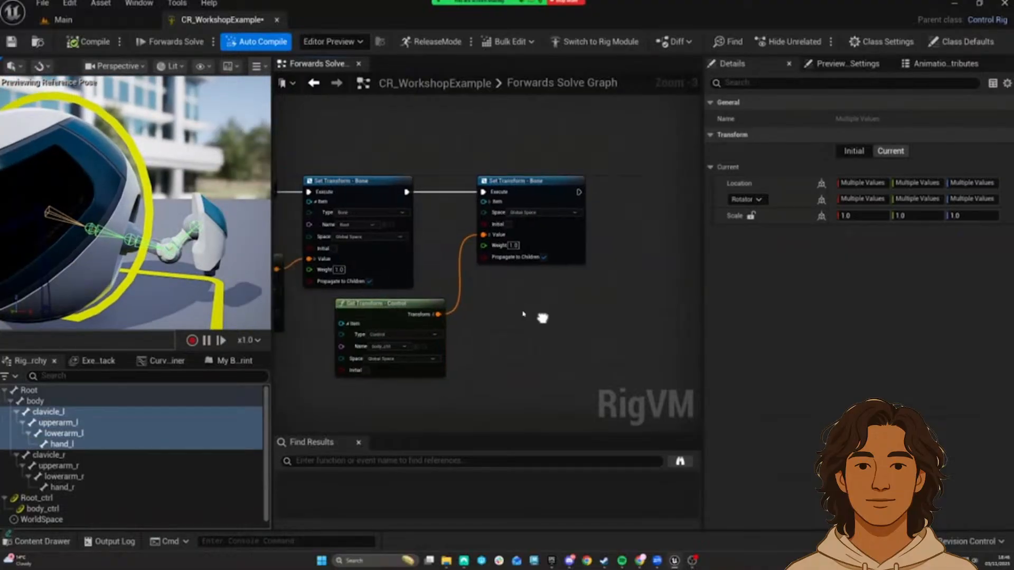
right_drag(591, 287, 516, 276)
click(48, 412)
drag(48, 412, 521, 276)
click(549, 311)
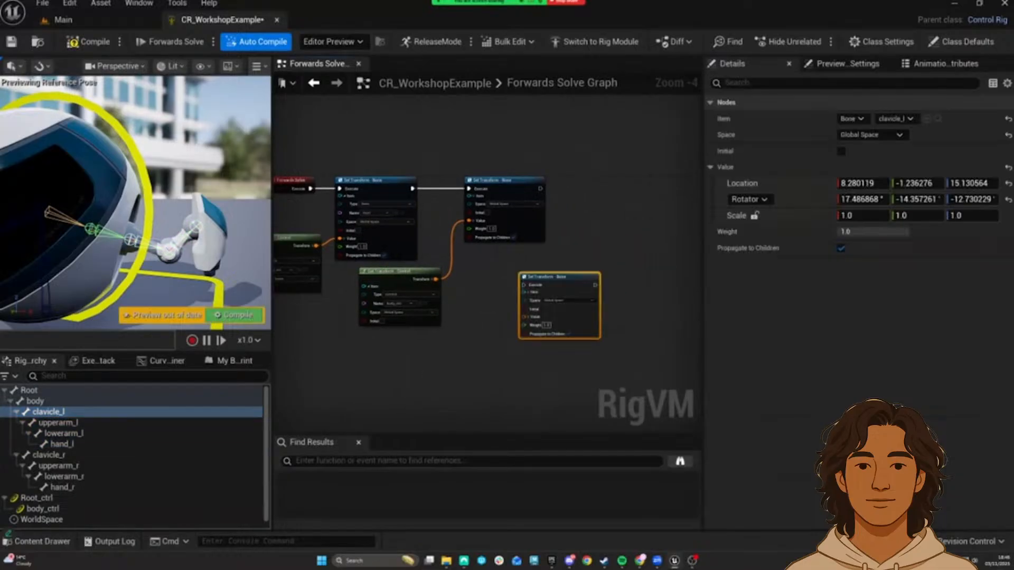
right_drag(549, 317, 473, 346)
drag(475, 303, 544, 227)
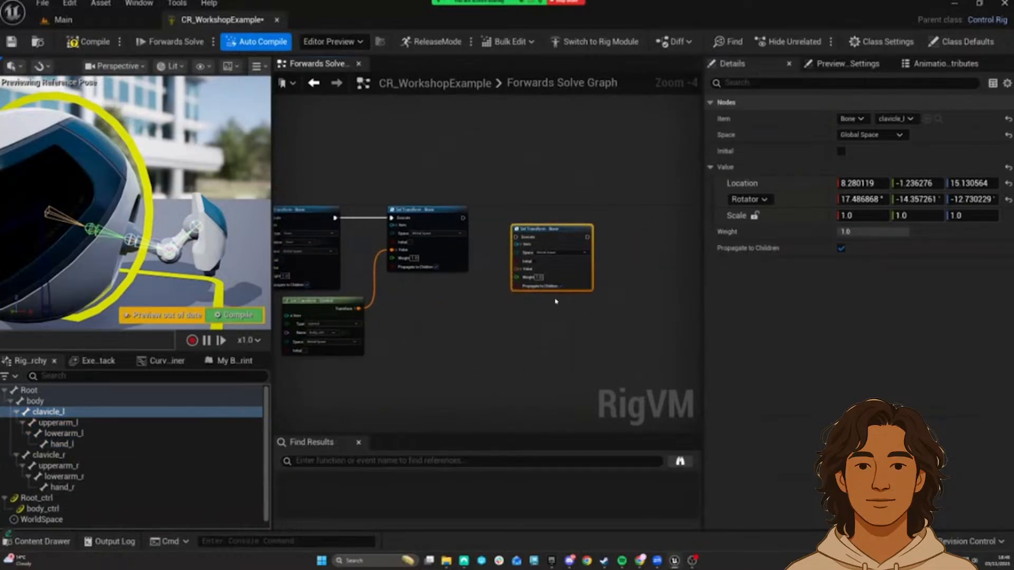
key(Delete)
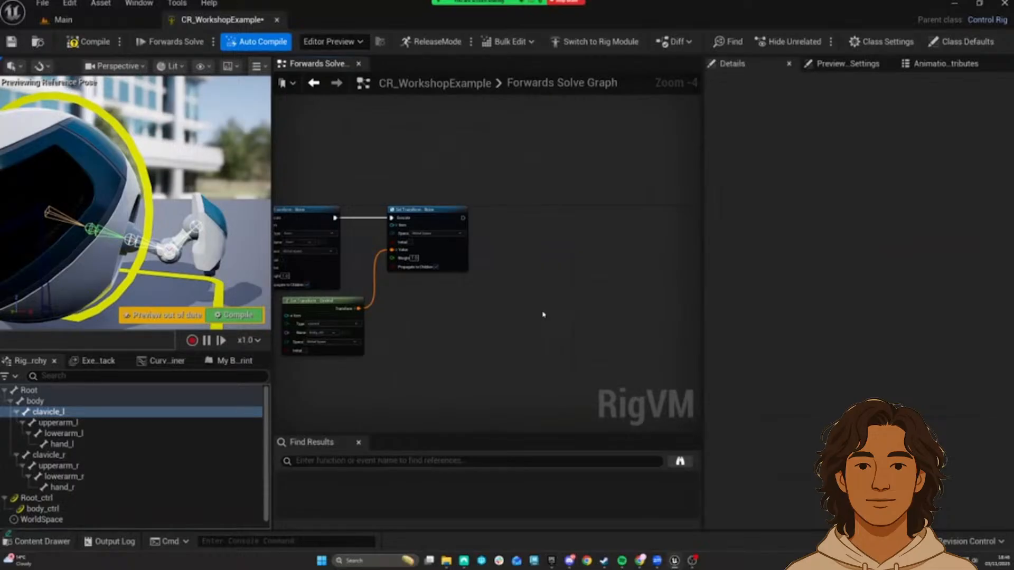
Step: Create a new rig function named ExampleFKChain
right_drag(473, 320, 585, 313)
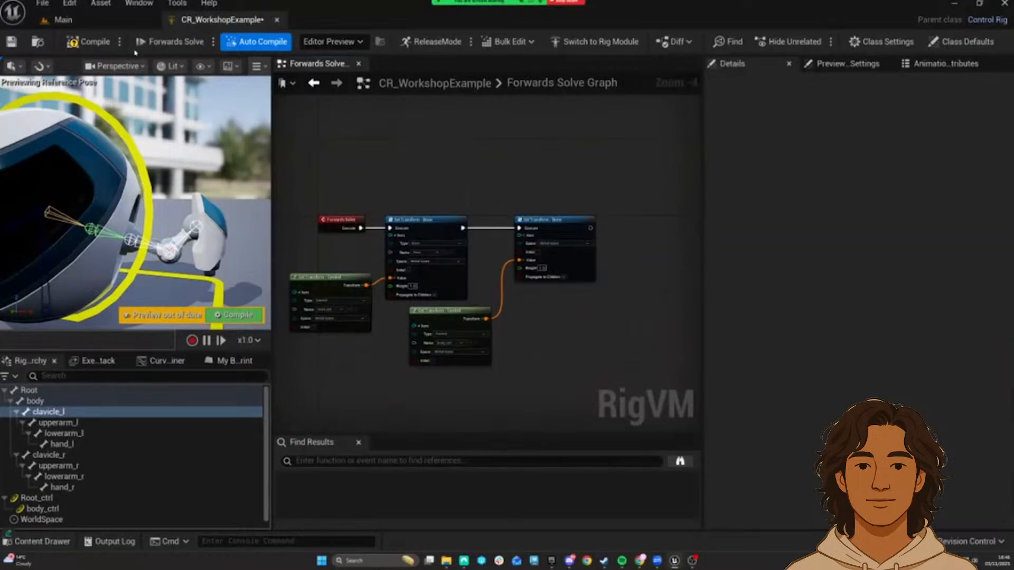
right_drag(494, 277, 454, 242)
right_drag(555, 302, 493, 308)
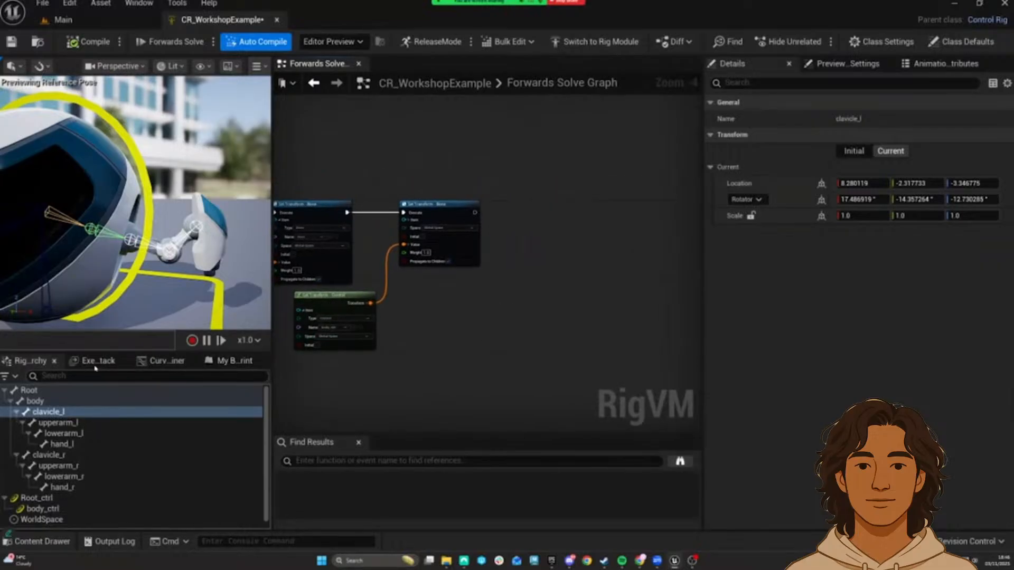
click(228, 361)
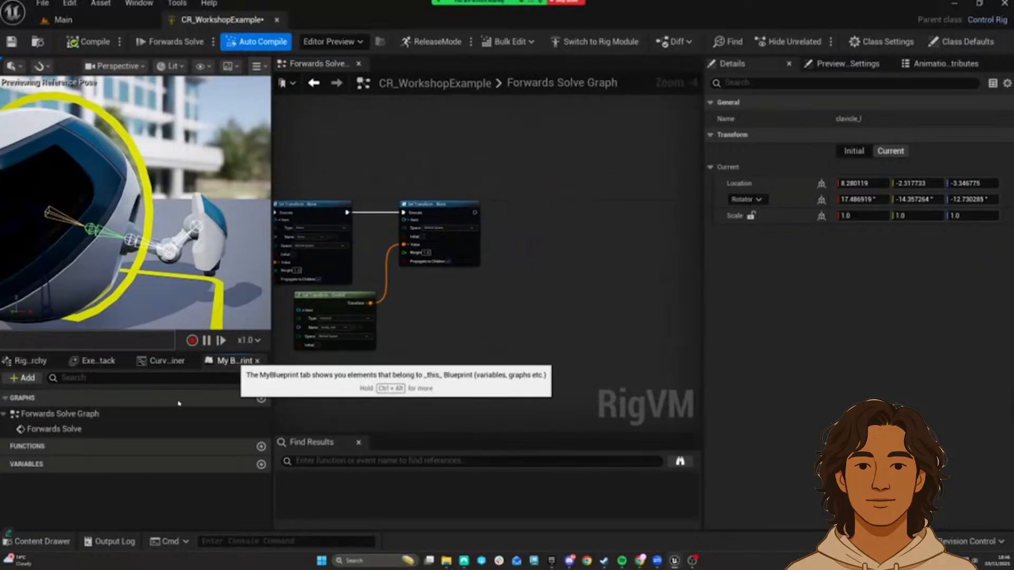
click(261, 446)
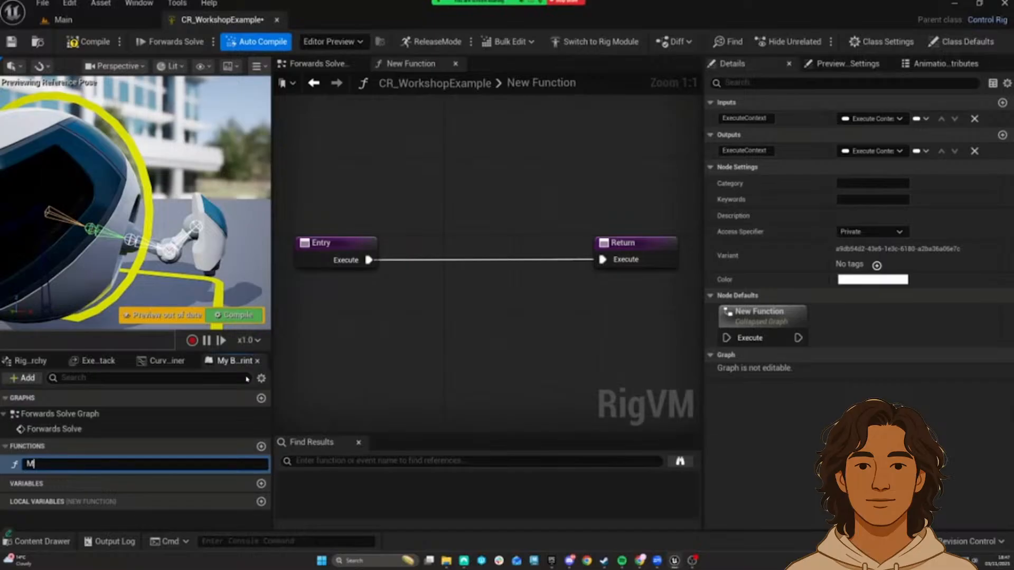
text(ExampleFKChain)
key(Return)
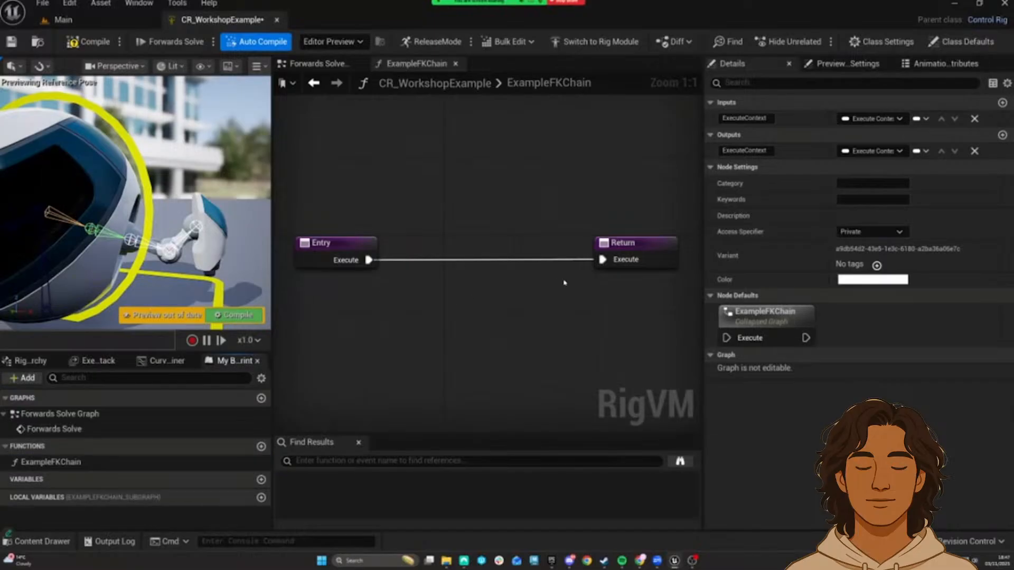
Step: Space the Entry and Return nodes further apart in the ExampleFKChain graph to make room for more nodes
scroll(558, 283, down, 2)
right_drag(466, 281, 409, 269)
drag(364, 235, 301, 234)
drag(593, 231, 616, 231)
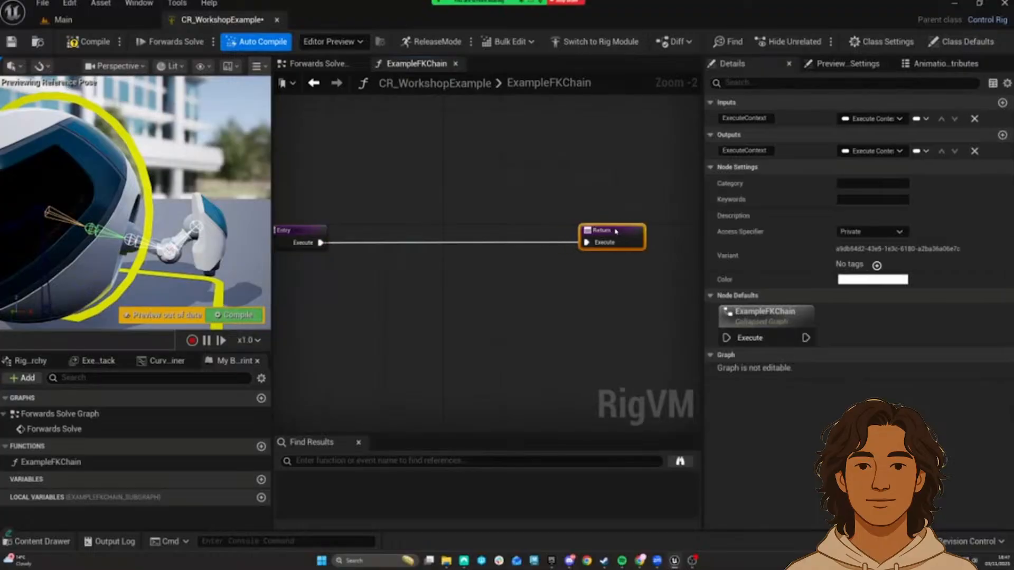
right_drag(431, 264, 457, 242)
right_drag(510, 293, 413, 294)
drag(328, 236, 312, 237)
right_drag(319, 264, 502, 276)
drag(467, 246, 424, 246)
right_drag(522, 312, 411, 296)
click(464, 321)
right_drag(464, 322, 451, 319)
Step: Create new controls from the left arm bones clavicle_l, upperarm_l, lowerarm_l and hand_l
click(31, 360)
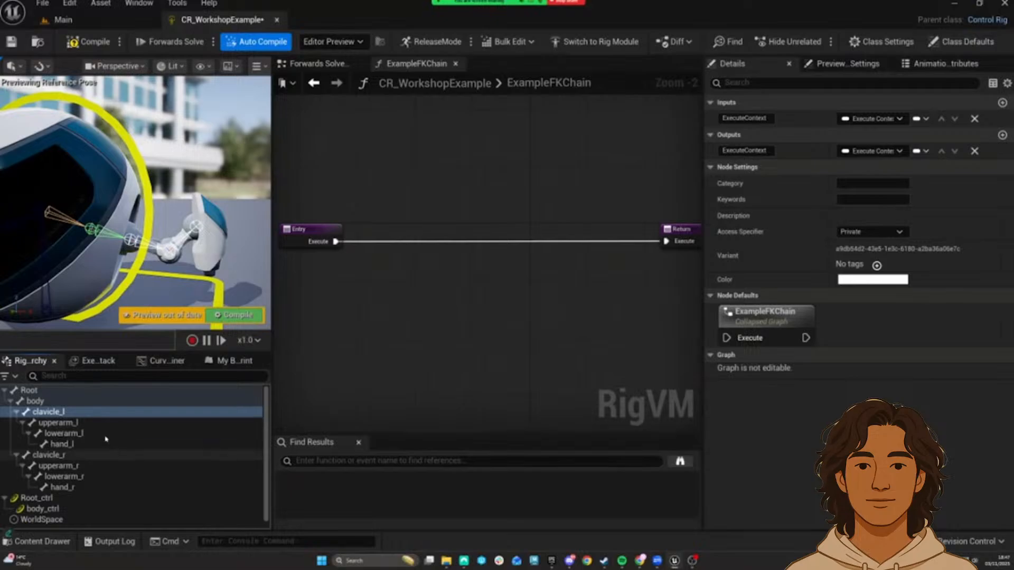
shift+click(73, 444)
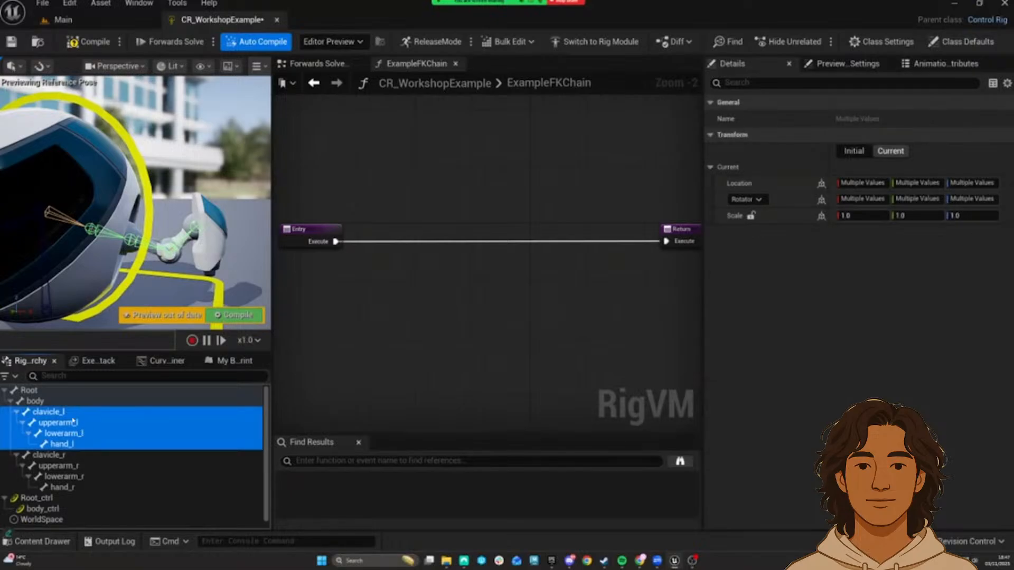
scroll(100, 444, down, 1)
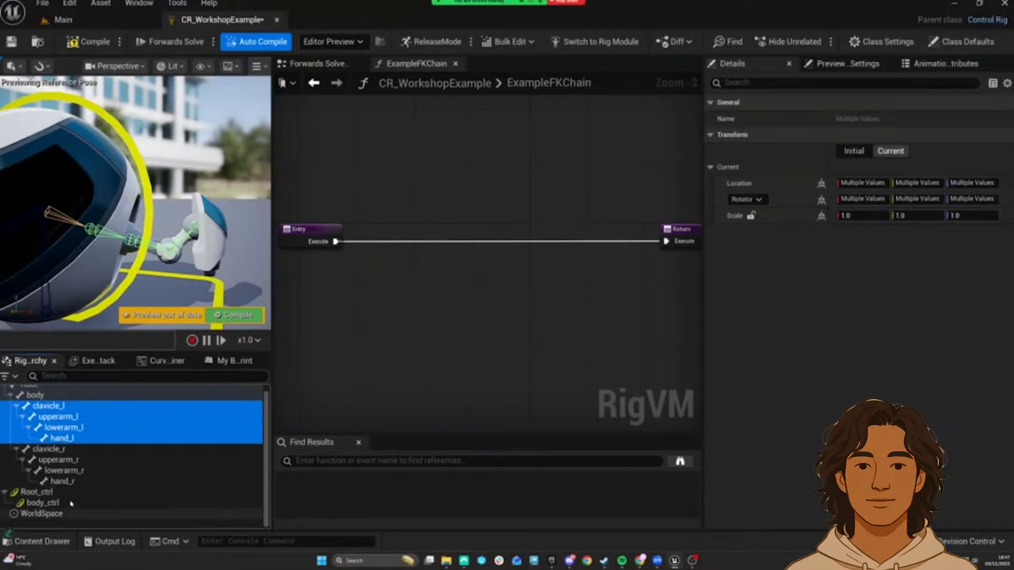
click(56, 406)
shift+click(64, 439)
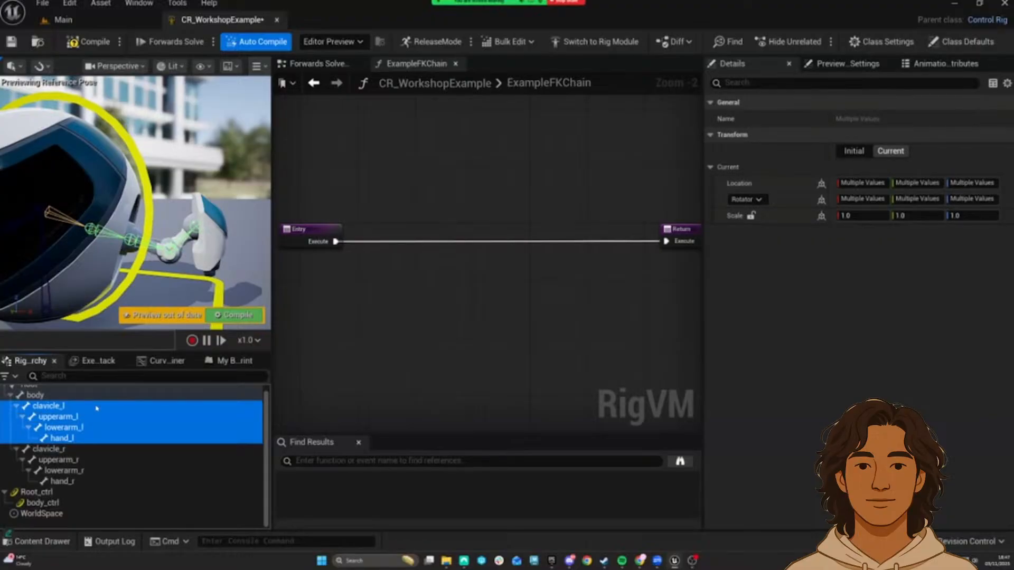
click(57, 406)
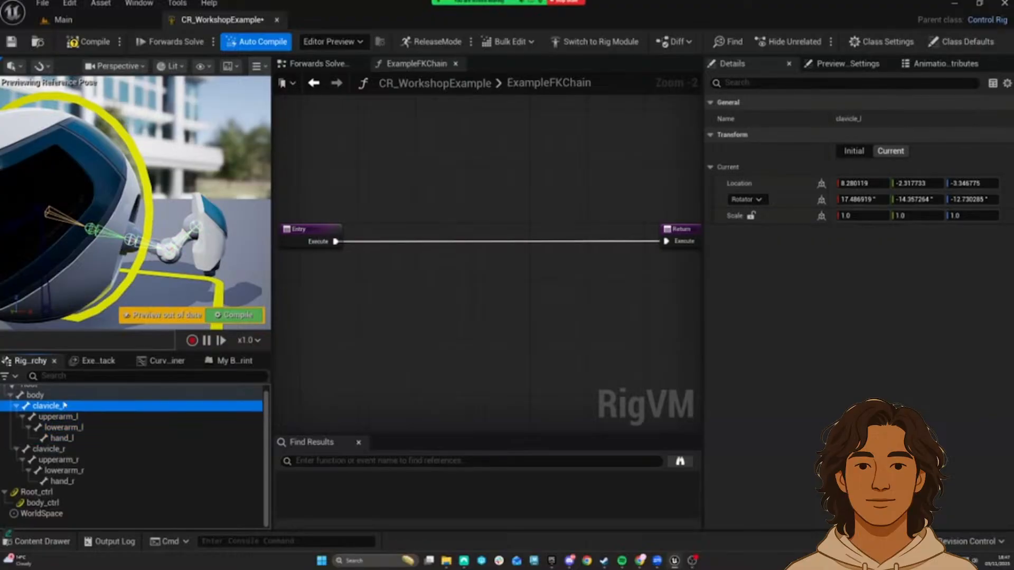
shift+click(63, 439)
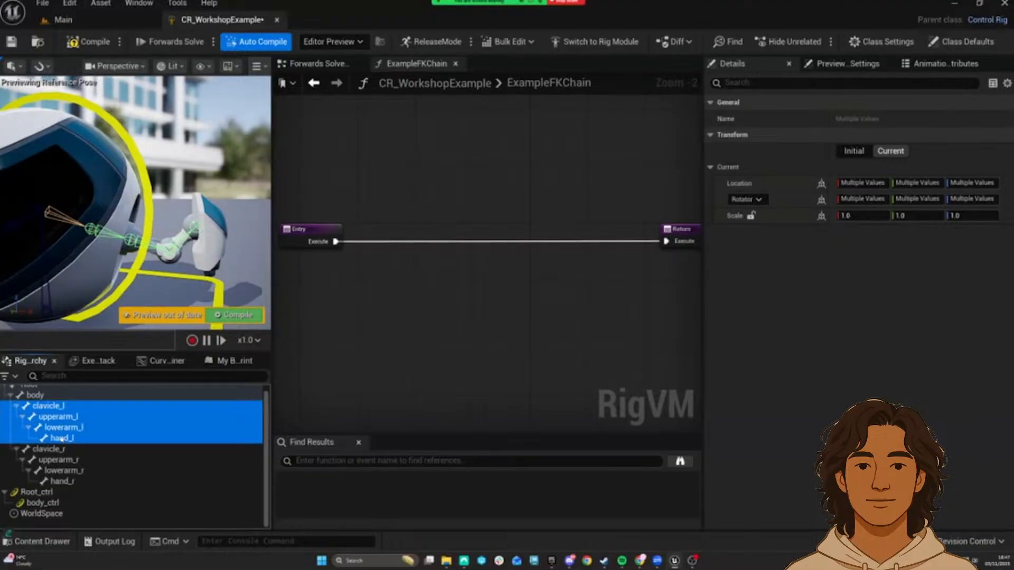
right_click(62, 438)
mouse_move(232, 115)
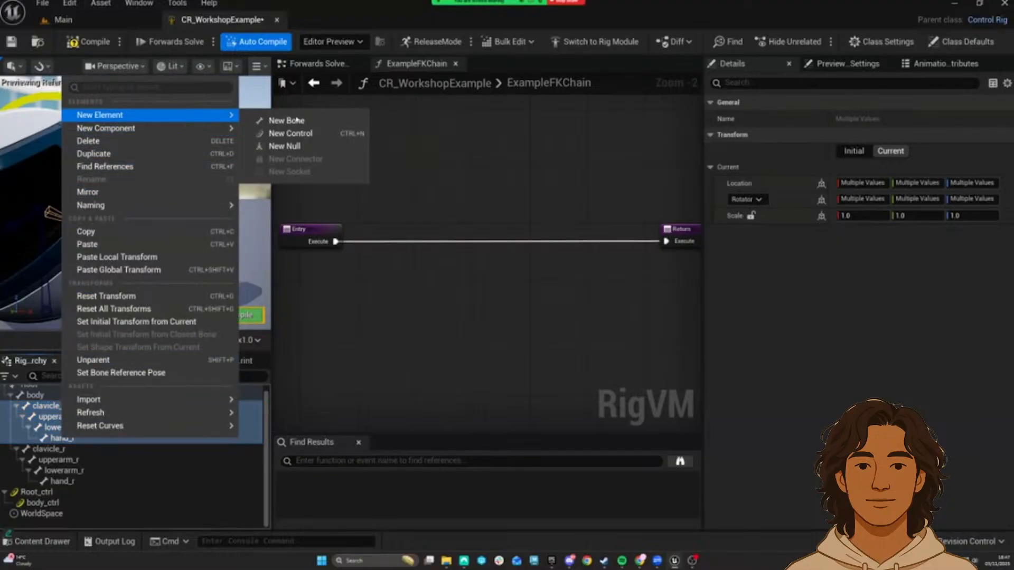
click(290, 132)
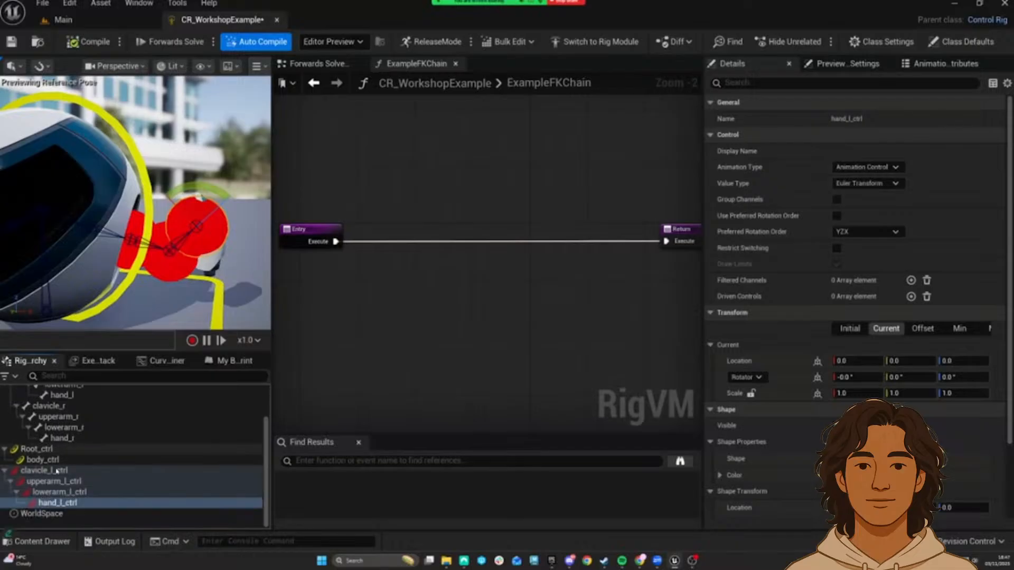
Step: Parent clavicle_l_ctrl and its child arm controls under body_ctrl
click(47, 471)
shift+click(61, 503)
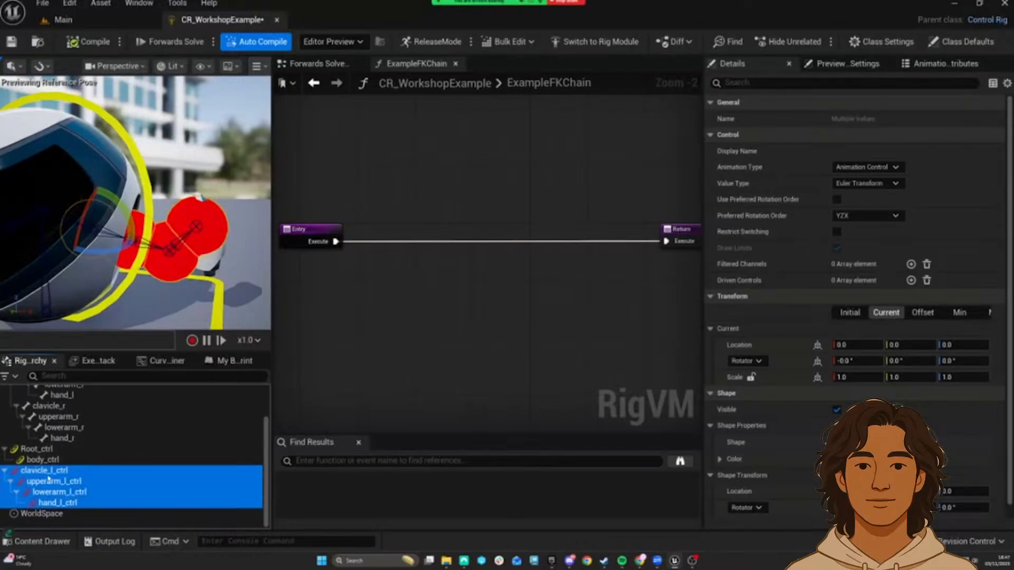
double_click(39, 468)
drag(16, 475, 51, 459)
drag(18, 516, 58, 482)
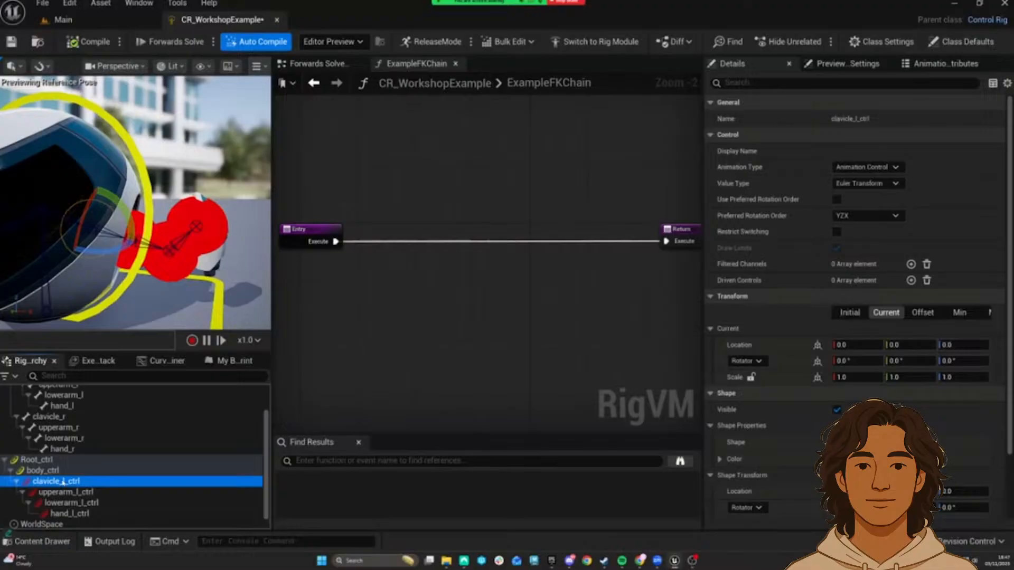
Step: Change the shape of upperarm_l_ctrl, lowerarm_l_ctrl and hand_l_ctrl to Circle_Thick
mouse_move(164, 250)
right_down()
mouse_move(153, 254)
mouse_move(164, 250)
right_up()
click(164, 250)
shift+click(210, 251)
shift+click(252, 229)
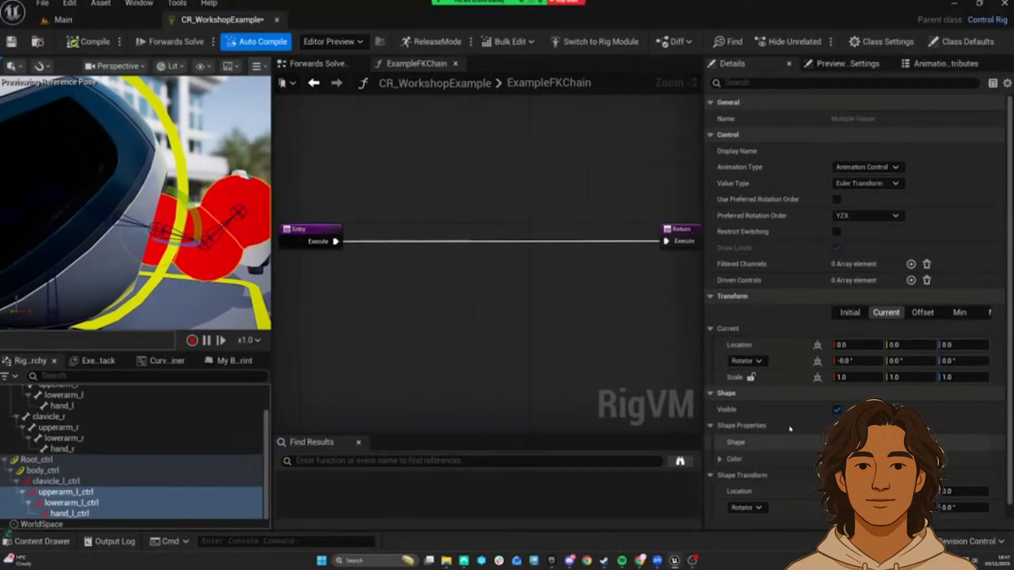
click(866, 442)
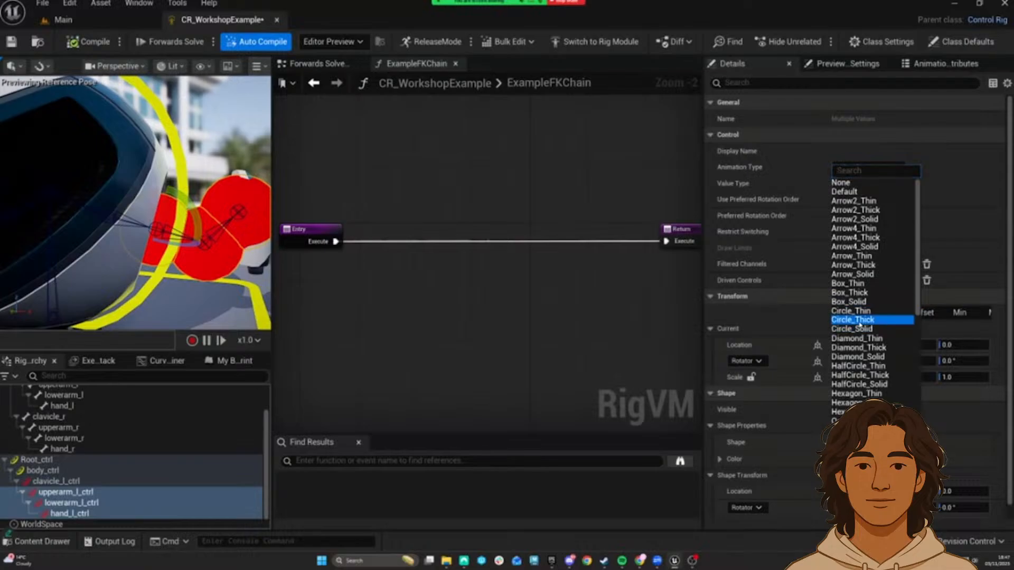
click(859, 321)
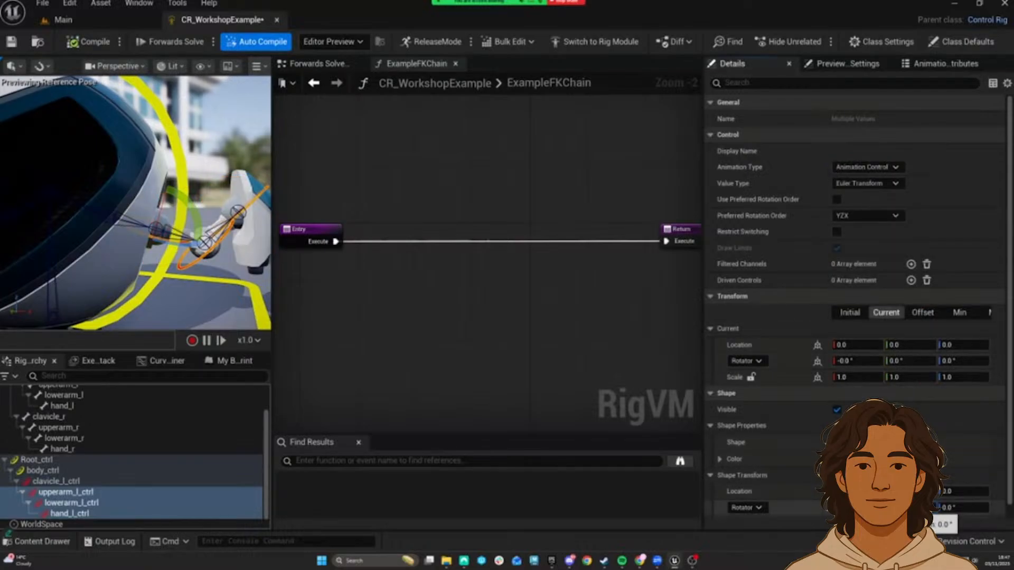
Step: Rotate the shapes of the three selected arm controls by 90 degrees and set their shape Z scale to 5
text(90)
key(Return)
right_drag(212, 271, 202, 257)
scroll(855, 306, down, 1)
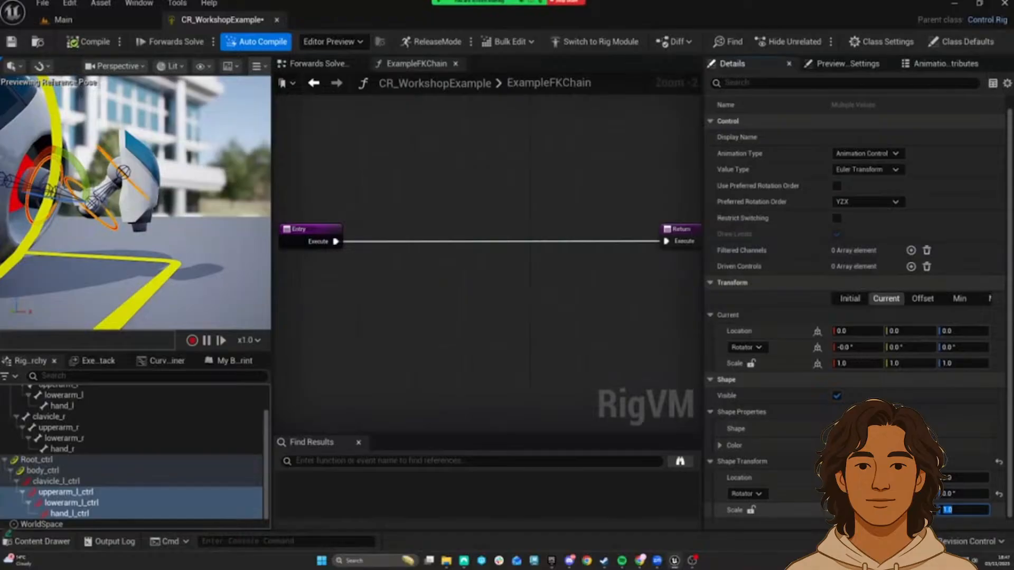
text(5)
key(Return)
Step: Scale clavicle_l_ctrl's shape uniformly to 0.6 and offset its shape location to about 23.47 on Z
right_drag(232, 233, 221, 236)
click(222, 235)
click(47, 206)
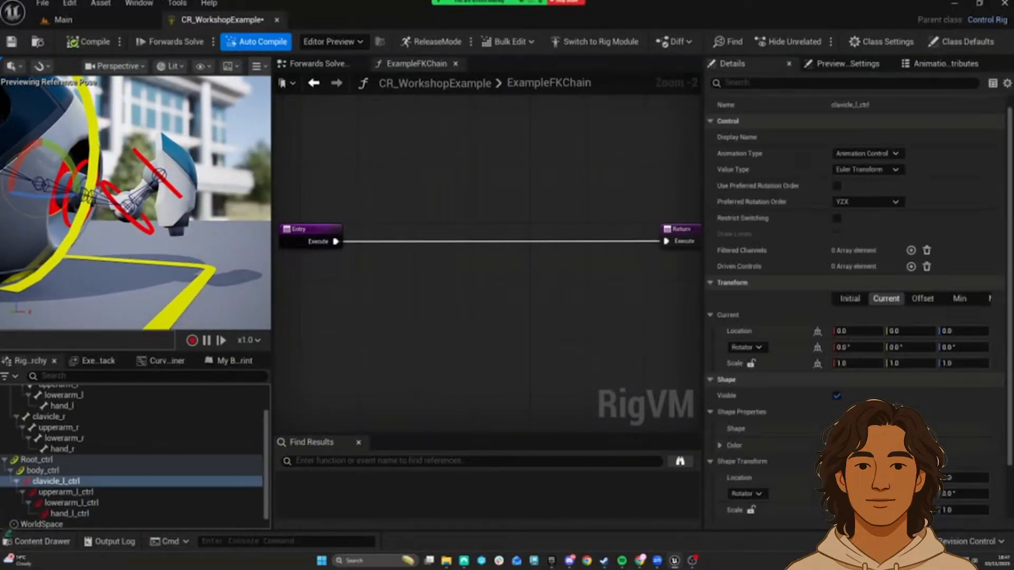
key(f)
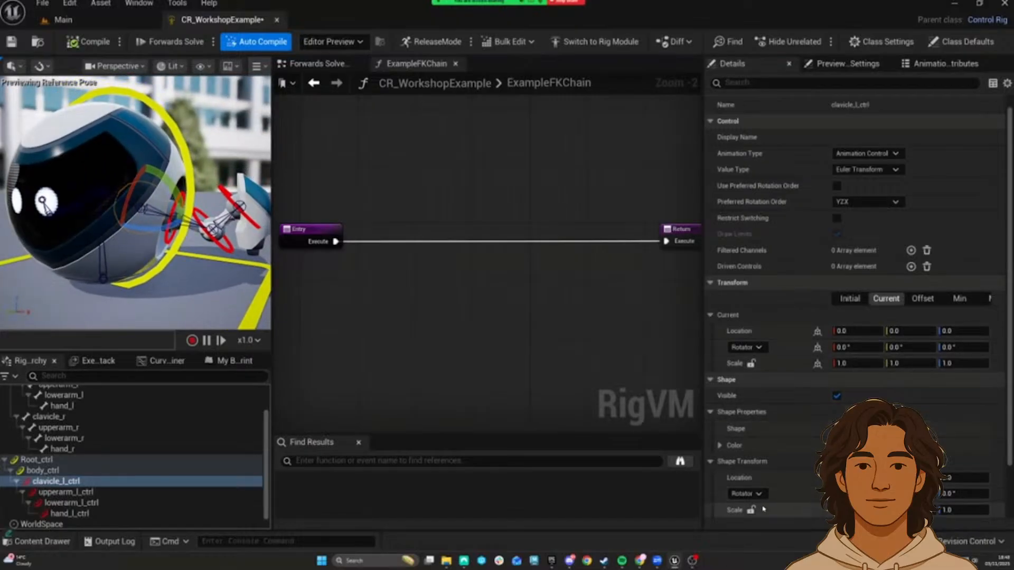
scroll(818, 377, down, 2)
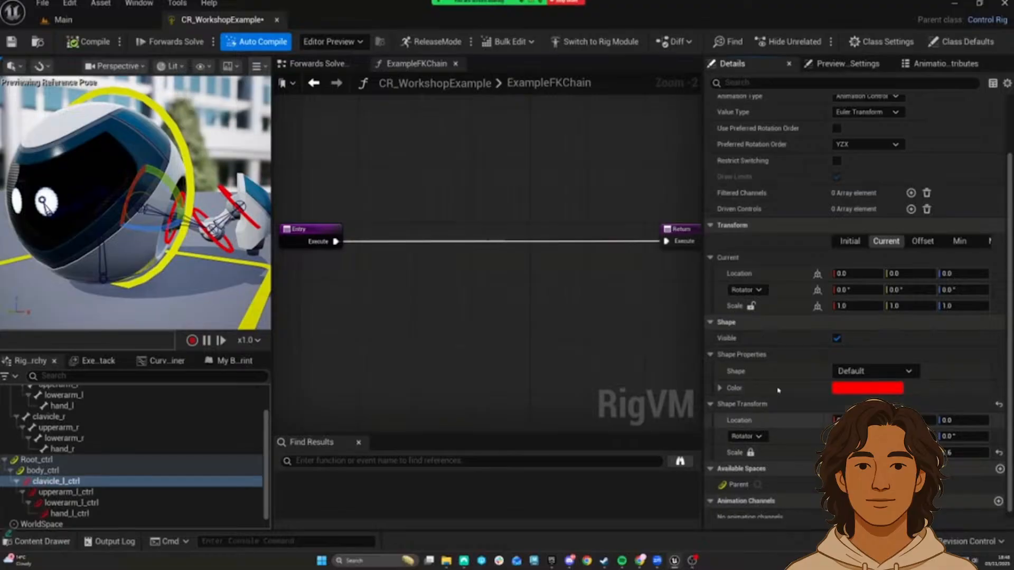
drag(964, 421, 982, 421)
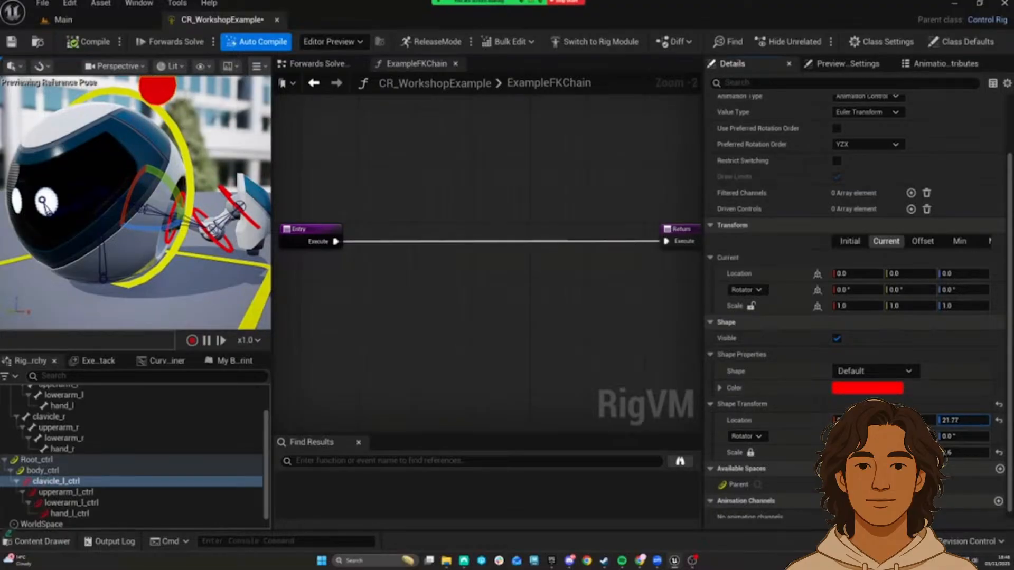
right_drag(141, 261, 145, 227)
key(w)
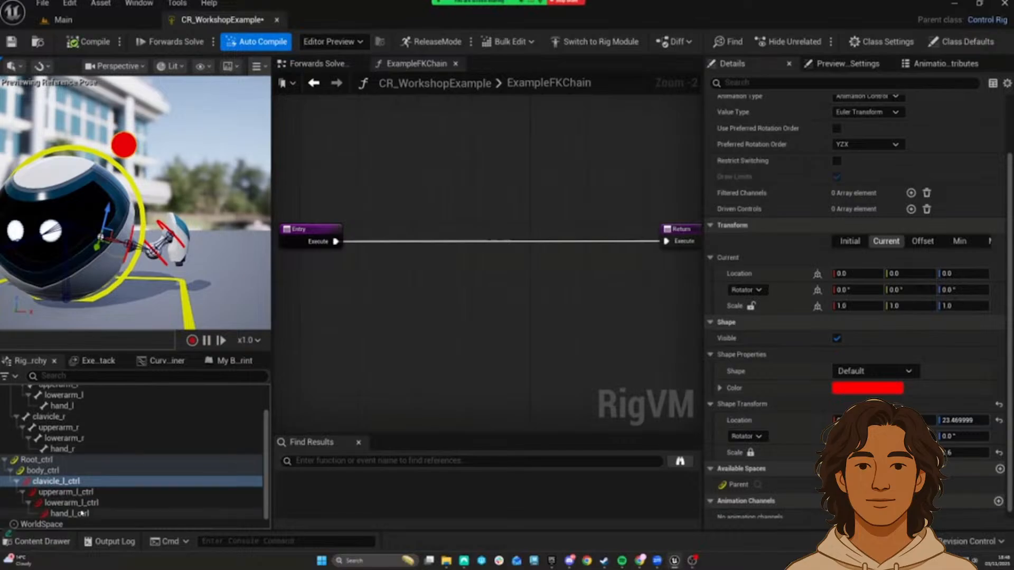
Step: Recolor all four left arm controls blue, about R 0.175, G 0.354, B 1.0
shift+click(159, 513)
click(856, 445)
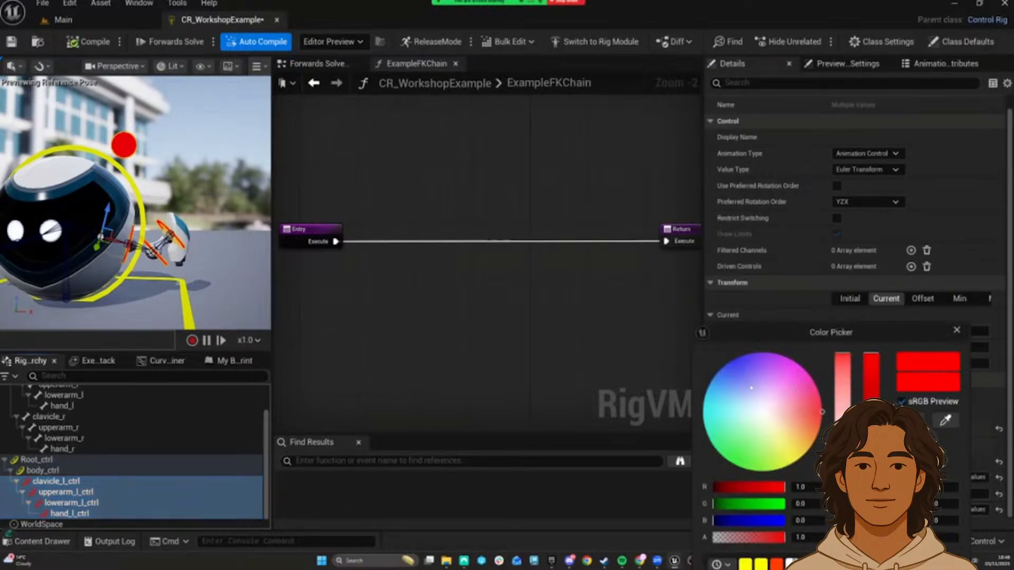
click(731, 397)
click(726, 380)
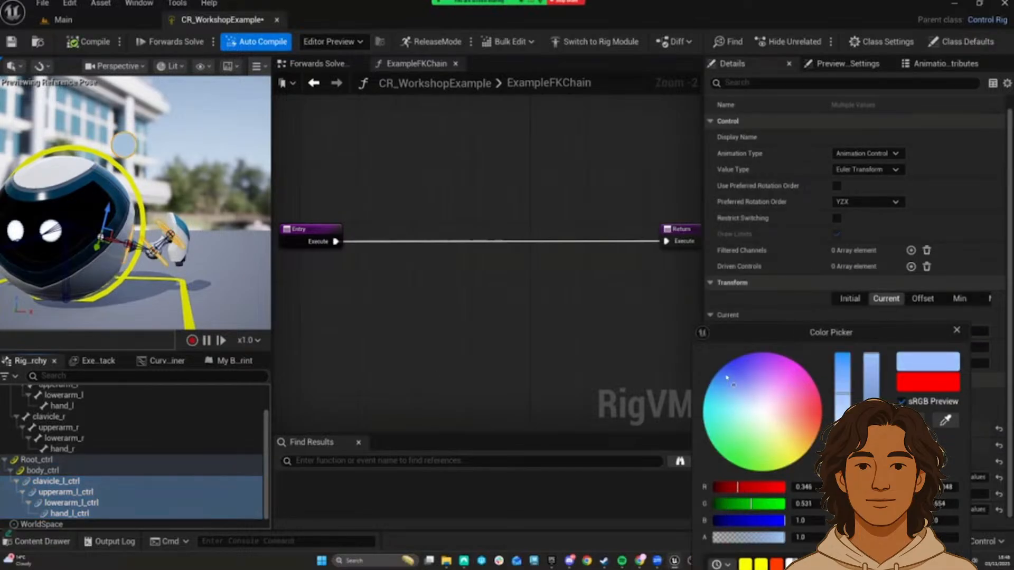
click(728, 377)
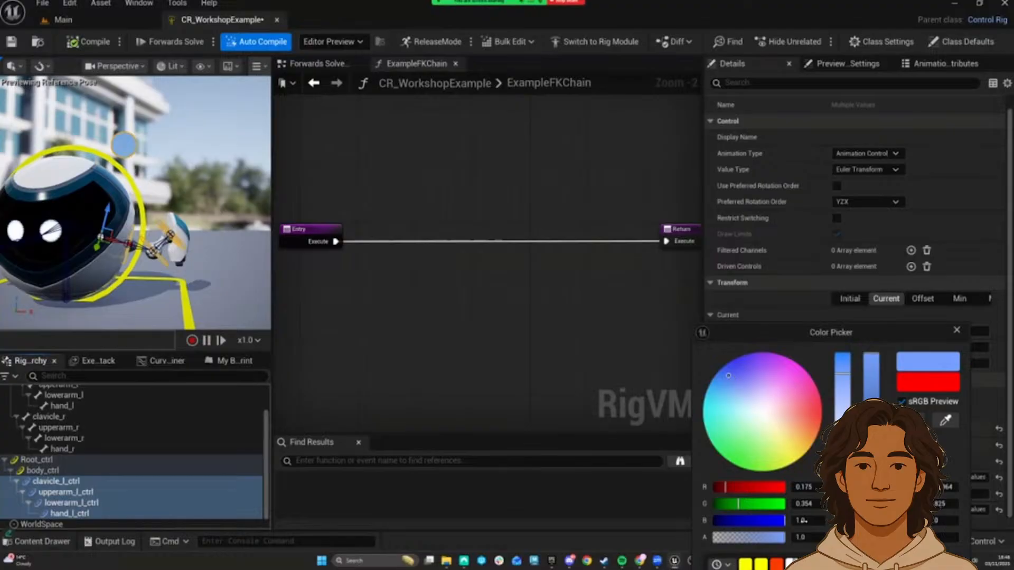
drag(803, 329, 607, 178)
click(676, 444)
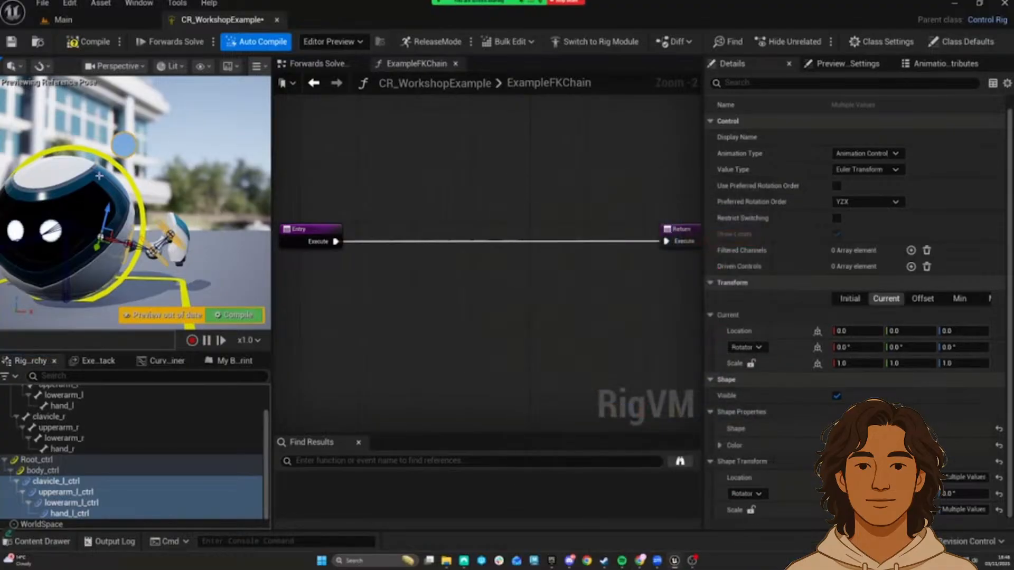
click(176, 175)
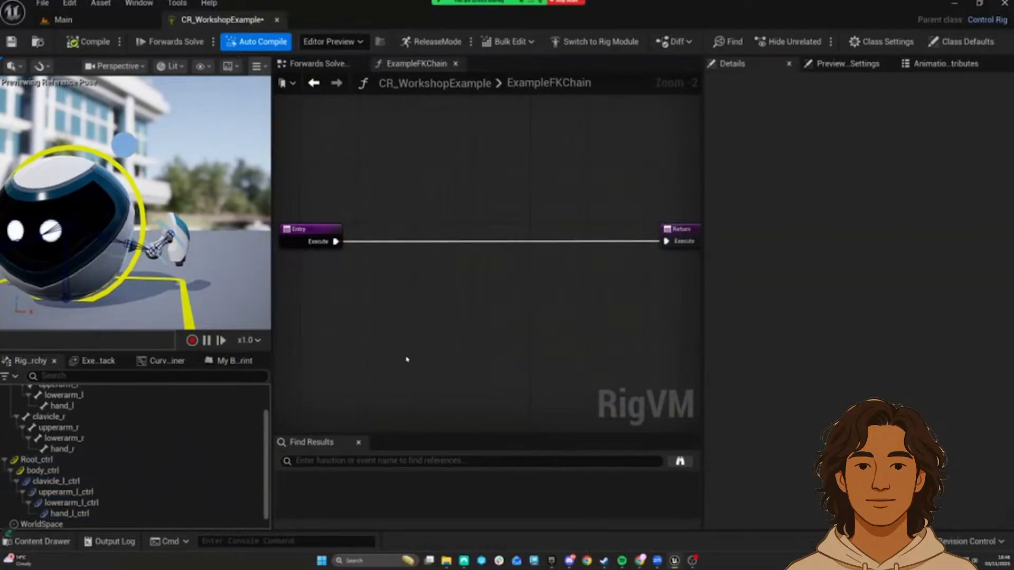
Step: Compare the left arm bones clavicle_l to hand_l with their matching controls in the rig hierarchy
right_drag(454, 322, 488, 247)
scroll(131, 439, up, 3)
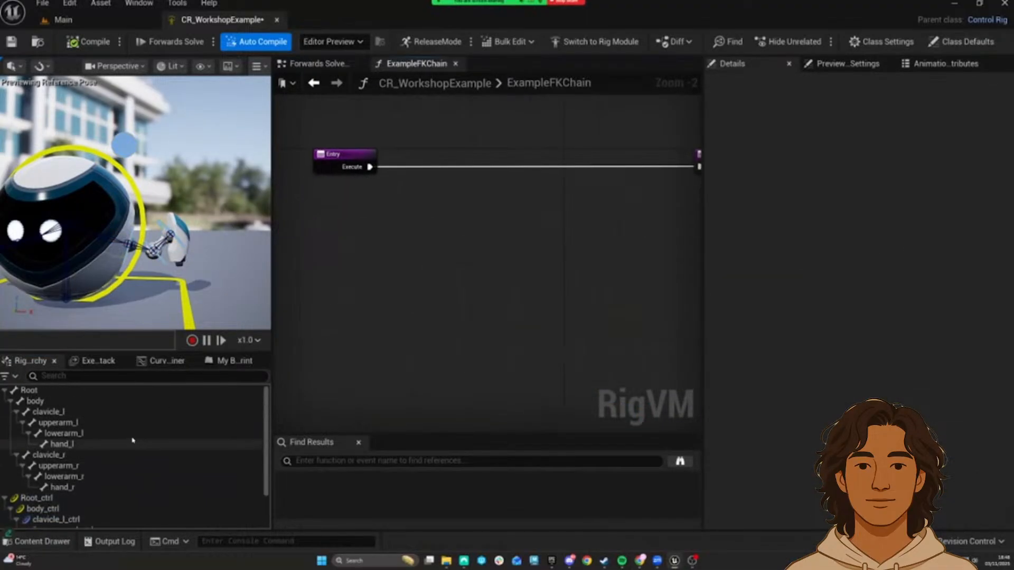
click(63, 412)
shift+click(62, 444)
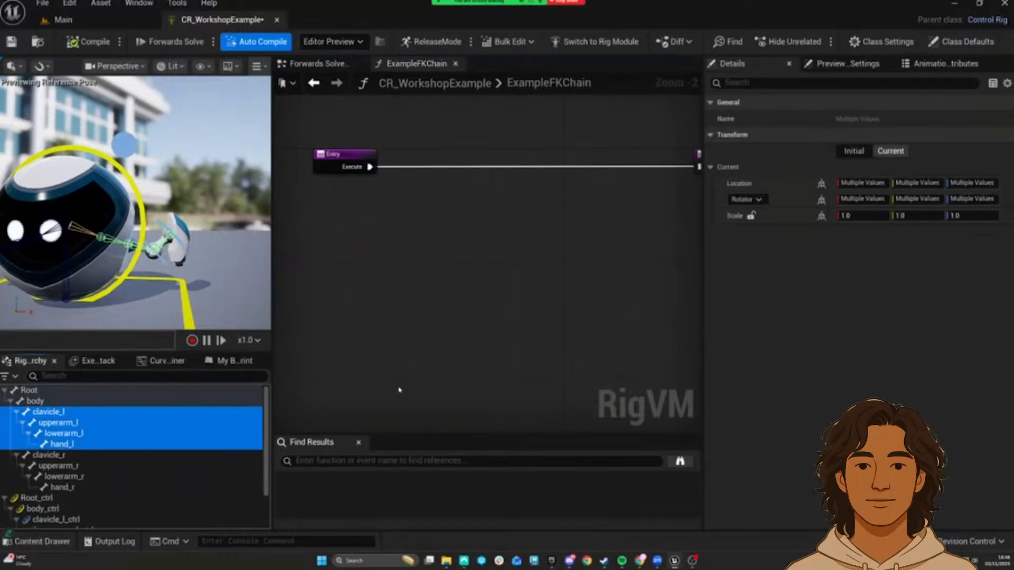
scroll(50, 478, down, 2)
click(53, 469)
shift+click(68, 502)
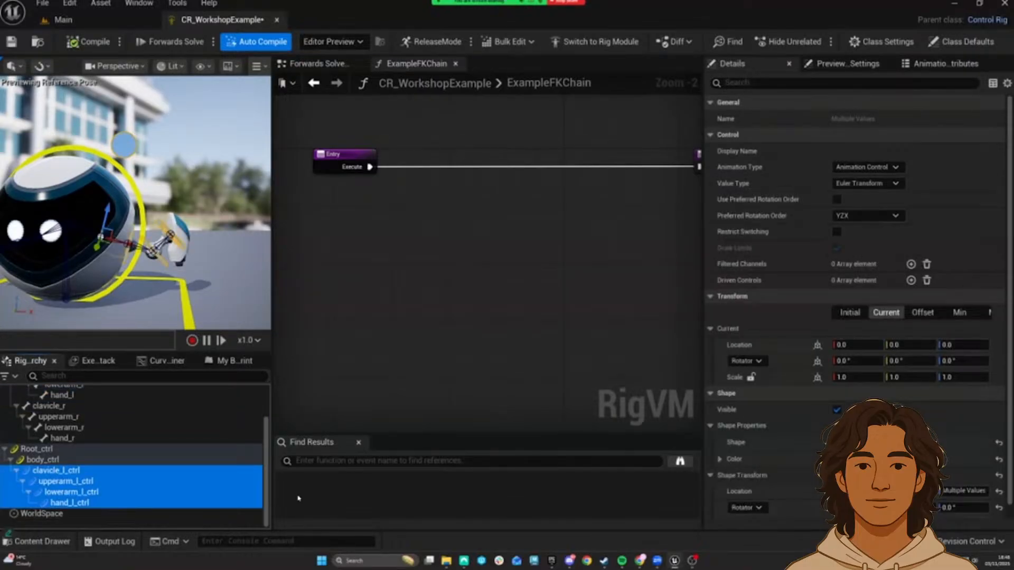
right_drag(436, 244, 419, 271)
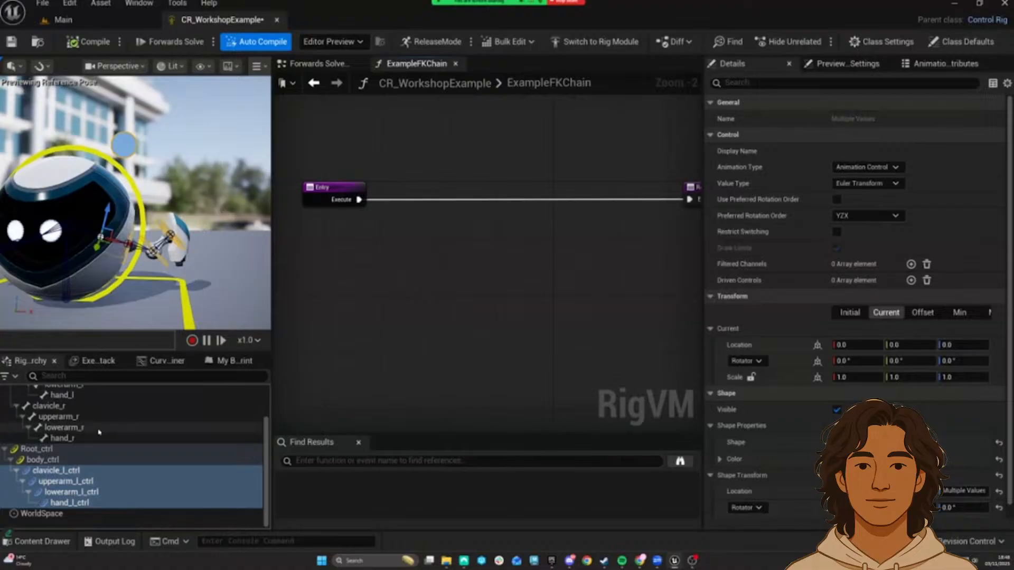
Step: Create an Item Array node in the ExampleFKChain graph from the bones clavicle_l, upperarm_l, lowerarm_l and hand_l
scroll(99, 432, up, 2)
click(63, 412)
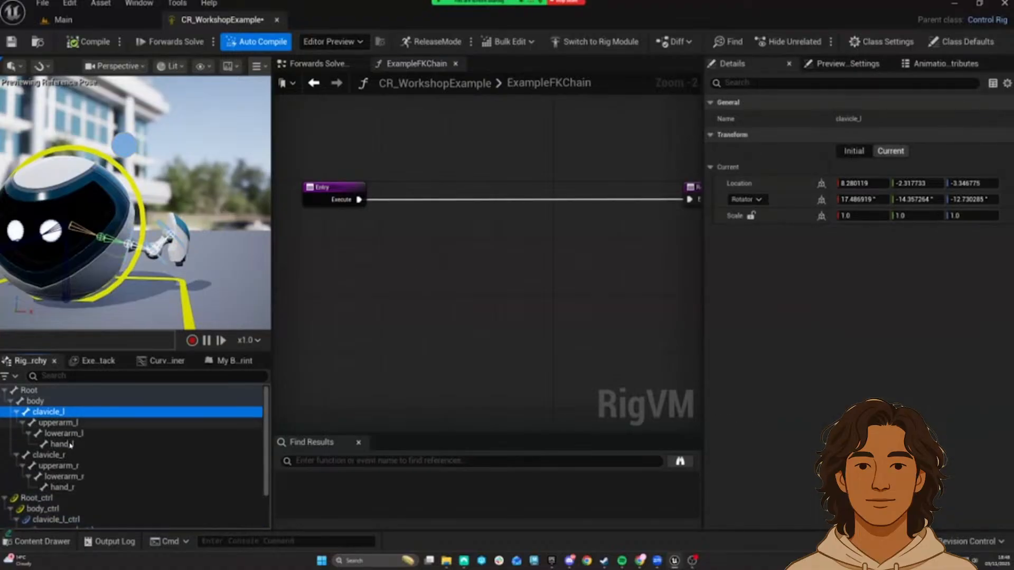
shift+click(64, 444)
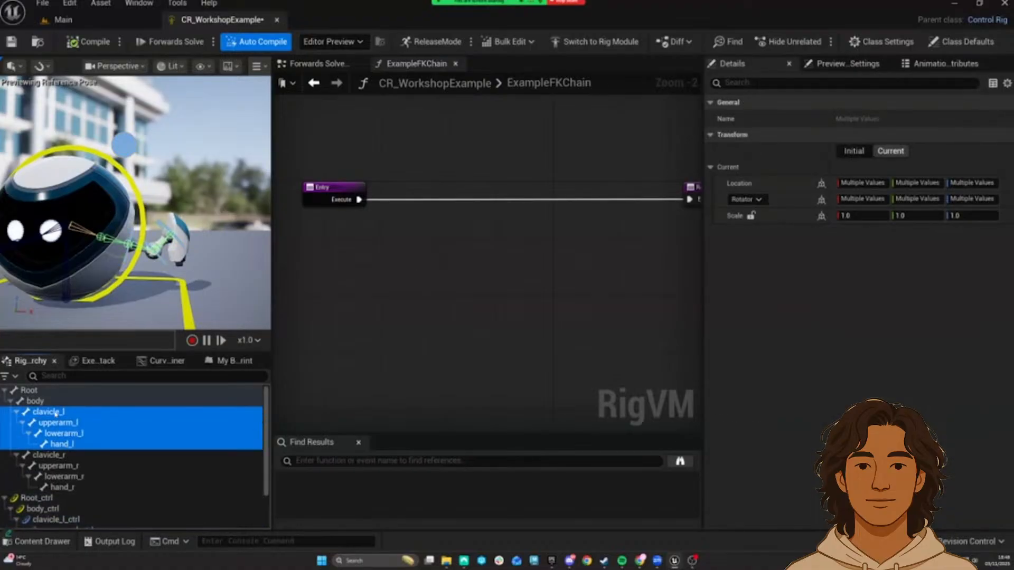
drag(55, 413, 385, 257)
click(436, 395)
scroll(443, 337, up, 2)
right_drag(560, 339, 561, 182)
scroll(481, 207, down, 2)
right_drag(478, 208, 467, 320)
scroll(456, 259, up, 2)
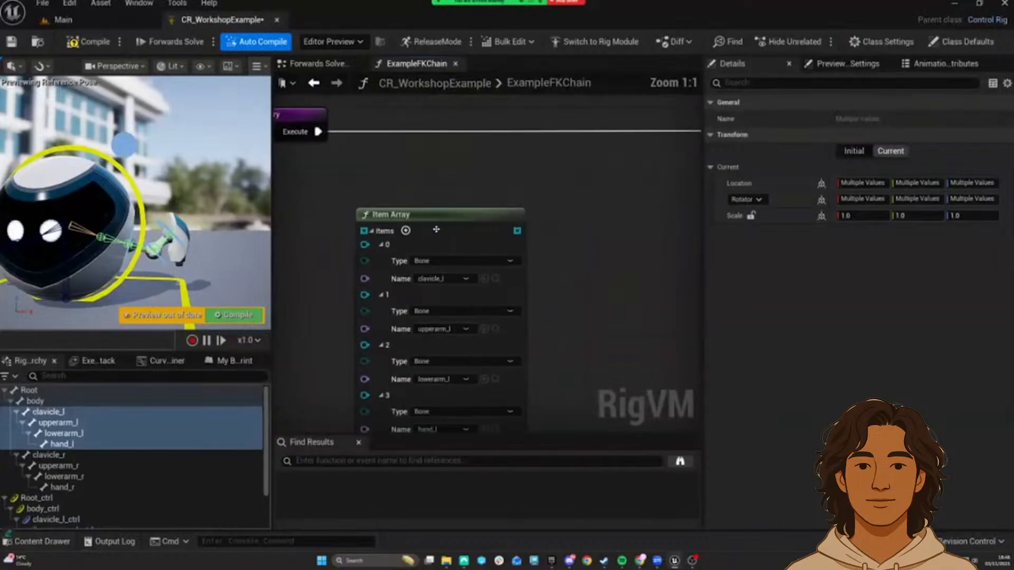
click(442, 221)
right_drag(568, 292, 556, 259)
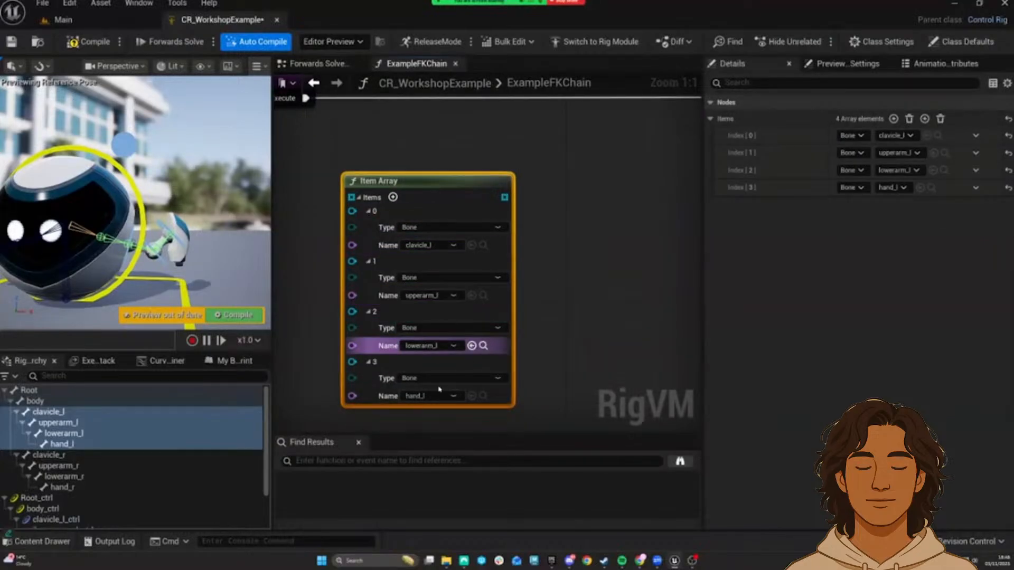
Step: Collapse and reposition the Item Array node, and feed its output into a new For Each node
click(368, 198)
right_drag(395, 139, 453, 211)
drag(422, 258, 318, 328)
right_drag(399, 345, 406, 302)
drag(402, 303, 443, 212)
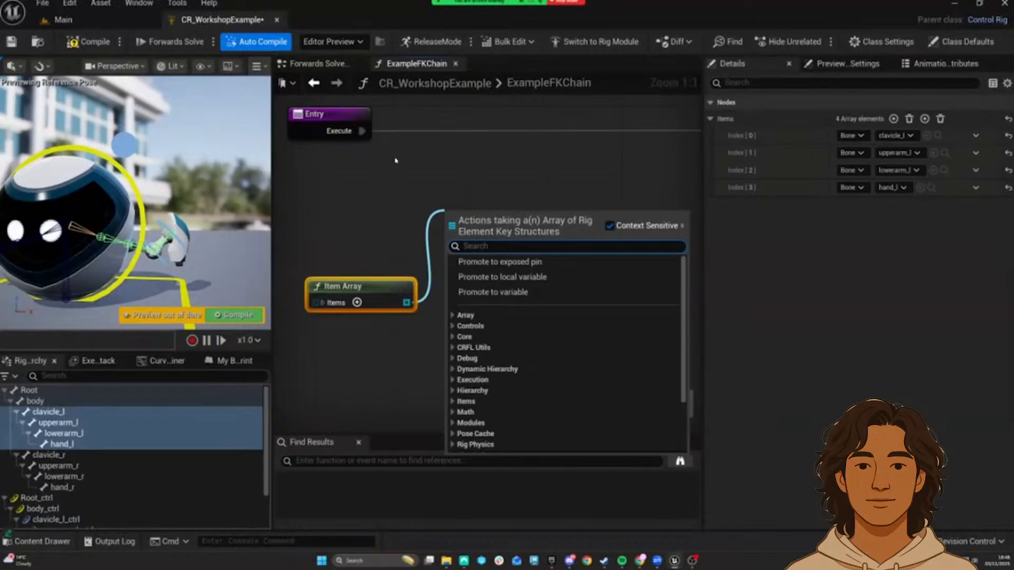
text(for each)
key(Return)
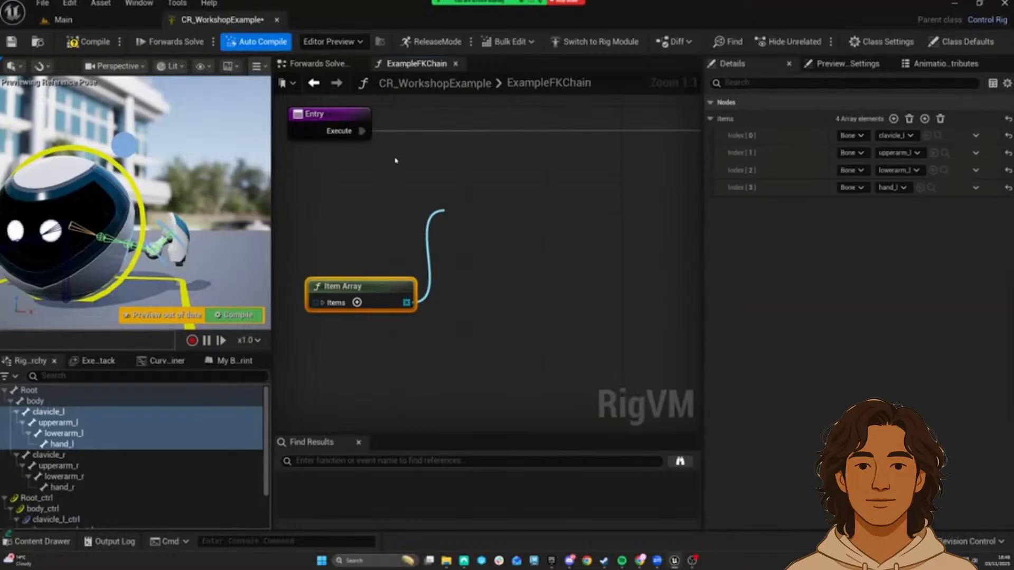
drag(500, 218, 519, 161)
right_drag(410, 226, 444, 236)
Step: Delete the Item Array node from the function graph, keeping the For Each node
drag(318, 243, 448, 361)
right_drag(423, 291, 432, 319)
drag(432, 319, 389, 283)
click(349, 287)
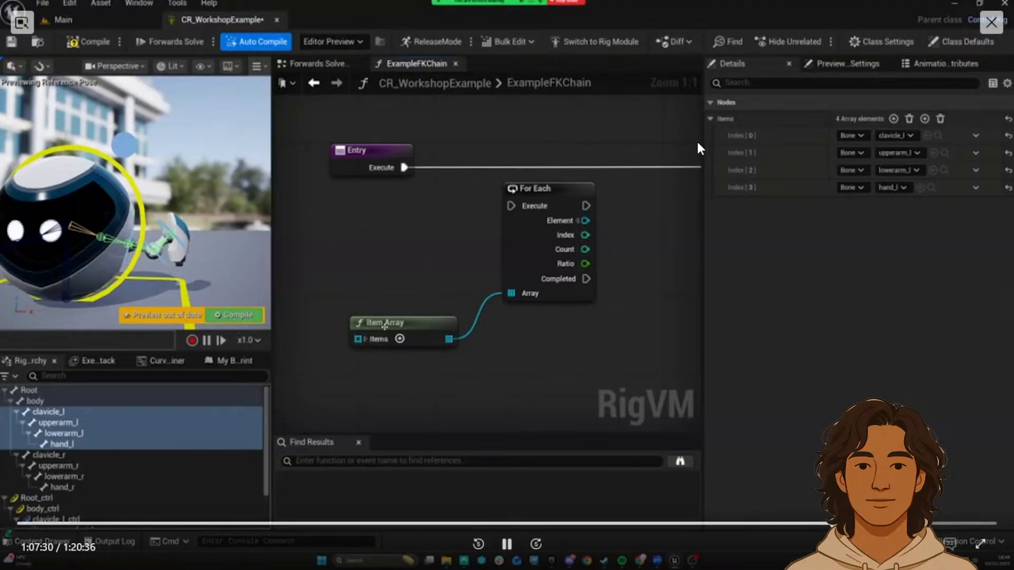
click(388, 324)
click(366, 339)
click(365, 339)
drag(402, 324, 382, 314)
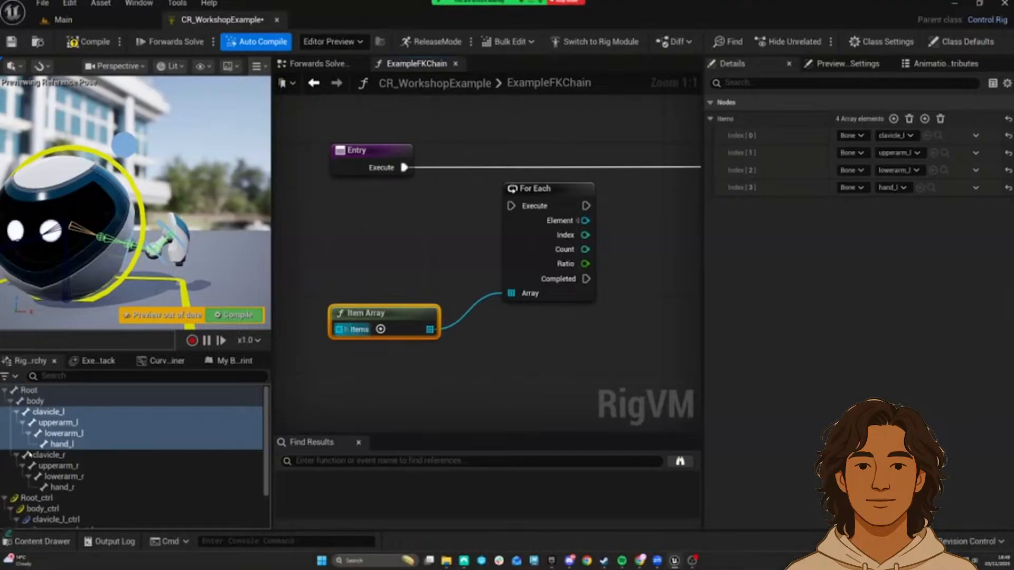
drag(314, 281, 466, 378)
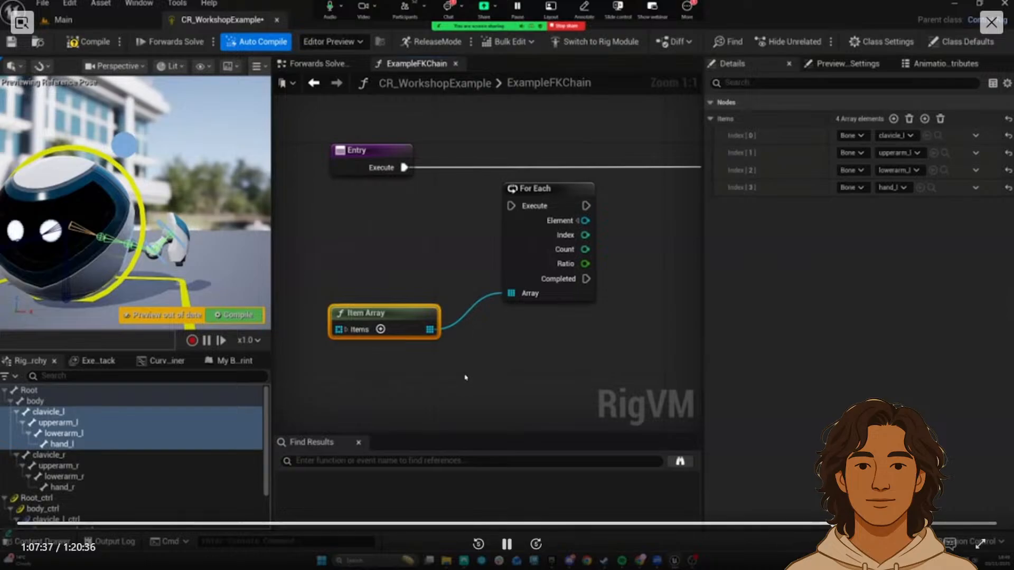
key(Delete)
right_drag(487, 204, 438, 231)
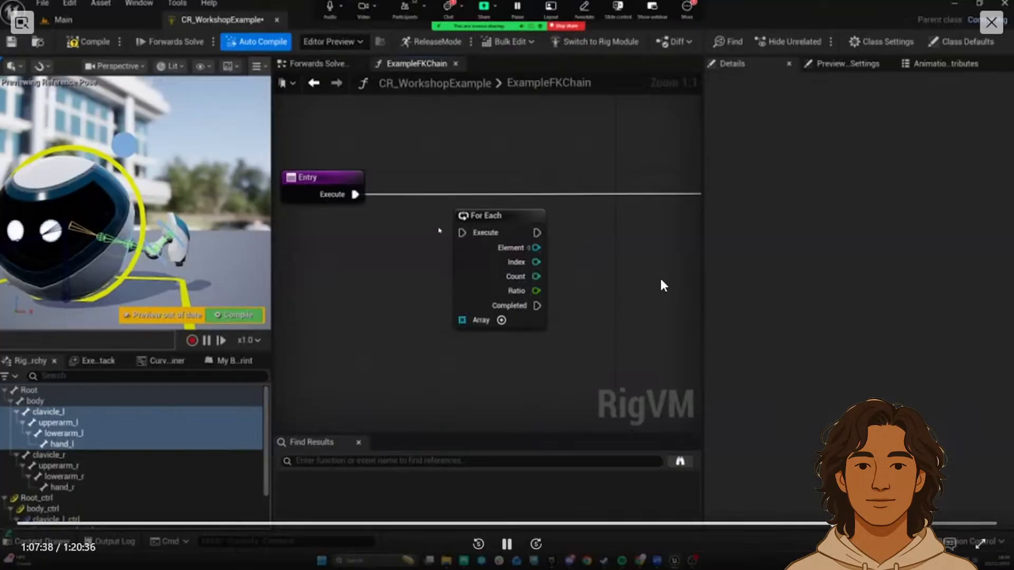
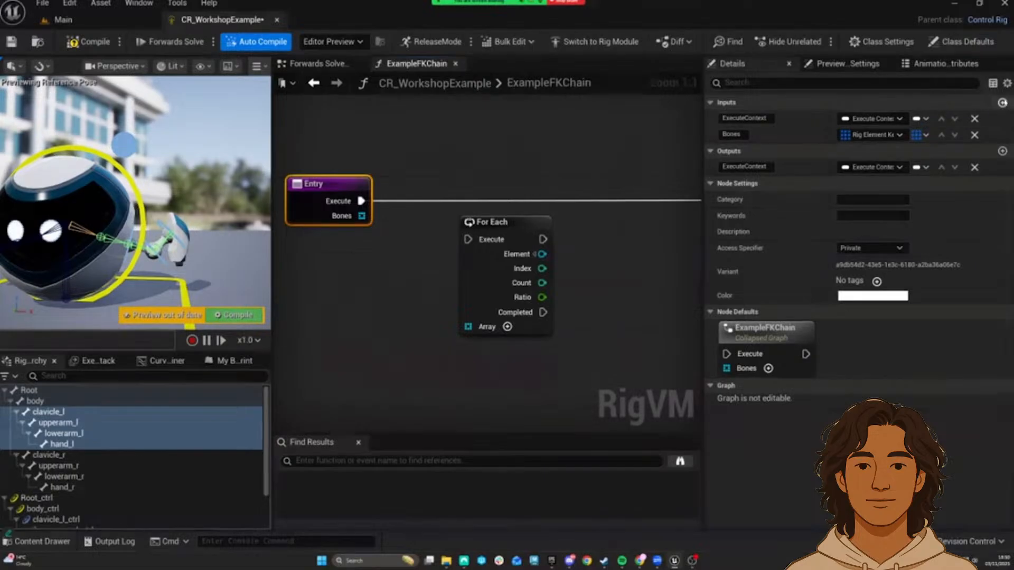
Step: Add a second Rig Element Key array input to the ExampleFKChain function and name it Controls
click(1002, 103)
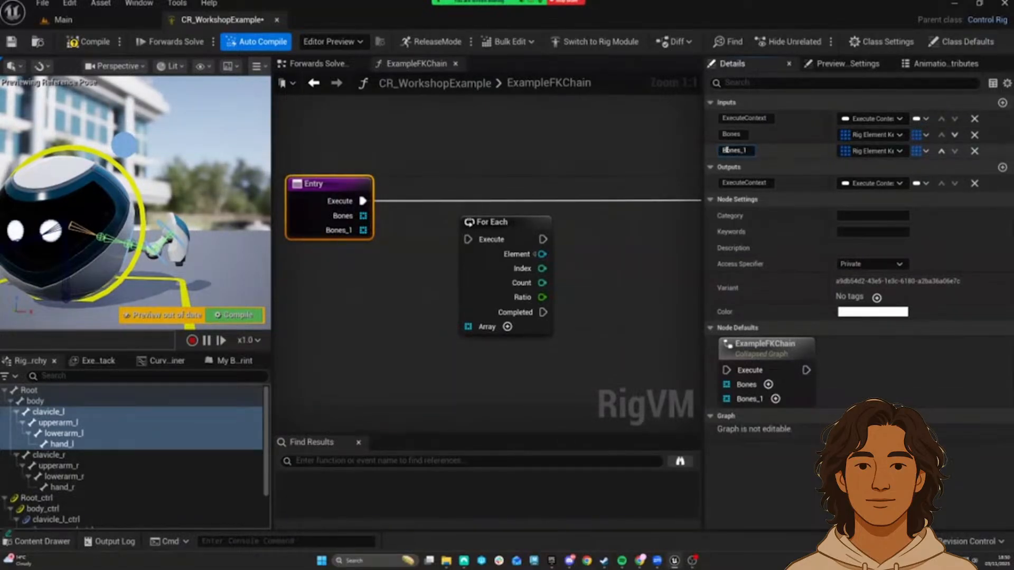
drag(741, 151, 709, 151)
key(BackSpace)
text(Controls)
click(631, 294)
Step: Connect the Entry node's Bones output to the For Each node's Array input and shift the loop node slightly down
right_drag(537, 223, 567, 205)
scroll(483, 197, down, 2)
drag(402, 211, 479, 294)
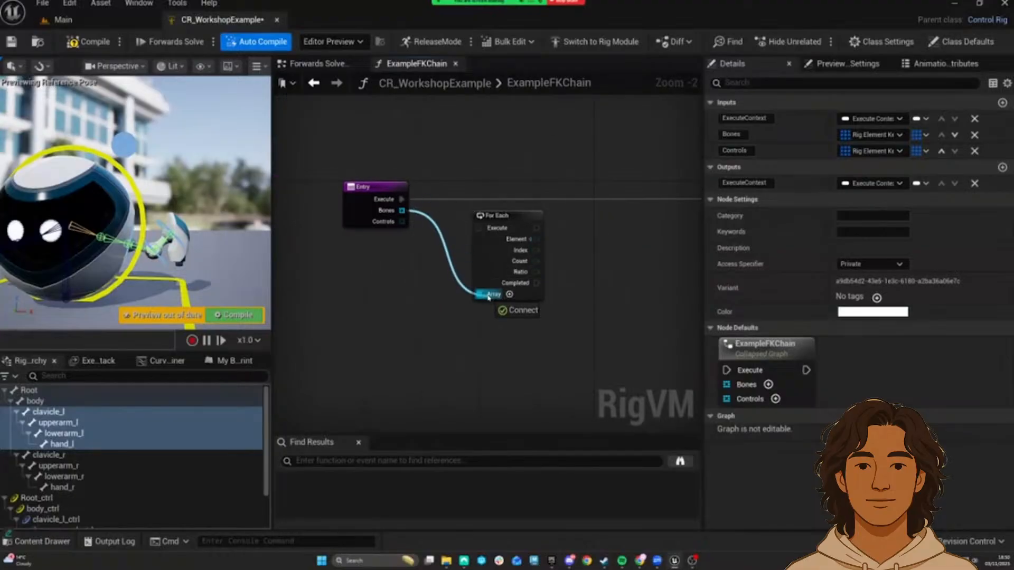
drag(479, 254, 478, 267)
right_drag(539, 258, 471, 248)
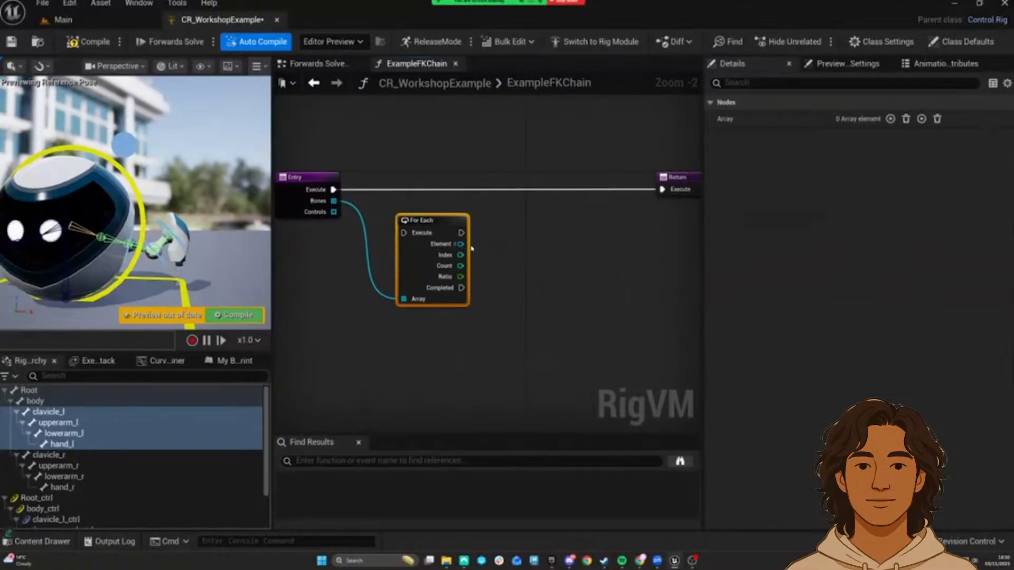
Step: Add a Set Transform node whose Item is driven by the For Each node's Element output
drag(457, 244, 539, 244)
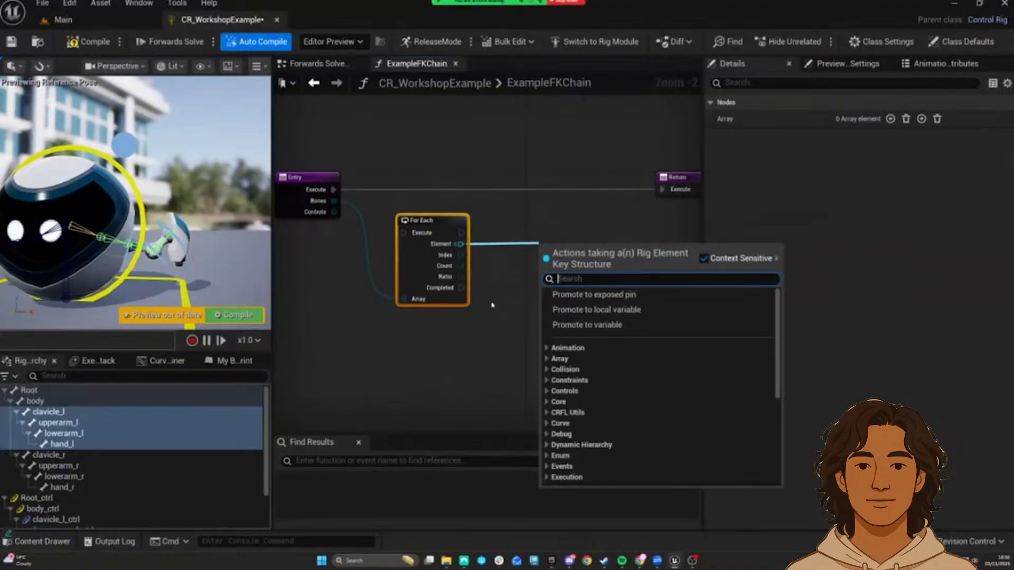
text(set tranform)
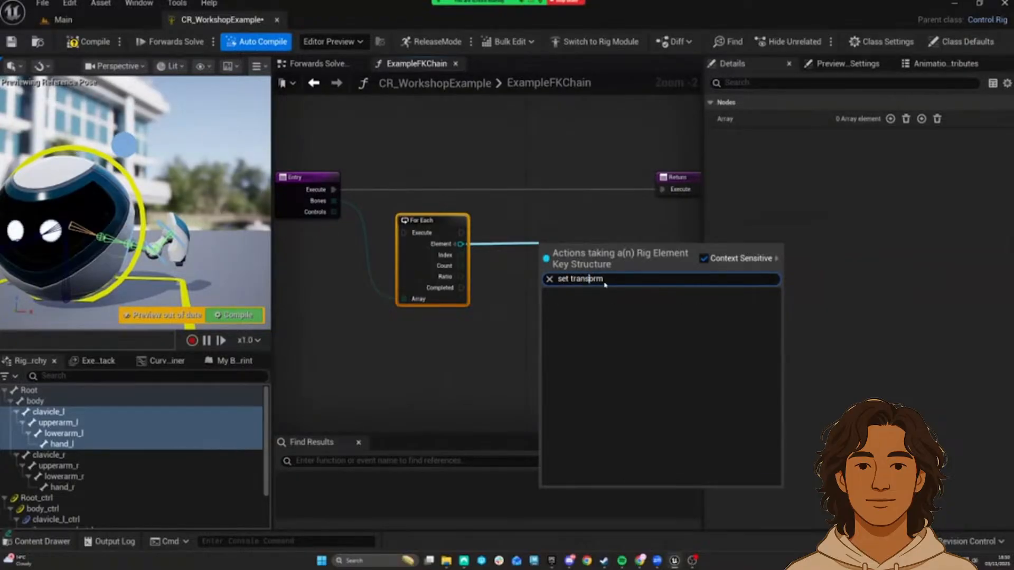
scroll(605, 370, down, 2)
click(605, 415)
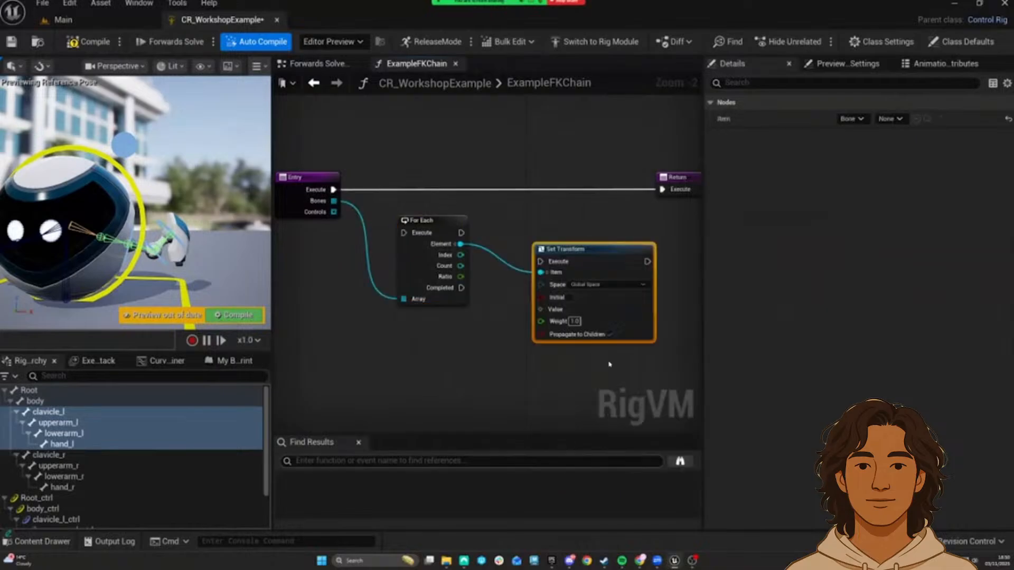
Step: Wire execution from Entry through For Each into Set Transform, and line these nodes up in one row
drag(588, 257, 586, 235)
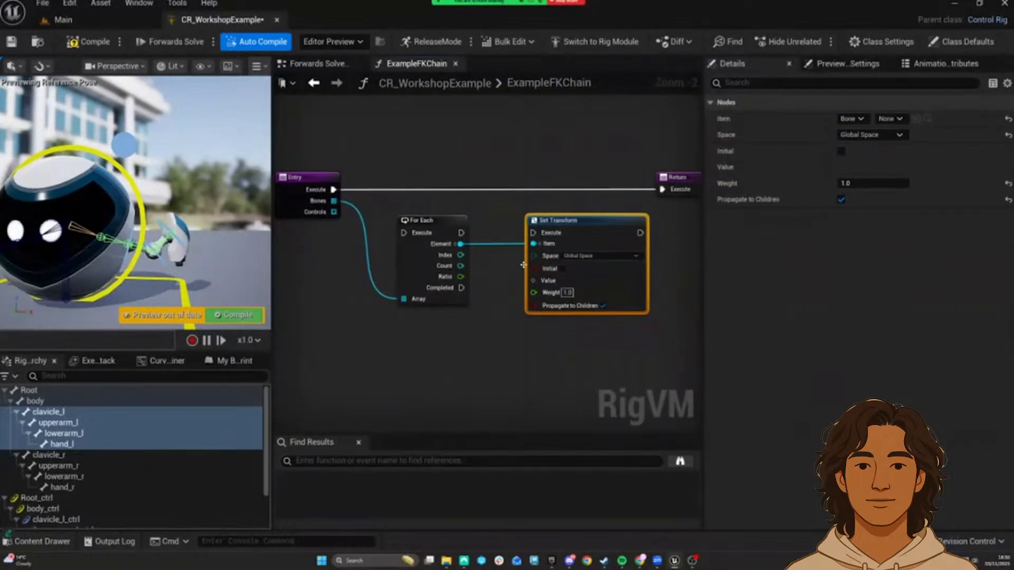
right_drag(529, 267, 585, 278)
drag(517, 244, 589, 244)
drag(389, 201, 459, 244)
right_drag(413, 197, 364, 188)
drag(393, 186, 557, 280)
drag(586, 235, 567, 193)
click(486, 271)
right_drag(485, 271, 436, 241)
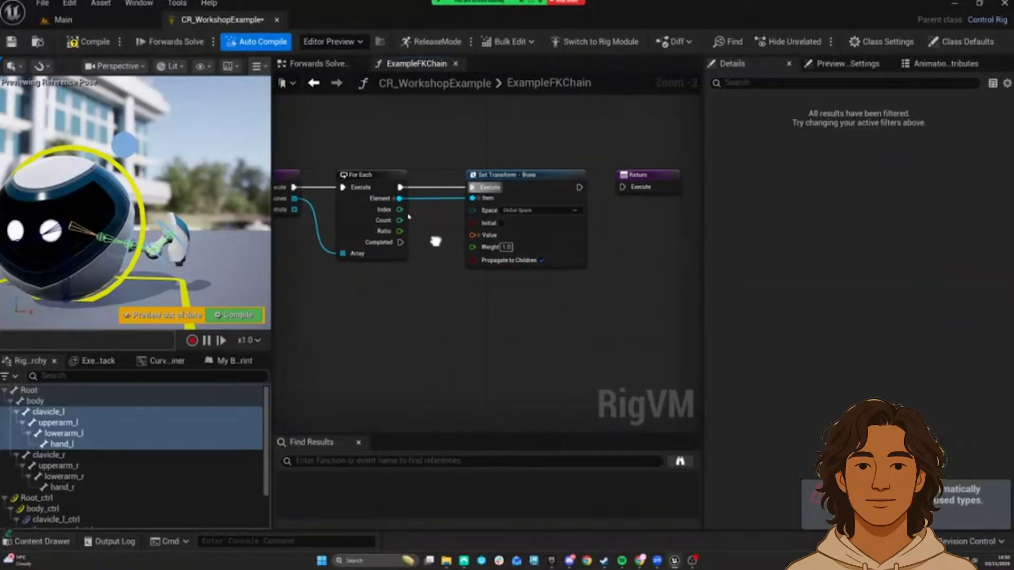
Step: Add an At node fed by the Entry node's Controls output and drive its Index from the For Each node's Index
click(530, 185)
right_drag(435, 289, 483, 268)
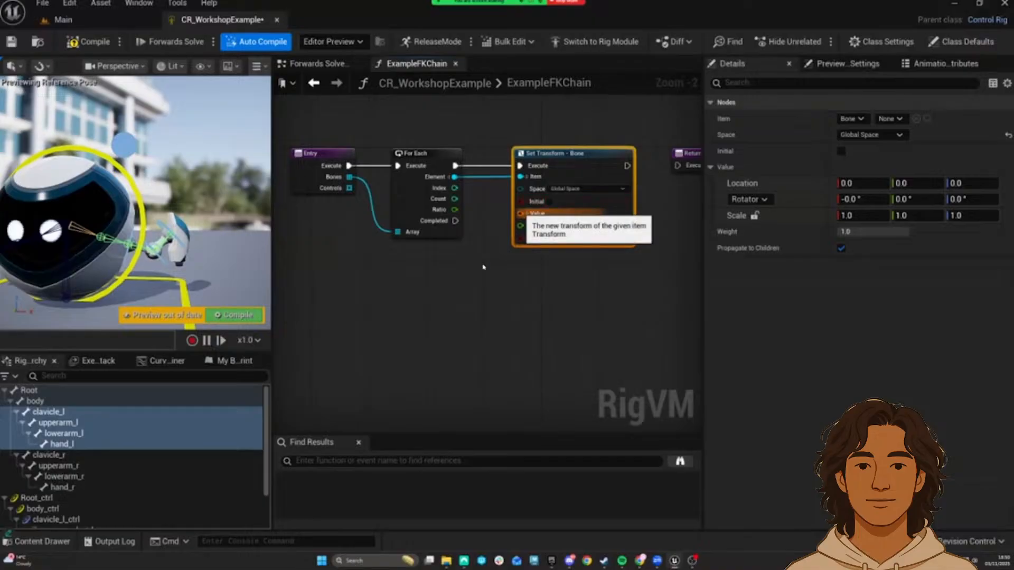
right_drag(396, 192, 409, 212)
drag(352, 211, 362, 192)
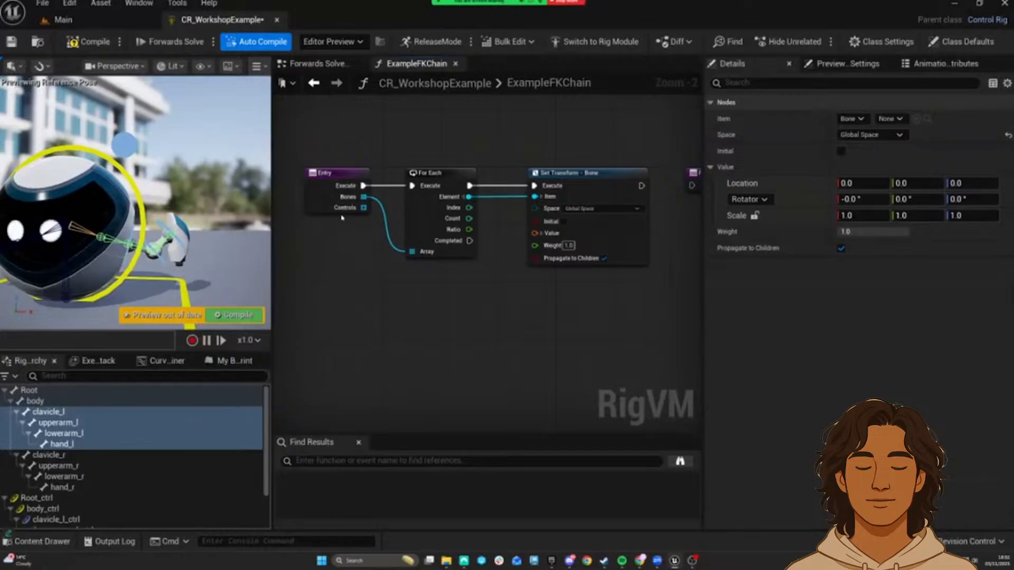
drag(361, 209, 400, 354)
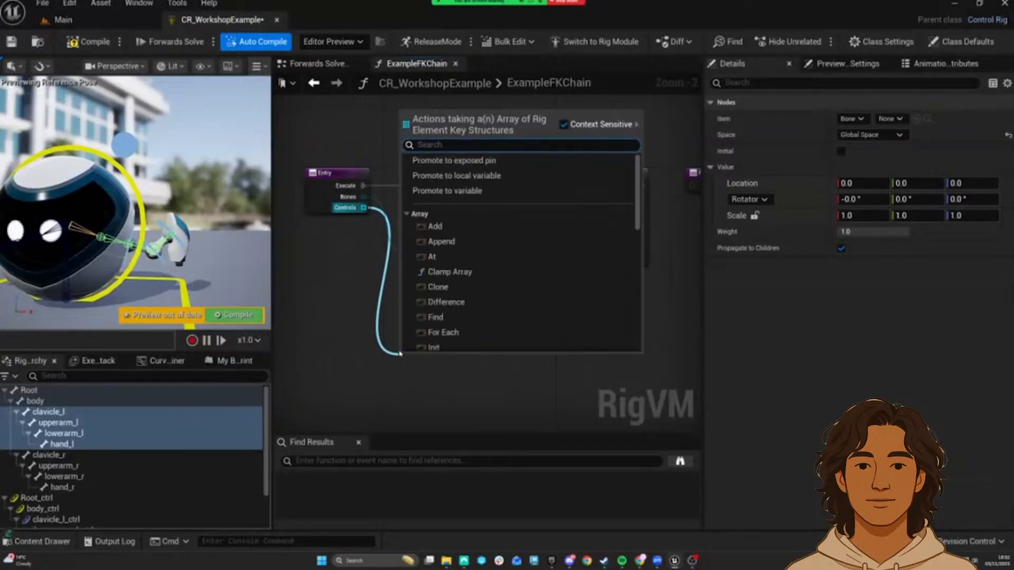
text(at)
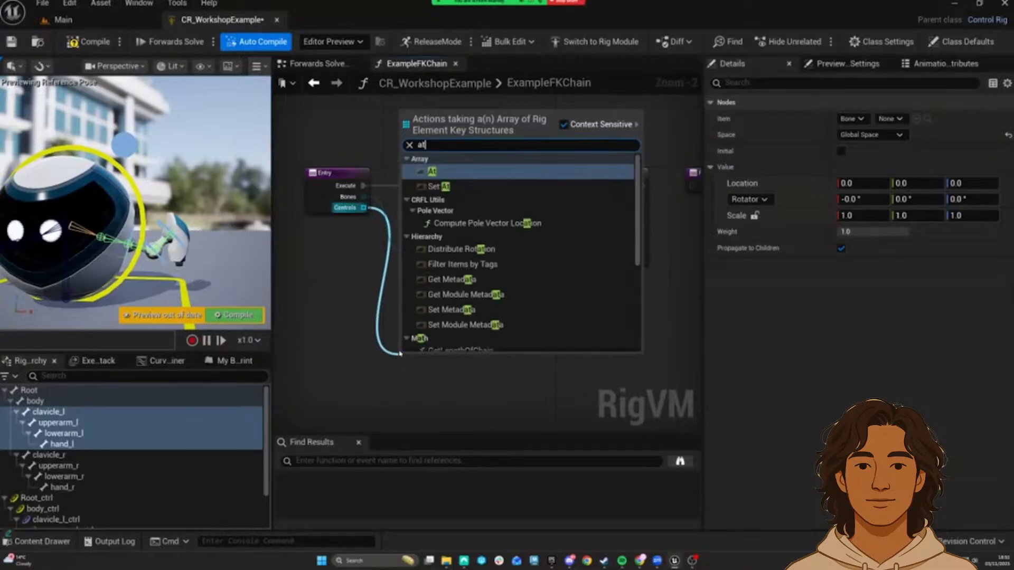
click(446, 169)
drag(424, 353, 513, 273)
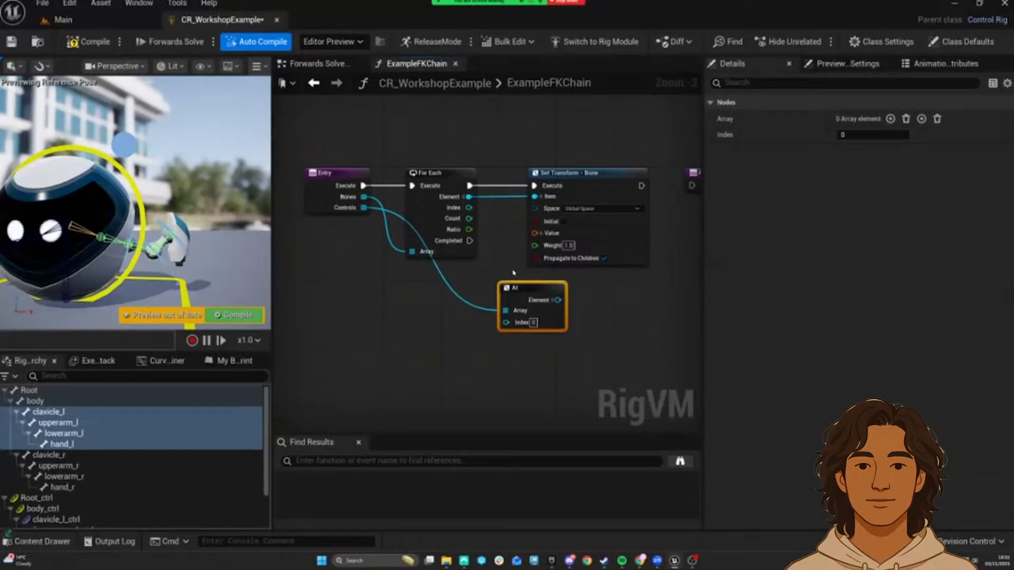
drag(468, 208, 509, 301)
Step: Spread the function graph out by moving Entry away from the loop and shifting Set Transform and Return further right
right_drag(455, 260, 424, 263)
drag(312, 148, 379, 223)
click(290, 192)
right_drag(400, 160, 462, 156)
drag(364, 173, 328, 173)
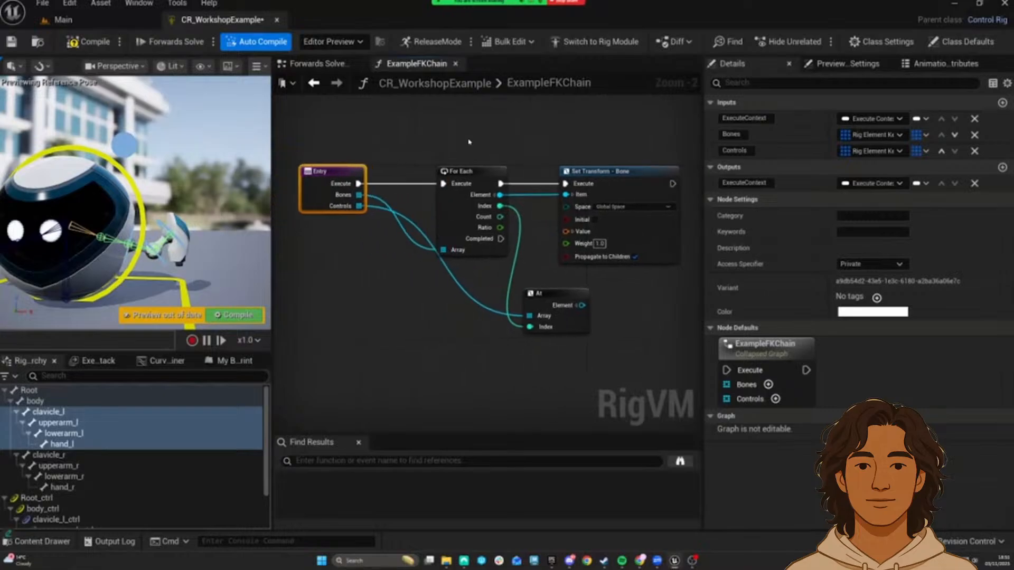
right_drag(467, 198, 415, 194)
click(416, 193)
right_drag(559, 282, 503, 279)
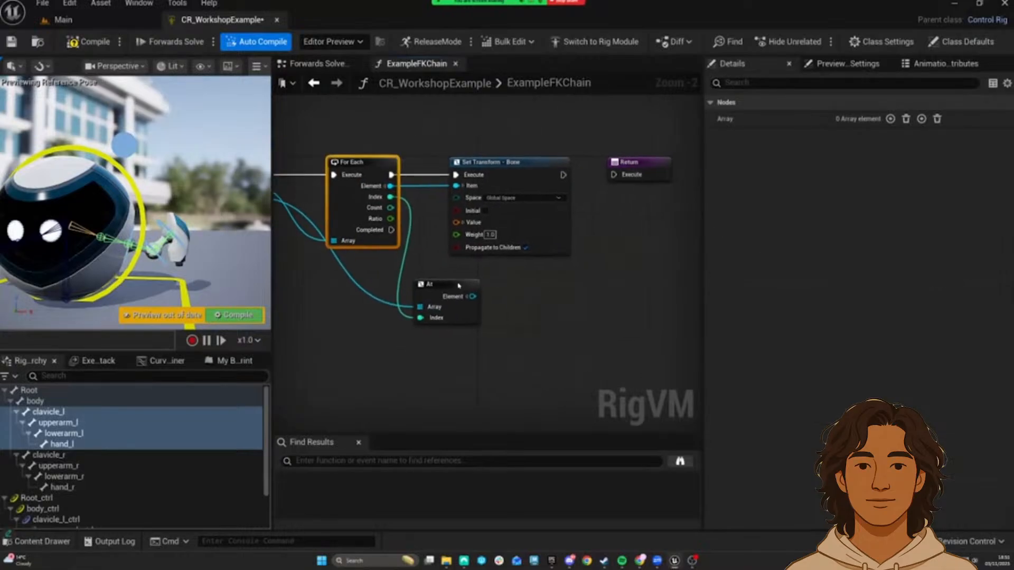
drag(460, 283, 453, 283)
right_drag(513, 270, 463, 265)
drag(614, 295, 478, 148)
drag(446, 215, 547, 215)
click(473, 272)
Step: Add a Get Transform node whose Item comes from the At node's Element, and straighten the connection between them
drag(417, 292, 443, 293)
text(get transform)
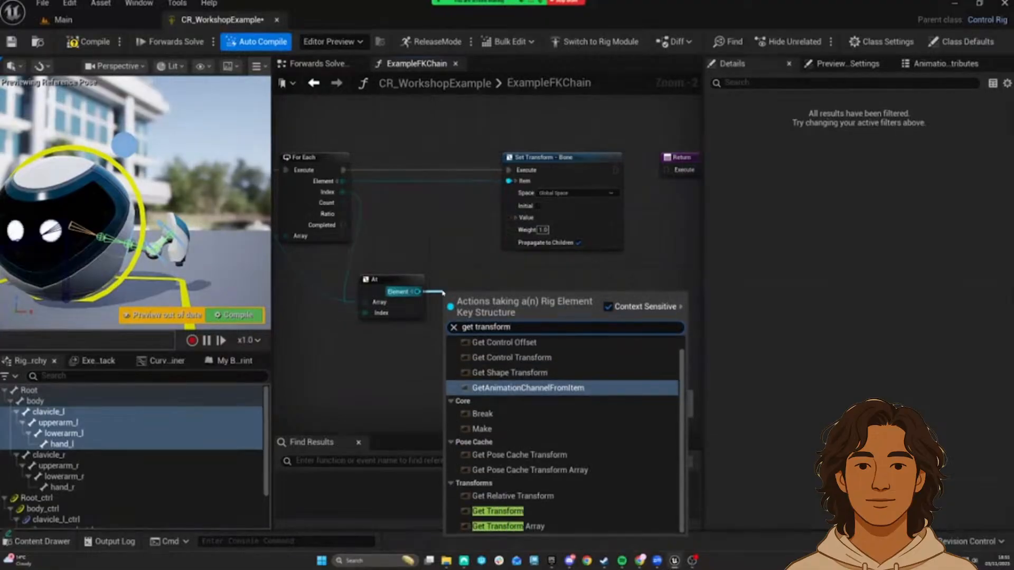
click(498, 511)
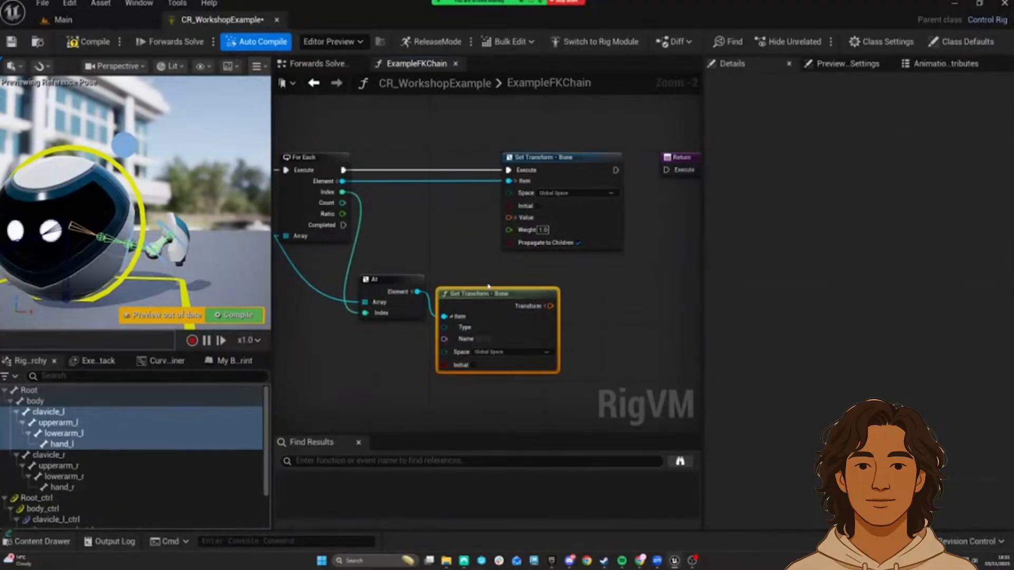
drag(485, 277, 485, 269)
drag(321, 274, 504, 308)
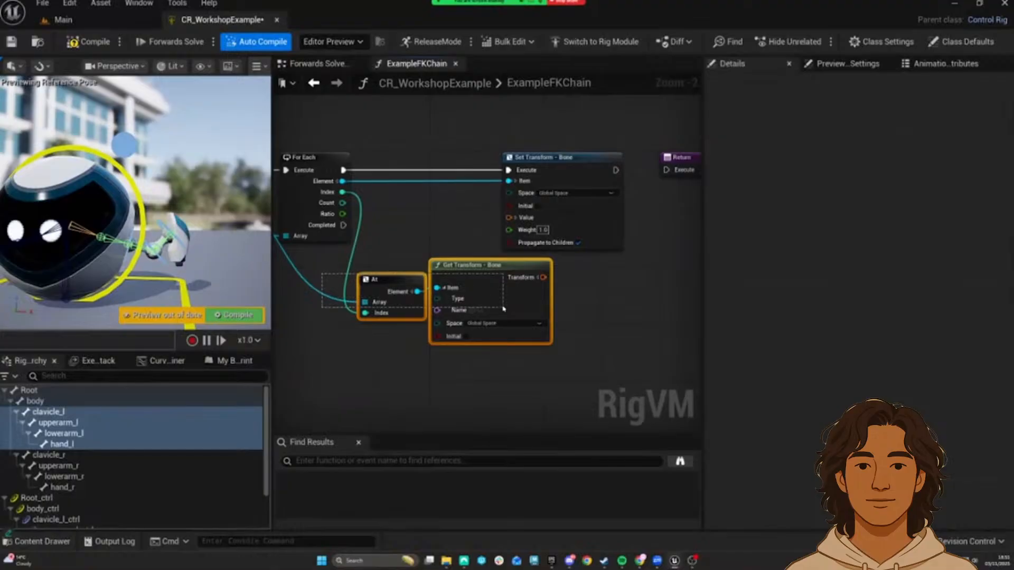
key(q)
Step: Shift Set Transform and Return further right and connect Get Transform's Transform output to Set Transform's Value
click(609, 298)
right_drag(651, 213, 561, 206)
drag(618, 242, 515, 149)
drag(508, 152, 607, 152)
click(486, 287)
drag(453, 270, 520, 210)
Step: Move the Return node below the other nodes and connect the For Each node's Completed output to its Execute input
right_drag(450, 156, 504, 202)
drag(414, 179, 657, 382)
click(657, 383)
right_drag(646, 371, 539, 322)
scroll(561, 372, down, 2)
drag(610, 209, 379, 370)
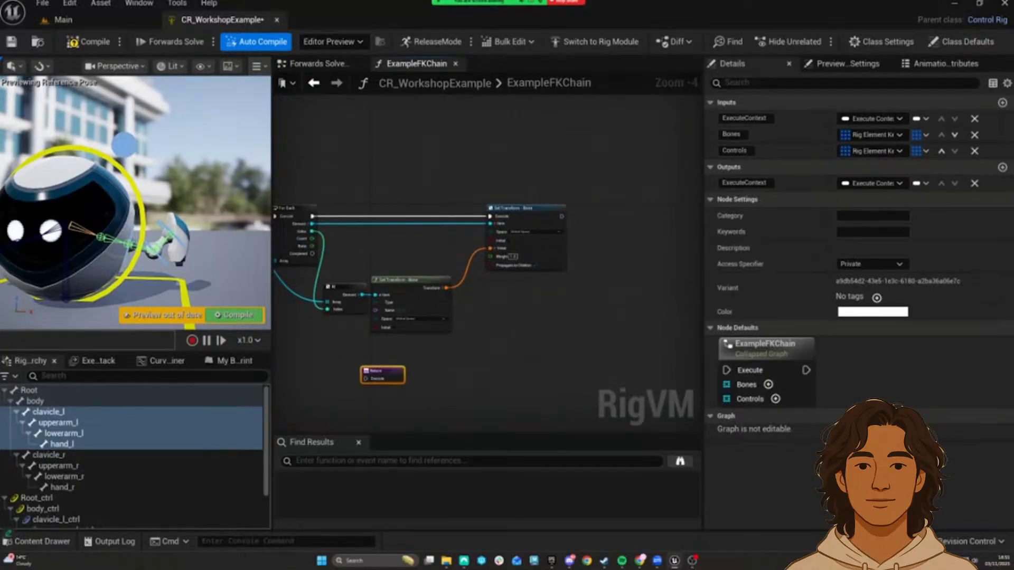
right_drag(379, 370, 501, 335)
drag(501, 335, 352, 333)
right_drag(342, 218, 534, 223)
drag(524, 226, 537, 339)
Step: Shift the At, Get Transform and Set Transform nodes further right to leave space beside the loop node
right_drag(540, 320, 381, 323)
drag(498, 310, 419, 260)
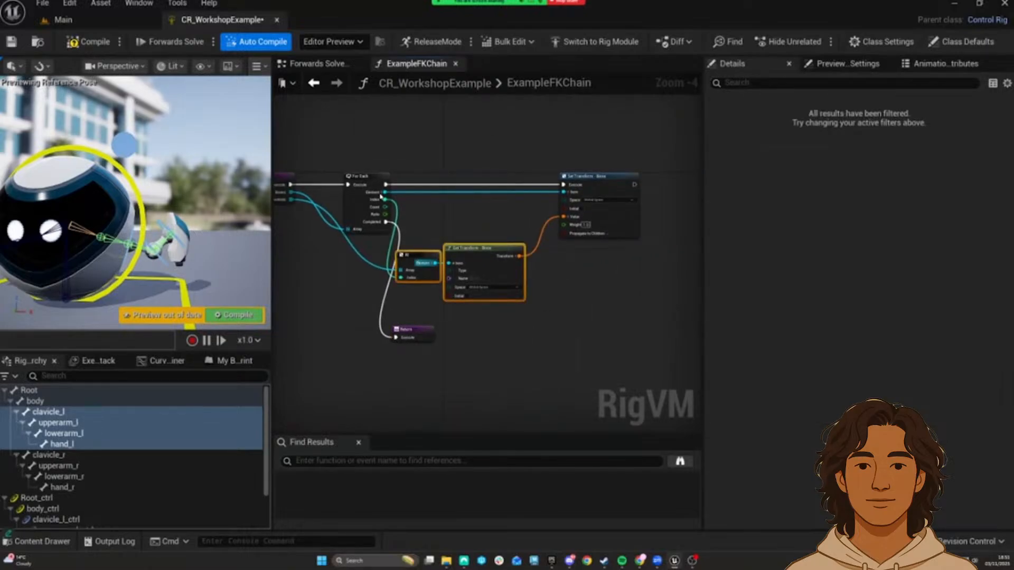
right_drag(380, 196, 339, 219)
drag(362, 195, 550, 309)
drag(566, 199, 599, 199)
click(470, 227)
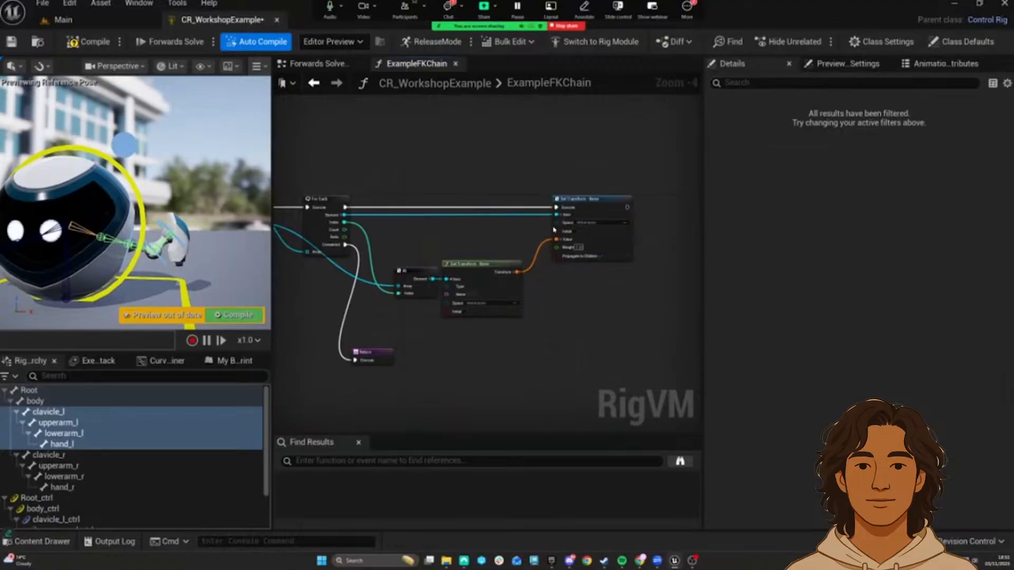
Step: Add a Get Bones input parameter node and use it as the For Each node's Array instead of the Entry connection
right_drag(554, 230, 687, 216)
scroll(381, 335, up, 4)
right_drag(442, 270, 479, 256)
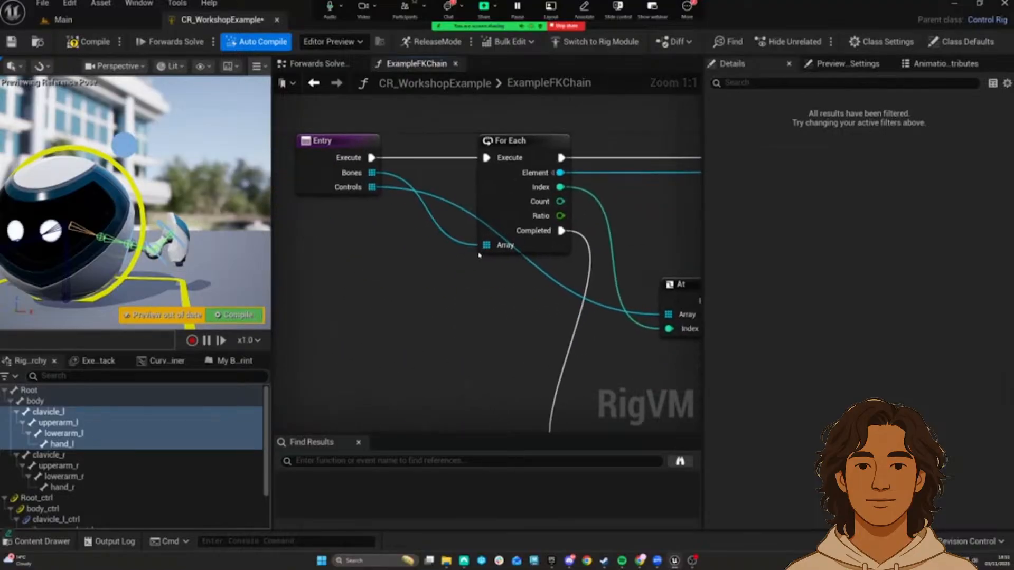
right_click(379, 257)
text(get)
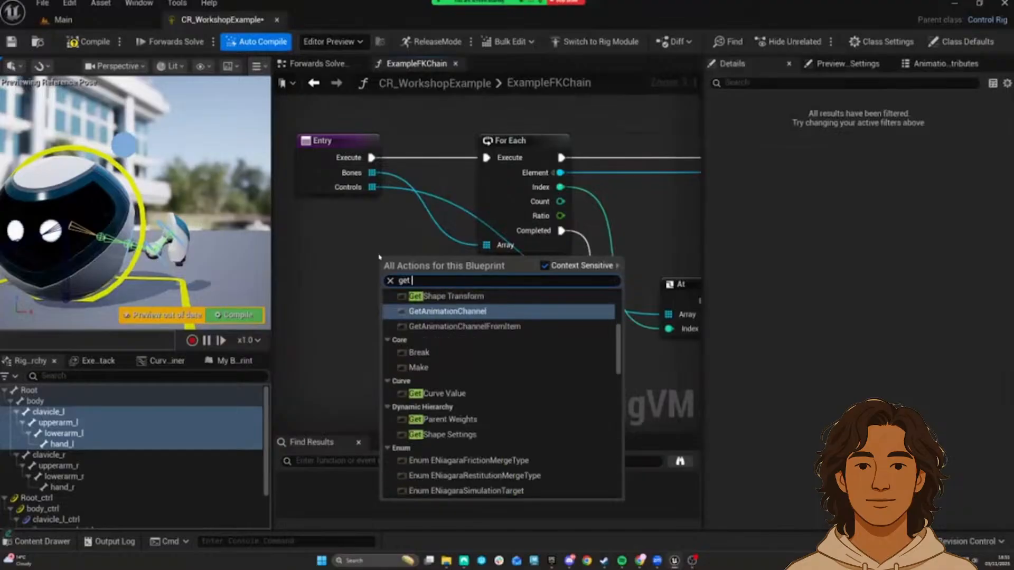
text( bones)
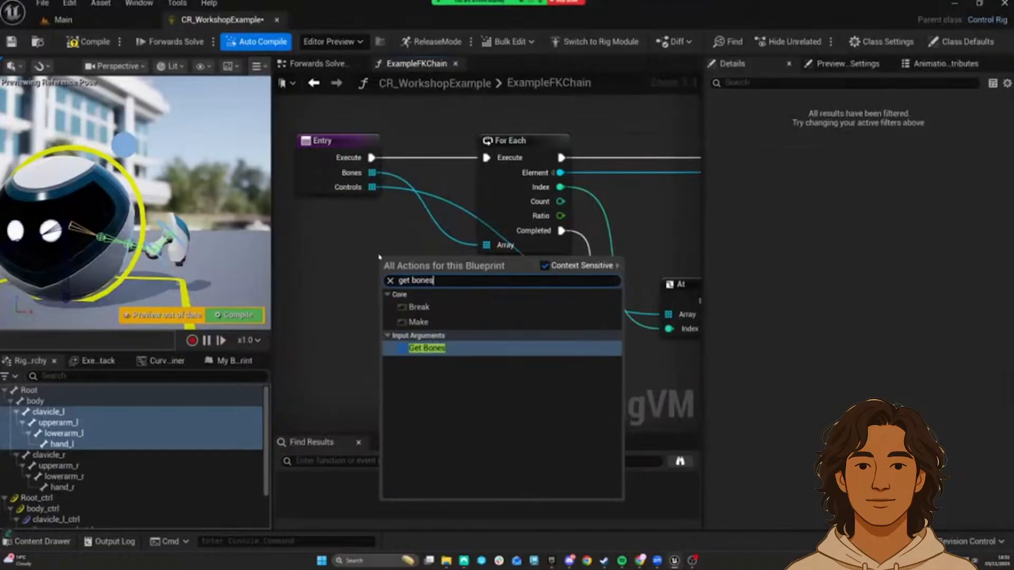
click(441, 350)
drag(426, 260, 490, 246)
drag(422, 244, 422, 236)
Step: Add a Get Controls input parameter node and use it as the At node's Array instead of the Entry connection
right_drag(483, 324, 379, 292)
right_click(379, 292)
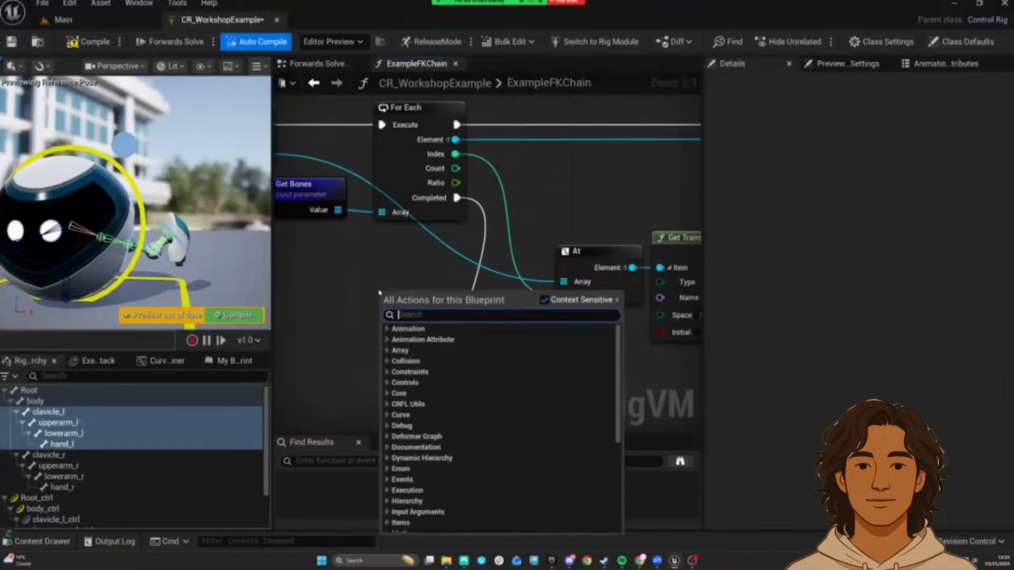
text(get controls)
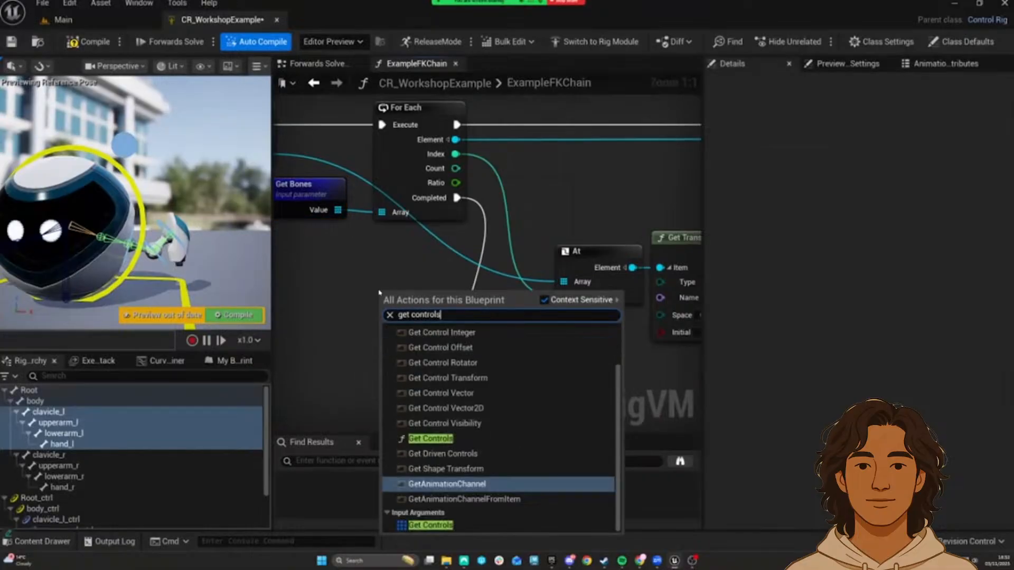
click(425, 525)
drag(420, 304, 564, 281)
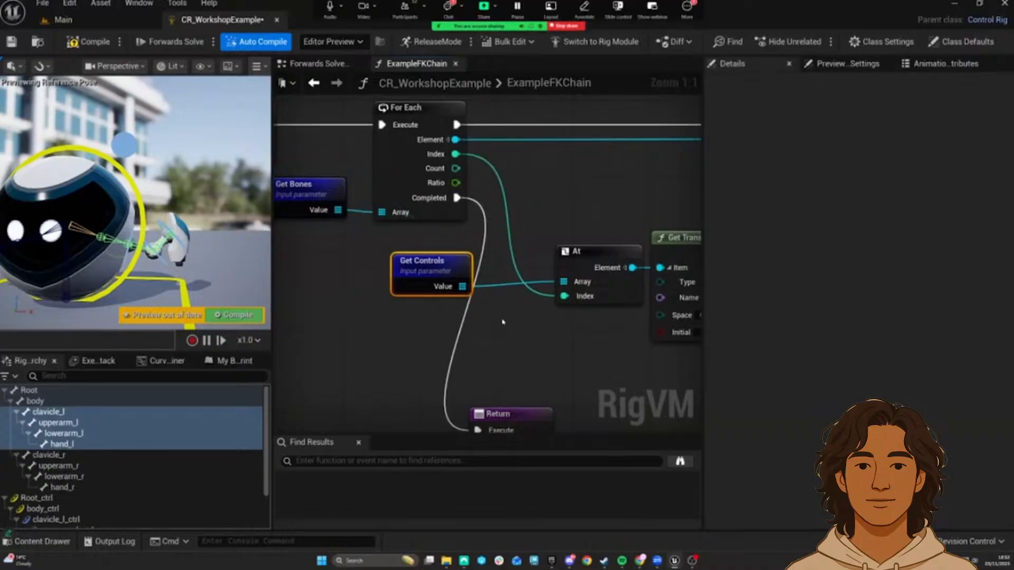
Step: Move the Return node closer beneath the At node to tidy the function graph
scroll(470, 358, down, 2)
click(531, 415)
drag(469, 357, 487, 340)
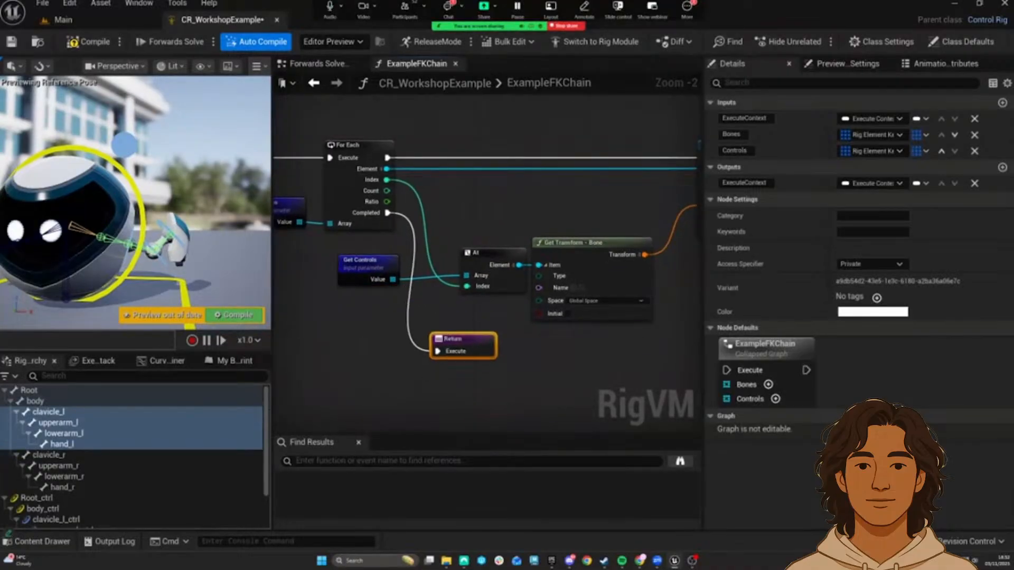
scroll(487, 340, down, 1)
right_drag(386, 280, 463, 333)
right_drag(407, 288, 412, 288)
drag(347, 224, 411, 273)
mouse_move(351, 228)
mouse_down()
mouse_move(396, 207)
mouse_move(438, 279)
mouse_move(391, 219)
mouse_move(352, 228)
mouse_up()
Step: Review the FK chain function's flow from Get Bones and the loop through Get Controls and At to Set Transform
right_drag(399, 191, 383, 186)
right_drag(393, 306, 357, 306)
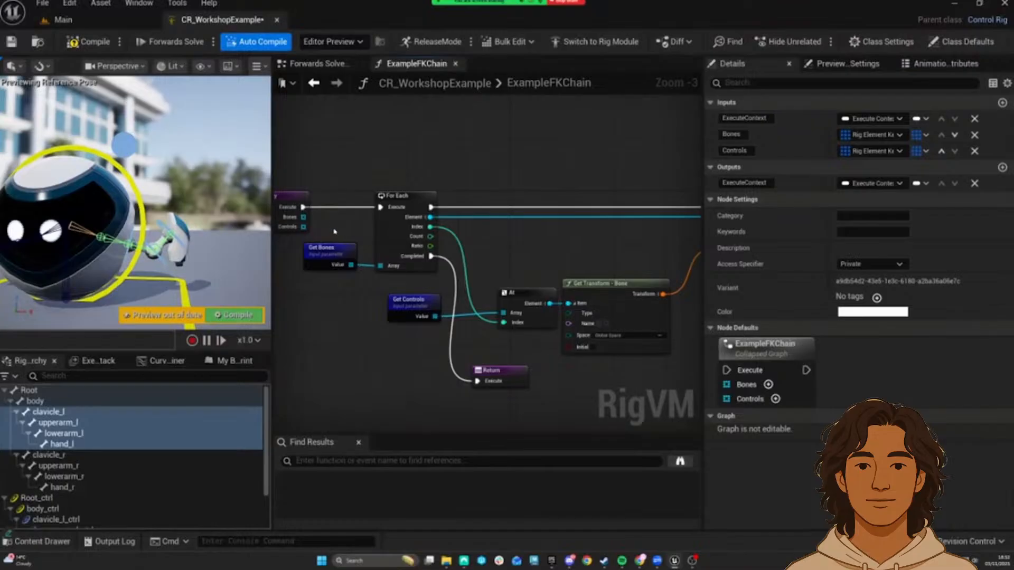
right_drag(335, 234, 328, 219)
right_drag(576, 228, 404, 253)
click(577, 220)
right_drag(349, 294, 515, 296)
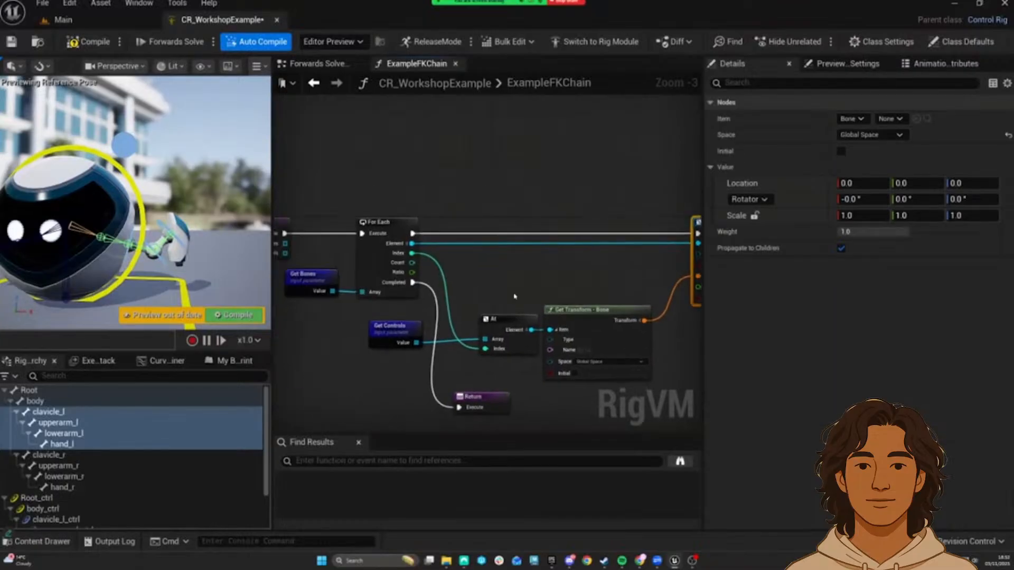
click(377, 327)
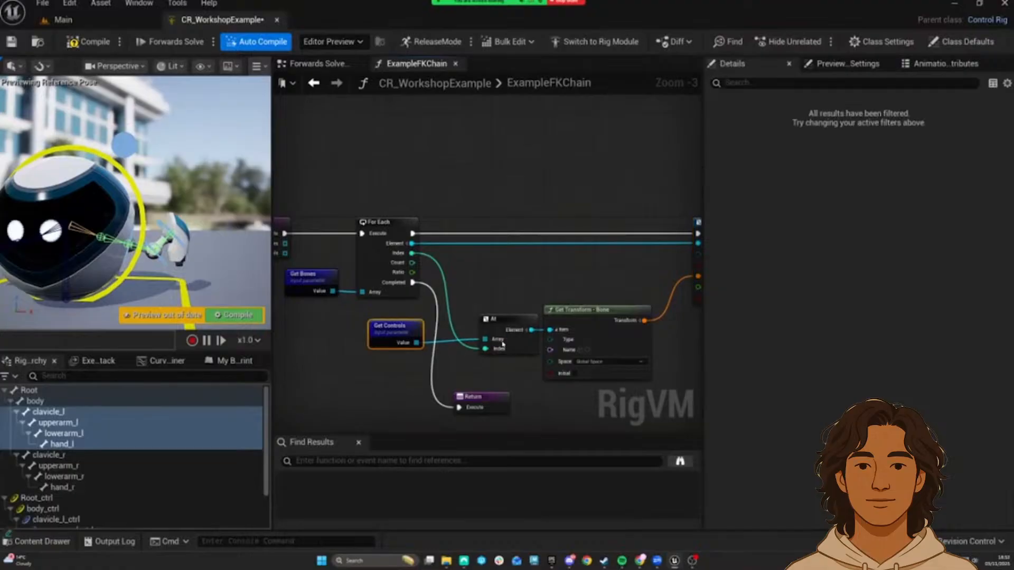
click(509, 326)
right_drag(582, 256, 559, 250)
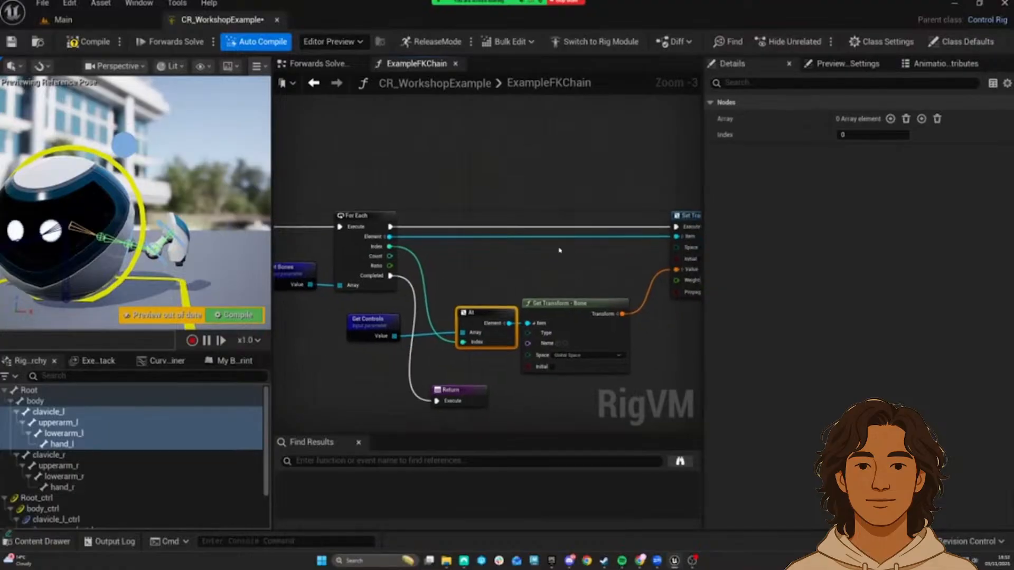
right_drag(529, 286, 511, 281)
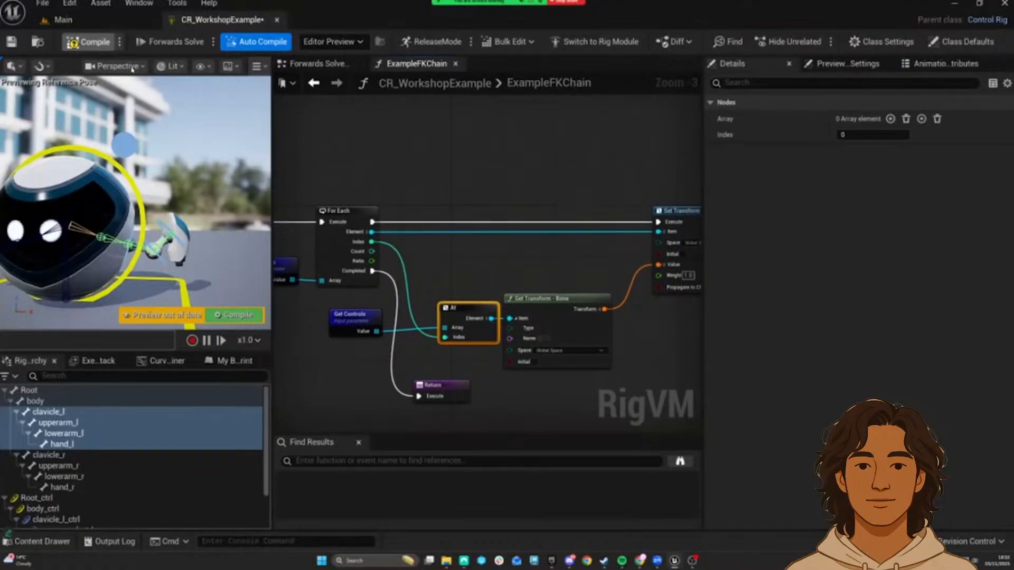
Step: Add the ExampleFKChain function to the Forwards Solve graph, placed after the last Set Transform node
click(317, 64)
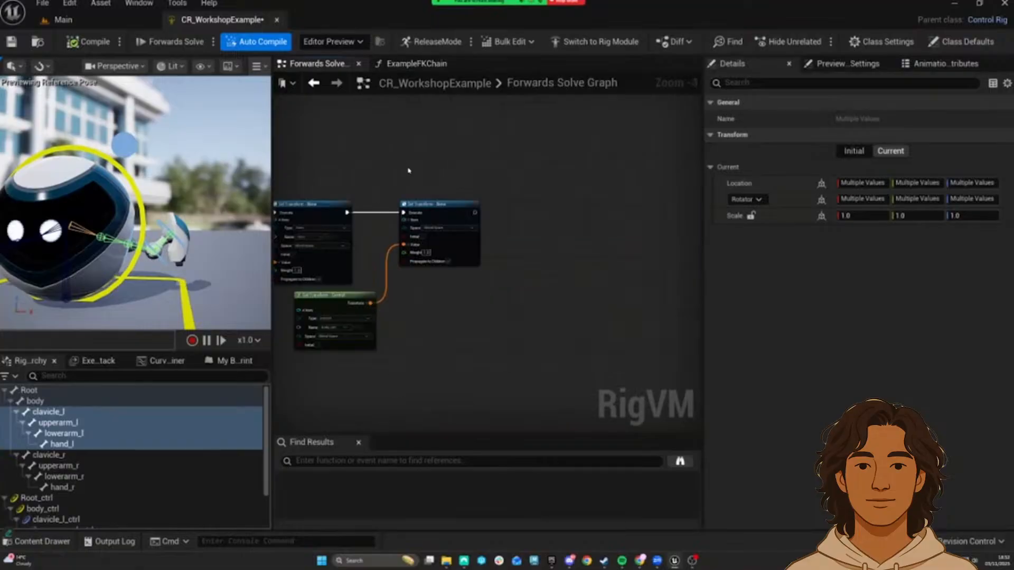
click(208, 361)
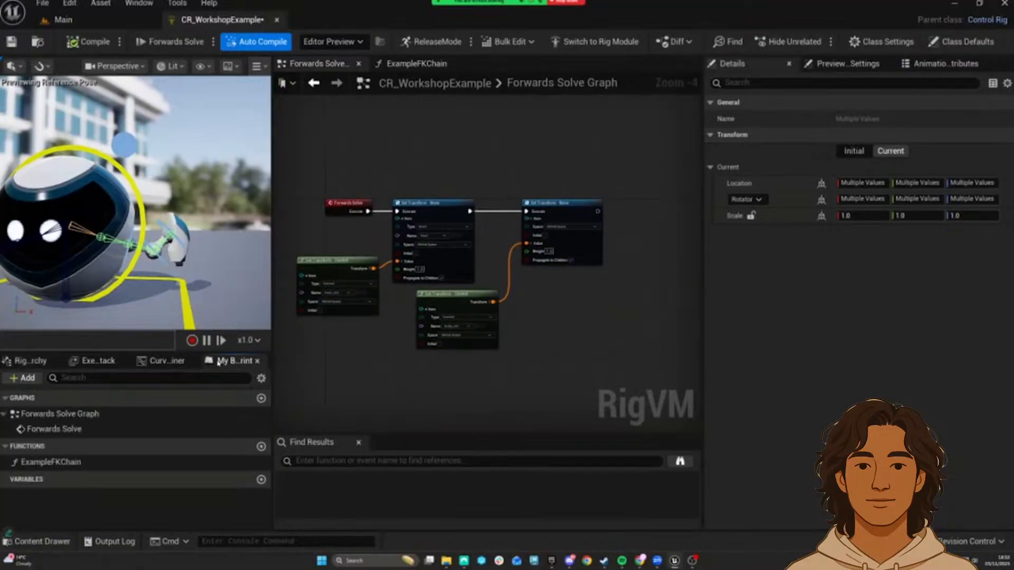
click(33, 462)
drag(33, 463, 628, 290)
right_drag(623, 265, 382, 289)
scroll(384, 295, up, 4)
drag(418, 309, 444, 180)
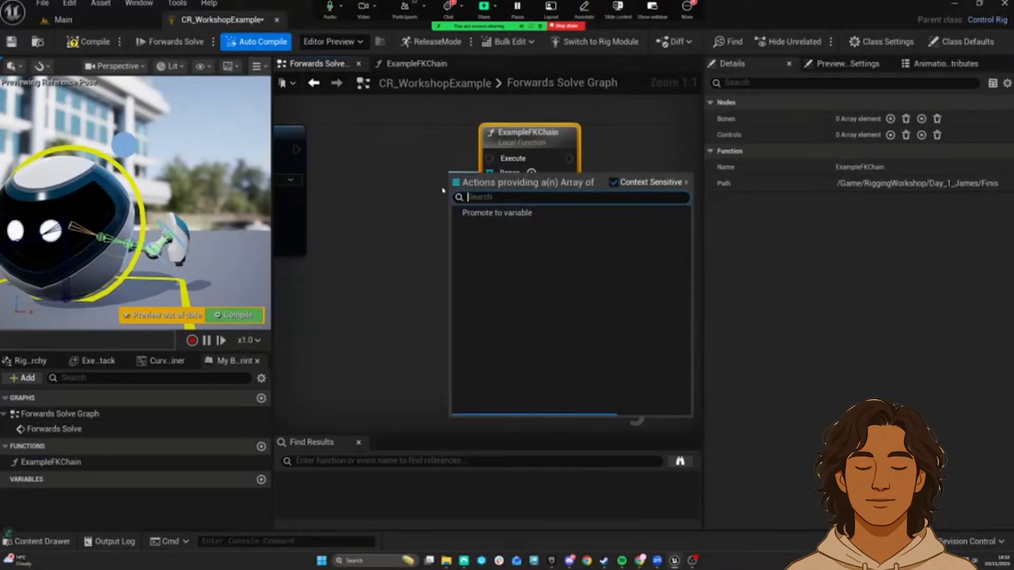
click(441, 191)
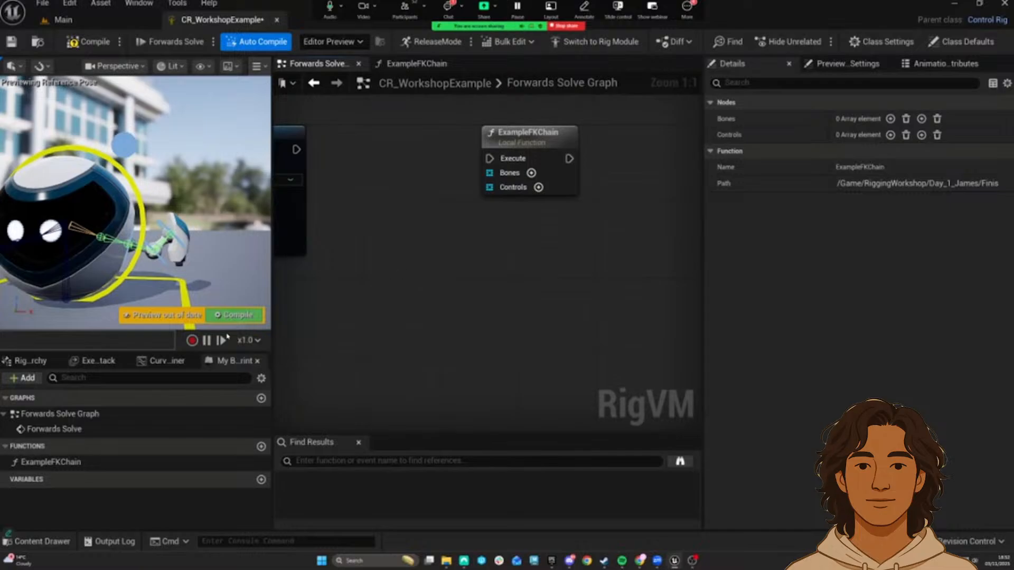
Step: Create an Item Array from the bones clavicle_l, upperarm_l, lowerarm_l and hand_l, placed below the ExampleFKChain node
click(30, 362)
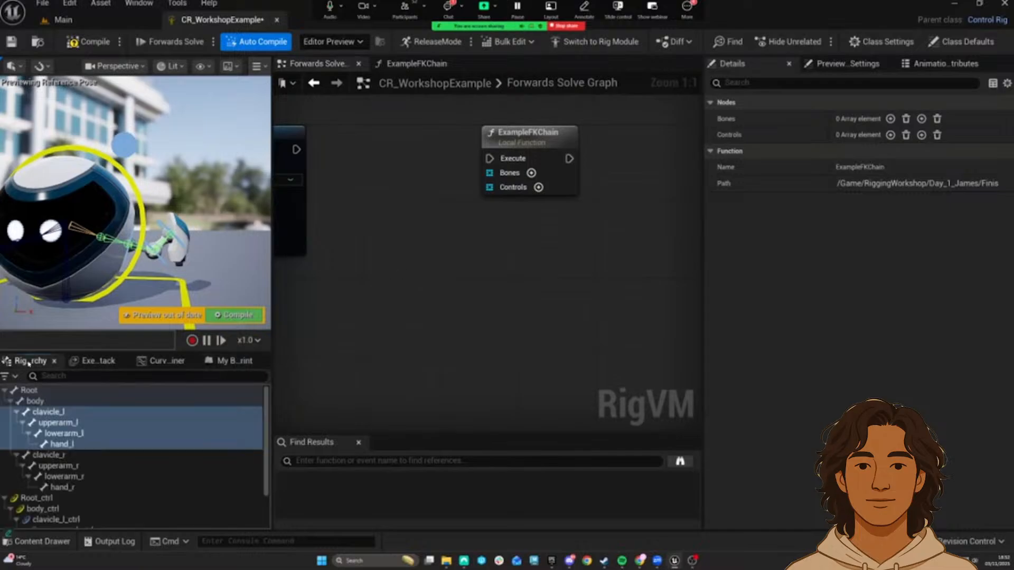
click(62, 411)
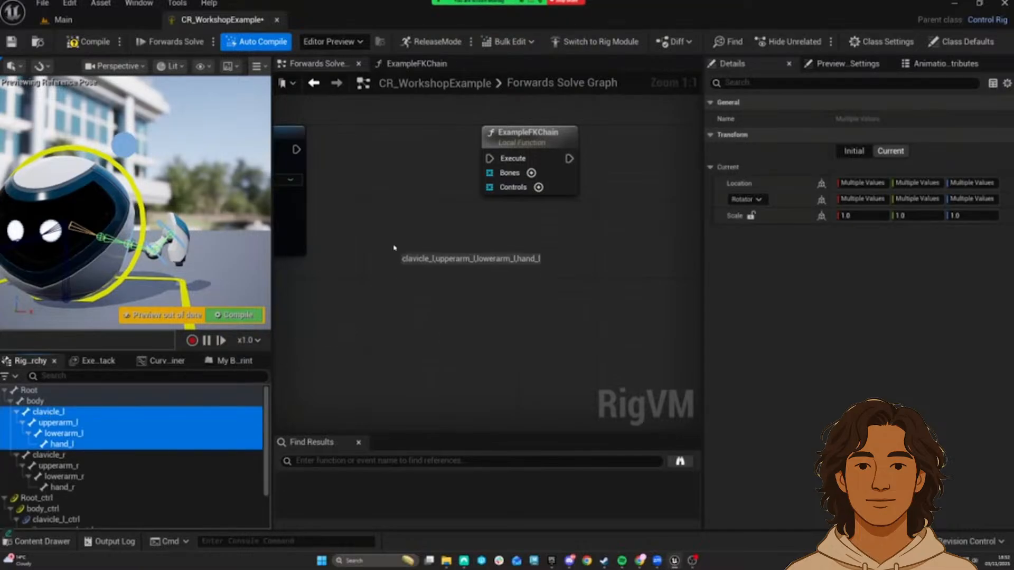
drag(394, 247, 395, 246)
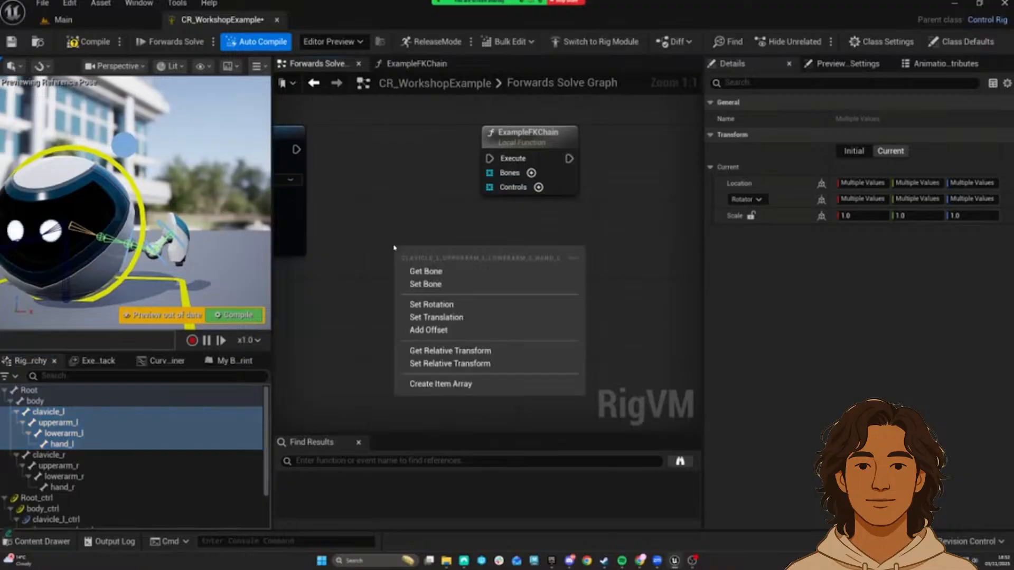
click(453, 384)
right_drag(446, 203, 393, 142)
drag(417, 240, 382, 233)
right_drag(503, 274, 518, 256)
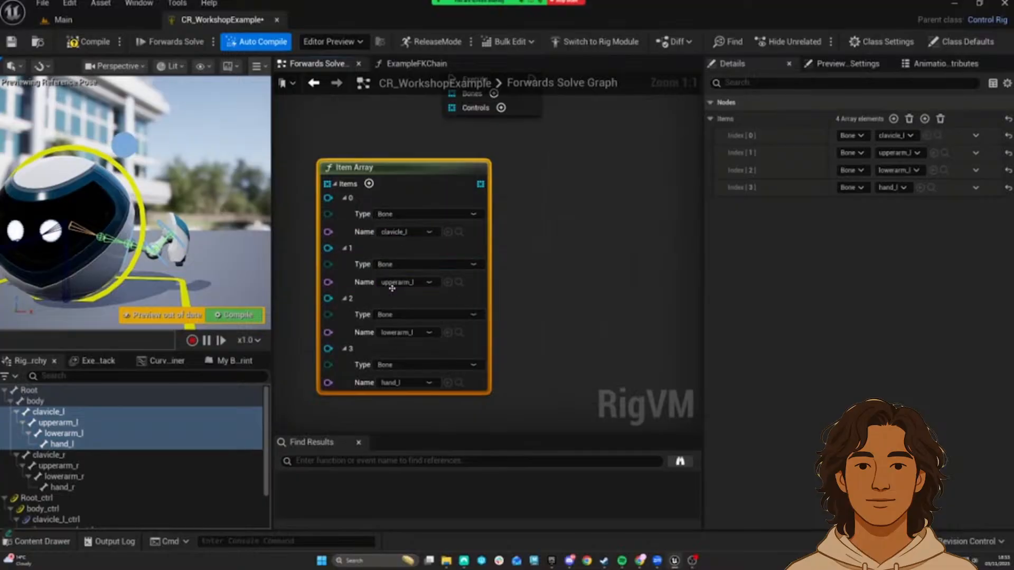
Step: Collapse the bone Item Array, connect it to the Bones input of ExampleFKChain, and place it just below that node
click(334, 184)
right_drag(383, 169, 418, 299)
drag(442, 313, 486, 223)
drag(390, 297, 381, 269)
Step: Create a second Item Array from the controls clavicle_l_ctrl, upperarm_l_ctrl, lowerarm_l_ctrl and hand_l_ctrl, below the bone array
scroll(75, 490, down, 2)
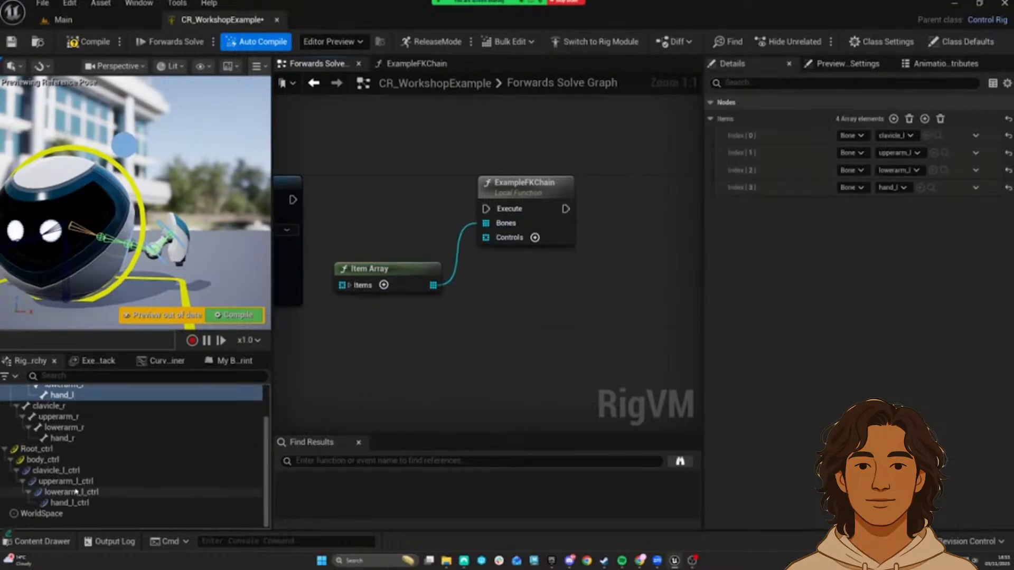
click(55, 469)
shift+click(69, 502)
drag(64, 474, 350, 324)
click(397, 458)
right_drag(421, 346, 438, 233)
right_drag(443, 285, 445, 247)
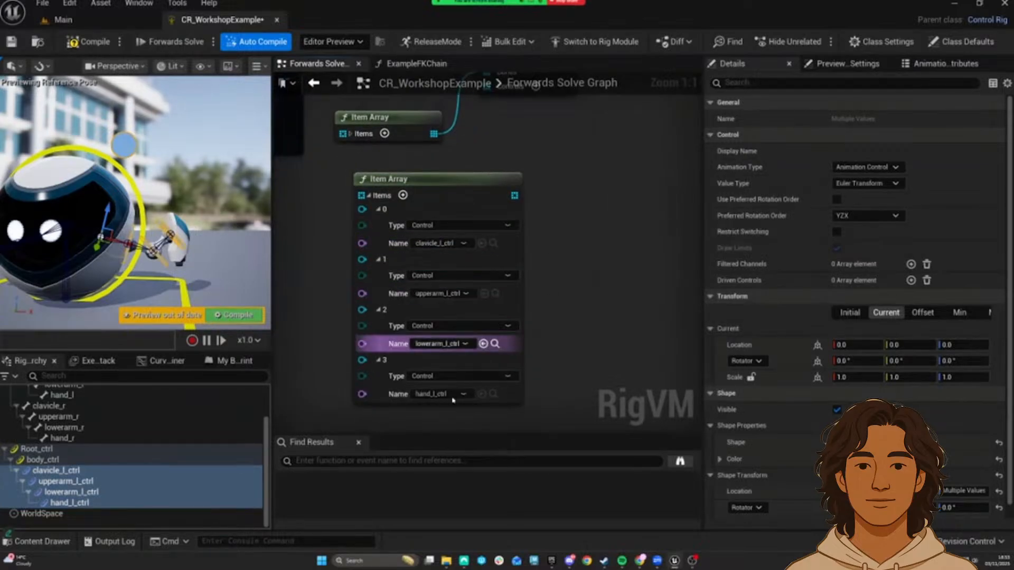
Step: Collapse the control Item Array beneath the bone array and connect it to the Controls input of ExampleFKChain
click(369, 196)
drag(371, 198, 350, 174)
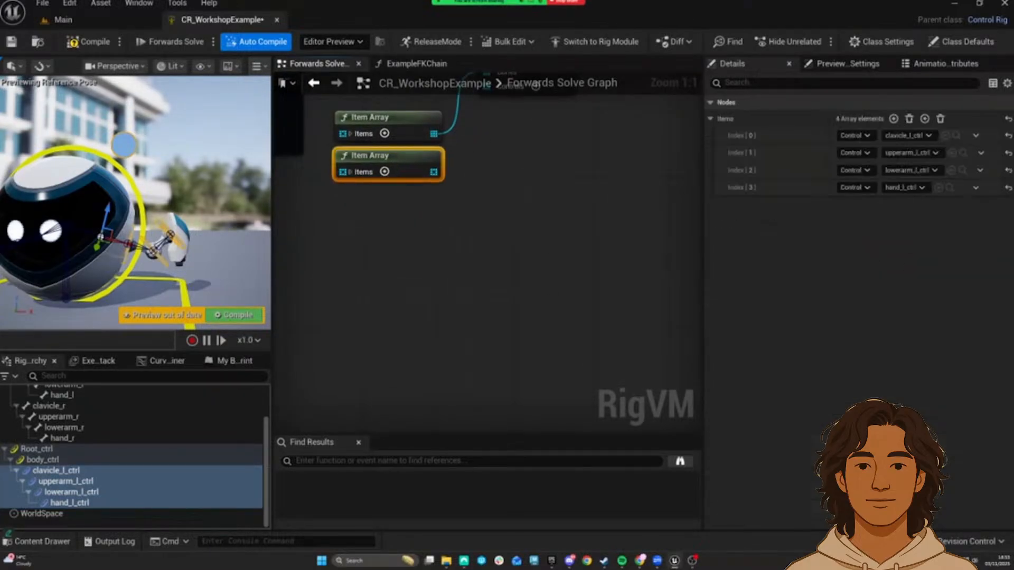
right_drag(350, 173, 313, 324)
drag(396, 321, 458, 237)
Step: Connect the last Set Transform node's execution output to ExampleFKChain, align the function node with it, and compile the rig
right_drag(438, 273, 561, 324)
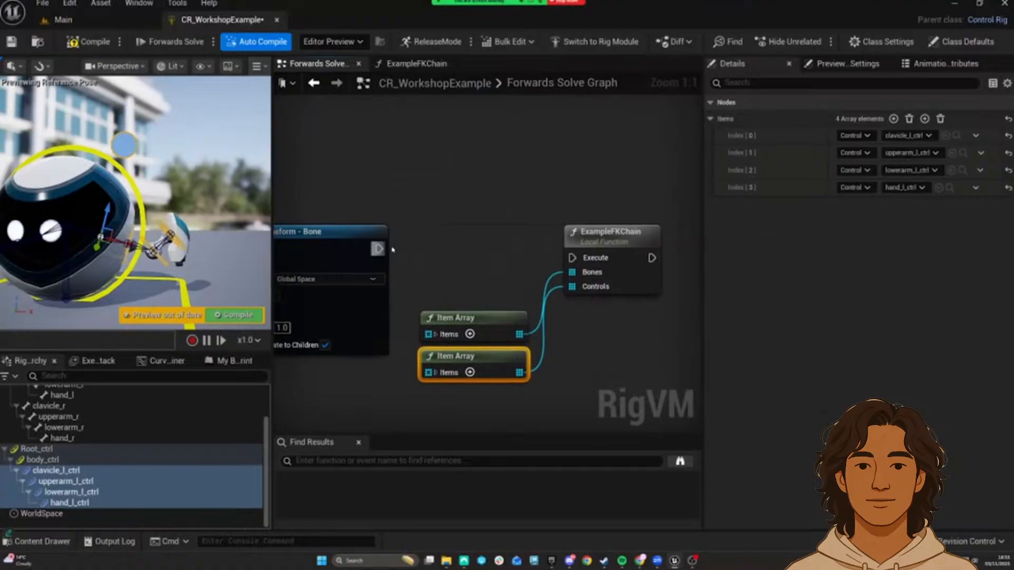
drag(599, 238, 599, 228)
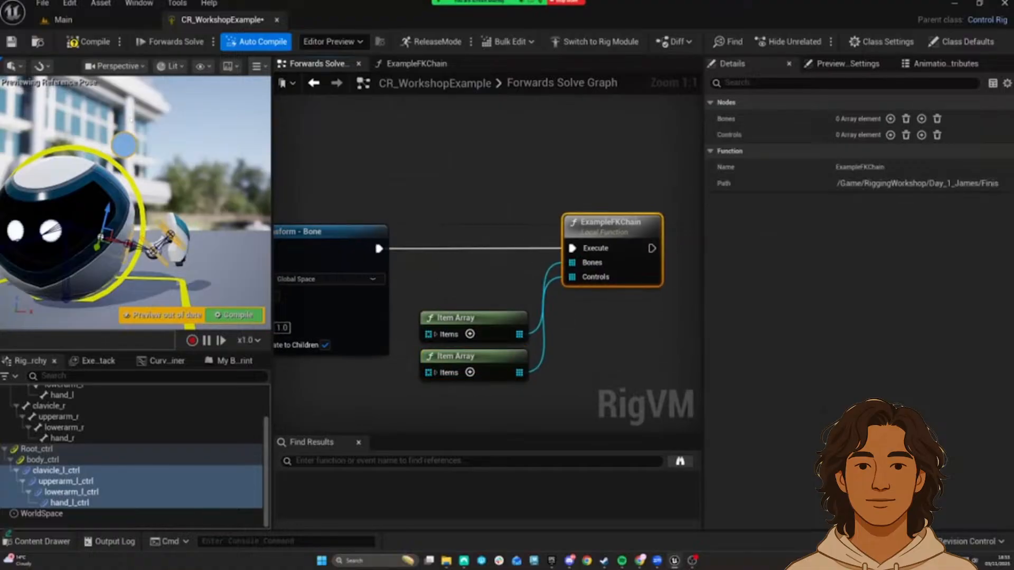
click(89, 43)
Step: Test the left arm by moving its controls, including lowerarm_l_ctrl and hand_l_ctrl, and recompile to reset the pose
scroll(132, 211, up, 3)
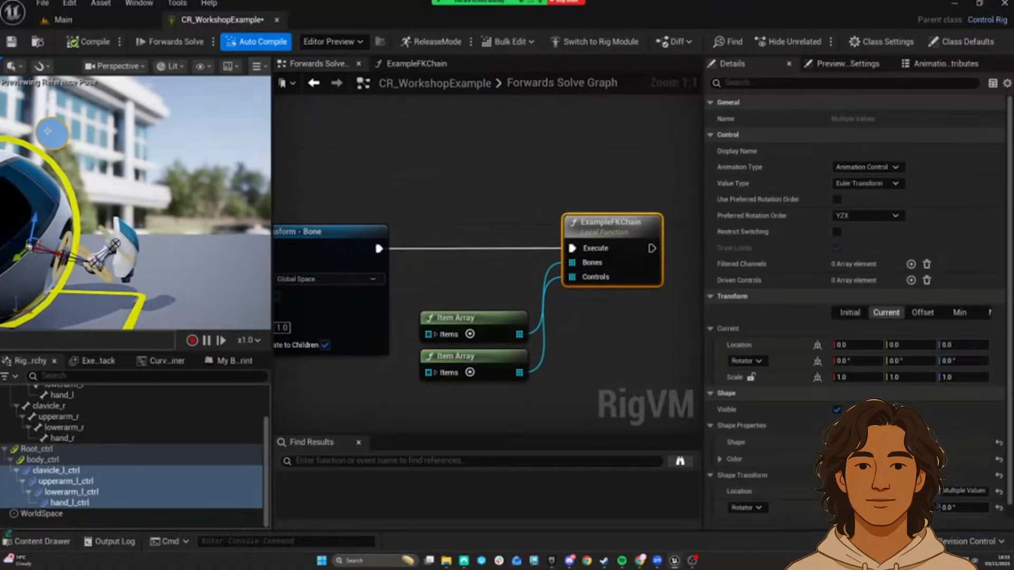
click(94, 211)
drag(95, 211, 104, 253)
click(101, 268)
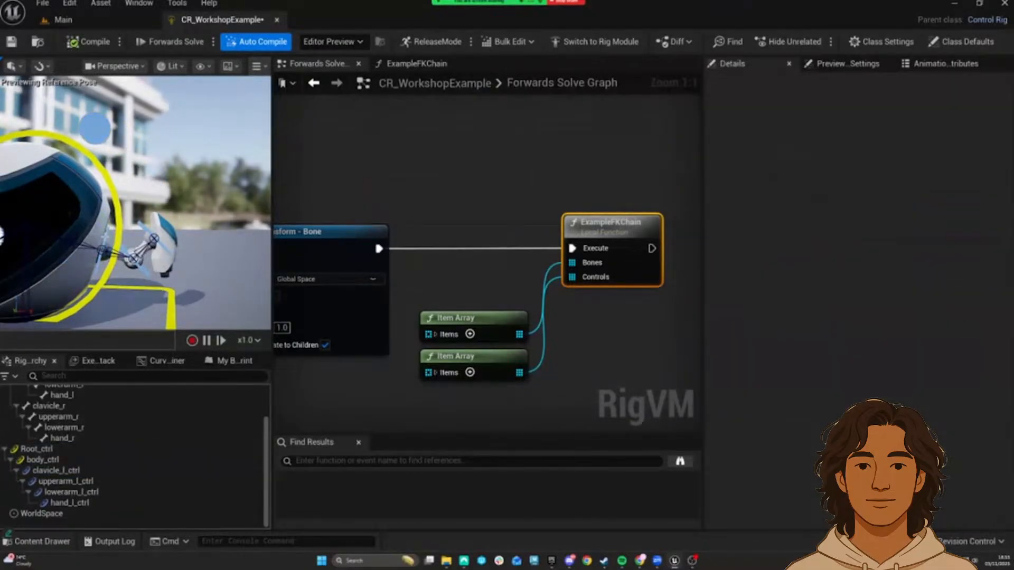
click(148, 258)
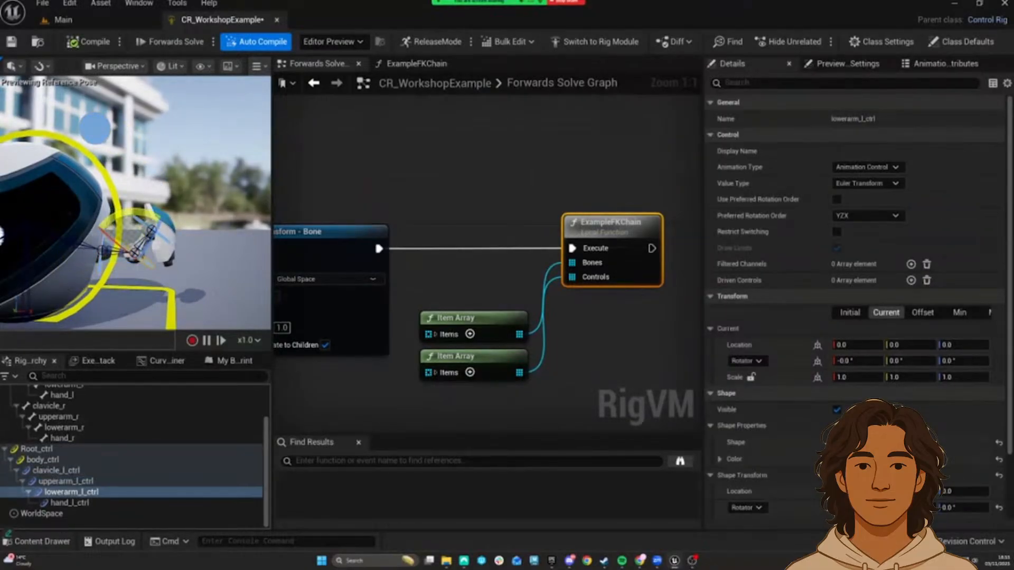
click(135, 216)
drag(148, 284, 171, 272)
click(86, 42)
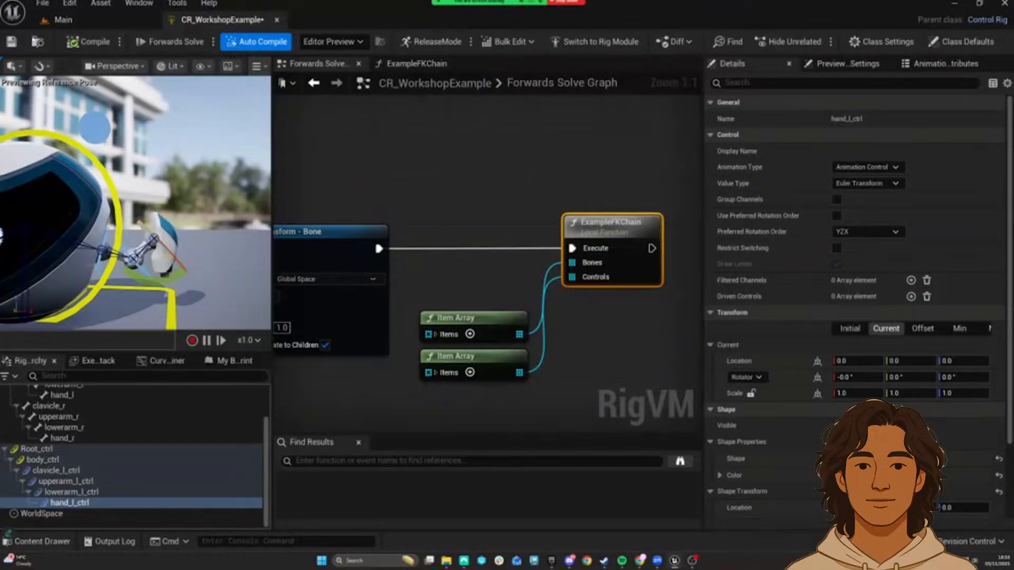
Step: Try to reparent the four left arm controls, from clavicle_l_ctrl to hand_l_ctrl, directly under body_ctrl
scroll(158, 222, down, 5)
click(386, 177)
right_drag(227, 261, 242, 257)
click(222, 261)
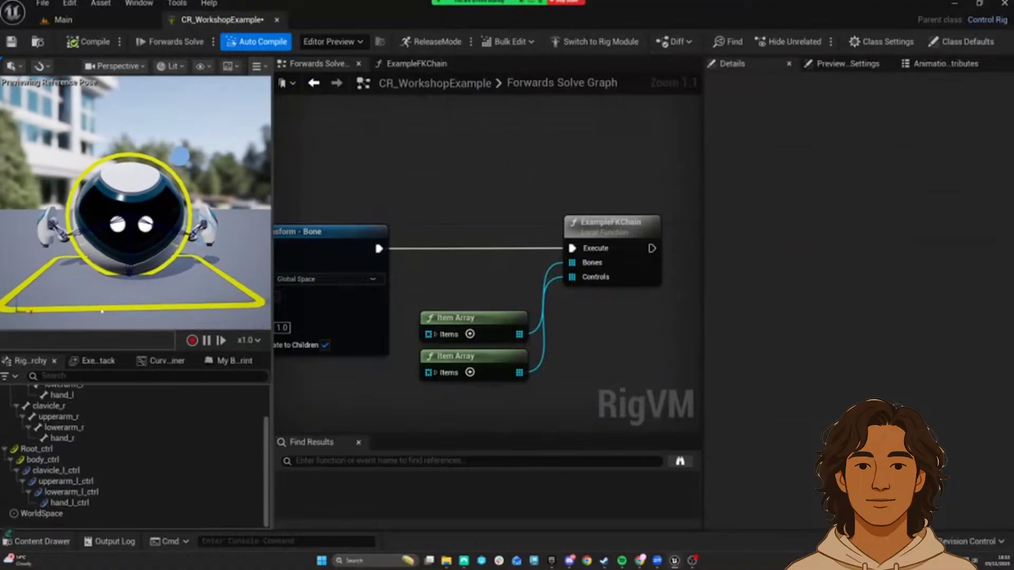
scroll(242, 258, up, 2)
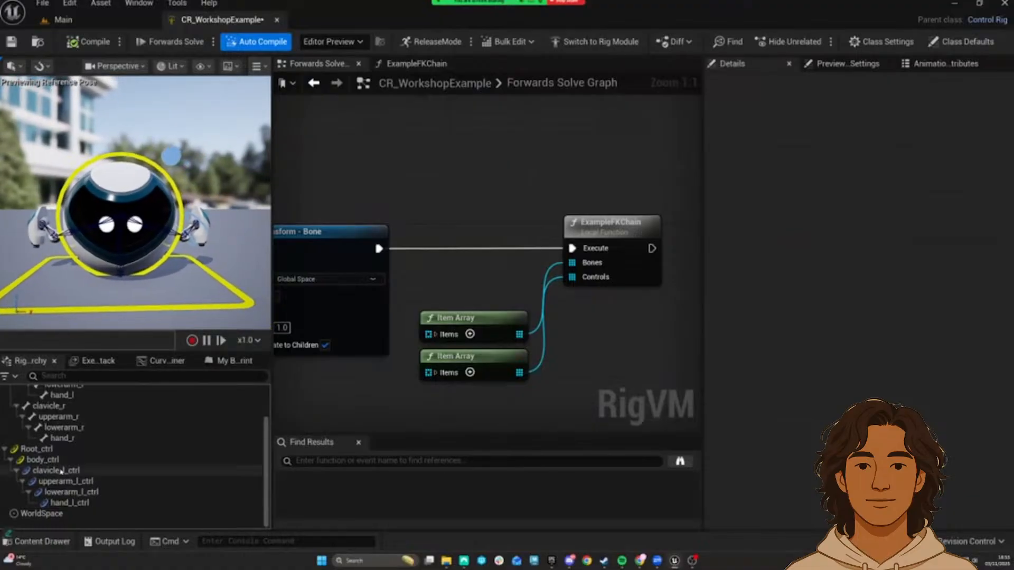
click(62, 470)
shift+click(65, 502)
scroll(612, 370, down, 3)
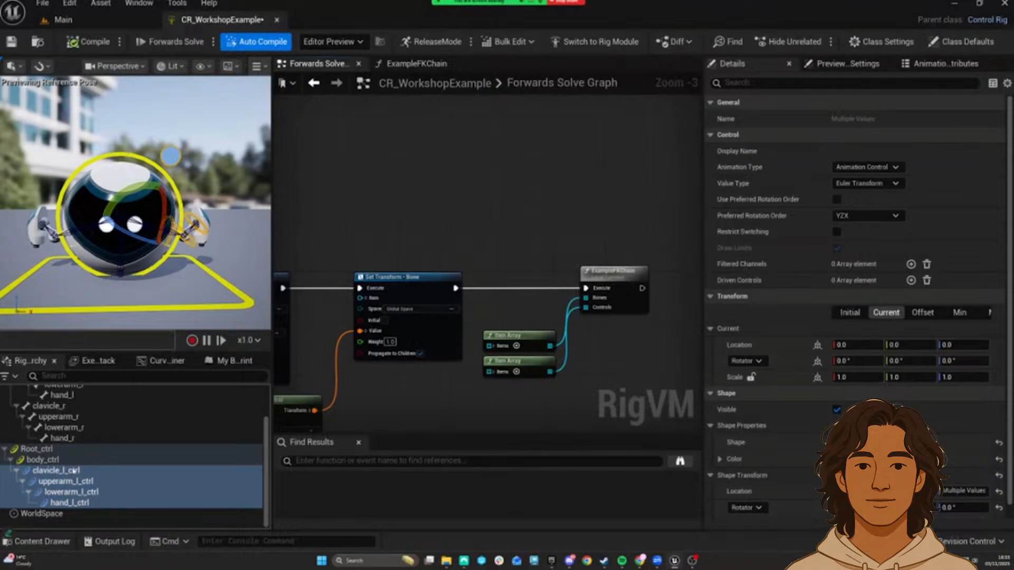
drag(74, 470, 84, 459)
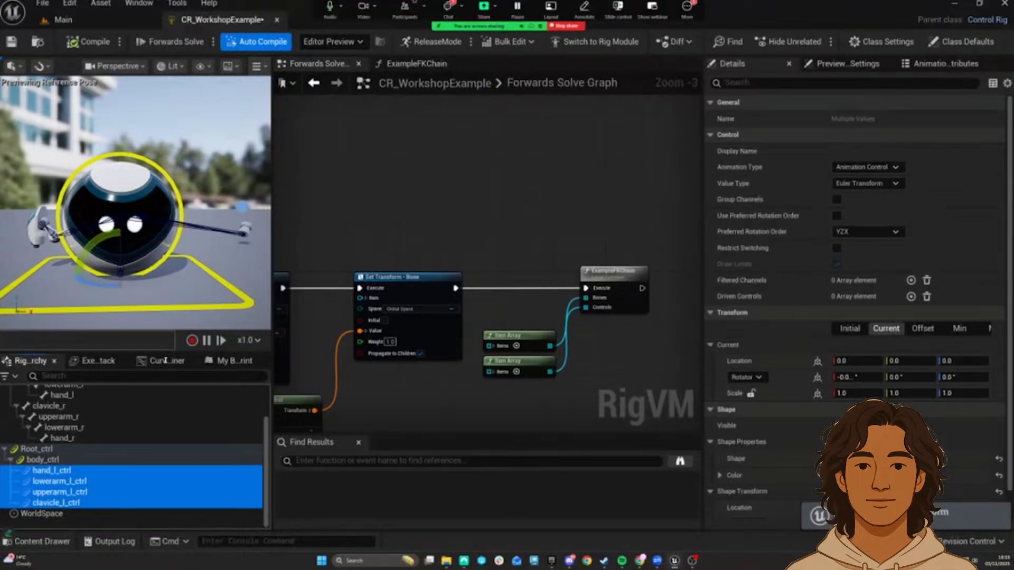
Step: Undo the last change and break the execution link between the last Set Transform node and ExampleFKChain
right_drag(352, 192, 352, 191)
click(74, 46)
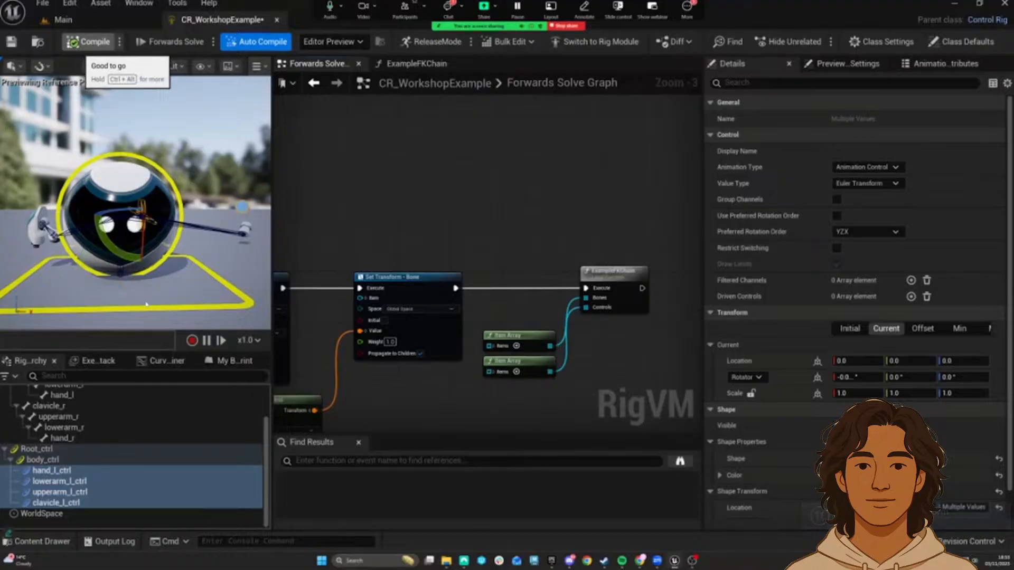
key(ctrl+z)
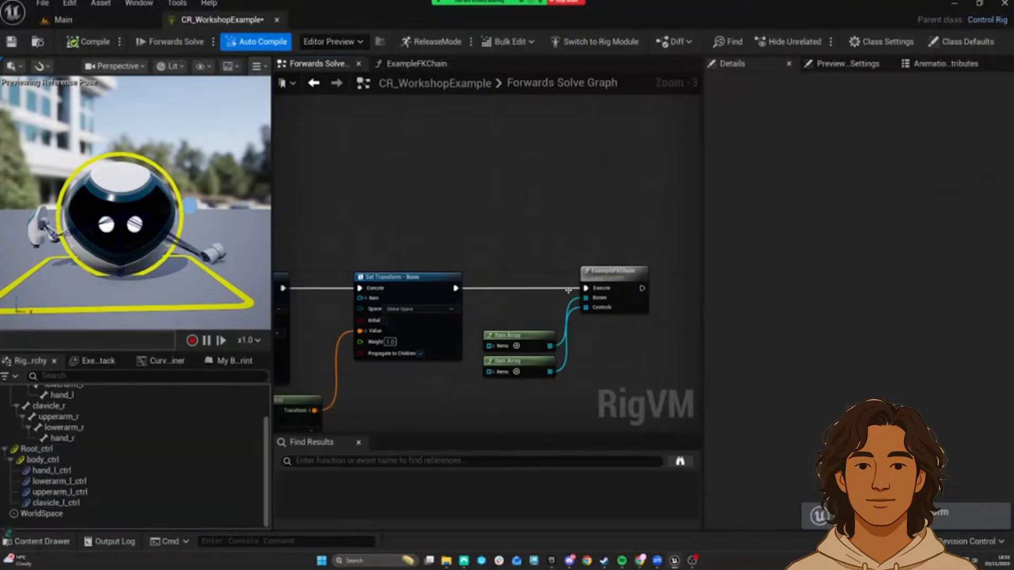
alt+click(453, 287)
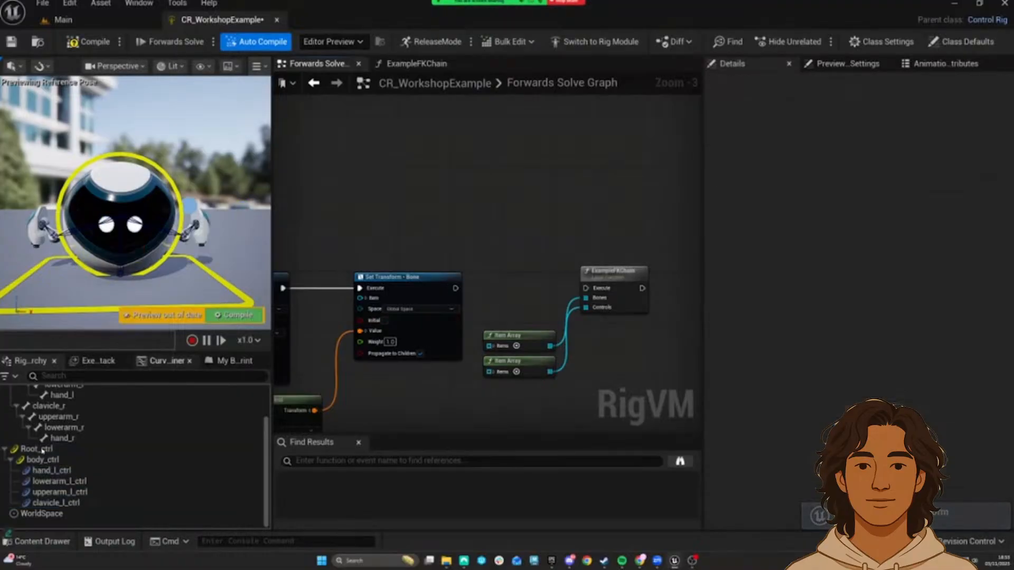
Step: Nest the left arm controls under body_ctrl as a chain from clavicle_l_ctrl through upperarm_l_ctrl and lowerarm_l_ctrl to hand_l_ctrl, and compile
click(63, 492)
drag(63, 495, 78, 513)
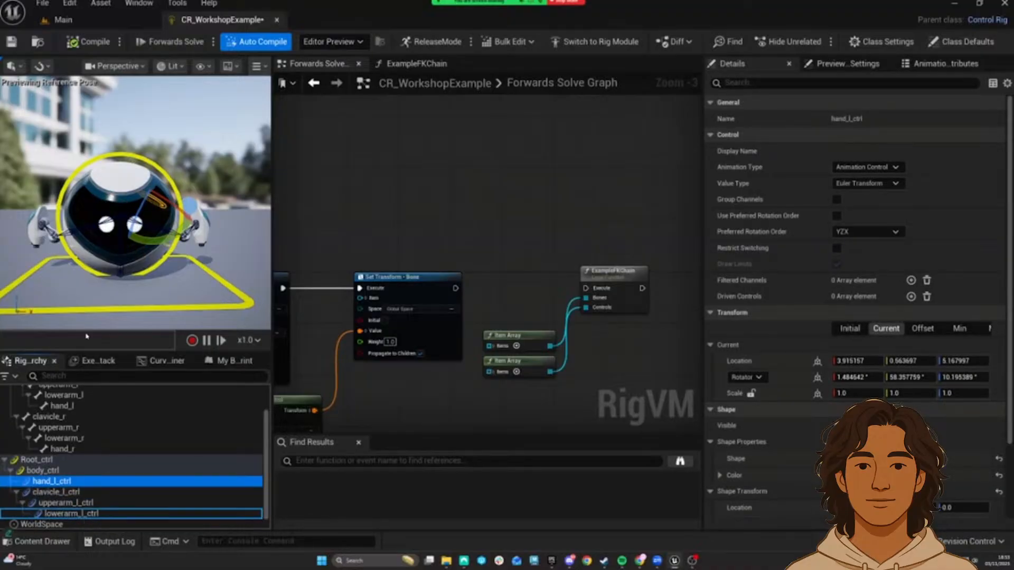
click(89, 46)
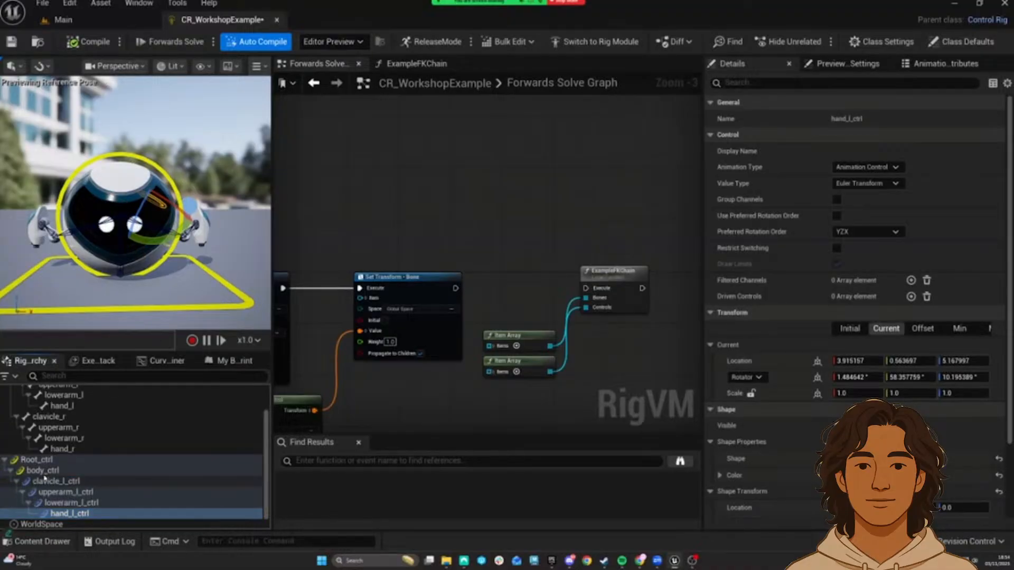
Step: Delete the left arm controls from clavicle_l_ctrl down to hand_l_ctrl from the rig hierarchy
click(59, 481)
shift+click(71, 514)
key(Delete)
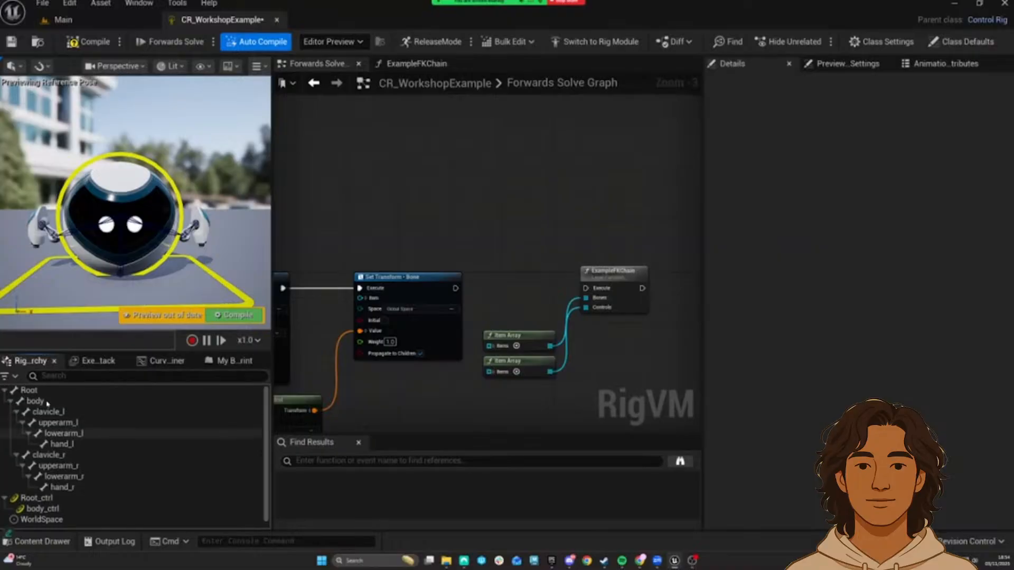
Step: Create new controls for the bones clavicle_l, upperarm_l, lowerarm_l and hand_l
click(49, 411)
shift+click(58, 444)
right_click(60, 444)
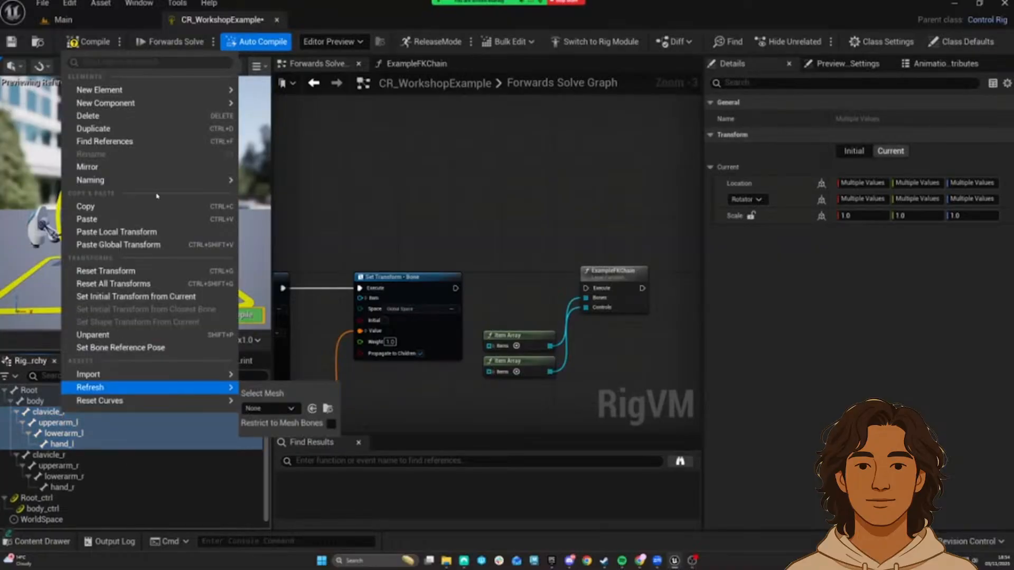
mouse_move(201, 91)
click(292, 107)
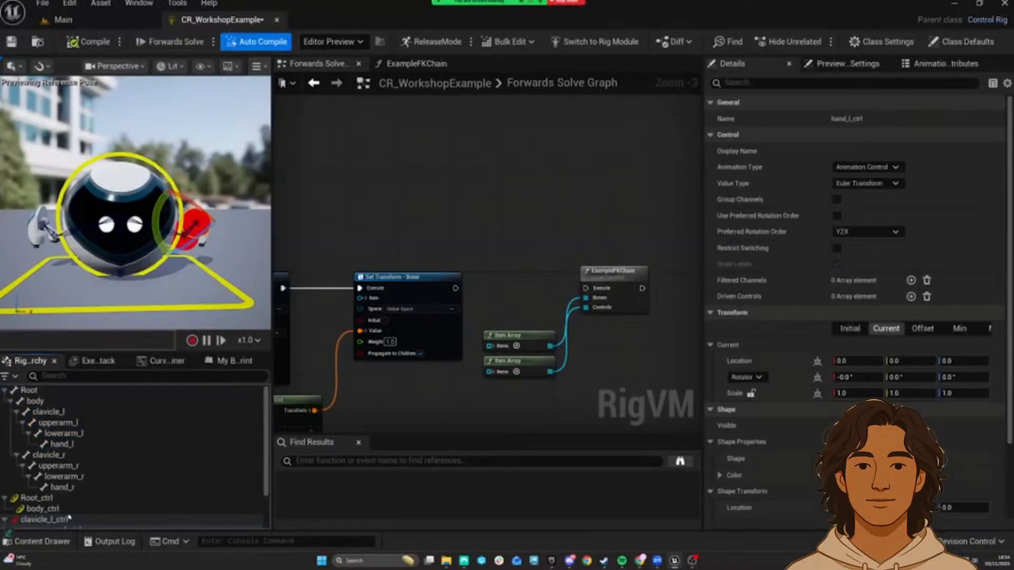
Step: Set the shape of upperarm_l_ctrl, lowerarm_l_ctrl and hand_l_ctrl to Circle_Thick
click(41, 471)
shift+click(50, 502)
click(51, 492)
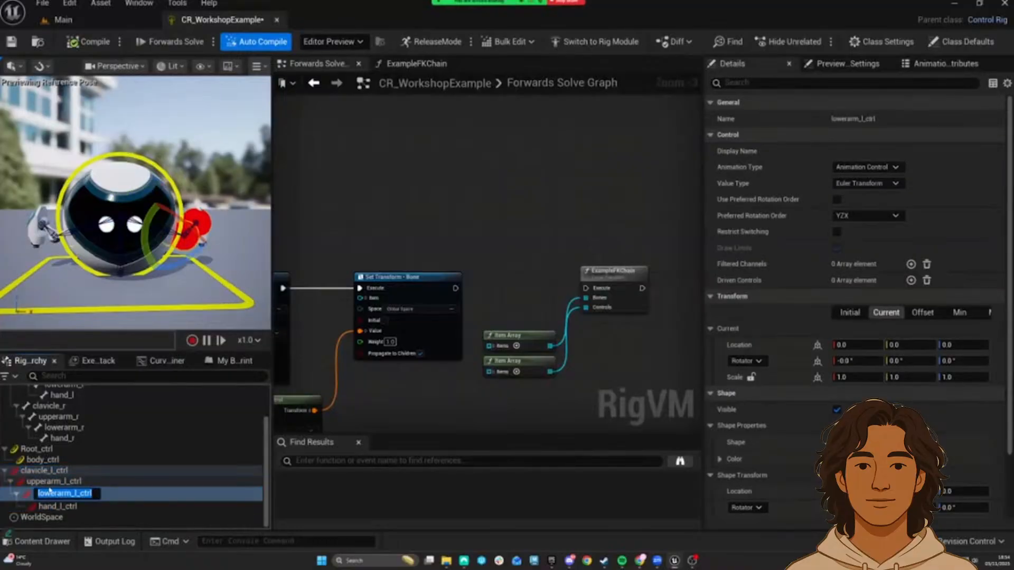
click(53, 482)
shift+click(55, 502)
click(866, 442)
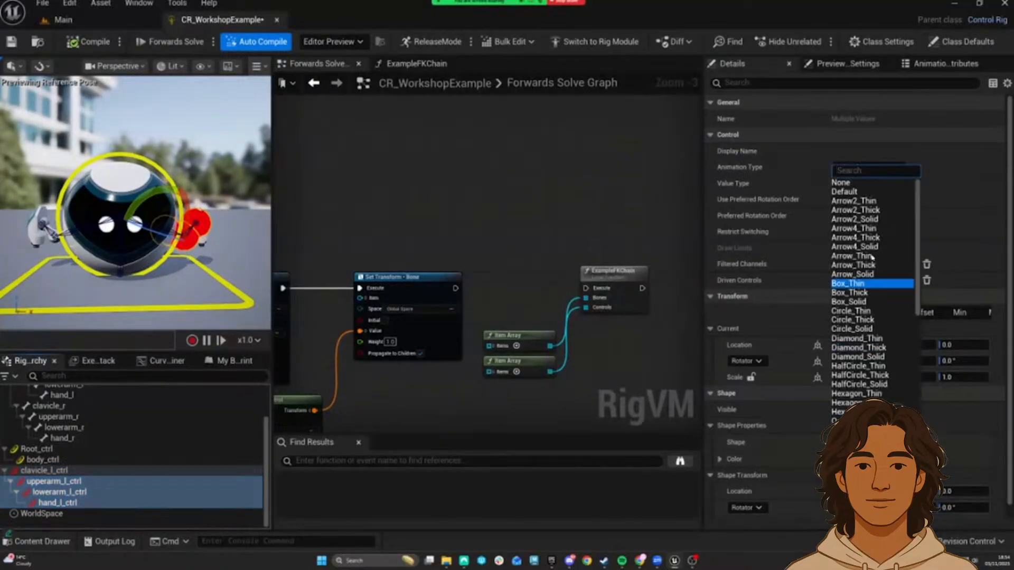
click(860, 320)
Step: Rotate the shapes of upperarm_l_ctrl, lowerarm_l_ctrl and hand_l_ctrl around the arm, and set their shape Z scale to 5.0
scroll(860, 327, down, 1)
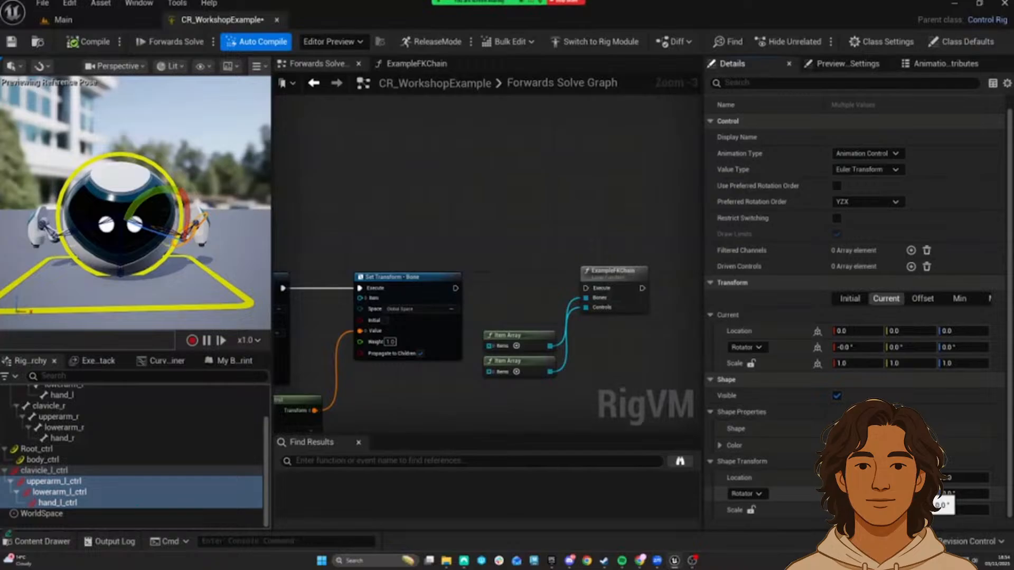
scroll(191, 238, up, 3)
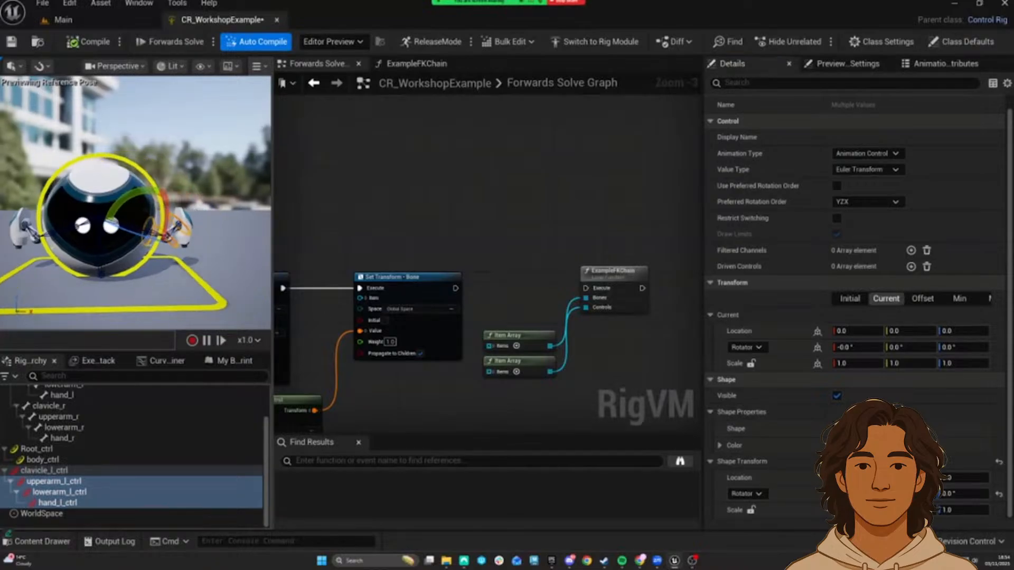
middle_drag(190, 238, 232, 238)
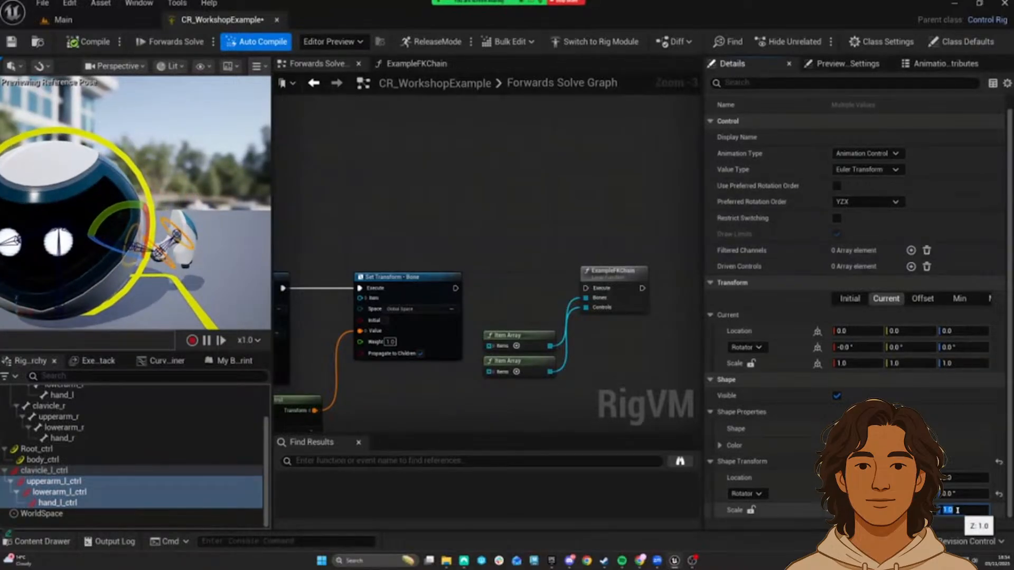
alt+drag(181, 297, 127, 296)
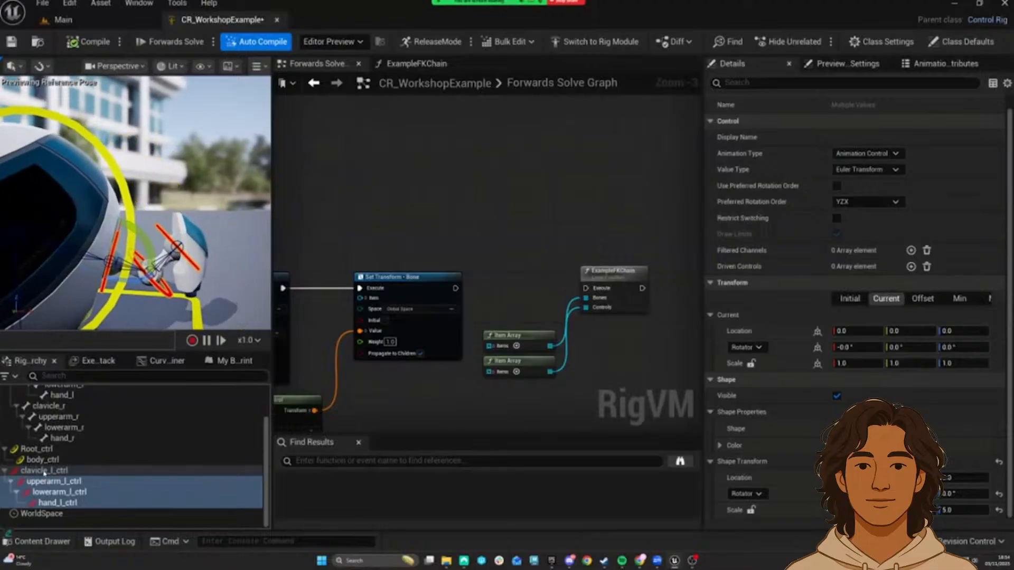
Step: Scale the shape of clavicle_l_ctrl uniformly to 0.6 and offset it along Z to sit above the shoulder
click(45, 470)
click(778, 510)
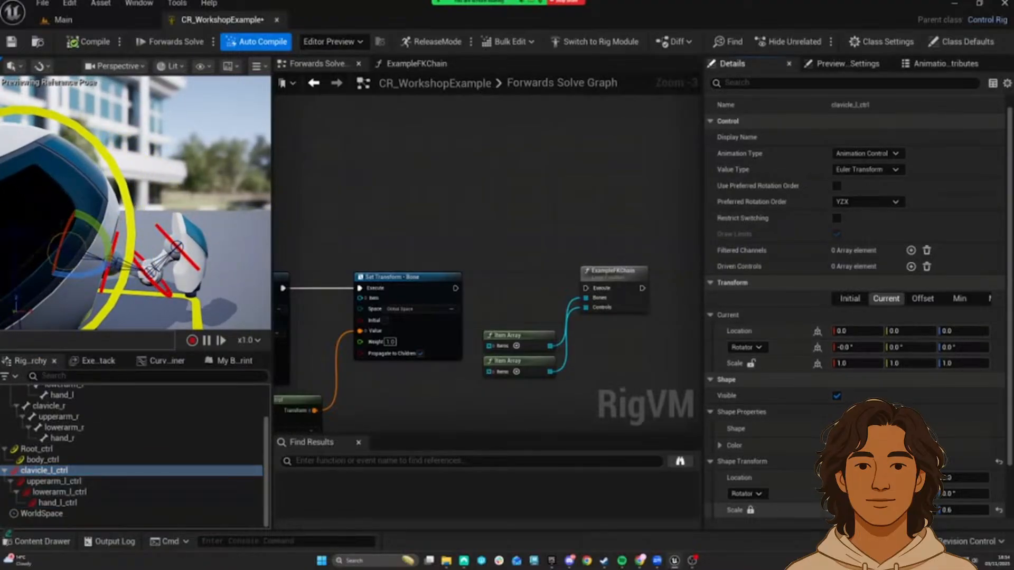
drag(965, 478, 1011, 478)
right_drag(227, 282, 208, 272)
scroll(208, 272, down, 3)
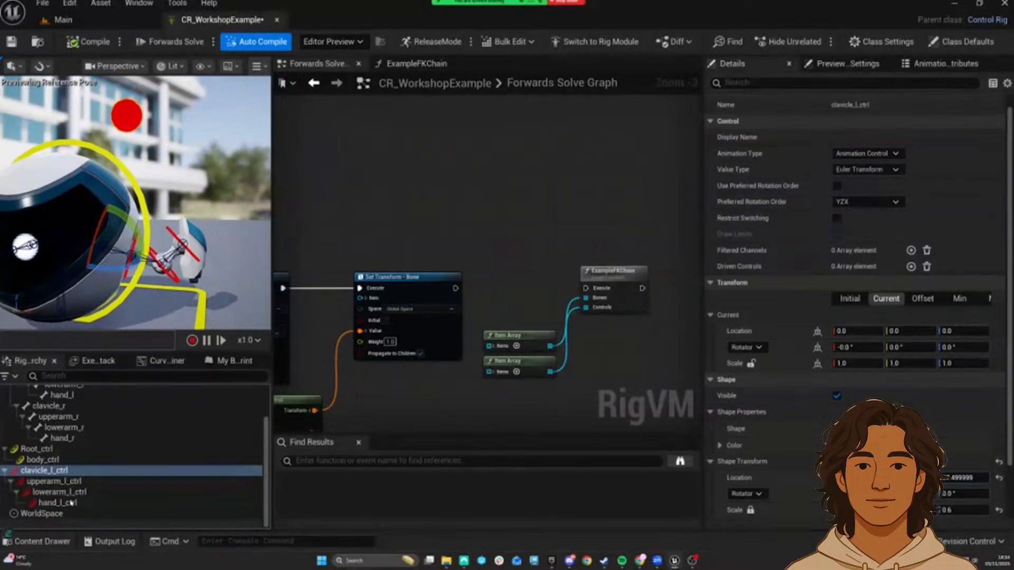
Step: Color the four left arm controls light blue, hex 7FD2FFFF
shift+click(73, 503)
click(845, 445)
click(706, 392)
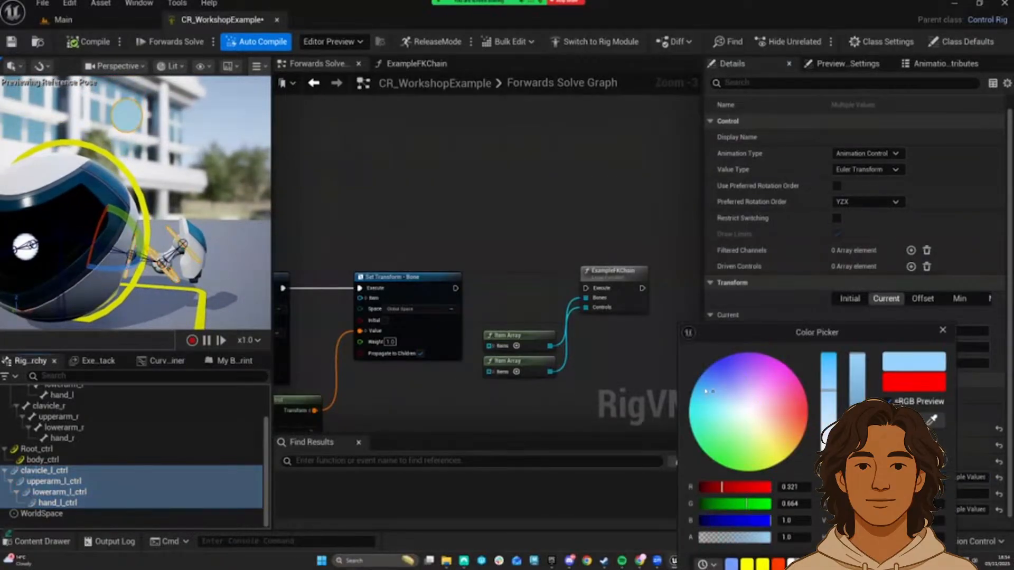
drag(785, 326, 668, 220)
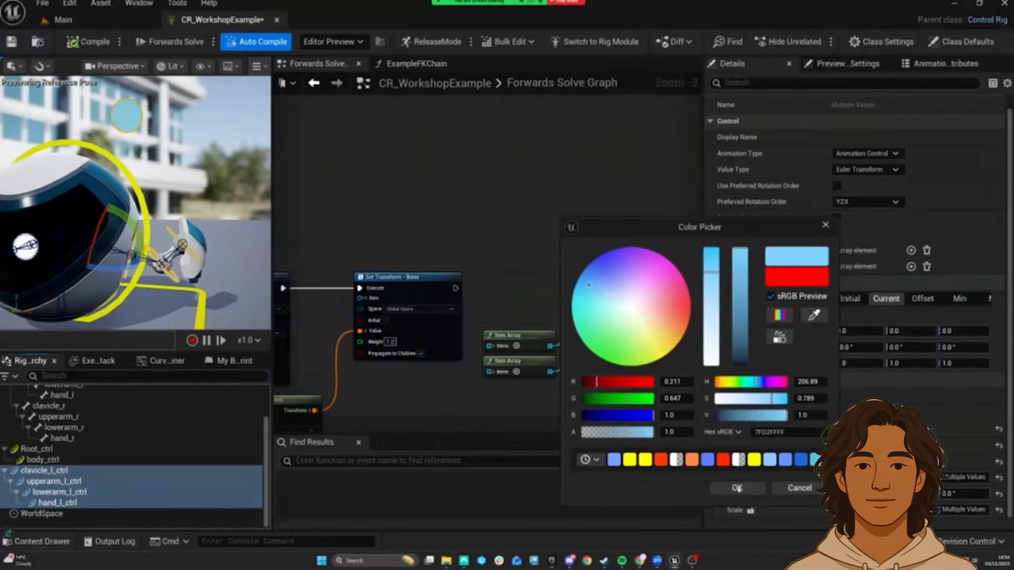
click(737, 488)
Step: Parent clavicle_l_ctrl with its child controls under body_ctrl in the rig hierarchy
click(36, 470)
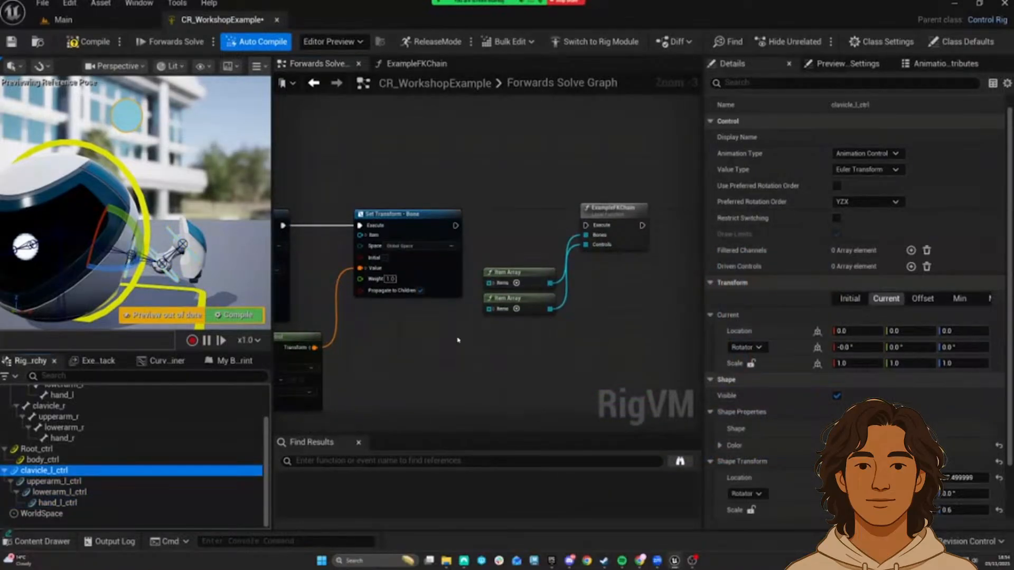
drag(38, 470, 41, 463)
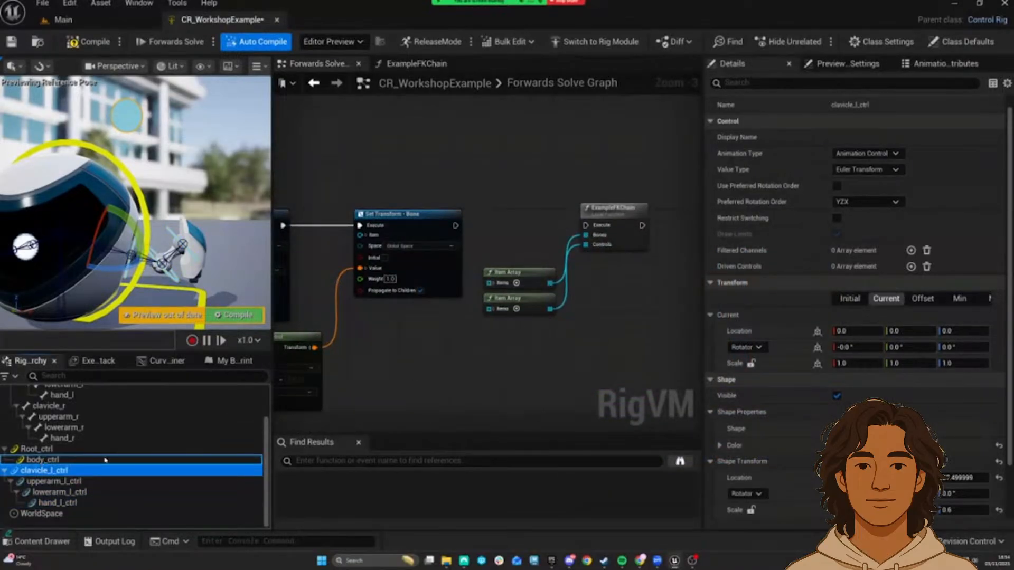
drag(105, 461, 105, 460)
Step: Reconnect the last Set Transform node's execution output to ExampleFKChain and compile the rig
click(83, 43)
drag(586, 225, 455, 226)
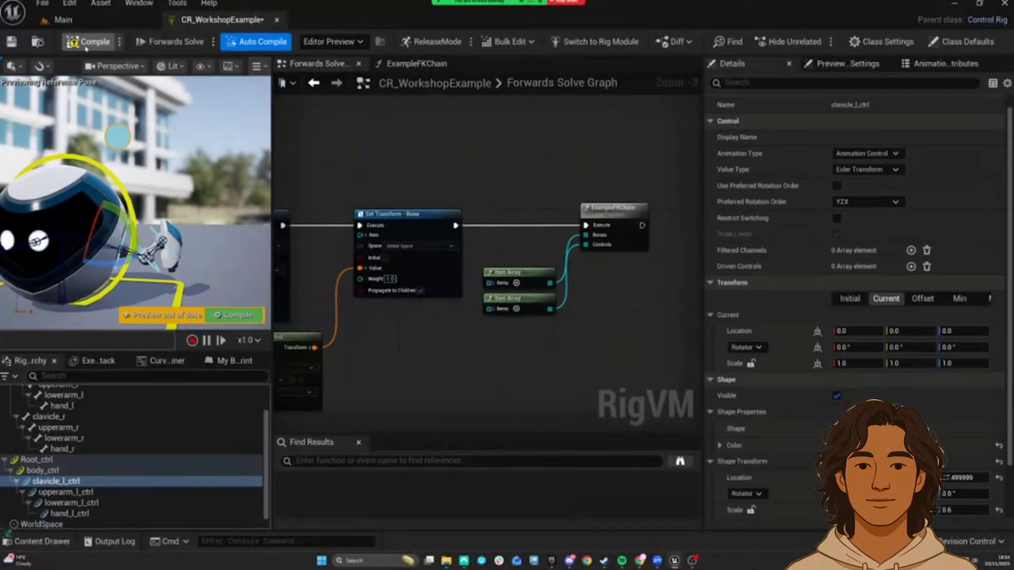
click(84, 42)
Step: Test the rebuilt left arm by manipulating its controls in the viewport, including hand_l_ctrl
click(151, 260)
drag(162, 230, 201, 236)
click(162, 233)
click(164, 236)
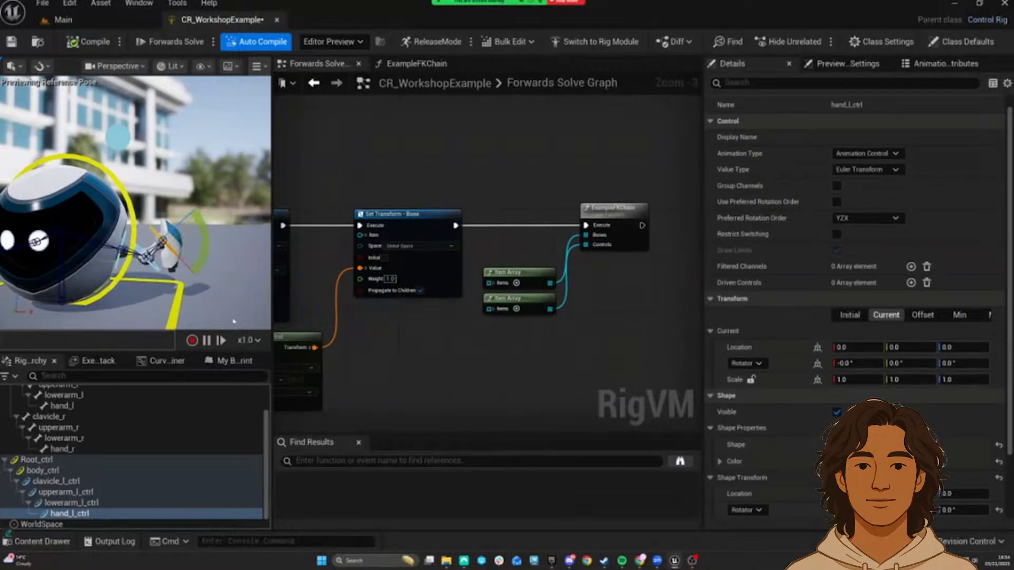
Step: Mirror the four left arm controls across the X axis with Z flipped, replacing _l_ with _r_ in their names
right_drag(421, 364, 510, 339)
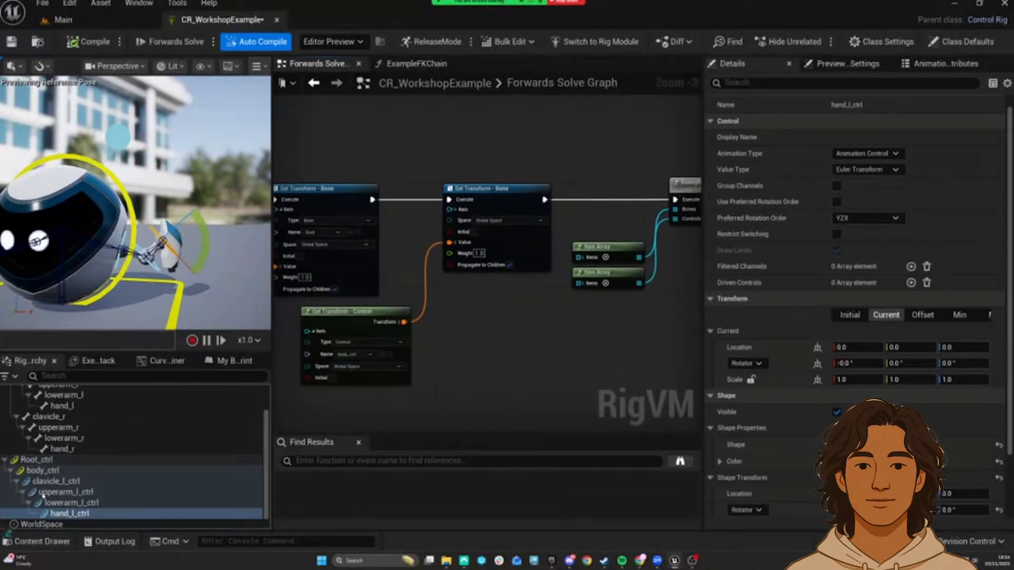
click(80, 481)
alt+drag(218, 281, 267, 281)
shift+click(73, 513)
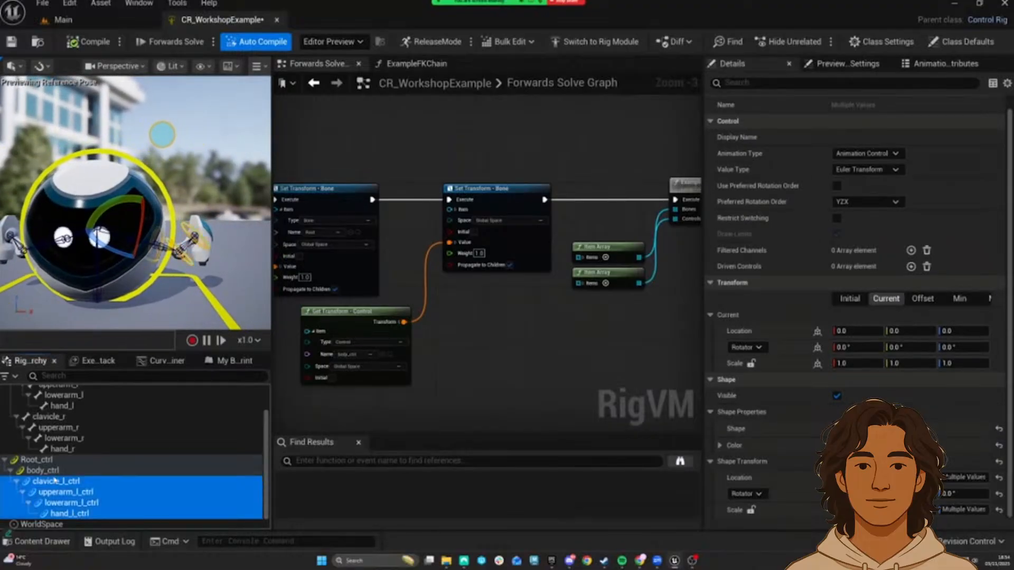
right_click(54, 482)
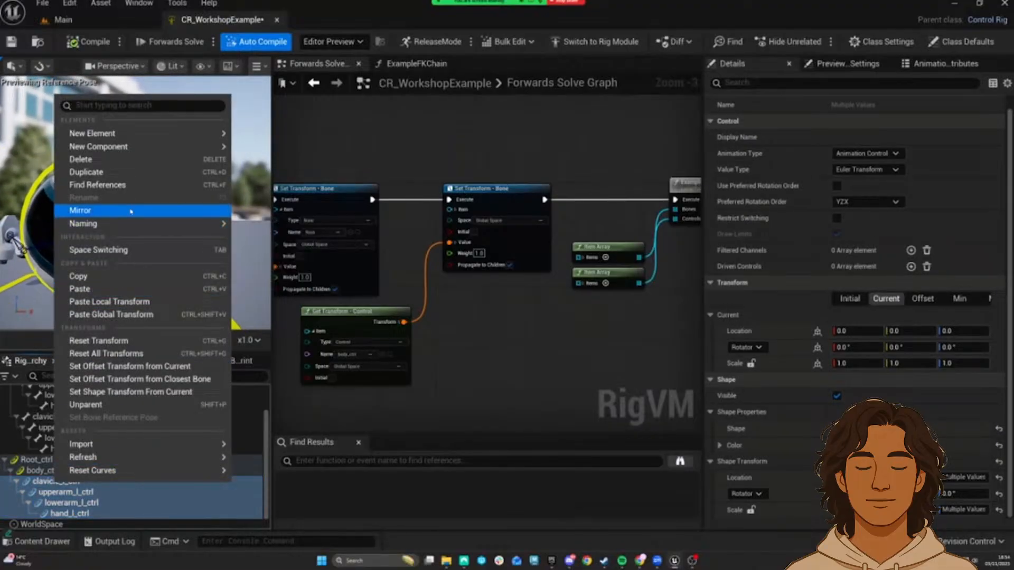
click(235, 247)
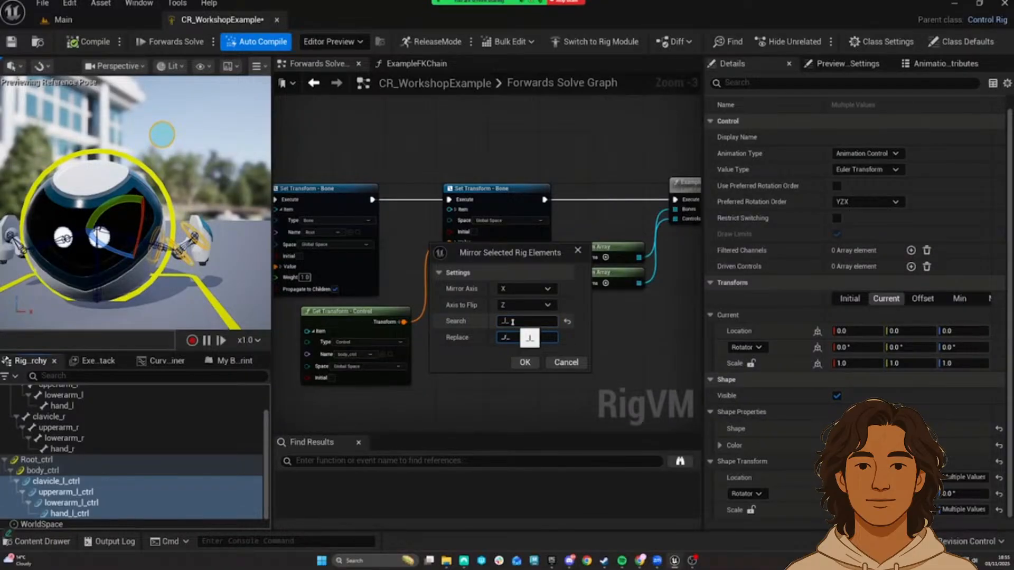
click(524, 362)
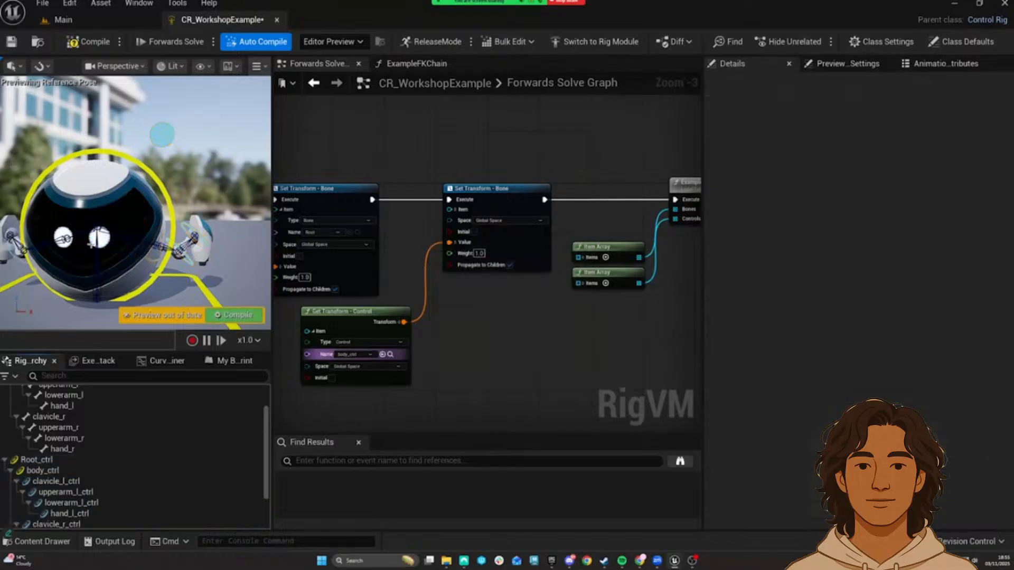
Step: Color the four mirrored right arm controls, clavicle_r_ctrl through hand_r_ctrl, with the saved orange swatch
right_drag(135, 211, 117, 220)
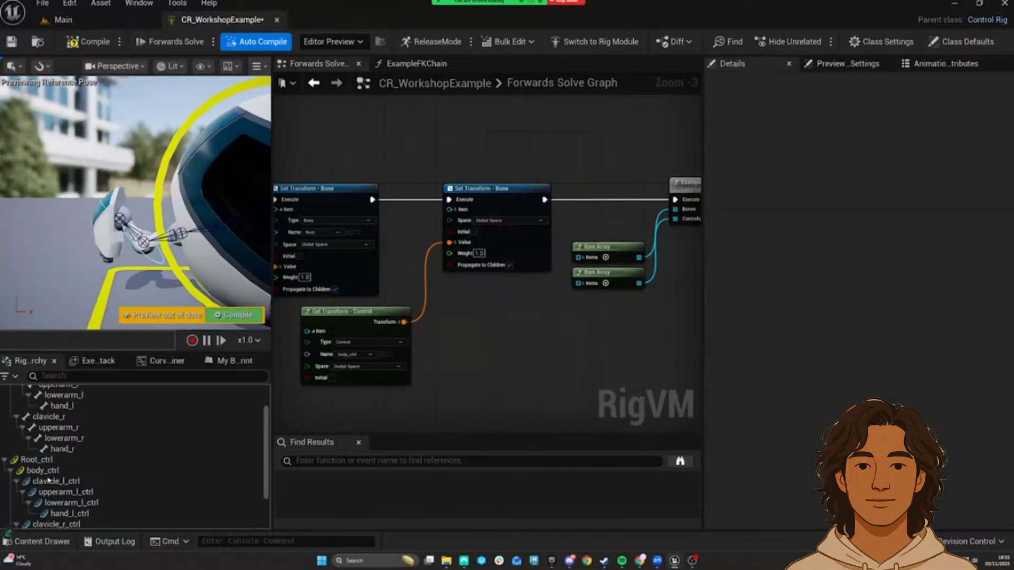
scroll(61, 484, down, 3)
click(55, 471)
shift+click(70, 503)
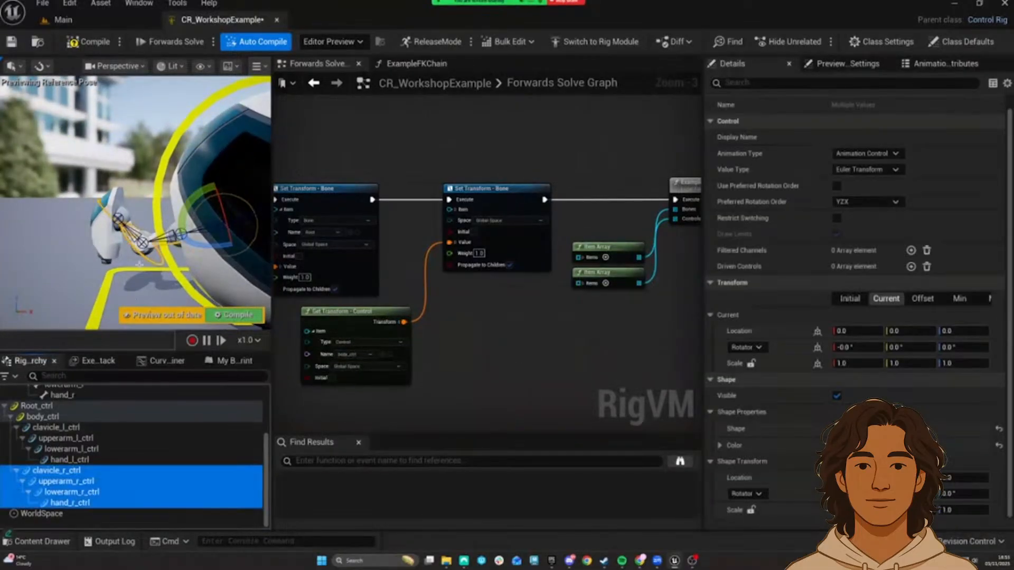
right_drag(137, 232, 180, 236)
key(w)
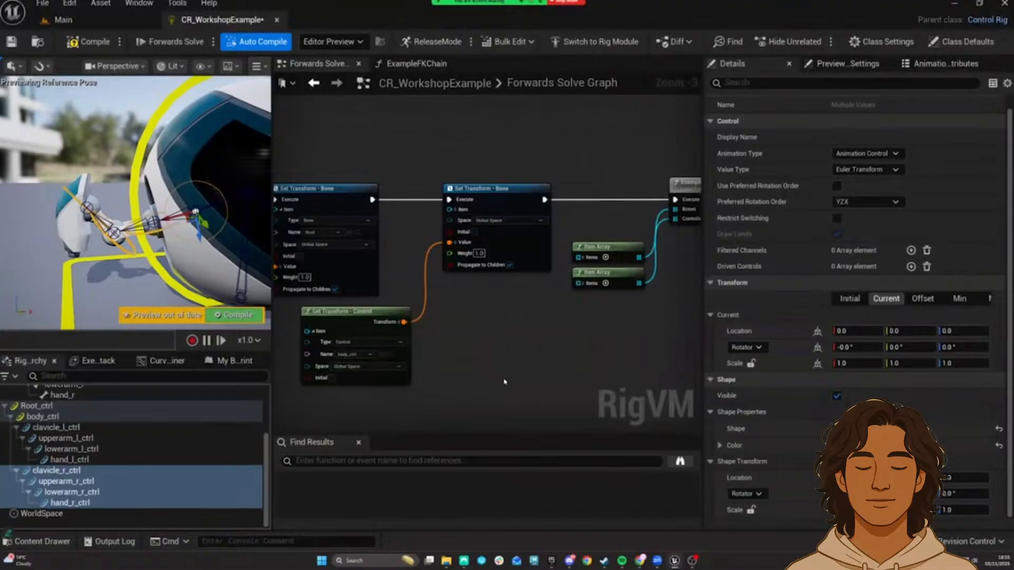
click(56, 470)
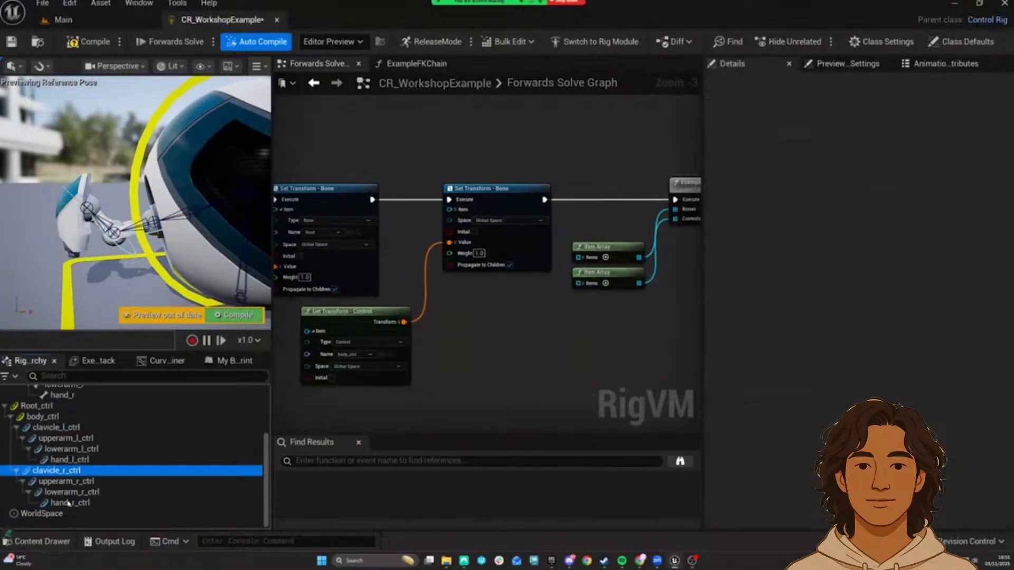
shift+click(70, 502)
click(834, 445)
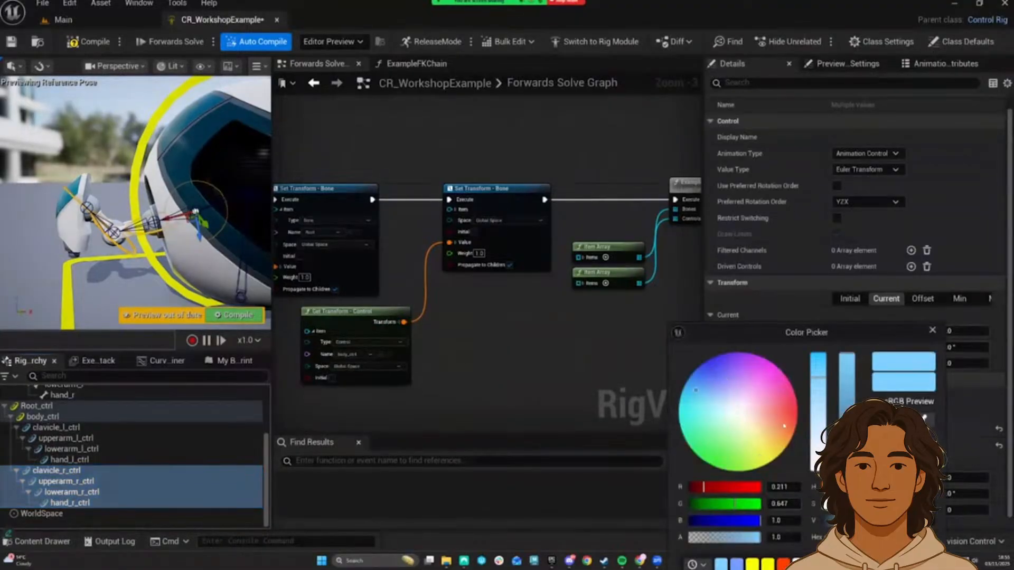
drag(795, 337, 681, 225)
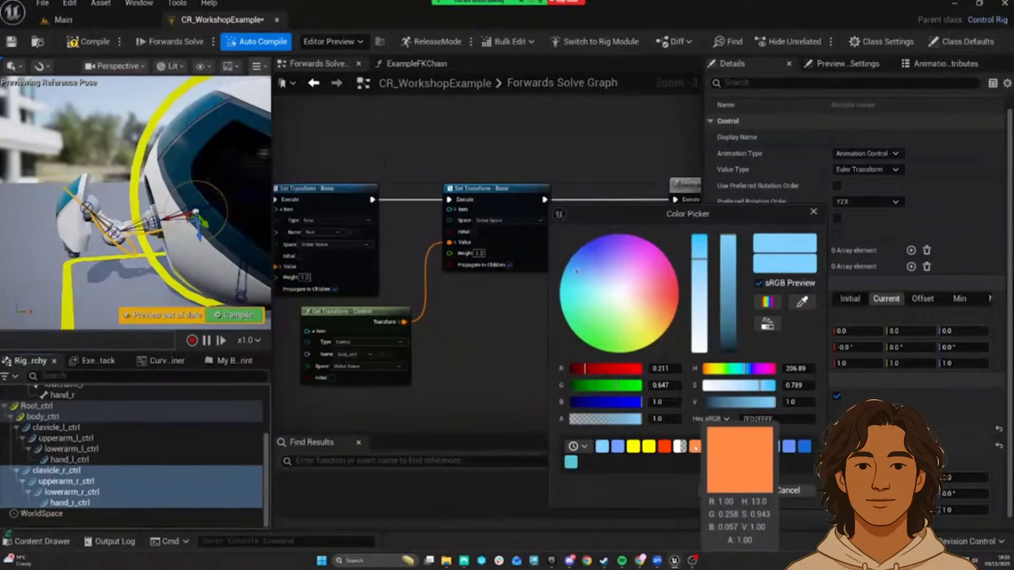
click(694, 449)
click(724, 491)
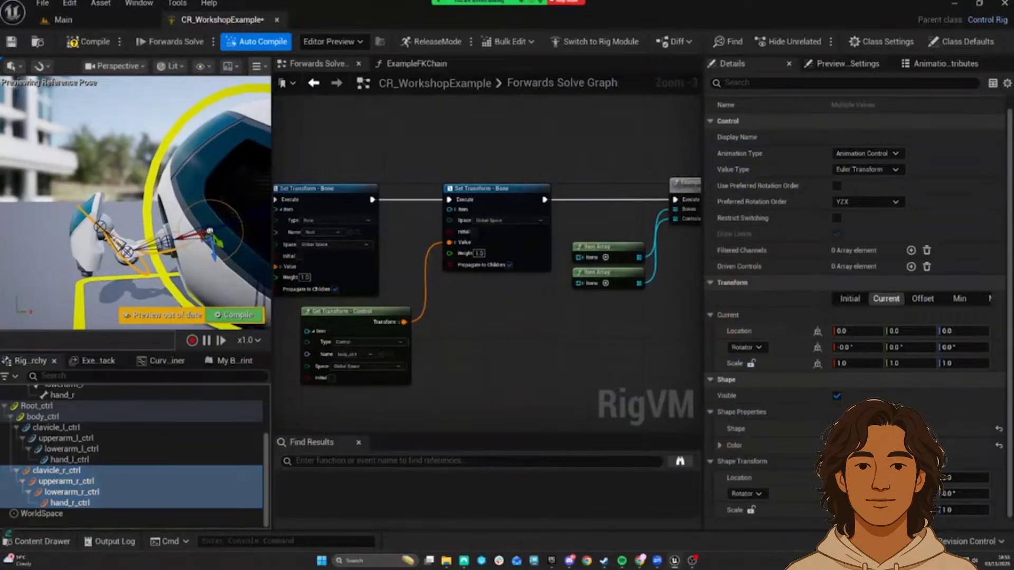
Step: Set the shape transform's Z scale to 5.0 for upperarm_r_ctrl, lowerarm_r_ctrl and hand_r_ctrl
right_drag(136, 202, 112, 206)
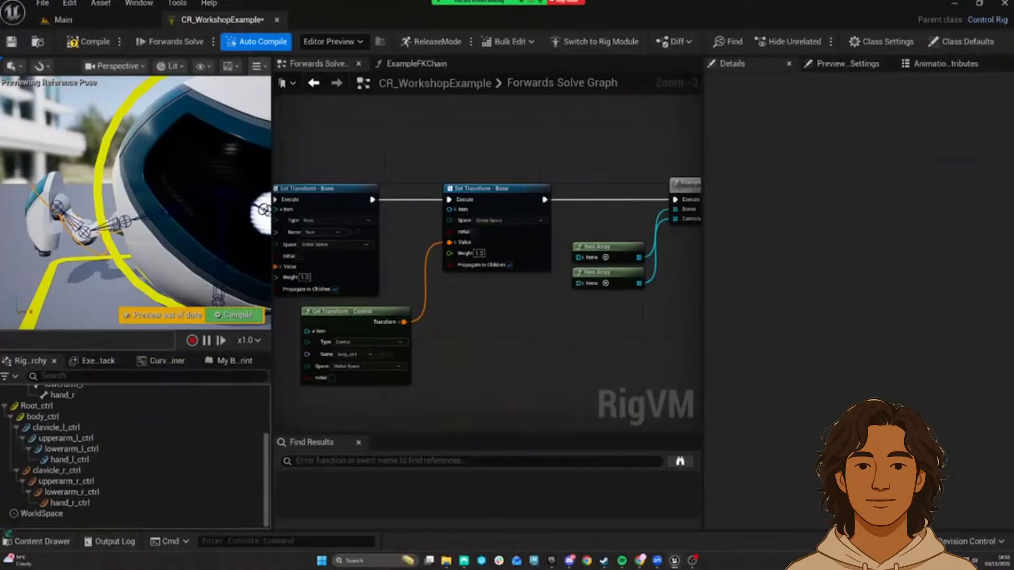
click(124, 222)
shift+click(71, 492)
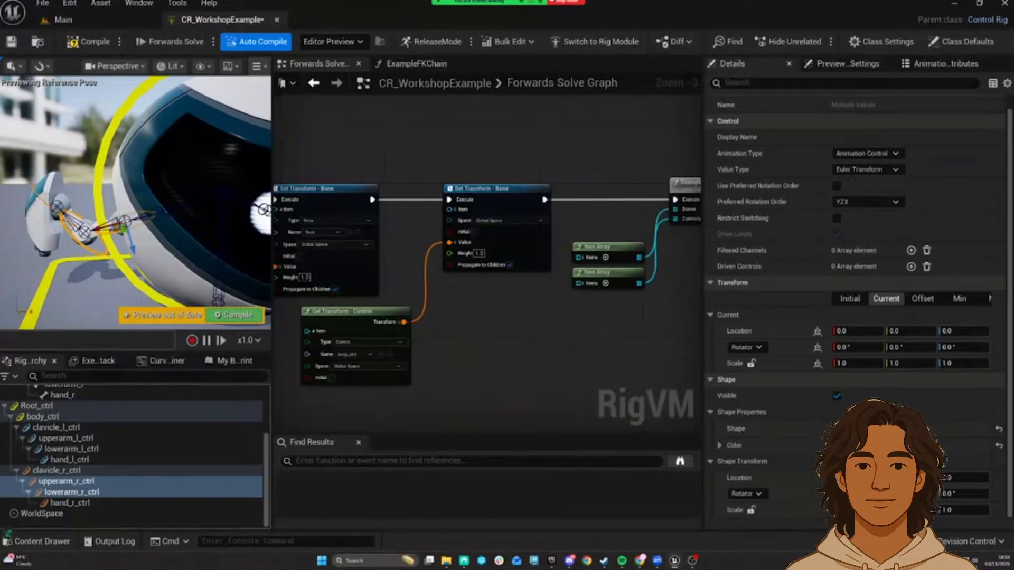
shift+click(70, 502)
right_drag(159, 222, 152, 216)
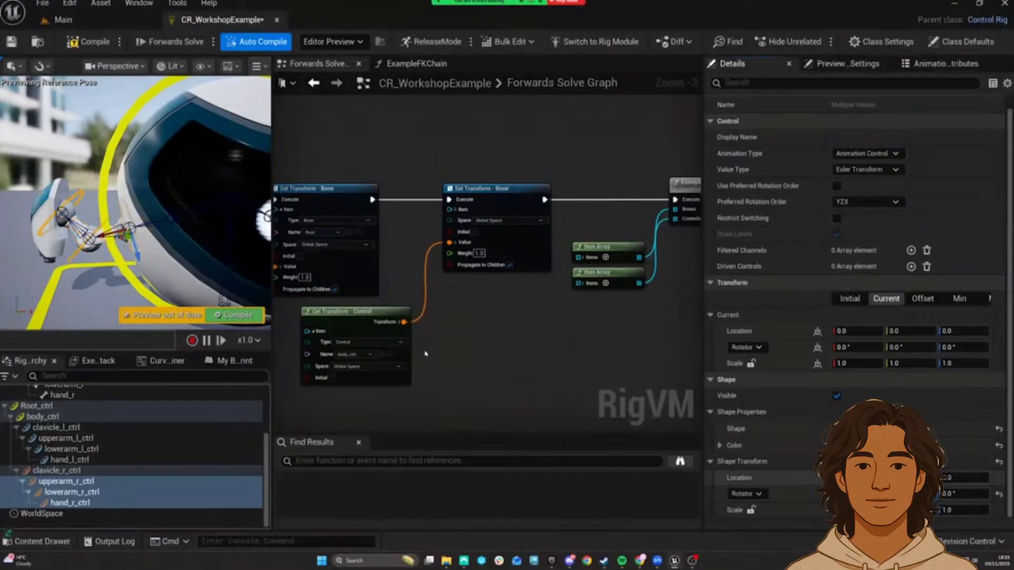
alt+drag(211, 253, 238, 250)
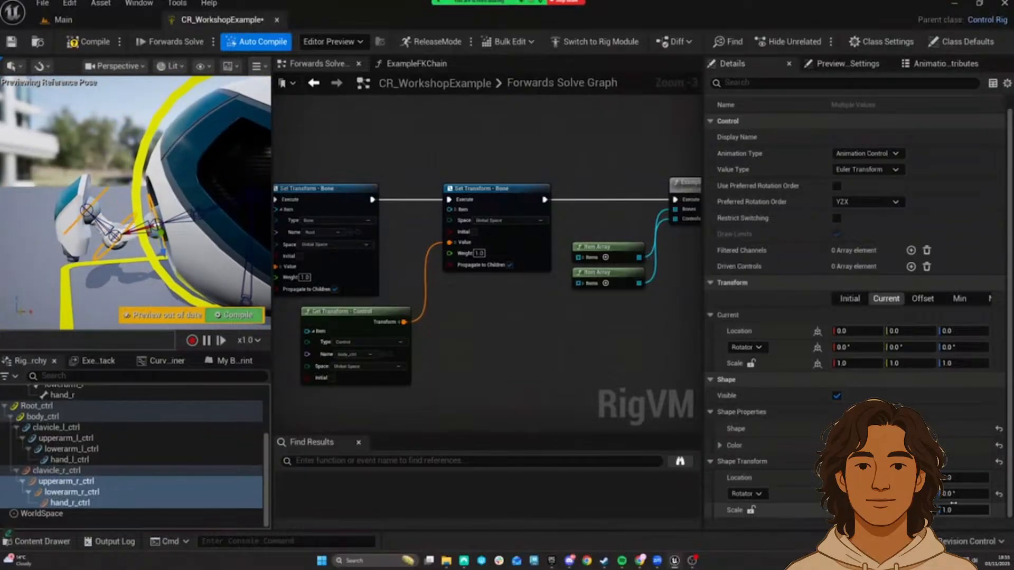
key(Return)
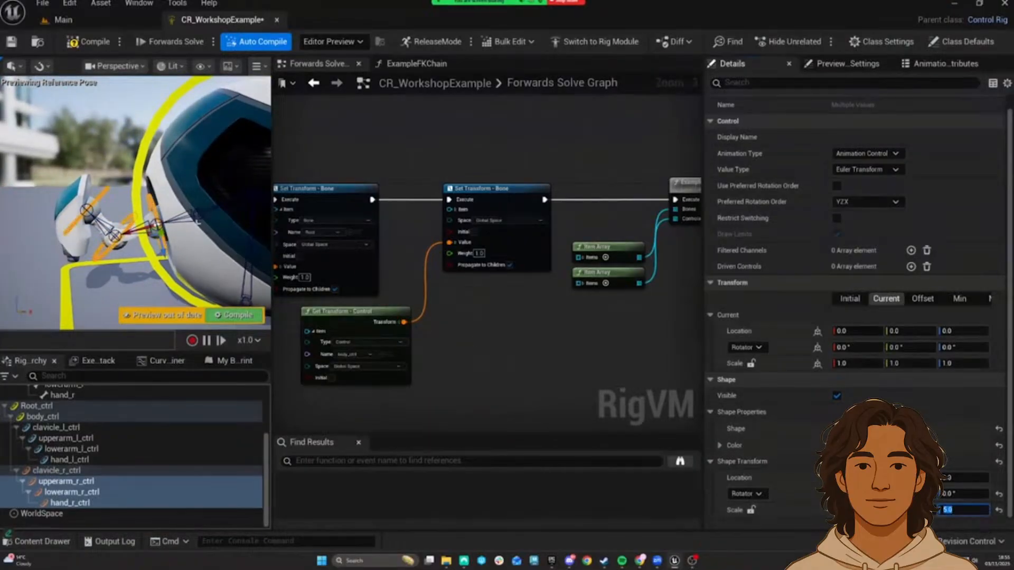
Step: Examine clavicle_r_ctrl up close and compare its orientation with the clavicle_r bone
click(57, 470)
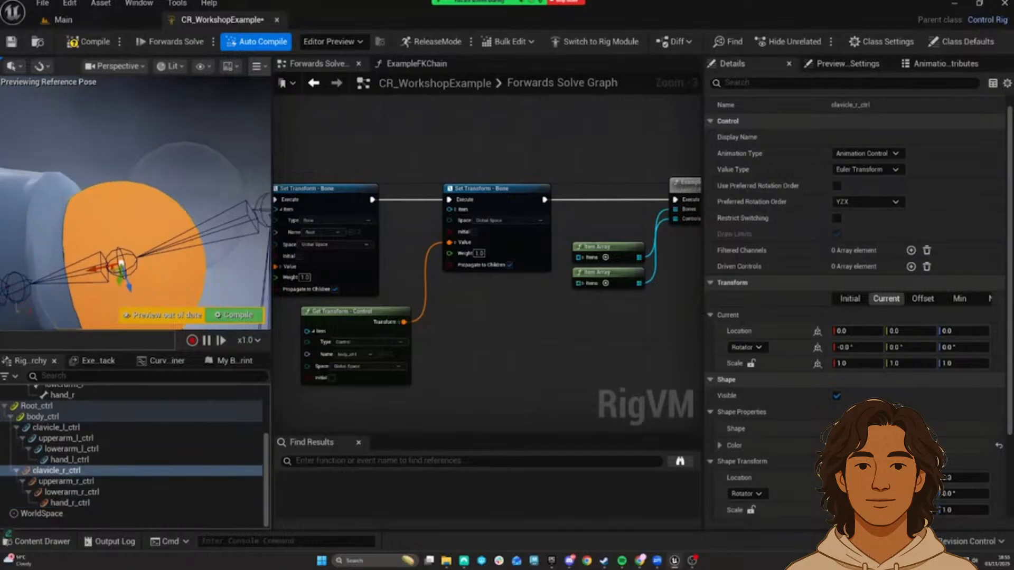
key(f)
mouse_move(159, 211)
right_down()
mouse_move(132, 214)
mouse_move(179, 211)
mouse_move(161, 212)
mouse_move(147, 228)
mouse_move(182, 208)
mouse_move(162, 207)
right_up()
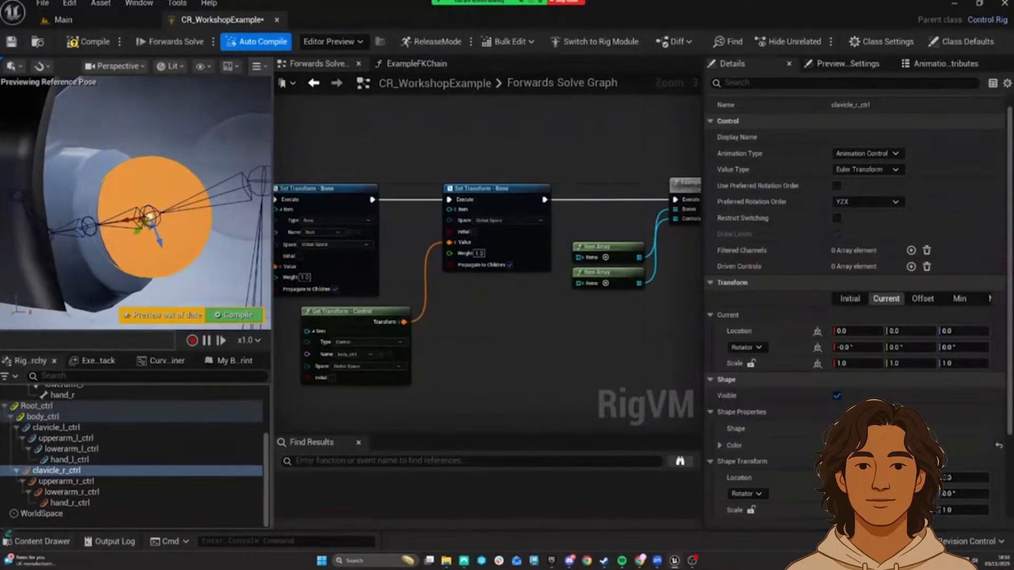
click(150, 206)
right_drag(167, 215, 199, 193)
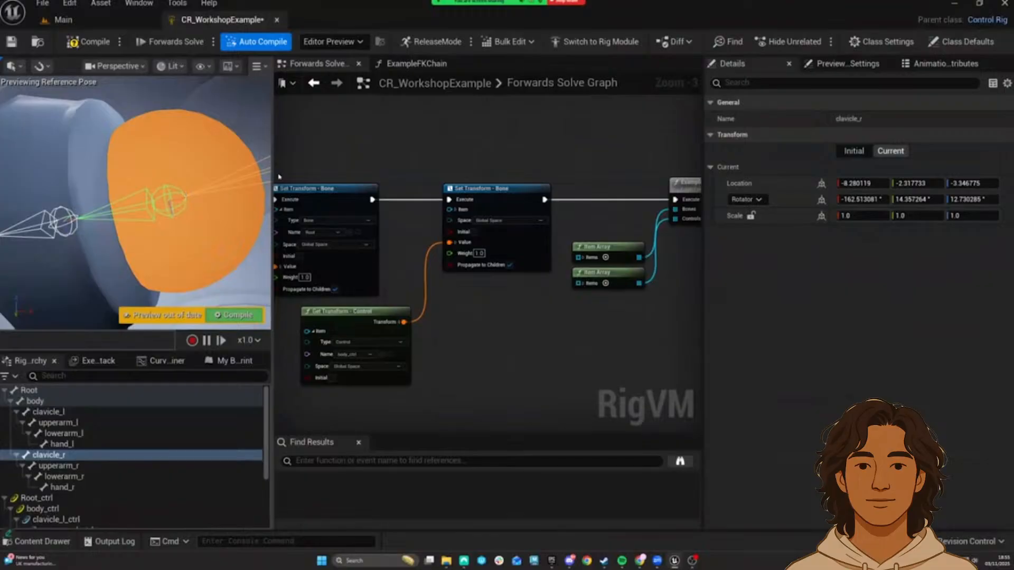
click(189, 156)
right_drag(198, 193, 186, 204)
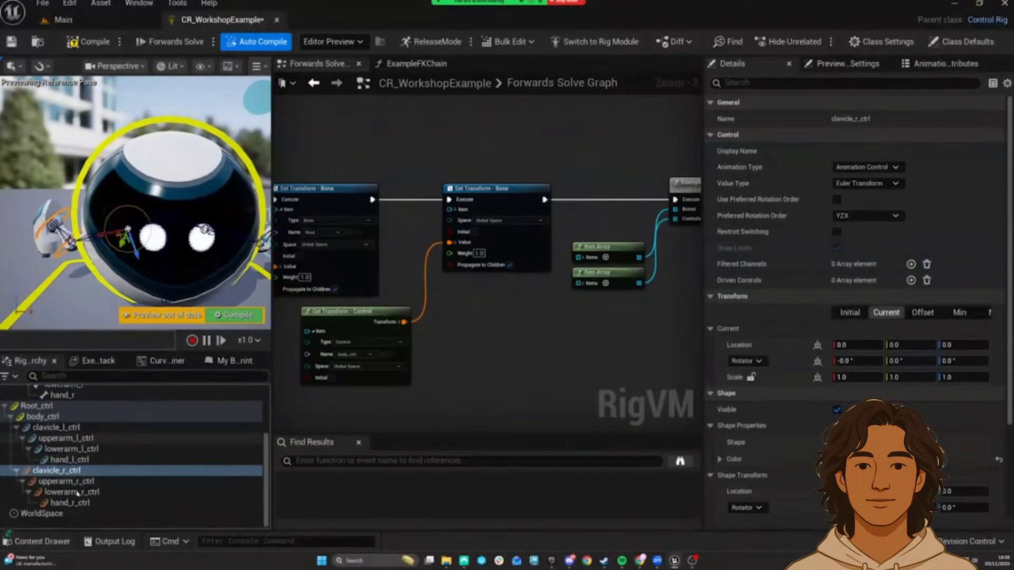
Step: Unparent the four right arm controls and set their offset transforms from the closest bone
shift+click(121, 502)
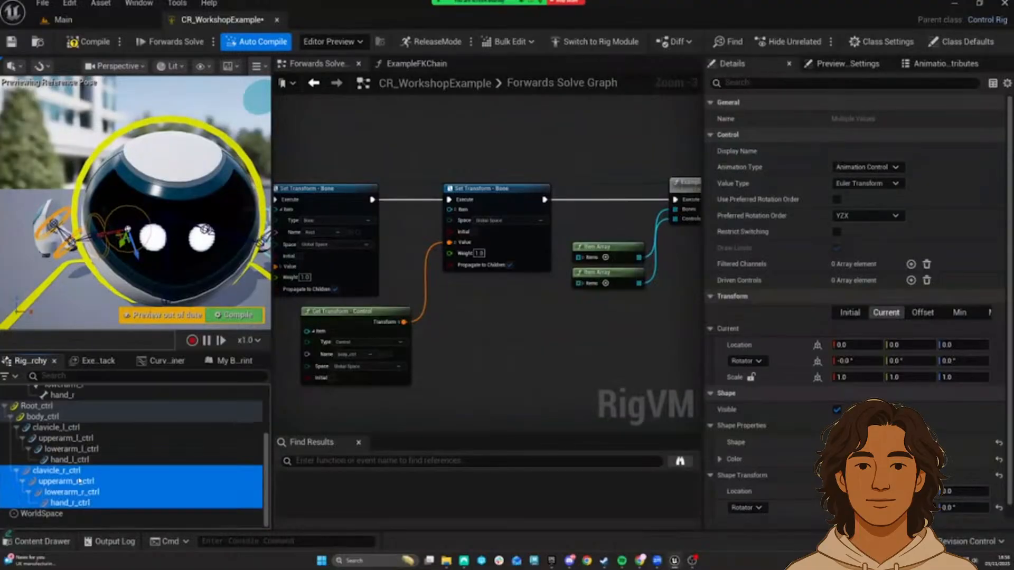
key(shift+p)
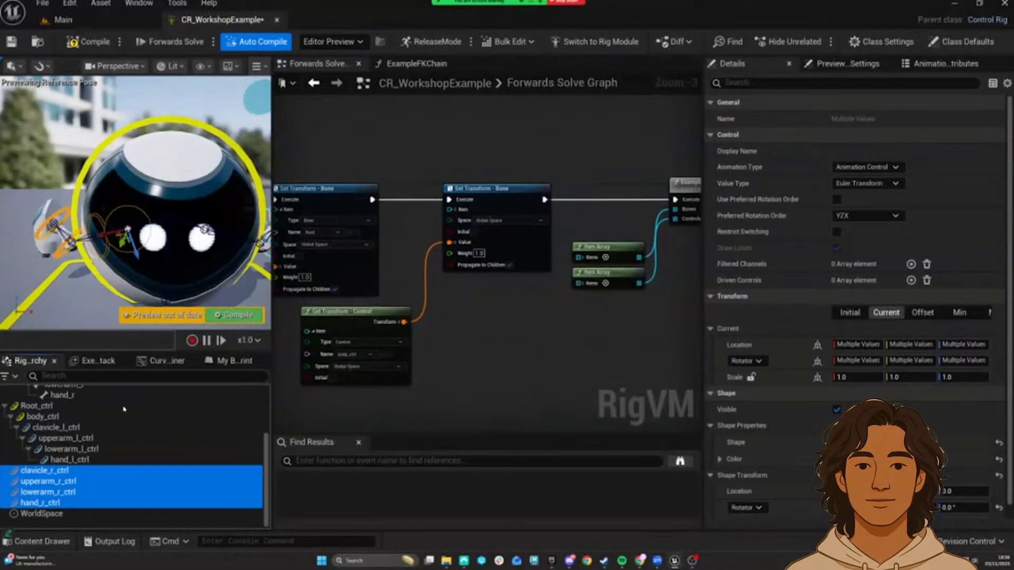
right_drag(182, 303, 183, 303)
right_click(56, 472)
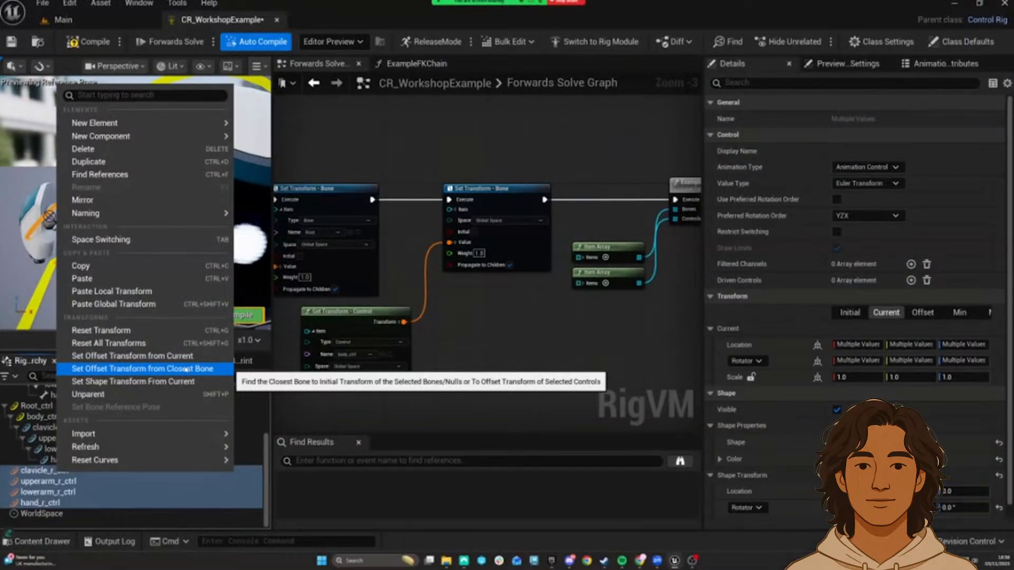
click(157, 368)
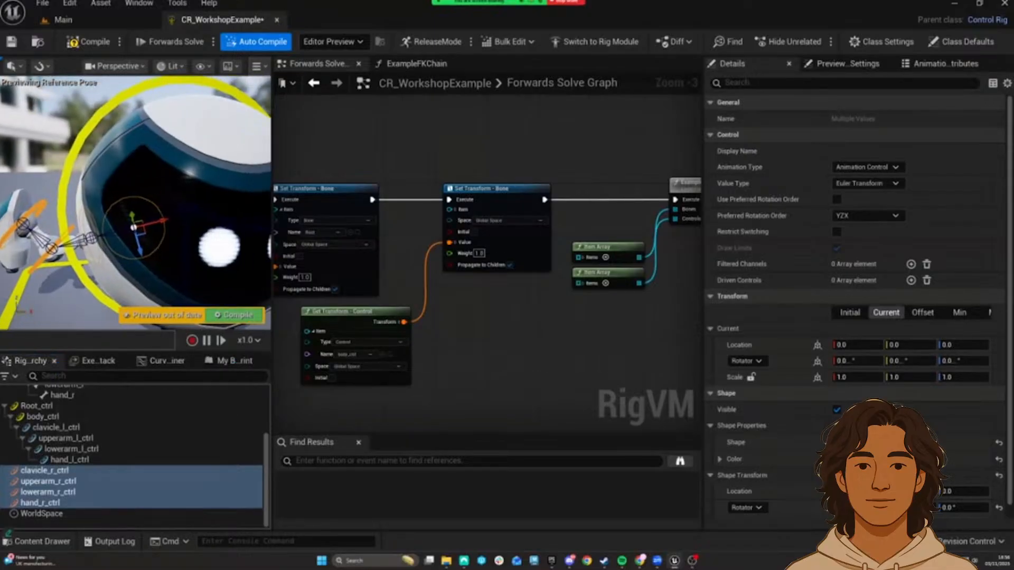
Step: Rebuild the right arm control chain from clavicle_r_ctrl down to hand_r_ctrl and parent clavicle_r_ctrl under body_ctrl
click(158, 243)
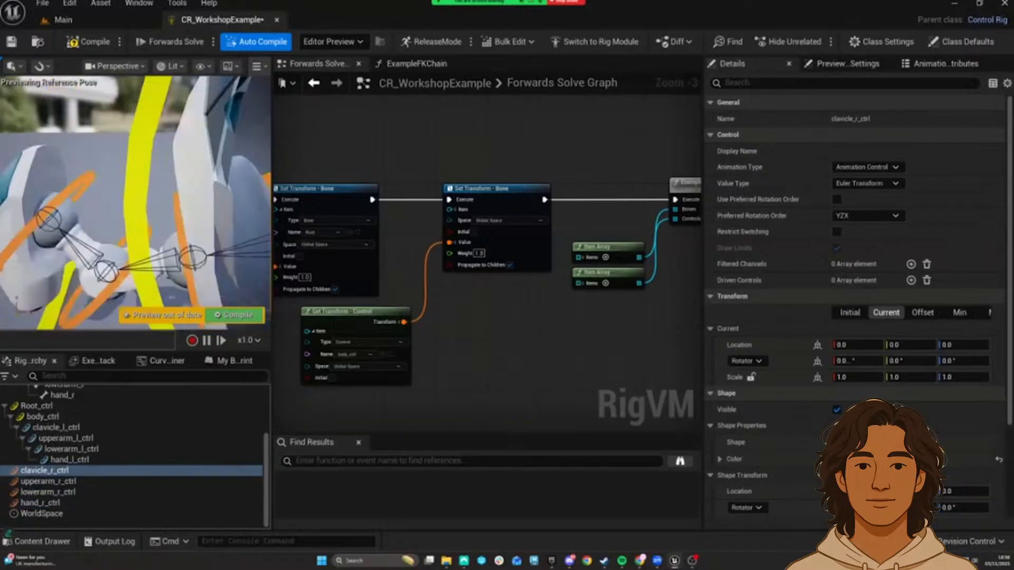
click(172, 263)
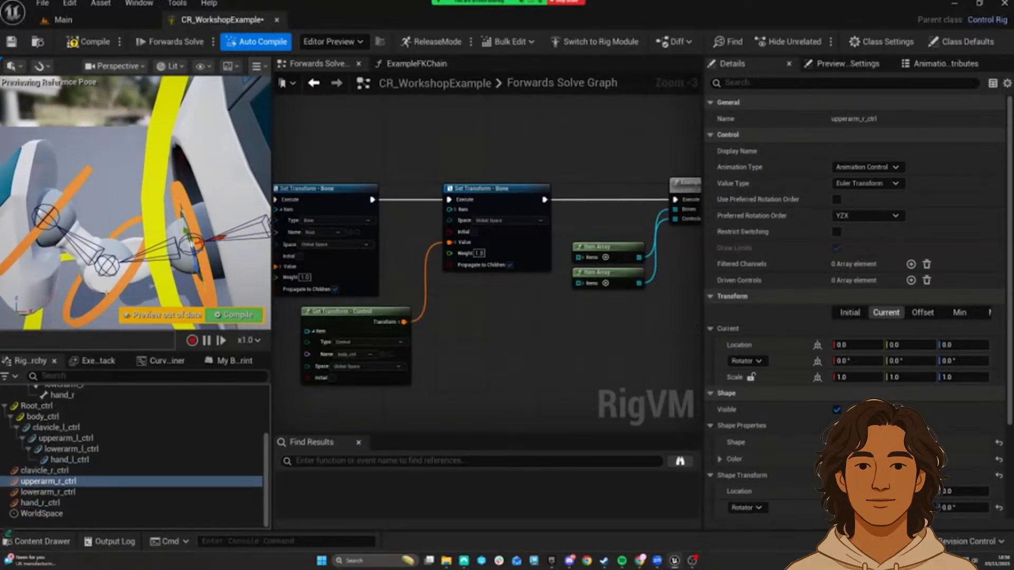
key(Down)
drag(50, 481, 47, 503)
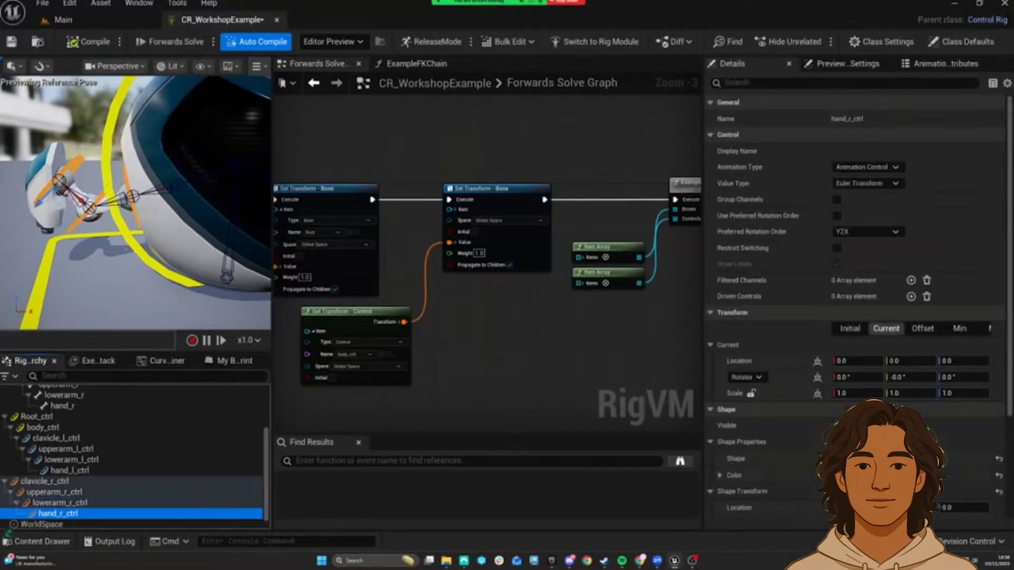
key(Escape)
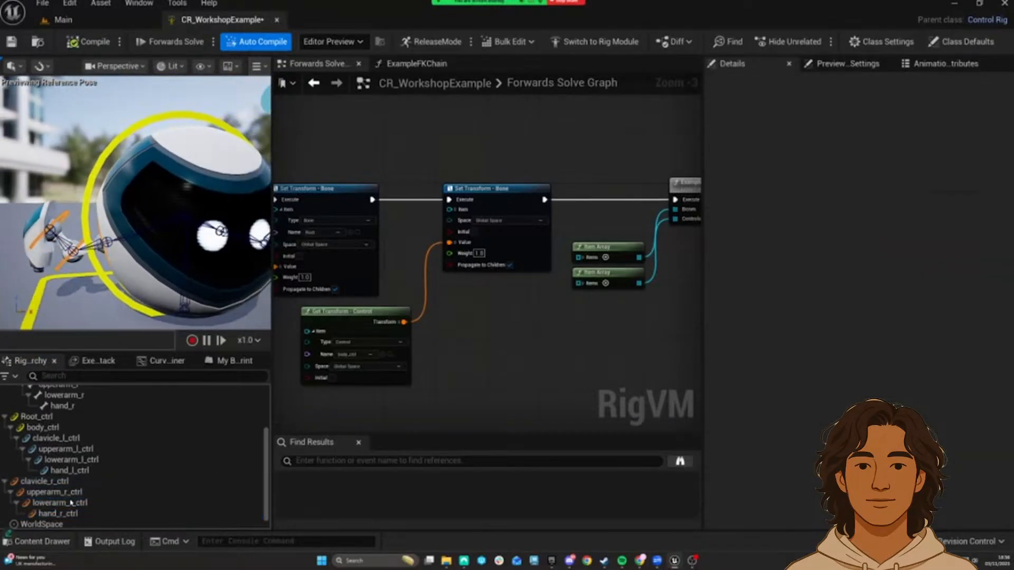
click(50, 481)
drag(54, 432, 54, 428)
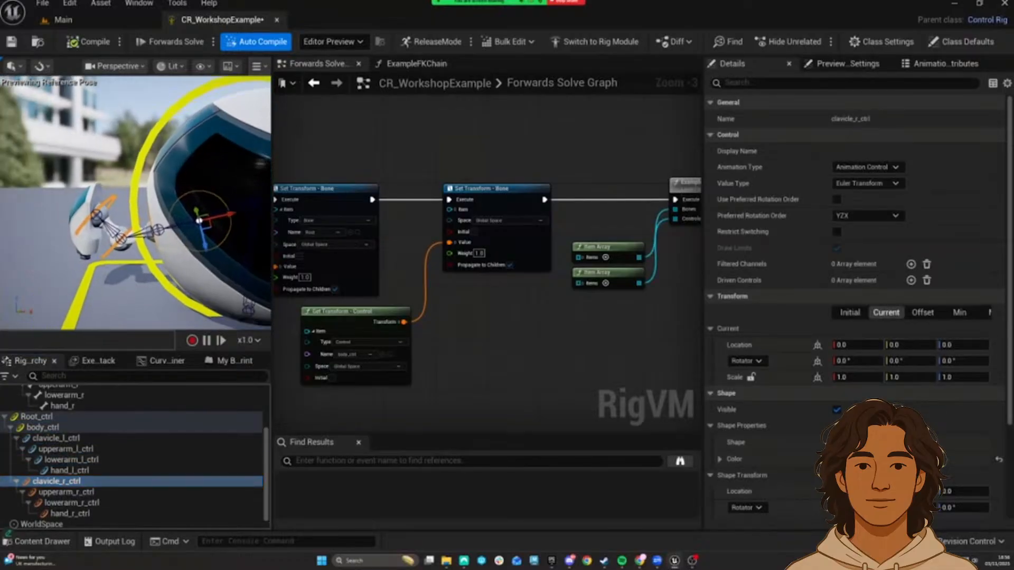
Step: Set clavicle_r_ctrl's shape scale uniformly to 0.6 and offset its shape location along Z to about -21.82
scroll(803, 452, down, 5)
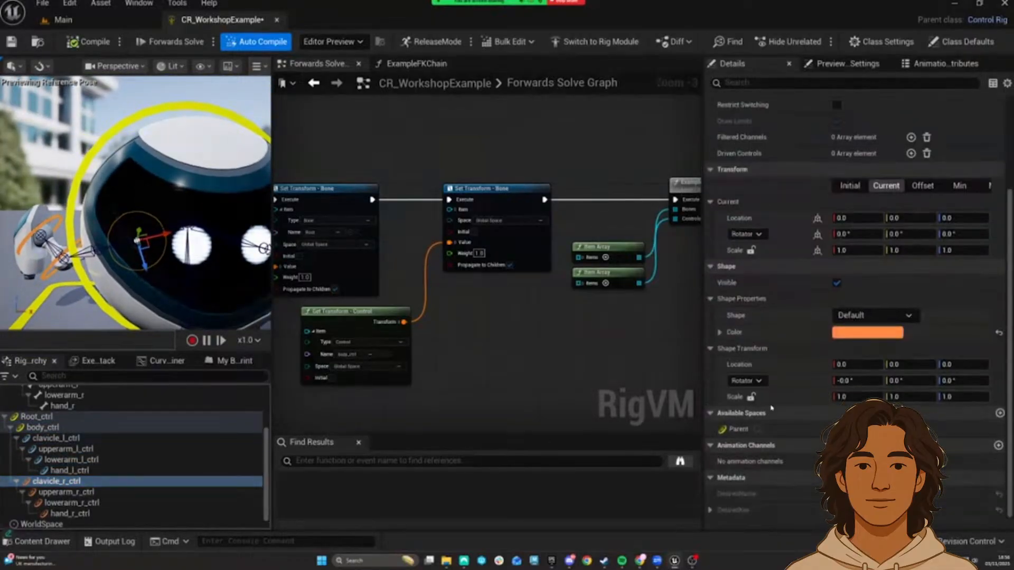
click(750, 397)
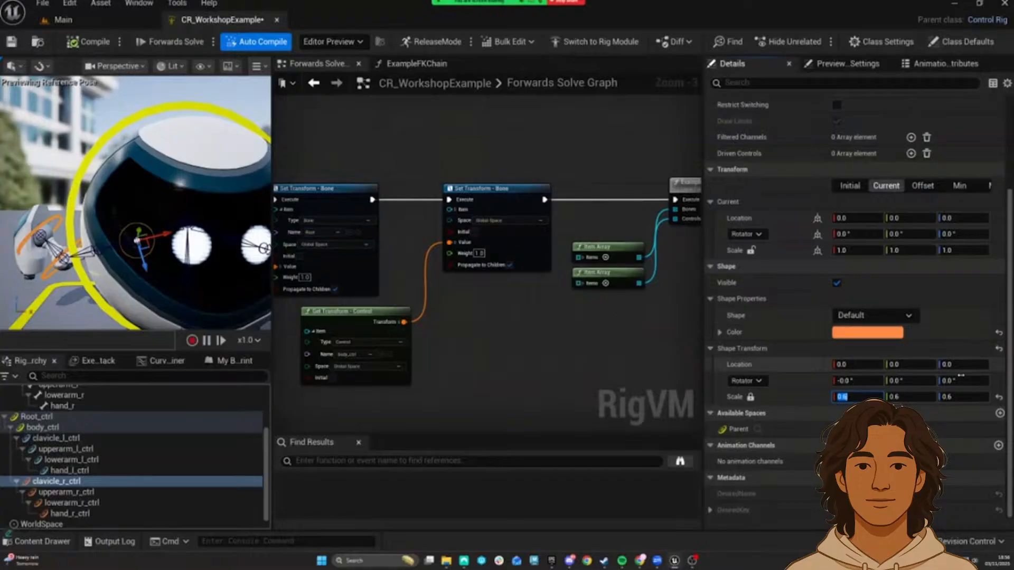
drag(962, 364, 903, 364)
right_drag(158, 211, 127, 214)
Step: Set clavicle_l_ctrl's shape location Z to 27.0 and adjust clavicle_r_ctrl's negative Z shape offset to match it
click(136, 170)
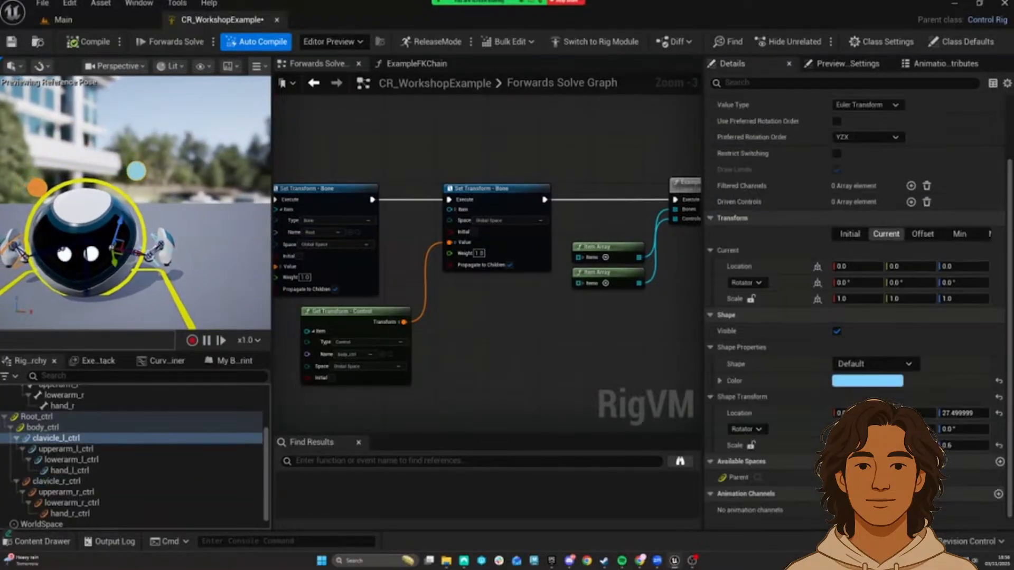
click(970, 412)
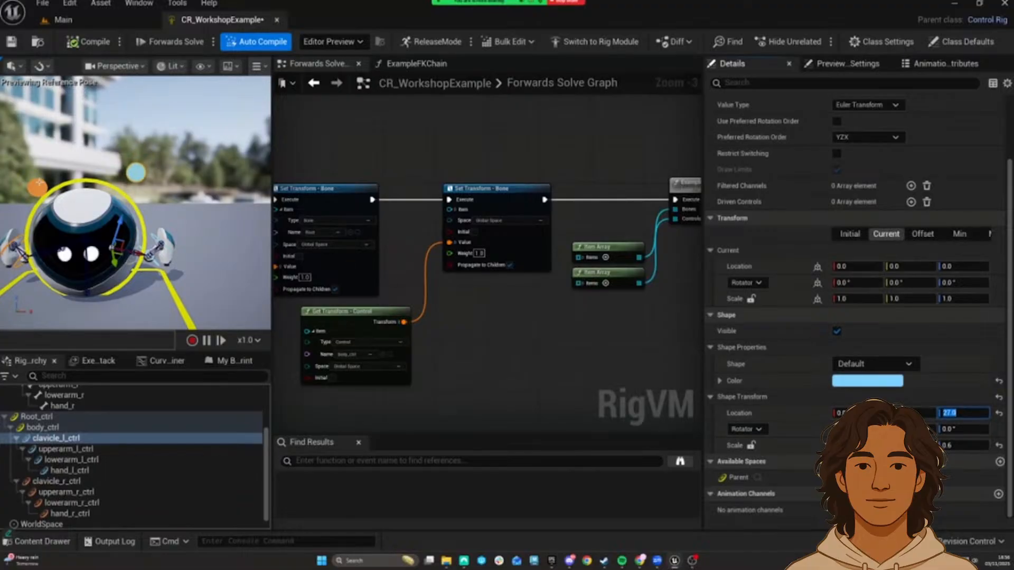
click(37, 185)
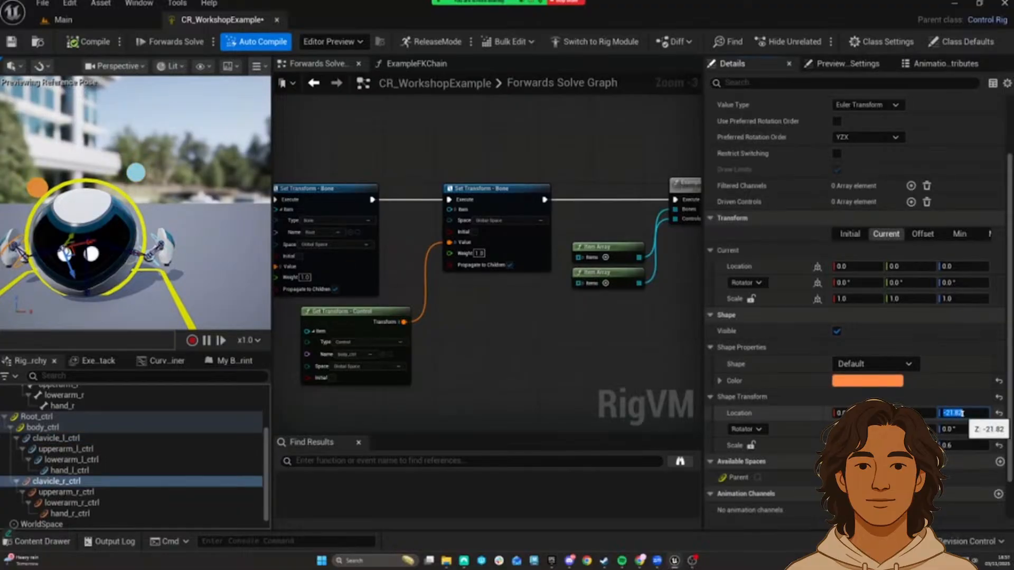
right_drag(158, 222, 161, 237)
right_drag(167, 194, 176, 185)
click(167, 194)
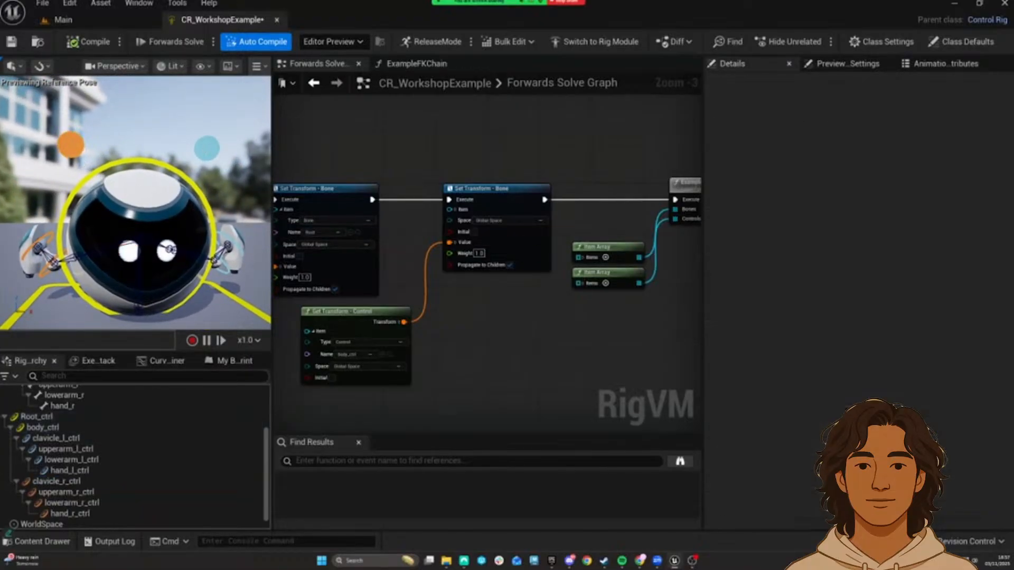
Step: Try rotating clavicle_l_ctrl to test the left arm chain, and undo the rotation
click(206, 148)
right_drag(206, 148, 171, 153)
key(e)
click(138, 229)
drag(150, 203, 143, 219)
key(ctrl+z)
right_drag(142, 219, 176, 227)
key(ctrl+z)
Step: Duplicate the ExampleFKChain function node and place the copy beside the original in the Forwards Solve graph
right_drag(649, 206, 365, 212)
click(409, 192)
scroll(457, 284, up, 2)
right_drag(457, 284, 476, 288)
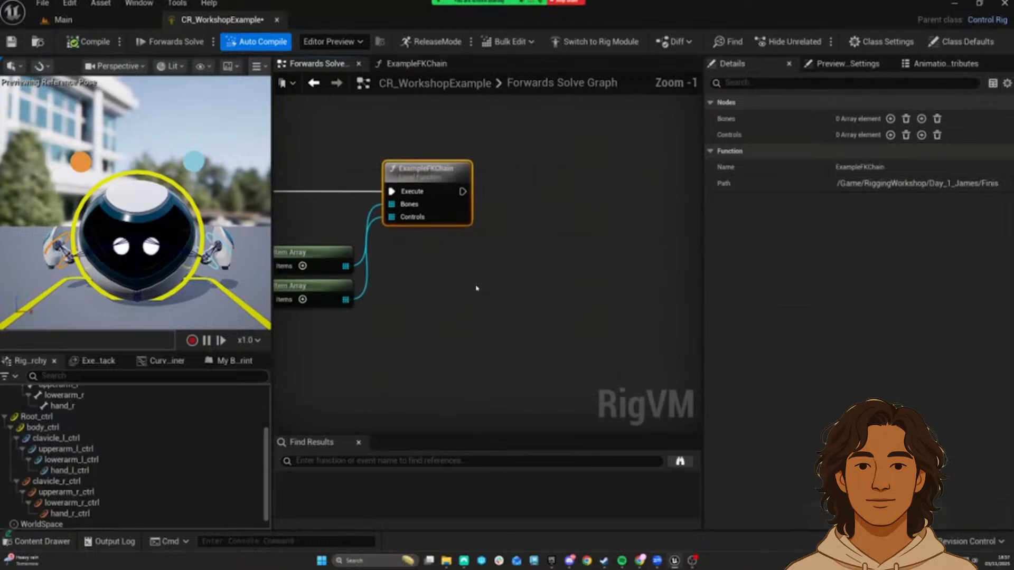
key(ctrl+c)
key(ctrl+v)
drag(492, 283, 550, 172)
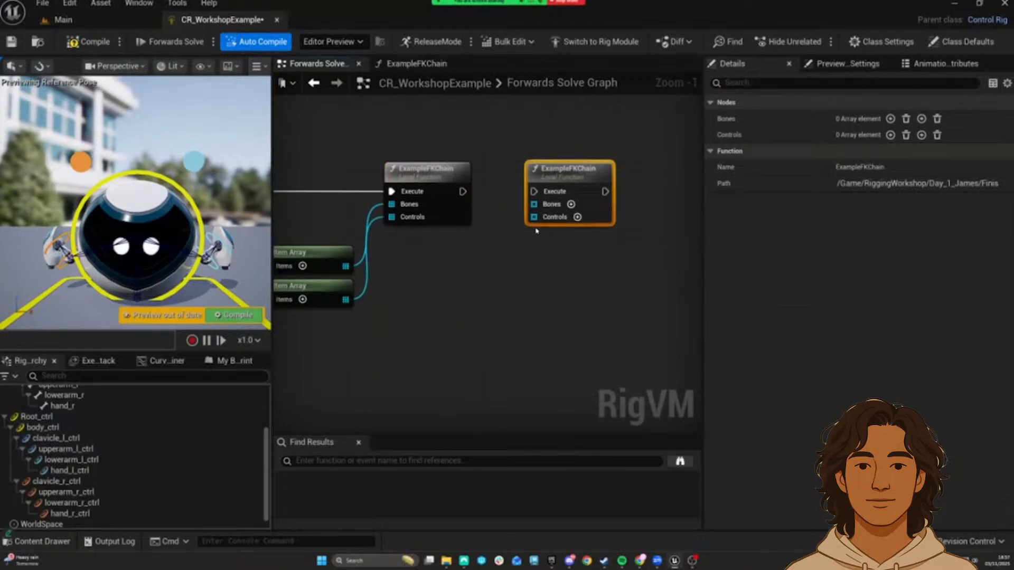
right_drag(552, 172, 592, 174)
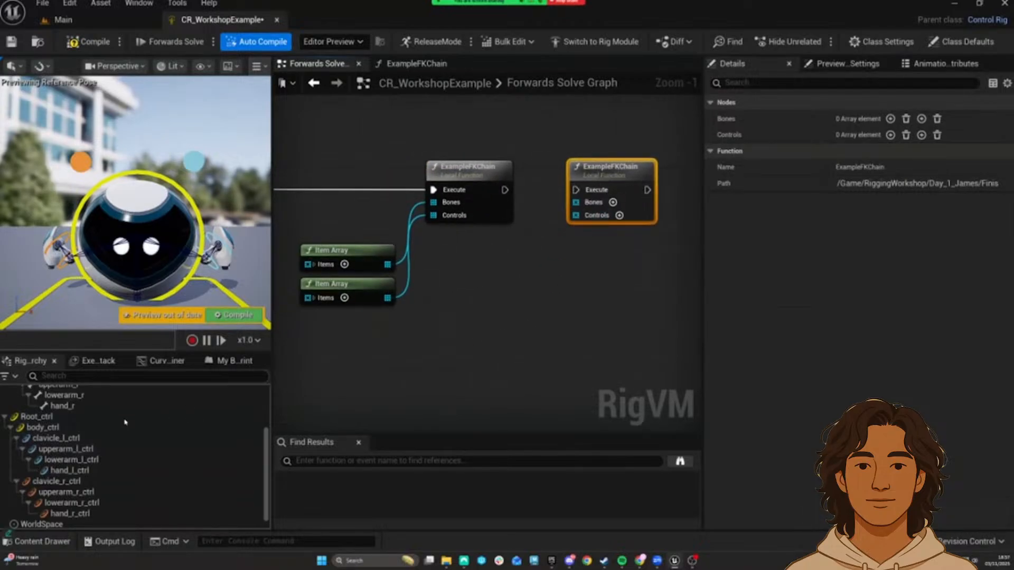
Step: Create an item array from the clavicle_r, upperarm_r, lowerarm_r and hand_r bones and collapse its items
scroll(64, 448, up, 3)
click(58, 455)
shift+click(68, 490)
drag(58, 457, 493, 284)
click(502, 415)
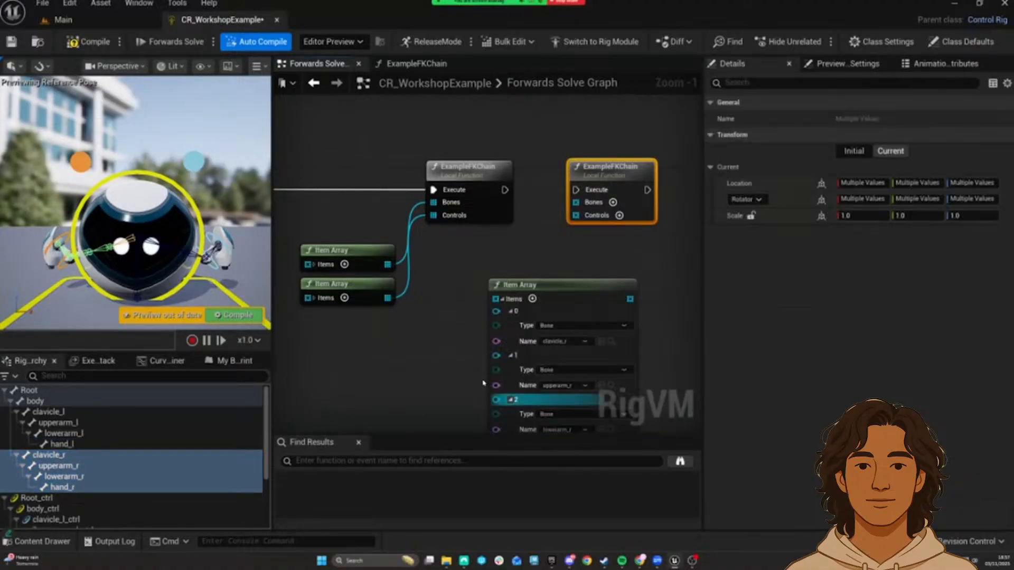
right_drag(483, 382, 411, 309)
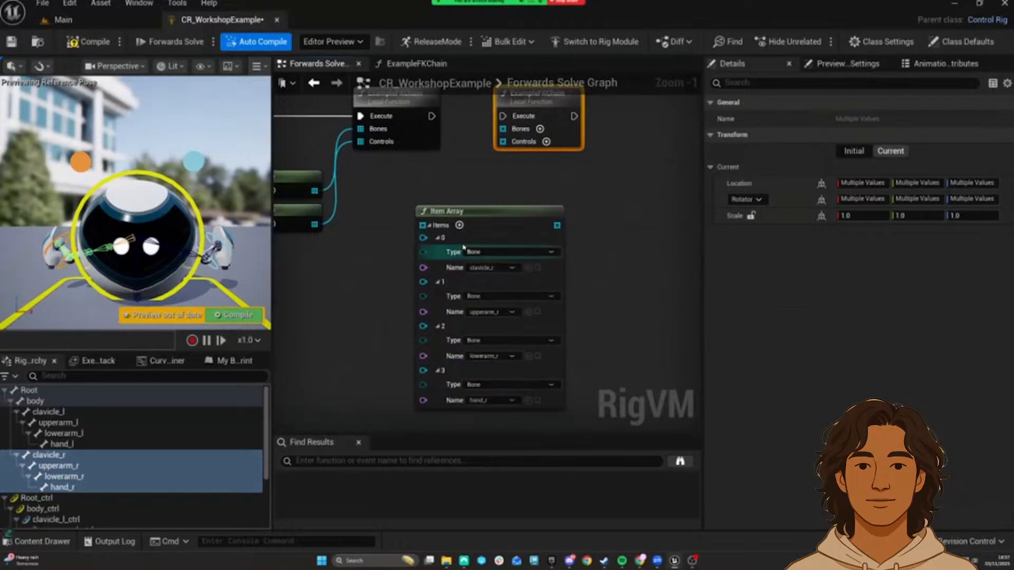
click(430, 226)
Step: Create an item array from the four right arm controls, clavicle_r_ctrl to hand_r_ctrl, and collapse its items
scroll(61, 469, down, 3)
click(59, 487)
shift+click(70, 519)
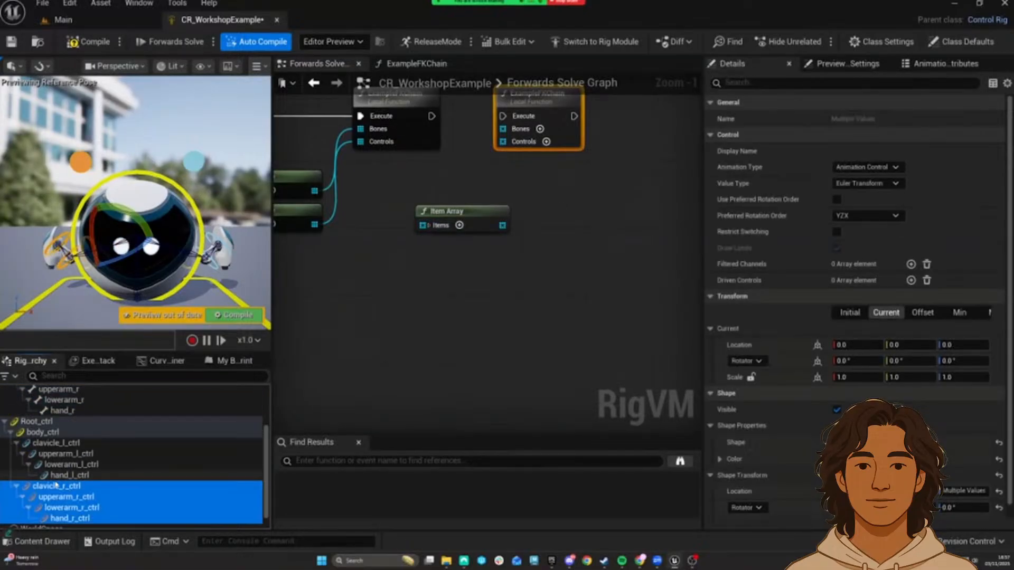
drag(55, 486, 422, 278)
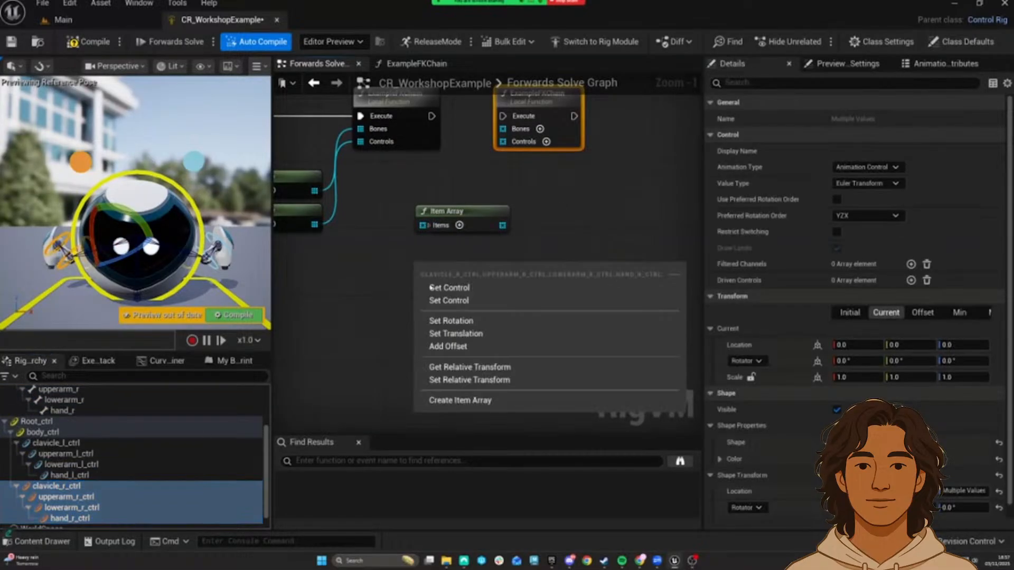
click(454, 401)
right_drag(611, 344, 584, 252)
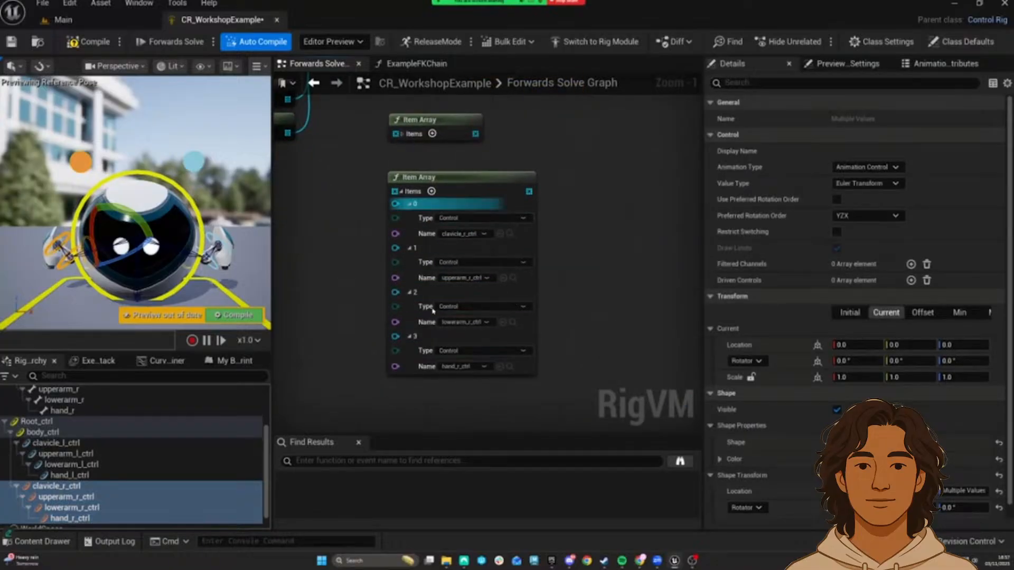
click(402, 192)
right_drag(416, 168, 438, 332)
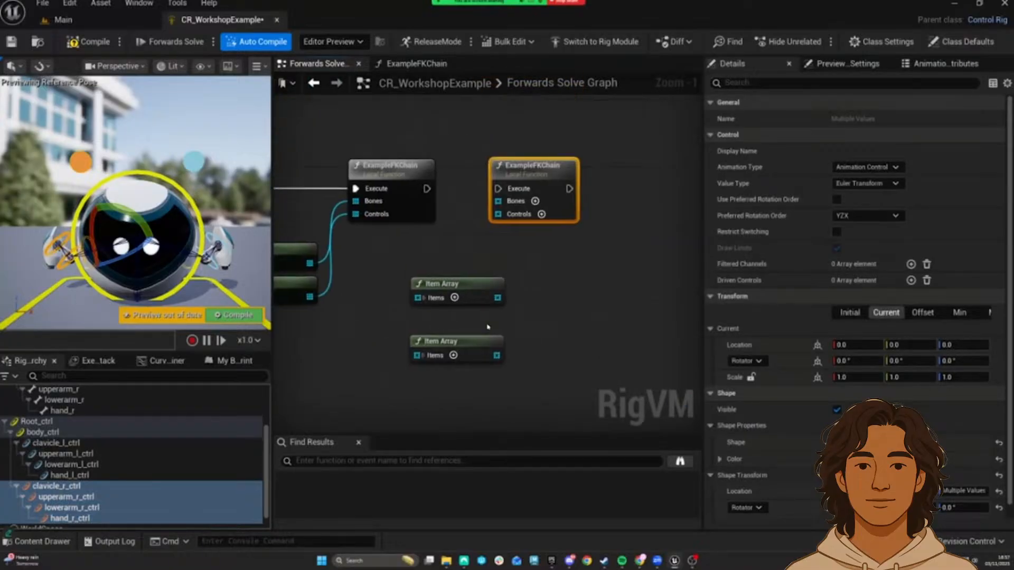
Step: Connect the right arm bone and control arrays to the second ExampleFKChain node and chain its execution after the first
drag(475, 342, 472, 316)
drag(514, 363, 497, 202)
click(485, 270)
drag(464, 320, 499, 215)
right_drag(521, 277, 534, 354)
drag(512, 266, 440, 265)
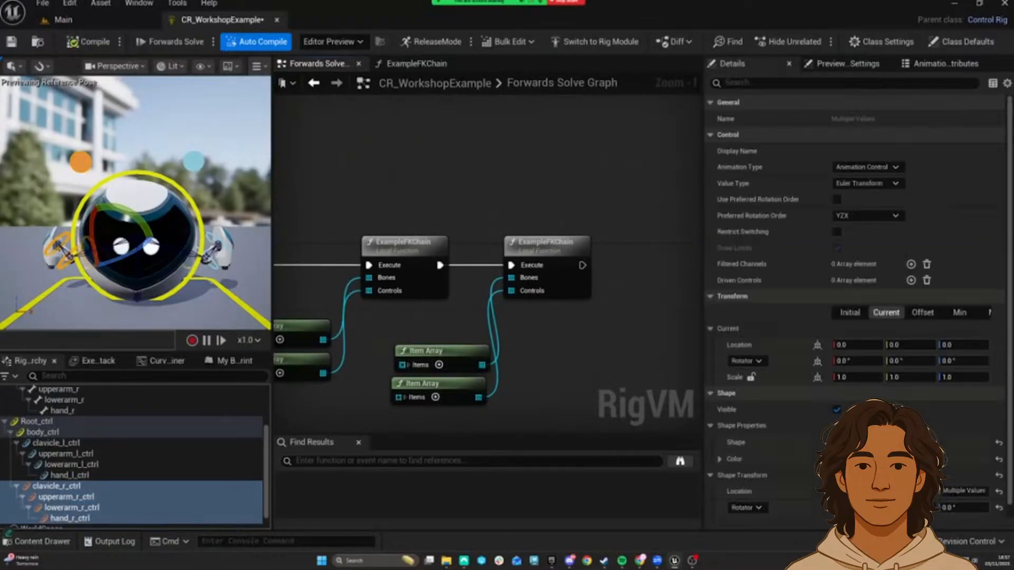
Step: Test the right arm controls by rotating them, including lowerarm_r_ctrl, and recompile the rig to reset the pose
right_drag(127, 177, 115, 175)
drag(115, 174, 101, 190)
click(67, 139)
click(55, 194)
key(Escape)
click(66, 216)
right_drag(423, 201, 507, 196)
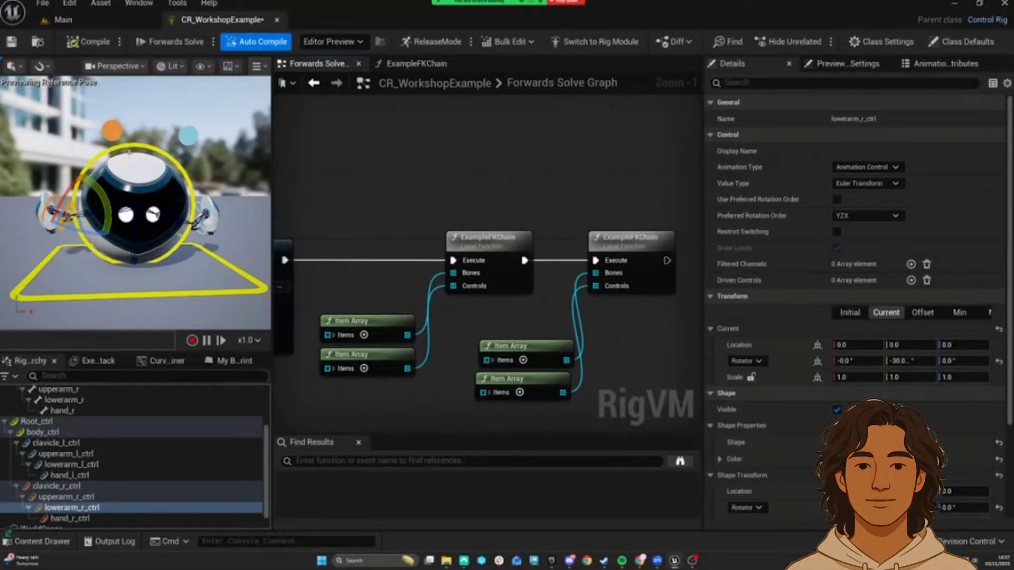
click(95, 40)
Step: Move the Root_ctrl Get Transform node lower and the Forwards Solve event farther from the first Set Transform node
right_drag(407, 239, 566, 244)
scroll(495, 302, down, 2)
right_drag(496, 302, 570, 256)
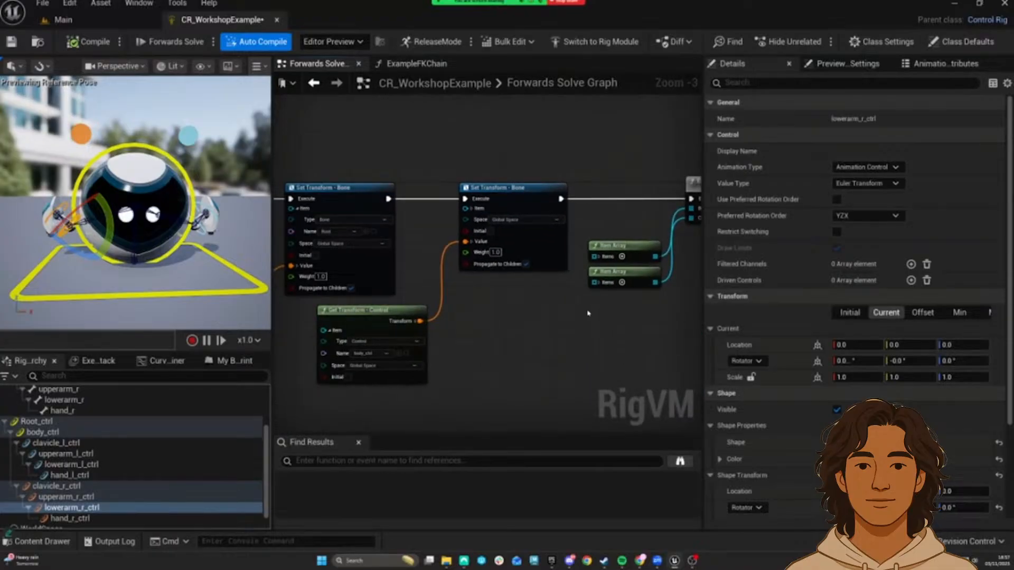
scroll(421, 301, down, 2)
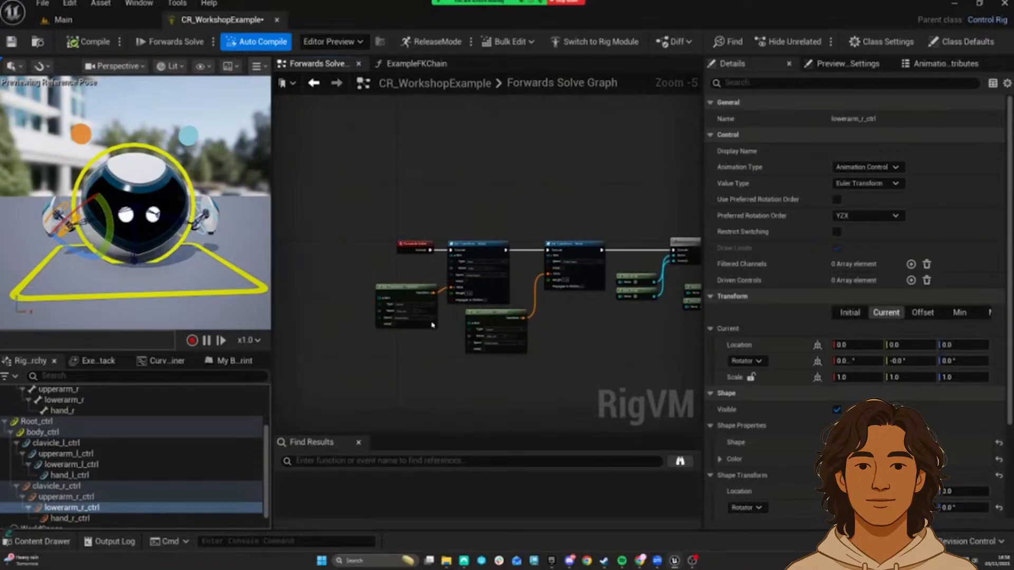
scroll(432, 338, up, 3)
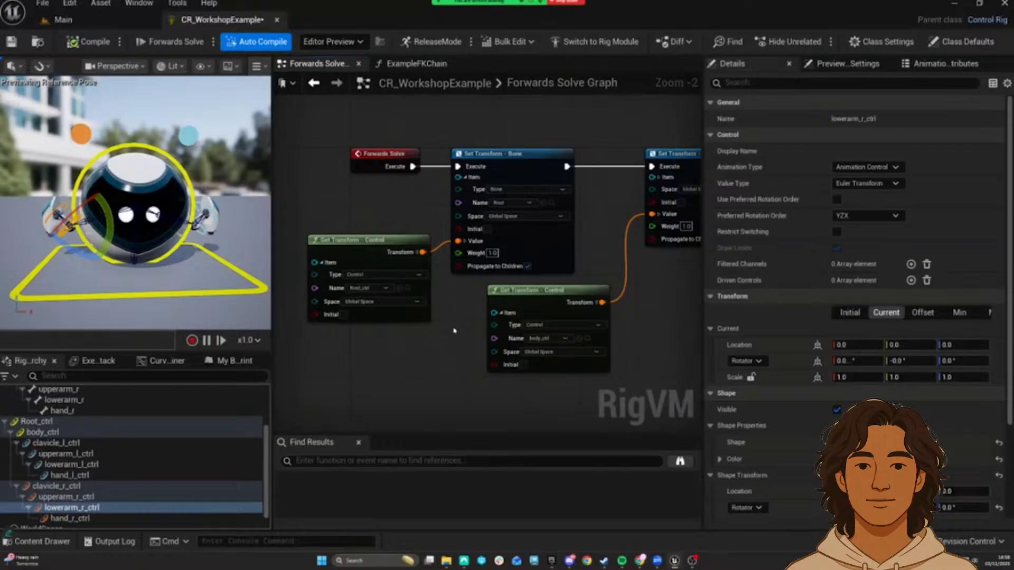
drag(362, 248, 346, 333)
right_drag(356, 287, 405, 271)
right_drag(490, 215, 590, 210)
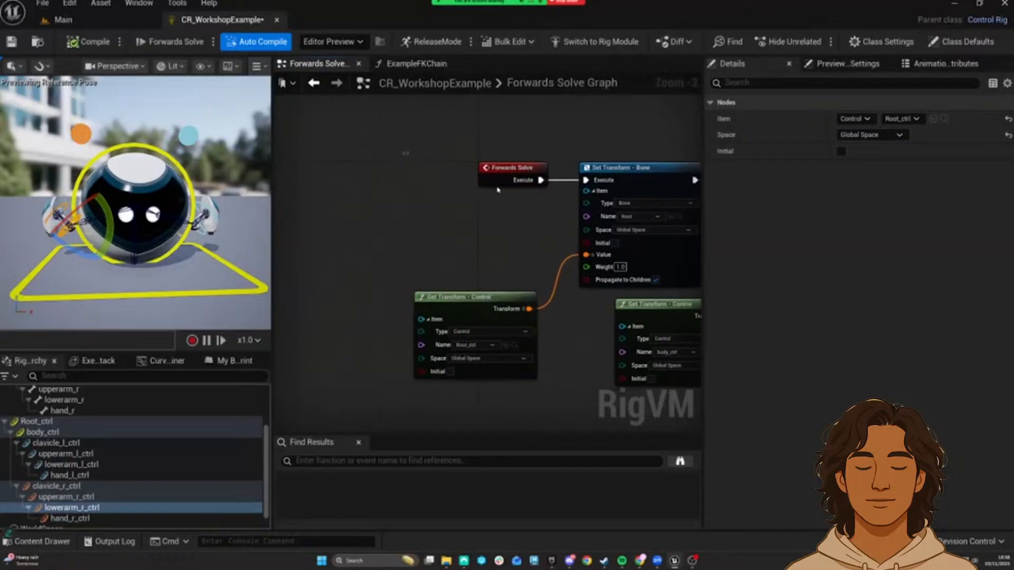
drag(501, 176, 375, 175)
Step: Space out the Root_ctrl and body_ctrl nodes to make room before the body bone's Set Transform node
right_drag(448, 225, 293, 201)
drag(293, 200, 618, 340)
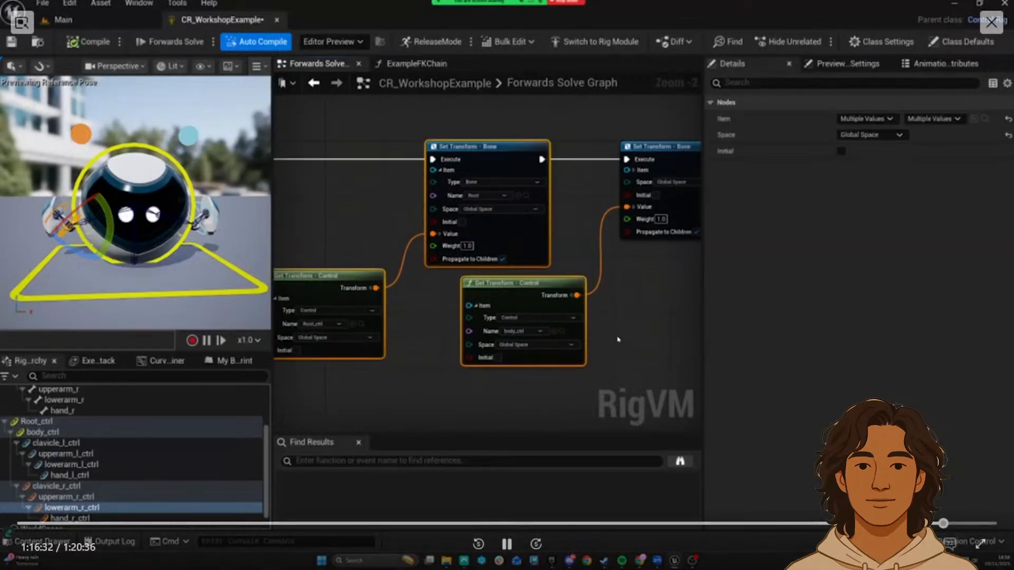
click(618, 341)
right_drag(618, 341, 651, 308)
drag(370, 257, 342, 264)
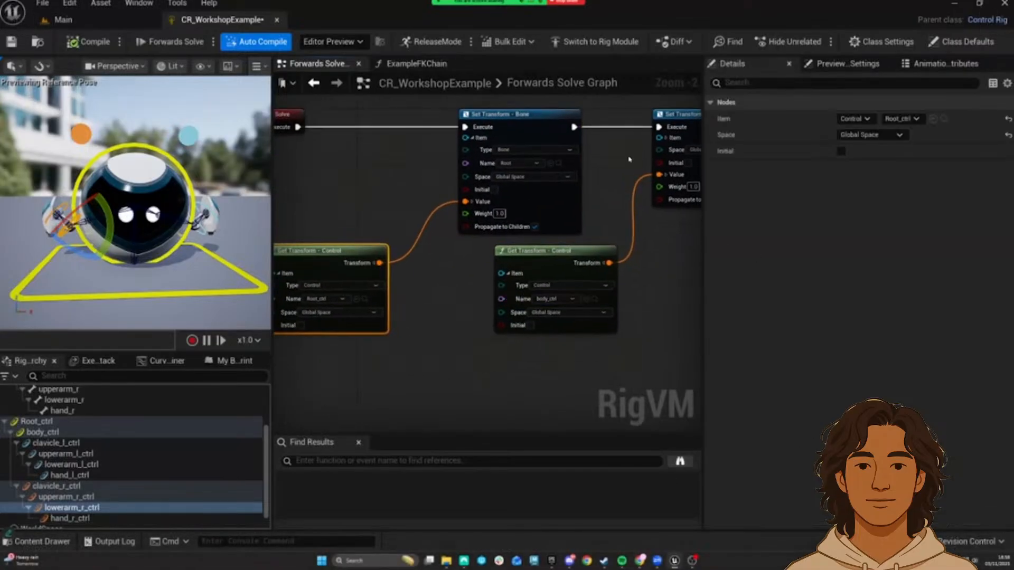
click(494, 187)
right_drag(446, 271, 514, 260)
drag(396, 253, 337, 245)
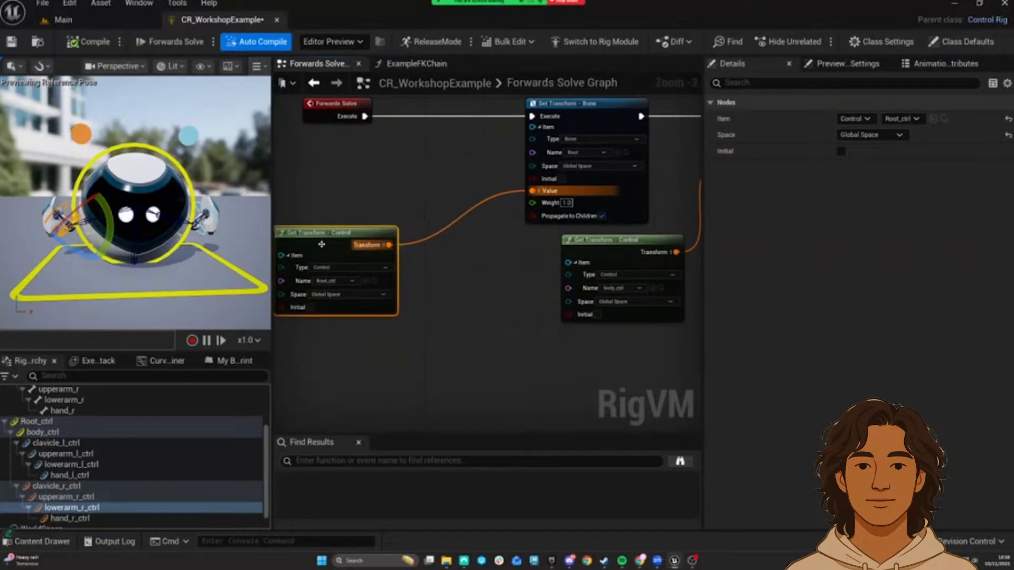
right_drag(424, 274, 340, 332)
drag(296, 293, 361, 271)
drag(346, 142, 504, 297)
drag(356, 200, 457, 319)
drag(502, 160, 358, 161)
Step: Expand the Value input of the body bone's Set Transform node and move body_ctrl's Get Transform node farther away
right_drag(648, 309, 485, 296)
scroll(485, 296, up, 2)
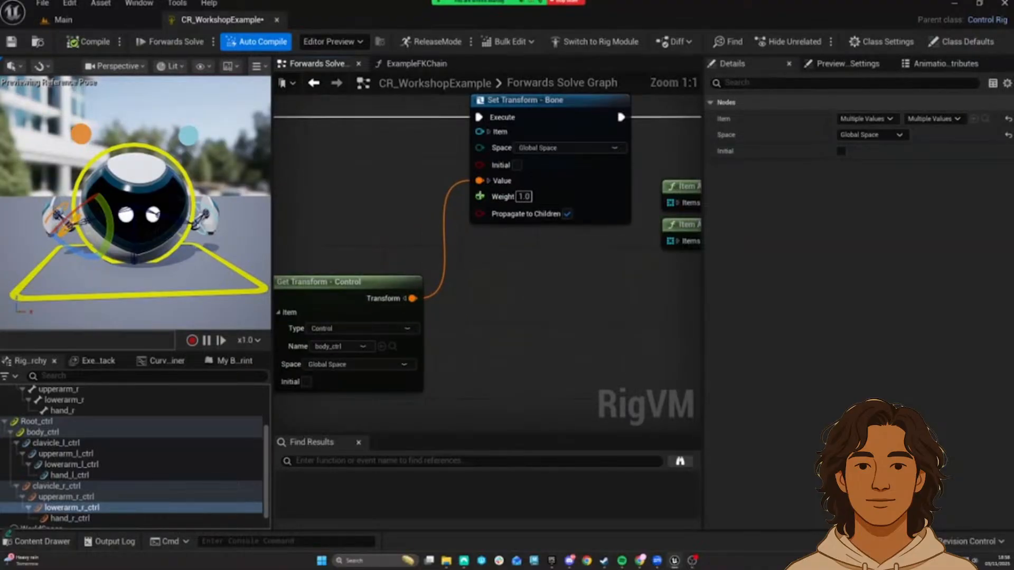
right_drag(491, 182, 512, 222)
click(512, 222)
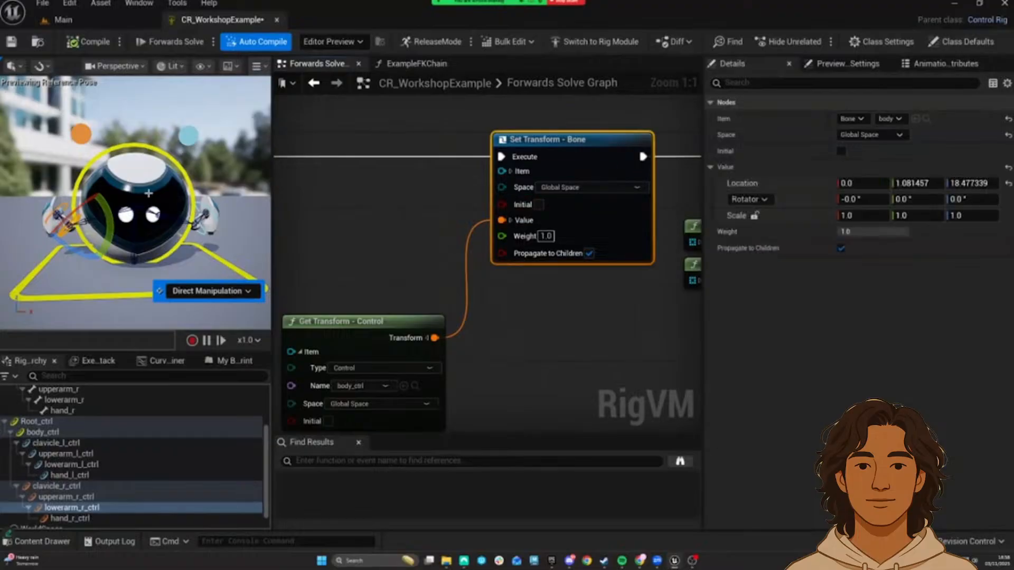
right_drag(158, 211, 182, 201)
click(197, 211)
alt+drag(198, 211, 227, 222)
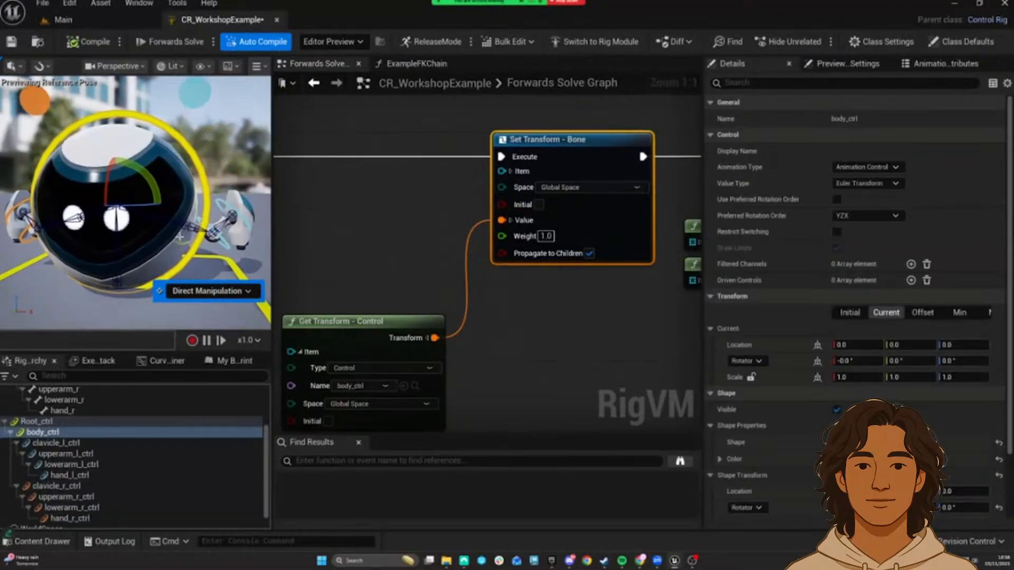
click(510, 221)
right_drag(416, 311, 461, 245)
drag(460, 254, 428, 254)
right_drag(436, 232, 398, 284)
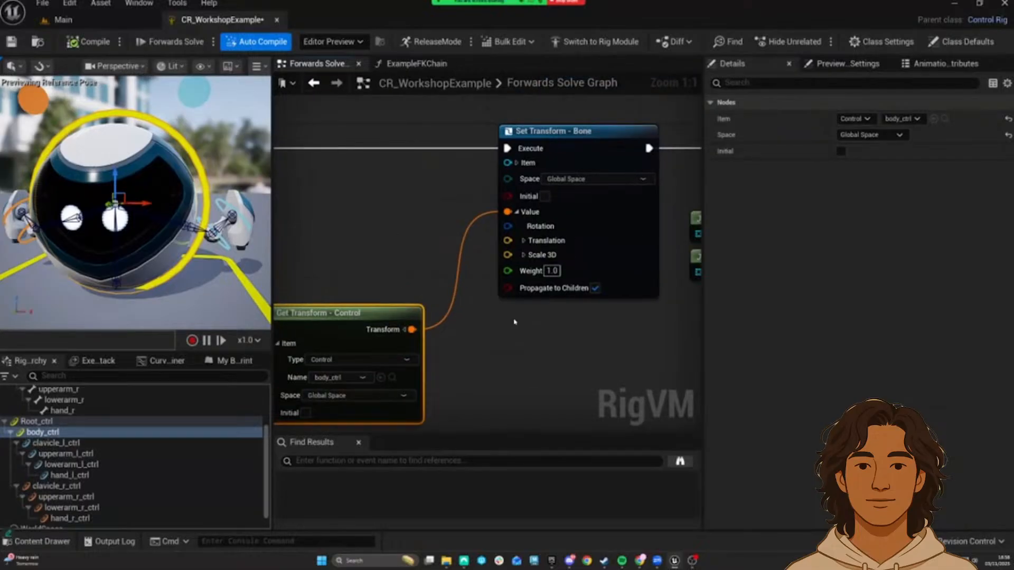
Step: Disconnect body_ctrl's Transform from the body bone's Value input and expand the Transform output into its components
right_drag(515, 322, 545, 316)
alt+click(443, 323)
click(435, 323)
right_drag(417, 316, 468, 257)
drag(424, 249, 395, 249)
right_drag(511, 249, 483, 266)
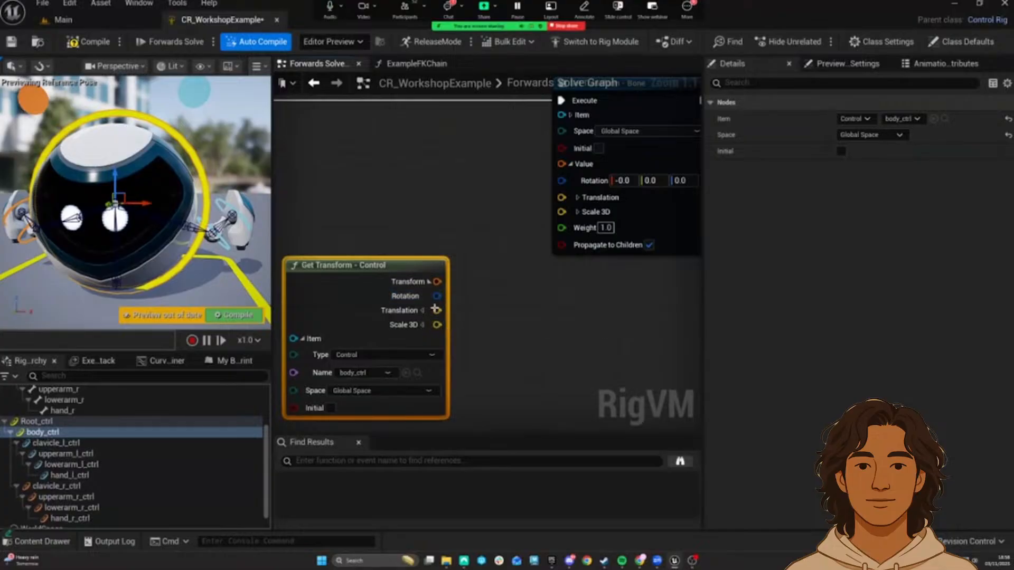
Step: Add a vector SpringInterp node from body_ctrl's Translation and feed its Result into the body bone's Translation input
drag(437, 311, 507, 305)
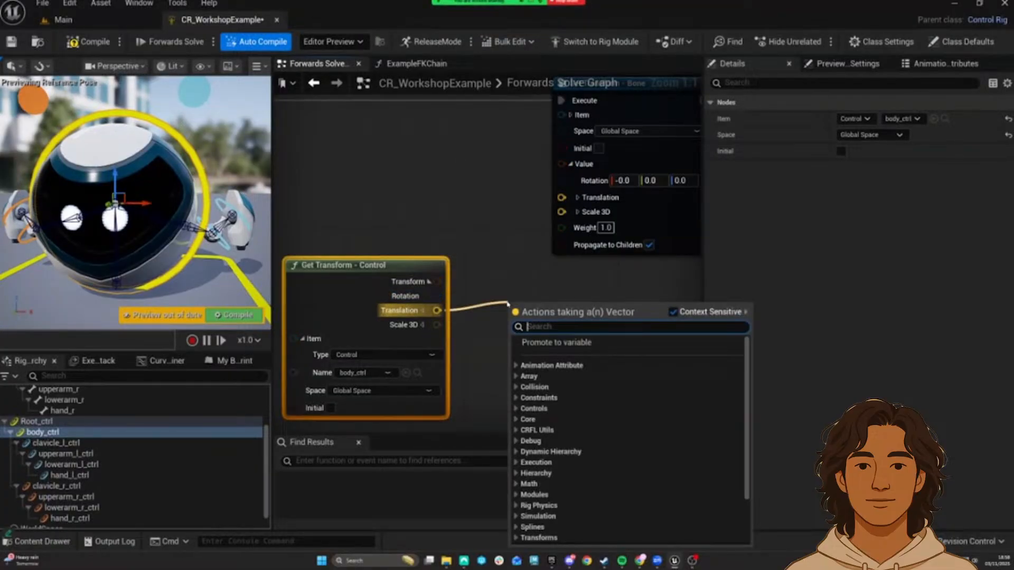
text(spring inter)
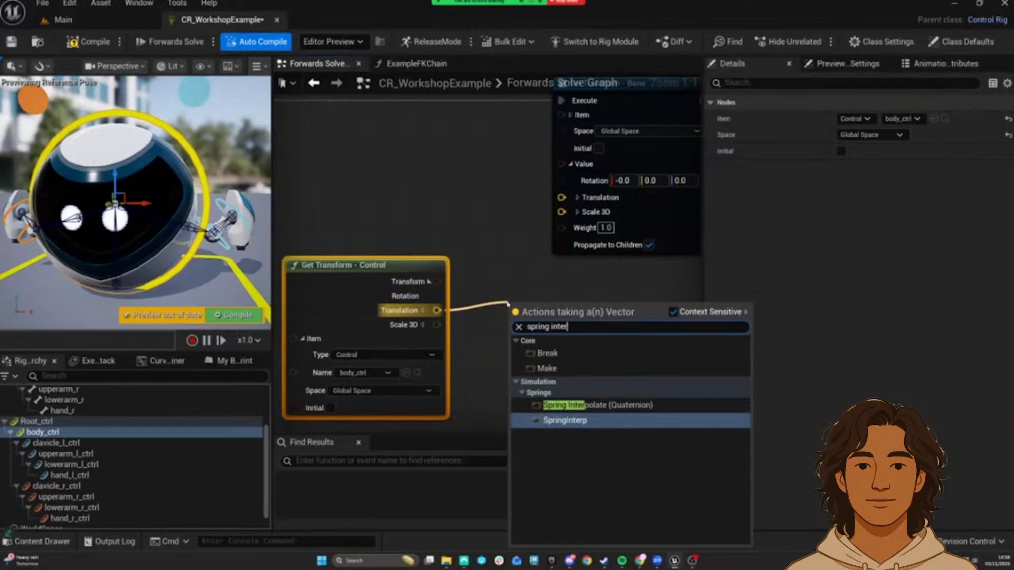
text(p)
click(565, 420)
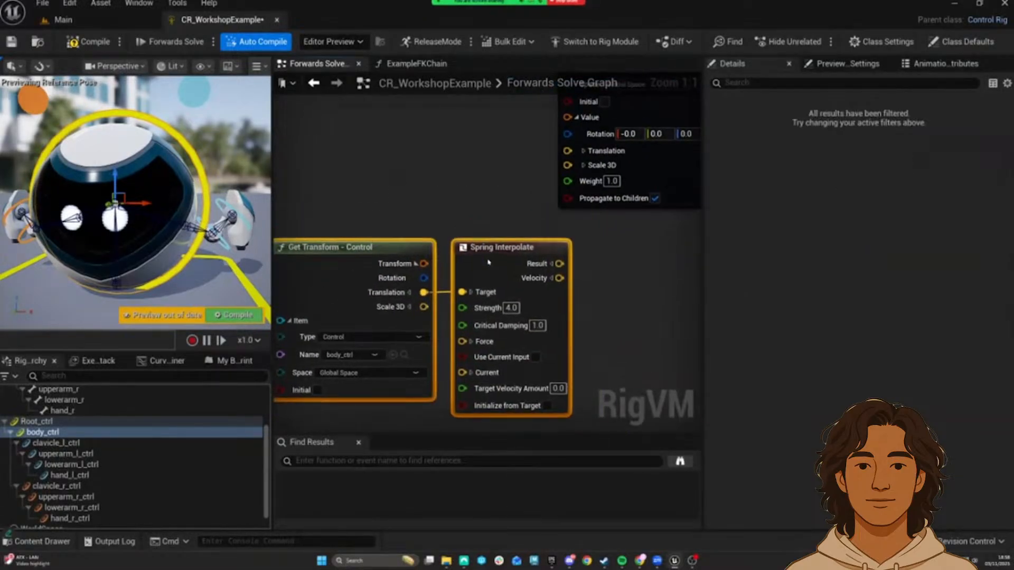
drag(508, 308, 526, 185)
Step: Compile the rig with the Spring Interpolate node driving the body bone's translation
scroll(497, 196, down, 1)
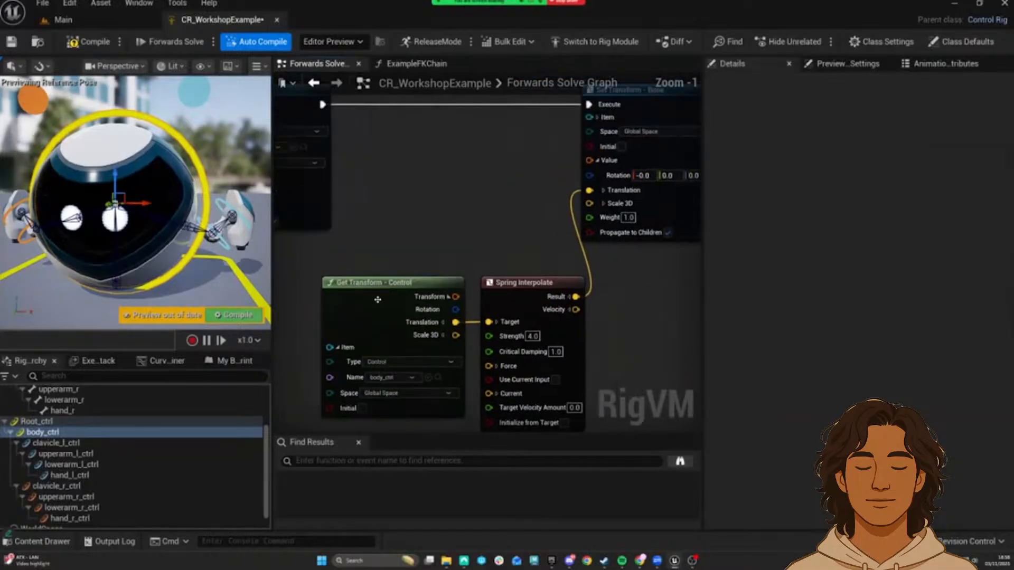
click(385, 294)
click(501, 282)
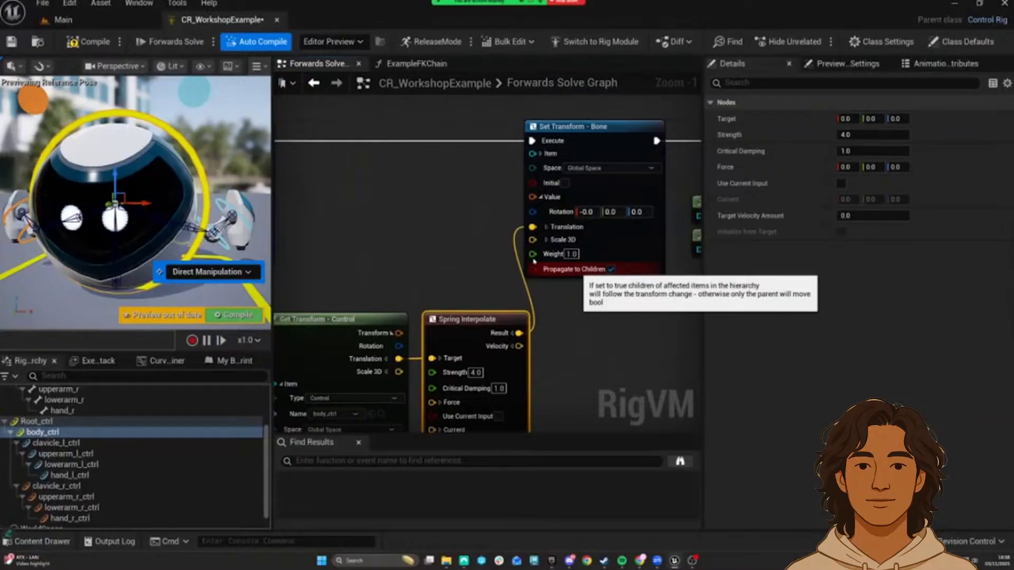
right_drag(557, 320, 561, 290)
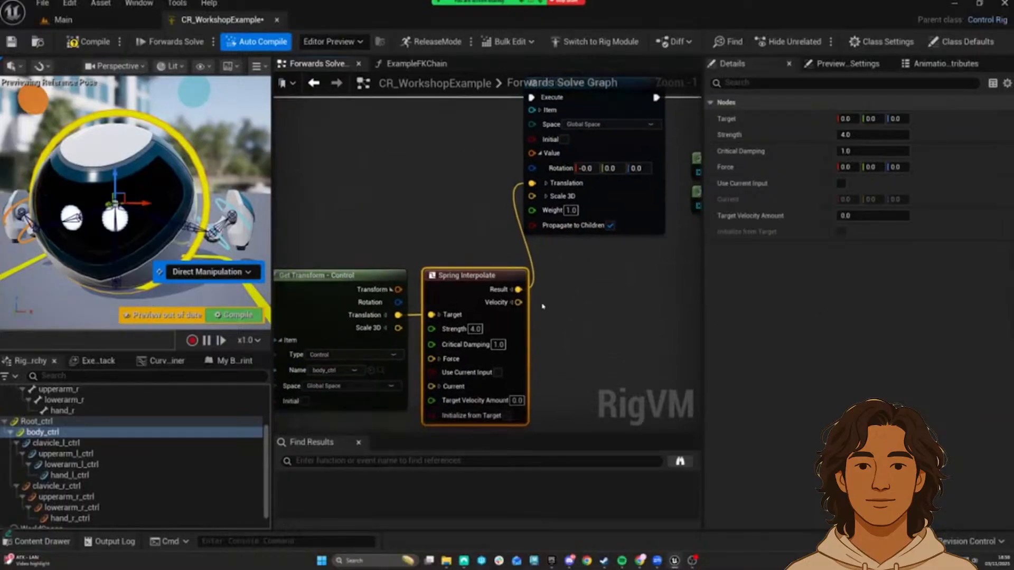
click(561, 289)
right_drag(453, 200, 474, 238)
click(229, 315)
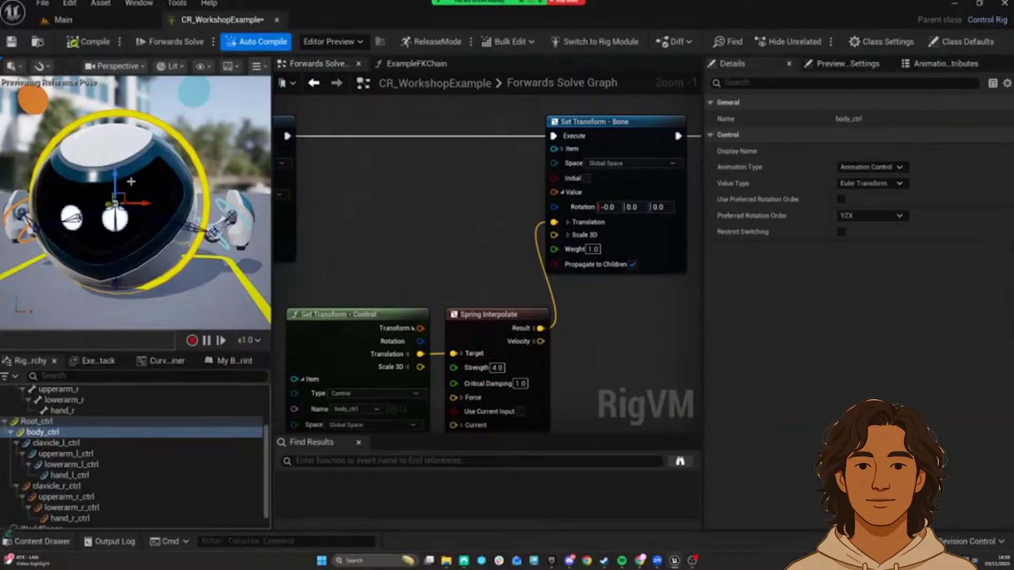
scroll(171, 199, down, 2)
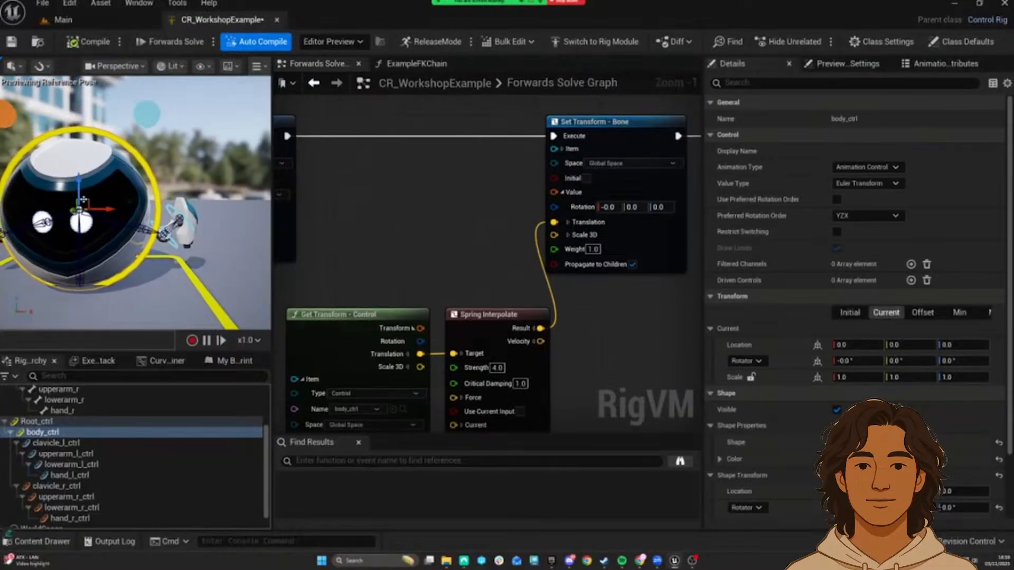
Step: Move body_ctrl in the viewport to test the body bone's spring-interpolated translation
click(102, 188)
click(137, 160)
mouse_move(89, 197)
mouse_down()
mouse_move(112, 147)
mouse_move(86, 217)
mouse_move(100, 151)
mouse_move(92, 175)
mouse_move(91, 217)
mouse_up()
right_drag(498, 376, 492, 350)
right_drag(396, 279, 442, 222)
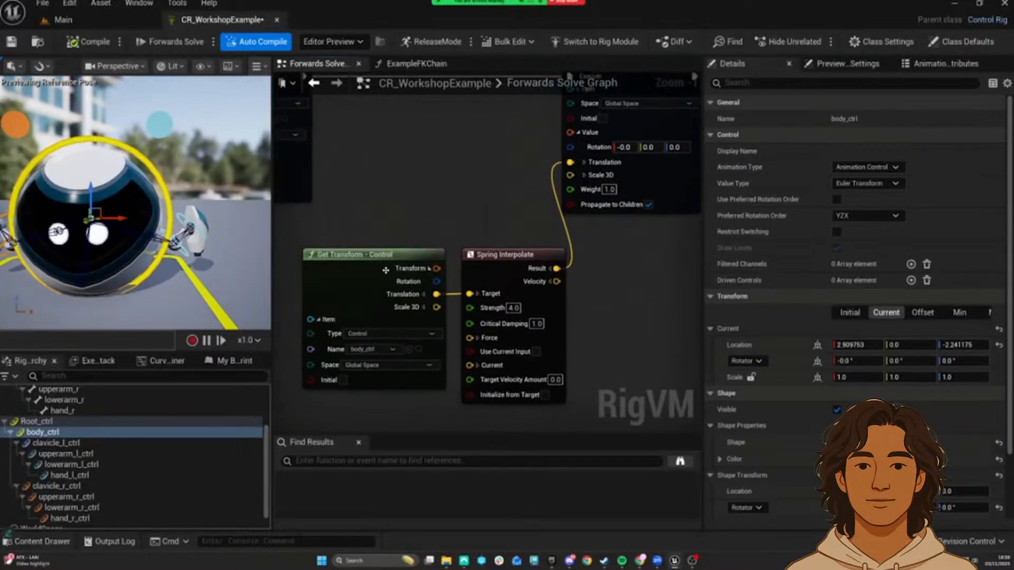
Step: Move body_ctrl's Get Transform node farther away and set the Spring Interpolate's Strength to 2.0 and Critical Damping to 0.3
drag(395, 280, 378, 279)
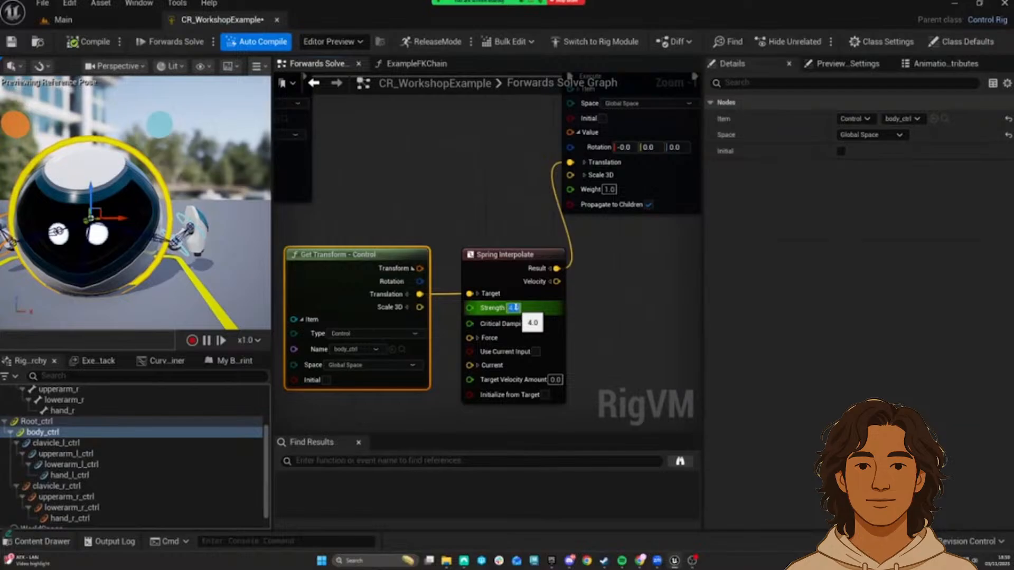
text(2)
key(Return)
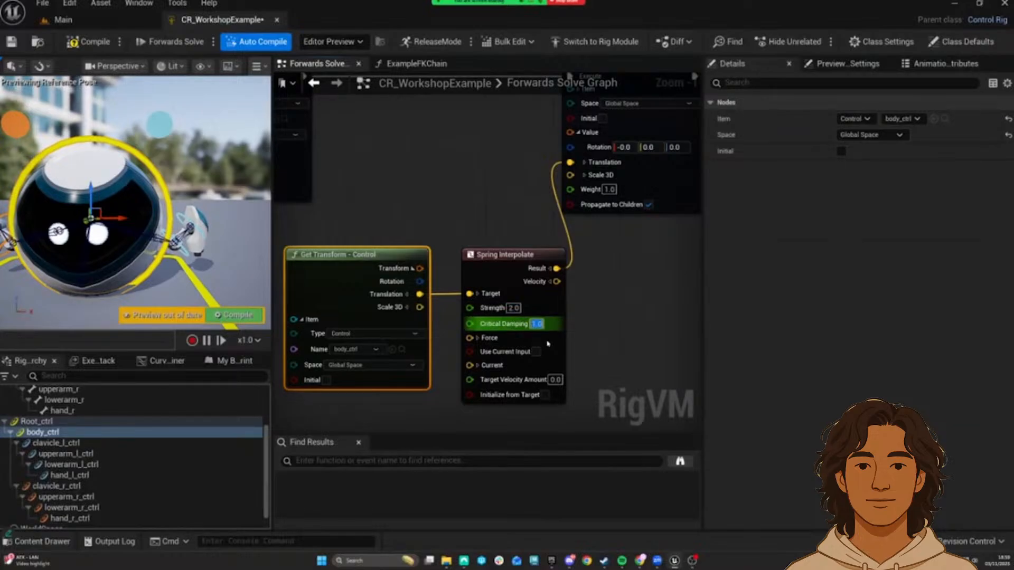
key(Tab)
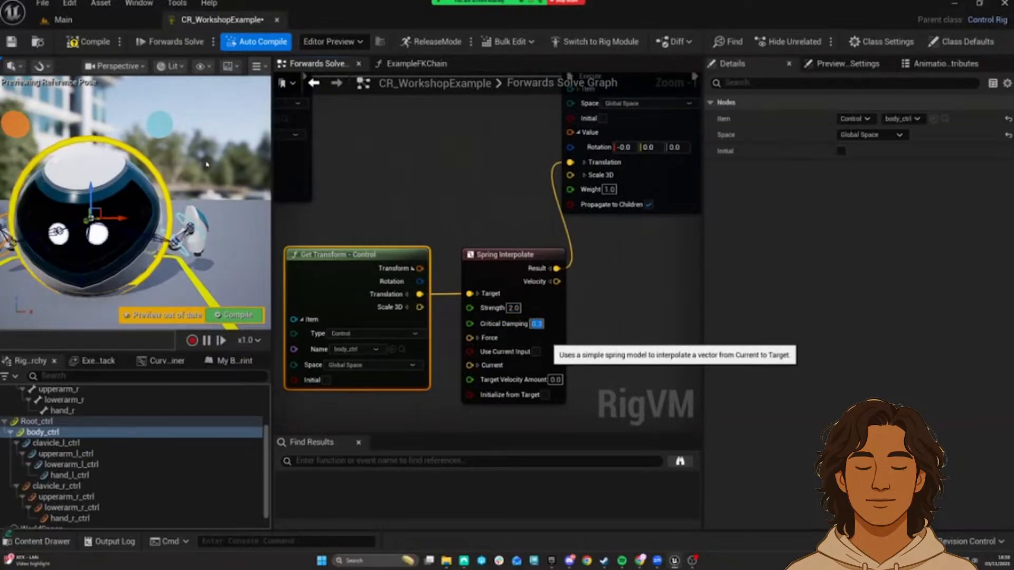
key(Return)
Step: Test the softer spring by moving and rotating body_ctrl in the viewport, and recompile the rig
drag(117, 214, 103, 187)
right_drag(394, 195, 370, 216)
right_drag(468, 212, 494, 269)
right_drag(136, 201, 136, 248)
mouse_move(159, 135)
mouse_down()
mouse_move(176, 155)
mouse_move(168, 140)
mouse_up()
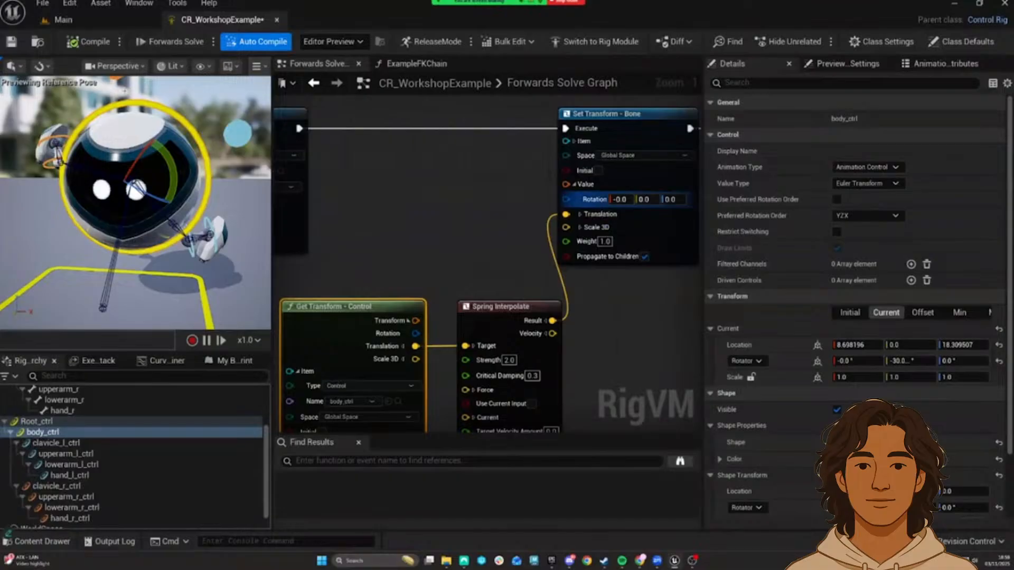
click(83, 46)
Step: Add a Spring Interpolate (Quaternion) node from the Rotation output of body_ctrl's Get Transform node
right_drag(418, 331, 398, 223)
drag(395, 224, 417, 136)
text(sprin)
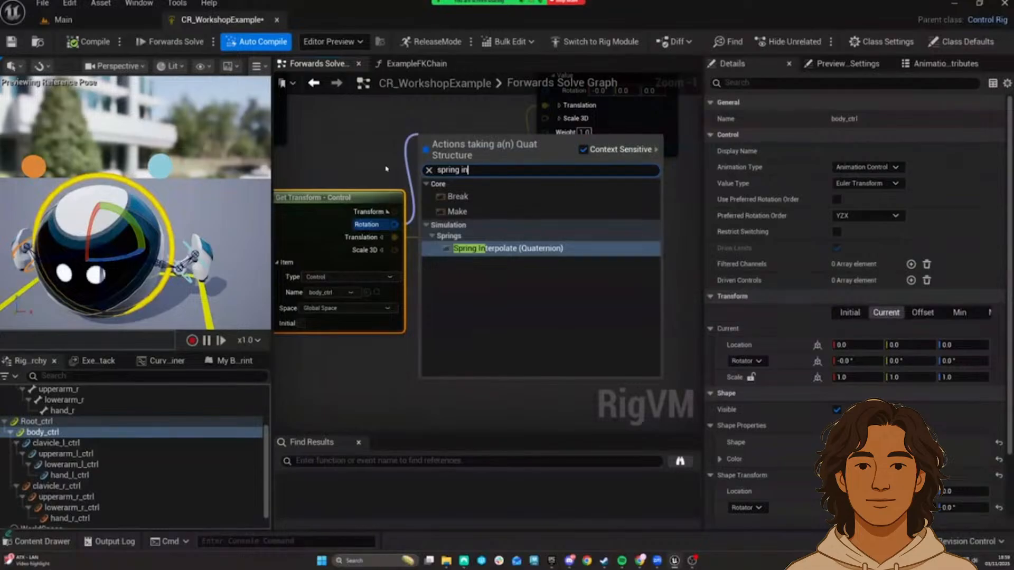
text(g in)
key(Return)
Step: Rearrange the Get Transform and both Spring Interpolate nodes so the rotation spring sits above the translation spring
drag(464, 301, 357, 249)
drag(431, 260, 362, 285)
key(Escape)
drag(520, 155, 525, 280)
right_drag(525, 279, 558, 423)
click(395, 263)
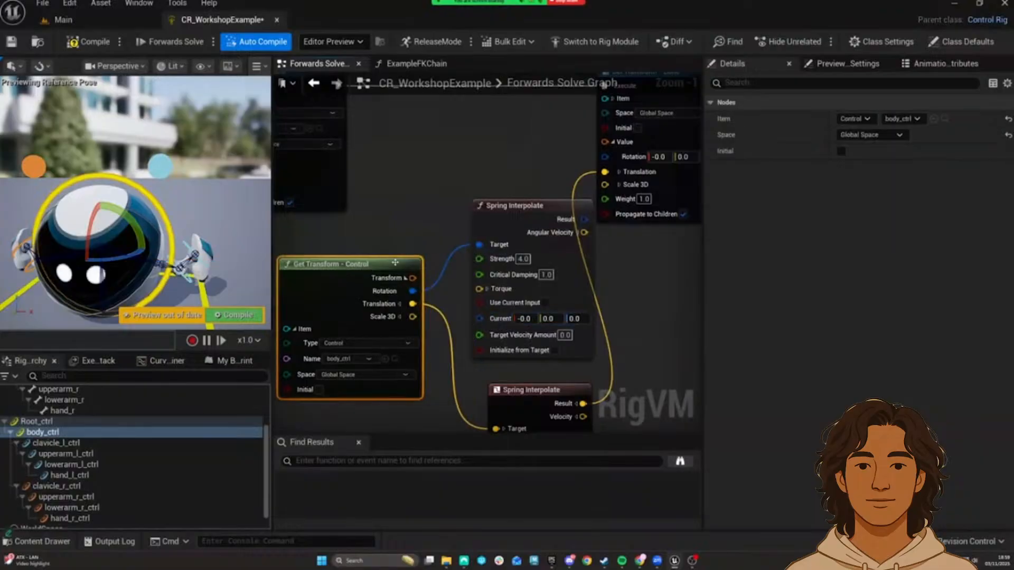
drag(395, 262, 370, 262)
drag(502, 222, 457, 167)
right_drag(589, 161, 553, 217)
Step: Connect the quaternion spring's Result to the body bone's Rotation input and set its Critical Damping to 0.5
drag(568, 211, 506, 224)
click(445, 263)
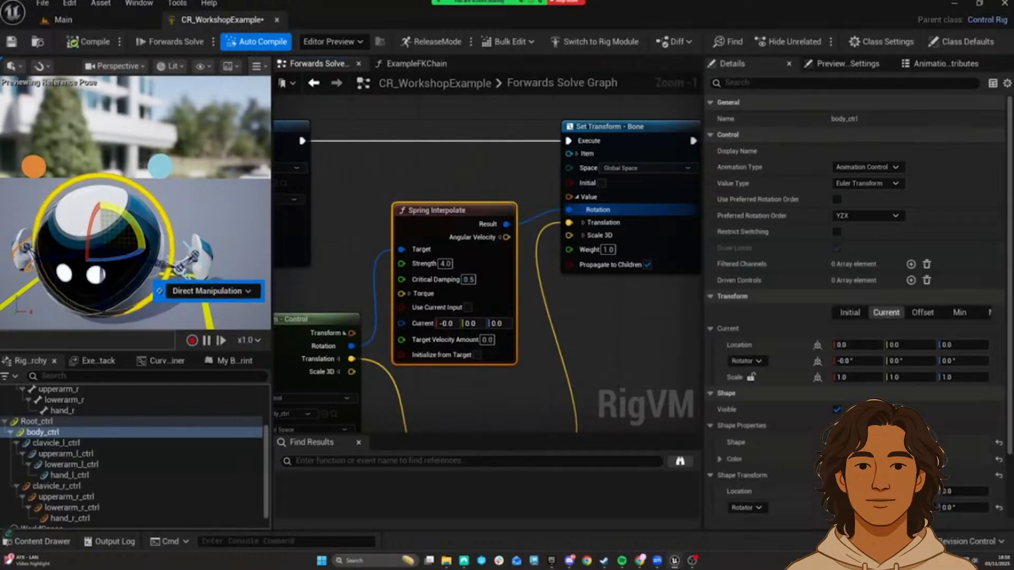
Step: Rotate body_ctrl back and forth in the viewport to test the spring-interpolated rotation
key(ctrl+z)
right_drag(158, 238, 158, 227)
mouse_move(171, 224)
mouse_down()
mouse_move(159, 172)
mouse_move(172, 224)
mouse_up()
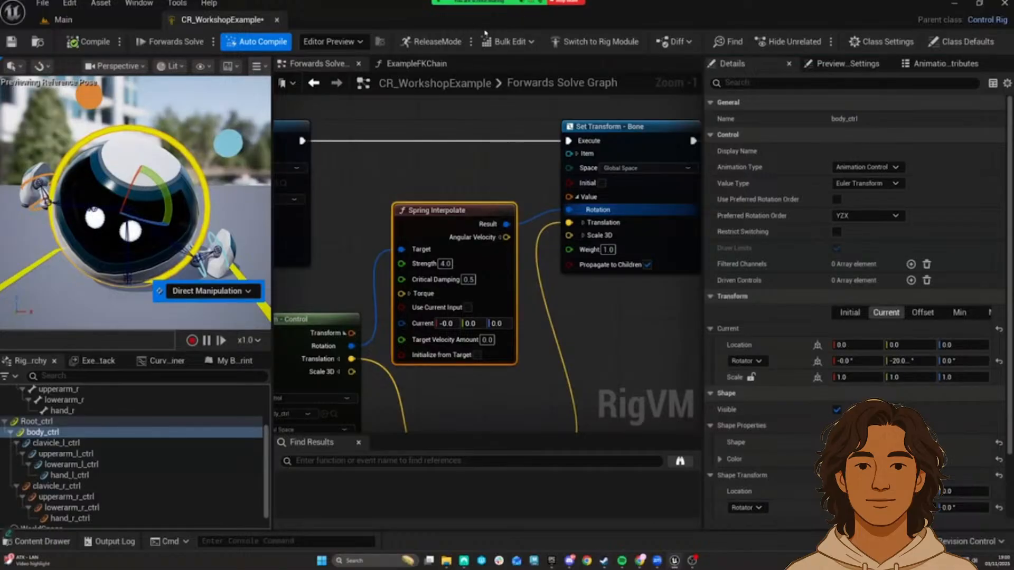
mouse_move(488, 33)
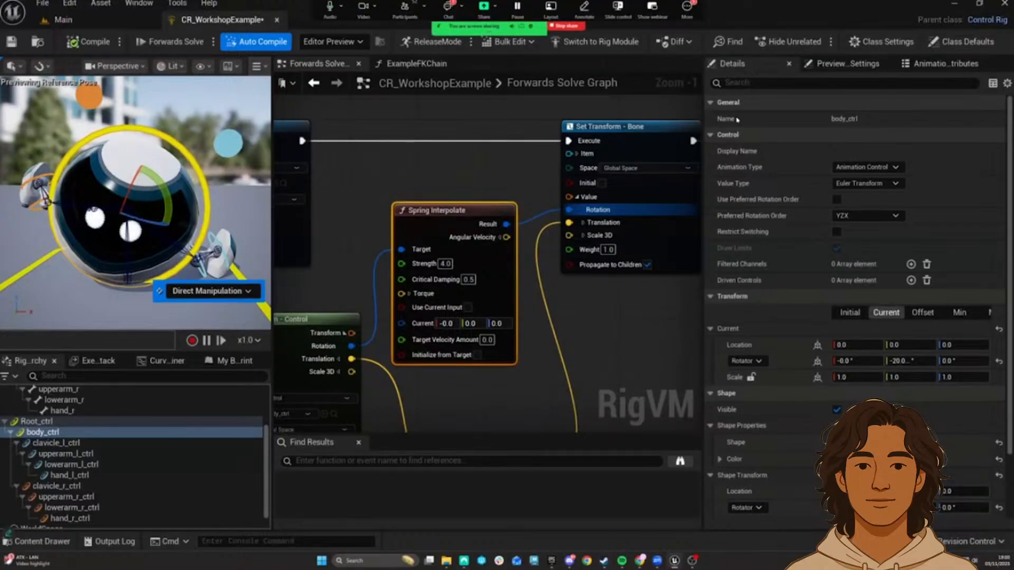
click(686, 7)
click(169, 181)
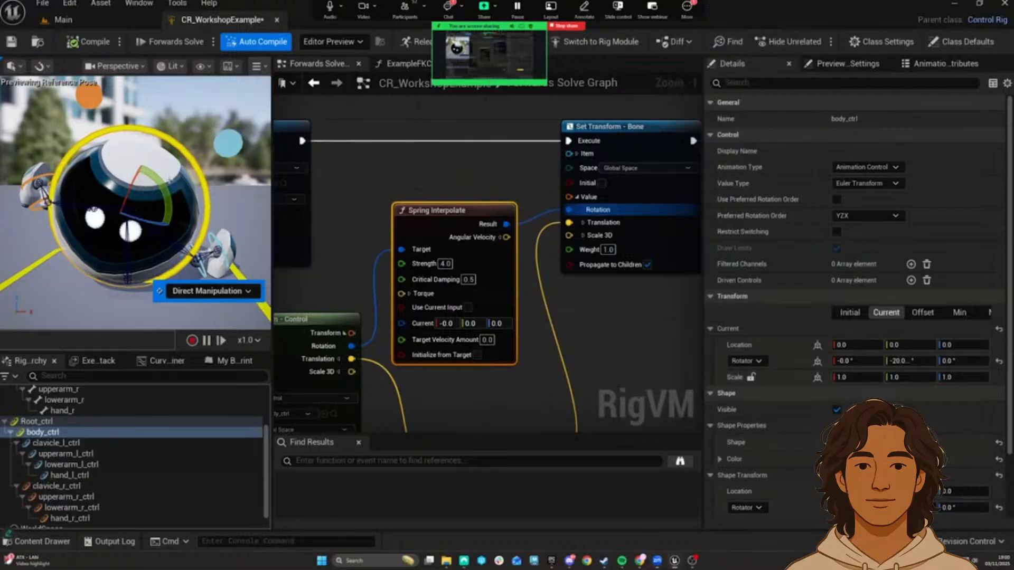
mouse_move(169, 189)
mouse_down()
mouse_move(165, 173)
mouse_move(168, 212)
mouse_move(164, 177)
mouse_move(170, 196)
mouse_move(168, 187)
mouse_up()
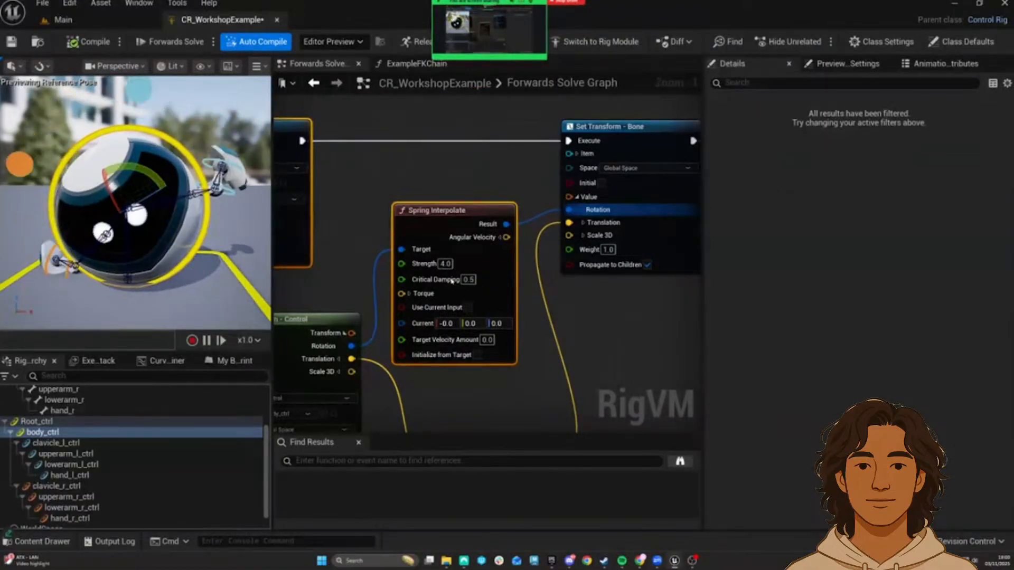
Step: Set the quaternion spring's Strength to 1.0, compile the rig, and test it by rotating body_ctrl
click(444, 263)
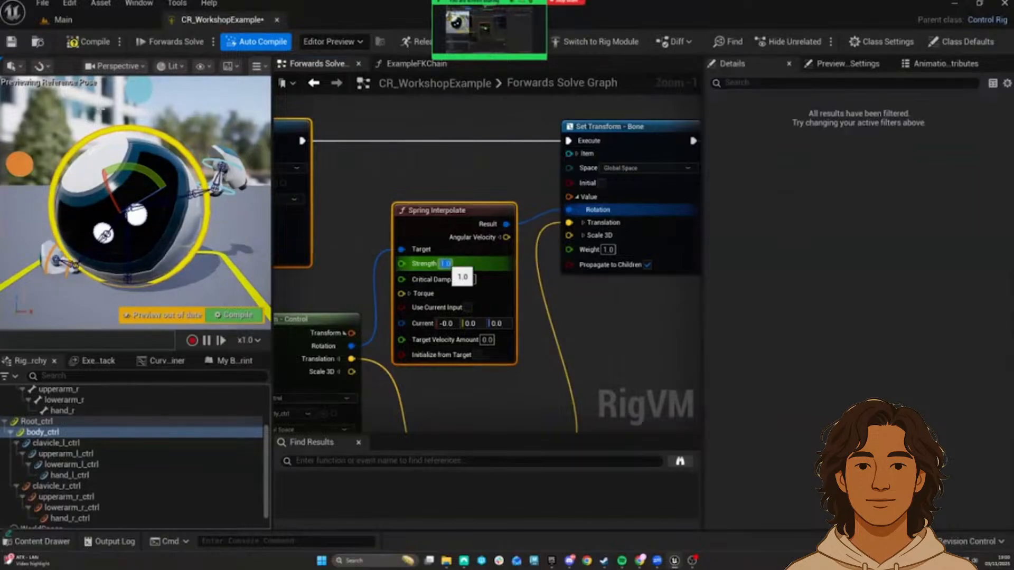
click(91, 42)
mouse_move(162, 176)
mouse_down()
mouse_move(171, 207)
mouse_move(157, 167)
mouse_move(168, 194)
mouse_move(162, 178)
mouse_up()
Step: Reposition the two Spring Interpolate nodes between body_ctrl's Get Transform and the body bone's Set Transform nodes
right_drag(524, 396, 562, 303)
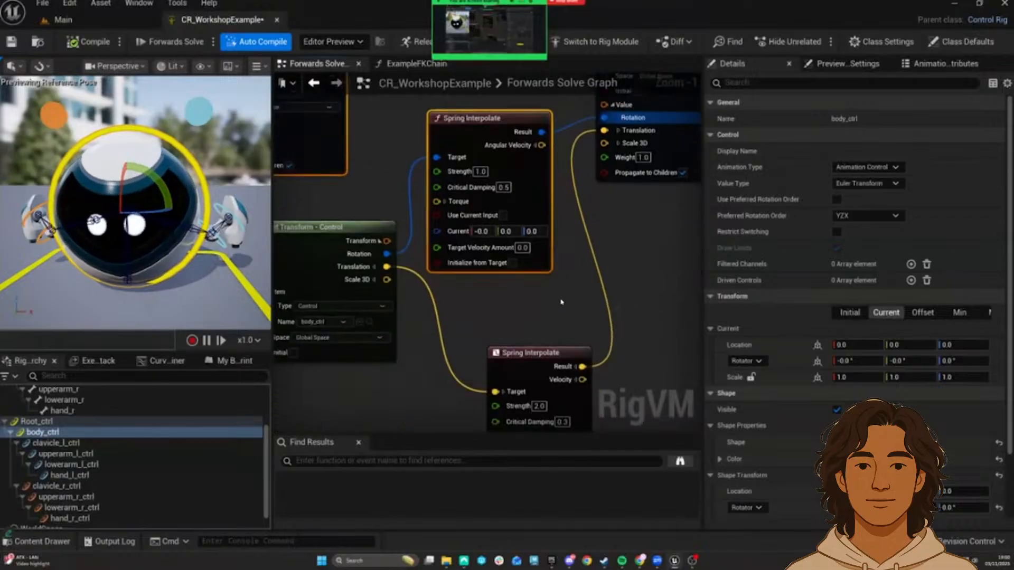
scroll(558, 303, down, 1)
drag(527, 342, 489, 308)
right_drag(521, 314, 526, 380)
drag(486, 215, 482, 206)
right_drag(585, 336, 558, 293)
scroll(579, 306, down, 2)
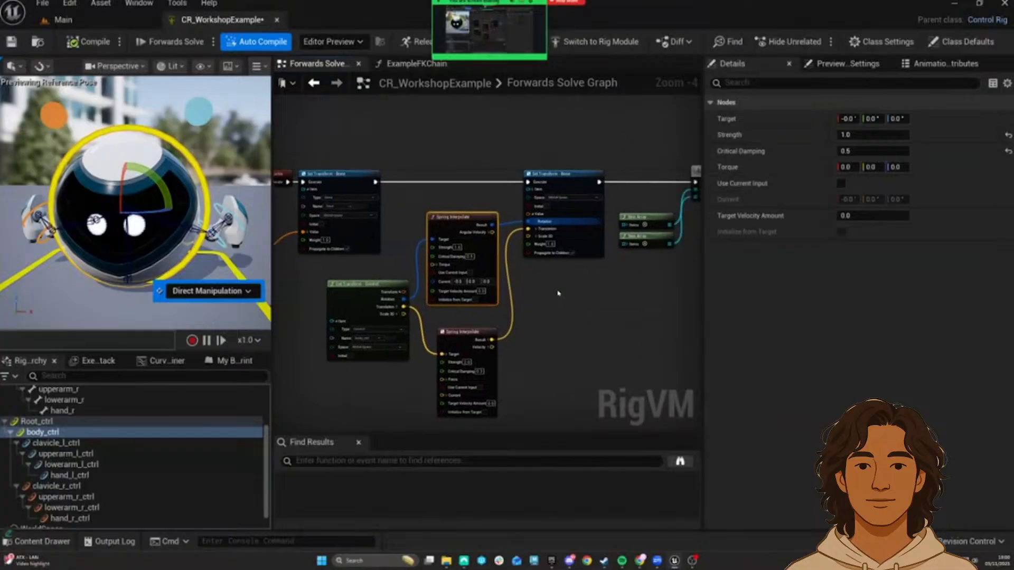
drag(452, 221, 453, 216)
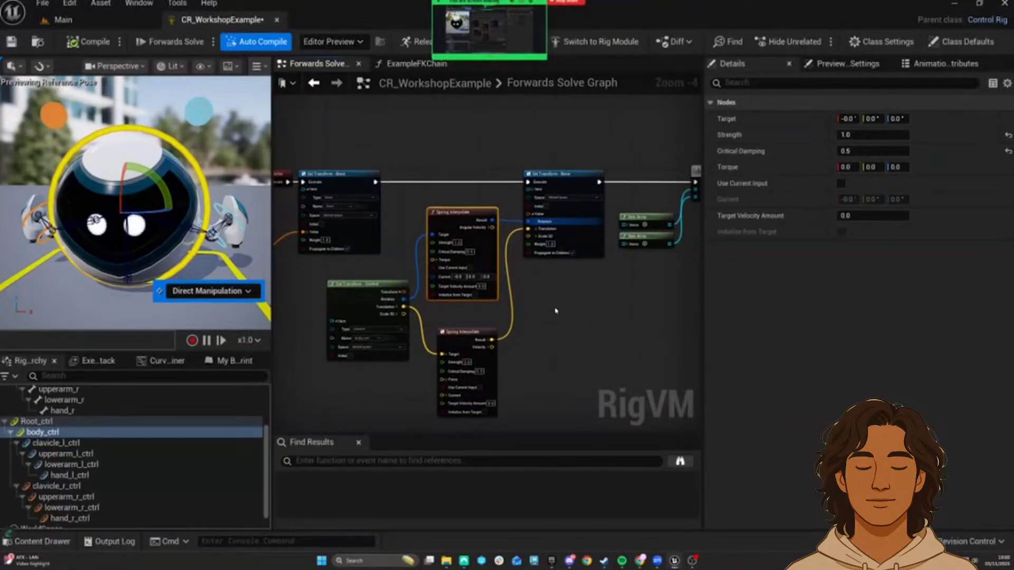
Step: Examine the bone hierarchy and the pair of Spring Interpolate nodes in the Forwards Solve graph
right_drag(353, 319, 370, 331)
scroll(102, 453, up, 5)
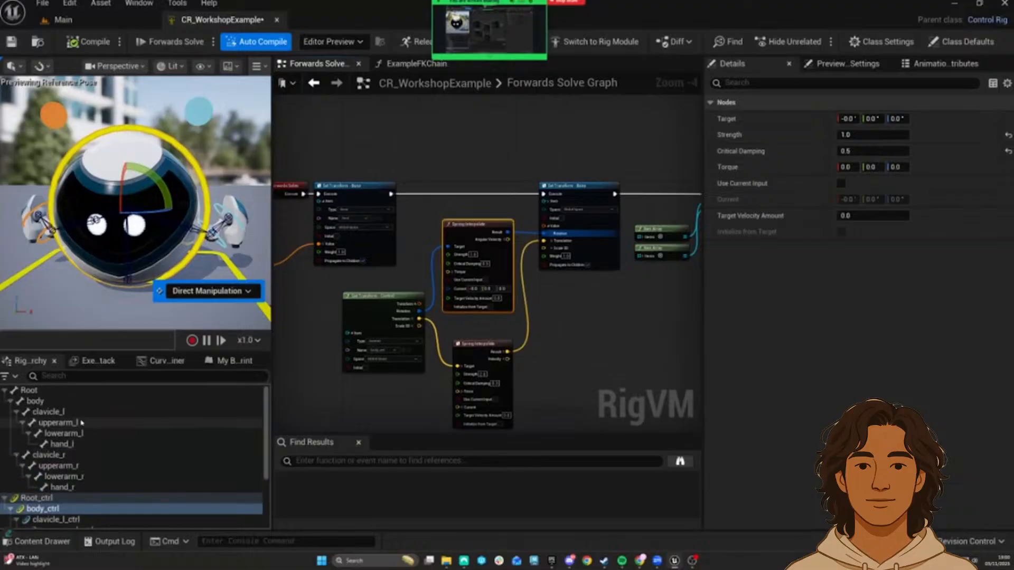
scroll(102, 453, down, 2)
right_drag(459, 234, 430, 232)
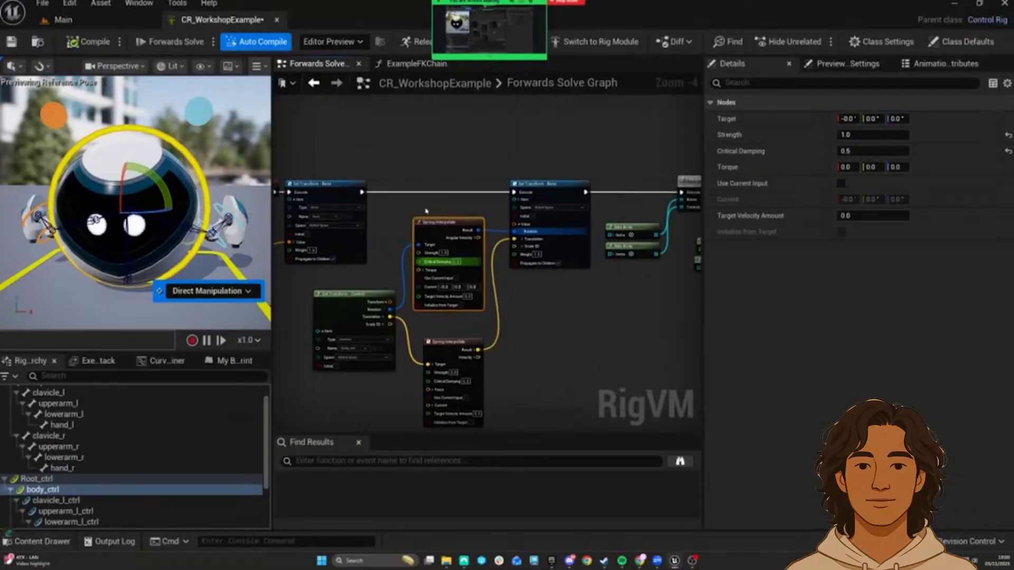
drag(384, 213, 530, 375)
click(529, 375)
right_drag(569, 320, 508, 350)
Step: Manipulate body_ctrl, switch to the translate gizmo, and inspect the sprung robot from another angle
drag(152, 175, 137, 203)
key(w)
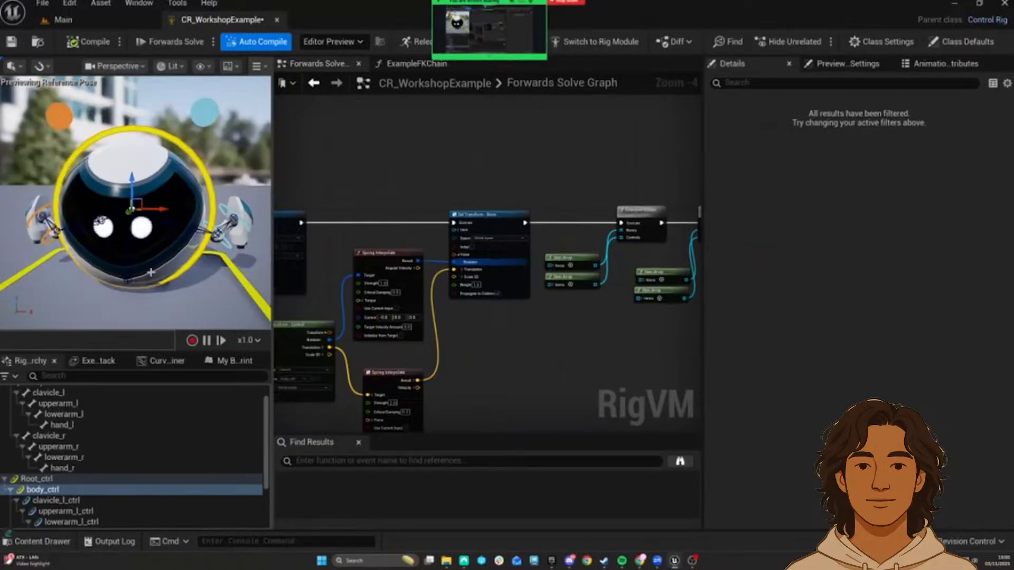
scroll(392, 203, down, 1)
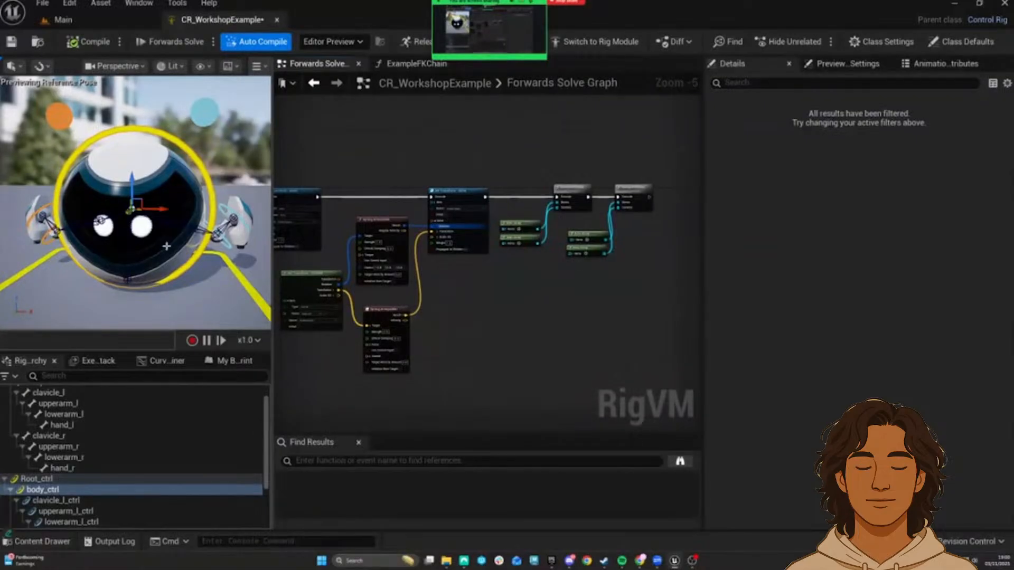
mouse_move(336, 256)
right_down()
mouse_move(403, 258)
mouse_move(422, 231)
mouse_move(342, 237)
right_up()
scroll(441, 221, up, 1)
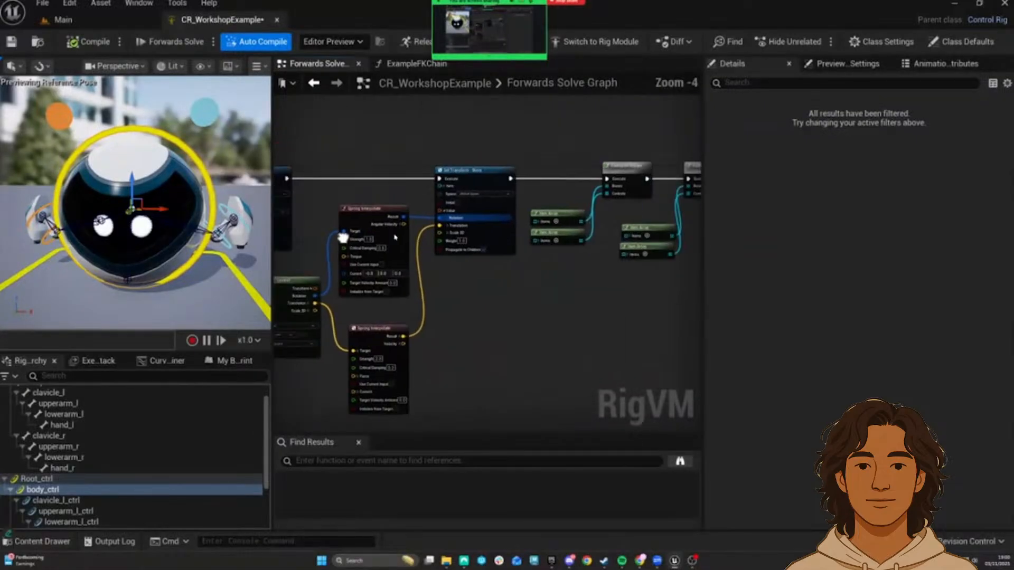
right_drag(189, 245, 136, 245)
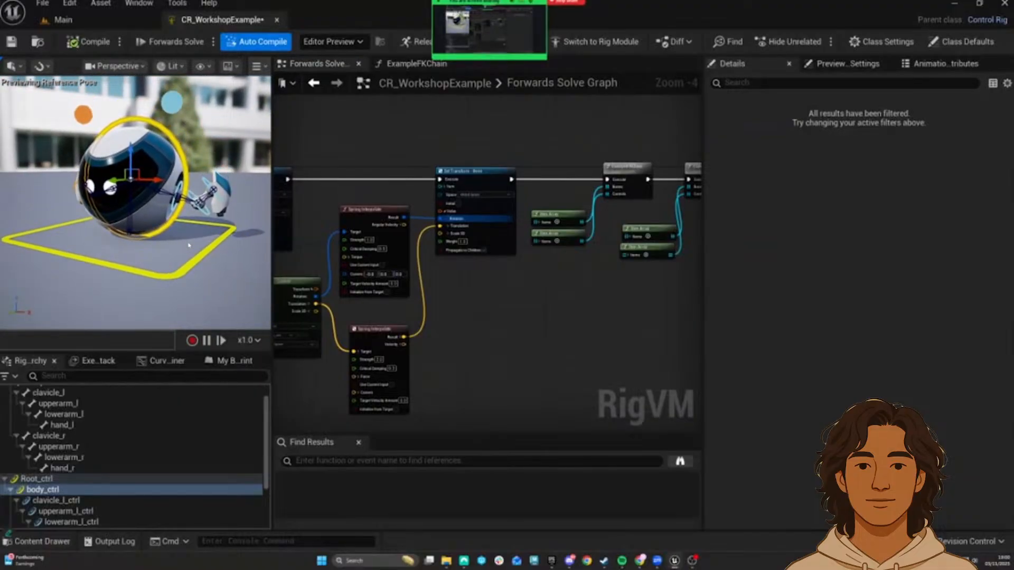
Step: Move the translation's Spring Interpolate node up directly beneath the rotation's Spring Interpolate node
right_drag(444, 286, 504, 259)
drag(436, 301, 437, 275)
click(537, 295)
right_drag(537, 295, 526, 297)
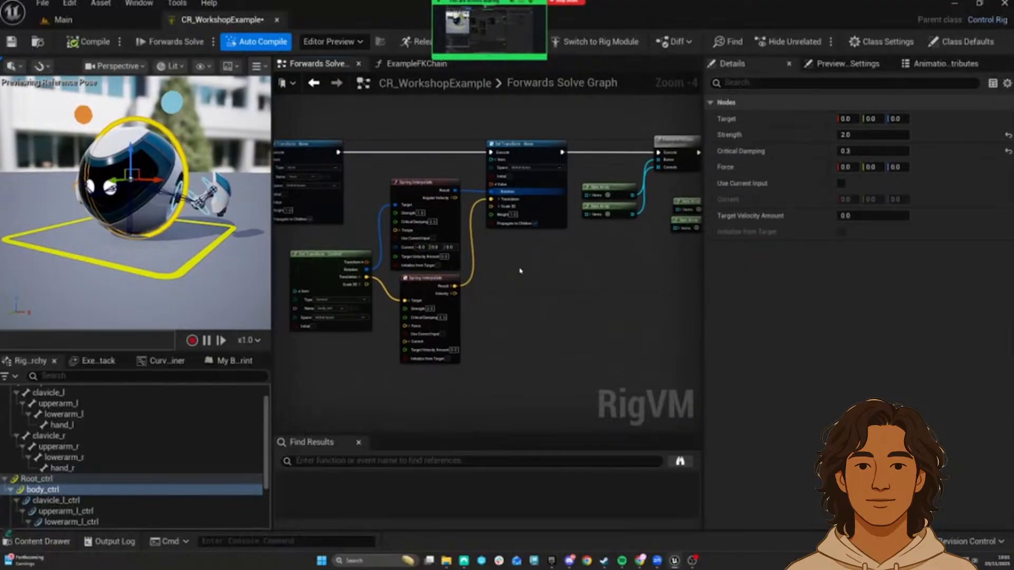
Step: Look over the whole Forwards Solve graph, the rig hierarchy and the robot's front in the viewport
scroll(129, 470, up, 2)
scroll(132, 463, down, 4)
scroll(134, 460, up, 4)
scroll(450, 382, down, 1)
right_drag(507, 287, 533, 285)
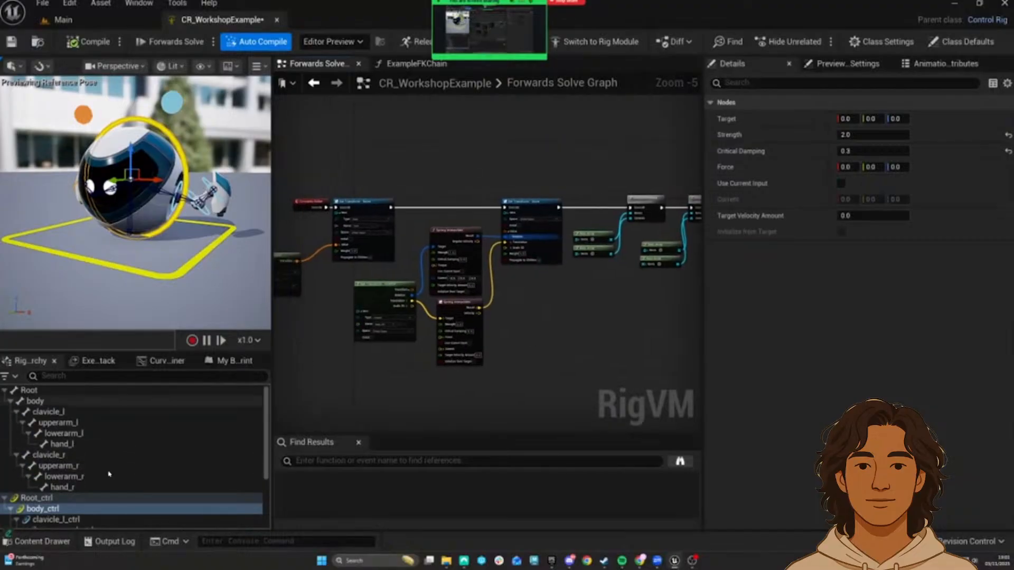
scroll(116, 447, down, 2)
scroll(118, 448, up, 2)
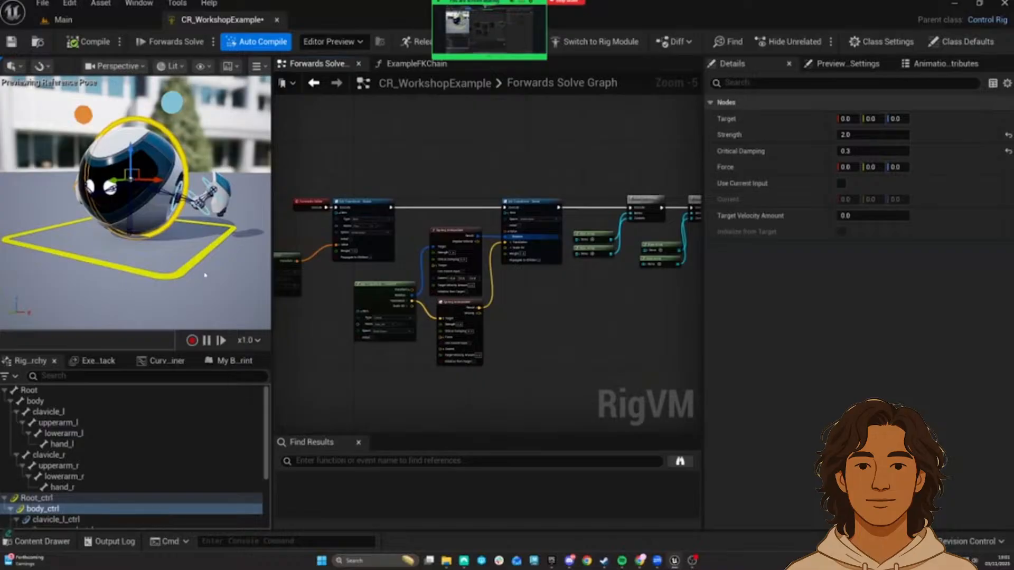
right_drag(210, 154, 261, 156)
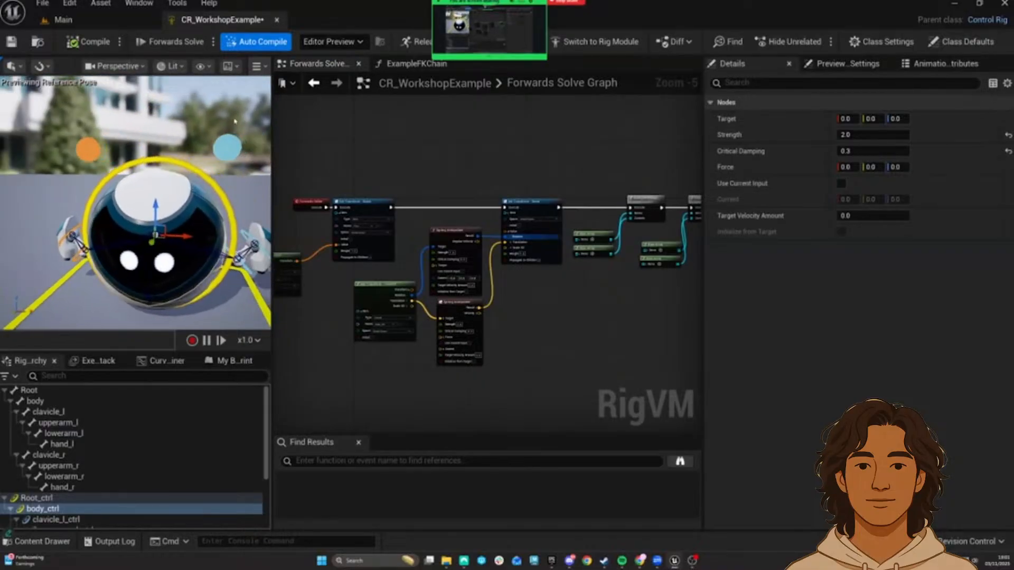
Step: Select clavicle_l_ctrl and rotate it about 10 degrees around its Y axis in the viewport
click(186, 209)
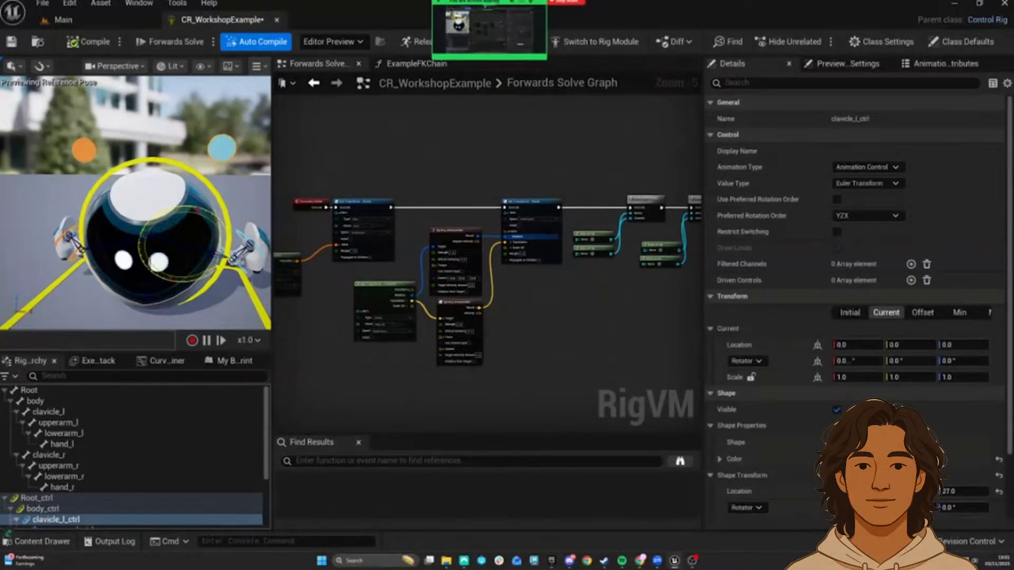
drag(194, 173, 204, 186)
right_drag(204, 186, 182, 185)
scroll(134, 482, down, 4)
scroll(114, 478, up, 2)
scroll(101, 474, up, 3)
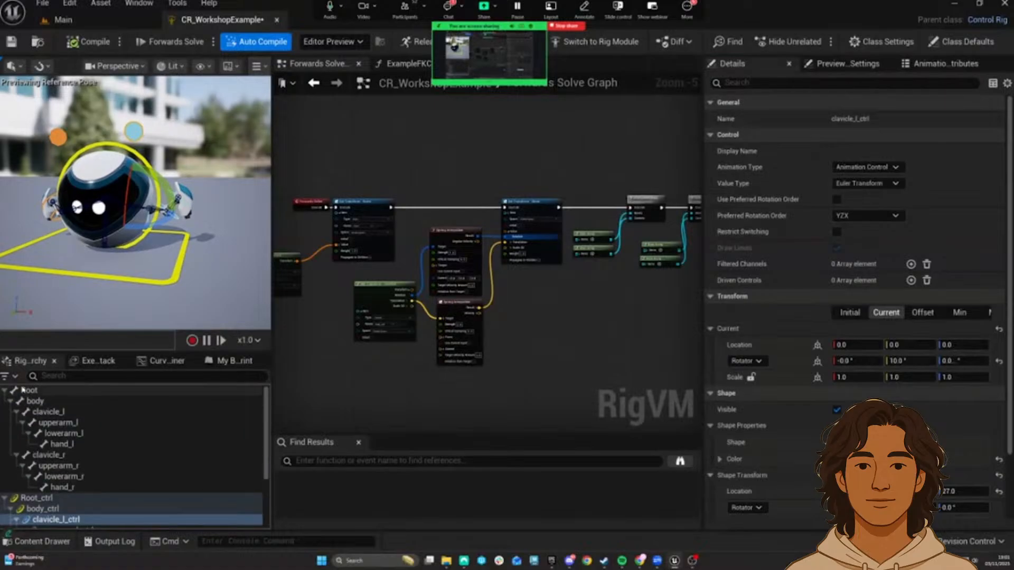
Step: Highlight all bones from Root to hand_r, and all controls from Root_ctrl to hand_r_ctrl, in the hierarchy
click(53, 390)
shift+click(64, 488)
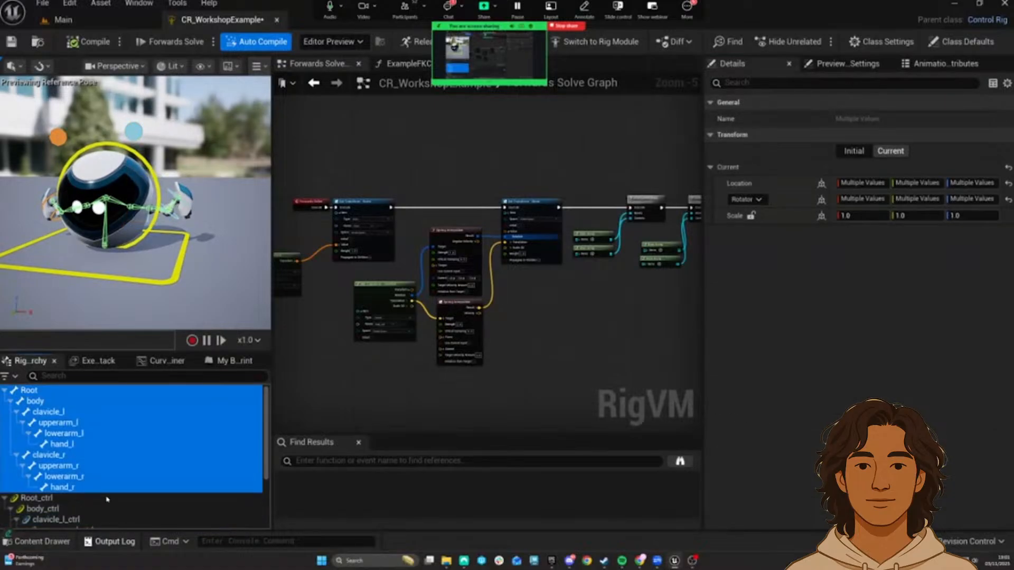
scroll(64, 429, down, 5)
click(55, 407)
shift+click(66, 503)
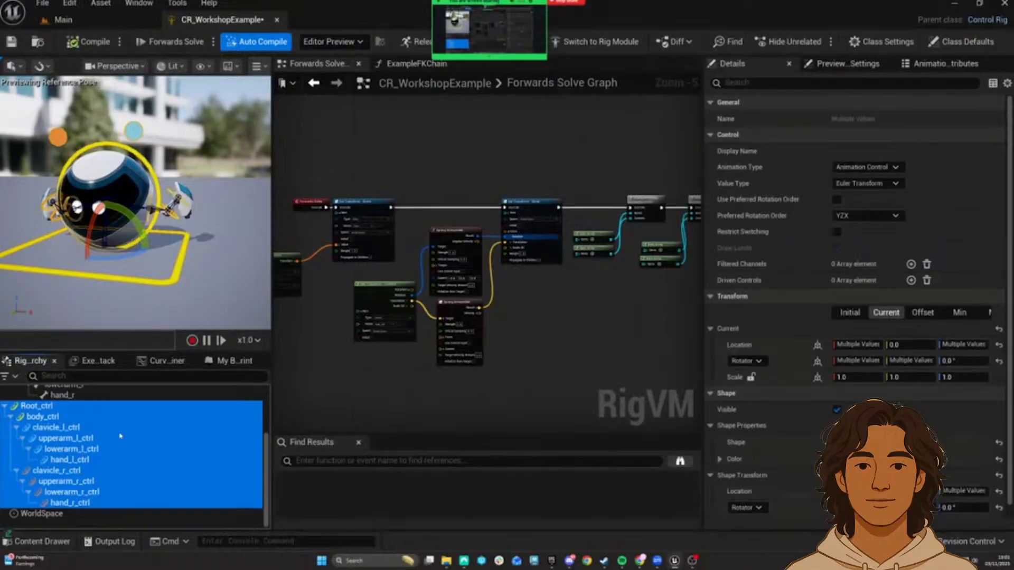
scroll(120, 437, up, 3)
scroll(121, 438, down, 2)
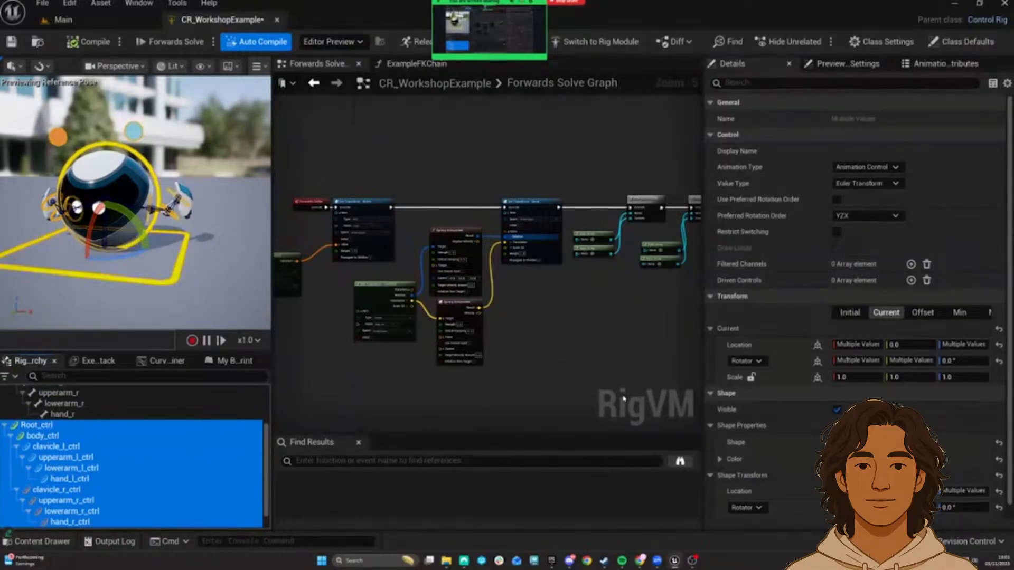
click(554, 321)
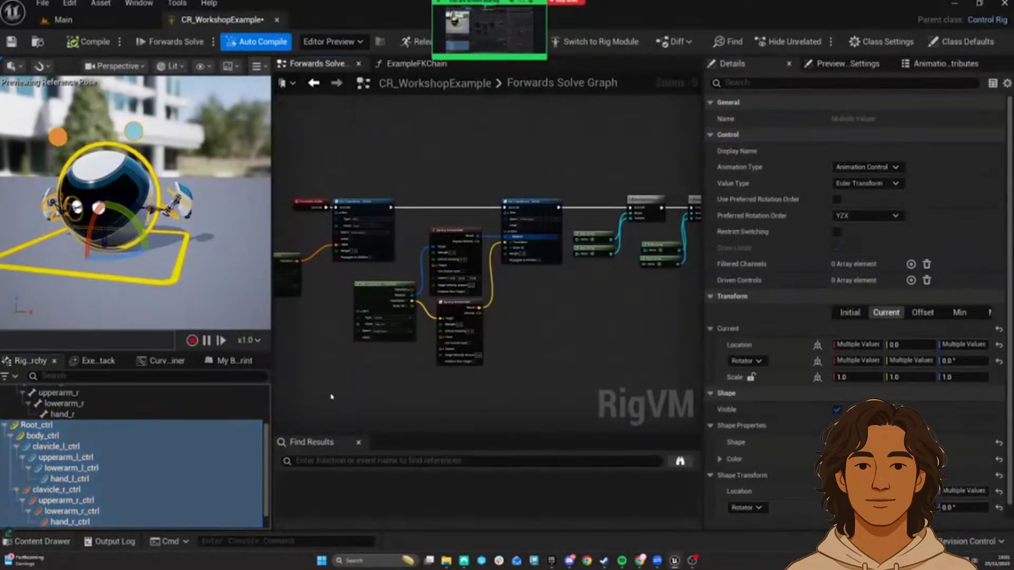
Step: Compare the rig's controls and bones in the hierarchy with the start of the Forwards Solve graph
click(82, 426)
right_drag(403, 422, 405, 452)
scroll(107, 473, up, 3)
scroll(112, 455, down, 5)
scroll(106, 448, up, 5)
click(46, 391)
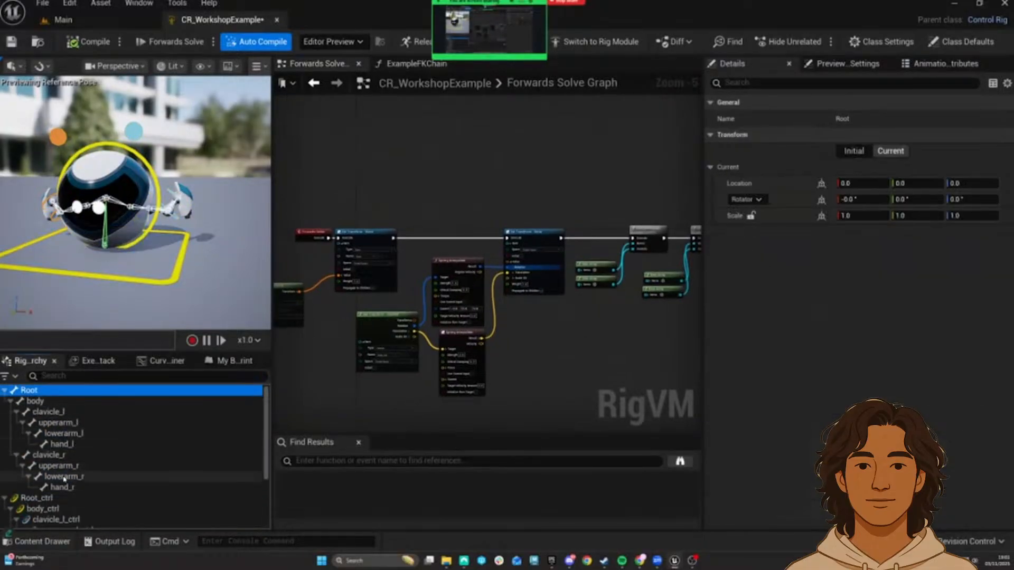
shift+click(174, 486)
click(549, 385)
click(91, 394)
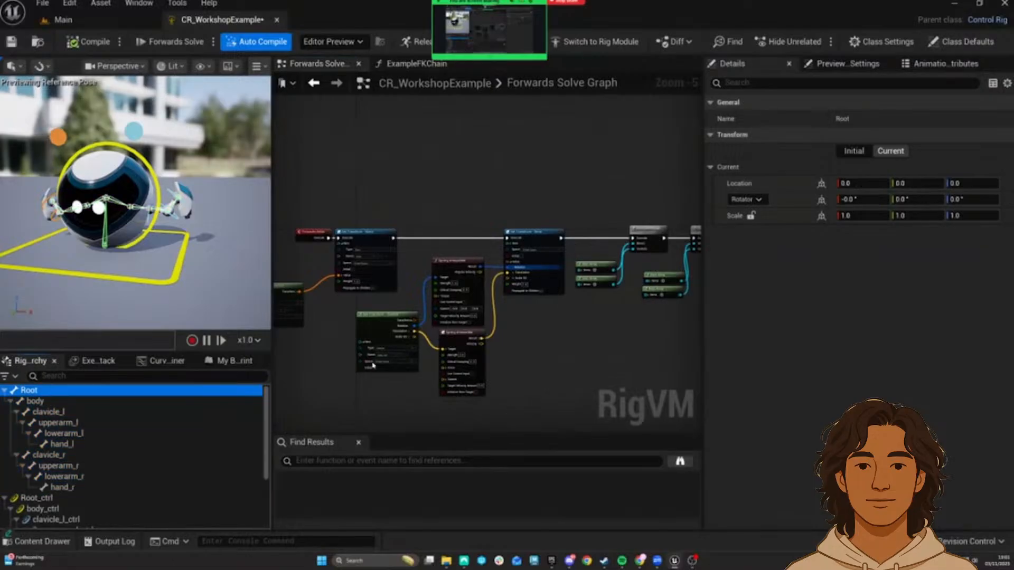
right_drag(350, 263, 384, 239)
click(336, 213)
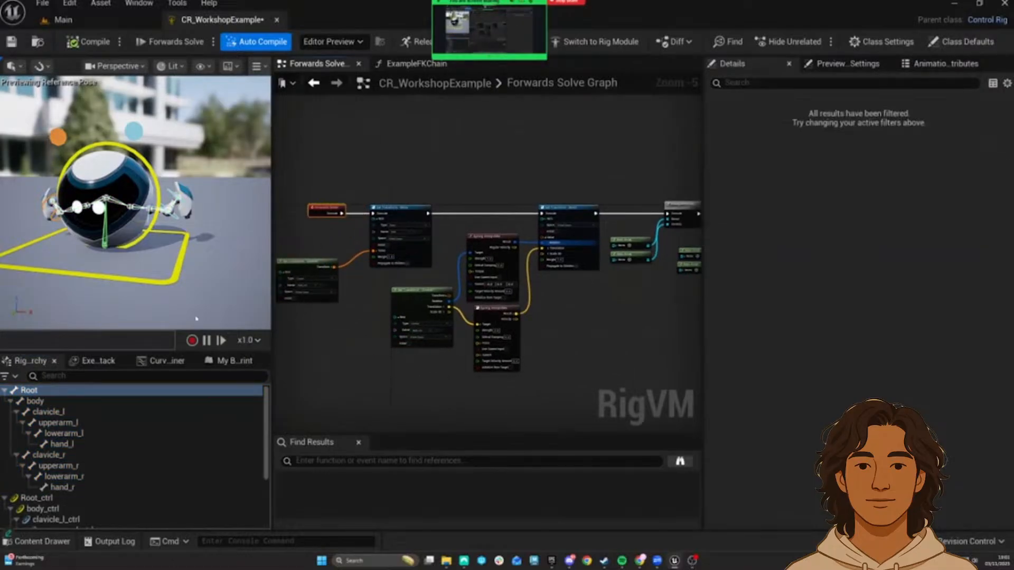
right_drag(431, 390, 439, 378)
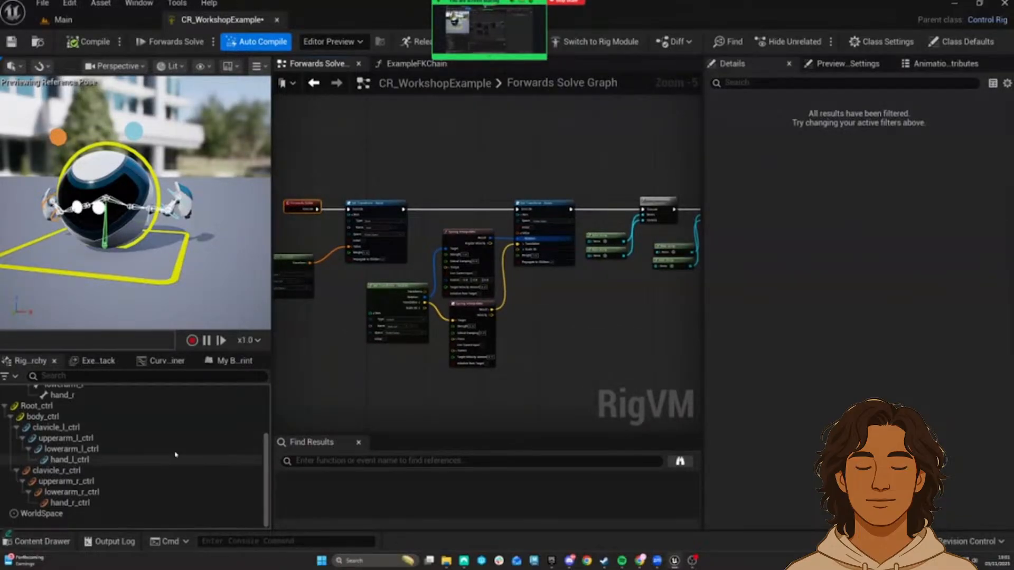
scroll(175, 454, up, 3)
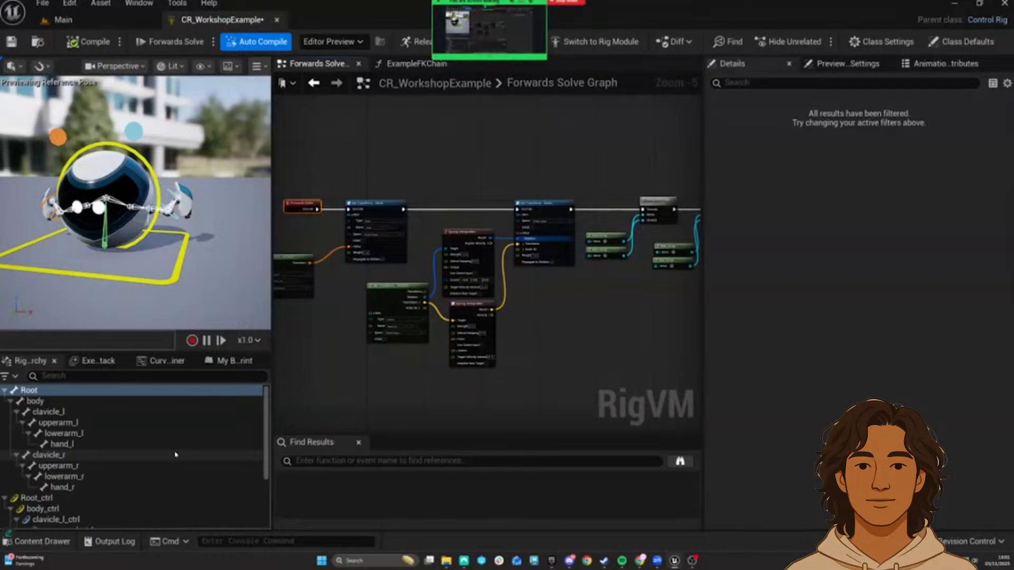
scroll(154, 469, down, 3)
scroll(156, 470, up, 3)
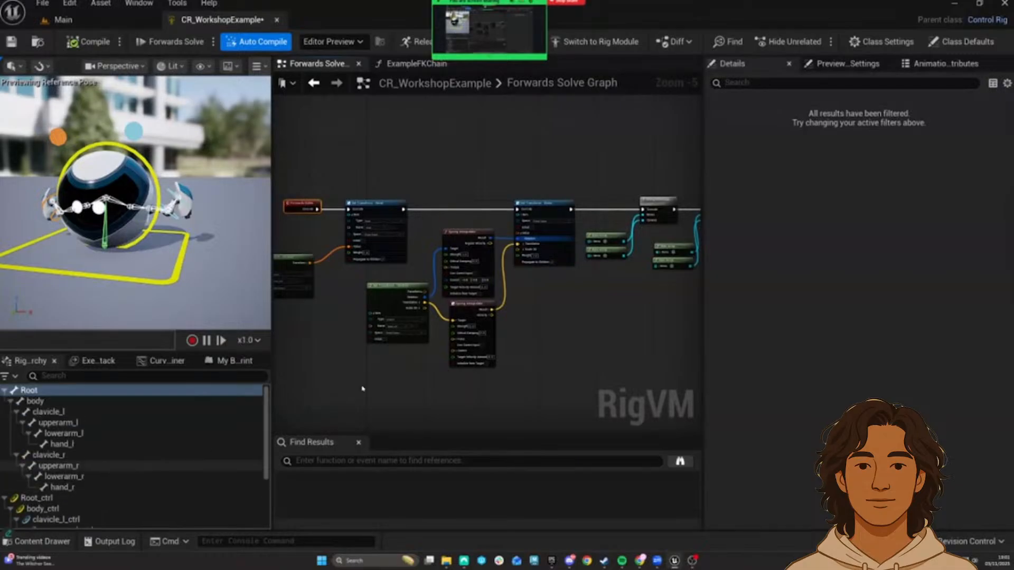
Step: Move the Get Transform node for Root_ctrl closer to the first Set Transform node, just below the Forwards Solve event
right_drag(346, 380, 391, 384)
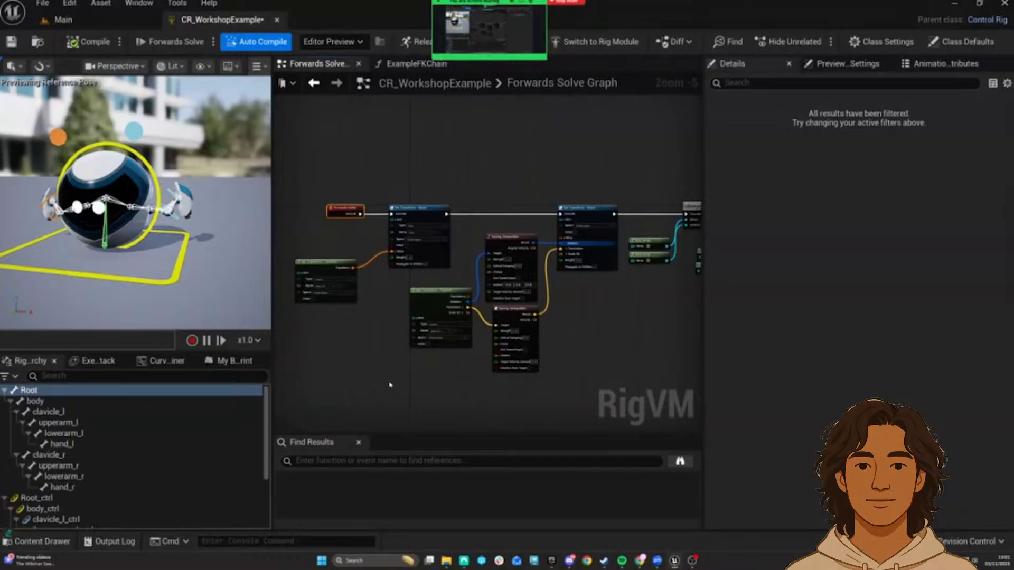
drag(343, 261, 368, 243)
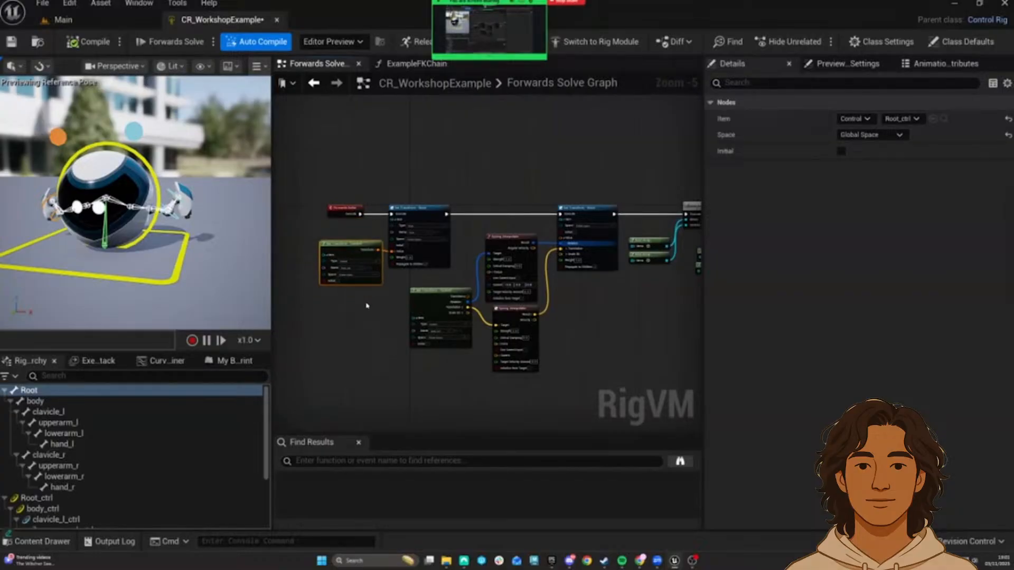
drag(446, 272, 446, 271)
mouse_move(568, 215)
mouse_down()
mouse_move(655, 214)
mouse_move(579, 222)
mouse_up()
right_drag(296, 316, 416, 302)
right_drag(352, 341, 422, 342)
click(384, 357)
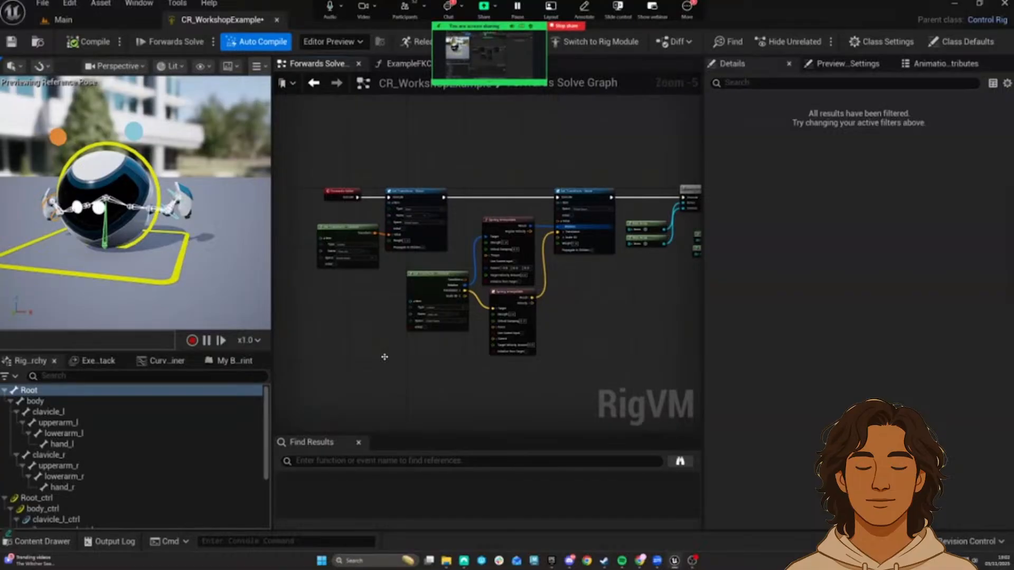
scroll(384, 339, down, 1)
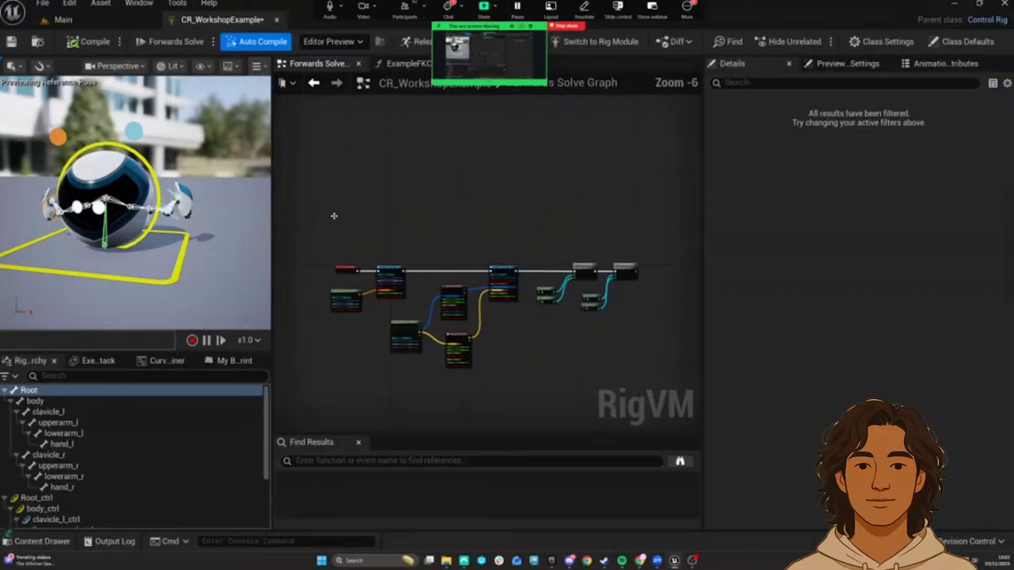
Step: Switch to the browser and reload the Rigging in Unreal Engine 5.6 Workshop page so its videos load
scroll(651, 367, up, 3)
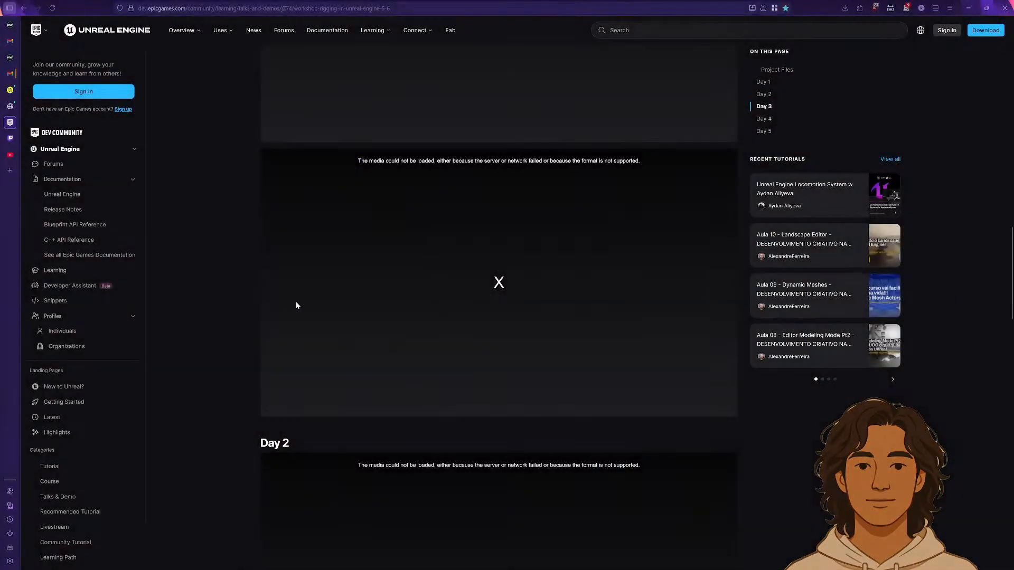
click(52, 8)
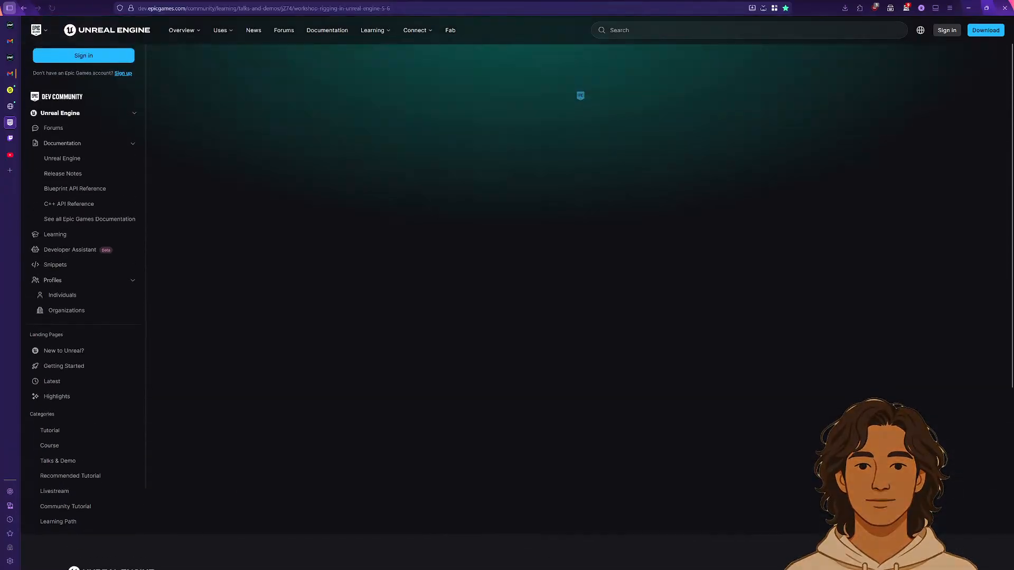
scroll(211, 293, down, 10)
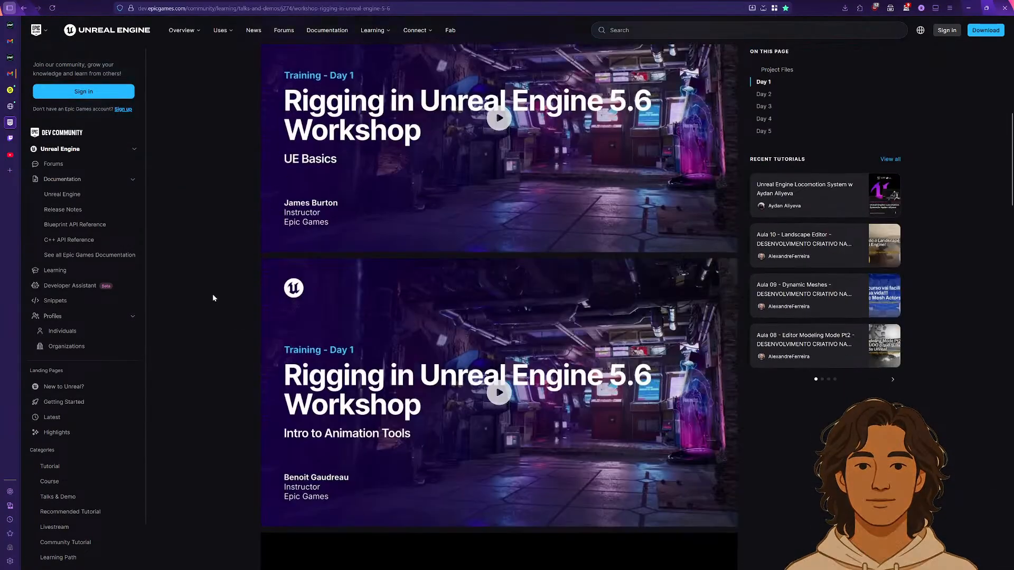
Step: Find the Day 2 video "Biped Rigging - Part 1" on the workshop page, start playing it and pause it
scroll(201, 287, down, 5)
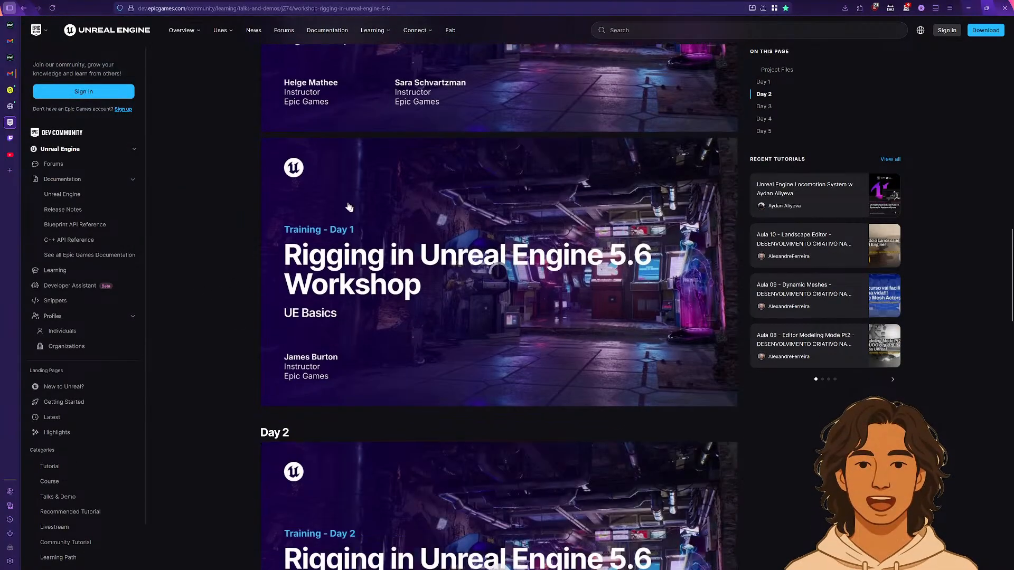
scroll(357, 293, down, 3)
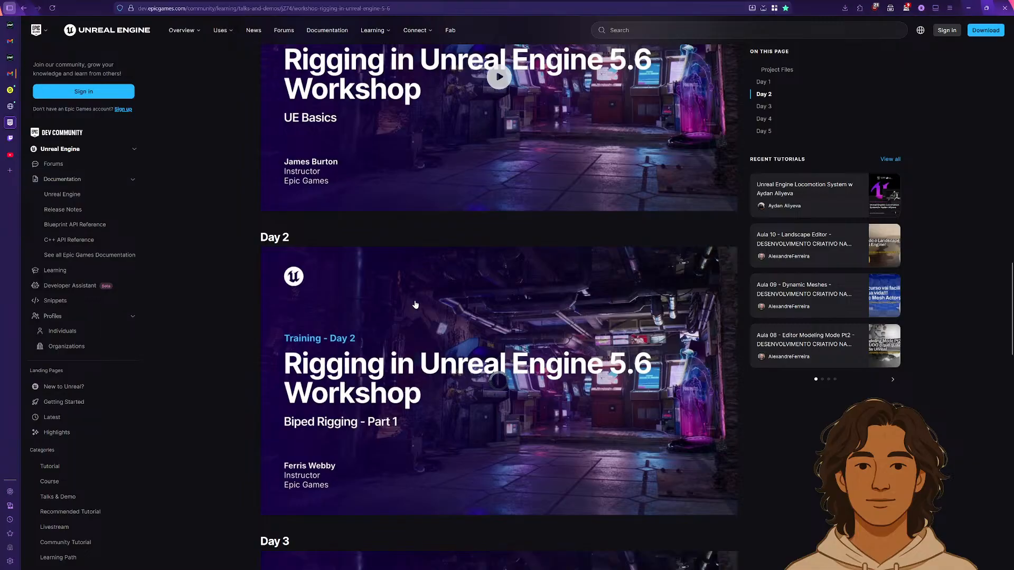
scroll(201, 206, down, 2)
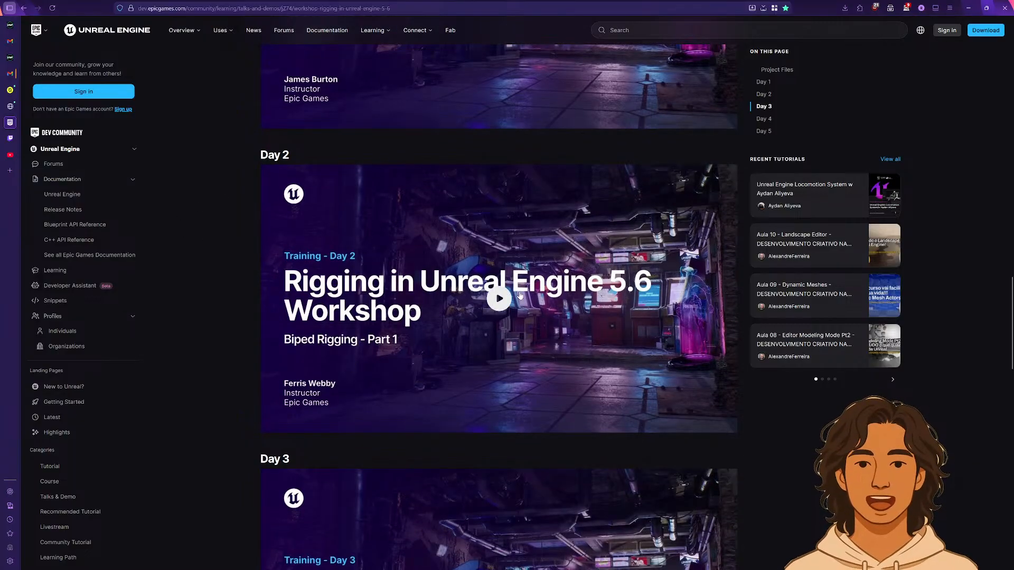
click(499, 300)
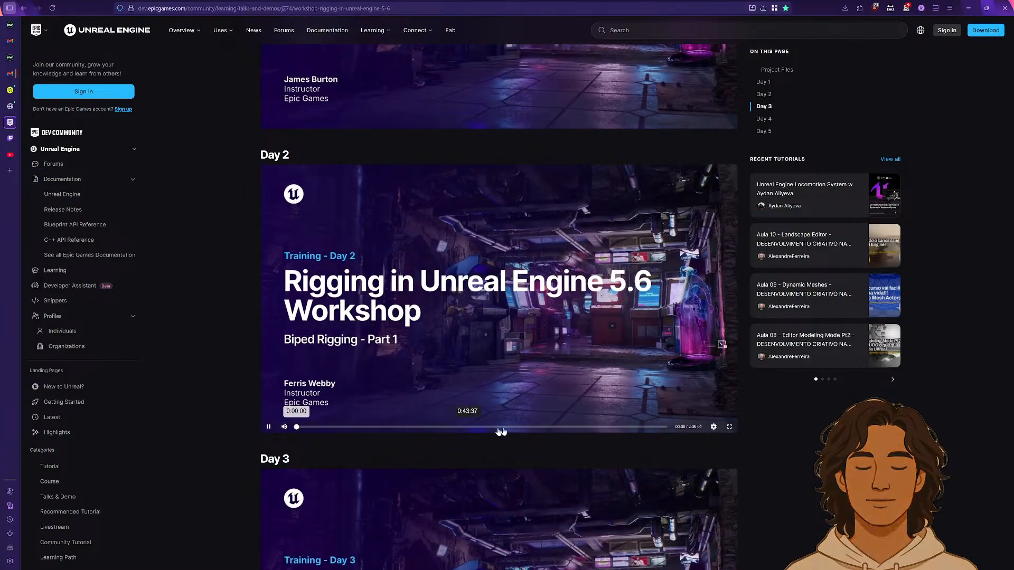
click(268, 427)
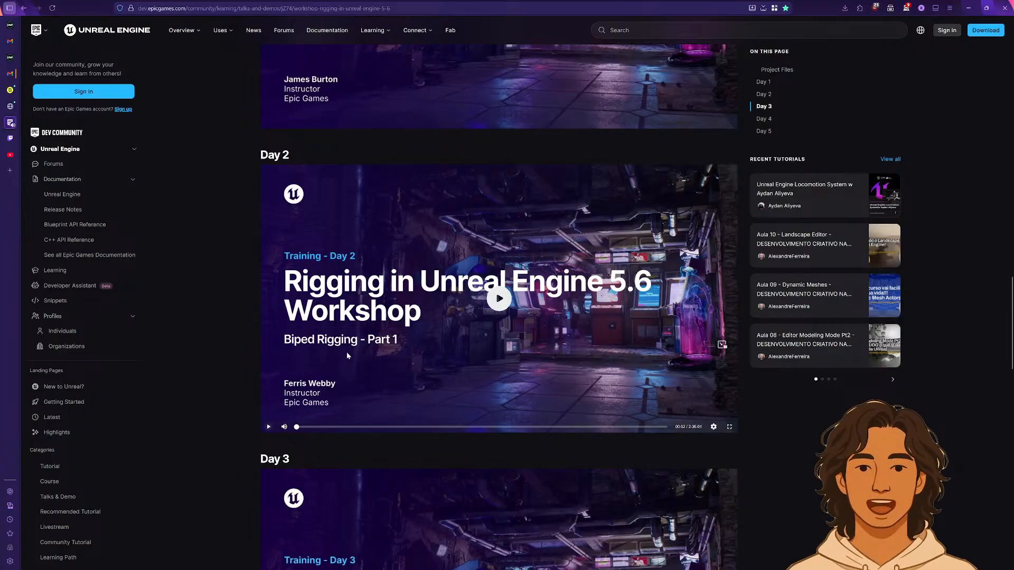
Step: Look through the Day 3, Day 4 and Day 5 workshop videos and return to the Day 1 videos
scroll(383, 342, down, 2)
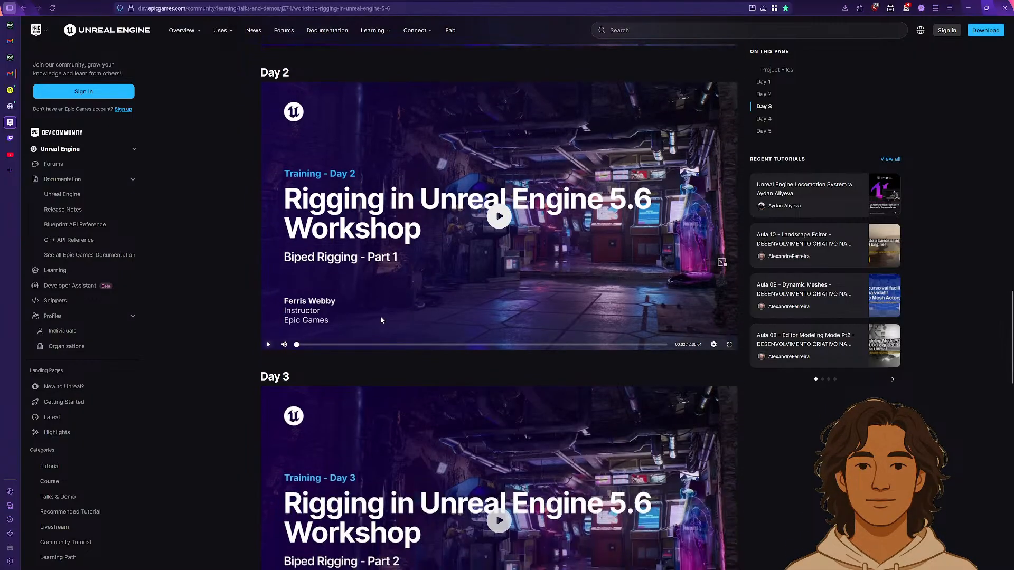
scroll(374, 272, down, 10)
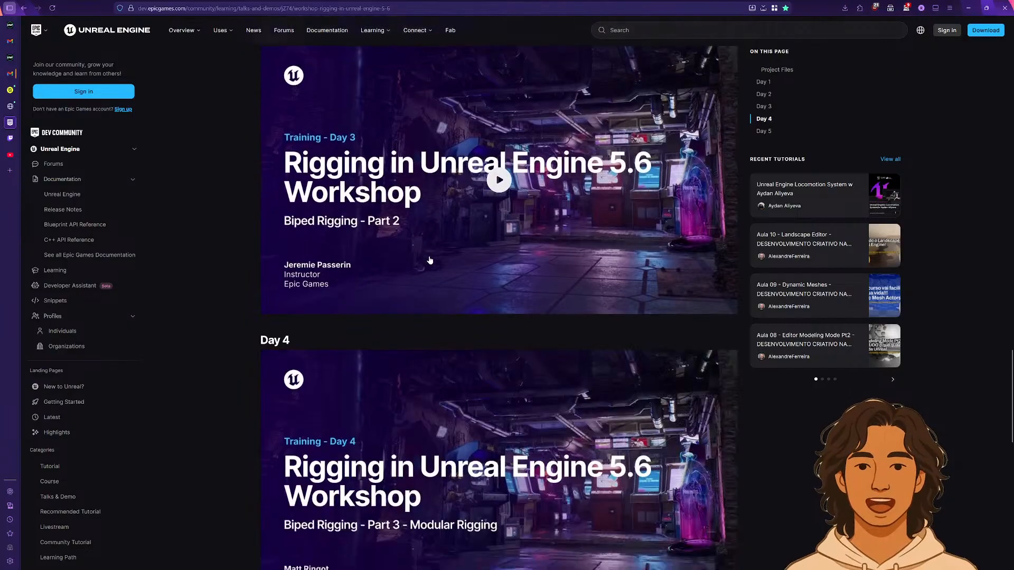
scroll(427, 272, down, 3)
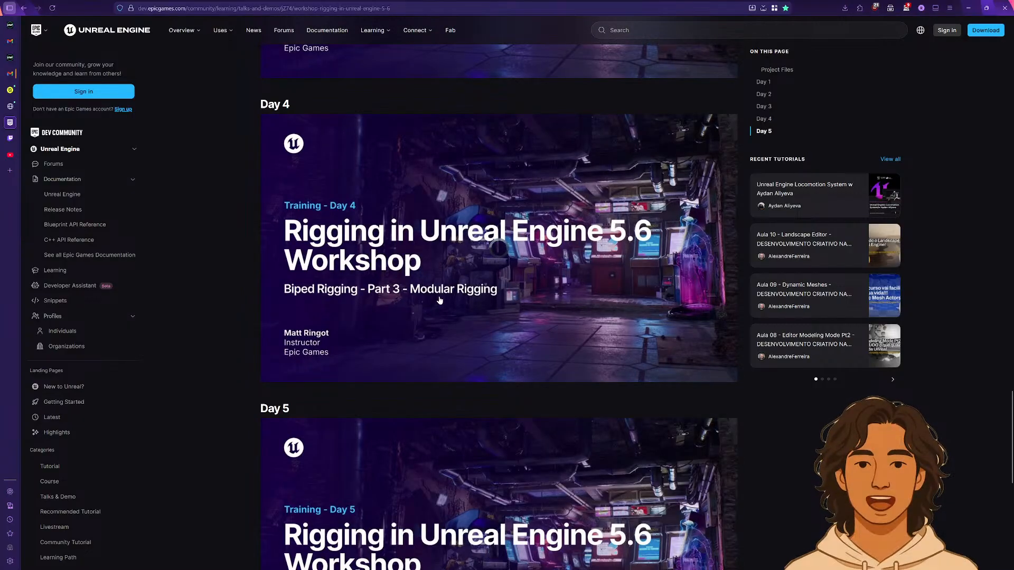
scroll(516, 324, up, 17)
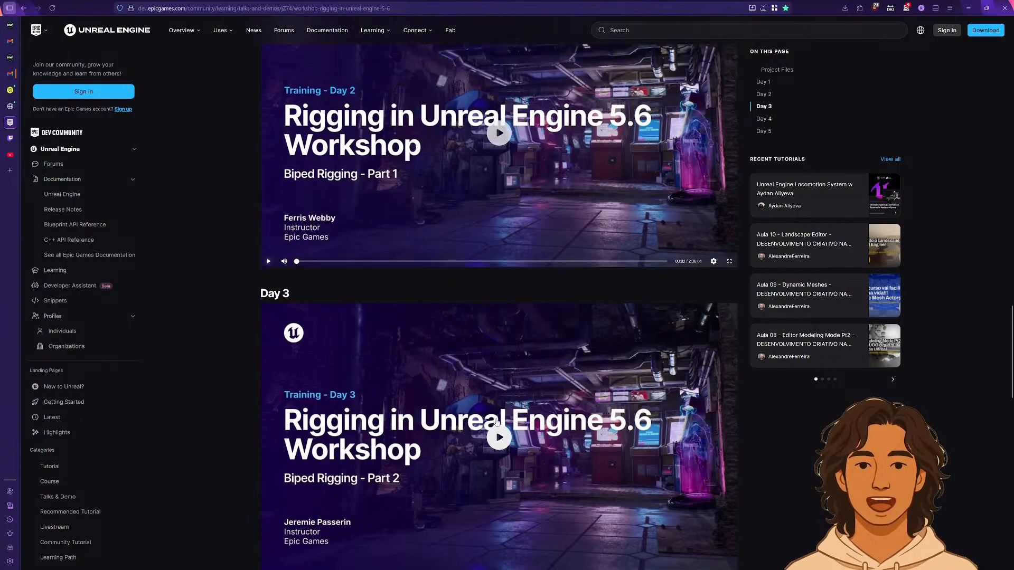
scroll(505, 414, up, 5)
scroll(240, 324, up, 2)
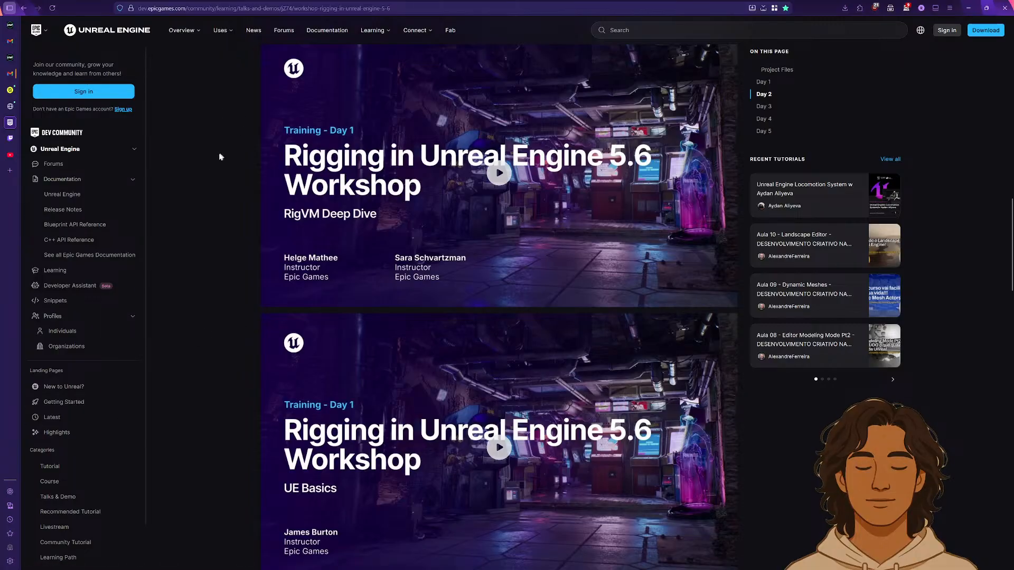
scroll(192, 210, up, 8)
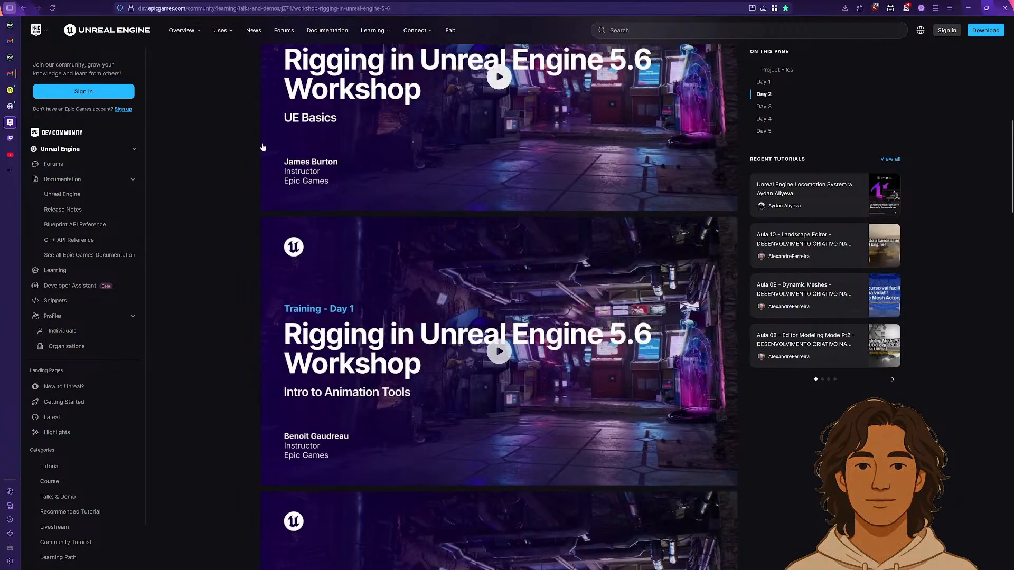